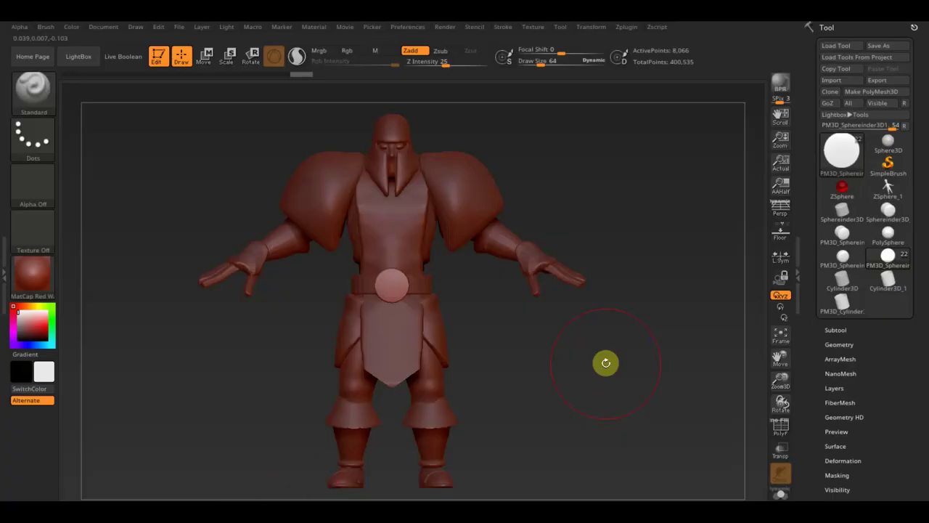
Step: Orbit the character to a front view and select the chest plate subtool
{"action": "mouse_move", "coordinate": [624, 385]}
{"action": "left_mouse_down"}
{"action": "mouse_move", "coordinate": [579, 367]}
{"action": "mouse_move", "coordinate": [629, 373]}
{"action": "mouse_move", "coordinate": [576, 373]}
{"action": "left_mouse_up"}
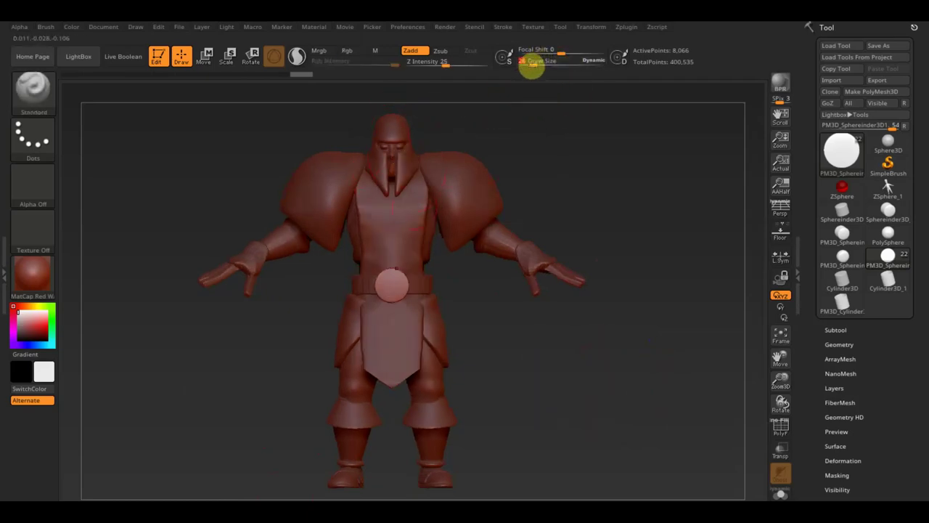
{"action": "mouse_move", "coordinate": [563, 170]}
{"action": "left_mouse_down"}
{"action": "mouse_move", "coordinate": [585, 203]}
{"action": "mouse_move", "coordinate": [599, 164]}
{"action": "left_mouse_up"}
{"action": "left_click_drag", "start_coordinate": [506, 298], "coordinate": [513, 326], "text": "alt"}
{"action": "left_click_drag", "start_coordinate": [370, 204], "coordinate": [373, 226]}
{"action": "left_click", "coordinate": [371, 216], "text": "alt"}
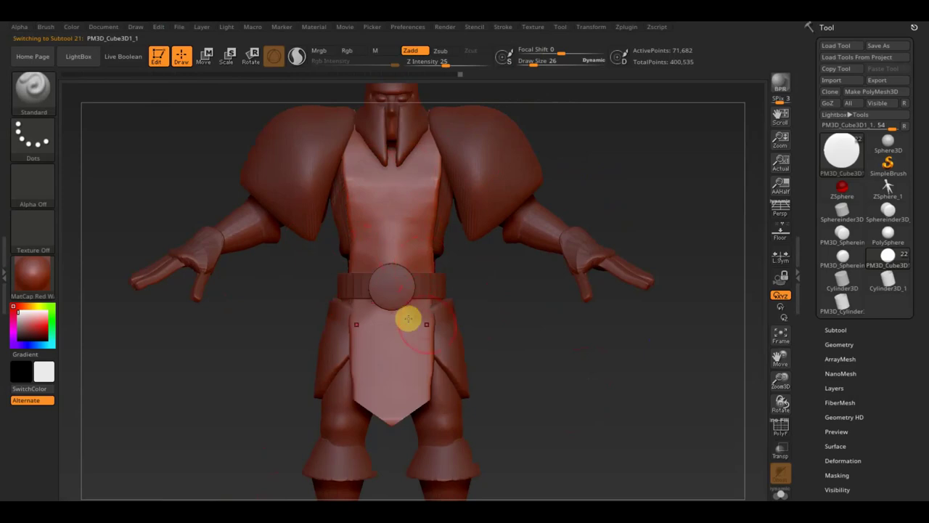
Step: Make the shoulder pad Extract6 the active subtool and open the sculpting brush library
{"action": "left_click_drag", "start_coordinate": [496, 292], "coordinate": [489, 367], "text": "alt"}
{"action": "left_click", "coordinate": [475, 270], "text": "alt"}
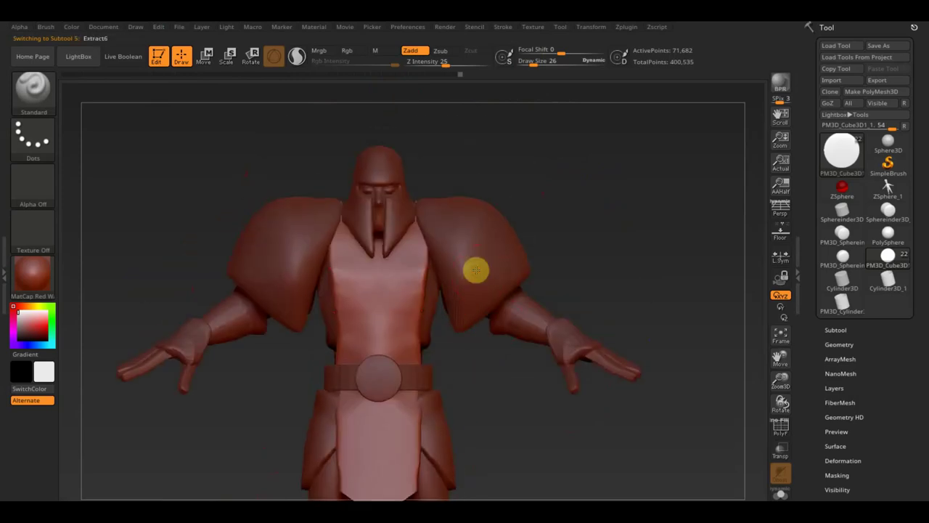
{"action": "mouse_move", "coordinate": [507, 243]}
{"action": "right_mouse_down"}
{"action": "mouse_move", "coordinate": [532, 303]}
{"action": "mouse_move", "coordinate": [548, 301]}
{"action": "mouse_move", "coordinate": [486, 225]}
{"action": "right_mouse_up"}
{"action": "left_click", "coordinate": [43, 102]}
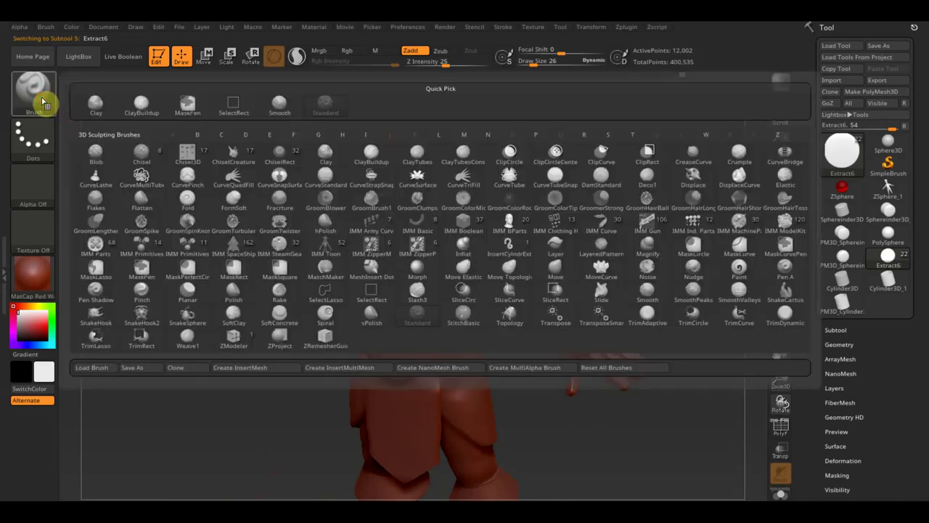
{"action": "mouse_move", "coordinate": [188, 294]}
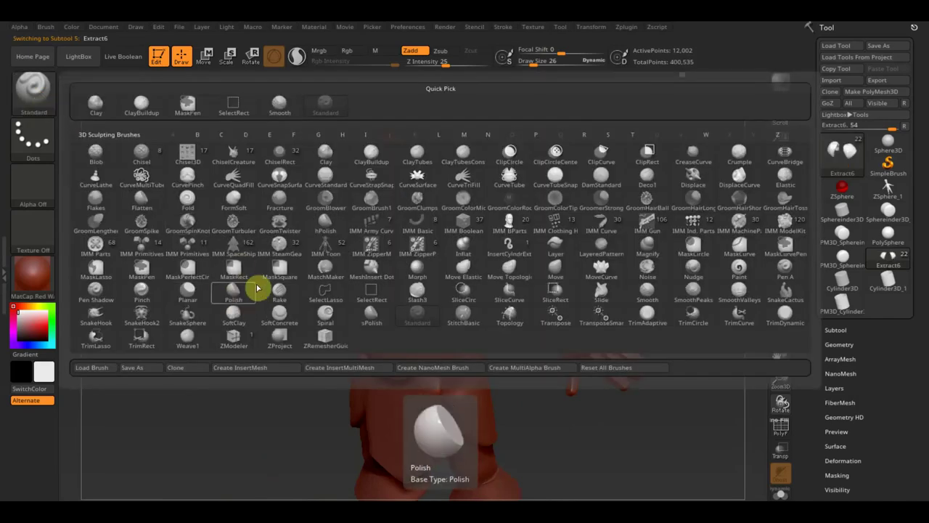
Step: Switch from Planar to the Polish brush, test it on the right shoulder pad, then undo via history
{"action": "left_click", "coordinate": [190, 290]}
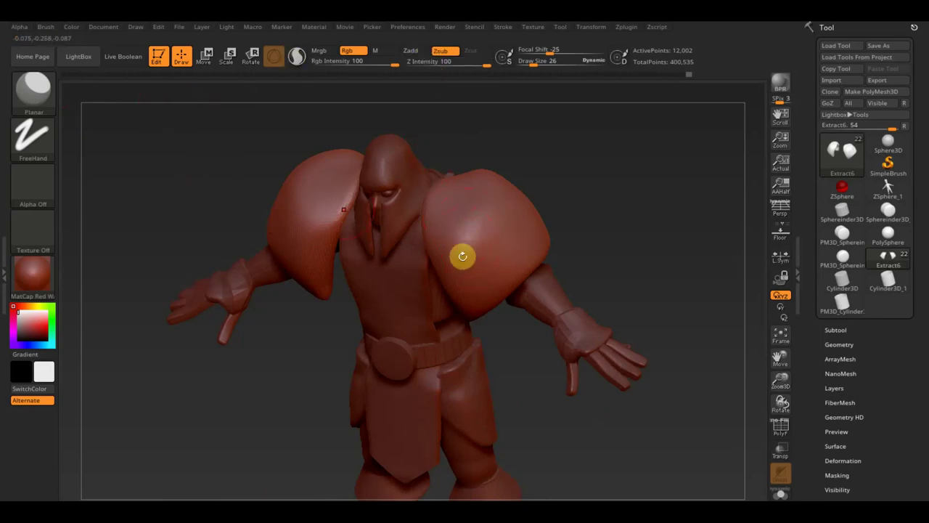
{"action": "left_click", "coordinate": [48, 98]}
{"action": "mouse_move", "coordinate": [234, 293]}
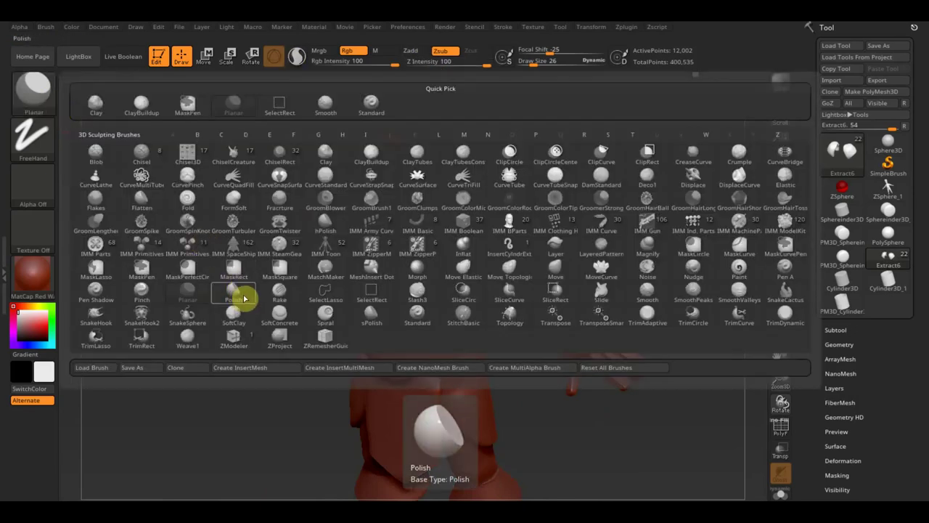
{"action": "left_click", "coordinate": [245, 299]}
{"action": "mouse_move", "coordinate": [459, 243]}
{"action": "left_mouse_down"}
{"action": "mouse_move", "coordinate": [484, 208]}
{"action": "mouse_move", "coordinate": [458, 240]}
{"action": "left_mouse_up"}
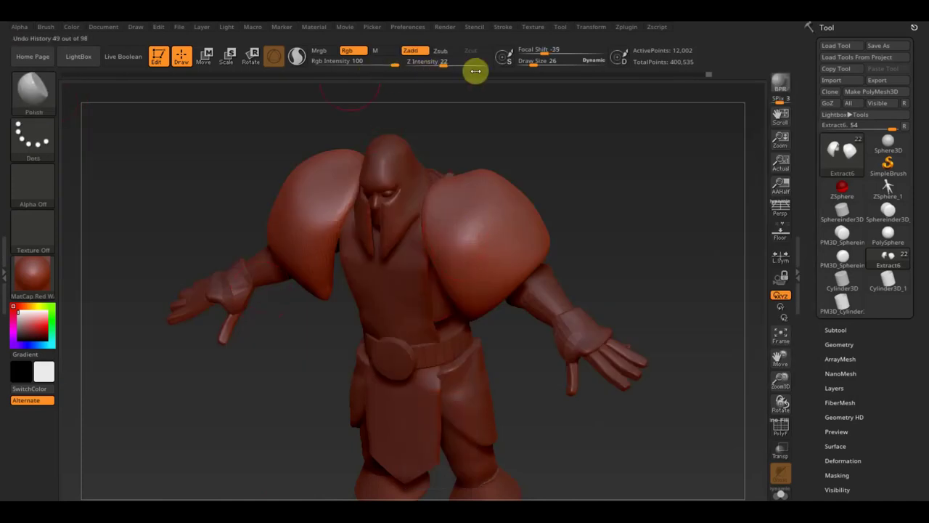
{"action": "left_click_drag", "start_coordinate": [476, 70], "coordinate": [301, 72]}
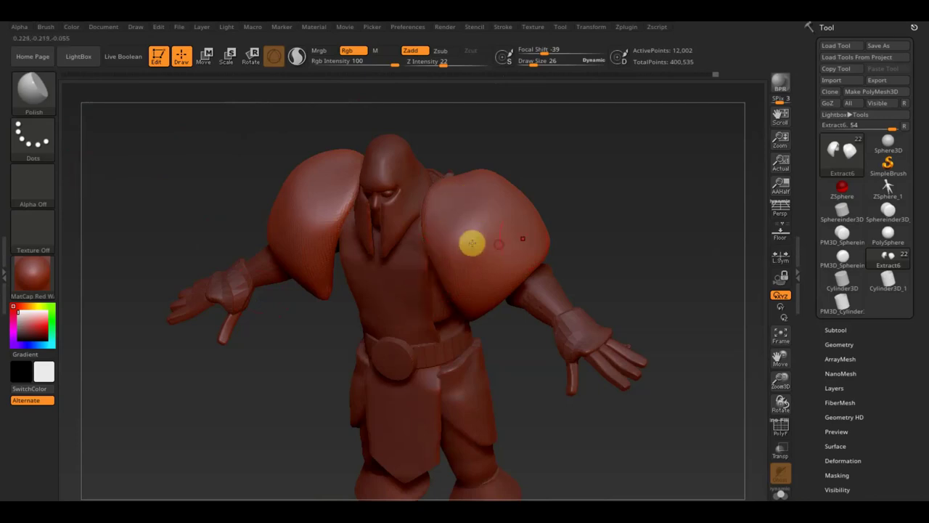
Step: Orbit to a right three-quarter view and switch the brush to Zsub
{"action": "left_click_drag", "start_coordinate": [472, 243], "coordinate": [612, 208]}
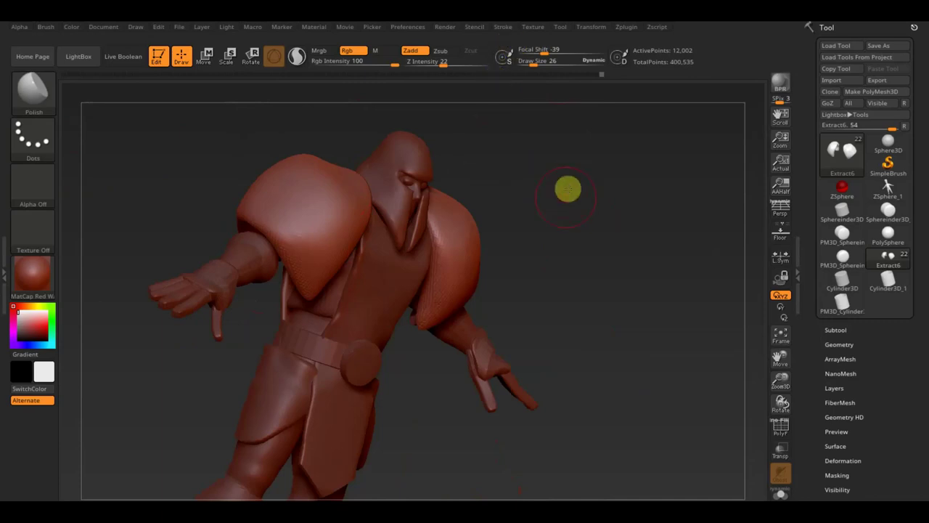
{"action": "left_click_drag", "start_coordinate": [513, 161], "coordinate": [564, 207], "text": "shift"}
{"action": "left_click_drag", "start_coordinate": [224, 201], "coordinate": [233, 229], "text": "alt"}
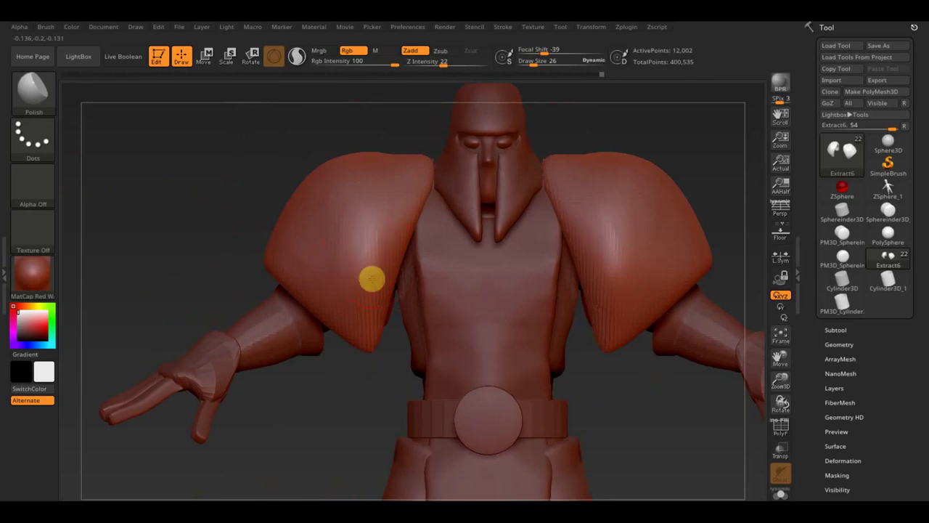
{"action": "left_click_drag", "start_coordinate": [266, 225], "coordinate": [350, 231]}
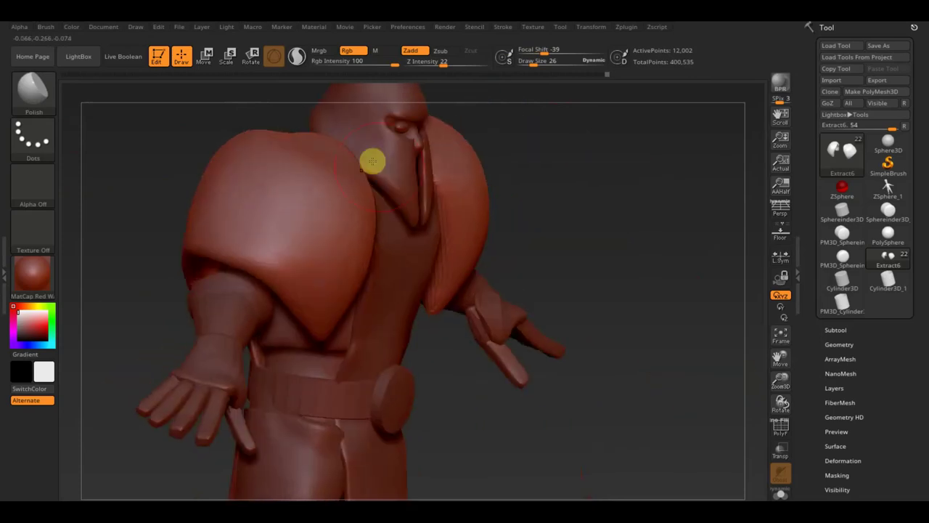
{"action": "left_click", "coordinate": [441, 51]}
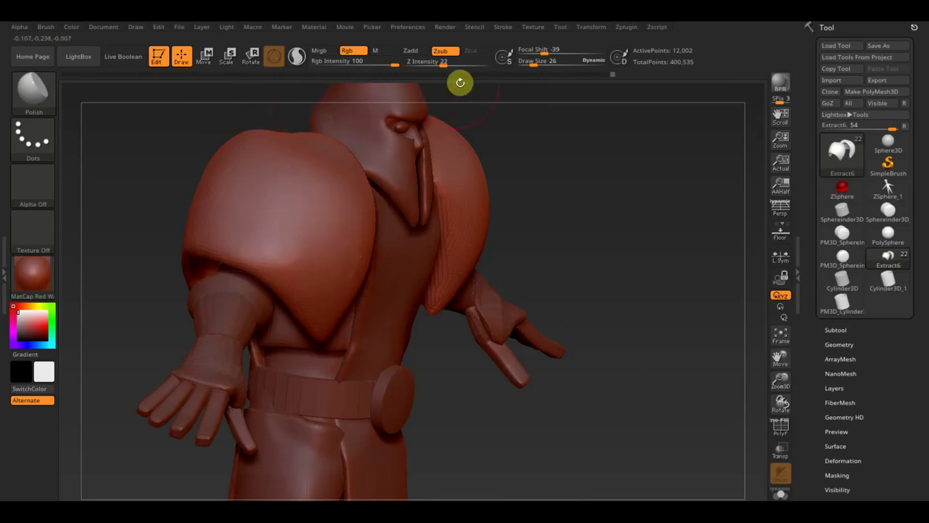
{"action": "left_click", "coordinate": [448, 64]}
Step: Set Z Intensity to 42, then raise it to 53
{"action": "type", "text": "42"}
{"action": "key", "text": "Return"}
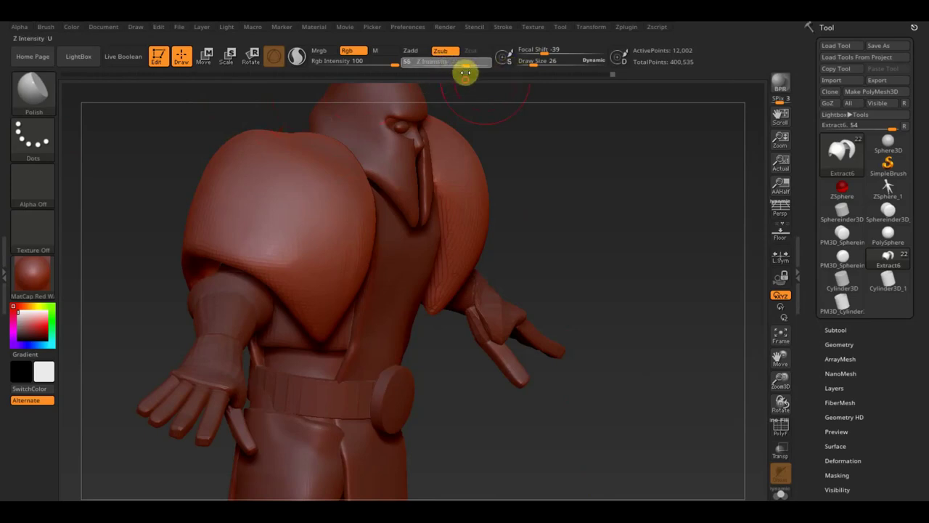
{"action": "left_click_drag", "start_coordinate": [465, 72], "coordinate": [462, 73]}
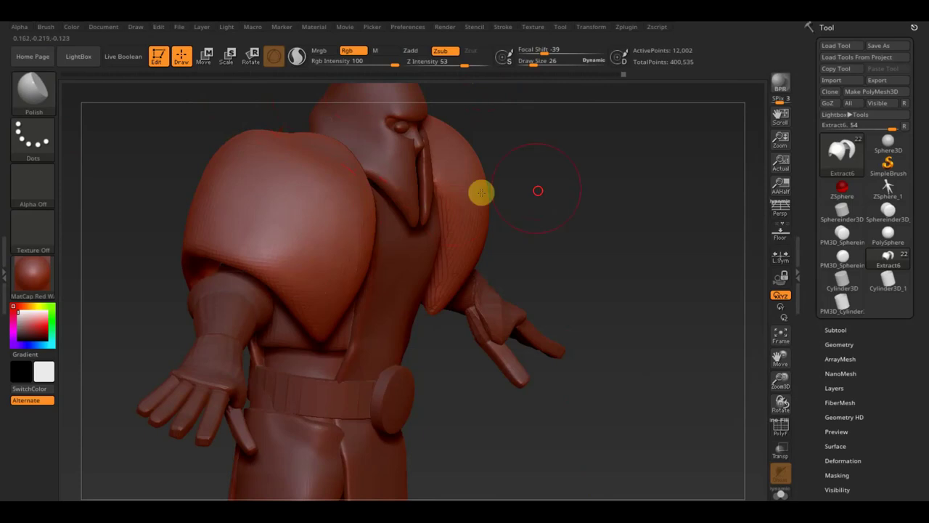
Step: Reframe on the torso and shoulders and make the brush Draw Size slightly smaller
{"action": "right_click_drag", "start_coordinate": [361, 230], "coordinate": [510, 205]}
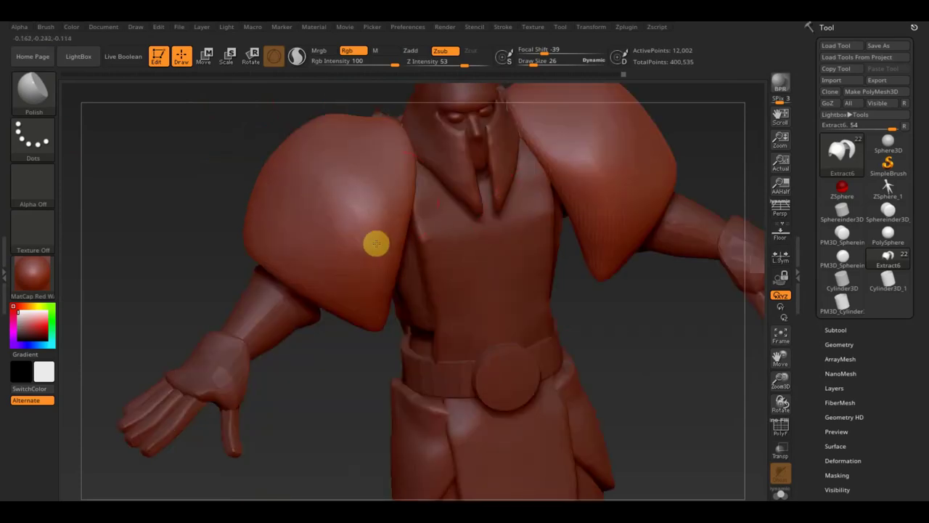
{"action": "left_click_drag", "start_coordinate": [193, 172], "coordinate": [222, 160]}
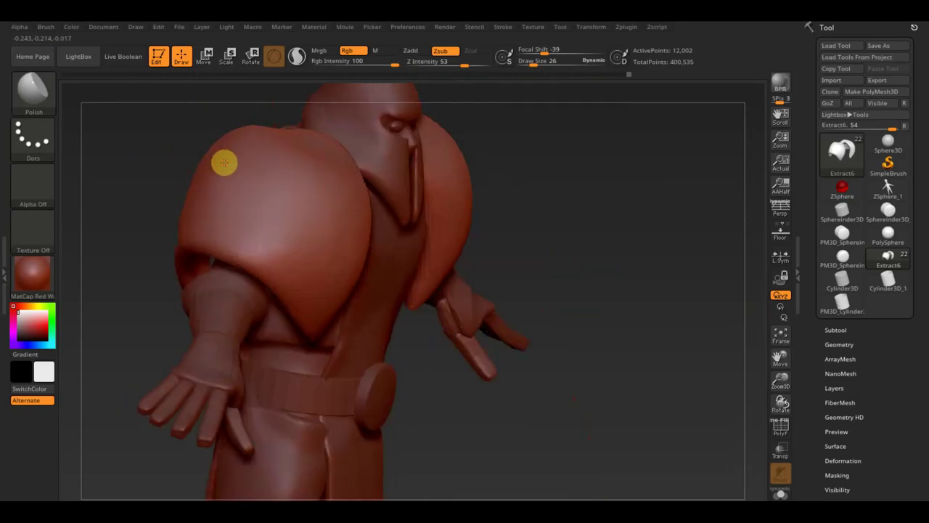
{"action": "left_click_drag", "start_coordinate": [606, 240], "coordinate": [589, 239], "text": "shift"}
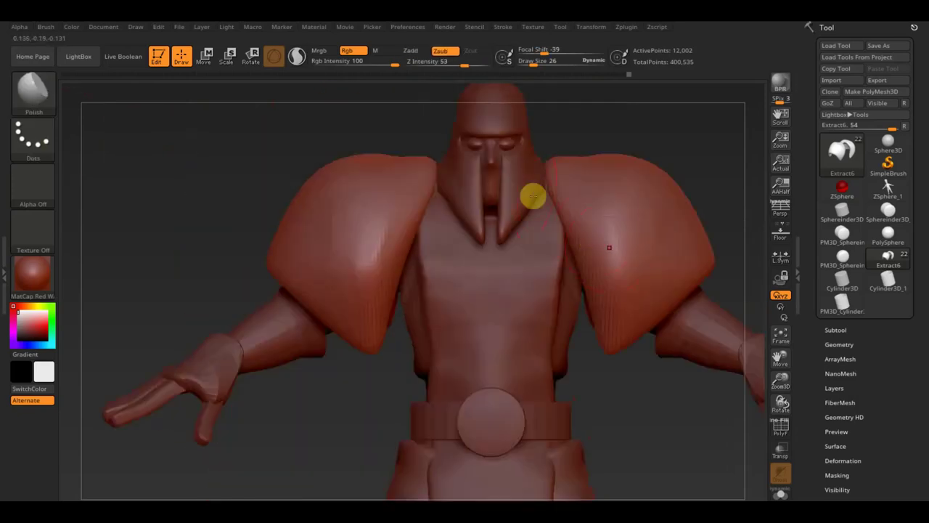
{"action": "mouse_move", "coordinate": [688, 182]}
{"action": "left_mouse_down", "text": "alt"}
{"action": "mouse_move", "coordinate": [638, 199]}
{"action": "mouse_move", "coordinate": [627, 238]}
{"action": "left_mouse_up", "text": "alt"}
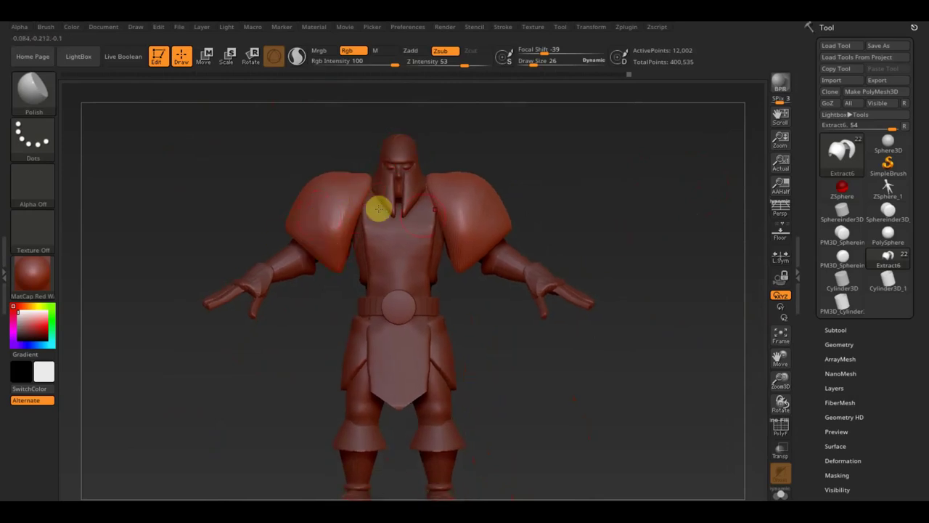
{"action": "left_click_drag", "start_coordinate": [574, 177], "coordinate": [603, 241], "text": "alt"}
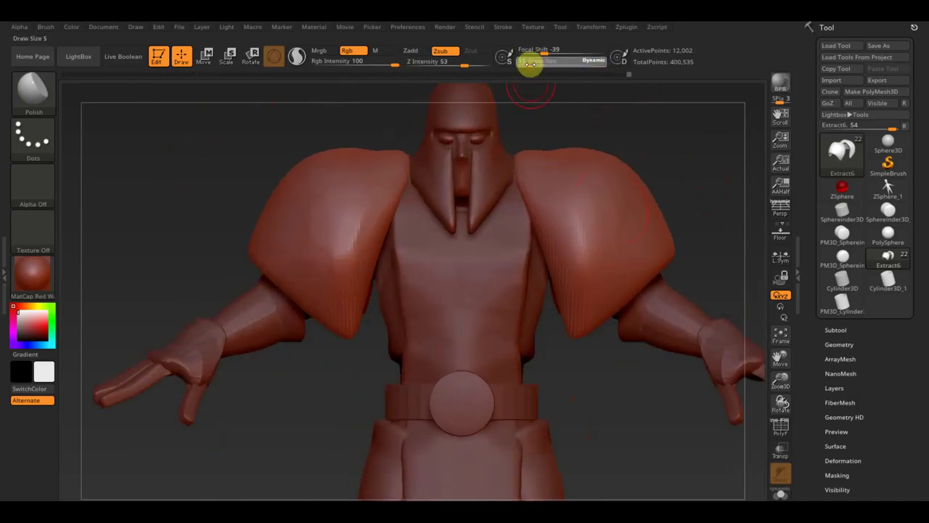
{"action": "left_click", "coordinate": [534, 63]}
{"action": "left_click_drag", "start_coordinate": [533, 62], "coordinate": [531, 64]}
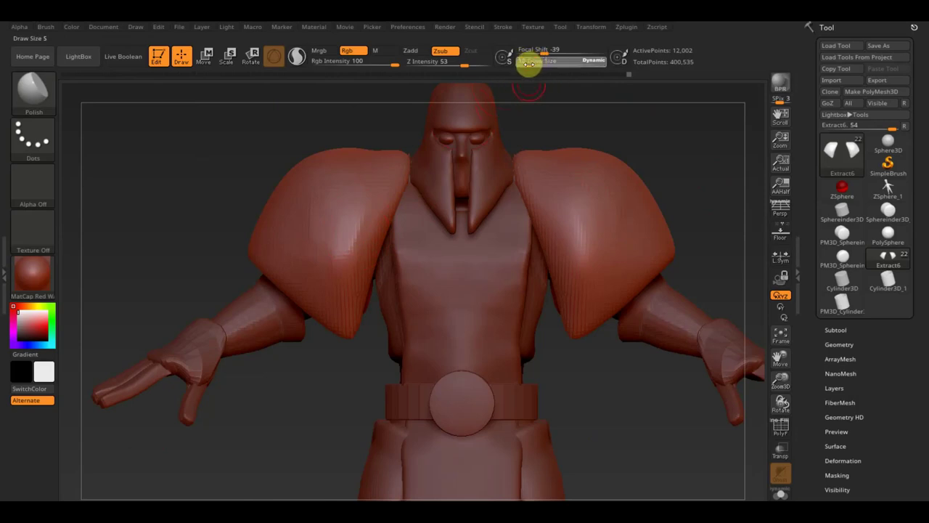
{"action": "key", "text": "ctrl"}
Step: Mask along the shoulder pad's inner edge and a strip on its underside
{"action": "left_click_drag", "start_coordinate": [398, 178], "coordinate": [355, 332], "text": "ctrl"}
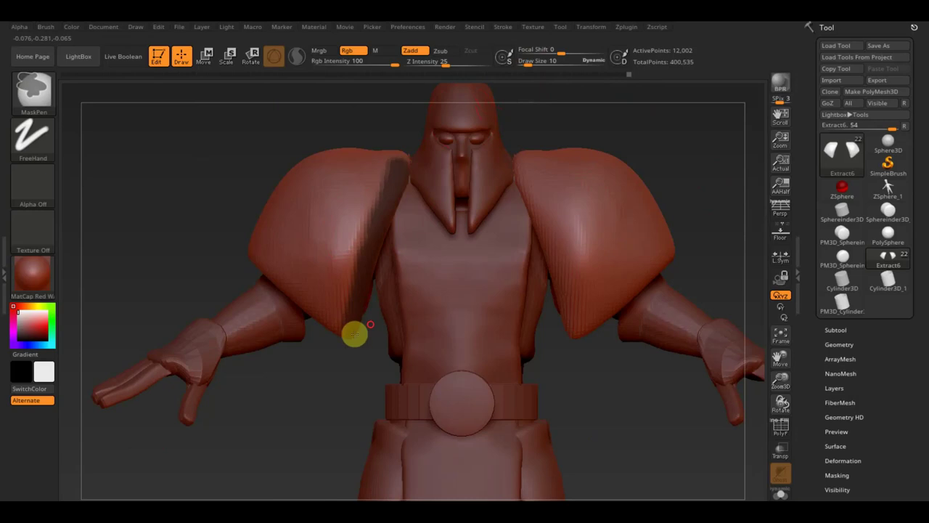
{"action": "left_click_drag", "start_coordinate": [652, 145], "coordinate": [648, 145], "text": "ctrl"}
{"action": "key", "text": "ctrl"}
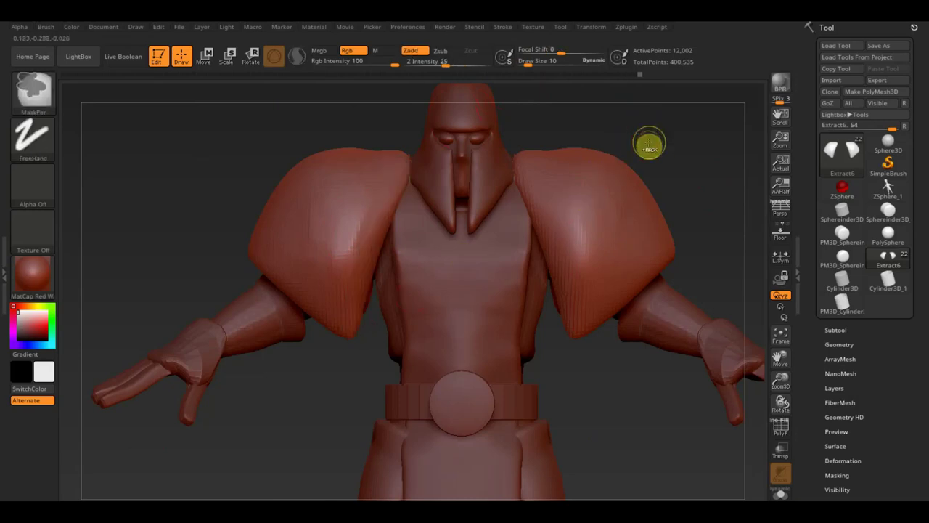
{"action": "key", "text": "ctrl"}
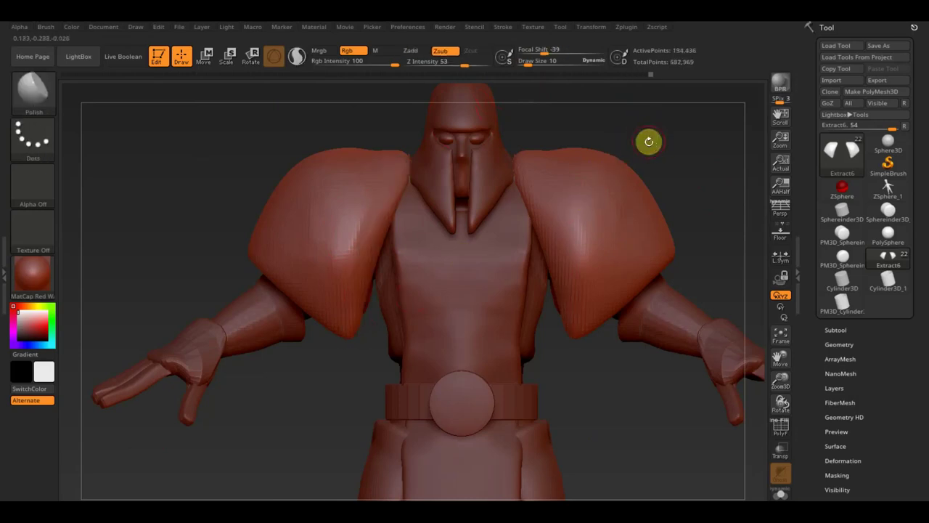
{"action": "key", "text": "ctrl"}
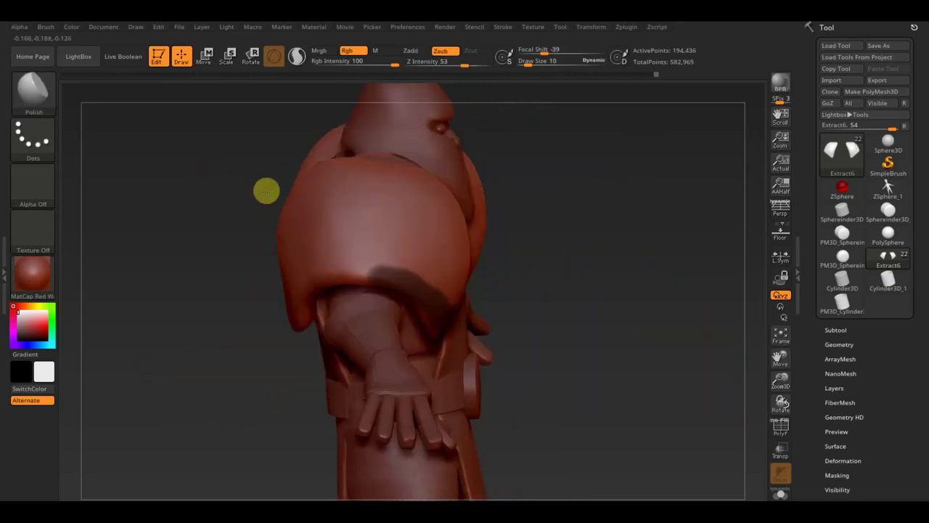
{"action": "mouse_move", "coordinate": [386, 276]}
{"action": "left_mouse_down", "text": "ctrl"}
{"action": "mouse_move", "coordinate": [407, 303]}
{"action": "mouse_move", "coordinate": [392, 282]}
{"action": "left_mouse_up", "text": "ctrl"}
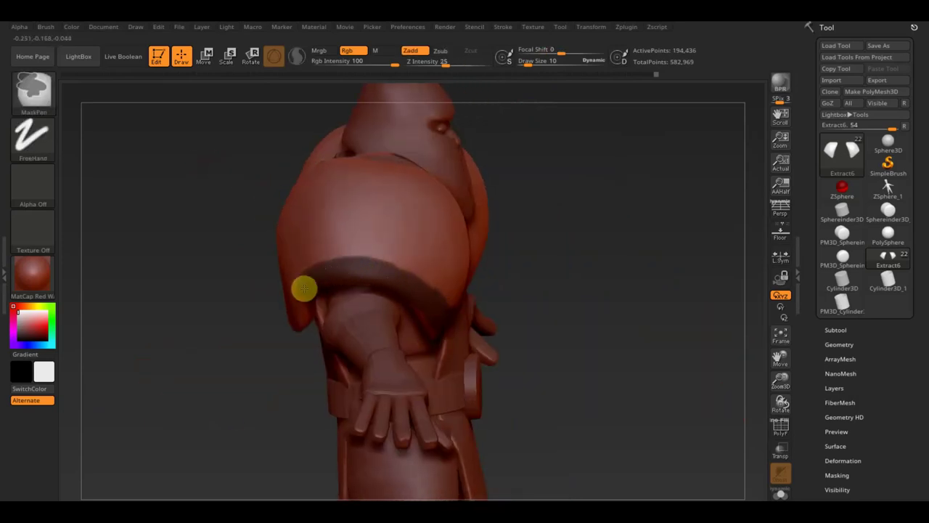
Step: From a back view, clear the mask and mask a strip down the shoulder pad seam
{"action": "mouse_move", "coordinate": [289, 333]}
{"action": "left_mouse_down"}
{"action": "mouse_move", "coordinate": [237, 295]}
{"action": "mouse_move", "coordinate": [249, 283]}
{"action": "mouse_move", "coordinate": [301, 344]}
{"action": "left_mouse_up"}
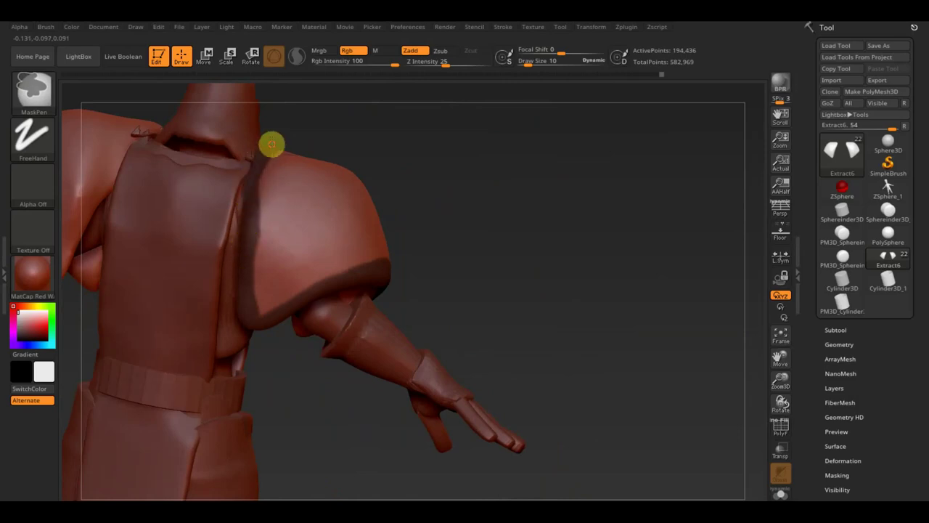
{"action": "left_click_drag", "start_coordinate": [369, 137], "coordinate": [388, 180]}
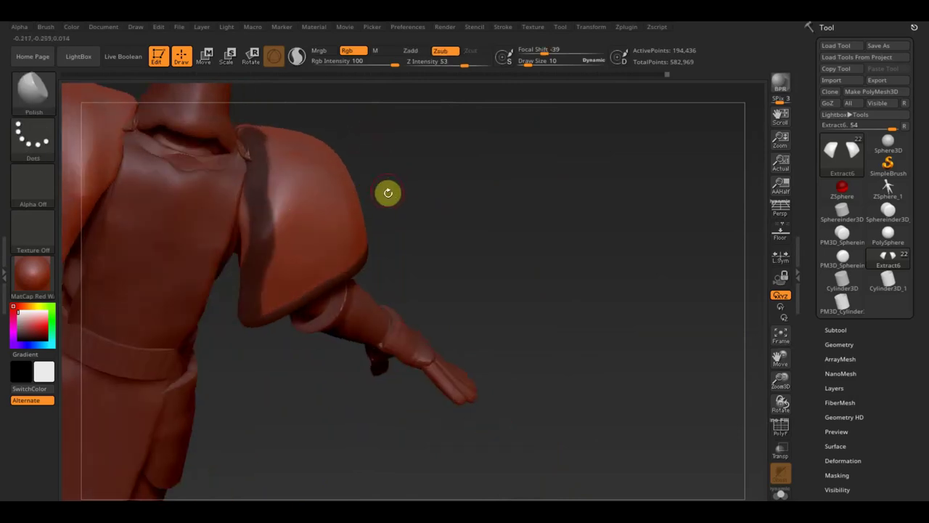
{"action": "left_click", "coordinate": [387, 190], "text": "ctrl"}
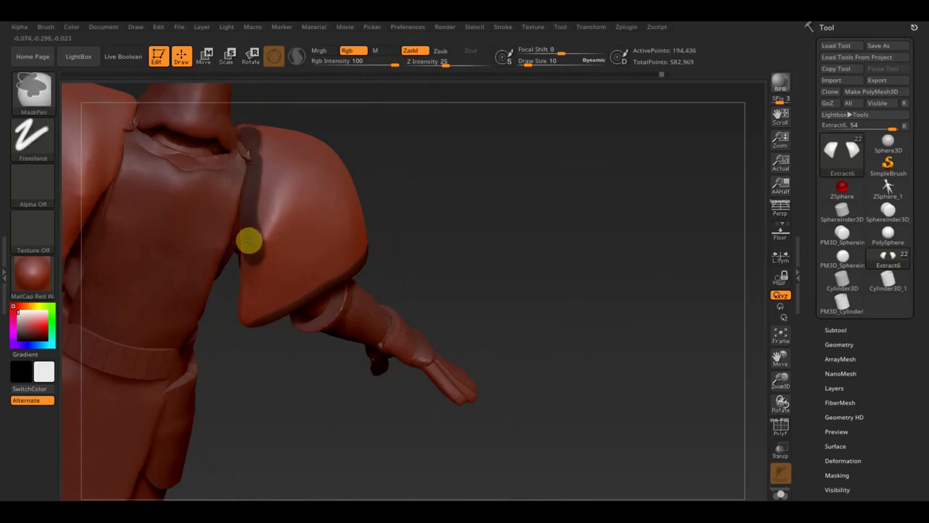
{"action": "mouse_move", "coordinate": [247, 238]}
{"action": "left_mouse_down", "text": "ctrl"}
{"action": "mouse_move", "coordinate": [247, 287]}
{"action": "mouse_move", "coordinate": [475, 228]}
{"action": "mouse_move", "coordinate": [460, 326]}
{"action": "mouse_move", "coordinate": [382, 224]}
{"action": "left_mouse_up", "text": "ctrl"}
Step: Invert the mask so only the shoulder pad's rim band stays editable
{"action": "mouse_move", "coordinate": [255, 108]}
{"action": "left_mouse_down"}
{"action": "mouse_move", "coordinate": [464, 282]}
{"action": "mouse_move", "coordinate": [446, 436]}
{"action": "mouse_move", "coordinate": [387, 435]}
{"action": "mouse_move", "coordinate": [473, 383]}
{"action": "left_mouse_up"}
{"action": "mouse_move", "coordinate": [462, 336]}
{"action": "left_mouse_down"}
{"action": "mouse_move", "coordinate": [444, 196]}
{"action": "mouse_move", "coordinate": [473, 189]}
{"action": "mouse_move", "coordinate": [477, 240]}
{"action": "left_mouse_up"}
{"action": "mouse_move", "coordinate": [536, 408]}
{"action": "left_mouse_down"}
{"action": "mouse_move", "coordinate": [571, 266]}
{"action": "mouse_move", "coordinate": [502, 289]}
{"action": "left_mouse_up"}
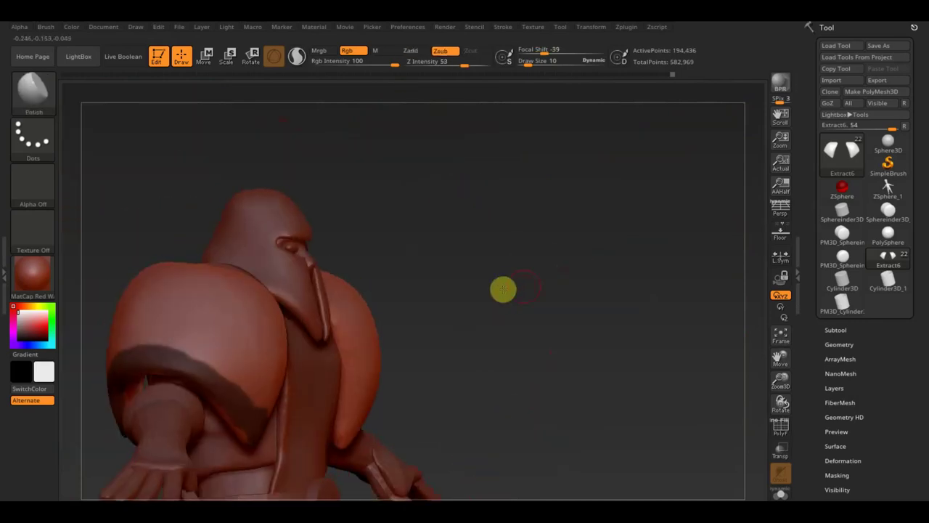
{"action": "left_click", "coordinate": [534, 291], "text": "ctrl"}
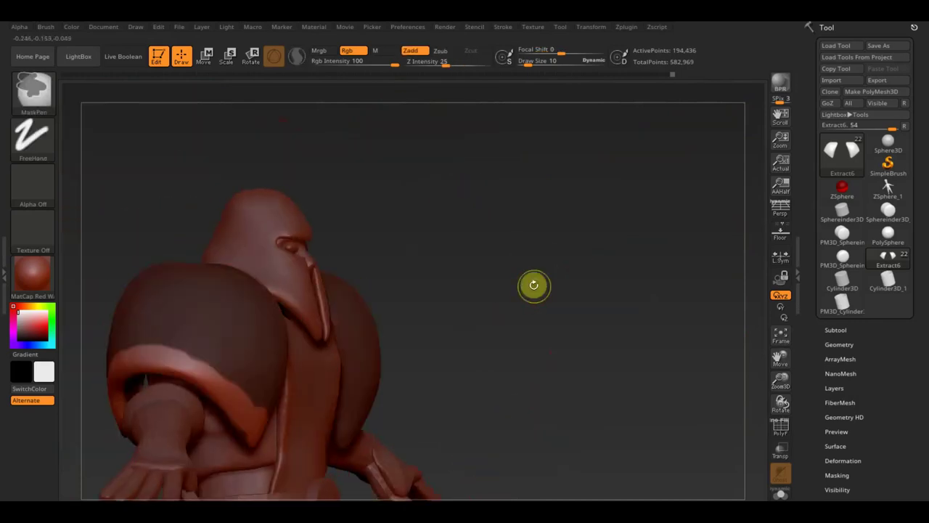
{"action": "left_click_drag", "start_coordinate": [438, 292], "coordinate": [438, 313]}
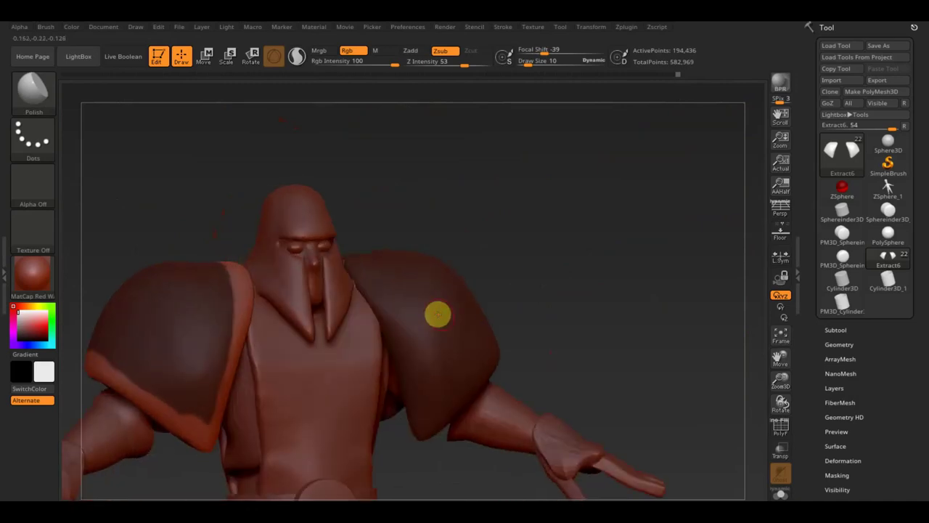
{"action": "left_click_drag", "start_coordinate": [882, 455], "coordinate": [878, 391]}
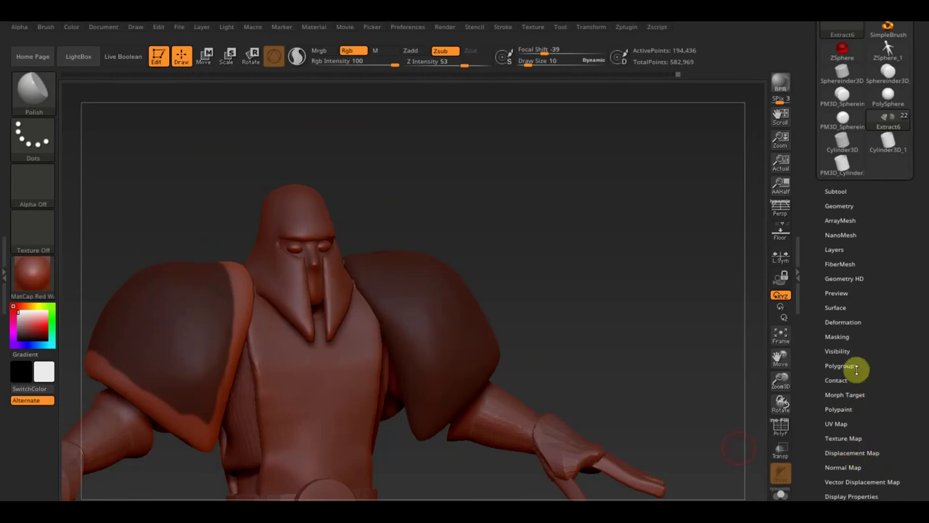
Step: Try Inflate 10 on the trim in Tool > Deformation, then undo it
{"action": "left_click", "coordinate": [845, 321]}
{"action": "left_click_drag", "start_coordinate": [921, 436], "coordinate": [921, 361]}
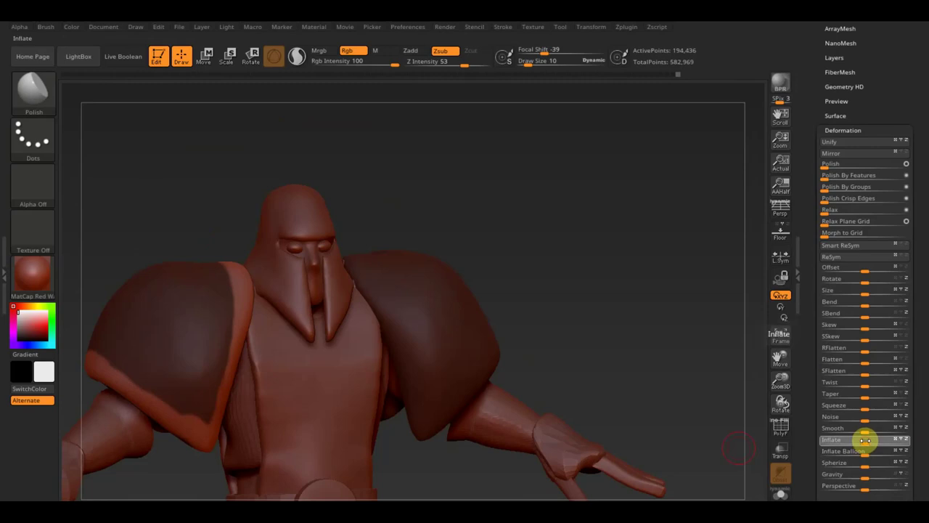
{"action": "left_click_drag", "start_coordinate": [864, 440], "coordinate": [873, 441]}
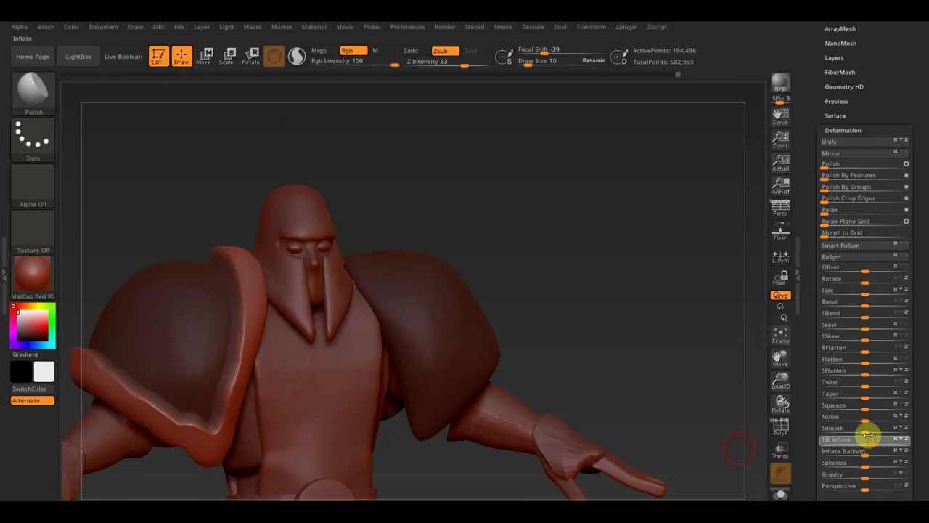
{"action": "key", "text": "ctrl+z"}
{"action": "key", "text": "ctrl+z"}
{"action": "mouse_move", "coordinate": [613, 171]}
{"action": "left_mouse_down"}
{"action": "mouse_move", "coordinate": [669, 253]}
{"action": "mouse_move", "coordinate": [655, 324]}
{"action": "mouse_move", "coordinate": [620, 226]}
{"action": "mouse_move", "coordinate": [631, 215]}
{"action": "mouse_move", "coordinate": [637, 228]}
{"action": "mouse_move", "coordinate": [574, 230]}
{"action": "left_mouse_up"}
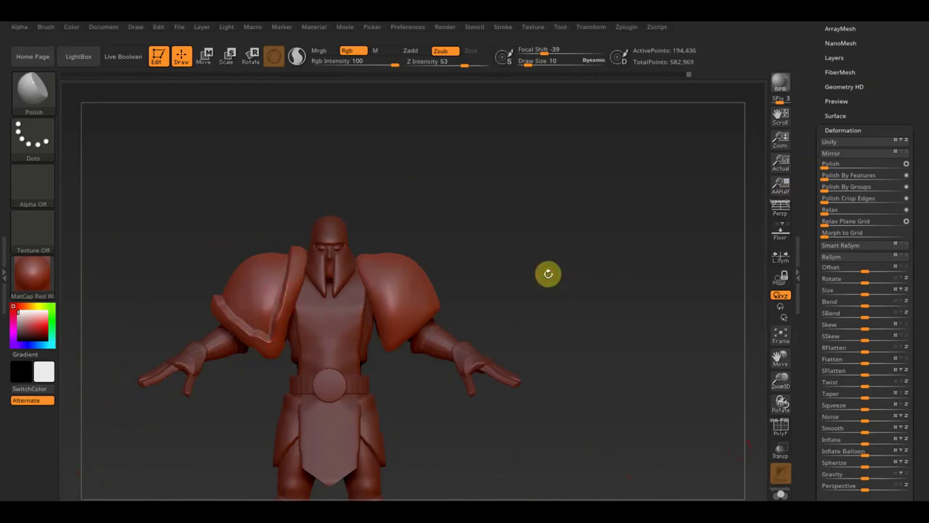
Step: Zoom out to the full figure and undo the last two edits to the left pad's trim flap
{"action": "mouse_move", "coordinate": [565, 278]}
{"action": "left_mouse_down", "text": "alt"}
{"action": "mouse_move", "coordinate": [583, 305]}
{"action": "mouse_move", "coordinate": [426, 244]}
{"action": "left_mouse_up", "text": "alt"}
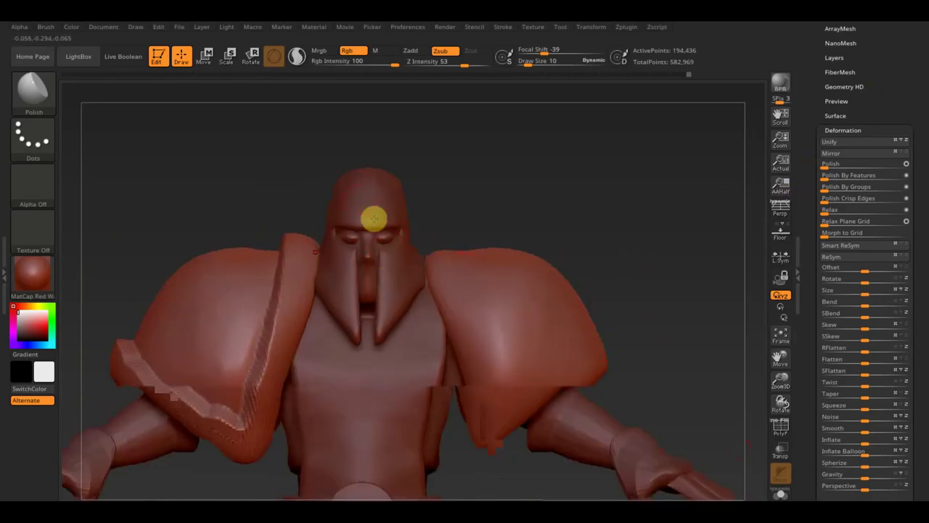
{"action": "left_click_drag", "start_coordinate": [341, 213], "coordinate": [382, 222], "text": "alt"}
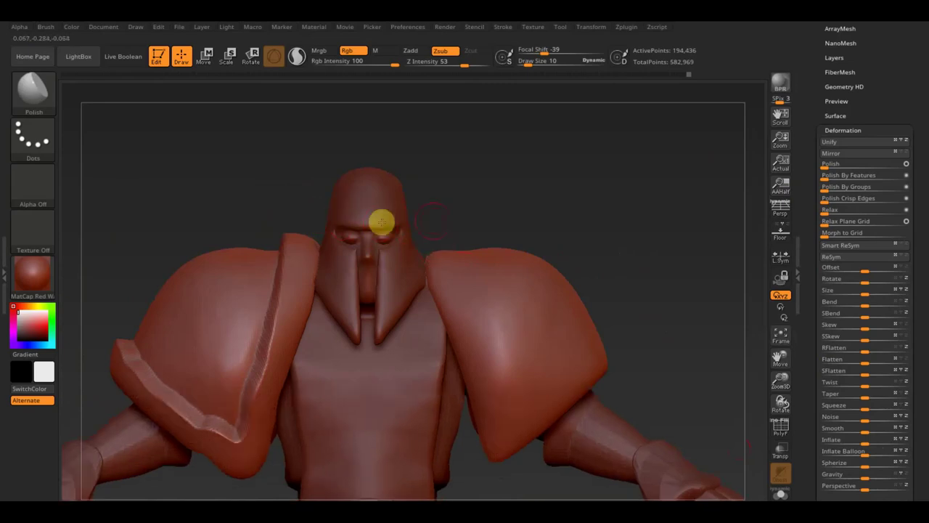
{"action": "left_click_drag", "start_coordinate": [515, 220], "coordinate": [496, 185], "text": "alt"}
{"action": "left_click_drag", "start_coordinate": [598, 344], "coordinate": [603, 278], "text": "alt"}
{"action": "key", "text": "ctrl+z"}
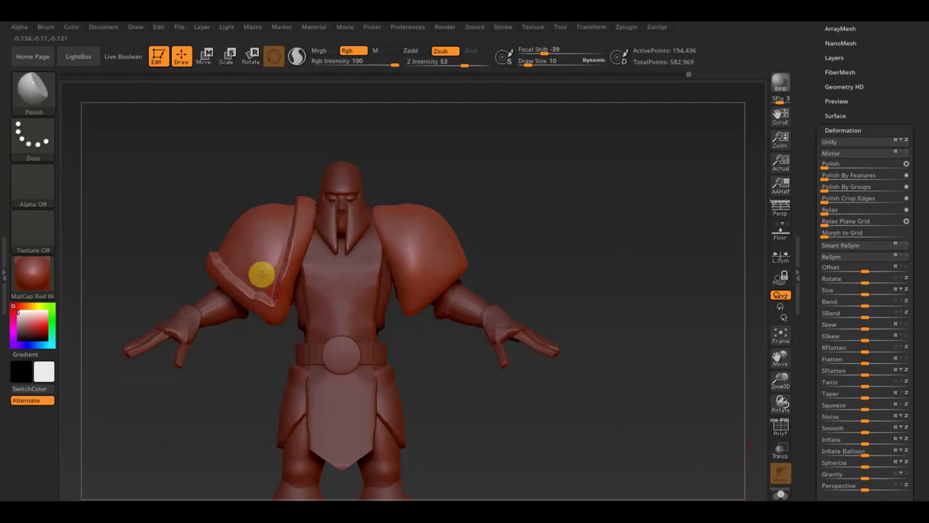
{"action": "key", "text": "ctrl+z"}
{"action": "key", "text": "ctrl+z"}
{"action": "key", "text": "ctrl+z"}
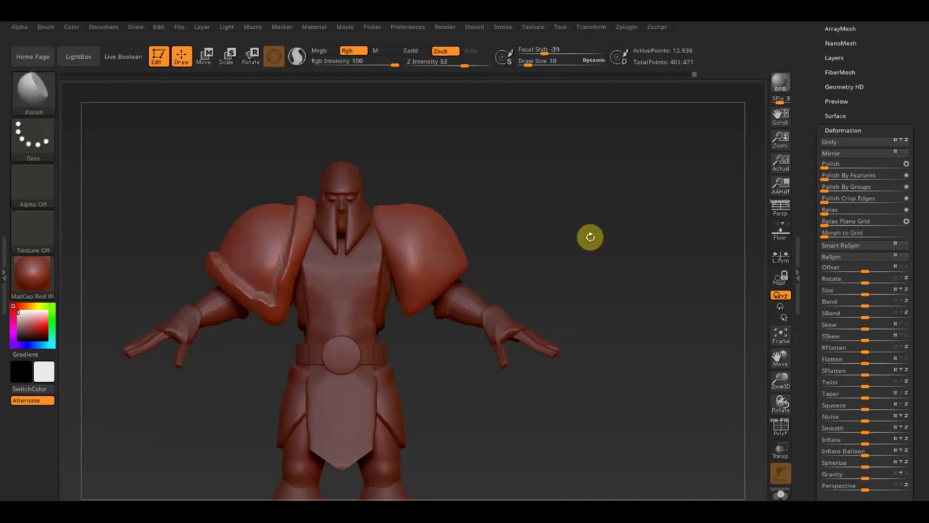
{"action": "left_click_drag", "start_coordinate": [590, 269], "coordinate": [589, 223]}
{"action": "mouse_move", "coordinate": [554, 390]}
{"action": "left_mouse_down"}
{"action": "mouse_move", "coordinate": [556, 370]}
{"action": "mouse_move", "coordinate": [573, 392]}
{"action": "left_mouse_up"}
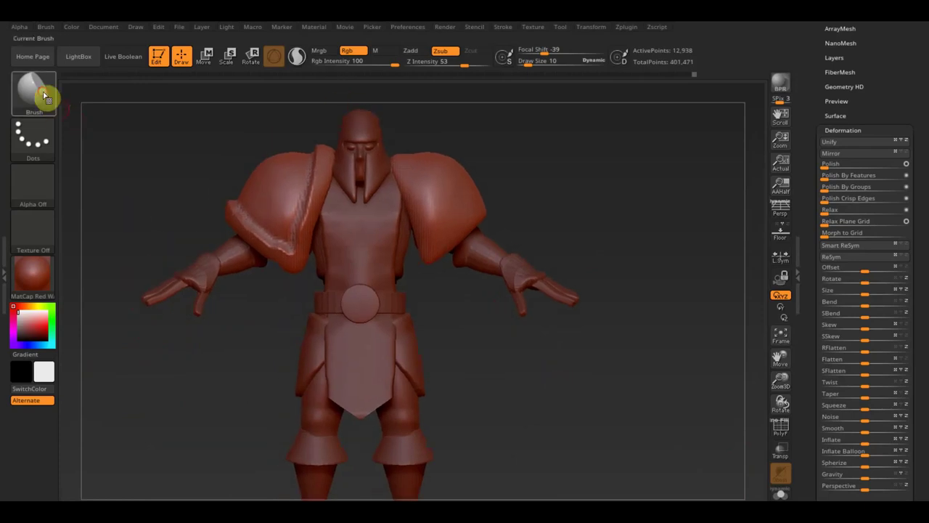
Step: Pick the CurveStrapSnap brush and draw a strap from the shoulder down the chest
{"action": "left_click", "coordinate": [44, 94]}
{"action": "mouse_move", "coordinate": [371, 178]}
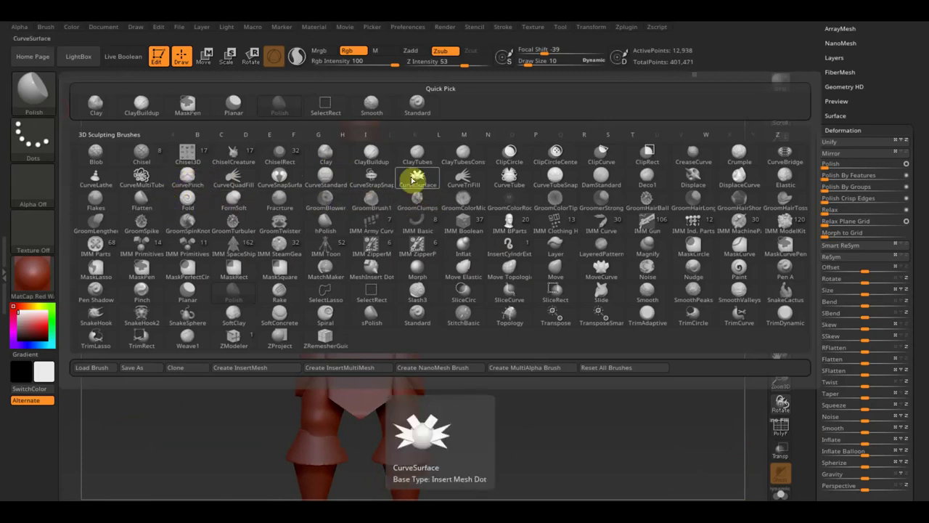
{"action": "left_click", "coordinate": [369, 178]}
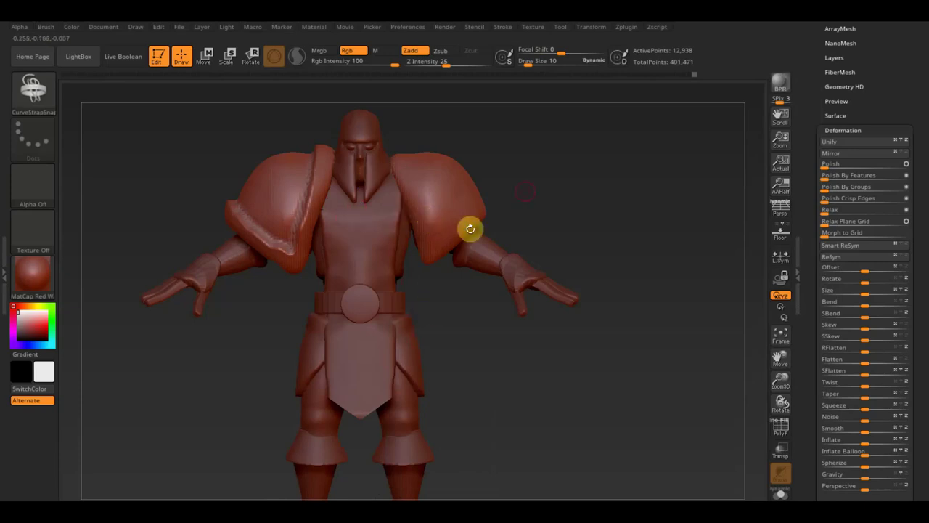
{"action": "mouse_move", "coordinate": [571, 182]}
{"action": "left_mouse_down"}
{"action": "mouse_move", "coordinate": [533, 224]}
{"action": "mouse_move", "coordinate": [436, 247]}
{"action": "left_mouse_up"}
{"action": "mouse_move", "coordinate": [494, 204]}
{"action": "left_mouse_down", "text": "alt"}
{"action": "mouse_move", "coordinate": [504, 239]}
{"action": "mouse_move", "coordinate": [473, 244]}
{"action": "left_mouse_up", "text": "alt"}
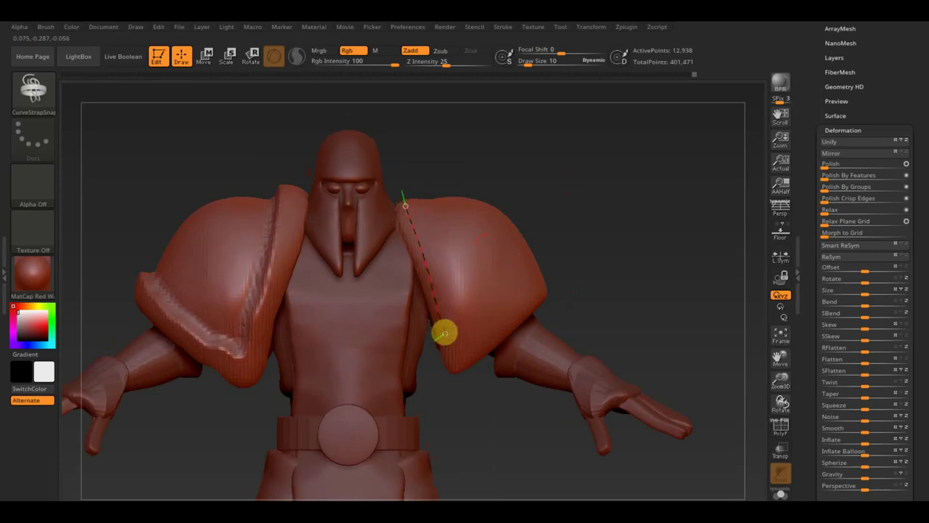
{"action": "left_click_drag", "start_coordinate": [453, 366], "coordinate": [452, 363]}
{"action": "mouse_move", "coordinate": [531, 313]}
{"action": "left_mouse_down"}
{"action": "mouse_move", "coordinate": [618, 252]}
{"action": "mouse_move", "coordinate": [602, 241]}
{"action": "mouse_move", "coordinate": [589, 272]}
{"action": "mouse_move", "coordinate": [583, 166]}
{"action": "left_mouse_up"}
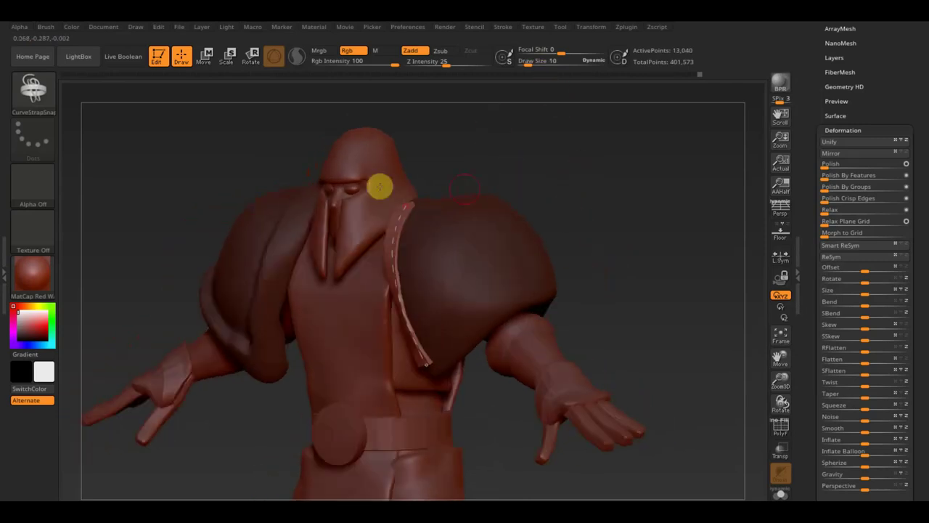
{"action": "left_click_drag", "start_coordinate": [622, 251], "coordinate": [647, 249]}
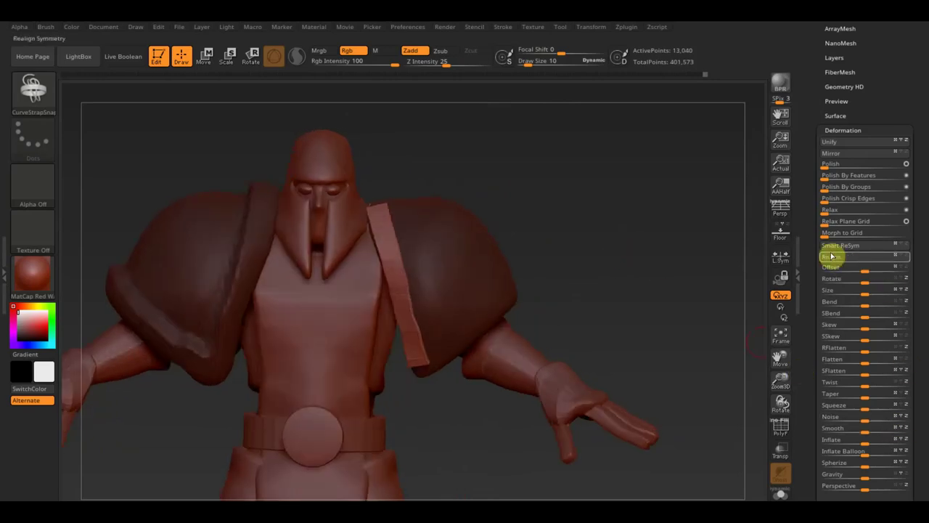
{"action": "mouse_move", "coordinate": [636, 264]}
{"action": "left_mouse_down"}
{"action": "mouse_move", "coordinate": [583, 284]}
{"action": "mouse_move", "coordinate": [445, 216]}
{"action": "left_mouse_up"}
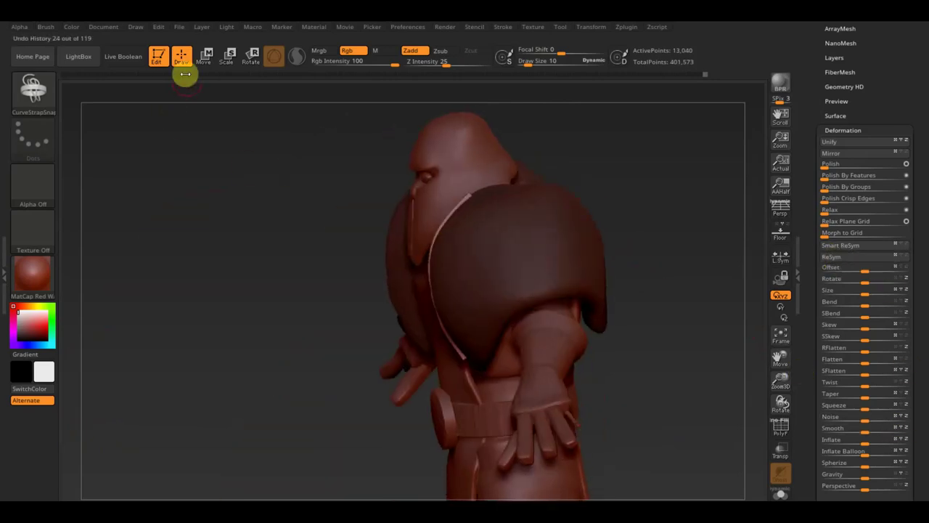
Step: Use the Transpose gizmo to slide the strap toward the shoulder
{"action": "left_click", "coordinate": [203, 56]}
{"action": "mouse_move", "coordinate": [460, 291]}
{"action": "left_mouse_down", "text": "alt"}
{"action": "mouse_move", "coordinate": [437, 207]}
{"action": "mouse_move", "coordinate": [450, 278]}
{"action": "mouse_move", "coordinate": [493, 271]}
{"action": "left_mouse_up", "text": "alt"}
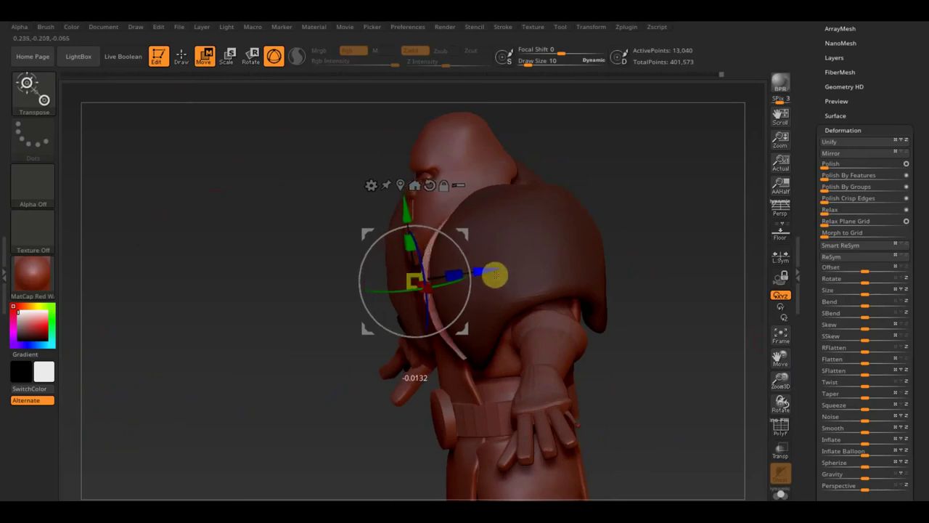
{"action": "left_click_drag", "start_coordinate": [400, 210], "coordinate": [405, 212]}
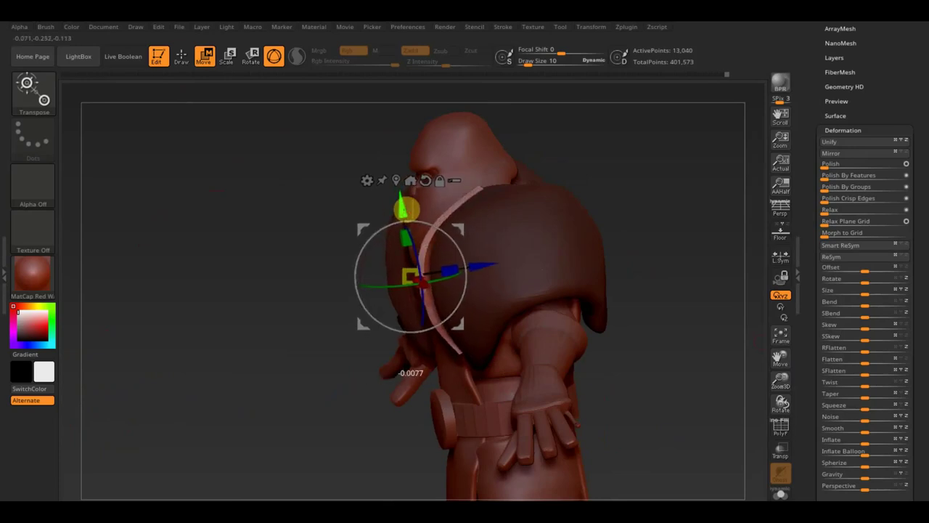
{"action": "left_click_drag", "start_coordinate": [552, 196], "coordinate": [636, 169]}
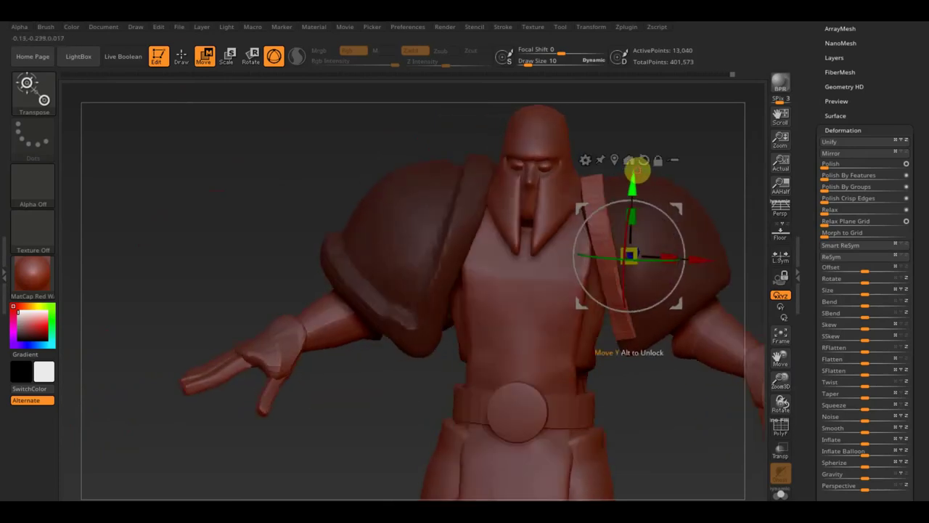
Step: Undo twice to sink the strap back against the pad, then clear the mask
{"action": "key", "text": "ctrl+z"}
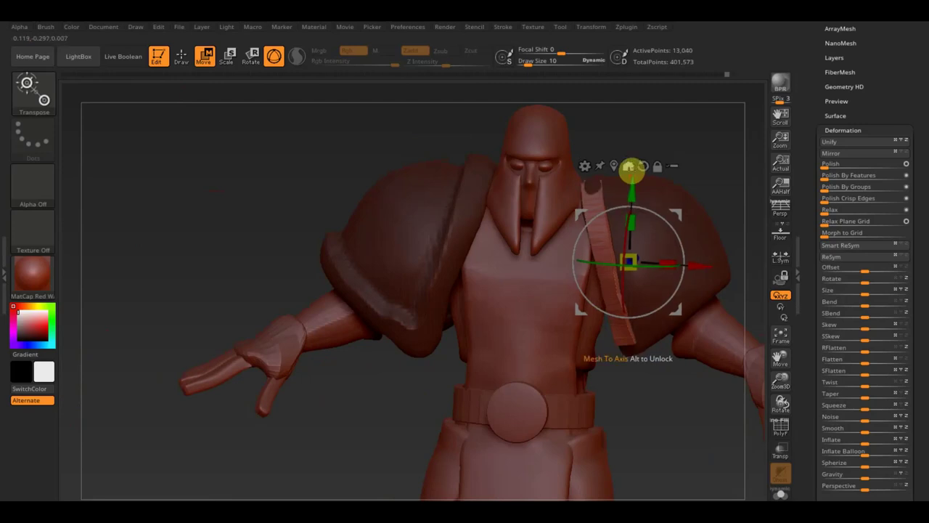
{"action": "key", "text": "ctrl+z"}
{"action": "key", "text": "ctrl+z"}
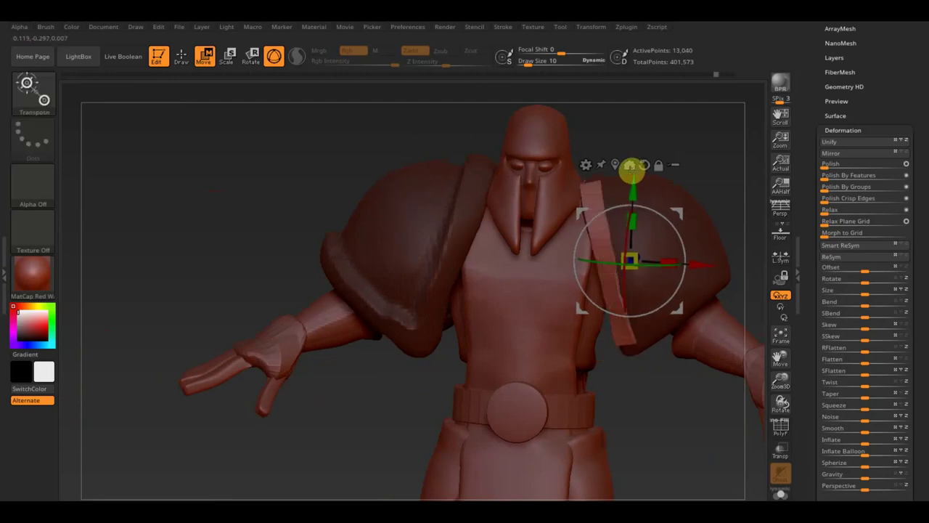
{"action": "mouse_move", "coordinate": [654, 152]}
{"action": "left_mouse_down"}
{"action": "mouse_move", "coordinate": [632, 181]}
{"action": "mouse_move", "coordinate": [610, 183]}
{"action": "left_mouse_up"}
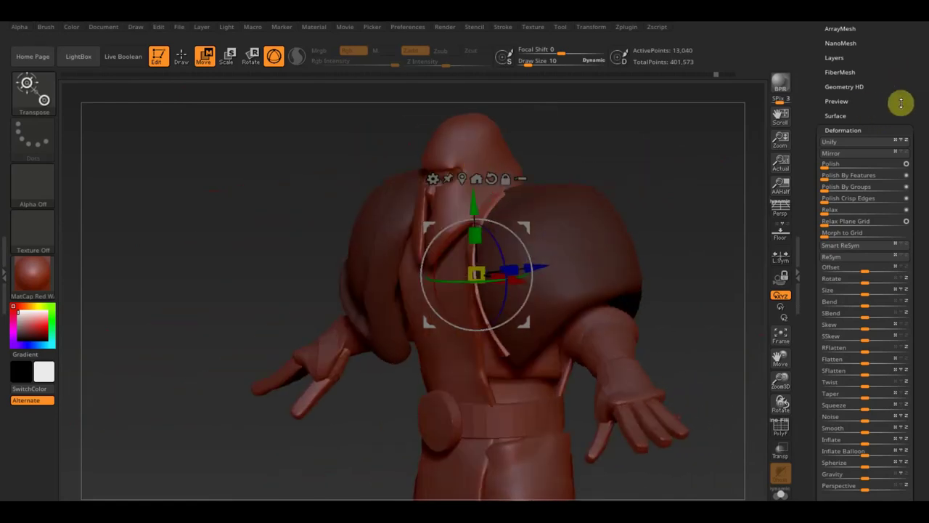
{"action": "key", "text": "ctrl"}
{"action": "left_click", "coordinate": [643, 153], "text": "ctrl"}
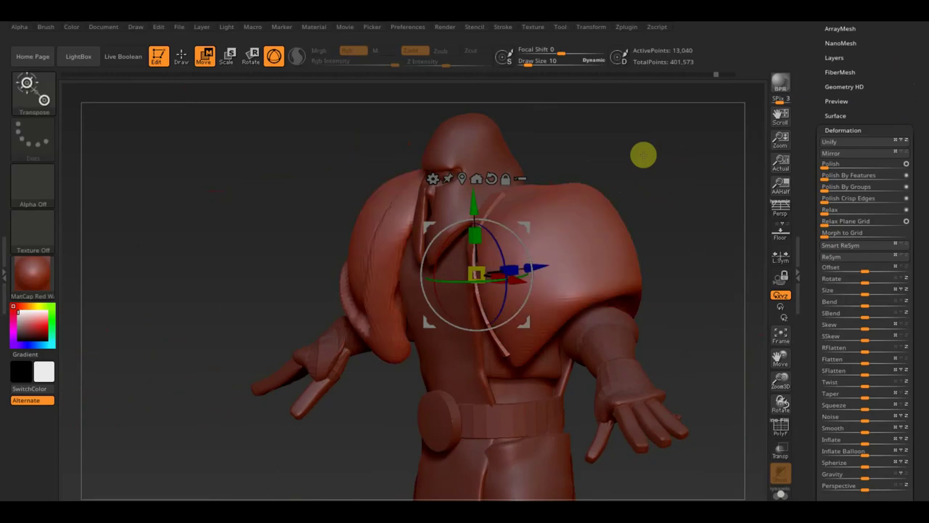
Step: Change the model's subdivision level in Tool > Geometry
{"action": "left_click_drag", "start_coordinate": [927, 42], "coordinate": [902, 125]}
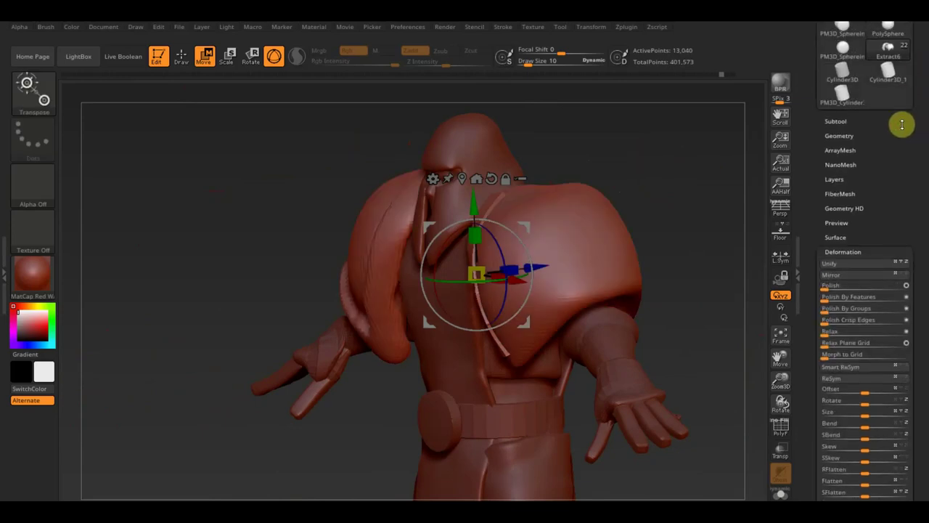
{"action": "left_click", "coordinate": [841, 135]}
{"action": "left_click", "coordinate": [858, 196]}
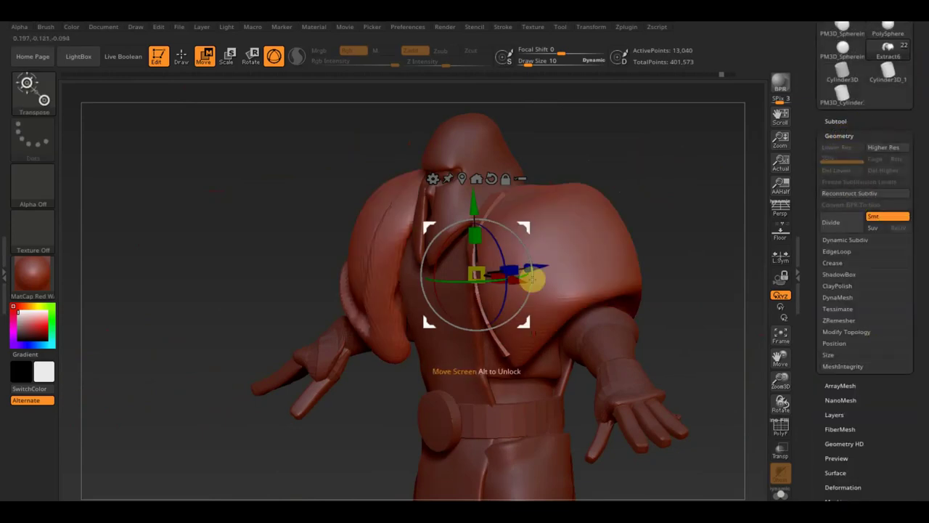
Step: Groups Split the strap into Extract7 and Extract6, then make Extract6 active
{"action": "left_click", "coordinate": [836, 121]}
{"action": "left_click", "coordinate": [835, 353]}
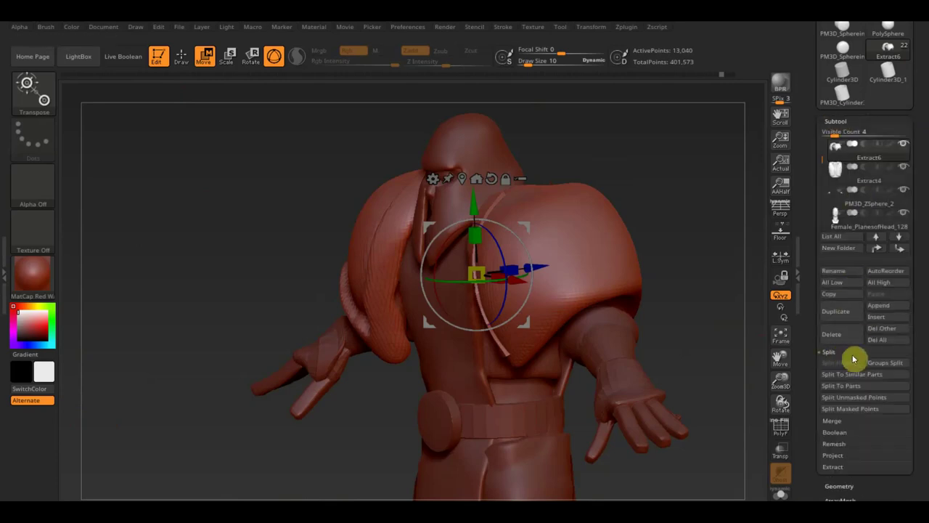
{"action": "left_click", "coordinate": [882, 366]}
{"action": "left_click", "coordinate": [724, 389]}
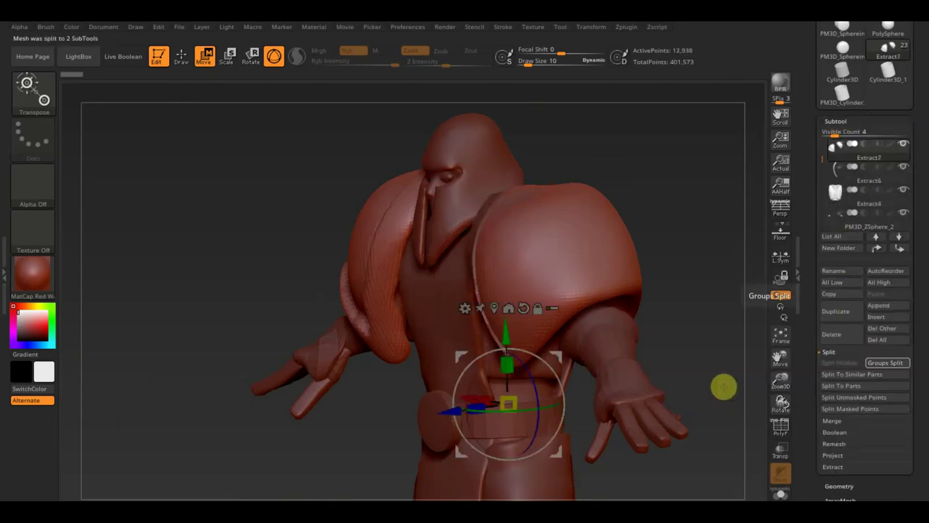
{"action": "left_click", "coordinate": [835, 181]}
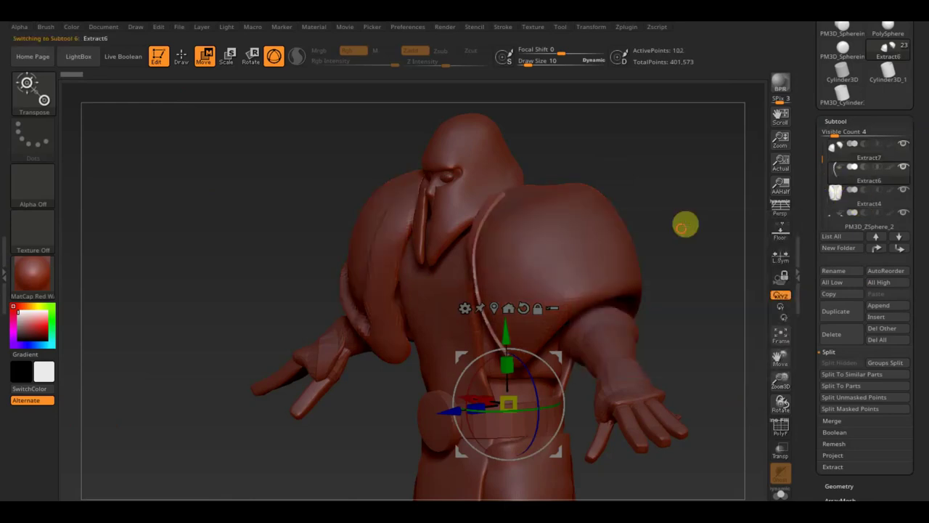
{"action": "left_click_drag", "start_coordinate": [685, 222], "coordinate": [688, 231]}
{"action": "left_click", "coordinate": [841, 483]}
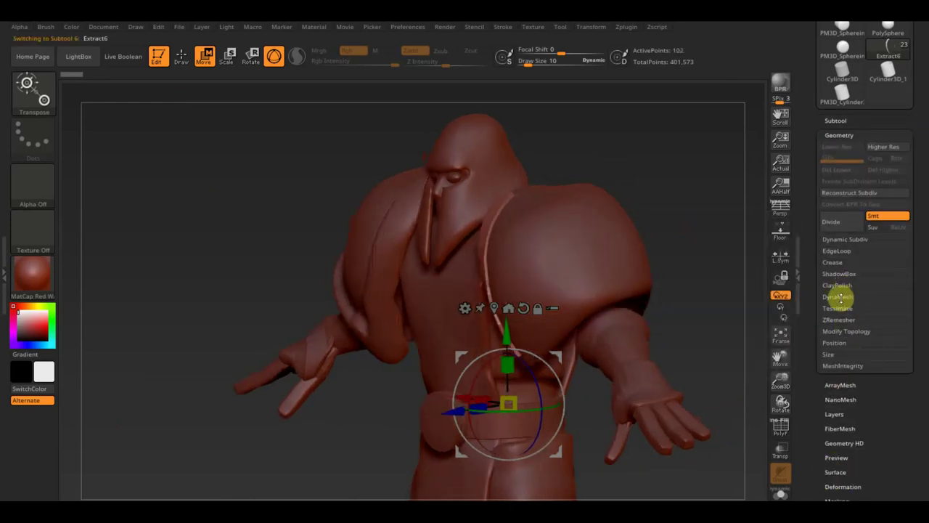
Step: DynaMesh Extract6 at Resolution 408, raising it from 102 to 653 points
{"action": "left_click", "coordinate": [838, 297]}
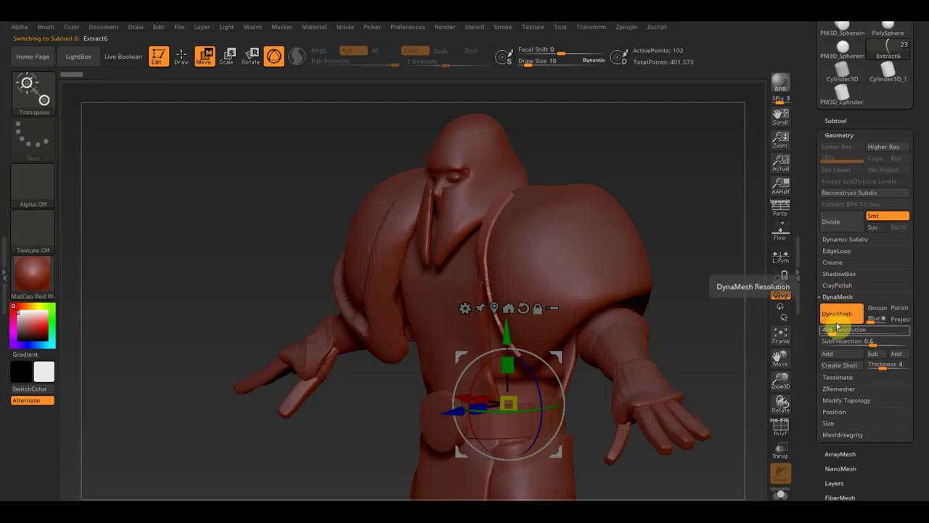
{"action": "left_click", "coordinate": [841, 319]}
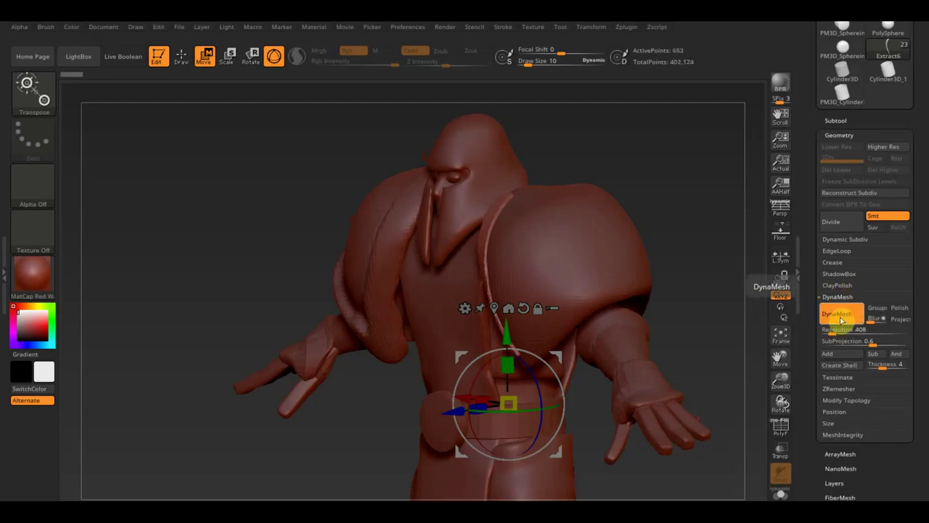
{"action": "left_click_drag", "start_coordinate": [705, 207], "coordinate": [731, 208]}
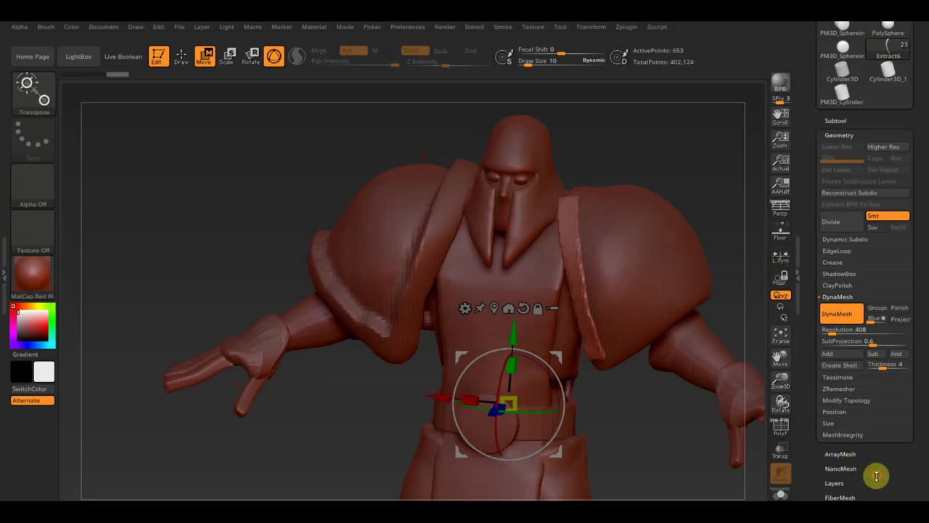
{"action": "left_click_drag", "start_coordinate": [876, 476], "coordinate": [878, 410]}
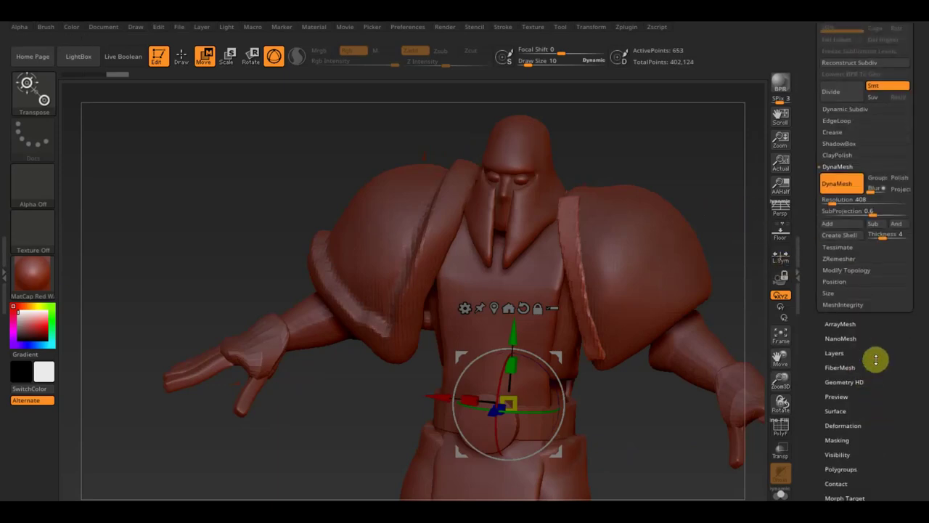
Step: Inflate the shoulder pad slightly, subdivide it once with Ctrl+D, and zoom out to the full character
{"action": "left_click", "coordinate": [881, 421]}
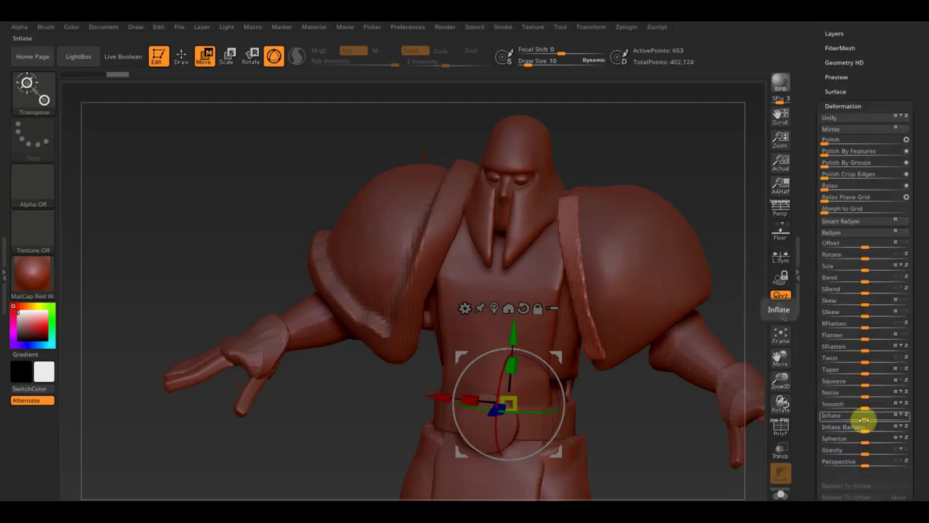
{"action": "left_click_drag", "start_coordinate": [864, 416], "coordinate": [864, 415]}
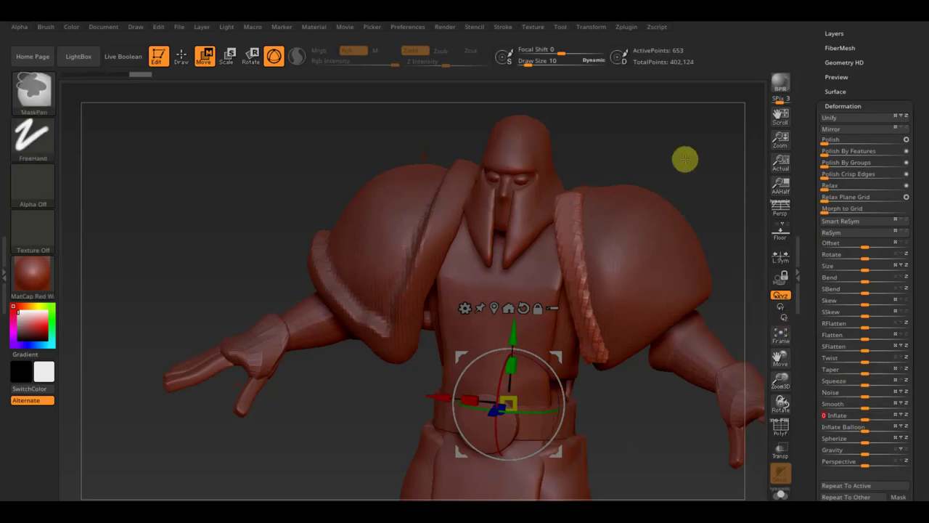
{"action": "key", "text": "ctrl+d"}
{"action": "mouse_move", "coordinate": [685, 159]}
{"action": "left_mouse_down"}
{"action": "mouse_move", "coordinate": [694, 151]}
{"action": "mouse_move", "coordinate": [657, 169]}
{"action": "mouse_move", "coordinate": [684, 147]}
{"action": "mouse_move", "coordinate": [705, 158]}
{"action": "left_mouse_up"}
{"action": "mouse_move", "coordinate": [663, 414]}
{"action": "left_mouse_down", "text": "alt"}
{"action": "mouse_move", "coordinate": [649, 424]}
{"action": "mouse_move", "coordinate": [617, 382]}
{"action": "mouse_move", "coordinate": [613, 403]}
{"action": "mouse_move", "coordinate": [601, 380]}
{"action": "left_mouse_up", "text": "alt"}
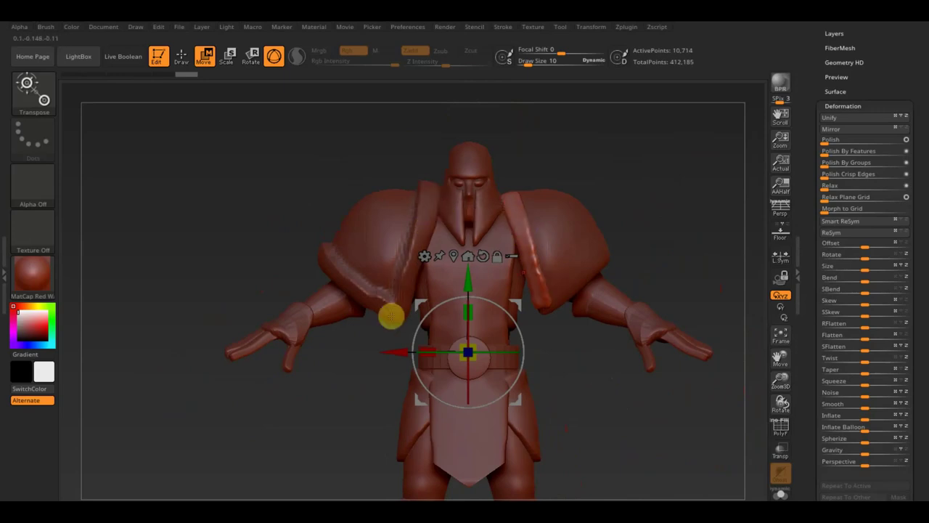
{"action": "left_click", "coordinate": [182, 57]}
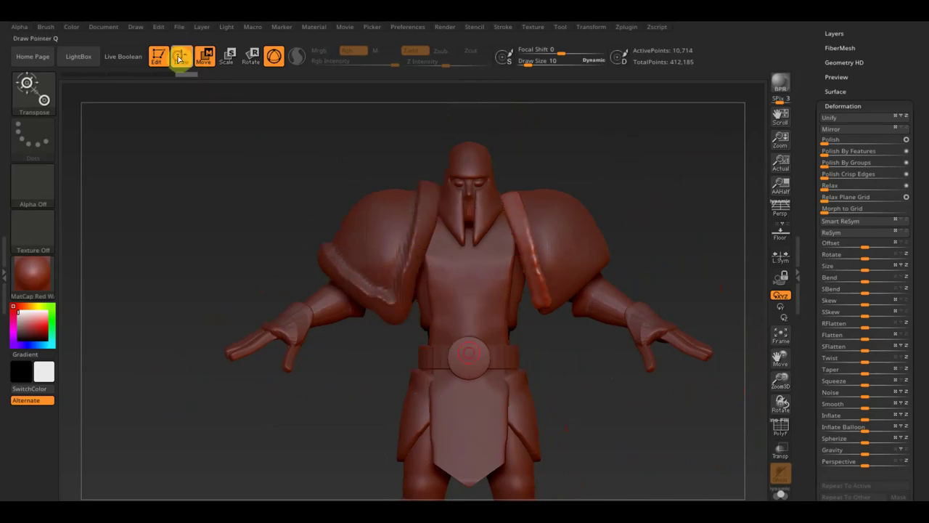
Step: Lay a strap along the left shoulder edge and slightly inflate the right shoulder armour
{"action": "left_click_drag", "start_coordinate": [387, 307], "coordinate": [338, 275]}
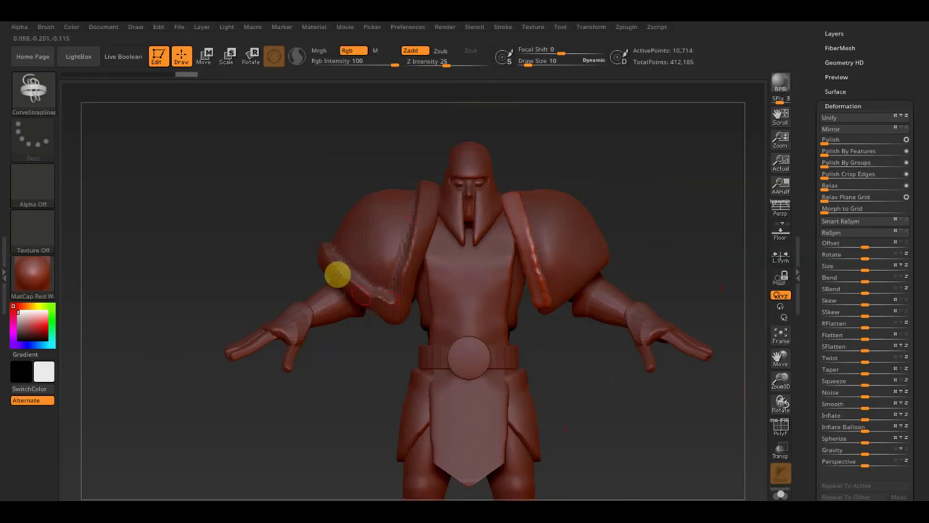
{"action": "mouse_move", "coordinate": [588, 358]}
{"action": "left_mouse_down"}
{"action": "mouse_move", "coordinate": [598, 369]}
{"action": "mouse_move", "coordinate": [600, 340]}
{"action": "left_mouse_up"}
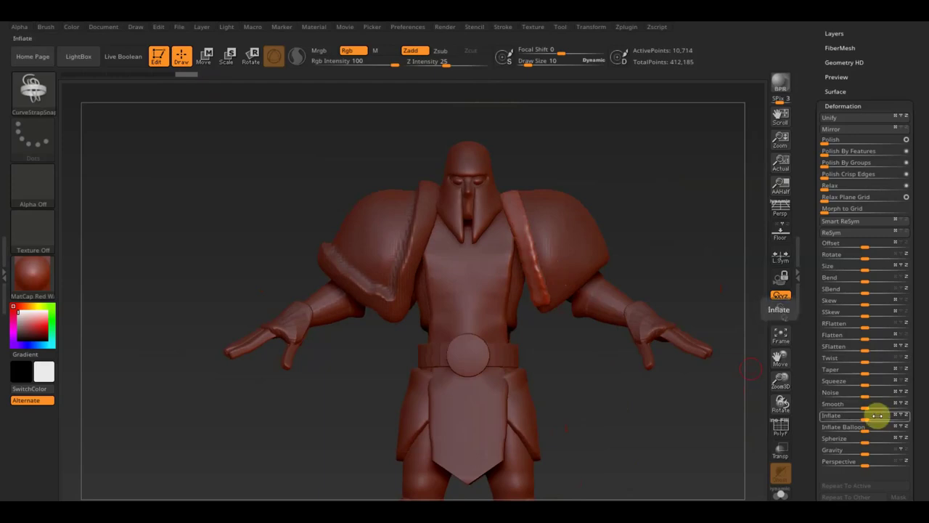
{"action": "left_click_drag", "start_coordinate": [864, 419], "coordinate": [868, 416]}
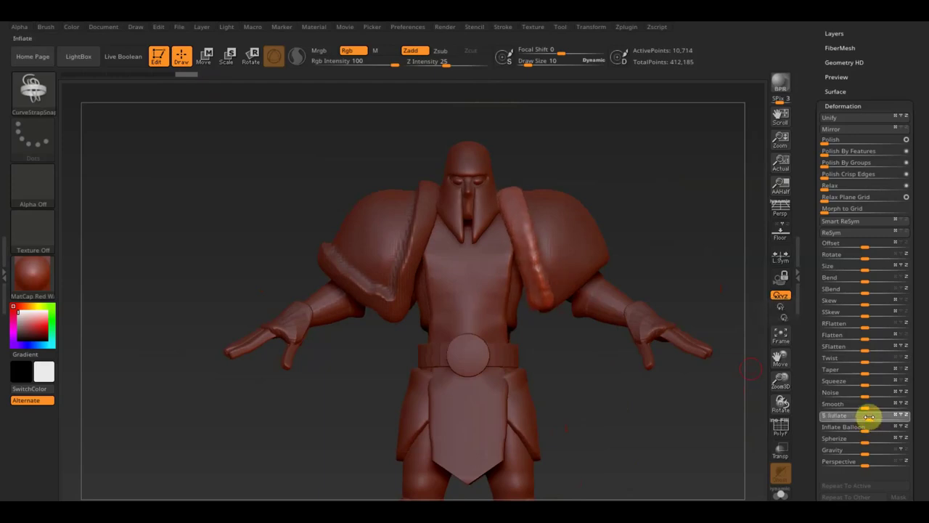
{"action": "left_click_drag", "start_coordinate": [869, 417], "coordinate": [872, 416]}
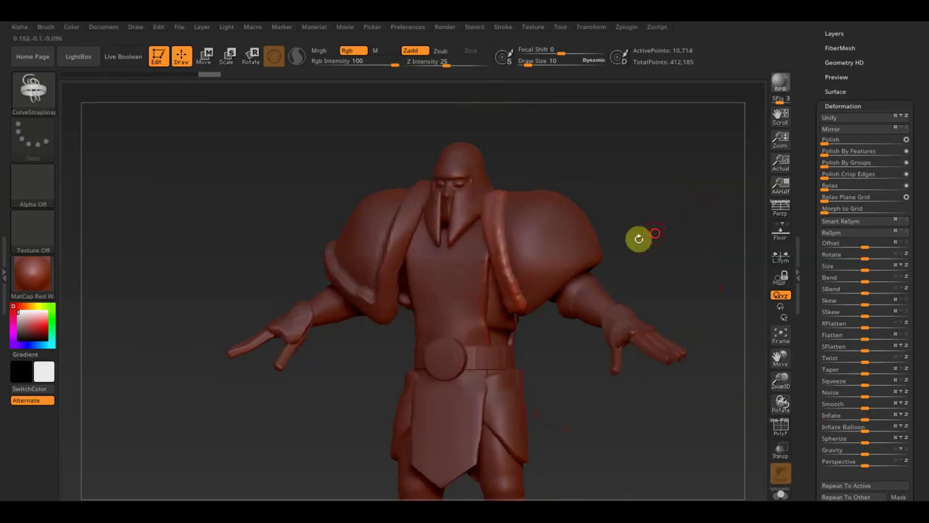
Step: Undo and drag the Undo History back, redoing one step so the strap disappears
{"action": "key", "text": "shift"}
{"action": "key", "text": "ctrl+z"}
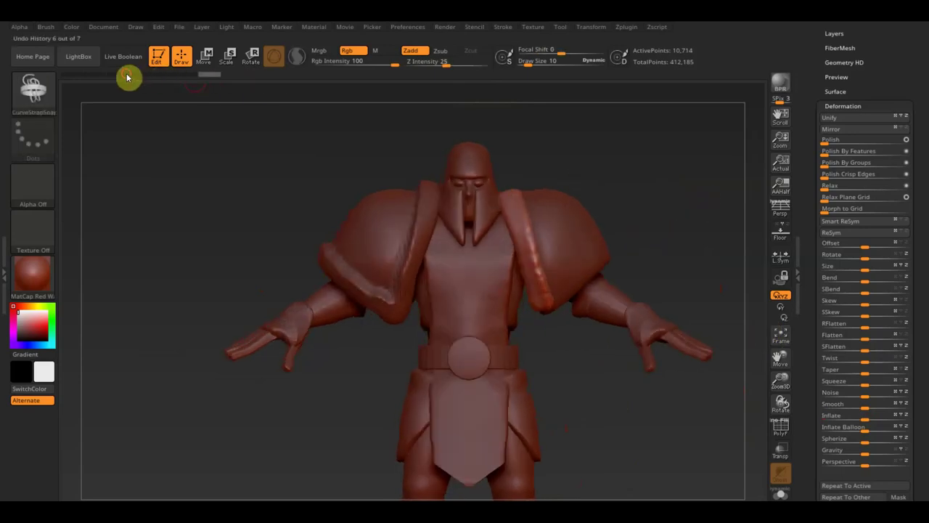
{"action": "left_click_drag", "start_coordinate": [127, 74], "coordinate": [99, 75]}
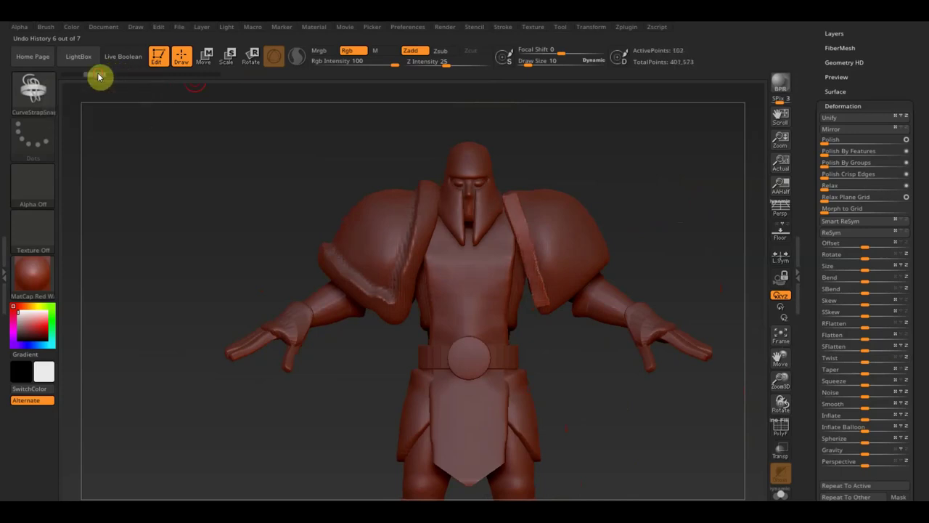
{"action": "key", "text": "ctrl"}
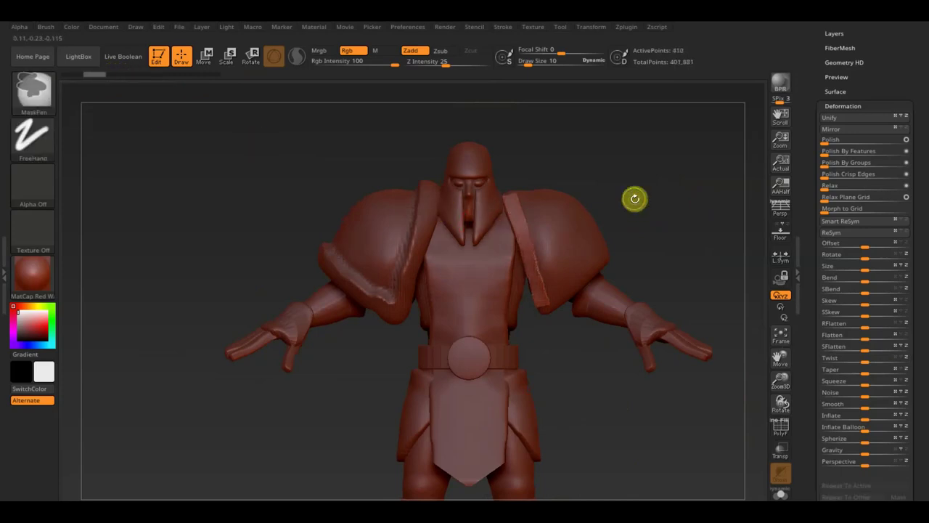
{"action": "key", "text": "ctrl+shift+z"}
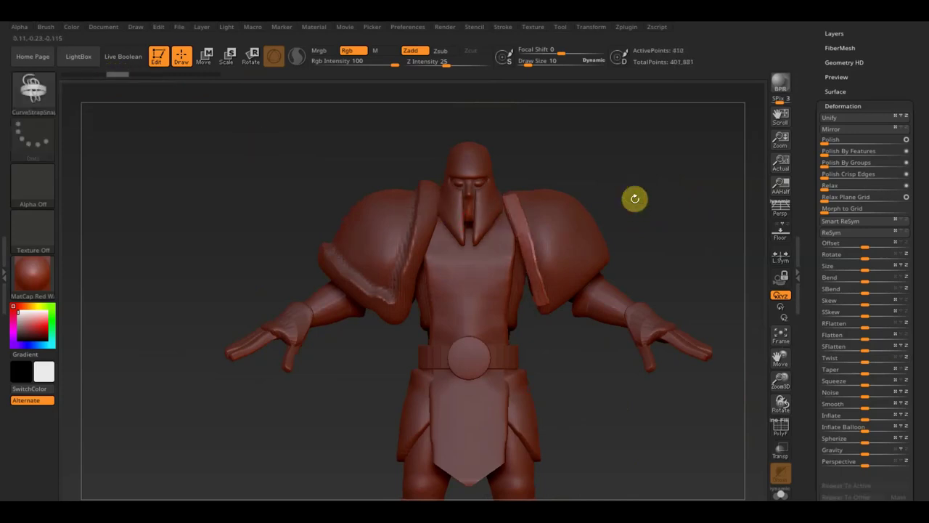
{"action": "left_click_drag", "start_coordinate": [884, 48], "coordinate": [891, 107]}
{"action": "left_click", "coordinate": [842, 84]}
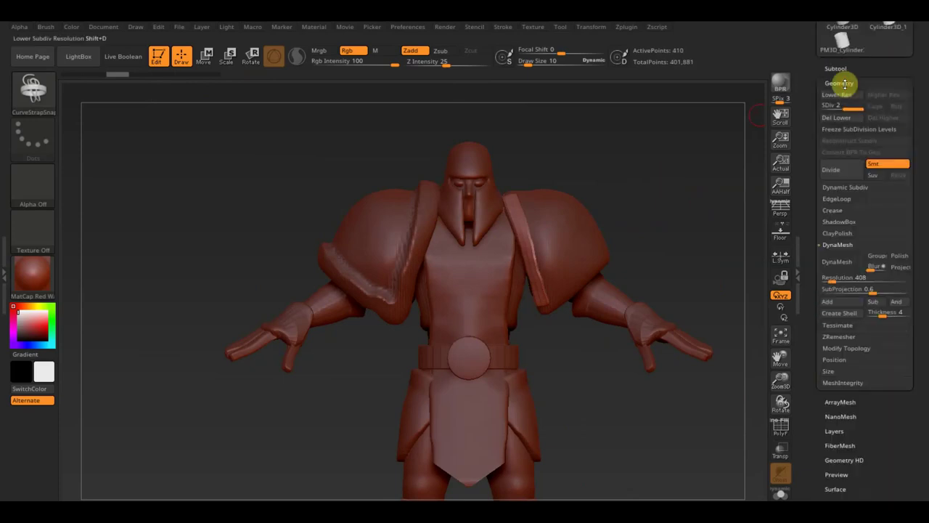
Step: DynaMesh the shoulder trim at resolution 920 (2,649 points) and inflate it by 10
{"action": "left_click", "coordinate": [837, 263]}
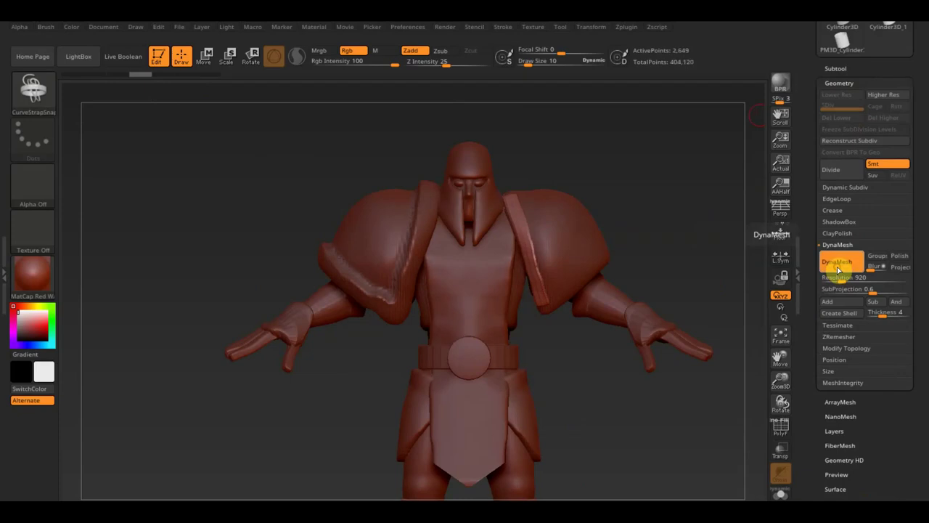
{"action": "left_click_drag", "start_coordinate": [892, 461], "coordinate": [890, 365]}
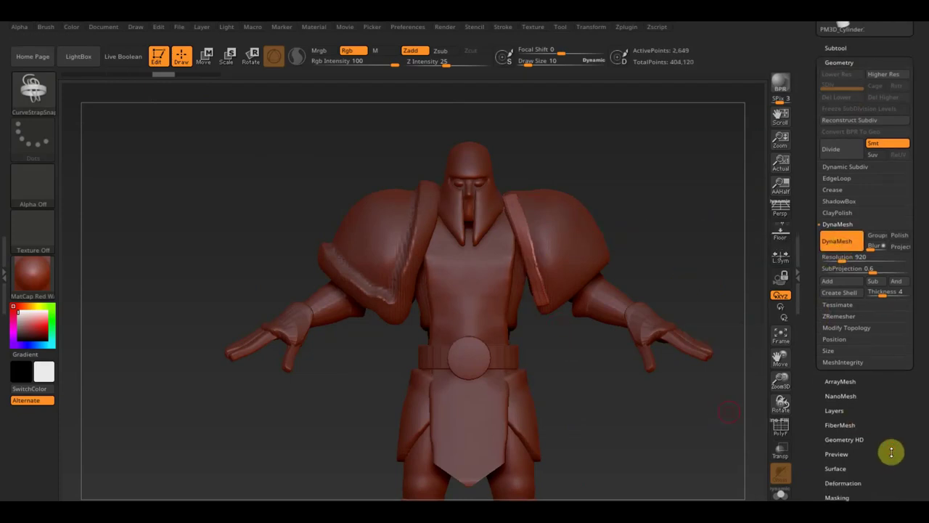
{"action": "left_click", "coordinate": [854, 305]}
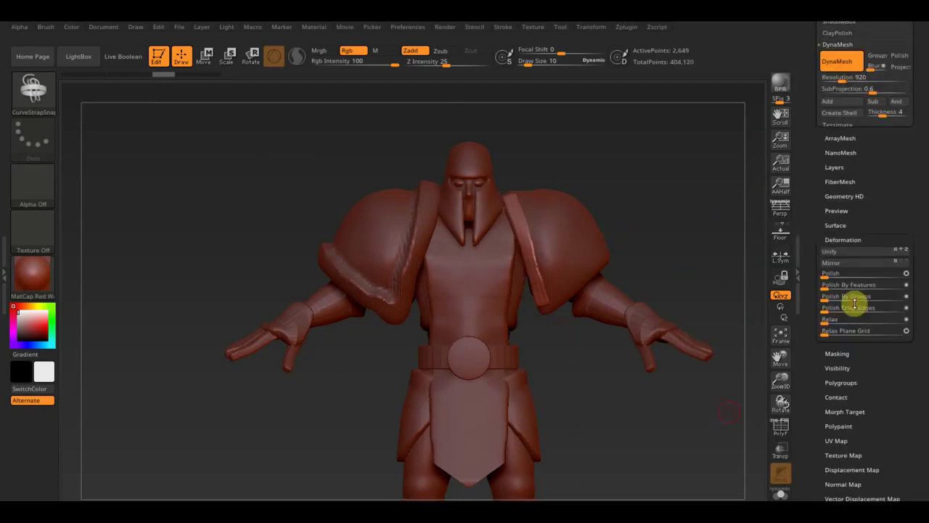
{"action": "left_click_drag", "start_coordinate": [866, 312], "coordinate": [871, 312]}
{"action": "mouse_move", "coordinate": [647, 388]}
{"action": "left_mouse_down"}
{"action": "mouse_move", "coordinate": [632, 394]}
{"action": "mouse_move", "coordinate": [637, 402]}
{"action": "left_mouse_up"}
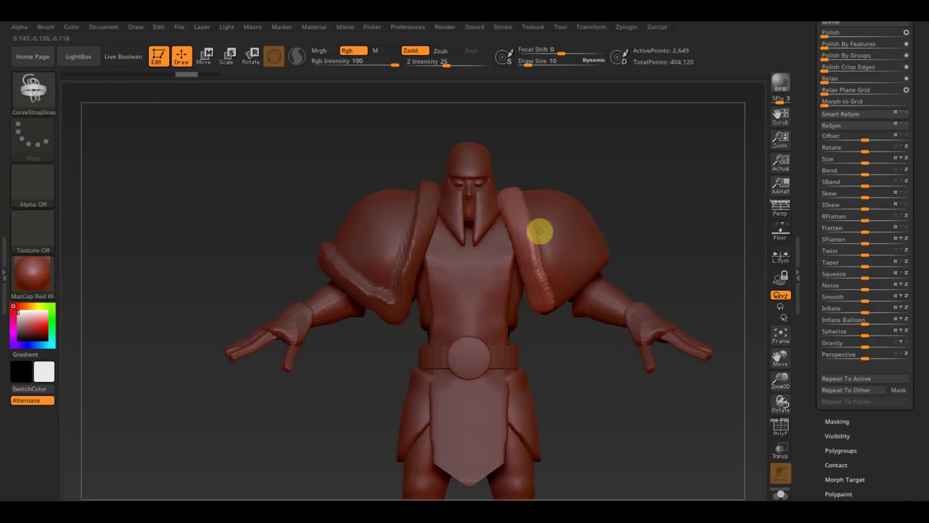
Step: Place the Transpose gizmo on the right shoulder and rotate the trim about 17.7° along the pad
{"action": "left_click", "coordinate": [204, 58]}
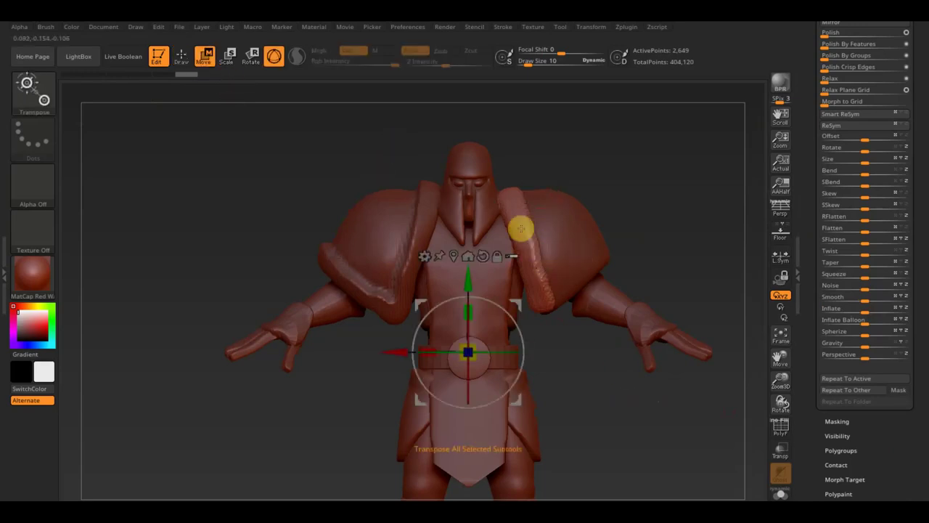
{"action": "left_click_drag", "start_coordinate": [469, 277], "coordinate": [467, 158]}
{"action": "left_click_drag", "start_coordinate": [409, 216], "coordinate": [448, 255]}
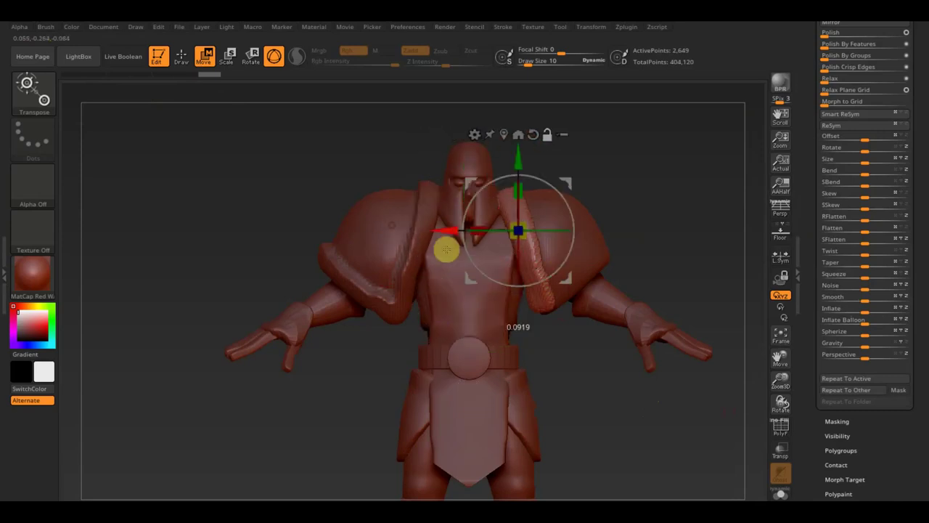
{"action": "left_click_drag", "start_coordinate": [560, 231], "coordinate": [577, 197]}
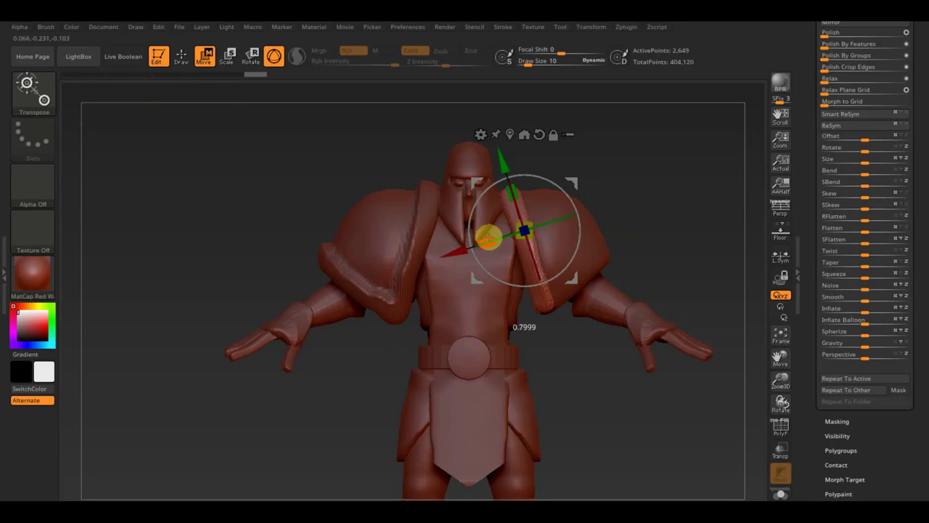
{"action": "left_click", "coordinate": [183, 58]}
{"action": "mouse_move", "coordinate": [657, 172]}
{"action": "left_mouse_down"}
{"action": "mouse_move", "coordinate": [631, 166]}
{"action": "mouse_move", "coordinate": [657, 184]}
{"action": "mouse_move", "coordinate": [666, 169]}
{"action": "mouse_move", "coordinate": [673, 185]}
{"action": "left_mouse_up"}
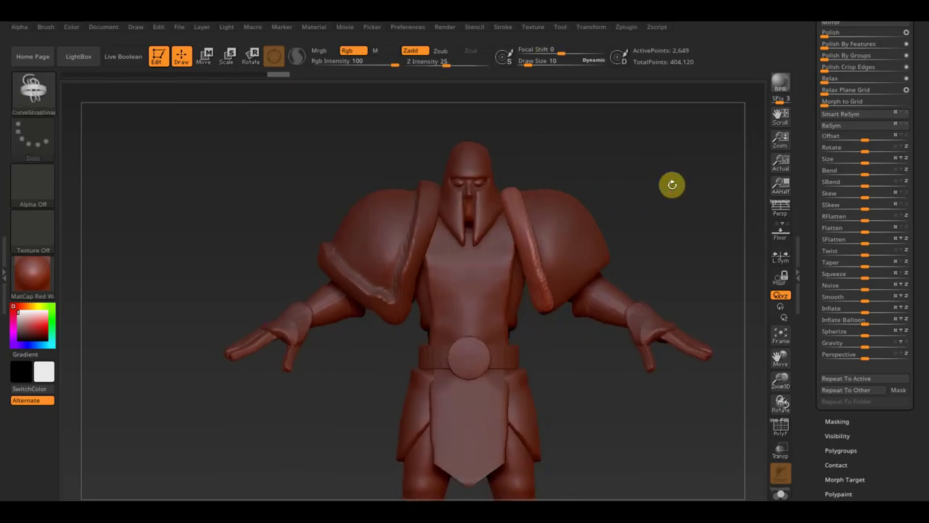
{"action": "key", "text": "ctrl"}
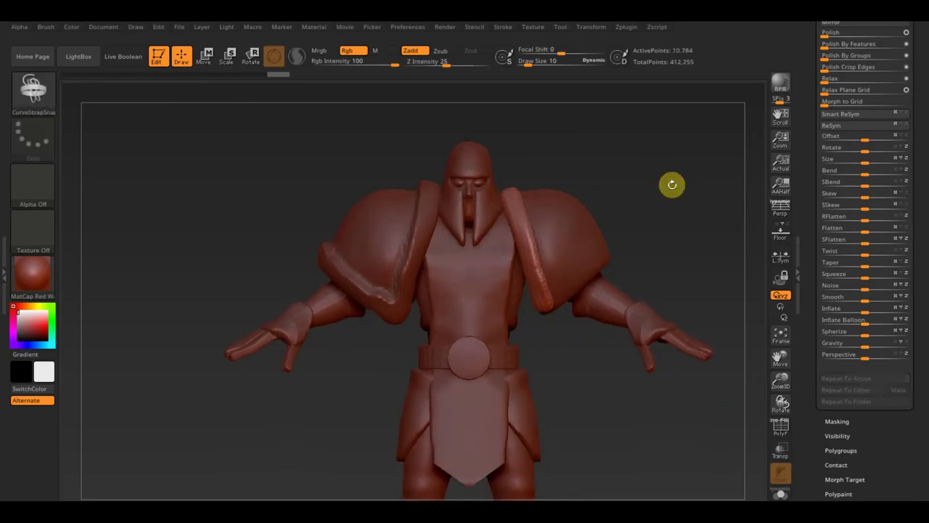
Step: Subdivide the shoulder trim twice, bringing it to 43,130 active points
{"action": "key", "text": "ctrl"}
{"action": "mouse_move", "coordinate": [672, 207]}
{"action": "left_mouse_down"}
{"action": "mouse_move", "coordinate": [631, 224]}
{"action": "mouse_move", "coordinate": [676, 210]}
{"action": "mouse_move", "coordinate": [668, 214]}
{"action": "left_mouse_up"}
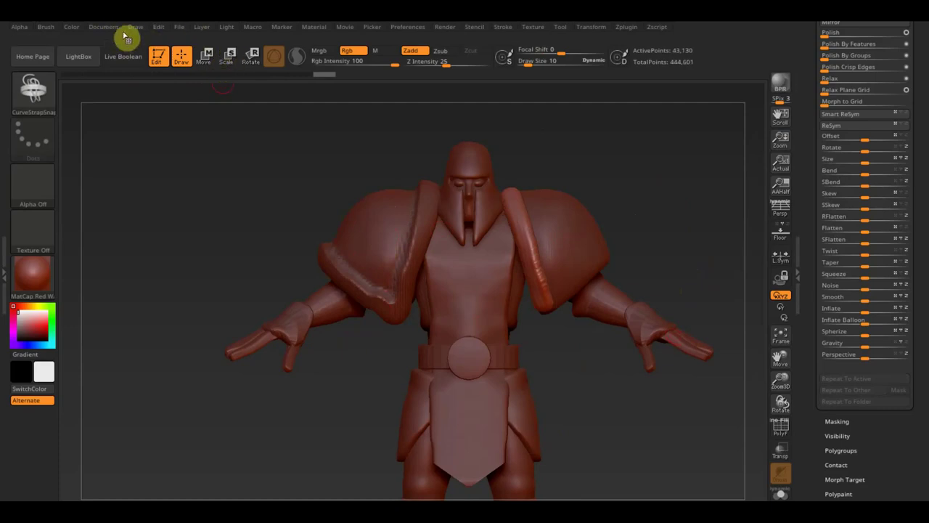
{"action": "left_click", "coordinate": [174, 32]}
Step: Open the project DynaMannequin крафт23.zpr, dismissing the save-changes prompt
{"action": "left_click", "coordinate": [212, 49]}
{"action": "left_click", "coordinate": [504, 302]}
{"action": "left_click", "coordinate": [396, 156]}
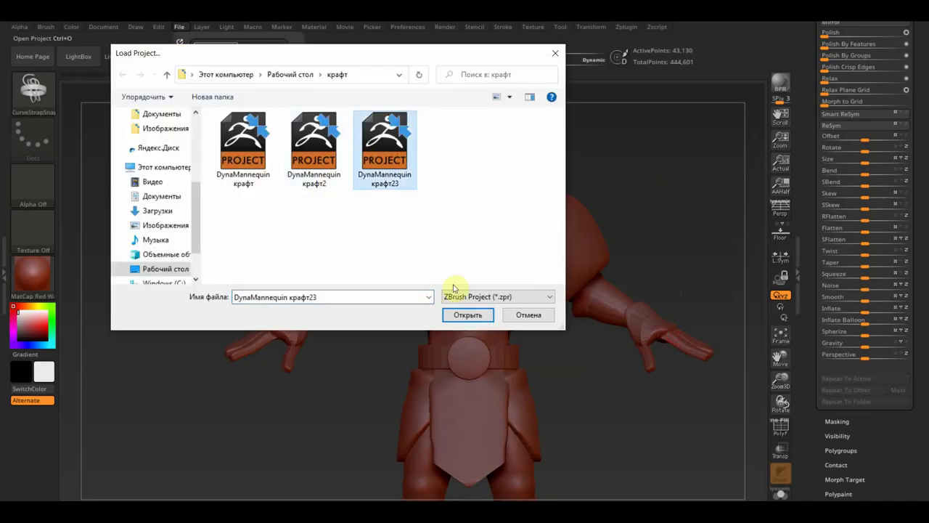
{"action": "left_click", "coordinate": [471, 318]}
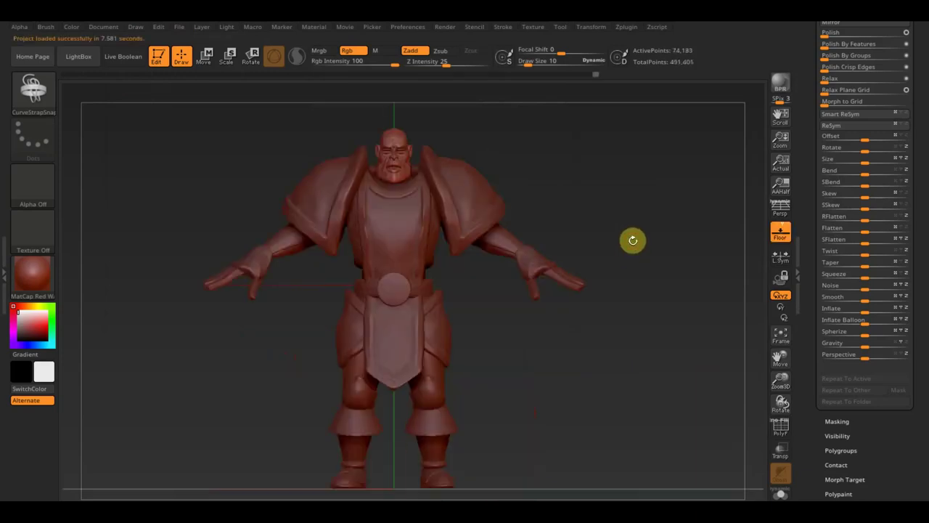
Step: Frame the full armored figure from the front and select Subtool 7, 'шитки' (the shoulder pads)
{"action": "mouse_move", "coordinate": [634, 240]}
{"action": "left_mouse_down"}
{"action": "mouse_move", "coordinate": [595, 318]}
{"action": "mouse_move", "coordinate": [602, 400]}
{"action": "mouse_move", "coordinate": [573, 388]}
{"action": "left_mouse_up"}
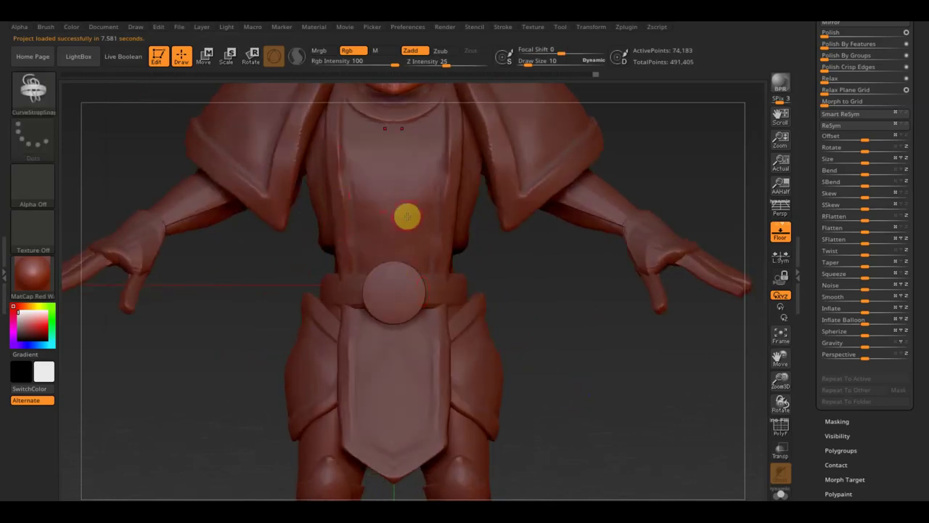
{"action": "left_click_drag", "start_coordinate": [567, 396], "coordinate": [577, 382]}
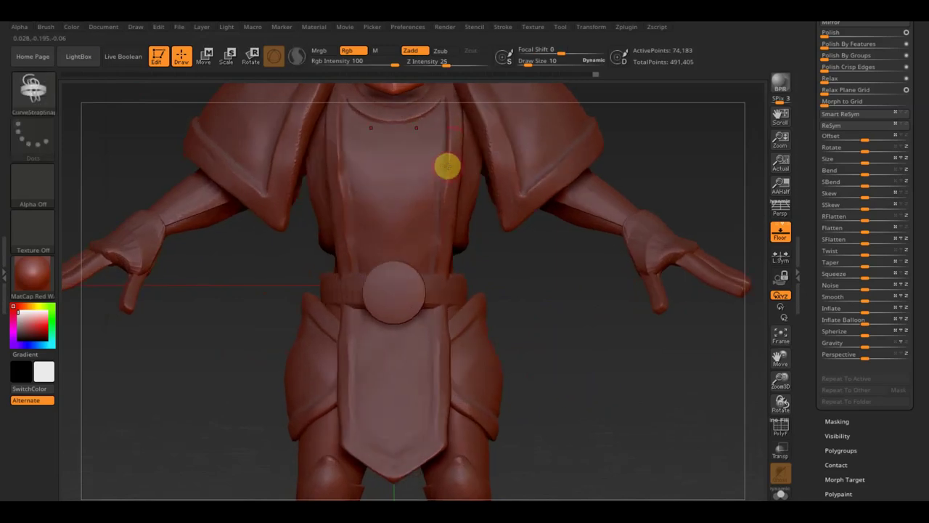
{"action": "mouse_move", "coordinate": [551, 323]}
{"action": "left_mouse_down"}
{"action": "mouse_move", "coordinate": [548, 338]}
{"action": "mouse_move", "coordinate": [540, 304]}
{"action": "mouse_move", "coordinate": [521, 334]}
{"action": "mouse_move", "coordinate": [533, 359]}
{"action": "mouse_move", "coordinate": [545, 359]}
{"action": "left_mouse_up"}
{"action": "key", "text": "f"}
{"action": "mouse_move", "coordinate": [556, 303]}
{"action": "left_mouse_down"}
{"action": "mouse_move", "coordinate": [560, 273]}
{"action": "mouse_move", "coordinate": [597, 281]}
{"action": "mouse_move", "coordinate": [635, 318]}
{"action": "mouse_move", "coordinate": [595, 301]}
{"action": "mouse_move", "coordinate": [607, 284]}
{"action": "left_mouse_up"}
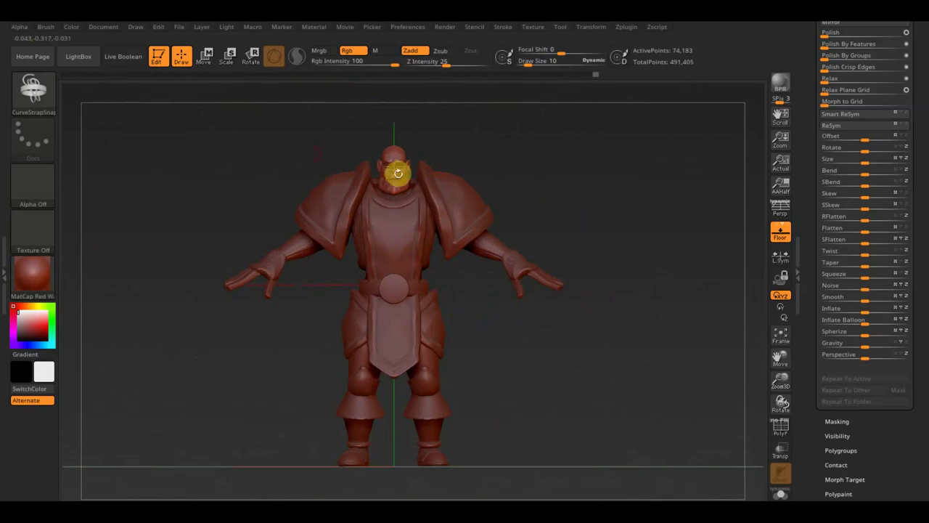
{"action": "left_click", "coordinate": [331, 199], "text": "alt"}
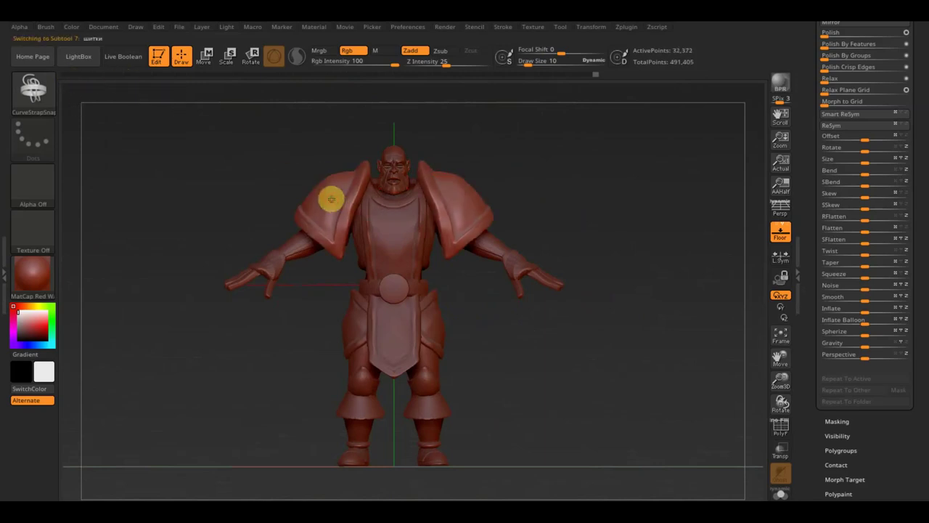
Step: Pick the Move Topological brush, orbit around the armor, and lower Draw Size from 54 to 10
{"action": "left_click", "coordinate": [32, 93]}
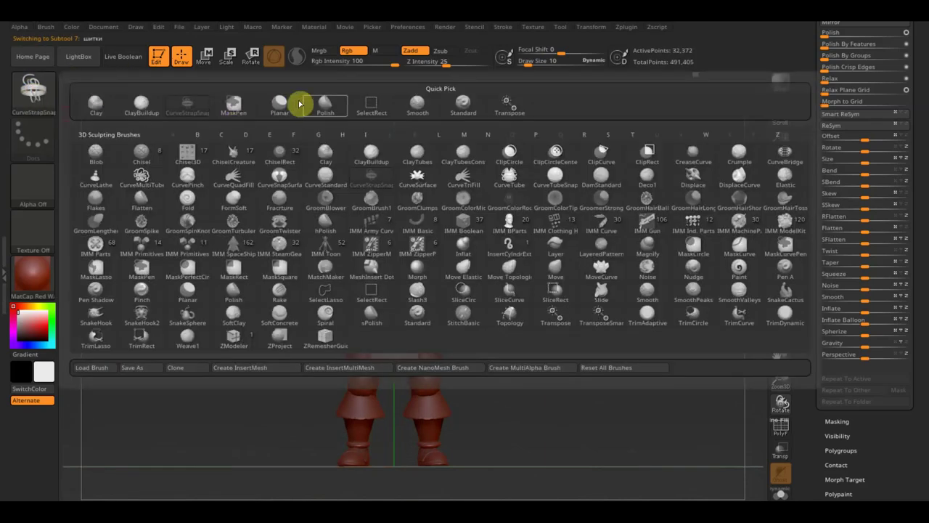
{"action": "left_click", "coordinate": [501, 272]}
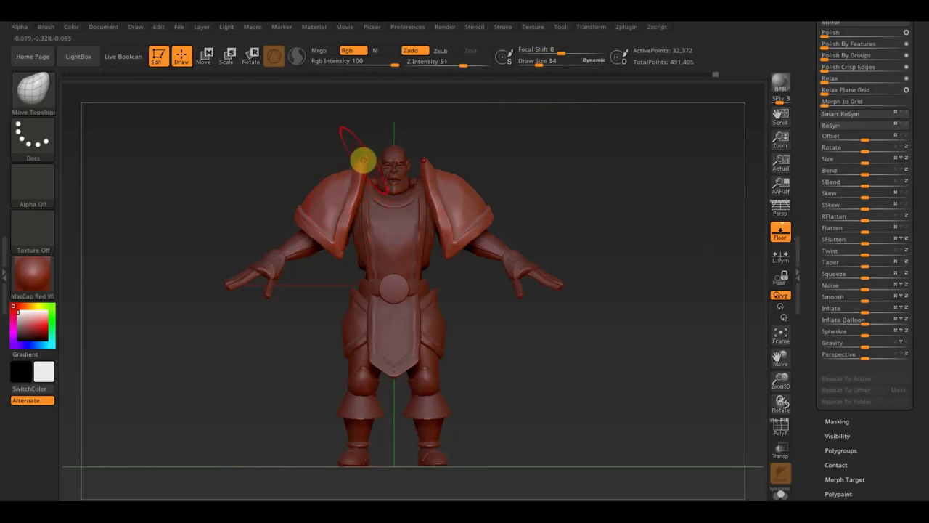
{"action": "mouse_move", "coordinate": [477, 155]}
{"action": "left_mouse_down"}
{"action": "mouse_move", "coordinate": [461, 208]}
{"action": "mouse_move", "coordinate": [449, 206]}
{"action": "left_mouse_up"}
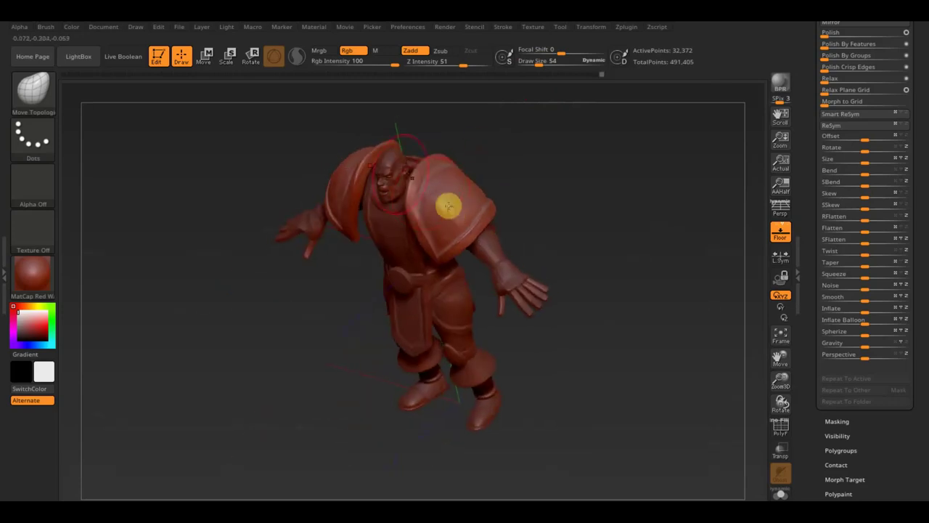
{"action": "mouse_move", "coordinate": [452, 130]}
{"action": "left_mouse_down"}
{"action": "mouse_move", "coordinate": [512, 89]}
{"action": "mouse_move", "coordinate": [564, 191]}
{"action": "mouse_move", "coordinate": [620, 243]}
{"action": "mouse_move", "coordinate": [538, 216]}
{"action": "left_mouse_up"}
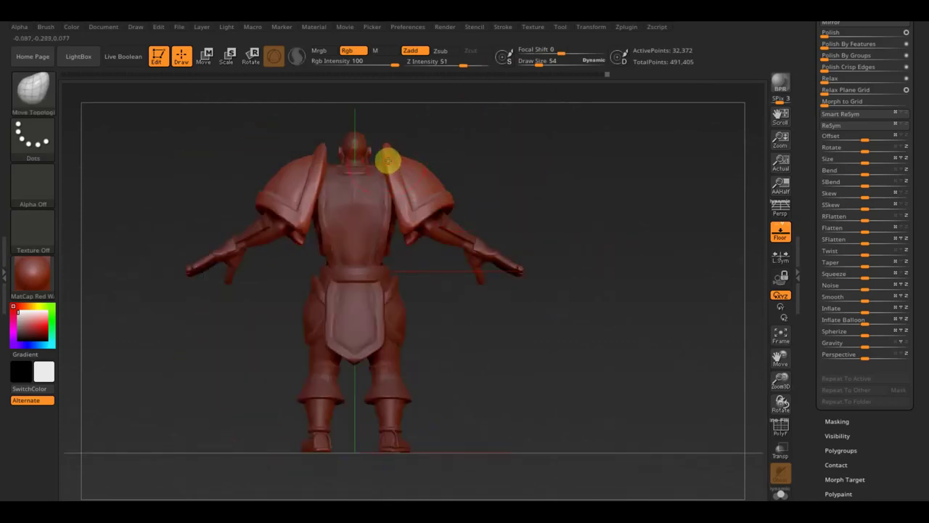
{"action": "mouse_move", "coordinate": [514, 175]}
{"action": "left_mouse_down"}
{"action": "mouse_move", "coordinate": [492, 187]}
{"action": "mouse_move", "coordinate": [477, 174]}
{"action": "mouse_move", "coordinate": [479, 72]}
{"action": "mouse_move", "coordinate": [394, 152]}
{"action": "mouse_move", "coordinate": [483, 152]}
{"action": "mouse_move", "coordinate": [561, 167]}
{"action": "mouse_move", "coordinate": [636, 255]}
{"action": "left_mouse_up"}
{"action": "mouse_move", "coordinate": [189, 167]}
{"action": "left_mouse_down"}
{"action": "mouse_move", "coordinate": [199, 153]}
{"action": "mouse_move", "coordinate": [413, 239]}
{"action": "left_mouse_up"}
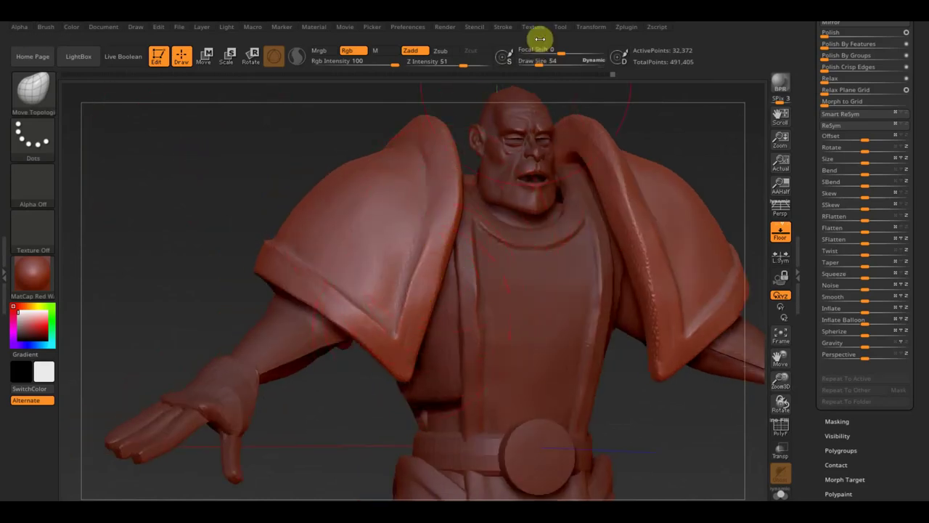
{"action": "left_click_drag", "start_coordinate": [538, 61], "coordinate": [526, 66]}
Step: Select the ClayBuildup brush, enable BackfaceMask auto masking, and set Z Intensity to 2
{"action": "left_click", "coordinate": [49, 93]}
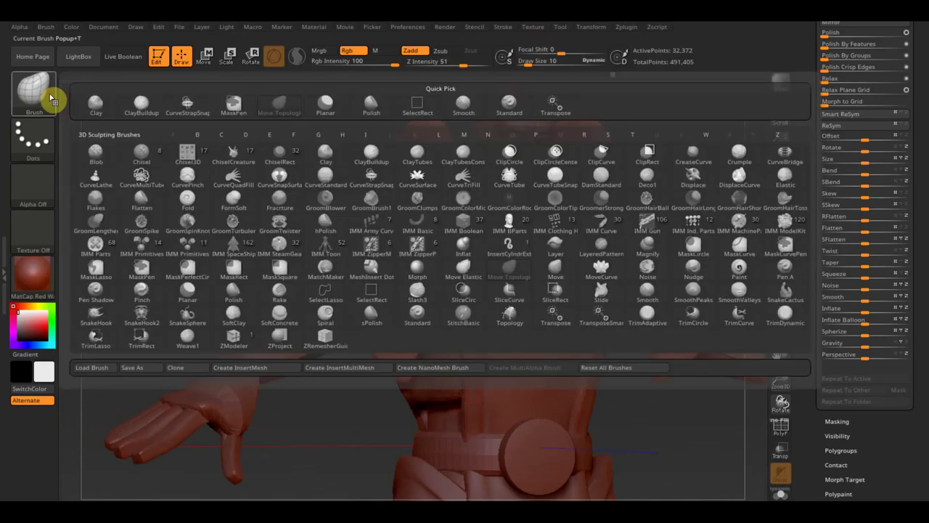
{"action": "left_click", "coordinate": [145, 98]}
{"action": "left_click", "coordinate": [54, 28]}
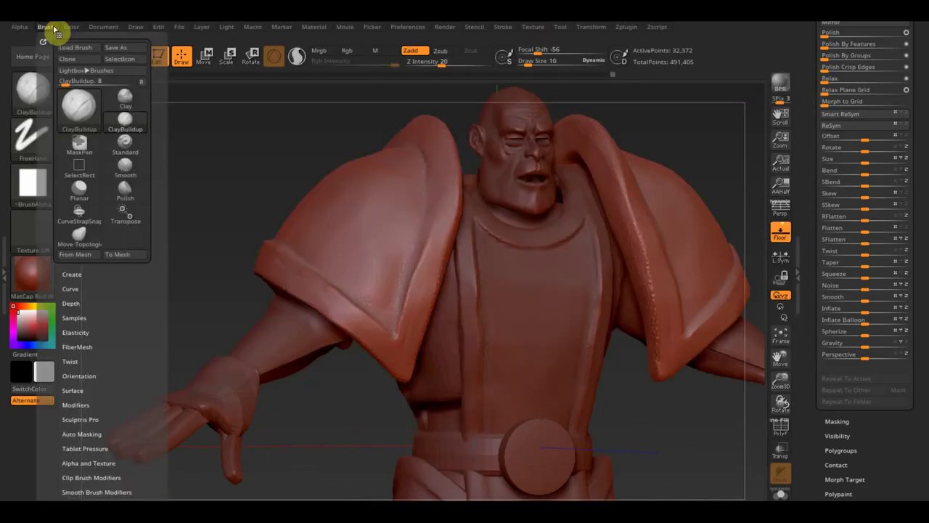
{"action": "left_click_drag", "start_coordinate": [119, 363], "coordinate": [119, 300]}
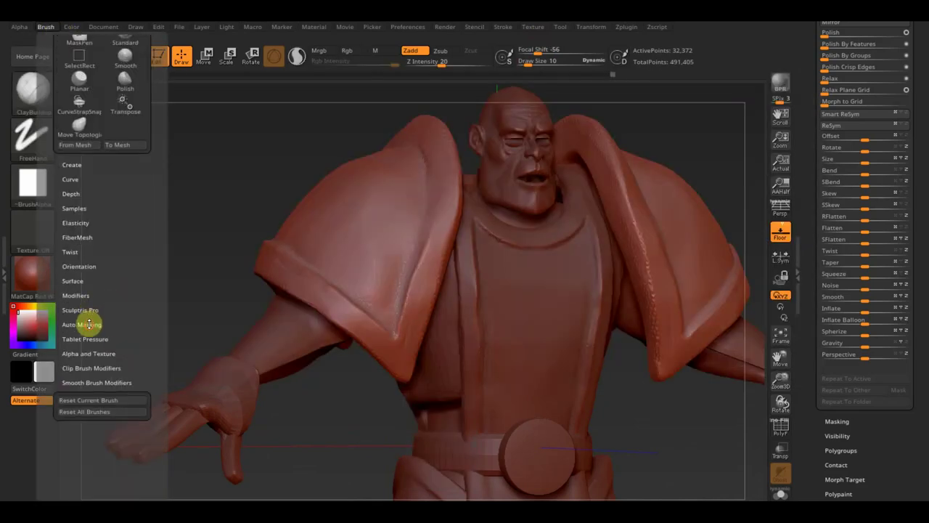
{"action": "left_click", "coordinate": [89, 324]}
{"action": "left_click_drag", "start_coordinate": [127, 309], "coordinate": [128, 234]}
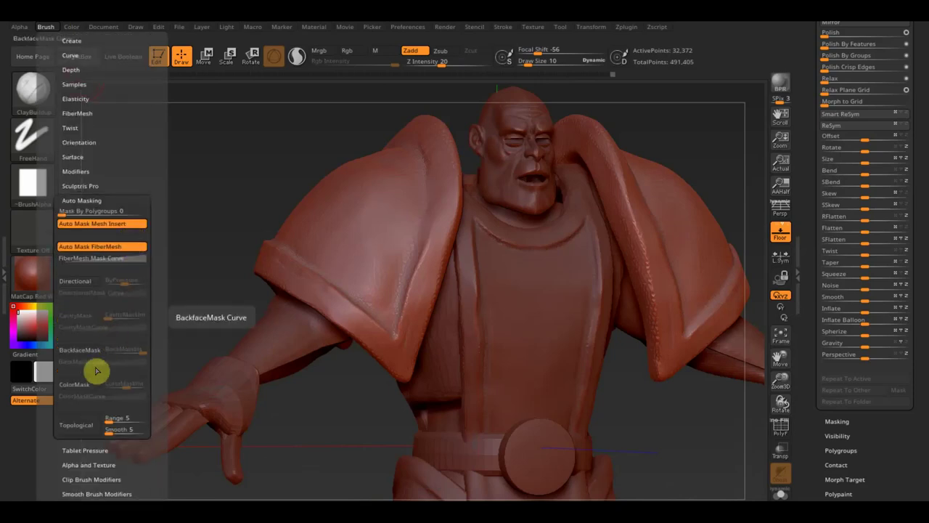
{"action": "left_click", "coordinate": [93, 351]}
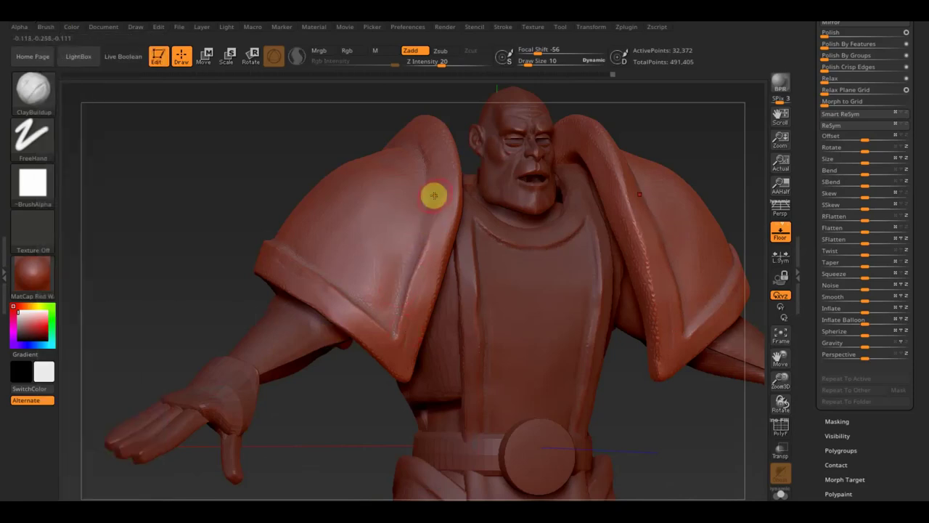
{"action": "type", "text": "5"}
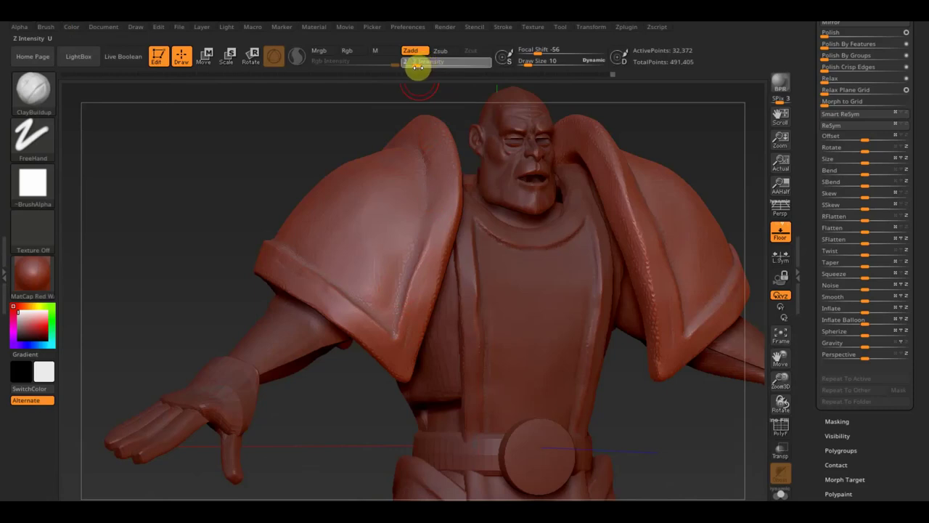
{"action": "key", "text": "Return"}
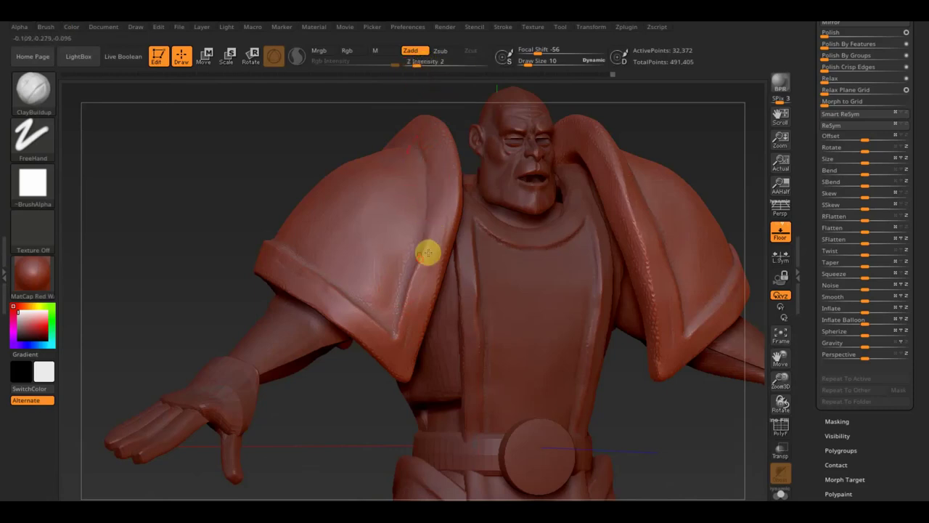
Step: Build up the shoulder-pad rim with downward and upward ClayBuildup strokes
{"action": "left_click_drag", "start_coordinate": [440, 239], "coordinate": [406, 368]}
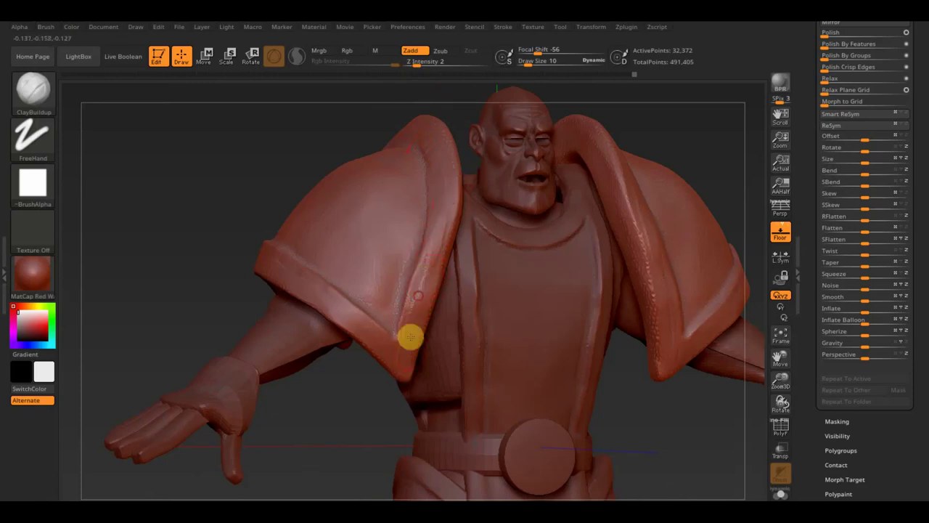
{"action": "mouse_move", "coordinate": [406, 368]}
{"action": "left_mouse_down"}
{"action": "mouse_move", "coordinate": [428, 273]}
{"action": "mouse_move", "coordinate": [413, 300]}
{"action": "left_mouse_up"}
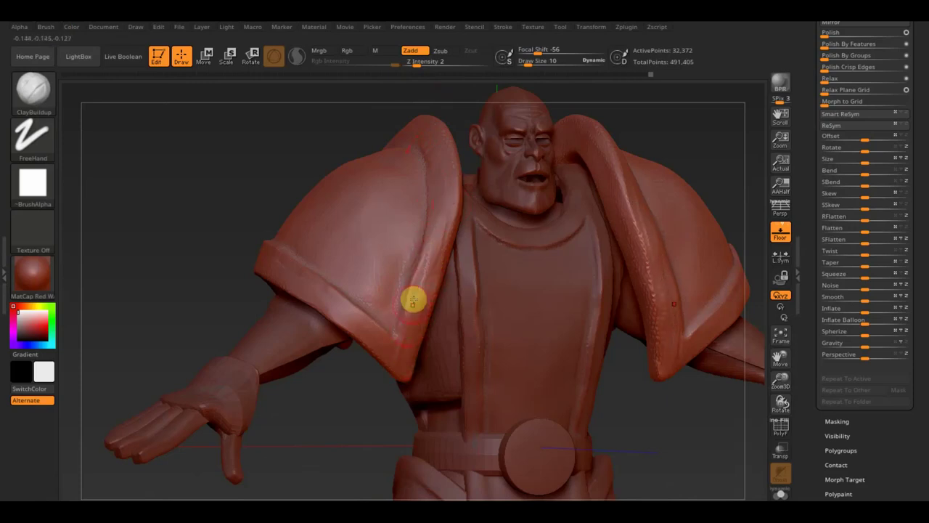
{"action": "mouse_move", "coordinate": [384, 353]}
{"action": "left_mouse_down"}
{"action": "mouse_move", "coordinate": [330, 301]}
{"action": "mouse_move", "coordinate": [260, 269]}
{"action": "left_mouse_up"}
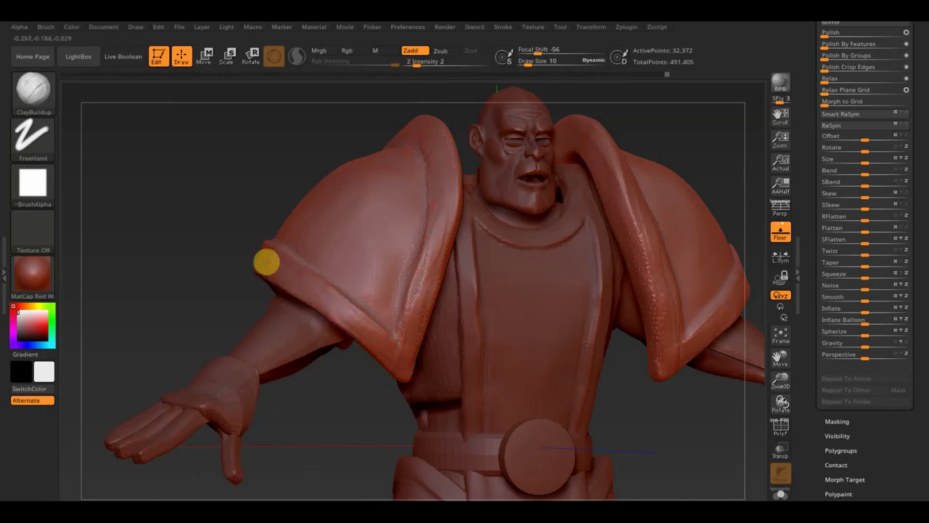
{"action": "left_click_drag", "start_coordinate": [301, 148], "coordinate": [318, 158]}
{"action": "mouse_move", "coordinate": [422, 188]}
{"action": "left_mouse_down"}
{"action": "mouse_move", "coordinate": [456, 191]}
{"action": "mouse_move", "coordinate": [581, 266]}
{"action": "mouse_move", "coordinate": [607, 264]}
{"action": "left_mouse_up"}
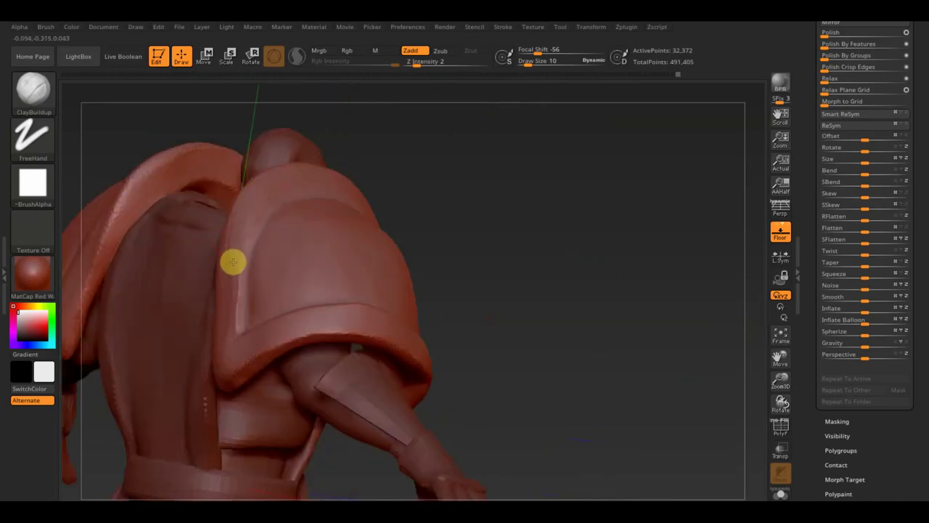
Step: Sharpen the crease along the shoulder-pad rim, checking it from side and front views
{"action": "left_click", "coordinate": [220, 360]}
{"action": "left_click_drag", "start_coordinate": [525, 235], "coordinate": [539, 244]}
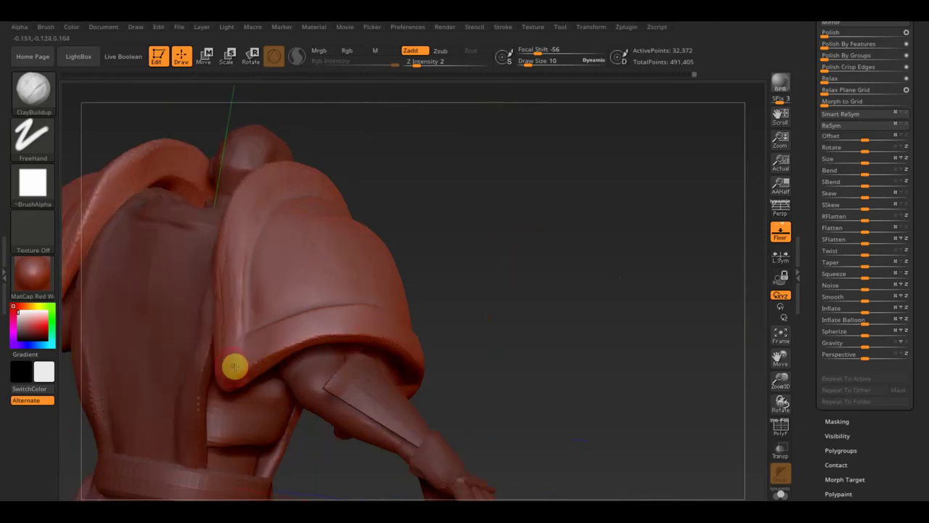
{"action": "left_click_drag", "start_coordinate": [346, 313], "coordinate": [392, 304]}
{"action": "left_click_drag", "start_coordinate": [418, 339], "coordinate": [382, 327]}
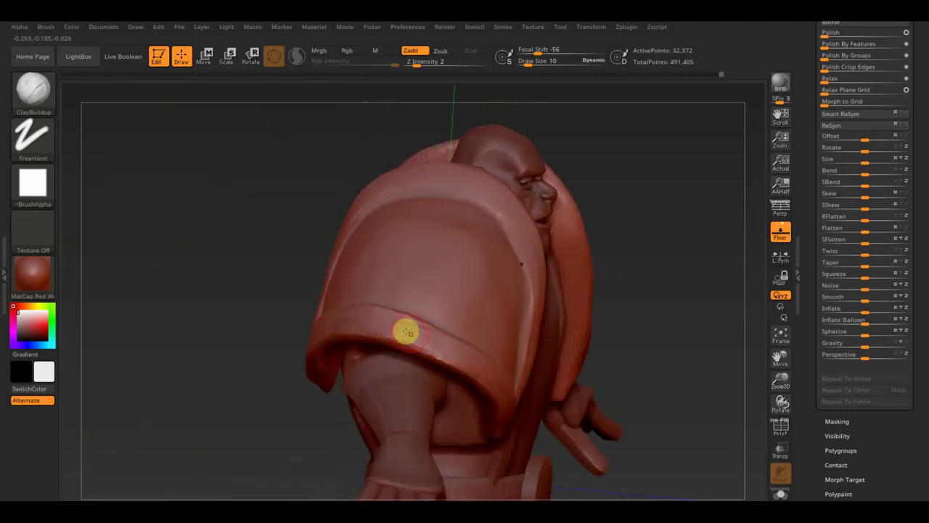
{"action": "left_click", "coordinate": [441, 339]}
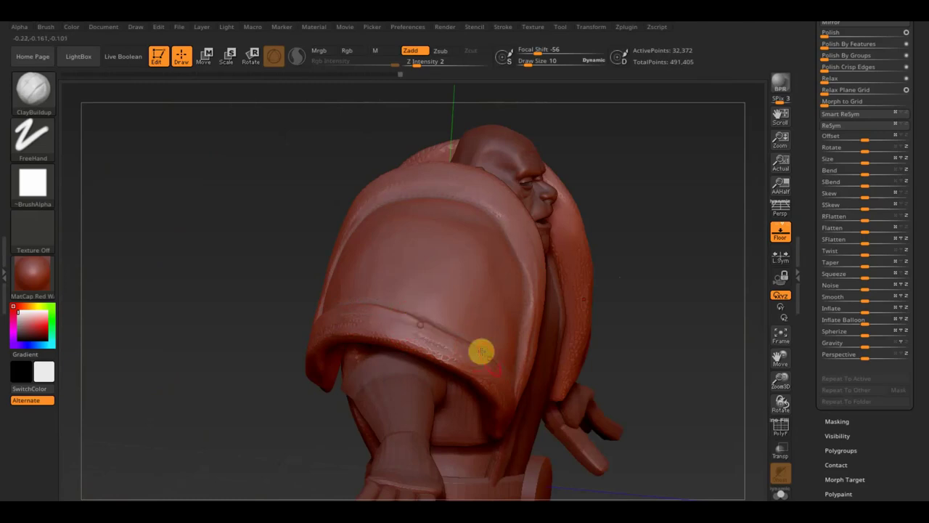
{"action": "mouse_move", "coordinate": [655, 318]}
{"action": "left_mouse_down"}
{"action": "mouse_move", "coordinate": [666, 298]}
{"action": "mouse_move", "coordinate": [534, 267]}
{"action": "mouse_move", "coordinate": [269, 112]}
{"action": "left_mouse_up"}
{"action": "mouse_move", "coordinate": [678, 276]}
{"action": "left_mouse_down", "text": "alt"}
{"action": "mouse_move", "coordinate": [618, 247]}
{"action": "mouse_move", "coordinate": [639, 301]}
{"action": "mouse_move", "coordinate": [632, 334]}
{"action": "left_mouse_up", "text": "alt"}
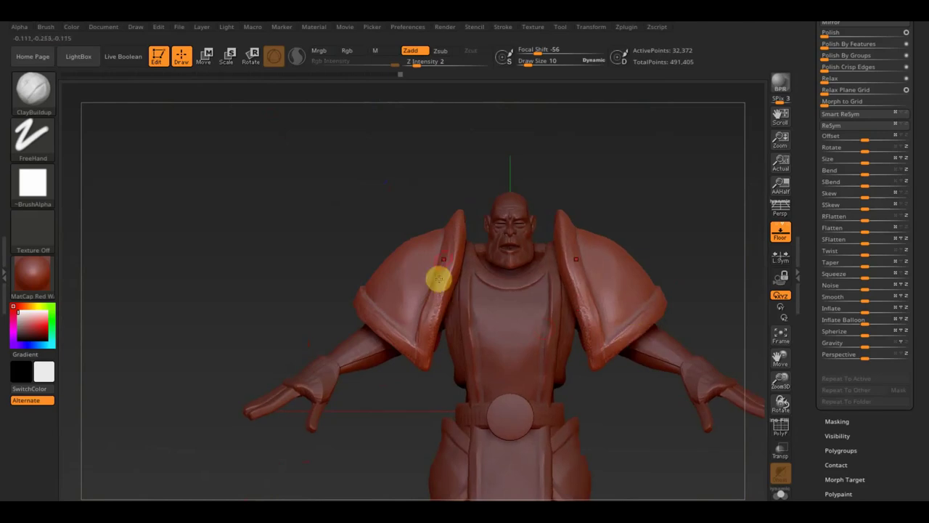
{"action": "key", "text": "shift"}
Step: Smooth the shoulder pad's inner edge, then snap the character to a straight front view
{"action": "mouse_move", "coordinate": [446, 272]}
{"action": "left_mouse_down", "text": "shift"}
{"action": "mouse_move", "coordinate": [428, 327]}
{"action": "mouse_move", "coordinate": [363, 318]}
{"action": "mouse_move", "coordinate": [397, 337]}
{"action": "left_mouse_up", "text": "shift"}
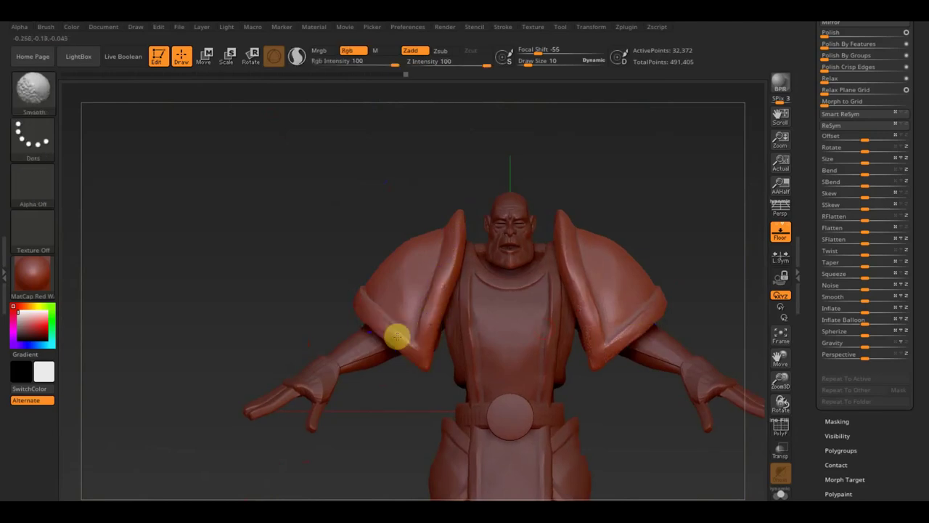
{"action": "left_click_drag", "start_coordinate": [278, 280], "coordinate": [353, 315]}
{"action": "key", "text": "shift"}
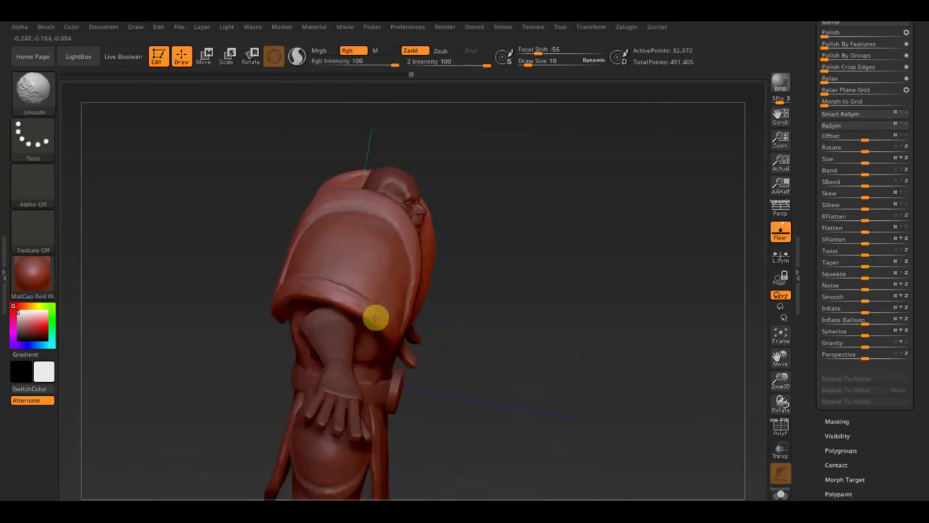
{"action": "left_click_drag", "start_coordinate": [203, 280], "coordinate": [258, 284]}
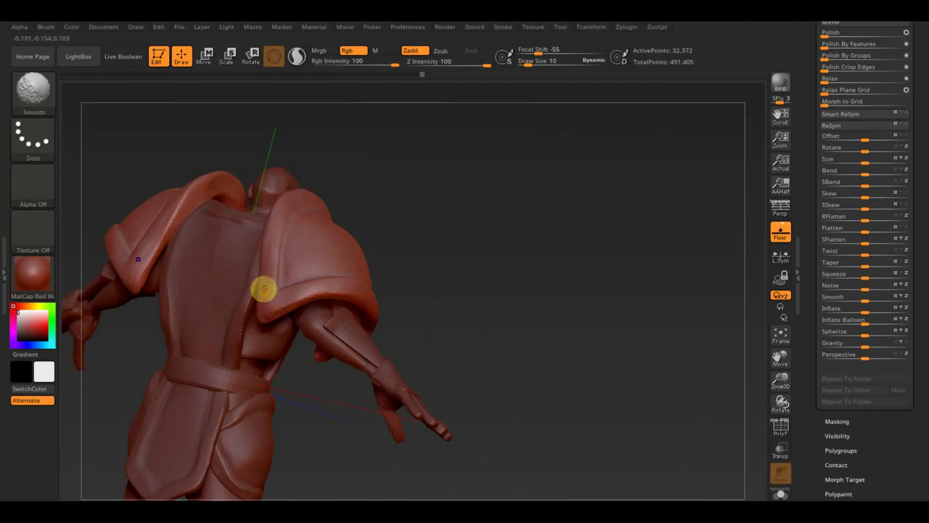
{"action": "mouse_move", "coordinate": [446, 275]}
{"action": "left_mouse_down"}
{"action": "mouse_move", "coordinate": [479, 220]}
{"action": "mouse_move", "coordinate": [564, 189]}
{"action": "mouse_move", "coordinate": [597, 226]}
{"action": "mouse_move", "coordinate": [586, 230]}
{"action": "mouse_move", "coordinate": [550, 218]}
{"action": "mouse_move", "coordinate": [622, 195]}
{"action": "mouse_move", "coordinate": [623, 241]}
{"action": "mouse_move", "coordinate": [614, 216]}
{"action": "mouse_move", "coordinate": [641, 176]}
{"action": "mouse_move", "coordinate": [569, 145]}
{"action": "mouse_move", "coordinate": [585, 272]}
{"action": "mouse_move", "coordinate": [565, 330]}
{"action": "left_mouse_up"}
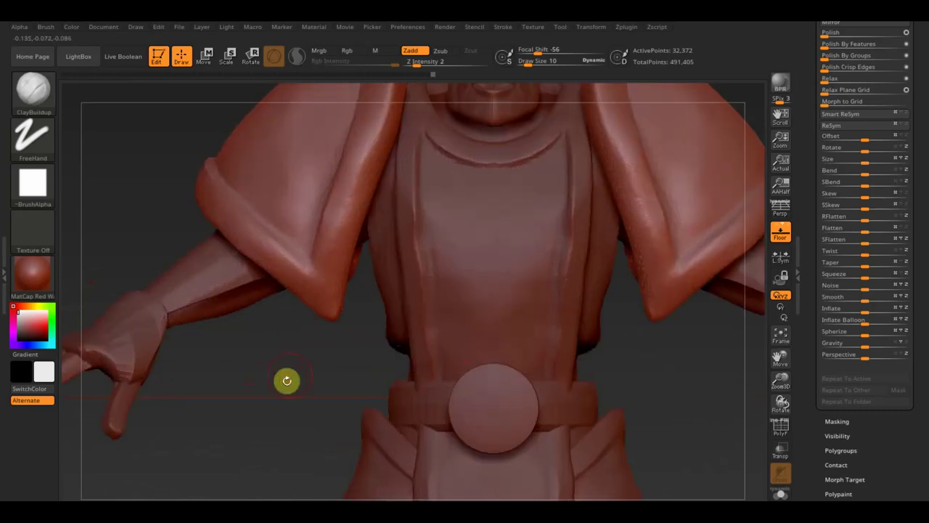
{"action": "left_click_drag", "start_coordinate": [287, 380], "coordinate": [122, 426]}
{"action": "mouse_move", "coordinate": [578, 177]}
{"action": "left_mouse_down"}
{"action": "mouse_move", "coordinate": [649, 172]}
{"action": "mouse_move", "coordinate": [726, 149]}
{"action": "left_mouse_up"}
{"action": "scroll", "coordinate": [875, 92], "scroll_direction": "up", "scroll_amount": 3}
Step: Reveal the hidden helmet mask and make the tabard (subtool 23, немеме7777) the active subtool
{"action": "scroll", "coordinate": [917, 162], "scroll_direction": "up", "scroll_amount": 3}
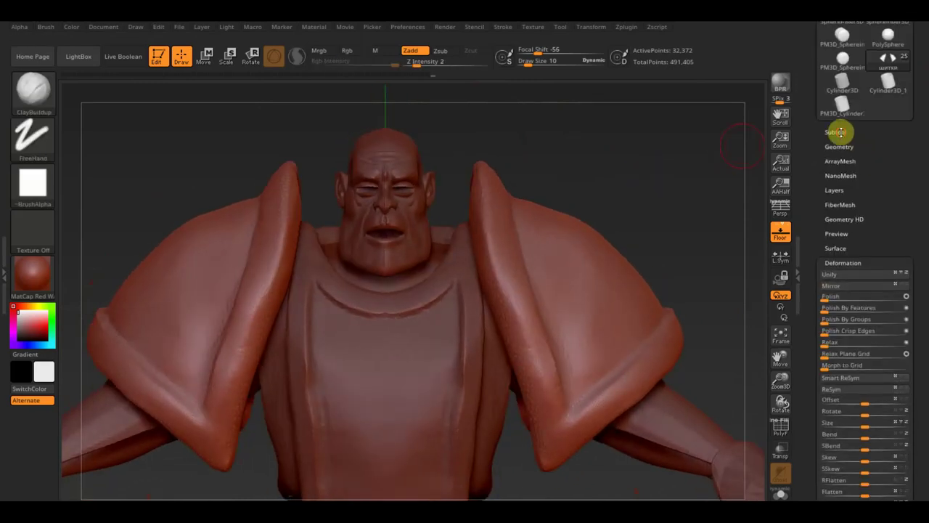
{"action": "left_click", "coordinate": [836, 132]}
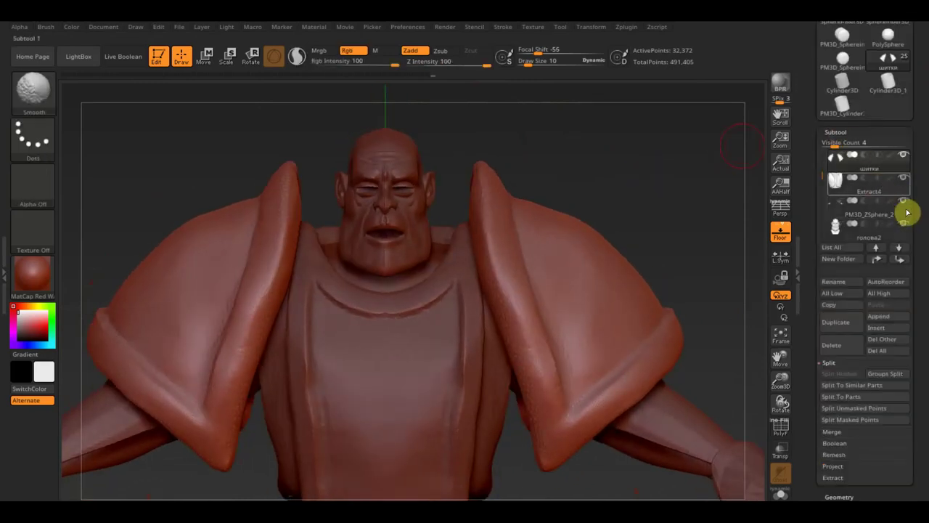
{"action": "left_click", "coordinate": [905, 179]}
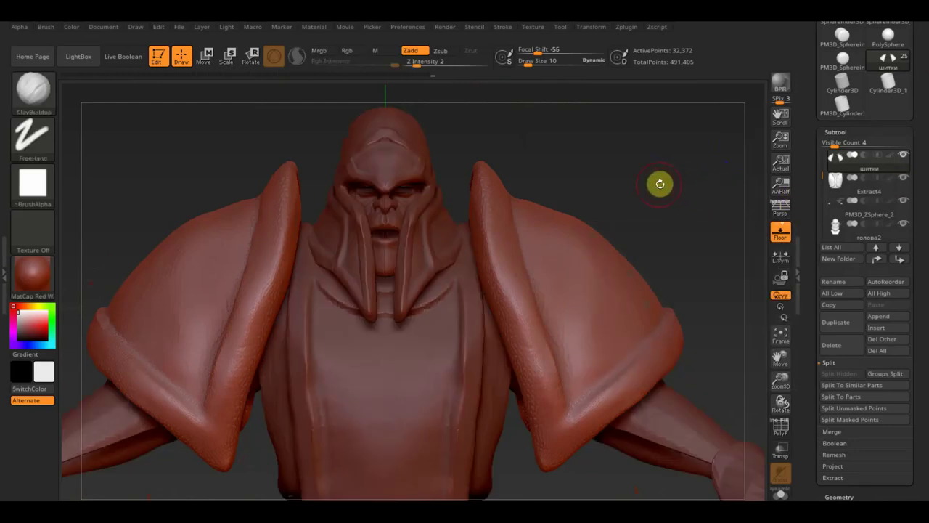
{"action": "mouse_move", "coordinate": [659, 187]}
{"action": "left_mouse_down"}
{"action": "mouse_move", "coordinate": [649, 177]}
{"action": "mouse_move", "coordinate": [649, 191]}
{"action": "mouse_move", "coordinate": [657, 176]}
{"action": "mouse_move", "coordinate": [616, 109]}
{"action": "mouse_move", "coordinate": [645, 231]}
{"action": "mouse_move", "coordinate": [668, 201]}
{"action": "mouse_move", "coordinate": [673, 265]}
{"action": "left_mouse_up"}
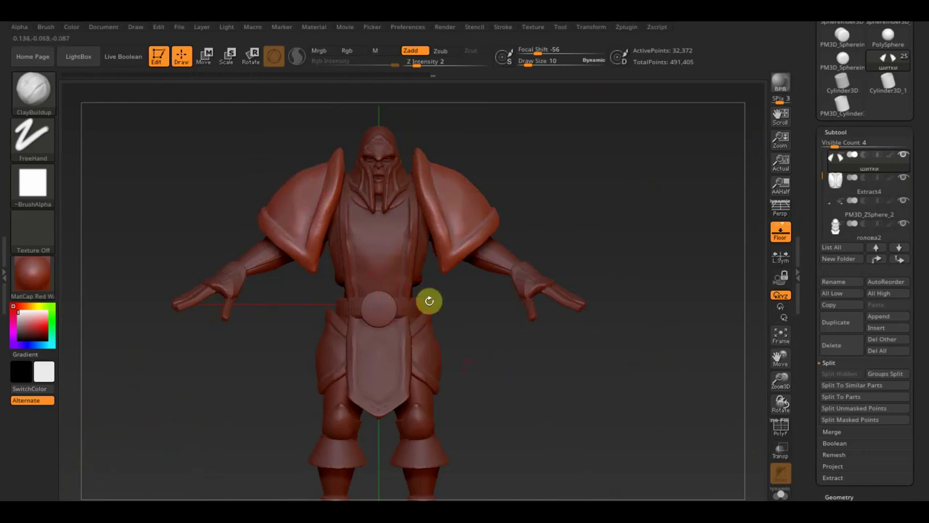
{"action": "left_click_drag", "start_coordinate": [492, 382], "coordinate": [490, 367], "text": "alt"}
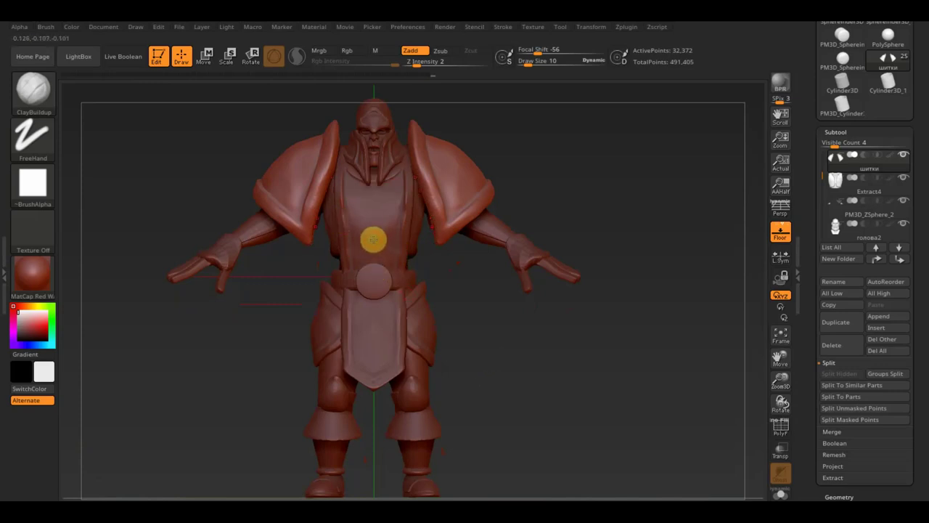
{"action": "left_click", "coordinate": [367, 217], "text": "alt"}
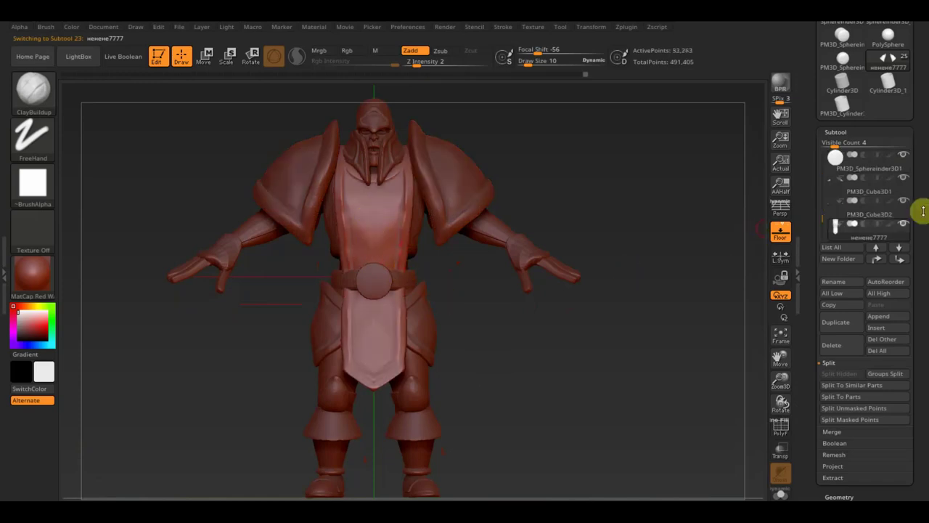
Step: Solo the tabard and rotate around it to inspect its pointed end and layered side
{"action": "left_click", "coordinate": [905, 224]}
{"action": "mouse_move", "coordinate": [726, 276]}
{"action": "left_mouse_down"}
{"action": "mouse_move", "coordinate": [629, 284]}
{"action": "mouse_move", "coordinate": [726, 247]}
{"action": "mouse_move", "coordinate": [602, 254]}
{"action": "mouse_move", "coordinate": [612, 261]}
{"action": "mouse_move", "coordinate": [586, 265]}
{"action": "mouse_move", "coordinate": [617, 334]}
{"action": "mouse_move", "coordinate": [606, 317]}
{"action": "mouse_move", "coordinate": [610, 326]}
{"action": "left_mouse_up"}
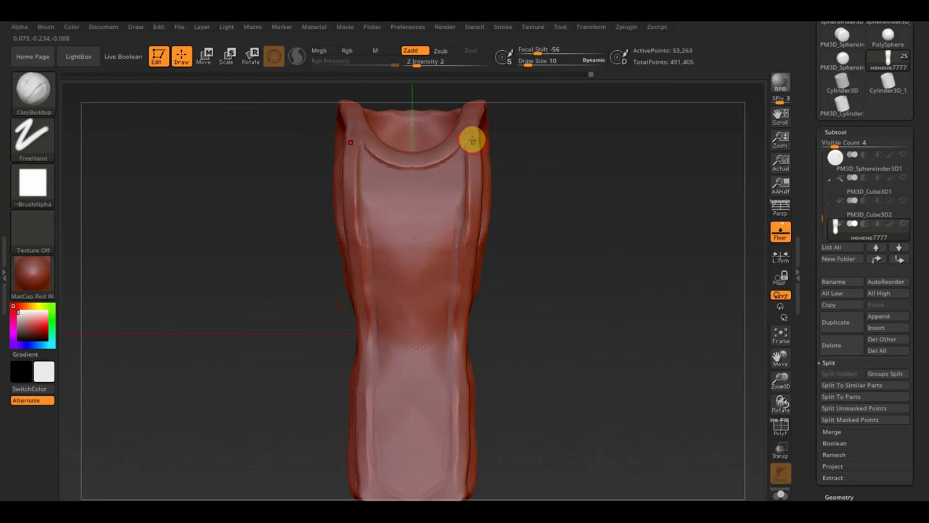
{"action": "left_click_drag", "start_coordinate": [573, 292], "coordinate": [563, 172]}
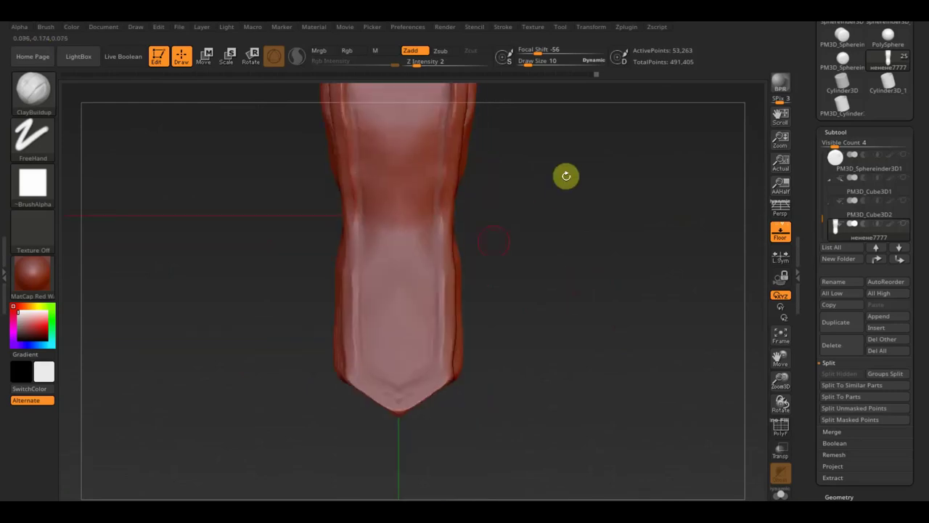
{"action": "left_click_drag", "start_coordinate": [452, 240], "coordinate": [456, 273]}
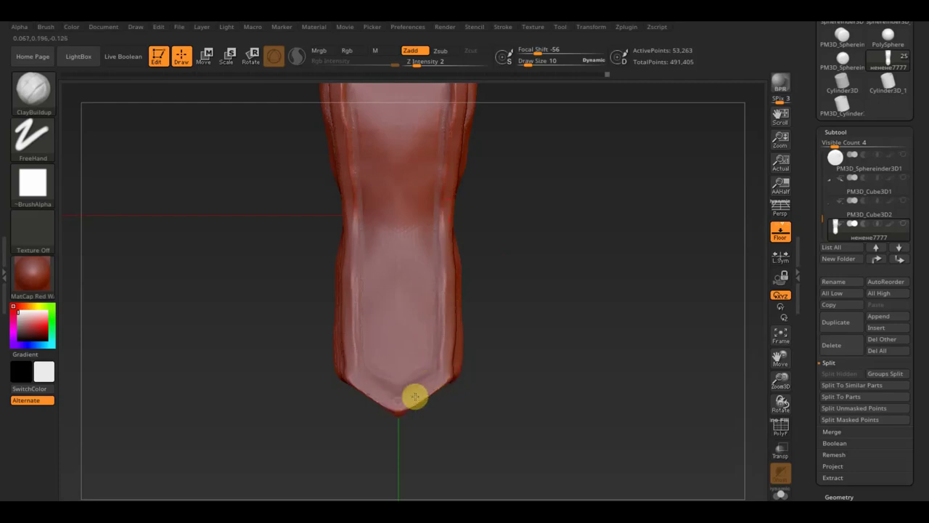
{"action": "left_click_drag", "start_coordinate": [551, 351], "coordinate": [571, 349]}
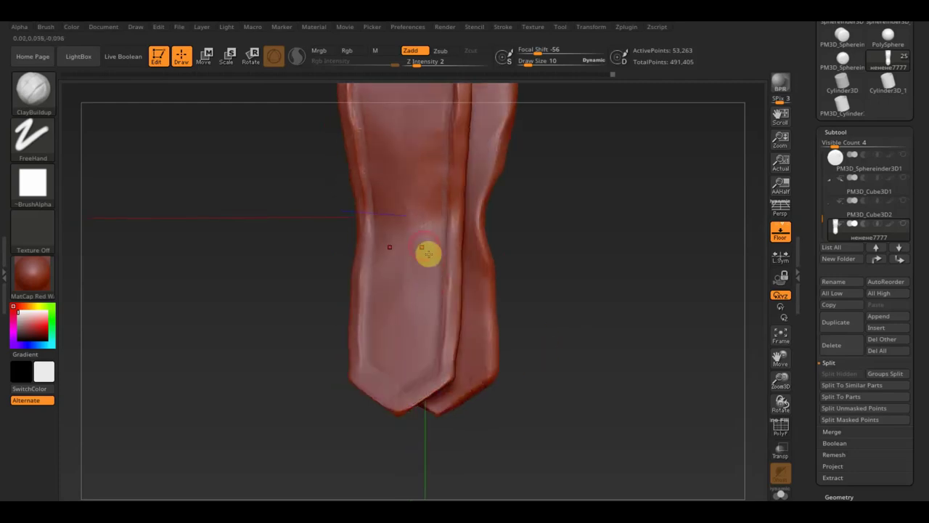
{"action": "left_click_drag", "start_coordinate": [523, 250], "coordinate": [616, 266], "text": "shift"}
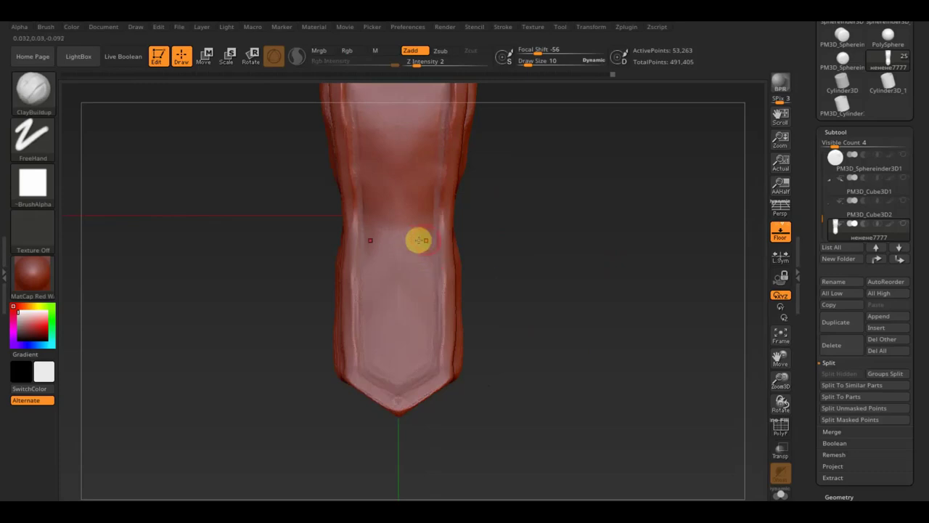
Step: Smooth the lower surface of the tabard with the Smooth brush
{"action": "key", "text": "shift"}
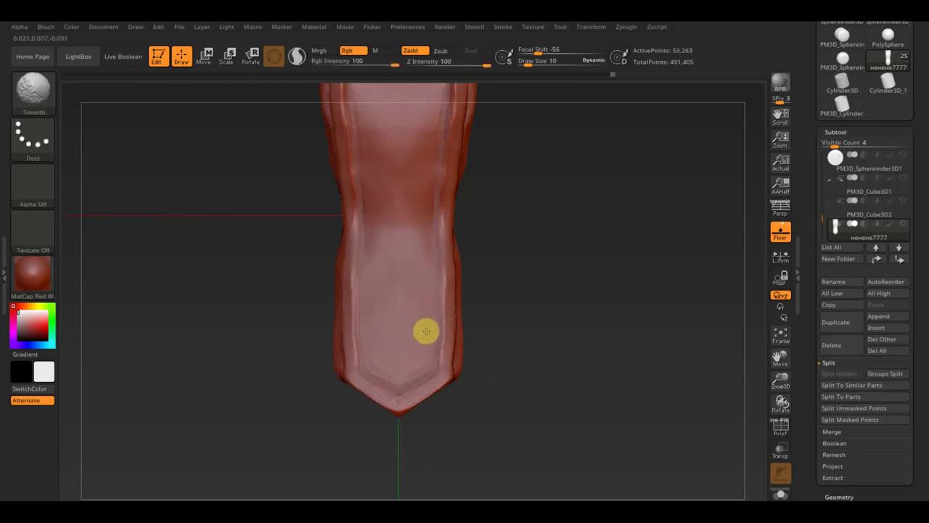
{"action": "left_click_drag", "start_coordinate": [412, 365], "coordinate": [387, 365], "text": "shift"}
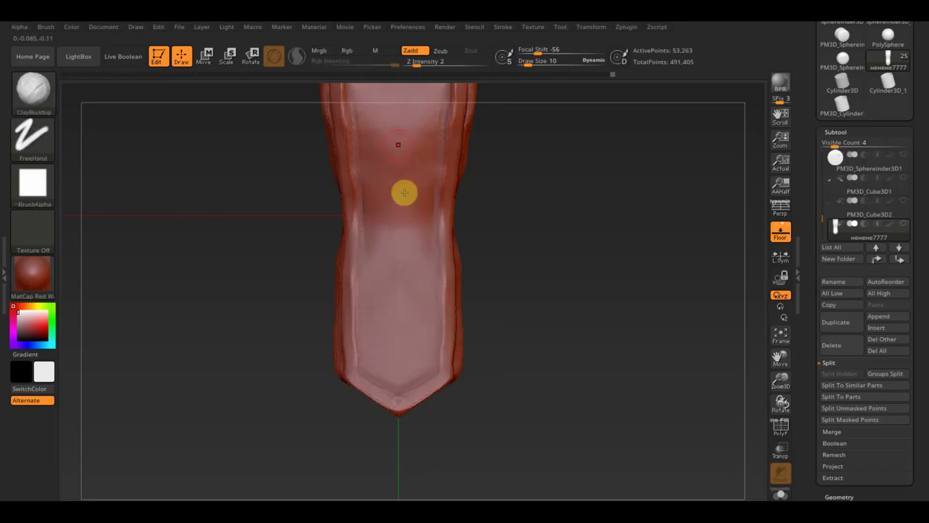
{"action": "mouse_move", "coordinate": [469, 221]}
{"action": "left_mouse_down"}
{"action": "mouse_move", "coordinate": [548, 203]}
{"action": "mouse_move", "coordinate": [533, 363]}
{"action": "mouse_move", "coordinate": [529, 300]}
{"action": "left_mouse_up"}
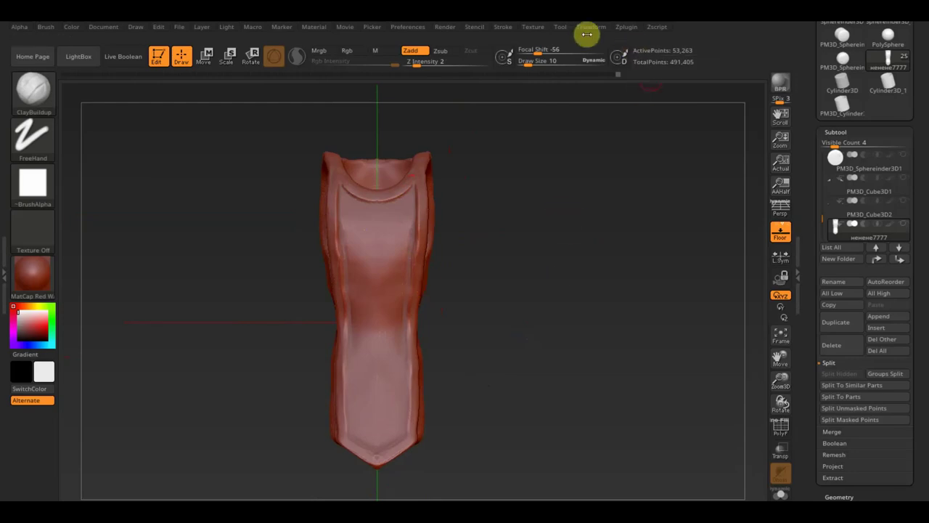
{"action": "left_click", "coordinate": [545, 29]}
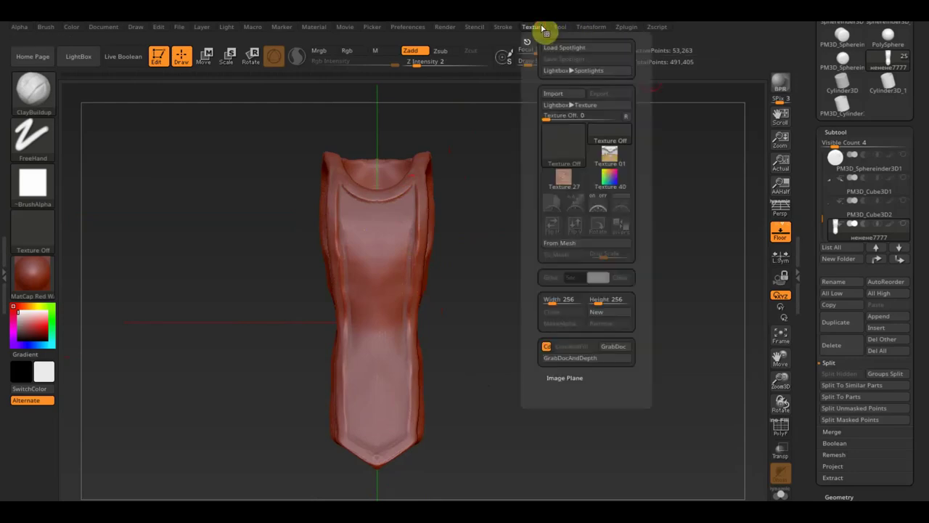
Step: Import 1200px-AllianceLogo from the desktop, make it the current texture and send it to Spotlight
{"action": "left_click", "coordinate": [561, 96]}
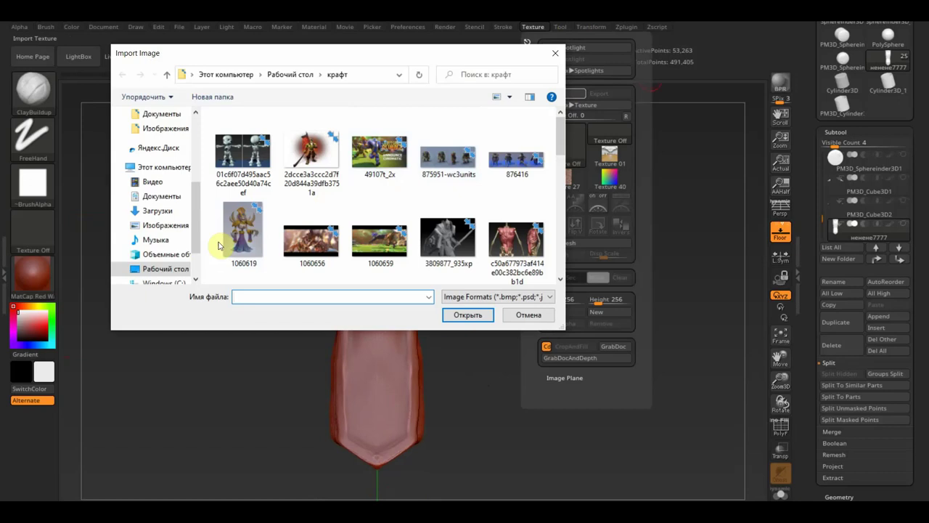
{"action": "left_click", "coordinate": [167, 268]}
{"action": "left_click", "coordinate": [445, 218]}
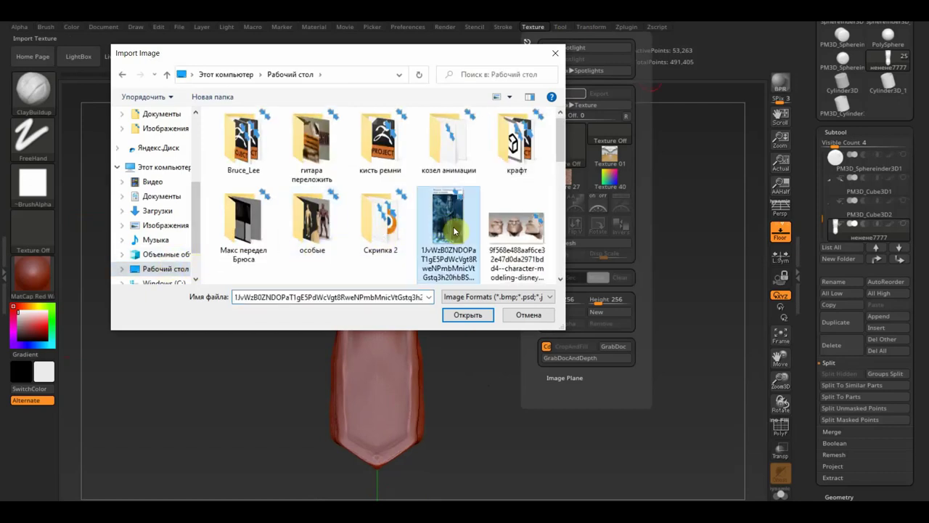
{"action": "scroll", "coordinate": [456, 231], "scroll_direction": "down", "scroll_amount": 2}
{"action": "mouse_move", "coordinate": [378, 145]}
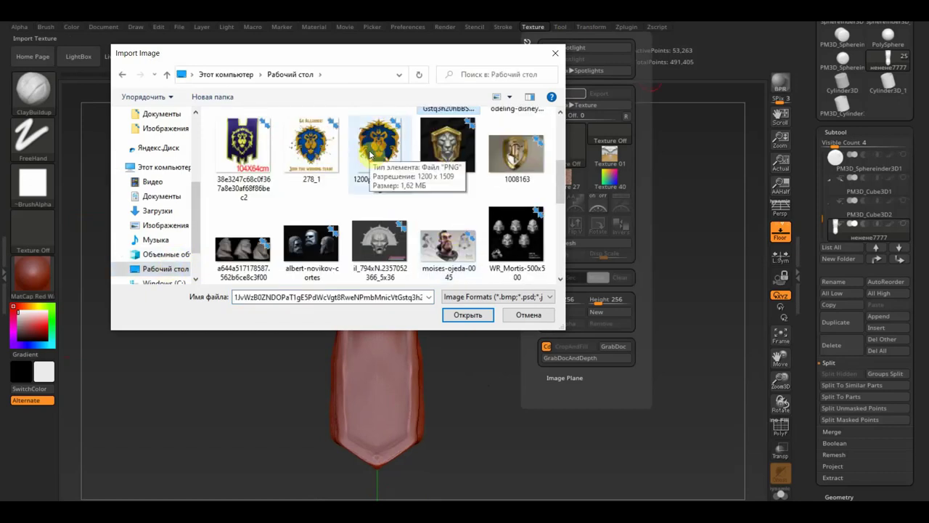
{"action": "left_click", "coordinate": [381, 152]}
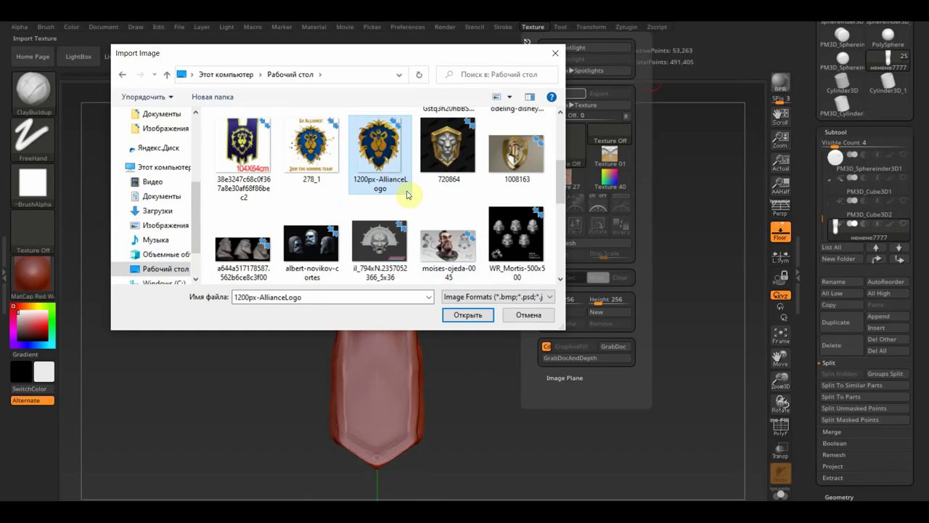
{"action": "left_click", "coordinate": [469, 314]}
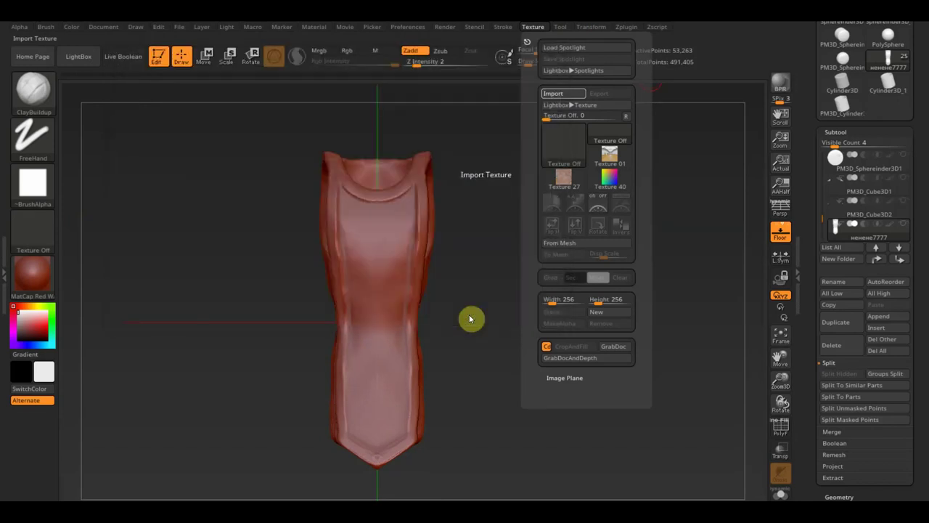
{"action": "left_click", "coordinate": [536, 29]}
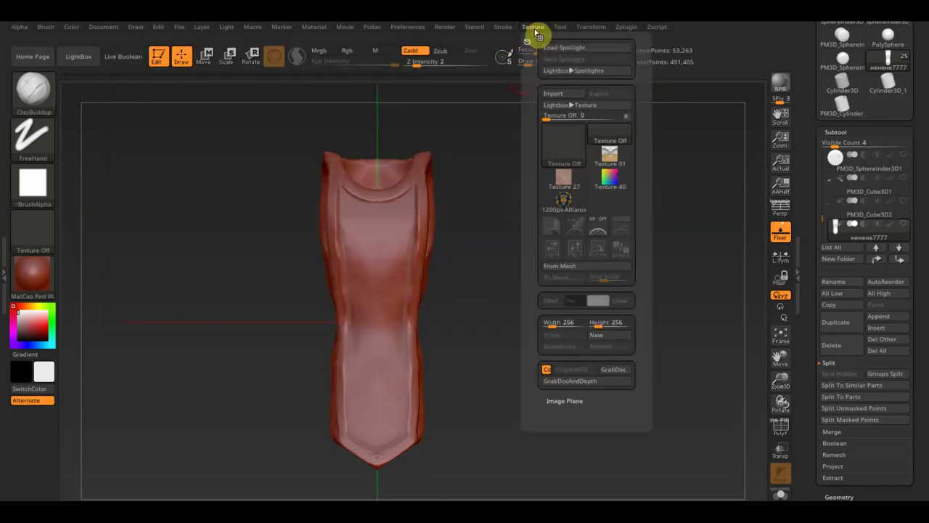
{"action": "left_click", "coordinate": [567, 206]}
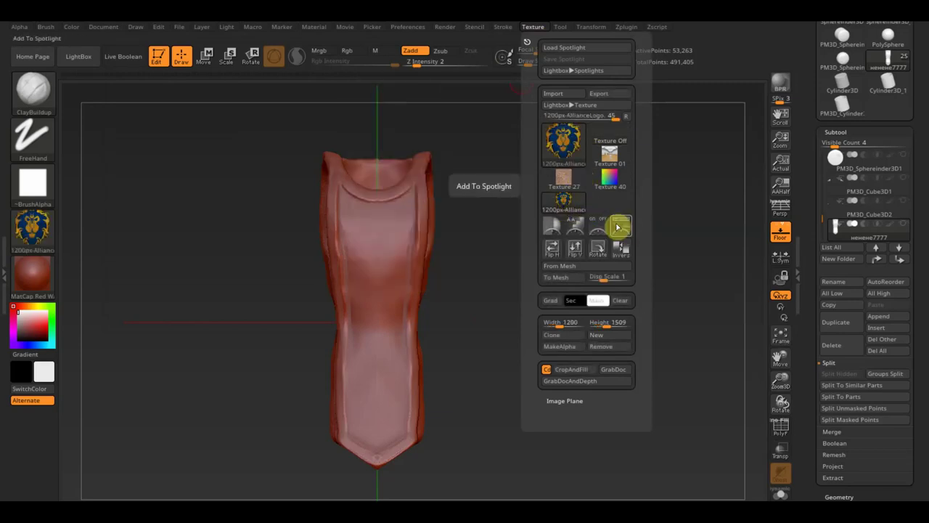
{"action": "left_click", "coordinate": [619, 231]}
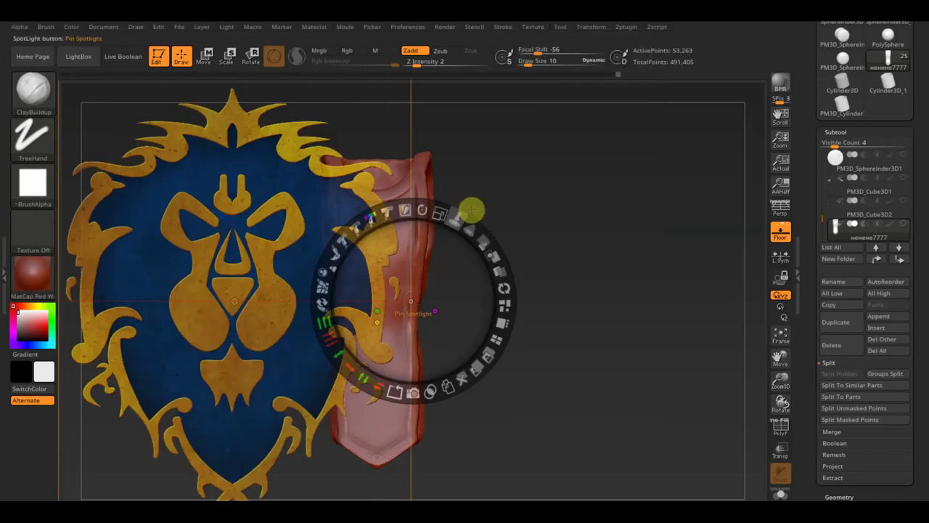
Step: Shrink the Alliance logo onto the tabard's upper front, then hide Spotlight
{"action": "mouse_move", "coordinate": [440, 212]}
{"action": "left_mouse_down"}
{"action": "mouse_move", "coordinate": [306, 210]}
{"action": "mouse_move", "coordinate": [326, 221]}
{"action": "left_mouse_up"}
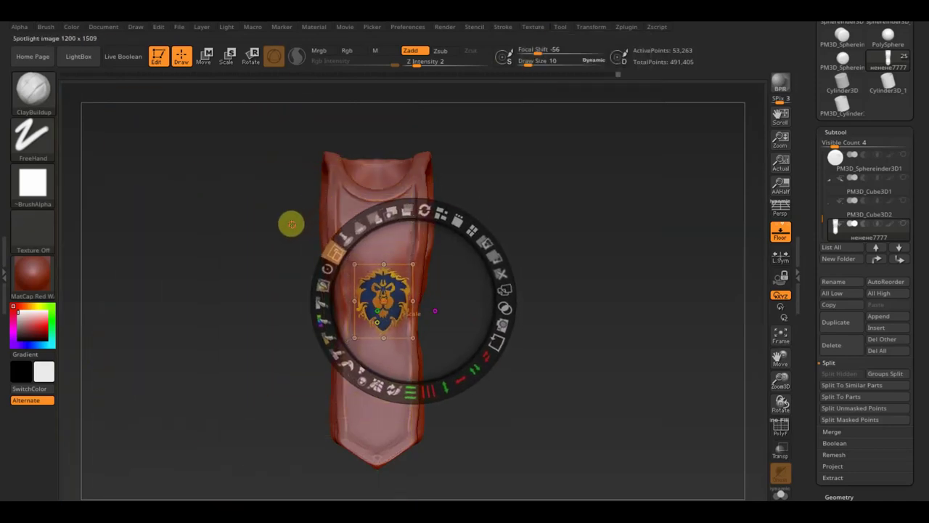
{"action": "left_click_drag", "start_coordinate": [440, 247], "coordinate": [430, 194]}
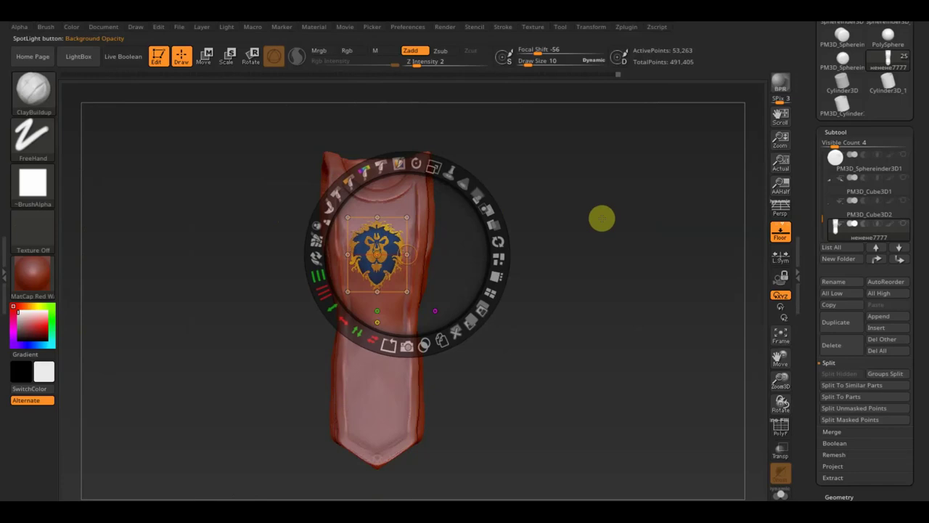
{"action": "key", "text": "shift+z"}
{"action": "mouse_move", "coordinate": [597, 234]}
{"action": "left_mouse_down"}
{"action": "mouse_move", "coordinate": [589, 245]}
{"action": "mouse_move", "coordinate": [629, 309]}
{"action": "mouse_move", "coordinate": [629, 259]}
{"action": "mouse_move", "coordinate": [635, 291]}
{"action": "left_mouse_up"}
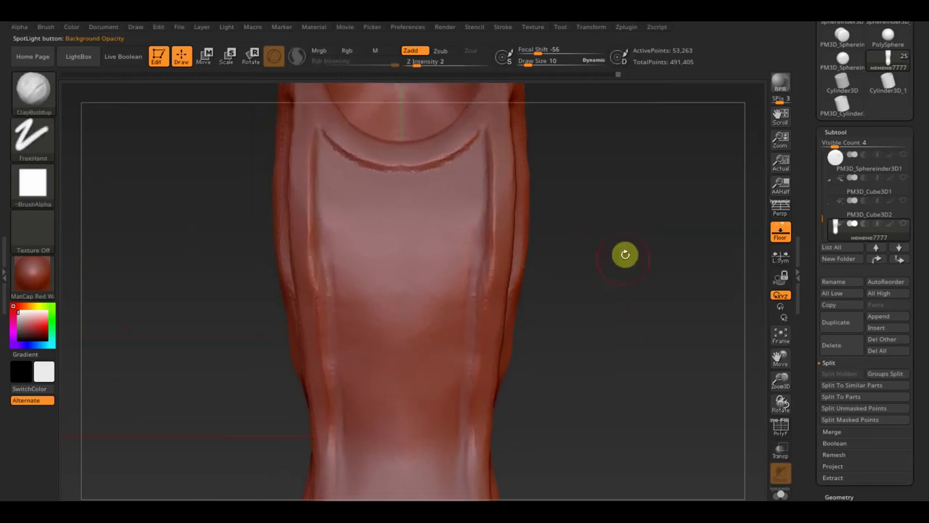
Step: Subdivide the tabard, then bring back the lion emblem enlarged and centred on its front
{"action": "key", "text": "ctrl"}
{"action": "key", "text": "ctrl"}
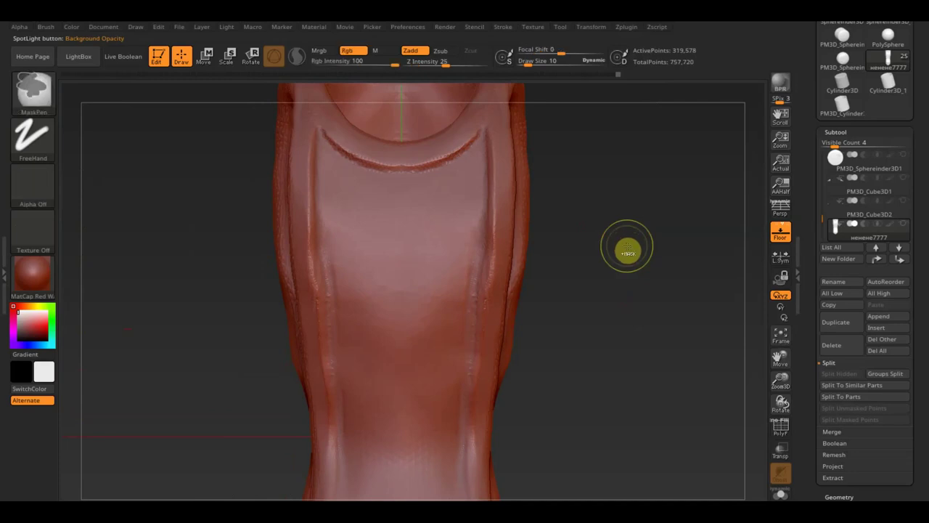
{"action": "key", "text": "ctrl"}
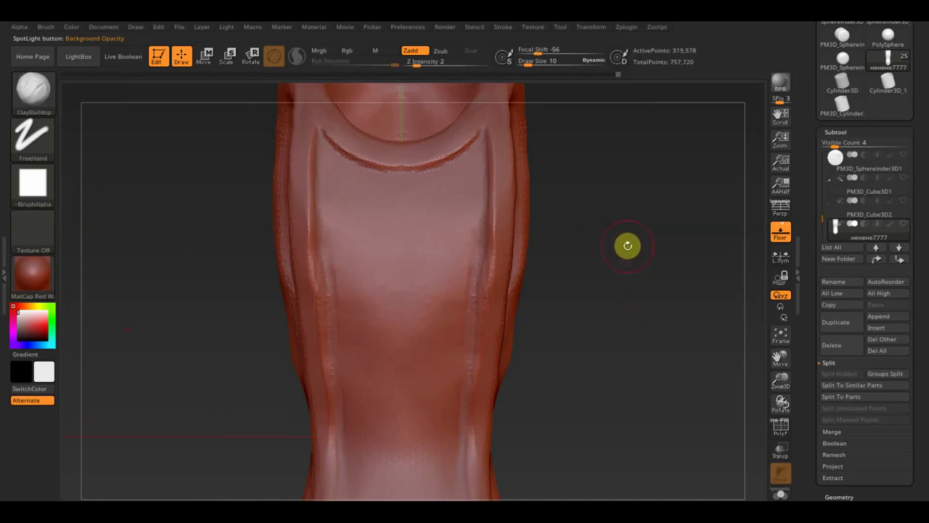
{"action": "key", "text": "shift+z"}
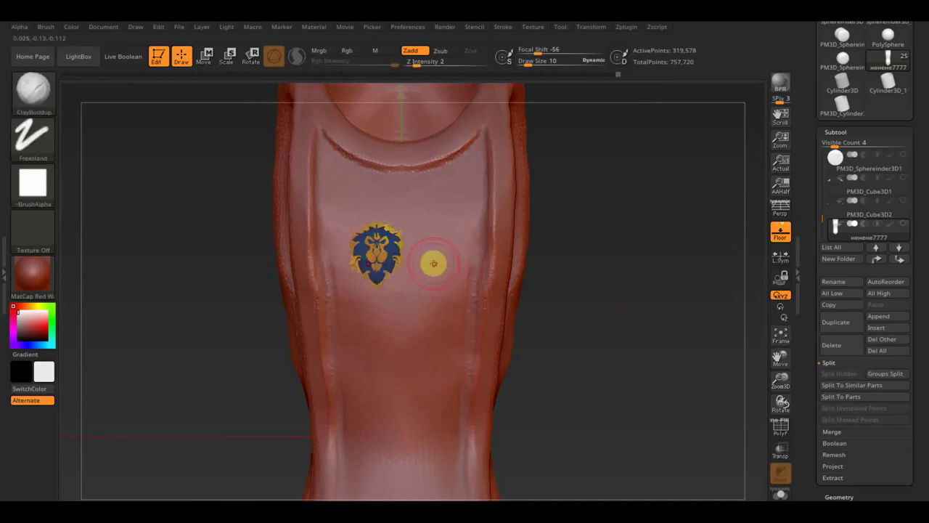
{"action": "key", "text": "z"}
{"action": "left_click_drag", "start_coordinate": [432, 167], "coordinate": [517, 288]}
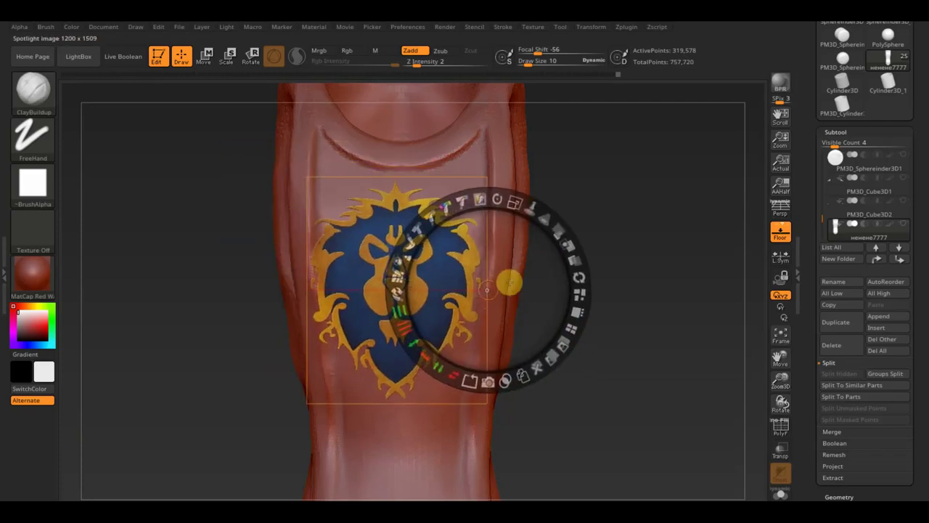
{"action": "left_click_drag", "start_coordinate": [517, 204], "coordinate": [498, 201]}
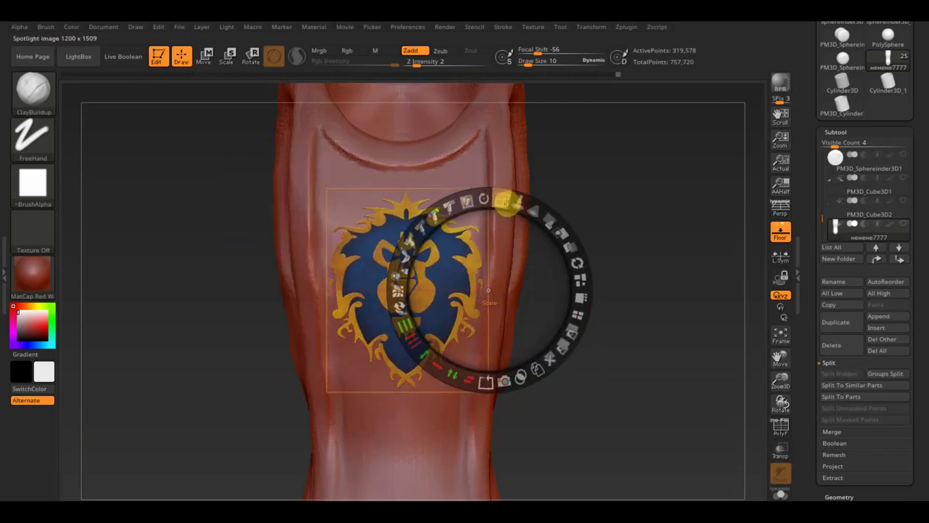
{"action": "mouse_move", "coordinate": [519, 263]}
{"action": "left_mouse_down"}
{"action": "mouse_move", "coordinate": [515, 255]}
{"action": "mouse_move", "coordinate": [515, 263]}
{"action": "left_mouse_up"}
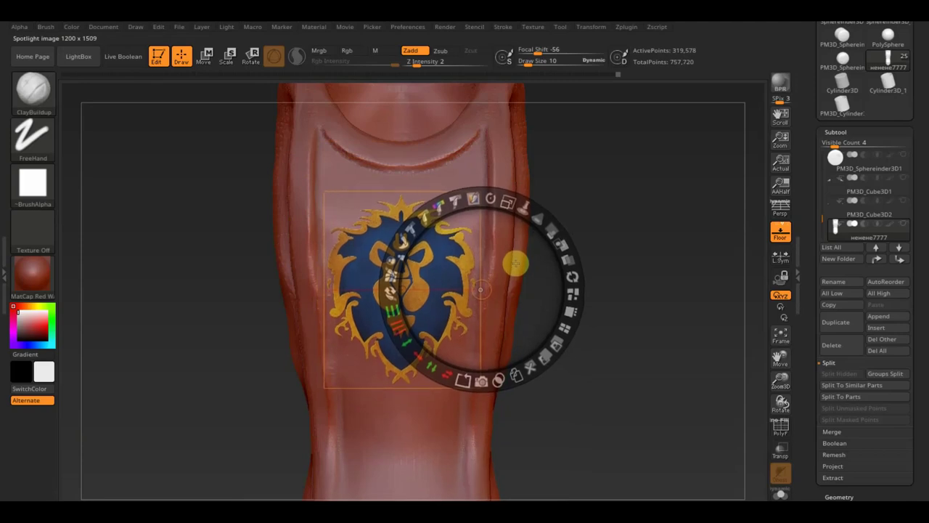
Step: Switch to the Standard brush with Rgb painting at 100 and a much larger Draw Size
{"action": "key", "text": "z"}
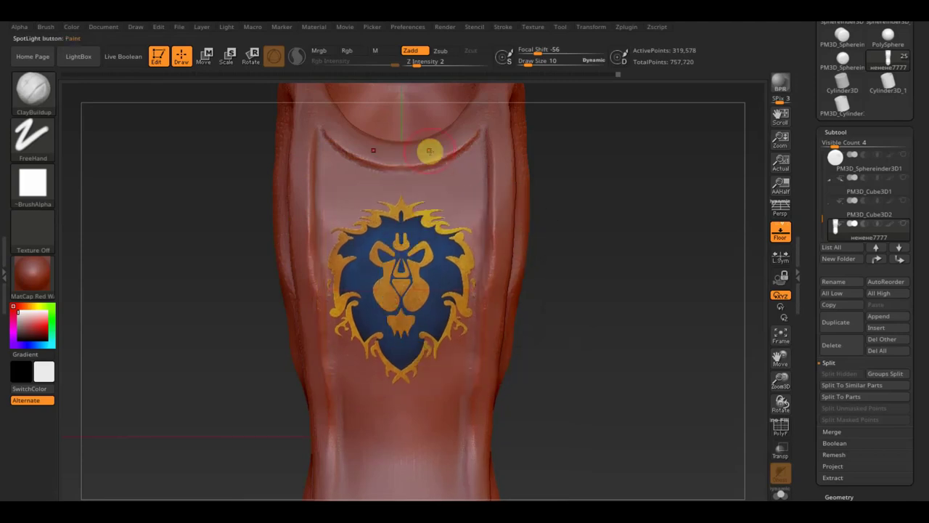
{"action": "left_click", "coordinate": [33, 89]}
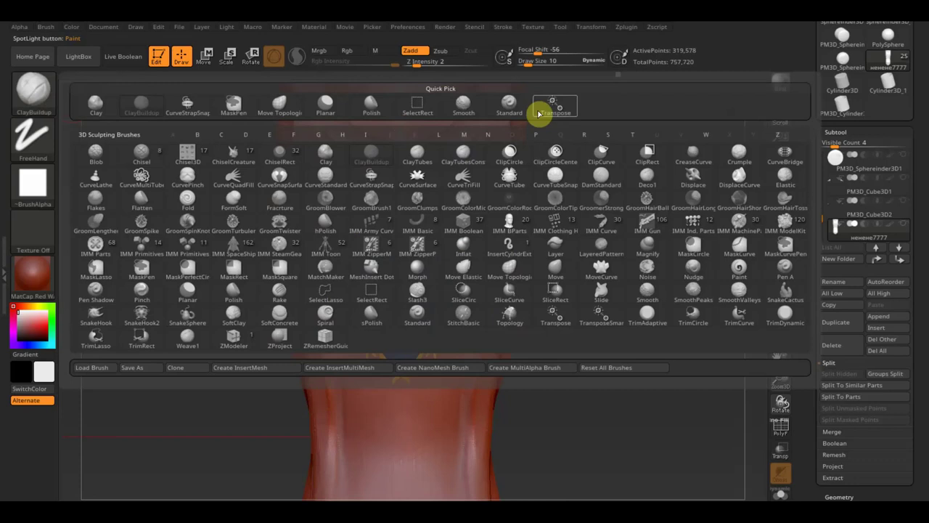
{"action": "left_click", "coordinate": [517, 109]}
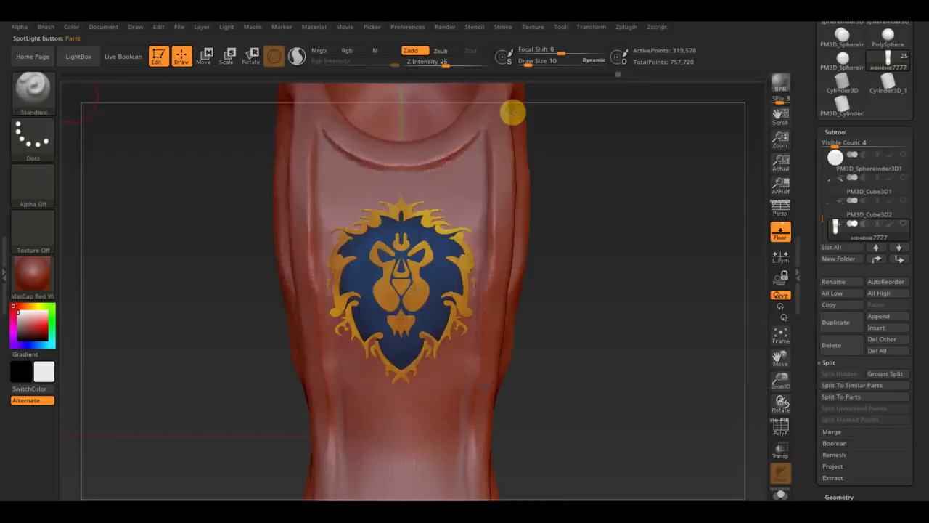
{"action": "left_click", "coordinate": [351, 51]}
{"action": "left_click_drag", "start_coordinate": [540, 58], "coordinate": [531, 73]}
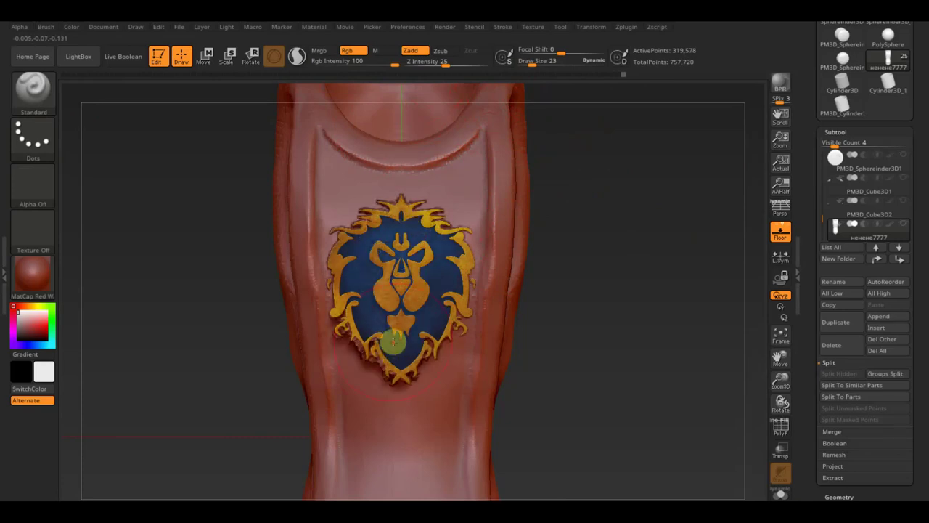
Step: Turn off Zadd for colour-only painting and undo the emblem strokes to its earlier darker state
{"action": "key", "text": "ctrl+z"}
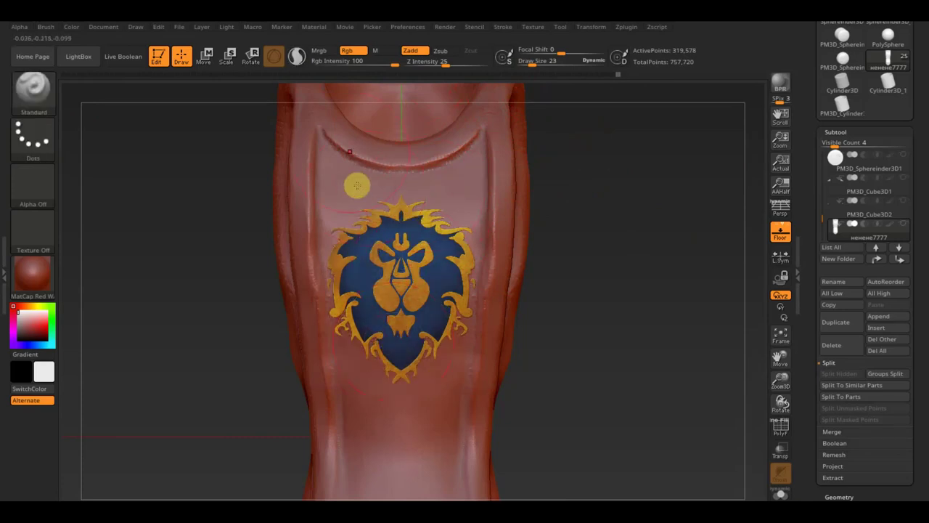
{"action": "left_click", "coordinate": [410, 51]}
{"action": "key", "text": "ctrl+z"}
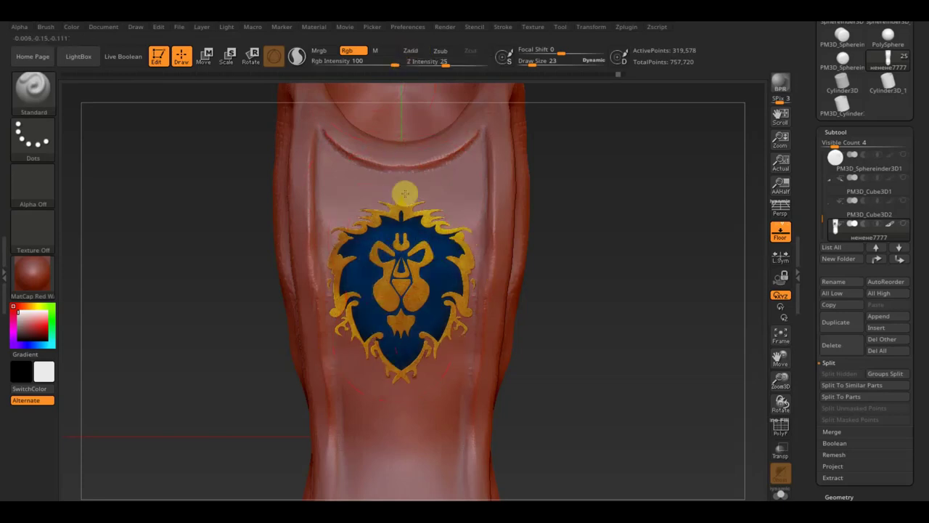
{"action": "key", "text": "ctrl+z"}
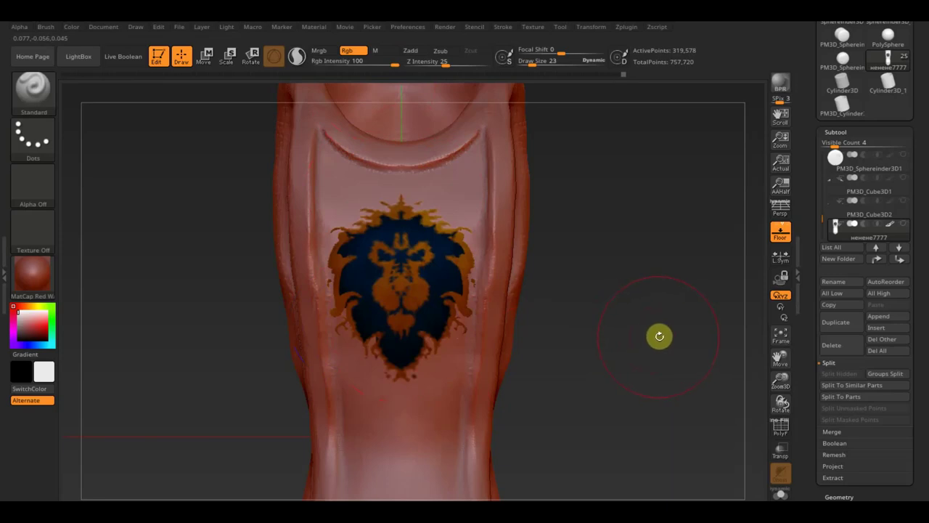
Step: Undo back to the unpainted torso and DynaMesh the tabard at resolution 1256
{"action": "key", "text": "ctrl+z"}
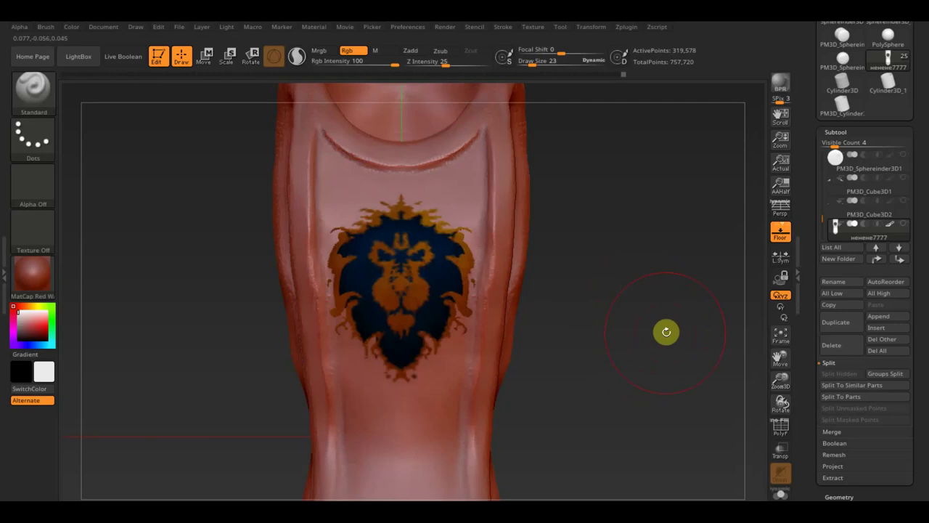
{"action": "key", "text": "ctrl+z"}
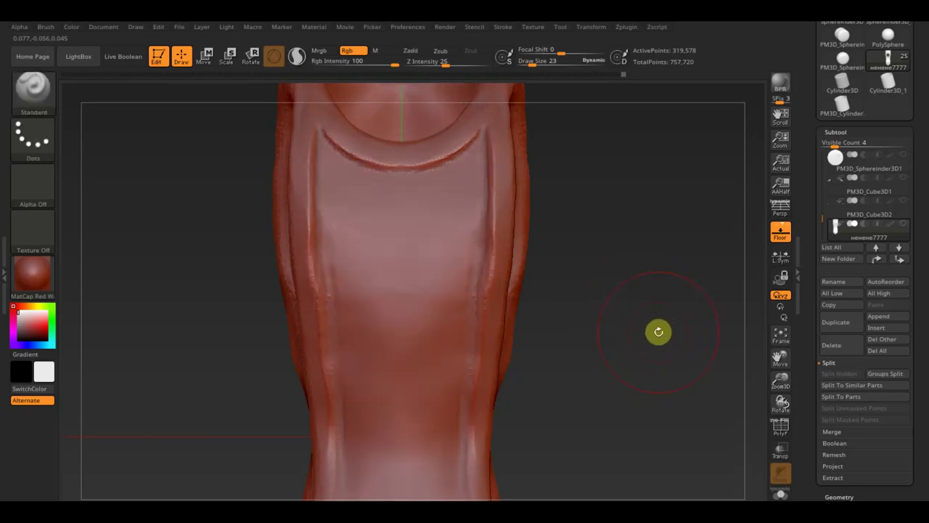
{"action": "left_click", "coordinate": [837, 496]}
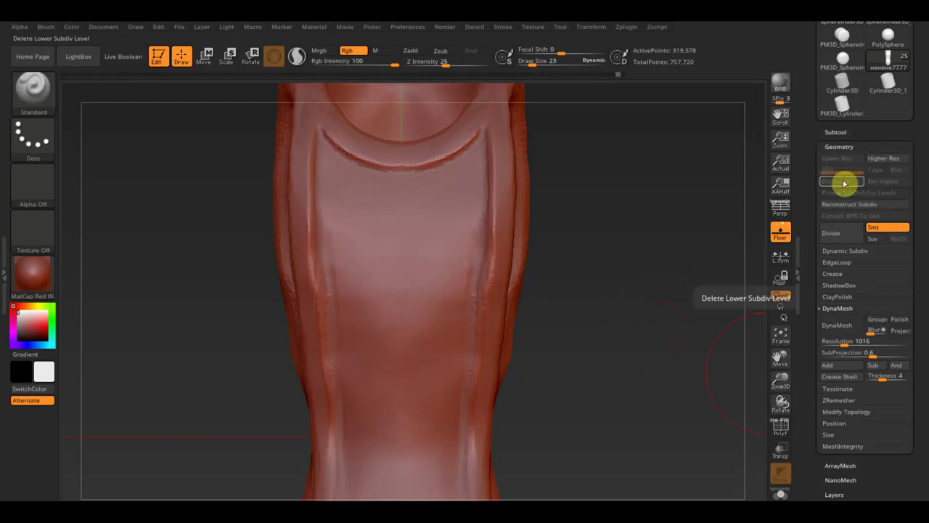
{"action": "left_click_drag", "start_coordinate": [841, 342], "coordinate": [848, 342]}
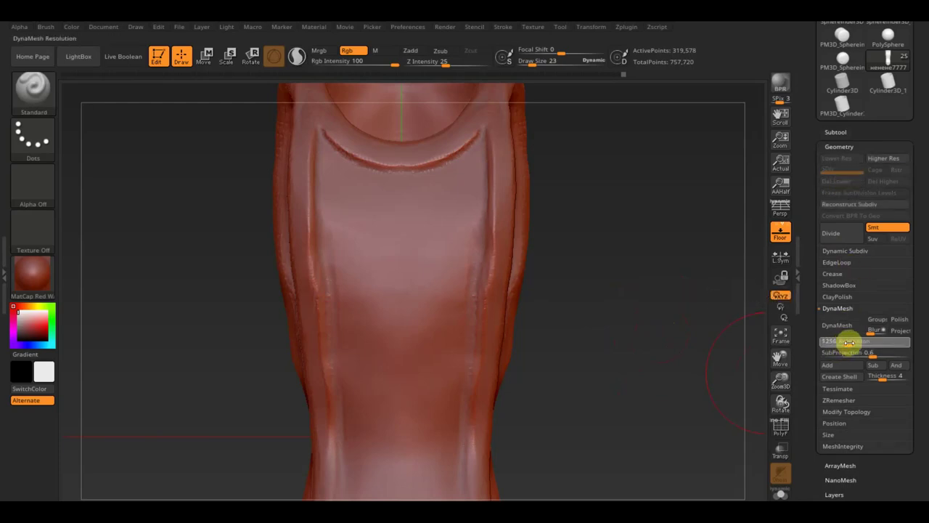
{"action": "left_click", "coordinate": [843, 330]}
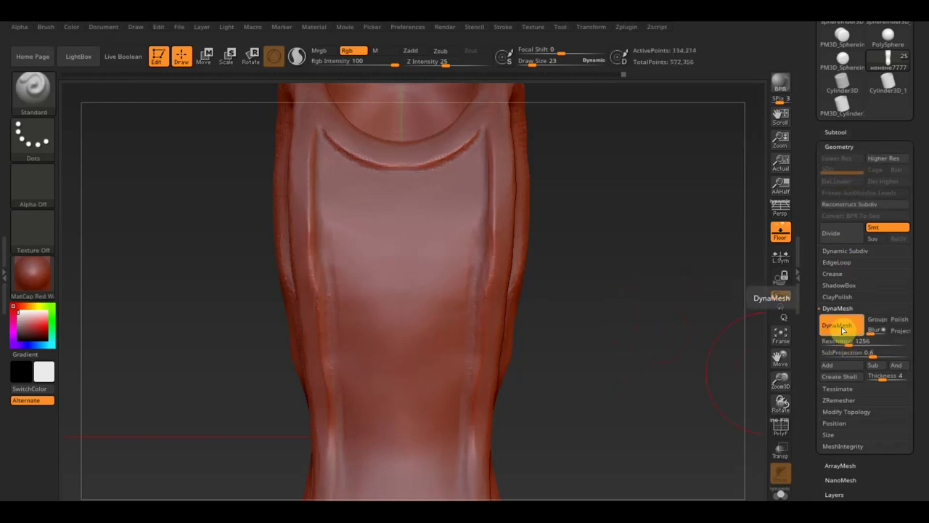
Step: Undo that remesh and DynaMesh again at resolution 1872
{"action": "key", "text": "ctrl+z"}
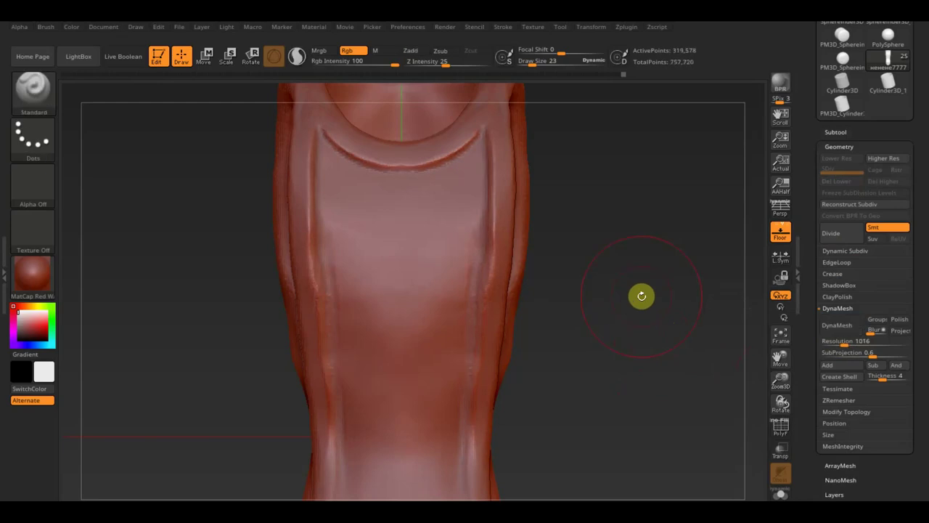
{"action": "left_click_drag", "start_coordinate": [851, 343], "coordinate": [855, 345]}
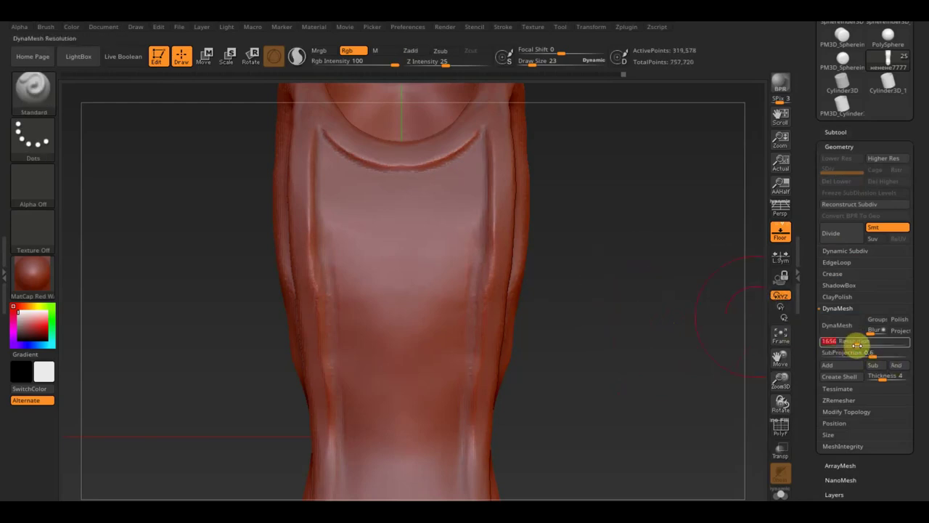
{"action": "left_click", "coordinate": [842, 340]}
{"action": "left_click", "coordinate": [842, 330]}
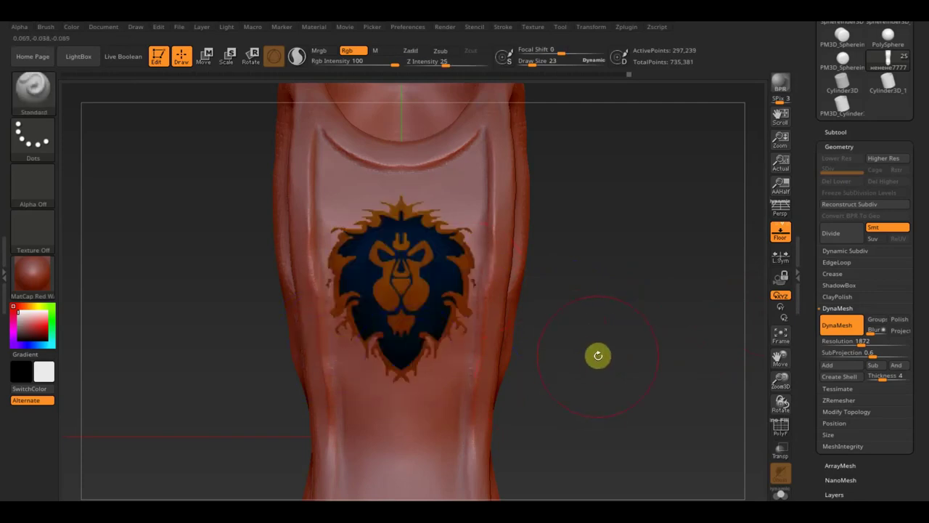
Step: Apply the SketchShaded2 material, lower Draw Size, and paint a dark blue band above the lion emblem
{"action": "key", "text": "shift"}
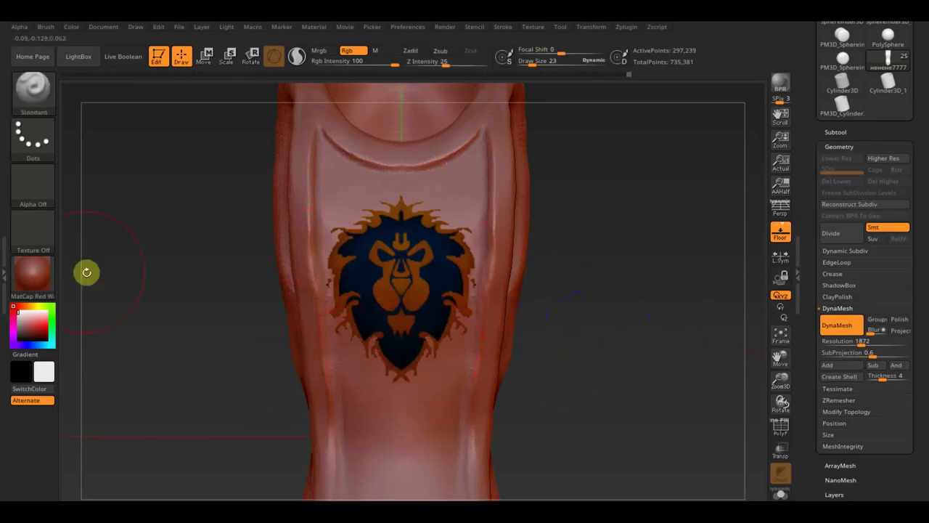
{"action": "left_click", "coordinate": [46, 274]}
{"action": "left_click", "coordinate": [144, 340]}
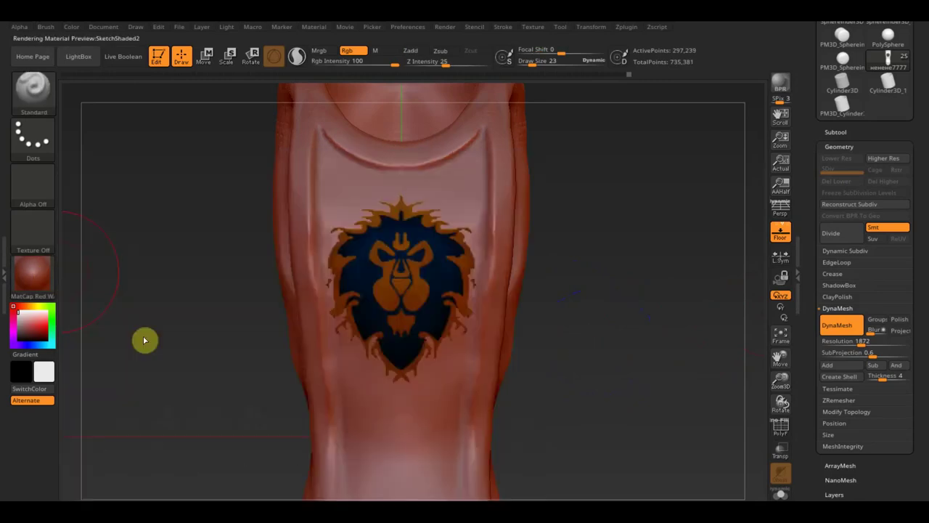
{"action": "left_click_drag", "start_coordinate": [535, 64], "coordinate": [522, 64]}
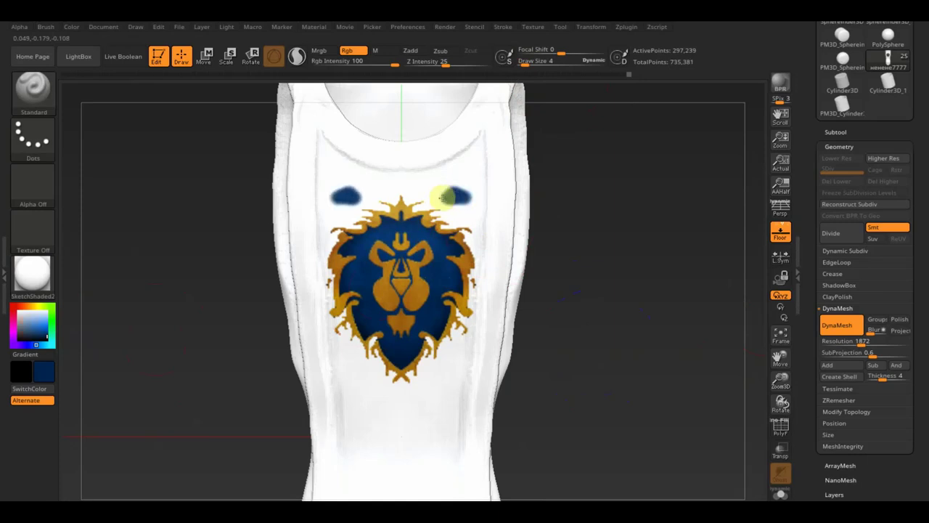
{"action": "mouse_move", "coordinate": [443, 190]}
{"action": "left_mouse_down"}
{"action": "mouse_move", "coordinate": [445, 177]}
{"action": "mouse_move", "coordinate": [399, 182]}
{"action": "mouse_move", "coordinate": [467, 155]}
{"action": "left_mouse_up"}
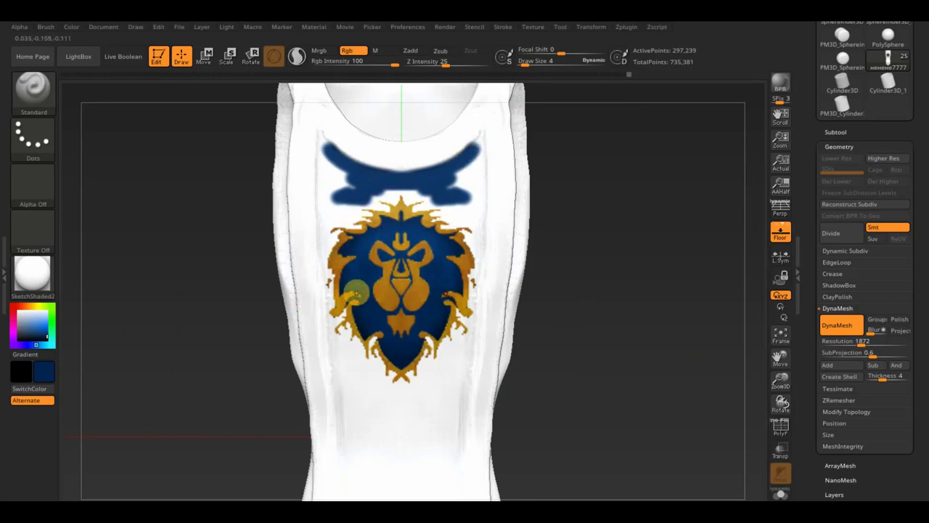
Step: Open the texture import window and browse the files for the lion banner image
{"action": "left_click", "coordinate": [536, 30]}
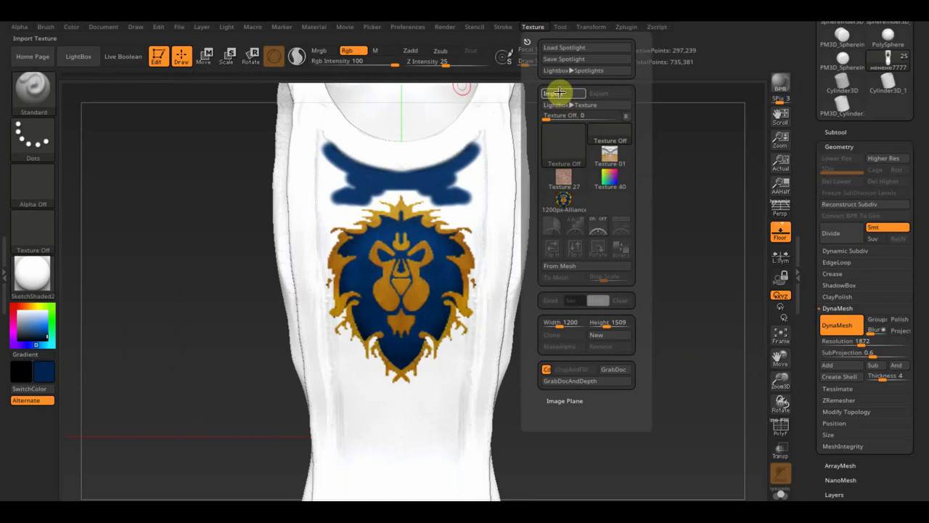
{"action": "left_click", "coordinate": [559, 93]}
{"action": "left_click", "coordinate": [445, 265]}
{"action": "scroll", "coordinate": [447, 233], "scroll_direction": "down", "scroll_amount": 2}
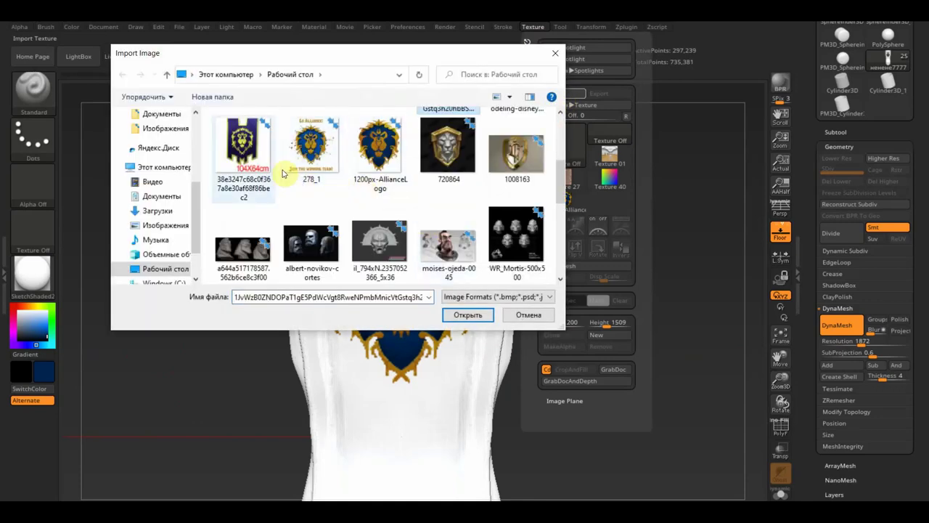
{"action": "scroll", "coordinate": [272, 169], "scroll_direction": "down", "scroll_amount": 3}
{"action": "scroll", "coordinate": [390, 202], "scroll_direction": "down", "scroll_amount": 1}
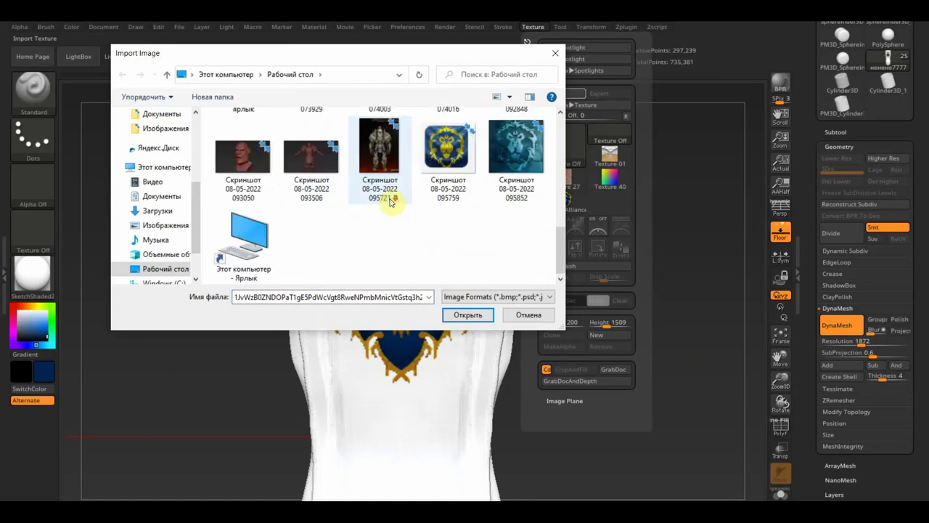
{"action": "scroll", "coordinate": [390, 204], "scroll_direction": "up", "scroll_amount": 1}
{"action": "scroll", "coordinate": [391, 206], "scroll_direction": "up", "scroll_amount": 1}
{"action": "scroll", "coordinate": [390, 206], "scroll_direction": "up", "scroll_amount": 1}
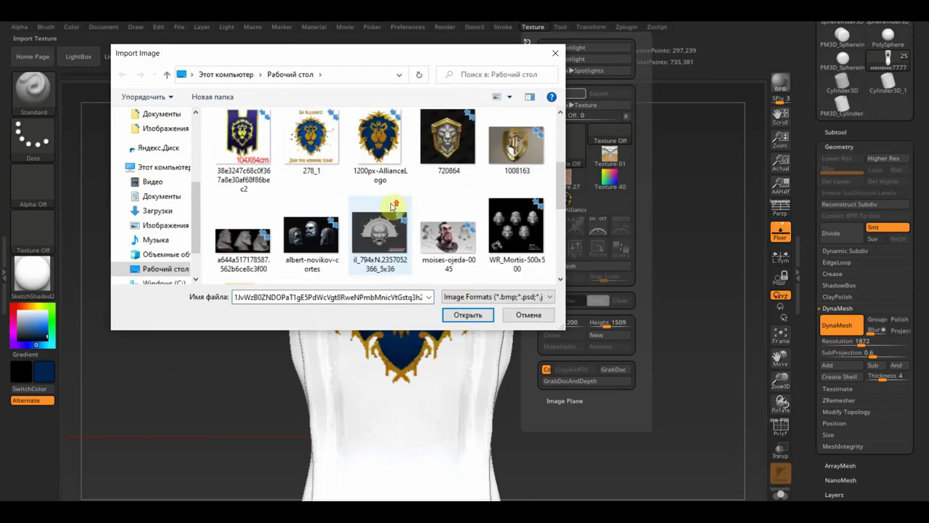
{"action": "scroll", "coordinate": [385, 208], "scroll_direction": "up", "scroll_amount": 1}
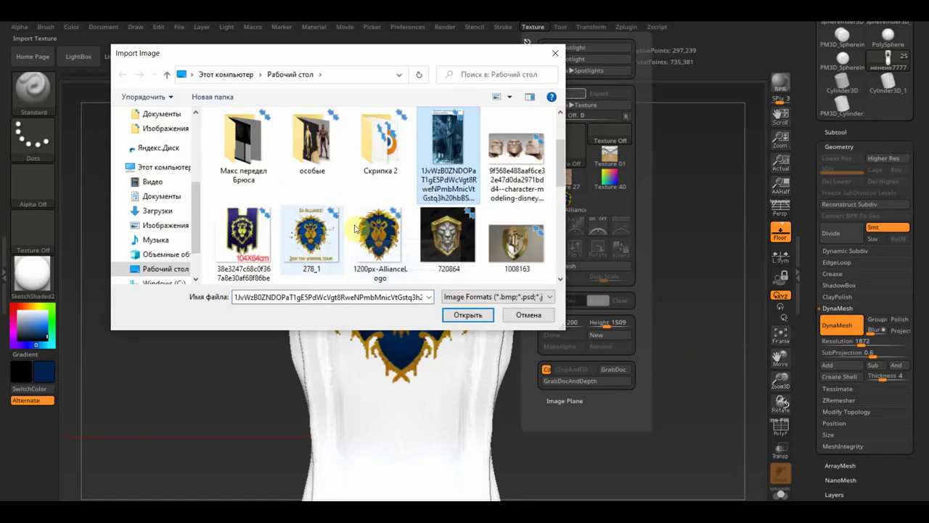
{"action": "left_click", "coordinate": [241, 231]}
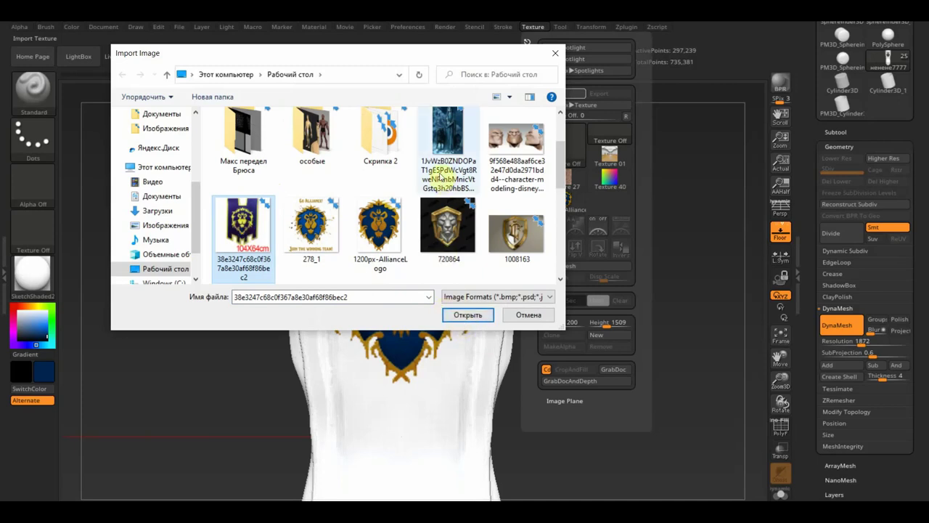
{"action": "scroll", "coordinate": [336, 167], "scroll_direction": "up", "scroll_amount": 1}
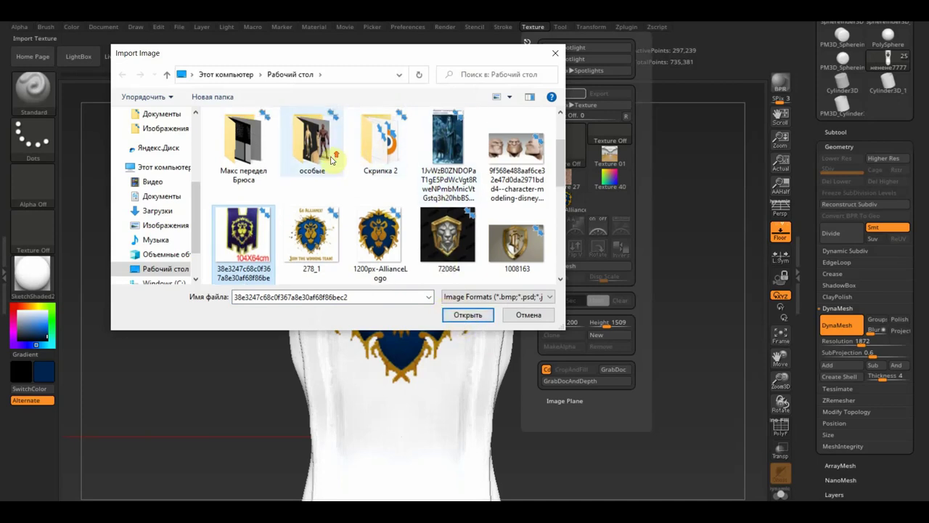
{"action": "double_click", "coordinate": [512, 173]}
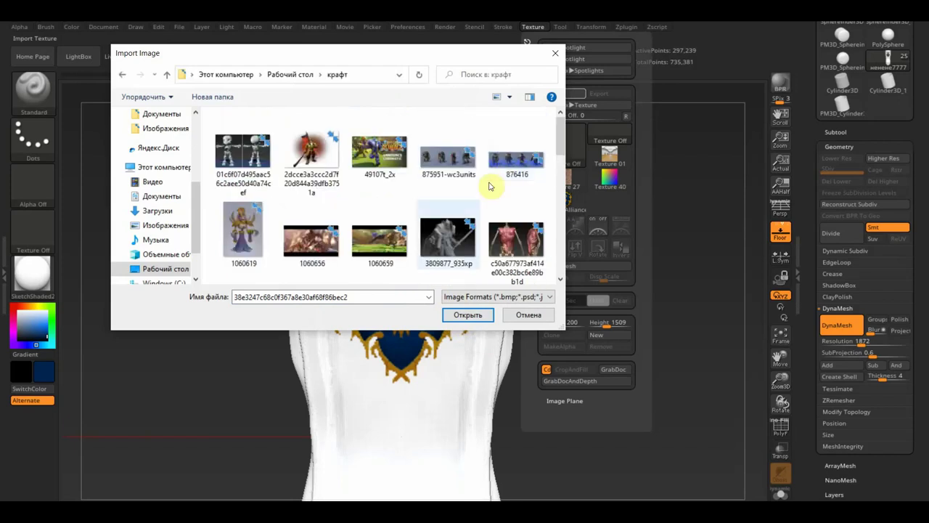
{"action": "left_click", "coordinate": [456, 229]}
{"action": "scroll", "coordinate": [456, 229], "scroll_direction": "down", "scroll_amount": 3}
{"action": "scroll", "coordinate": [459, 232], "scroll_direction": "down", "scroll_amount": 1}
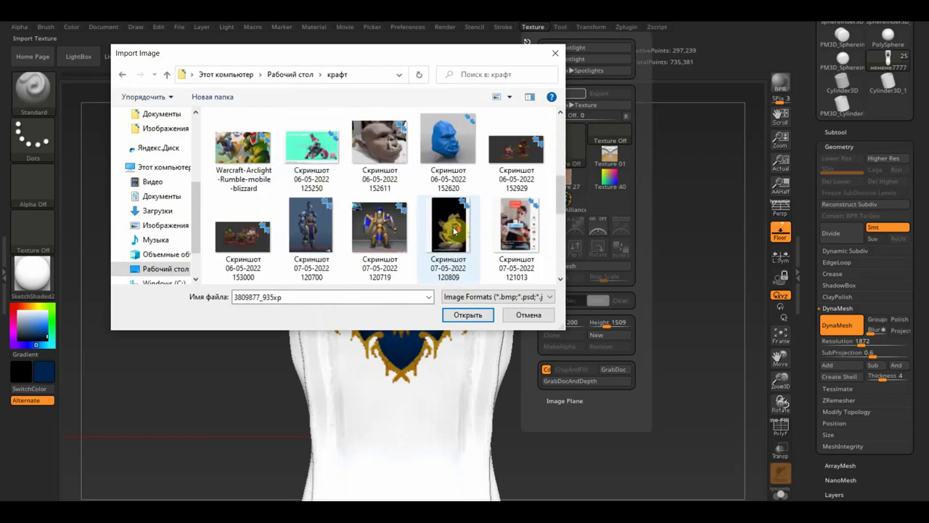
{"action": "scroll", "coordinate": [456, 230], "scroll_direction": "down", "scroll_amount": 1}
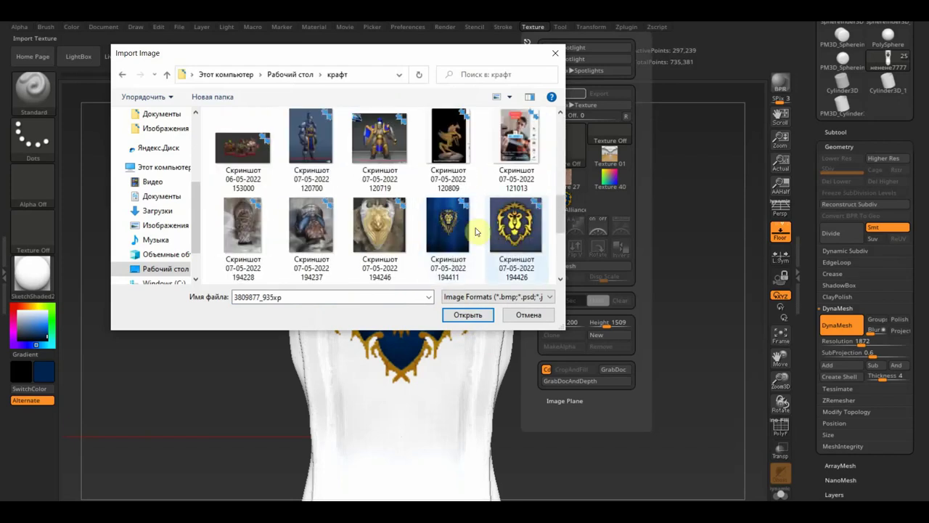
{"action": "left_click", "coordinate": [452, 230]}
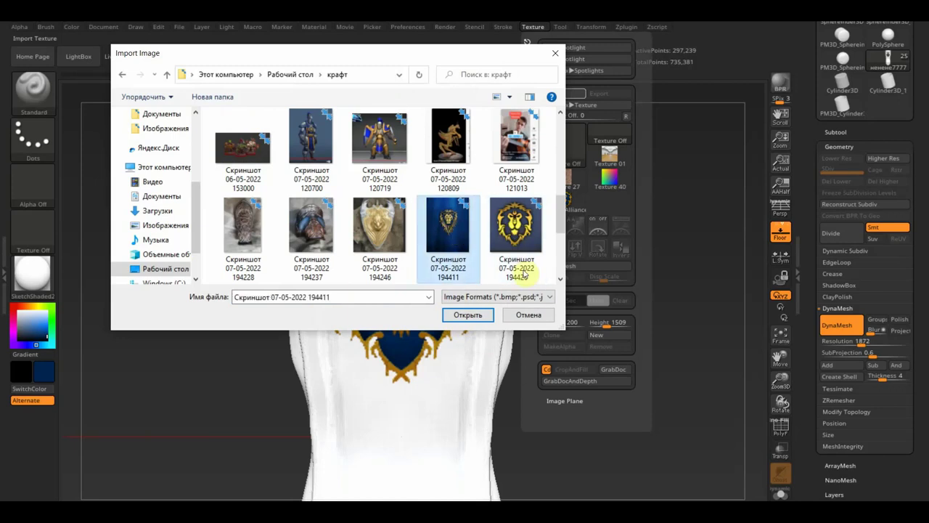
{"action": "left_click", "coordinate": [479, 314]}
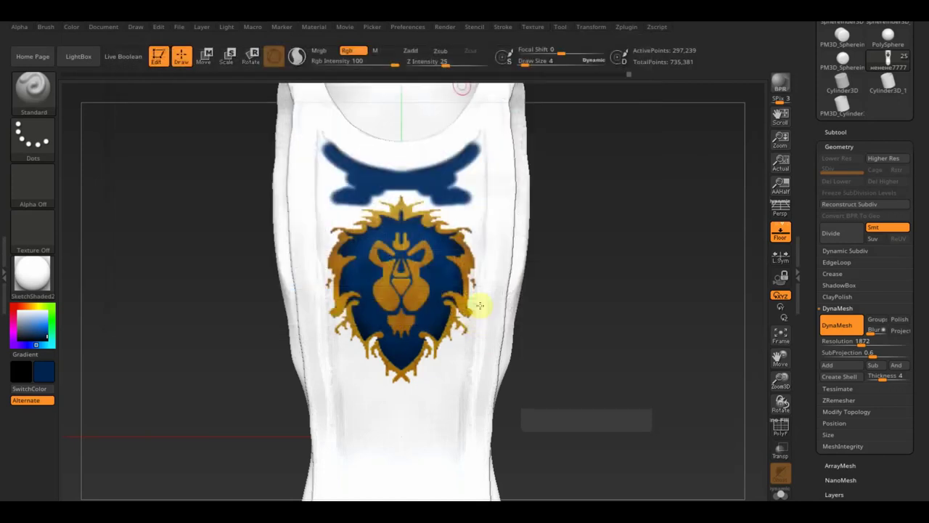
{"action": "left_click", "coordinate": [534, 31]}
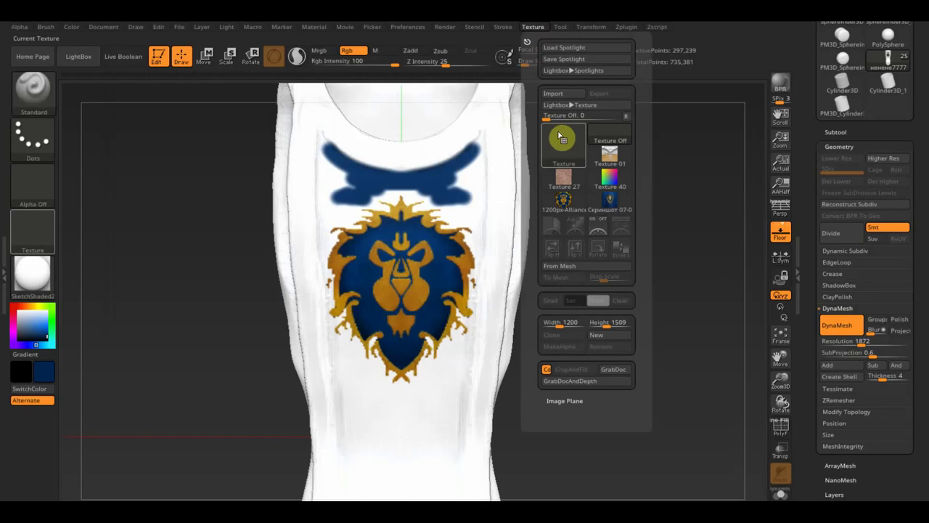
Step: Add the lion banner screenshot to Spotlight, resize it, move it upper left, then hide Spotlight
{"action": "left_click", "coordinate": [612, 202]}
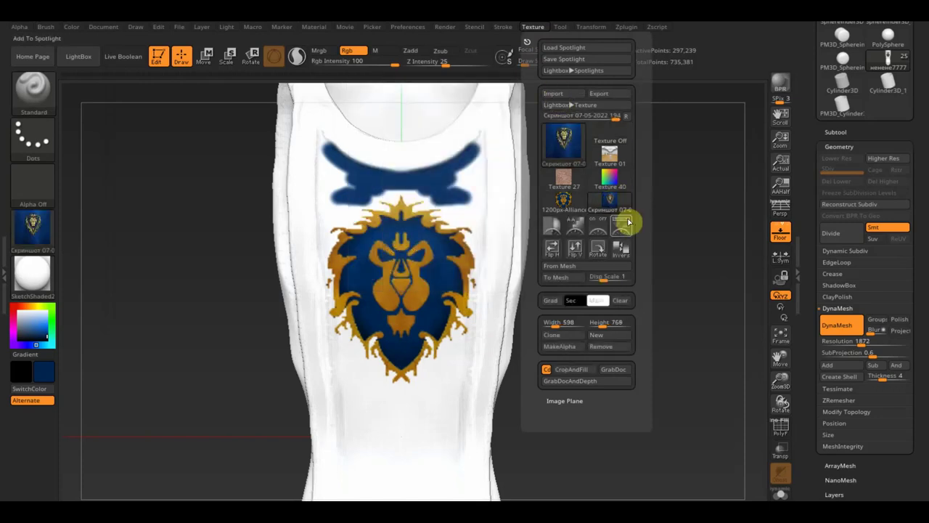
{"action": "left_click", "coordinate": [623, 229]}
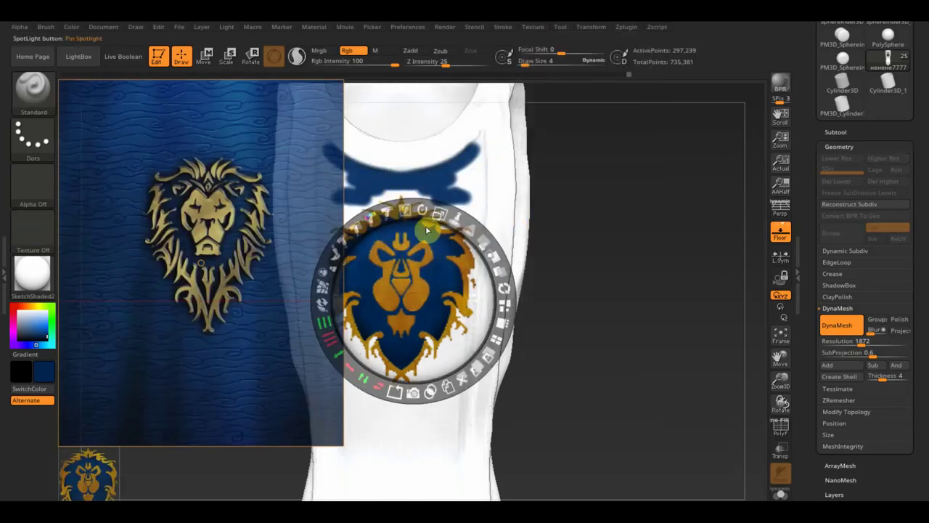
{"action": "left_click_drag", "start_coordinate": [439, 213], "coordinate": [466, 228]}
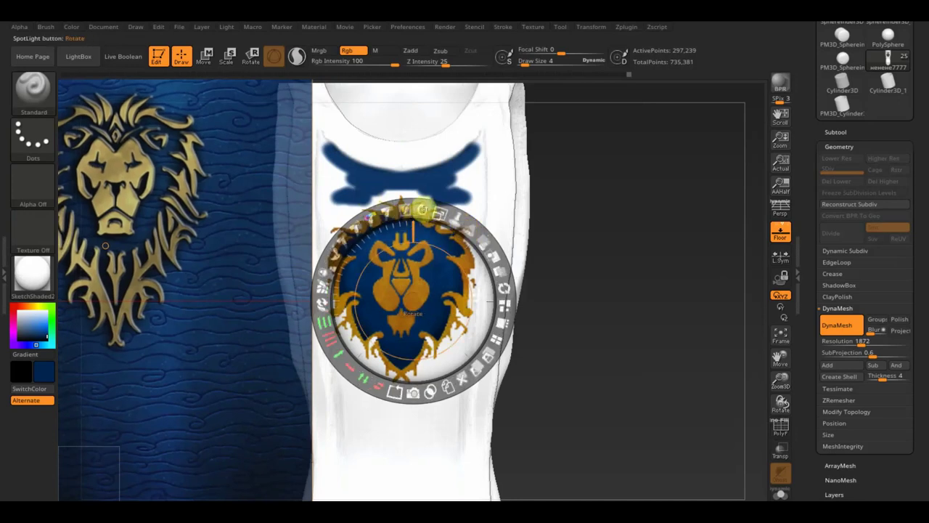
{"action": "left_click", "coordinate": [404, 210]}
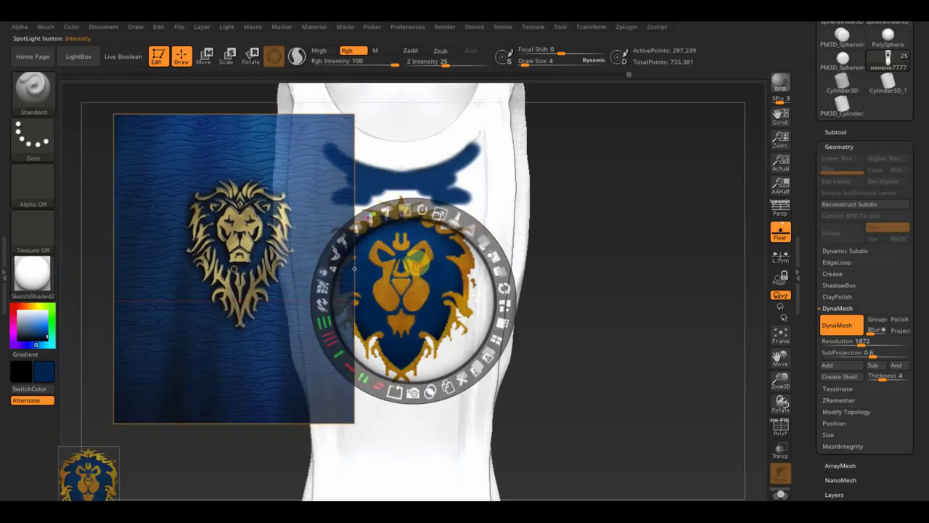
{"action": "left_click_drag", "start_coordinate": [416, 267], "coordinate": [223, 198]}
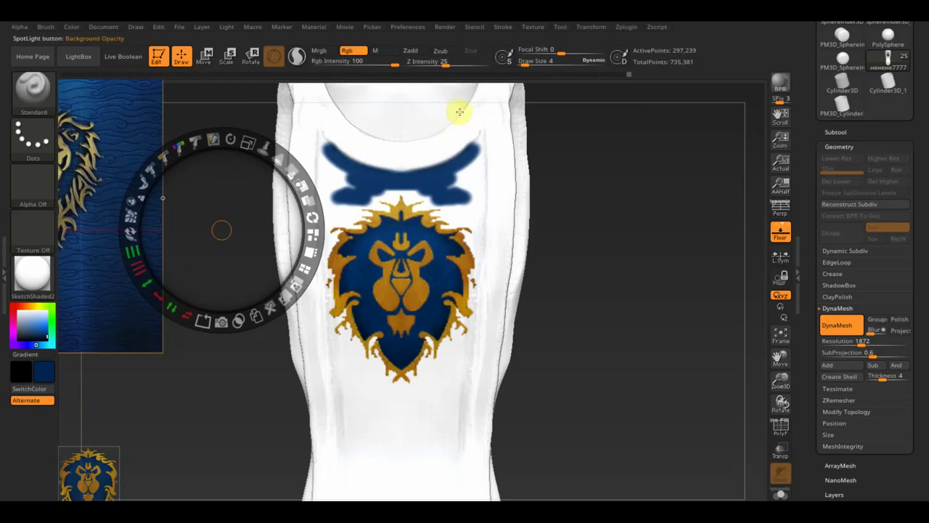
{"action": "key", "text": "shift+z"}
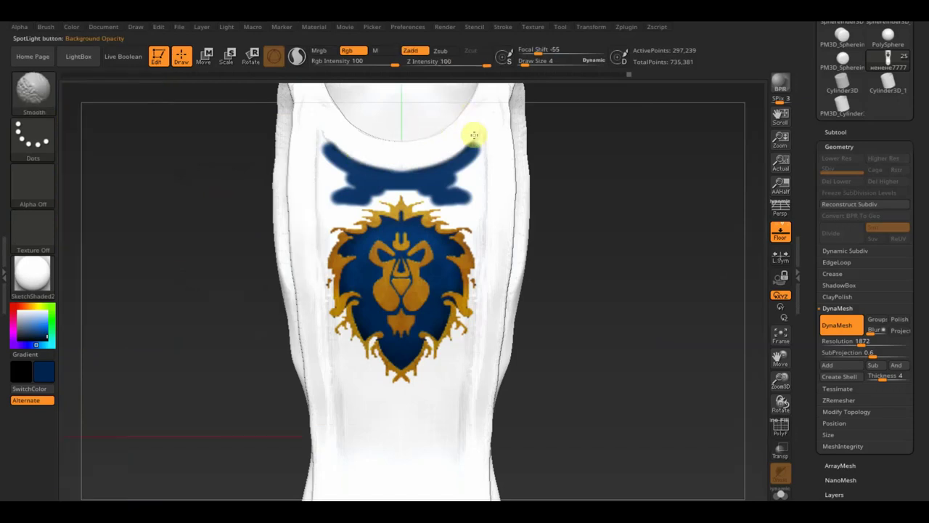
{"action": "mouse_move", "coordinate": [582, 242]}
{"action": "left_mouse_down", "text": "alt"}
{"action": "mouse_move", "coordinate": [596, 280]}
{"action": "mouse_move", "coordinate": [632, 264]}
{"action": "mouse_move", "coordinate": [660, 216]}
{"action": "left_mouse_up", "text": "alt"}
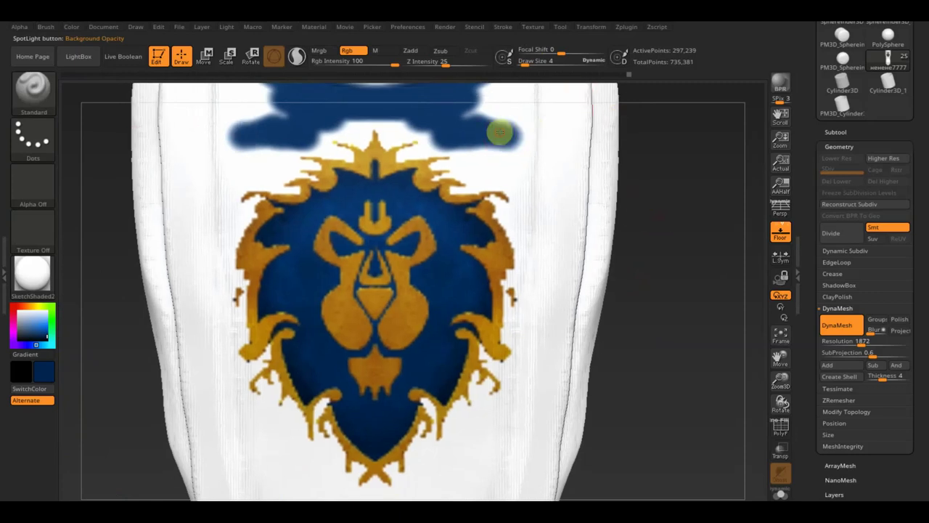
Step: Paint the top banner shape and the area around and beneath the lion emblem dark blue
{"action": "mouse_move", "coordinate": [577, 90]}
{"action": "left_mouse_down"}
{"action": "mouse_move", "coordinate": [629, 172]}
{"action": "mouse_move", "coordinate": [675, 197]}
{"action": "mouse_move", "coordinate": [644, 152]}
{"action": "mouse_move", "coordinate": [585, 230]}
{"action": "left_mouse_up"}
{"action": "mouse_move", "coordinate": [482, 214]}
{"action": "left_mouse_down"}
{"action": "mouse_move", "coordinate": [518, 170]}
{"action": "mouse_move", "coordinate": [521, 210]}
{"action": "mouse_move", "coordinate": [403, 212]}
{"action": "mouse_move", "coordinate": [359, 239]}
{"action": "mouse_move", "coordinate": [367, 250]}
{"action": "left_mouse_up"}
{"action": "mouse_move", "coordinate": [441, 469]}
{"action": "left_mouse_down"}
{"action": "mouse_move", "coordinate": [429, 440]}
{"action": "mouse_move", "coordinate": [400, 426]}
{"action": "left_mouse_up"}
{"action": "mouse_move", "coordinate": [371, 396]}
{"action": "left_mouse_down"}
{"action": "mouse_move", "coordinate": [370, 429]}
{"action": "mouse_move", "coordinate": [494, 429]}
{"action": "mouse_move", "coordinate": [523, 321]}
{"action": "mouse_move", "coordinate": [520, 276]}
{"action": "left_mouse_up"}
Step: With a larger brush, paint the lower tabard and its white side blue
{"action": "left_click_drag", "start_coordinate": [581, 274], "coordinate": [633, 196], "text": "alt"}
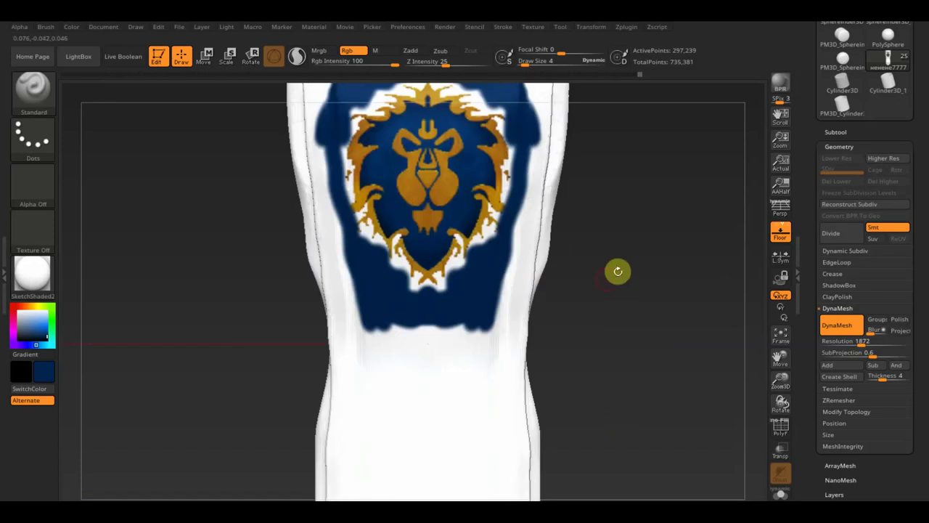
{"action": "left_click_drag", "start_coordinate": [523, 61], "coordinate": [540, 62]}
{"action": "mouse_move", "coordinate": [458, 436]}
{"action": "left_mouse_down"}
{"action": "mouse_move", "coordinate": [409, 350]}
{"action": "mouse_move", "coordinate": [547, 326]}
{"action": "left_mouse_up"}
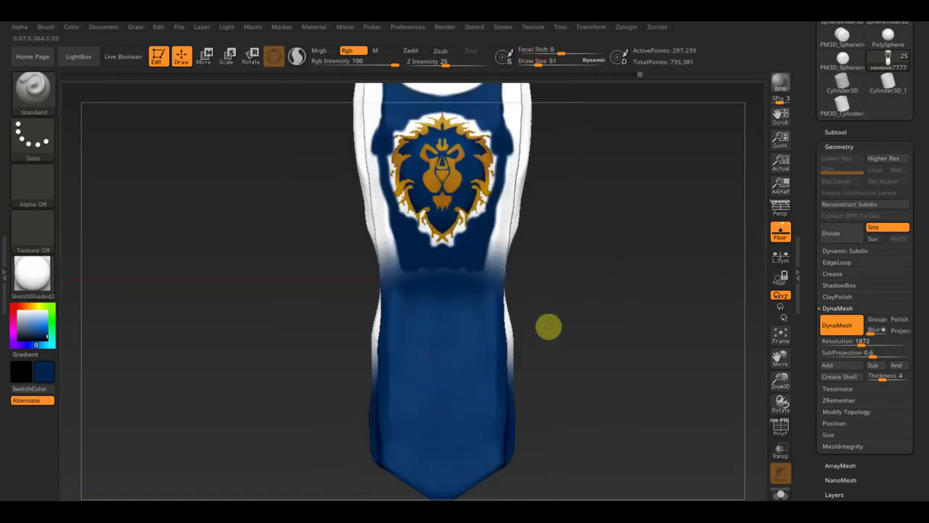
{"action": "left_click_drag", "start_coordinate": [539, 61], "coordinate": [528, 61]}
{"action": "right_click_drag", "start_coordinate": [484, 333], "coordinate": [535, 328]}
{"action": "mouse_move", "coordinate": [535, 327]}
{"action": "left_mouse_down"}
{"action": "mouse_move", "coordinate": [535, 217]}
{"action": "mouse_move", "coordinate": [644, 436]}
{"action": "left_mouse_up"}
{"action": "right_click_drag", "start_coordinate": [643, 436], "coordinate": [441, 327]}
Step: Spread blue paint across the tabard front and over the right strap
{"action": "left_click_drag", "start_coordinate": [441, 327], "coordinate": [442, 182]}
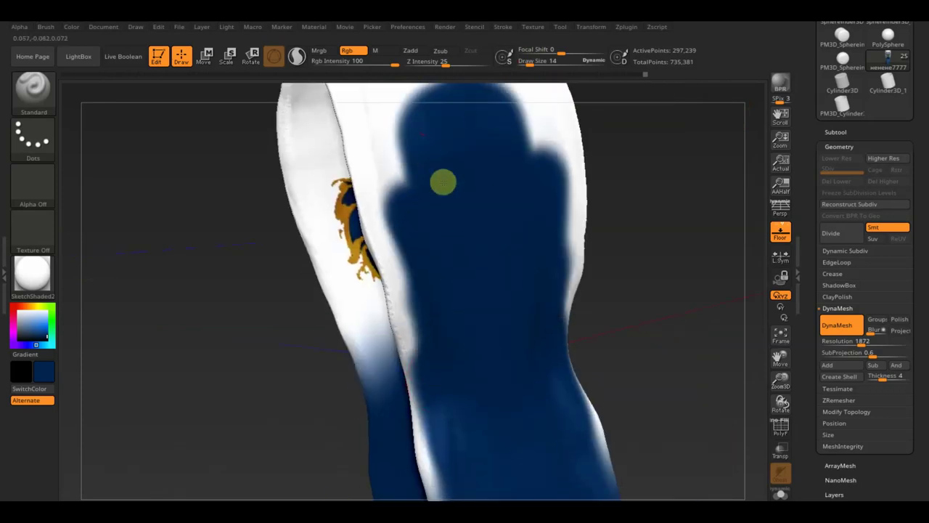
{"action": "right_click_drag", "start_coordinate": [442, 182], "coordinate": [661, 255]}
{"action": "left_click_drag", "start_coordinate": [661, 255], "coordinate": [380, 251]}
{"action": "mouse_move", "coordinate": [379, 251]}
{"action": "right_mouse_down"}
{"action": "mouse_move", "coordinate": [669, 262]}
{"action": "mouse_move", "coordinate": [448, 263]}
{"action": "right_mouse_up"}
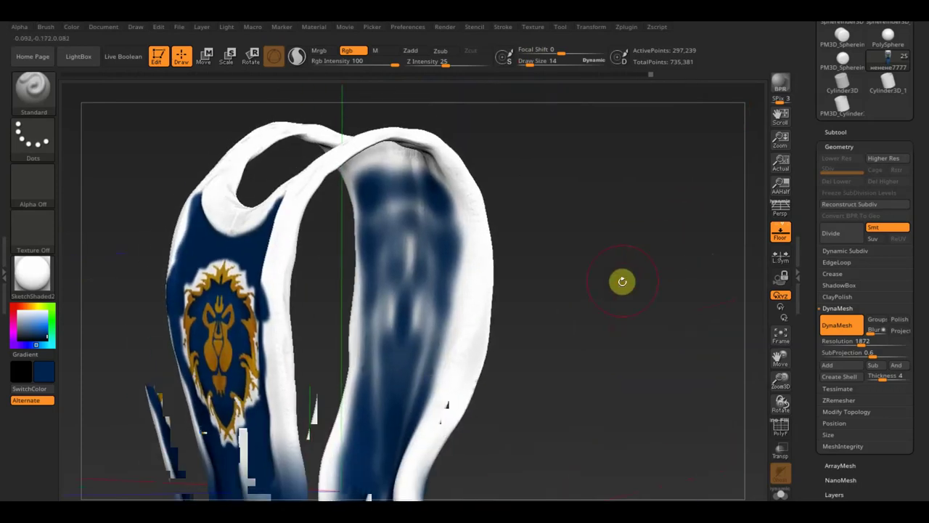
{"action": "left_click_drag", "start_coordinate": [449, 263], "coordinate": [435, 268]}
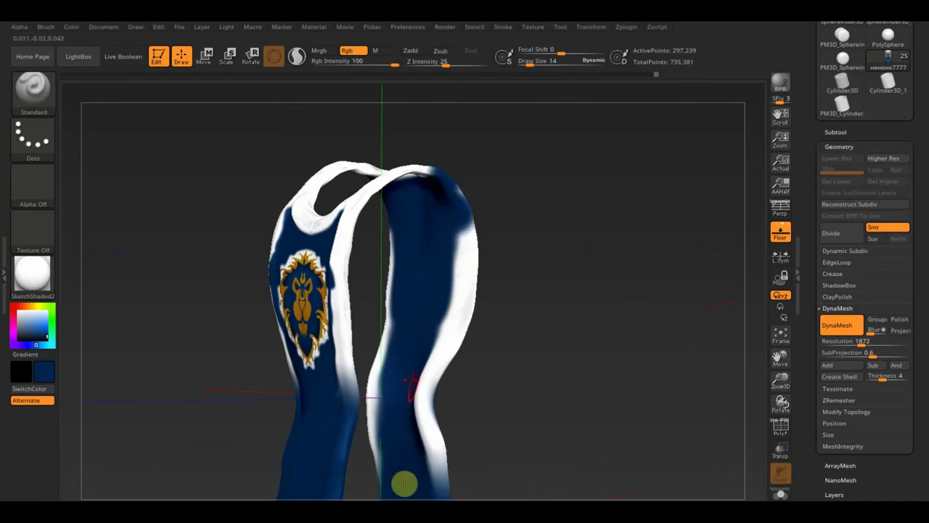
Step: Paint blue over the front panel and white side, undoing strokes that covered the emblem
{"action": "left_click", "coordinate": [45, 26]}
{"action": "right_click_drag", "start_coordinate": [481, 334], "coordinate": [446, 363]}
{"action": "mouse_move", "coordinate": [447, 363]}
{"action": "left_mouse_down"}
{"action": "mouse_move", "coordinate": [210, 340]}
{"action": "mouse_move", "coordinate": [355, 155]}
{"action": "mouse_move", "coordinate": [341, 211]}
{"action": "mouse_move", "coordinate": [342, 444]}
{"action": "left_mouse_up"}
{"action": "key", "text": "ctrl+z"}
{"action": "key", "text": "ctrl+z"}
{"action": "key", "text": "ctrl+z"}
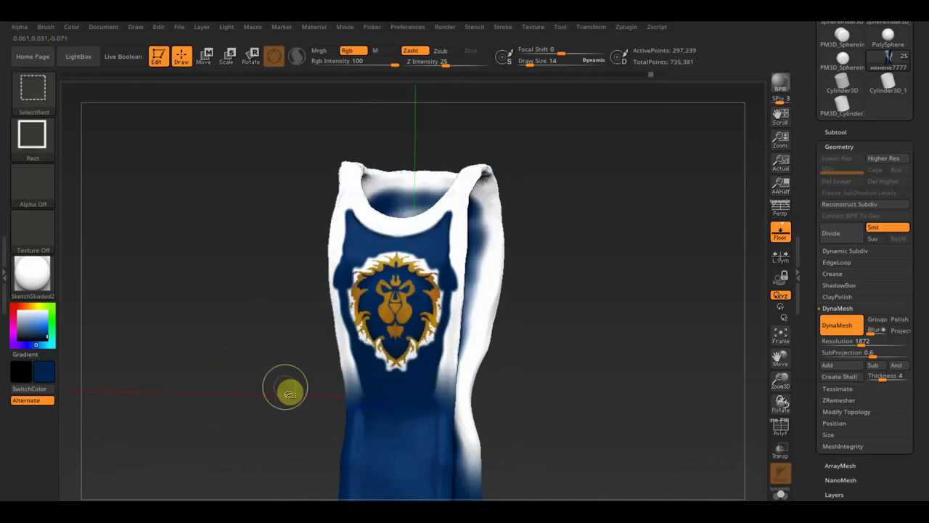
{"action": "left_click", "coordinate": [45, 26]}
{"action": "right_click_drag", "start_coordinate": [175, 348], "coordinate": [348, 261]}
{"action": "mouse_move", "coordinate": [347, 261]}
{"action": "left_mouse_down"}
{"action": "mouse_move", "coordinate": [339, 162]}
{"action": "mouse_move", "coordinate": [370, 218]}
{"action": "mouse_move", "coordinate": [363, 425]}
{"action": "left_mouse_up"}
{"action": "key", "text": "ctrl+z"}
Step: At brush size 1, touch up blue along the mane's right edge, then sample the dark blue
{"action": "right_click_drag", "start_coordinate": [370, 336], "coordinate": [494, 253]}
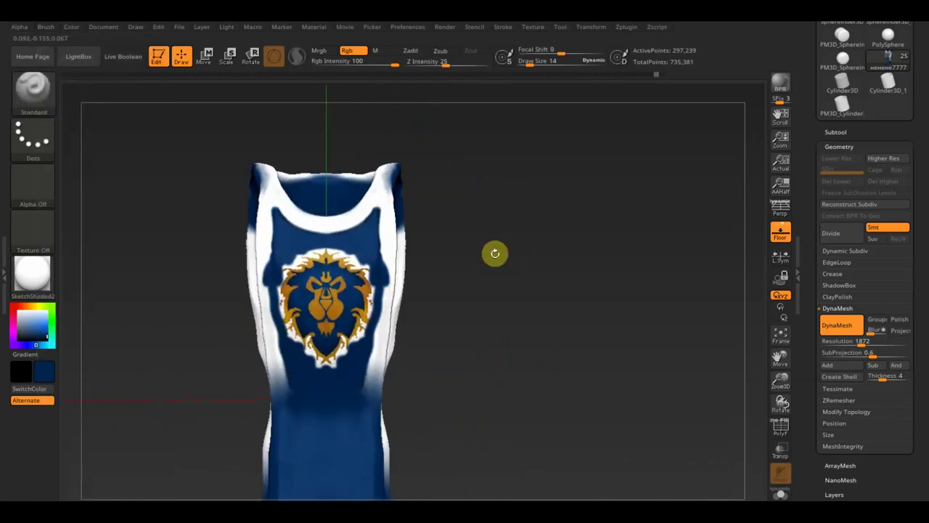
{"action": "scroll", "coordinate": [535, 324], "scroll_direction": "up", "scroll_amount": 3}
{"action": "scroll", "coordinate": [536, 323], "scroll_direction": "up", "scroll_amount": 2}
{"action": "left_click_drag", "start_coordinate": [525, 64], "coordinate": [484, 127]}
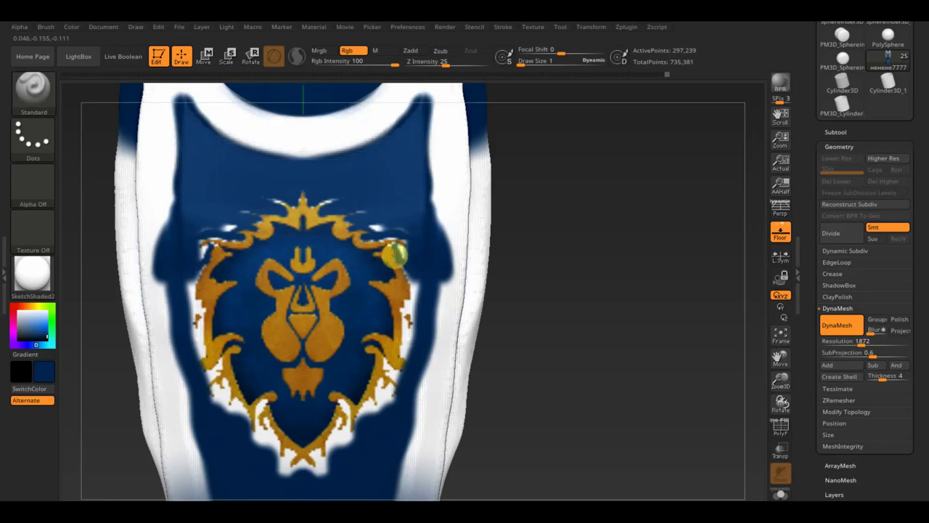
{"action": "left_click_drag", "start_coordinate": [407, 259], "coordinate": [408, 274]}
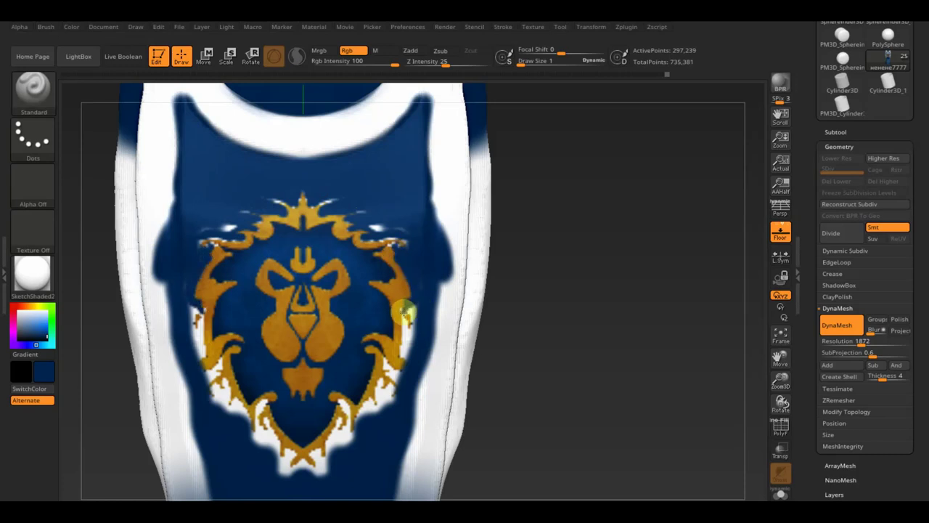
{"action": "left_click_drag", "start_coordinate": [413, 309], "coordinate": [391, 343]}
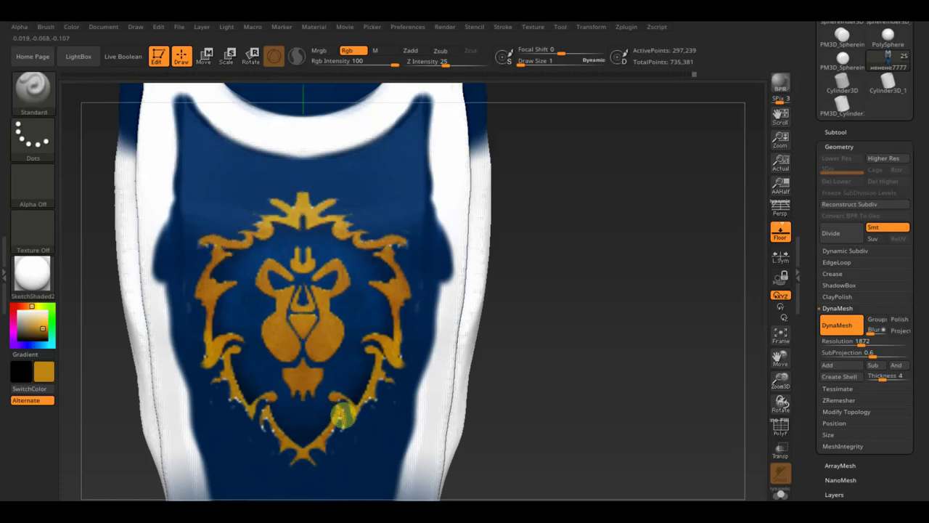
{"action": "key", "text": "c"}
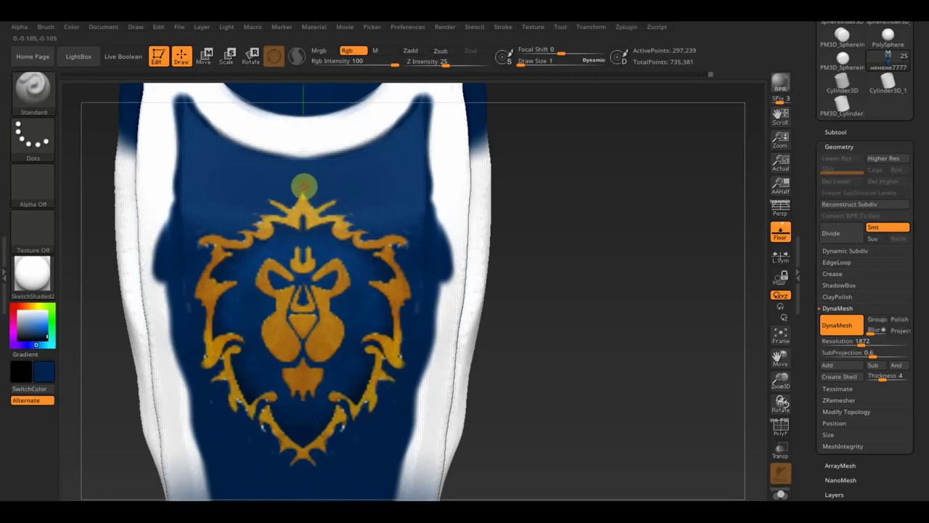
Step: Paint gold strips on both shoulder straps and trim their inner edges with blue
{"action": "key", "text": "c"}
{"action": "left_click_drag", "start_coordinate": [160, 218], "coordinate": [198, 169]}
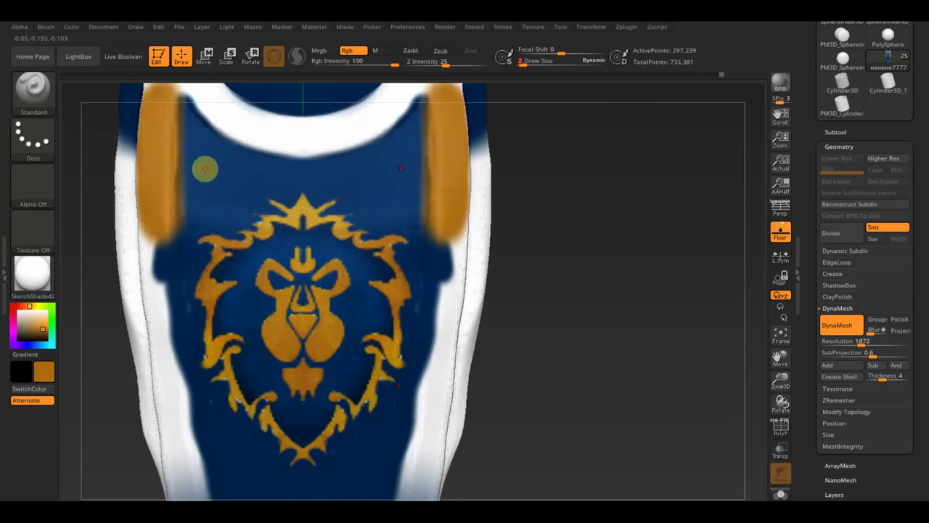
{"action": "key", "text": "c"}
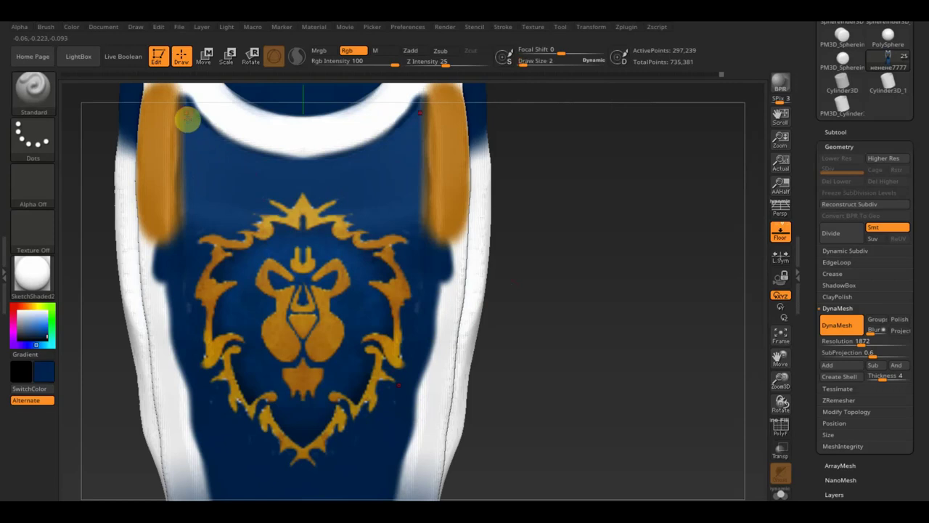
{"action": "left_click_drag", "start_coordinate": [184, 153], "coordinate": [183, 196]}
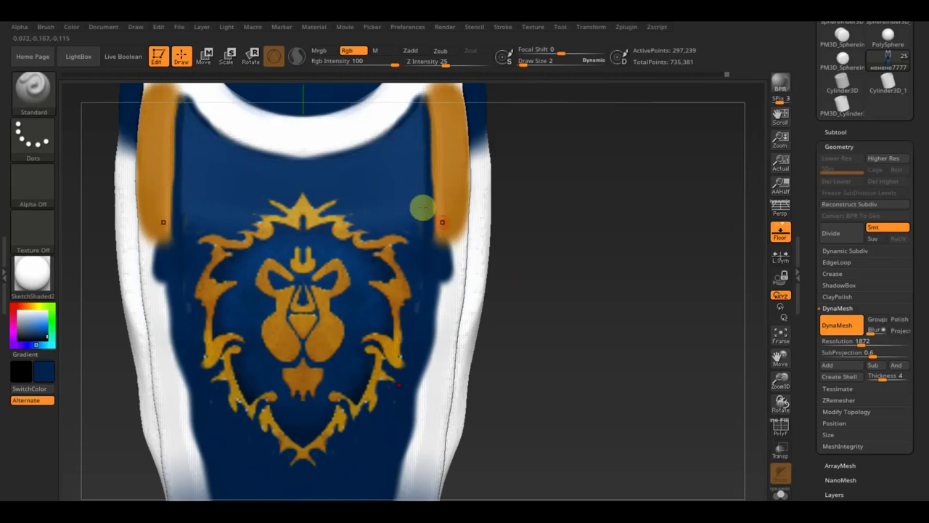
Step: Paint orange over the strap tops, a thick neckline band, and trim down both sides
{"action": "mouse_move", "coordinate": [500, 299]}
{"action": "left_mouse_down"}
{"action": "mouse_move", "coordinate": [501, 274]}
{"action": "mouse_move", "coordinate": [502, 369]}
{"action": "mouse_move", "coordinate": [438, 299]}
{"action": "left_mouse_up"}
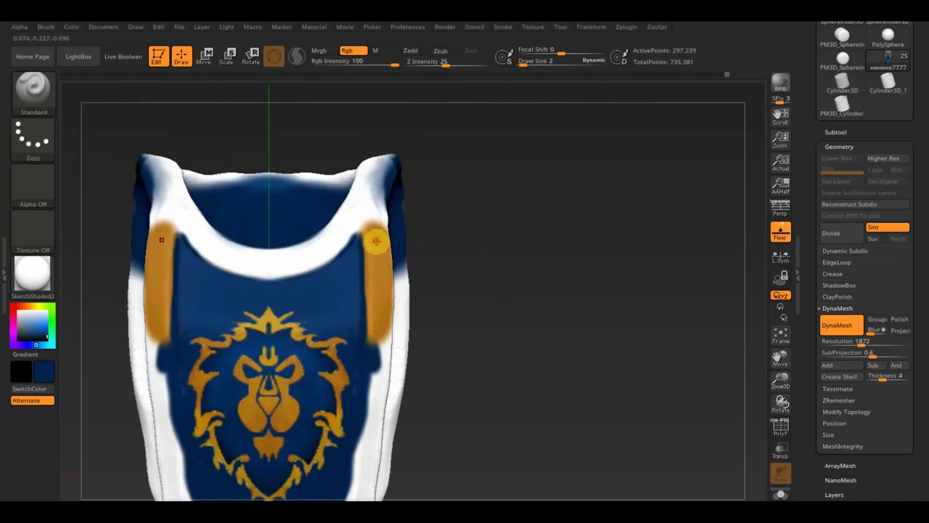
{"action": "key", "text": "c"}
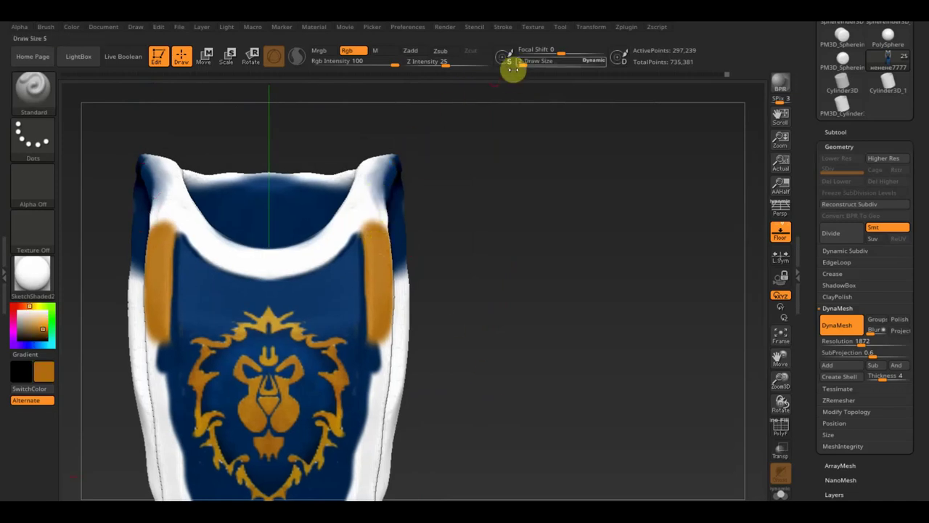
{"action": "left_click_drag", "start_coordinate": [379, 157], "coordinate": [374, 236]}
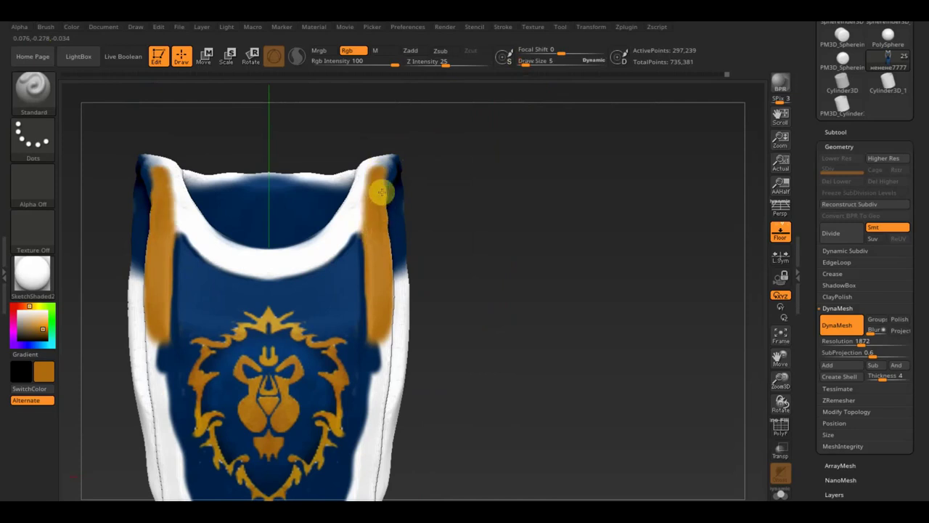
{"action": "mouse_move", "coordinate": [390, 150]}
{"action": "left_mouse_down"}
{"action": "mouse_move", "coordinate": [344, 228]}
{"action": "mouse_move", "coordinate": [317, 251]}
{"action": "left_mouse_up"}
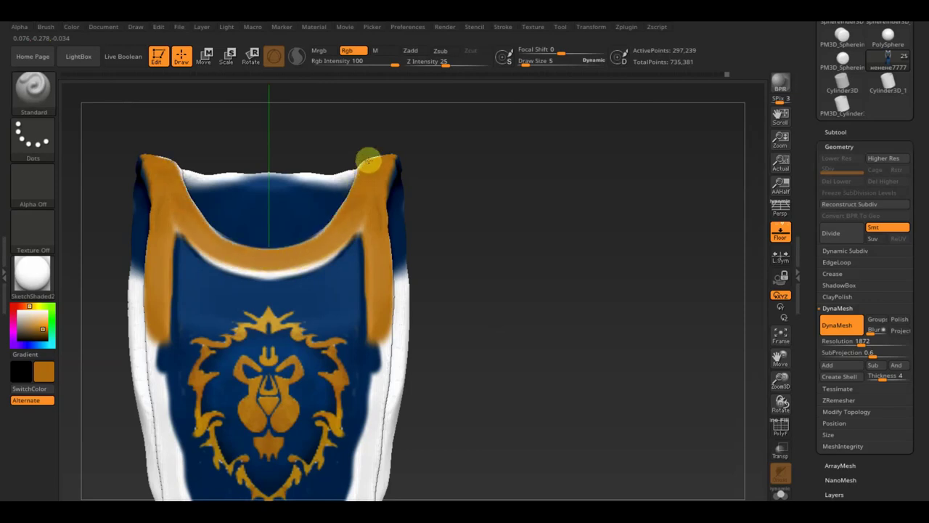
{"action": "mouse_move", "coordinate": [363, 214]}
{"action": "left_mouse_down"}
{"action": "mouse_move", "coordinate": [210, 245]}
{"action": "mouse_move", "coordinate": [197, 208]}
{"action": "left_mouse_up"}
{"action": "left_click_drag", "start_coordinate": [449, 352], "coordinate": [449, 181], "text": "alt"}
{"action": "left_click_drag", "start_coordinate": [374, 152], "coordinate": [367, 407]}
{"action": "left_click_drag", "start_coordinate": [443, 239], "coordinate": [452, 87], "text": "alt"}
Step: Paint an orange V band along the hem and a stripe down the strap edge
{"action": "left_click_drag", "start_coordinate": [369, 276], "coordinate": [368, 342]}
{"action": "left_click_drag", "start_coordinate": [465, 363], "coordinate": [465, 182], "text": "alt"}
{"action": "mouse_move", "coordinate": [291, 476]}
{"action": "left_mouse_down"}
{"action": "mouse_move", "coordinate": [369, 431]}
{"action": "mouse_move", "coordinate": [342, 462]}
{"action": "left_mouse_up"}
{"action": "mouse_move", "coordinate": [372, 207]}
{"action": "left_mouse_down"}
{"action": "mouse_move", "coordinate": [376, 423]}
{"action": "mouse_move", "coordinate": [371, 215]}
{"action": "left_mouse_up"}
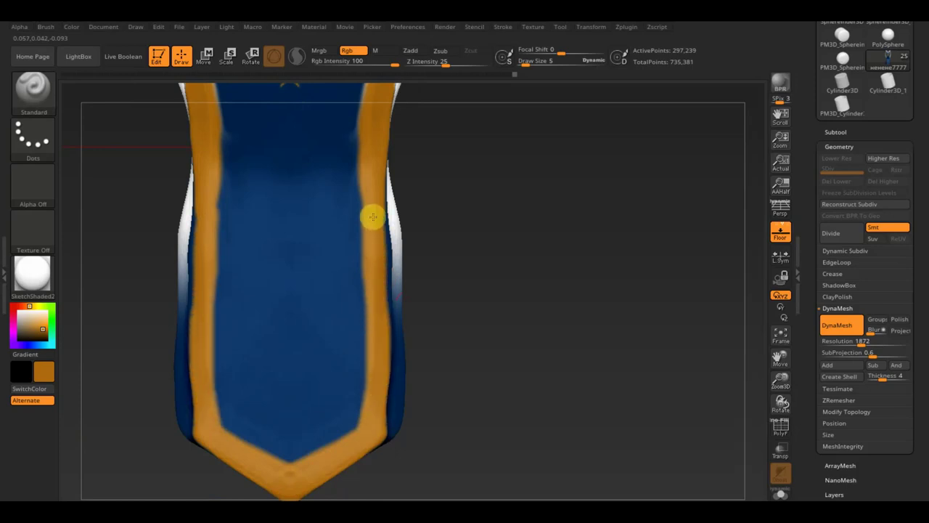
{"action": "right_click_drag", "start_coordinate": [371, 215], "coordinate": [382, 185]}
{"action": "mouse_move", "coordinate": [405, 137]}
{"action": "left_mouse_down"}
{"action": "mouse_move", "coordinate": [375, 255]}
{"action": "mouse_move", "coordinate": [367, 480]}
{"action": "left_mouse_up"}
Step: Add the orange stripe along the lower edge and down the left side
{"action": "mouse_move", "coordinate": [368, 479]}
{"action": "right_mouse_down"}
{"action": "mouse_move", "coordinate": [386, 94]}
{"action": "mouse_move", "coordinate": [395, 306]}
{"action": "right_mouse_up"}
{"action": "mouse_move", "coordinate": [395, 306]}
{"action": "left_mouse_down"}
{"action": "mouse_move", "coordinate": [479, 460]}
{"action": "mouse_move", "coordinate": [409, 404]}
{"action": "mouse_move", "coordinate": [400, 202]}
{"action": "left_mouse_up"}
{"action": "right_click_drag", "start_coordinate": [400, 201], "coordinate": [330, 270]}
{"action": "mouse_move", "coordinate": [331, 270]}
{"action": "left_mouse_down"}
{"action": "mouse_move", "coordinate": [349, 260]}
{"action": "mouse_move", "coordinate": [373, 369]}
{"action": "left_mouse_up"}
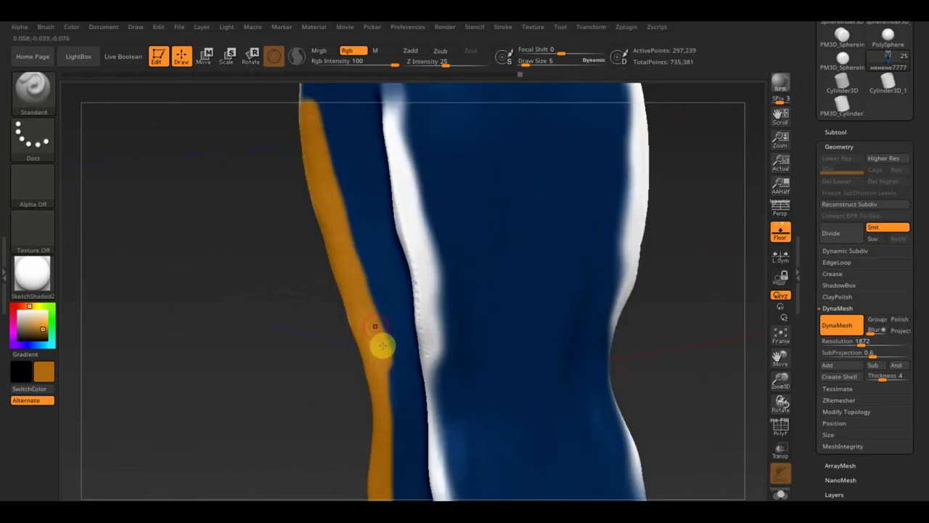
{"action": "right_click_drag", "start_coordinate": [373, 369], "coordinate": [365, 259]}
{"action": "left_click_drag", "start_coordinate": [365, 259], "coordinate": [365, 302]}
Step: Cover a stray orange stripe with blue, then paint orange around the opening's rim and strap edges
{"action": "key", "text": "v"}
{"action": "left_click_drag", "start_coordinate": [373, 235], "coordinate": [385, 220]}
{"action": "mouse_move", "coordinate": [384, 220]}
{"action": "right_mouse_down"}
{"action": "mouse_move", "coordinate": [654, 254]}
{"action": "mouse_move", "coordinate": [341, 164]}
{"action": "right_mouse_up"}
{"action": "key", "text": "v"}
{"action": "mouse_move", "coordinate": [340, 164]}
{"action": "left_mouse_down"}
{"action": "mouse_move", "coordinate": [560, 141]}
{"action": "mouse_move", "coordinate": [545, 210]}
{"action": "mouse_move", "coordinate": [521, 259]}
{"action": "mouse_move", "coordinate": [359, 252]}
{"action": "mouse_move", "coordinate": [384, 375]}
{"action": "left_mouse_up"}
{"action": "mouse_move", "coordinate": [384, 375]}
{"action": "right_mouse_down"}
{"action": "mouse_move", "coordinate": [649, 301]}
{"action": "mouse_move", "coordinate": [617, 240]}
{"action": "right_mouse_up"}
Step: At brush size 6, paint orange down both sides and along the pointed bottom edges
{"action": "left_click_drag", "start_coordinate": [527, 61], "coordinate": [531, 61]}
{"action": "mouse_move", "coordinate": [517, 116]}
{"action": "left_mouse_down"}
{"action": "mouse_move", "coordinate": [508, 384]}
{"action": "mouse_move", "coordinate": [540, 222]}
{"action": "mouse_move", "coordinate": [498, 487]}
{"action": "left_mouse_up"}
{"action": "mouse_move", "coordinate": [498, 488]}
{"action": "right_mouse_down"}
{"action": "mouse_move", "coordinate": [482, 360]}
{"action": "mouse_move", "coordinate": [533, 225]}
{"action": "right_mouse_up"}
{"action": "mouse_move", "coordinate": [533, 226]}
{"action": "left_mouse_down"}
{"action": "mouse_move", "coordinate": [342, 421]}
{"action": "mouse_move", "coordinate": [448, 316]}
{"action": "left_mouse_up"}
{"action": "right_click_drag", "start_coordinate": [448, 315], "coordinate": [451, 340]}
Step: Inspect the back, lion emblem and pointed panel bottoms, swapping between blue and gold colours
{"action": "left_click_drag", "start_coordinate": [628, 147], "coordinate": [612, 406]}
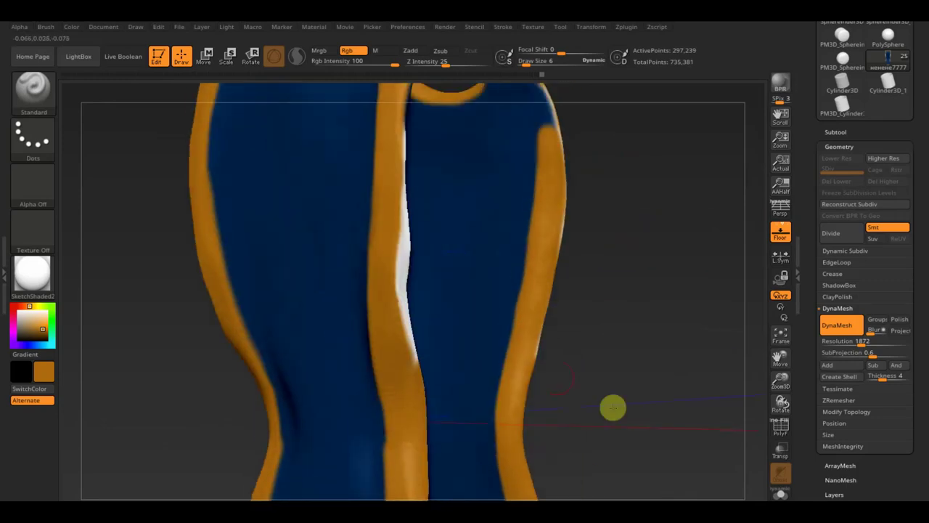
{"action": "mouse_move", "coordinate": [410, 257]}
{"action": "right_mouse_down"}
{"action": "mouse_move", "coordinate": [437, 254]}
{"action": "mouse_move", "coordinate": [460, 286]}
{"action": "mouse_move", "coordinate": [367, 220]}
{"action": "right_mouse_up"}
{"action": "mouse_move", "coordinate": [500, 372]}
{"action": "right_mouse_down"}
{"action": "mouse_move", "coordinate": [392, 210]}
{"action": "mouse_move", "coordinate": [559, 380]}
{"action": "right_mouse_up"}
{"action": "right_click_drag", "start_coordinate": [472, 326], "coordinate": [454, 411]}
{"action": "key", "text": "c"}
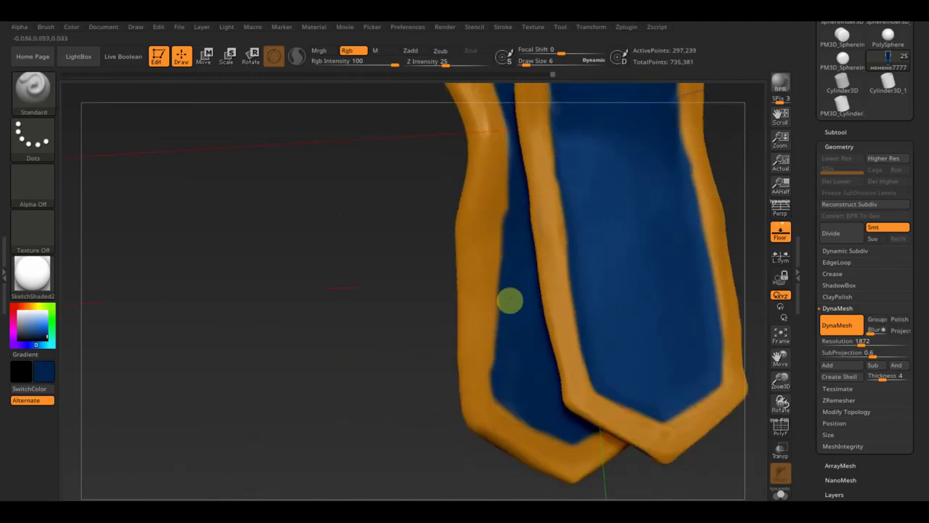
{"action": "right_click_drag", "start_coordinate": [507, 98], "coordinate": [487, 273]}
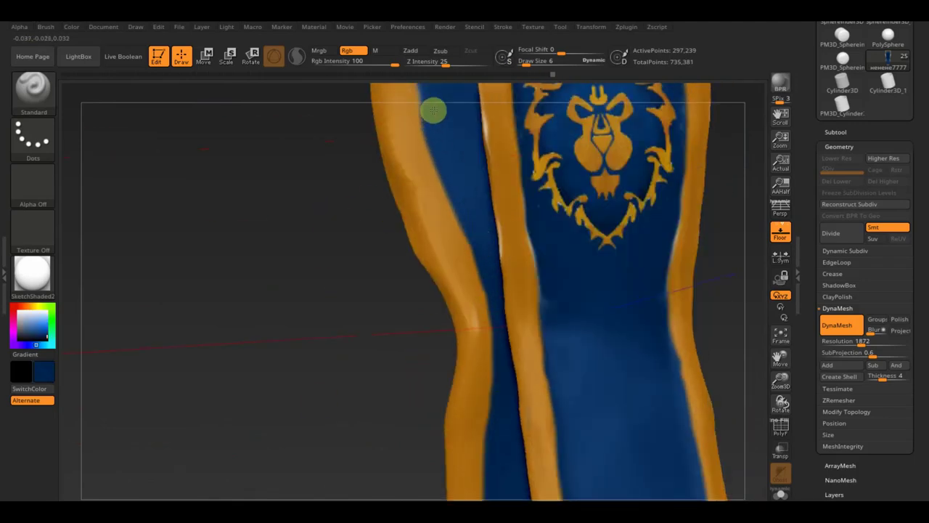
{"action": "right_click_drag", "start_coordinate": [433, 108], "coordinate": [413, 328]}
{"action": "key", "text": "c"}
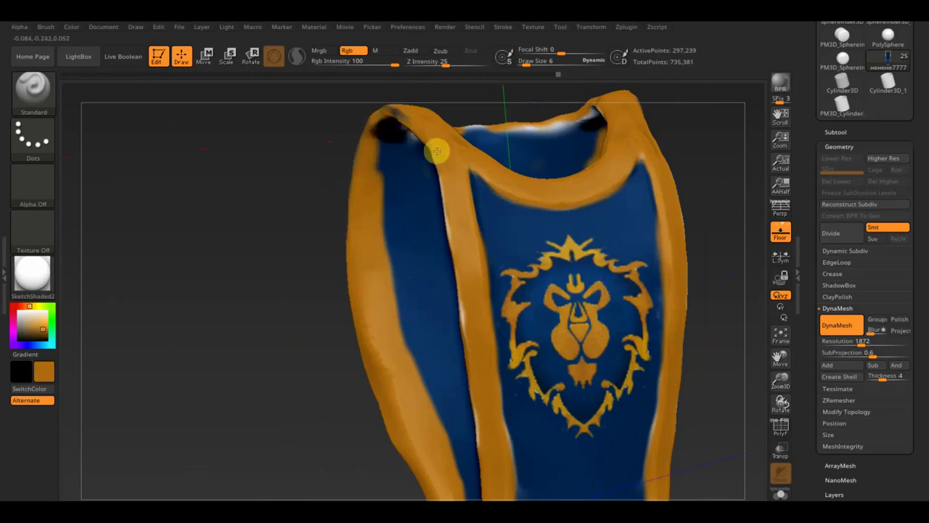
Step: Extend the blue paint at the strap loop junction, checking it from several angles
{"action": "right_click_drag", "start_coordinate": [296, 249], "coordinate": [421, 173]}
{"action": "mouse_move", "coordinate": [450, 135]}
{"action": "right_mouse_down"}
{"action": "mouse_move", "coordinate": [566, 197]}
{"action": "mouse_move", "coordinate": [233, 267]}
{"action": "mouse_move", "coordinate": [605, 220]}
{"action": "mouse_move", "coordinate": [545, 220]}
{"action": "mouse_move", "coordinate": [422, 276]}
{"action": "right_mouse_up"}
{"action": "right_click_drag", "start_coordinate": [474, 209], "coordinate": [424, 240]}
{"action": "mouse_move", "coordinate": [420, 244]}
{"action": "left_mouse_down"}
{"action": "mouse_move", "coordinate": [440, 210]}
{"action": "mouse_move", "coordinate": [415, 228]}
{"action": "left_mouse_up"}
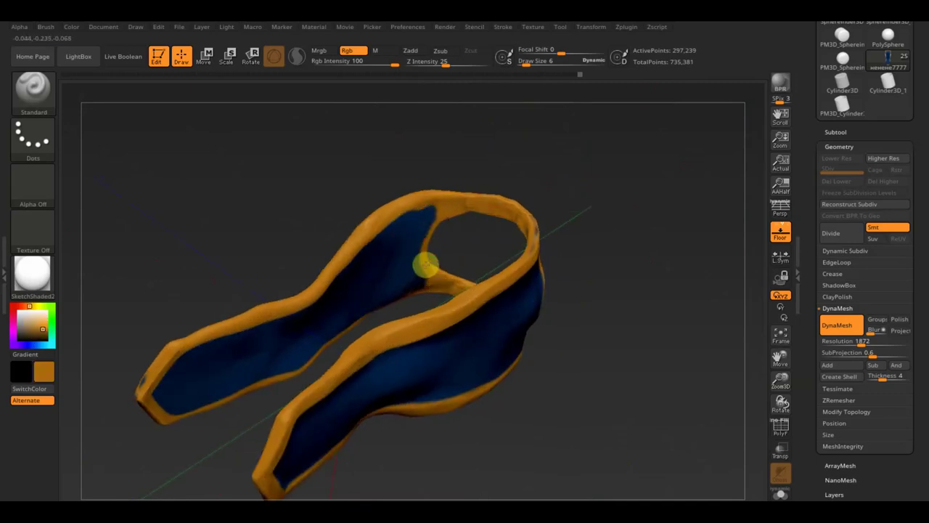
{"action": "right_click_drag", "start_coordinate": [450, 201], "coordinate": [419, 286]}
{"action": "mouse_move", "coordinate": [507, 346]}
{"action": "right_mouse_down"}
{"action": "mouse_move", "coordinate": [636, 301]}
{"action": "mouse_move", "coordinate": [512, 346]}
{"action": "right_mouse_up"}
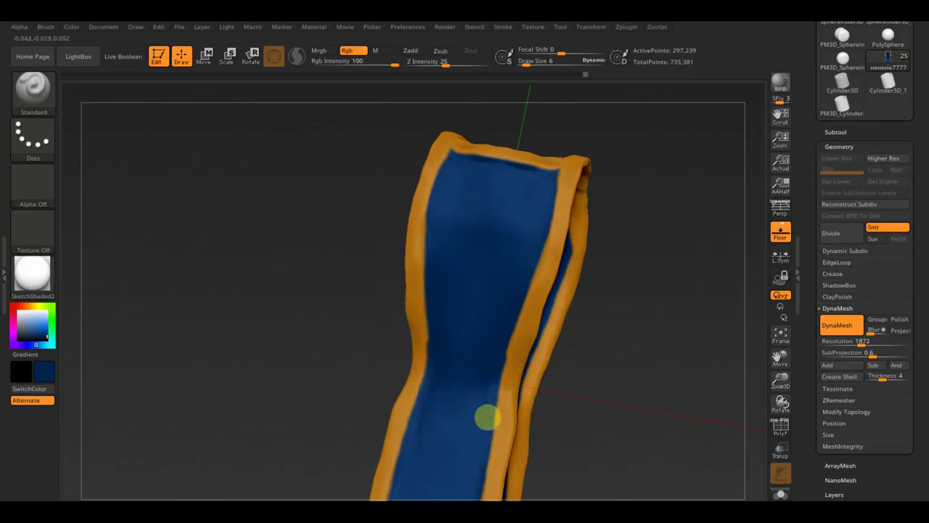
{"action": "right_click_drag", "start_coordinate": [488, 416], "coordinate": [615, 311]}
{"action": "mouse_move", "coordinate": [602, 237]}
{"action": "right_mouse_down"}
{"action": "mouse_move", "coordinate": [516, 269]}
{"action": "mouse_move", "coordinate": [475, 218]}
{"action": "right_mouse_up"}
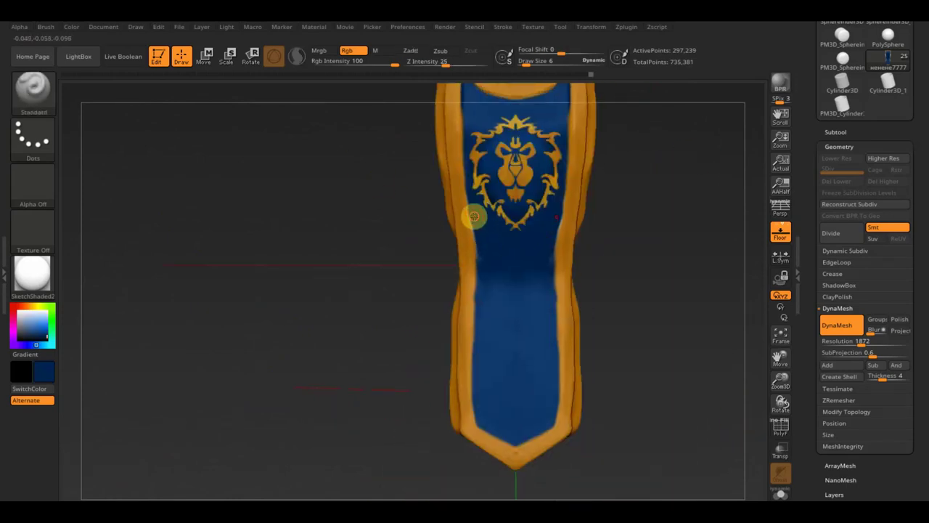
{"action": "mouse_move", "coordinate": [477, 358]}
{"action": "right_mouse_down"}
{"action": "mouse_move", "coordinate": [651, 272]}
{"action": "mouse_move", "coordinate": [627, 187]}
{"action": "mouse_move", "coordinate": [589, 290]}
{"action": "mouse_move", "coordinate": [594, 269]}
{"action": "right_mouse_up"}
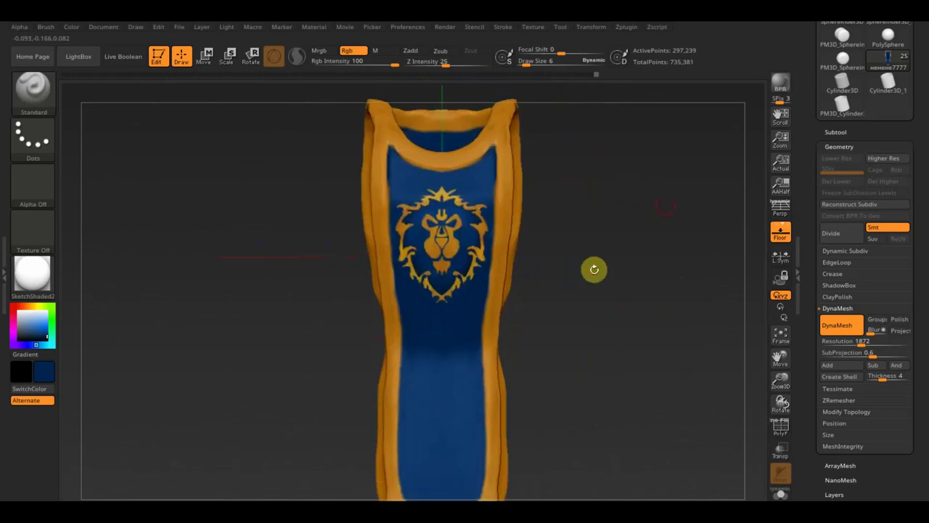
{"action": "left_click", "coordinate": [833, 130]}
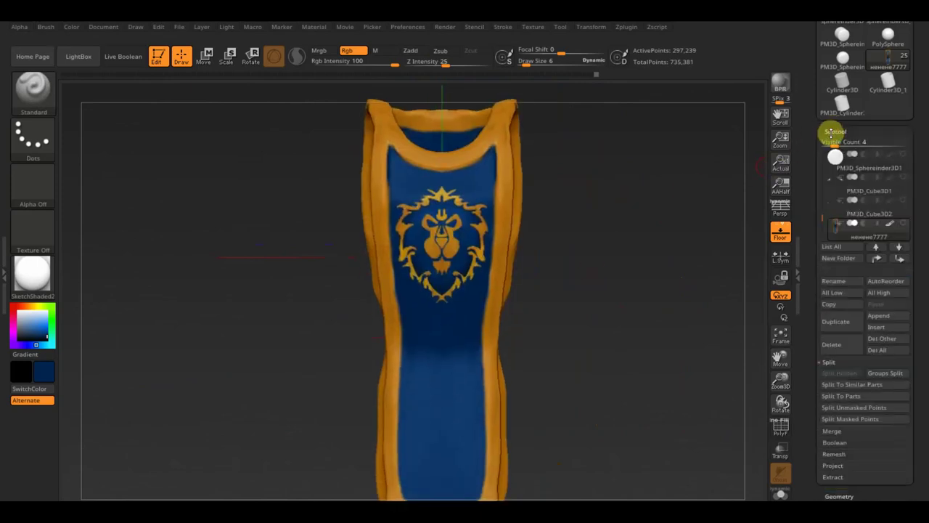
Step: Make all subtools visible, frame the full character front-on, and select the голова2 subtool
{"action": "left_click", "coordinate": [907, 223], "text": "shift"}
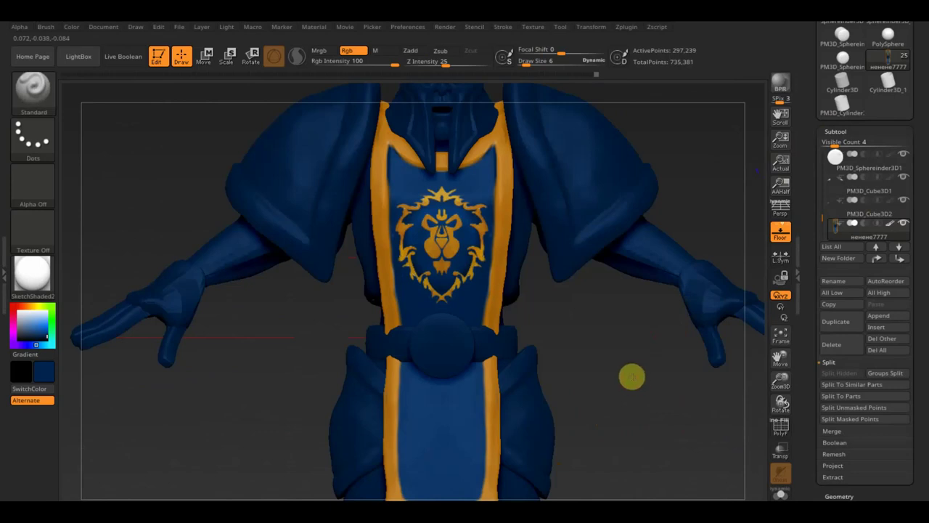
{"action": "key", "text": "f"}
{"action": "mouse_move", "coordinate": [626, 353]}
{"action": "right_mouse_down"}
{"action": "mouse_move", "coordinate": [601, 398]}
{"action": "mouse_move", "coordinate": [587, 385]}
{"action": "mouse_move", "coordinate": [571, 394]}
{"action": "mouse_move", "coordinate": [585, 359]}
{"action": "mouse_move", "coordinate": [558, 480]}
{"action": "right_mouse_up"}
{"action": "right_click_drag", "start_coordinate": [620, 234], "coordinate": [612, 288], "text": "alt"}
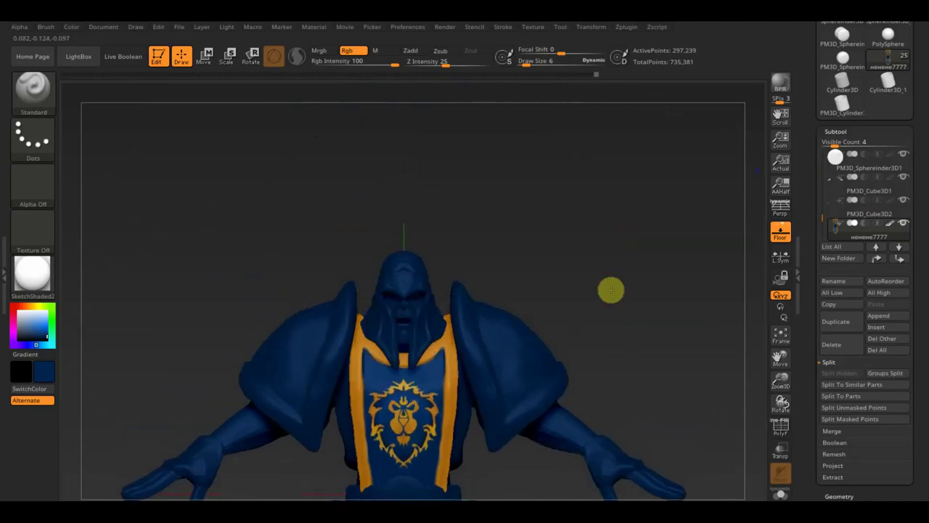
{"action": "key", "text": "shift"}
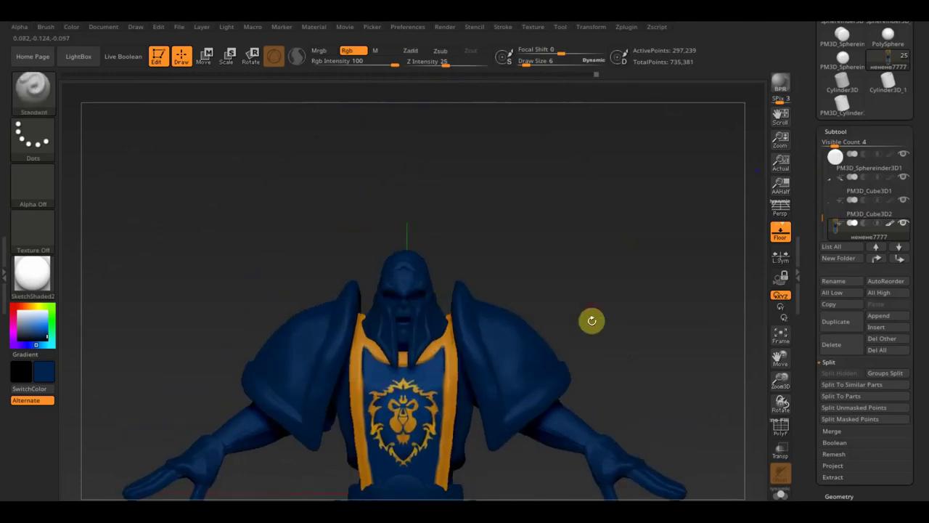
{"action": "left_click", "coordinate": [403, 334], "text": "alt"}
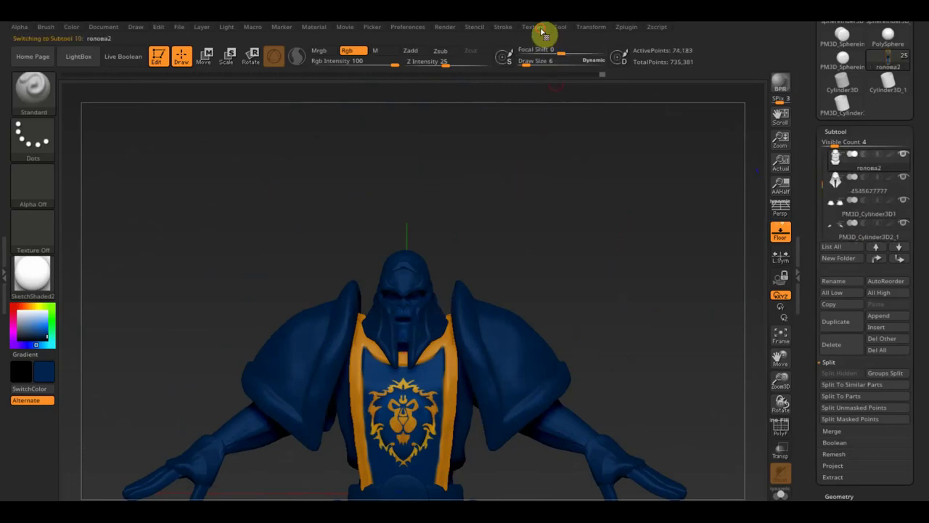
Step: Import loral-colour-chart-of-sixty-six-skin-tones from the ВСЕ для SculptGL folder as a texture
{"action": "left_click", "coordinate": [540, 29]}
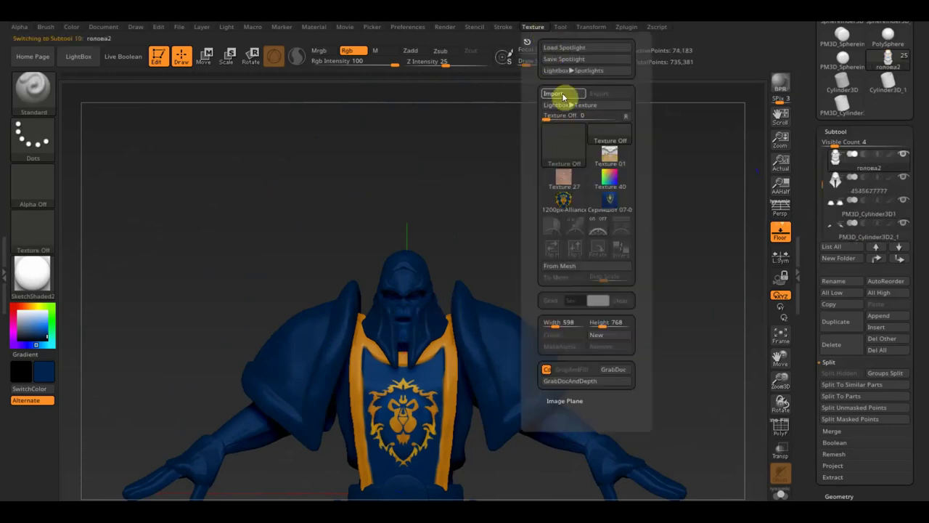
{"action": "left_click", "coordinate": [563, 97]}
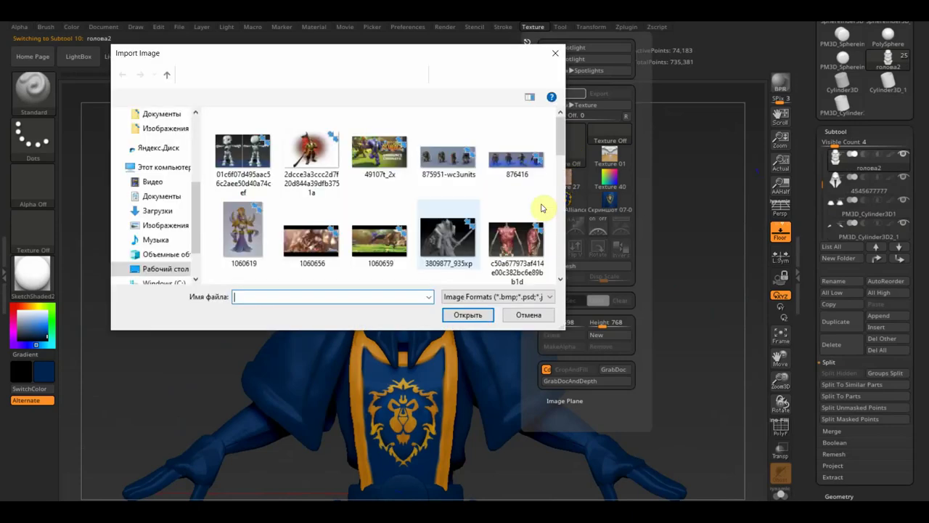
{"action": "left_click", "coordinate": [166, 269]}
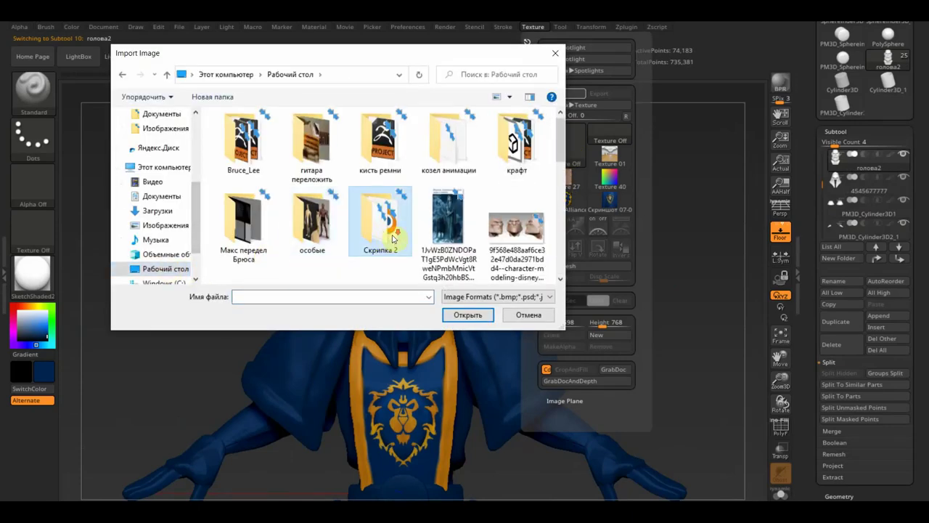
{"action": "scroll", "coordinate": [393, 238], "scroll_direction": "down", "scroll_amount": 3}
{"action": "scroll", "coordinate": [392, 218], "scroll_direction": "up", "scroll_amount": 3}
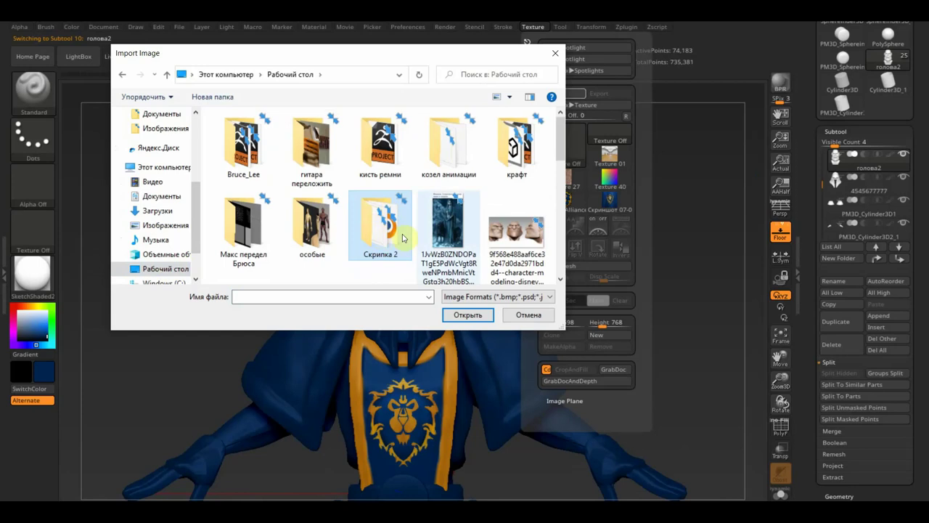
{"action": "scroll", "coordinate": [464, 218], "scroll_direction": "down", "scroll_amount": 2}
{"action": "scroll", "coordinate": [447, 232], "scroll_direction": "down", "scroll_amount": 3}
{"action": "scroll", "coordinate": [395, 233], "scroll_direction": "down", "scroll_amount": 3}
{"action": "scroll", "coordinate": [394, 233], "scroll_direction": "up", "scroll_amount": 3}
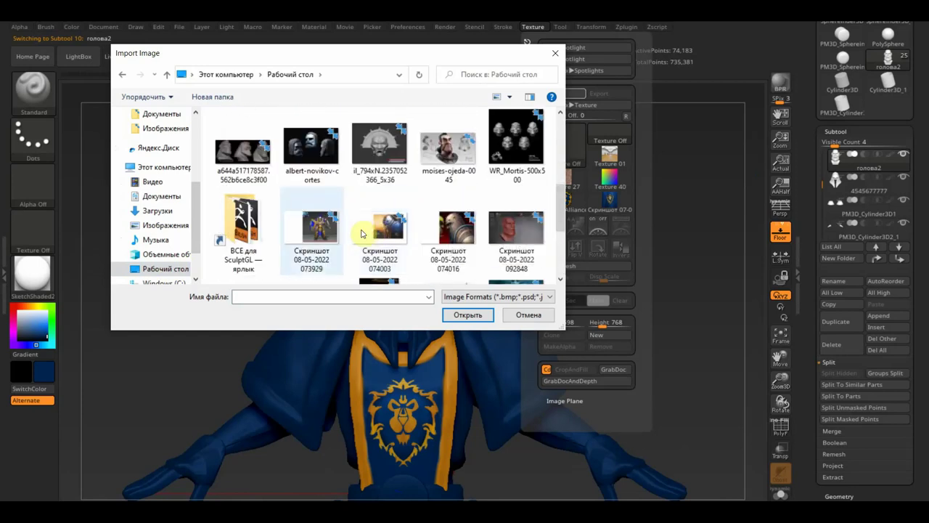
{"action": "double_click", "coordinate": [244, 229]}
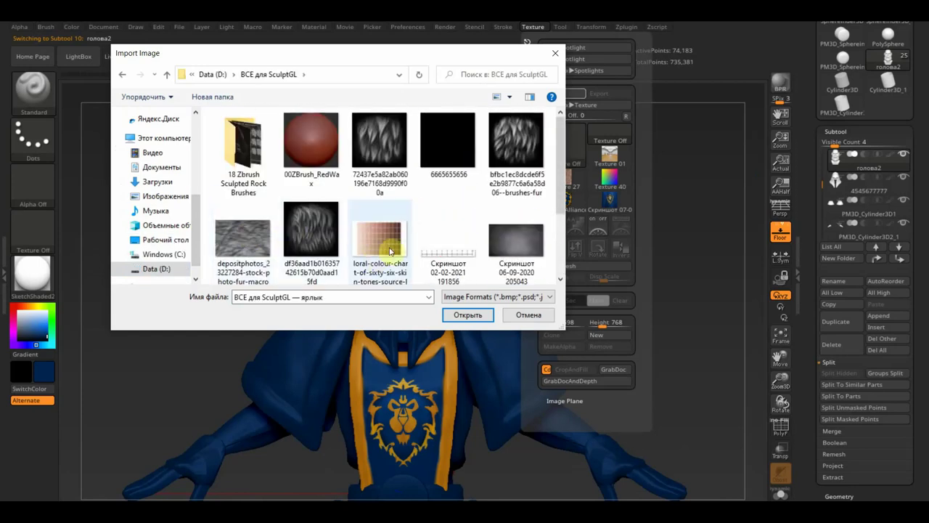
{"action": "double_click", "coordinate": [390, 250]}
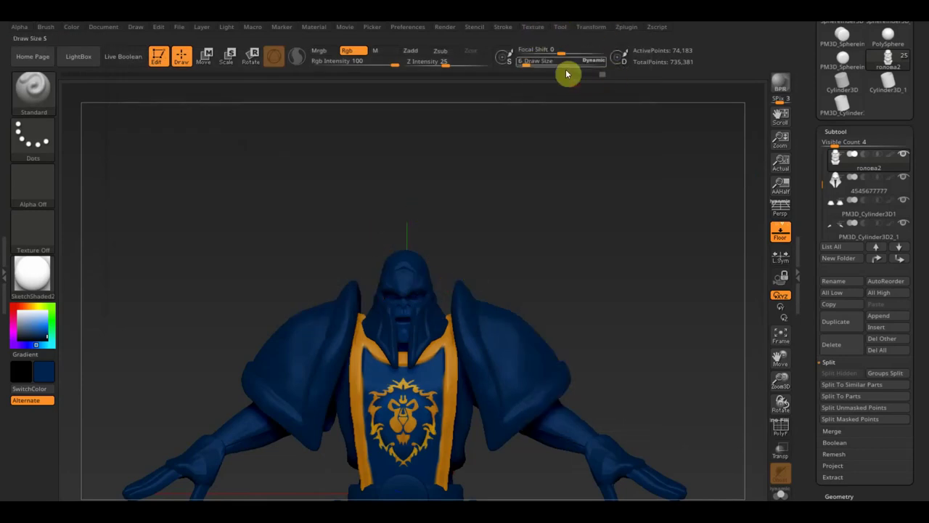
{"action": "left_click", "coordinate": [534, 29]}
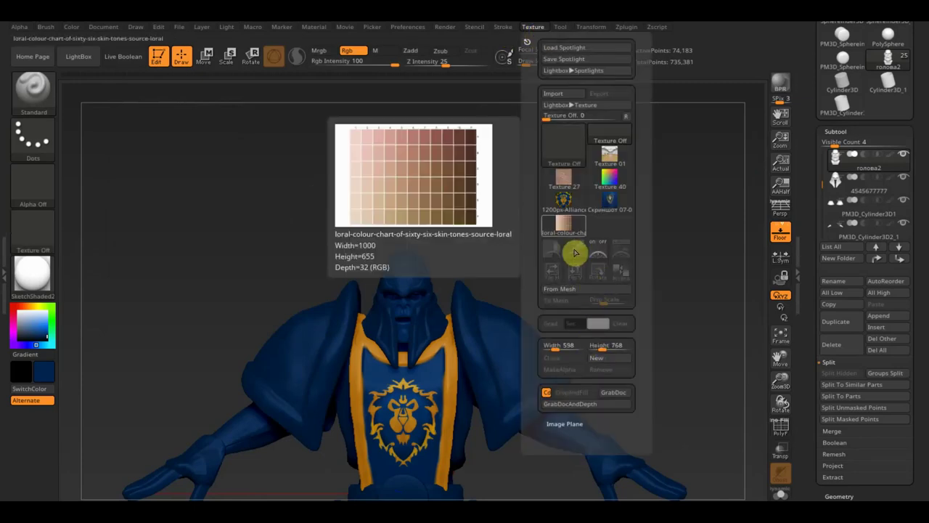
Step: Add the skin chart to Spotlight enlarged at full opacity, hide it, and sample a beige tone
{"action": "left_click", "coordinate": [564, 223]}
{"action": "left_click", "coordinate": [598, 248]}
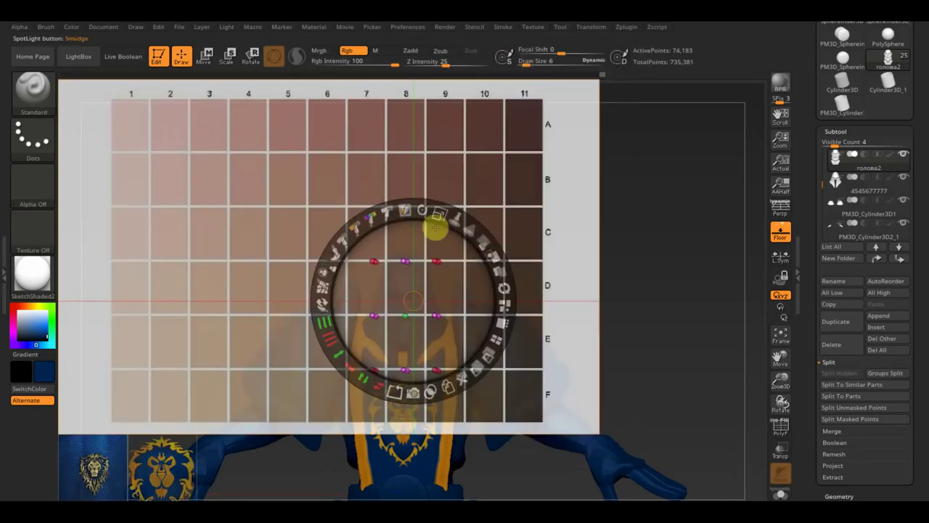
{"action": "mouse_move", "coordinate": [433, 212]}
{"action": "left_mouse_down"}
{"action": "mouse_move", "coordinate": [504, 344]}
{"action": "mouse_move", "coordinate": [571, 422]}
{"action": "mouse_move", "coordinate": [516, 421]}
{"action": "mouse_move", "coordinate": [489, 409]}
{"action": "mouse_move", "coordinate": [521, 409]}
{"action": "left_mouse_up"}
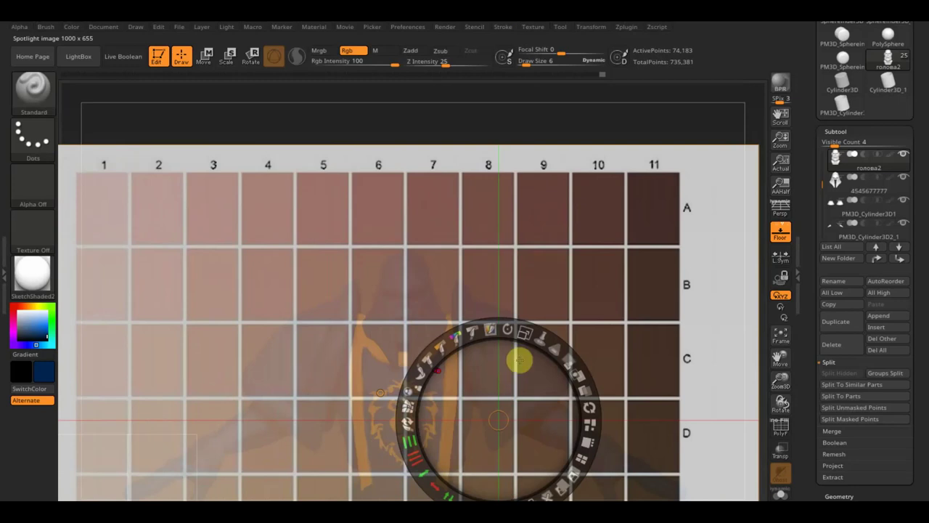
{"action": "left_click_drag", "start_coordinate": [570, 355], "coordinate": [587, 425]}
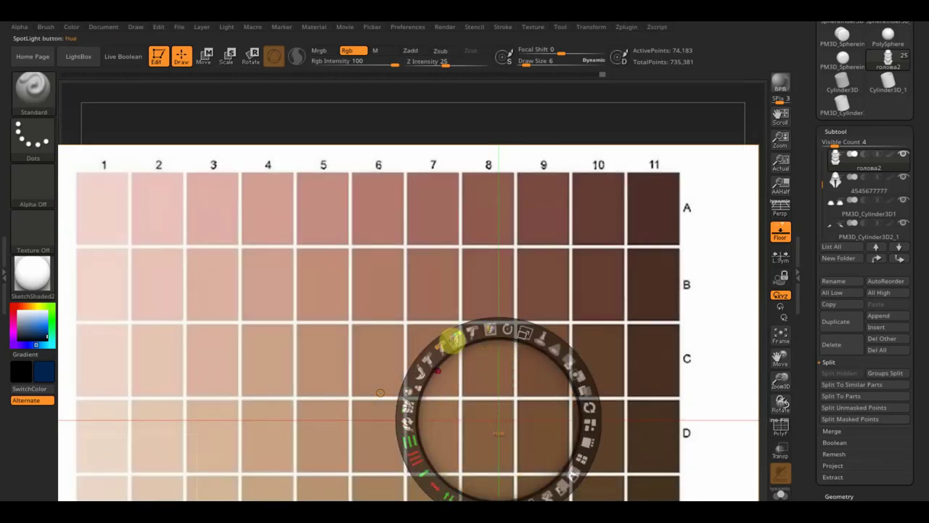
{"action": "key", "text": "z"}
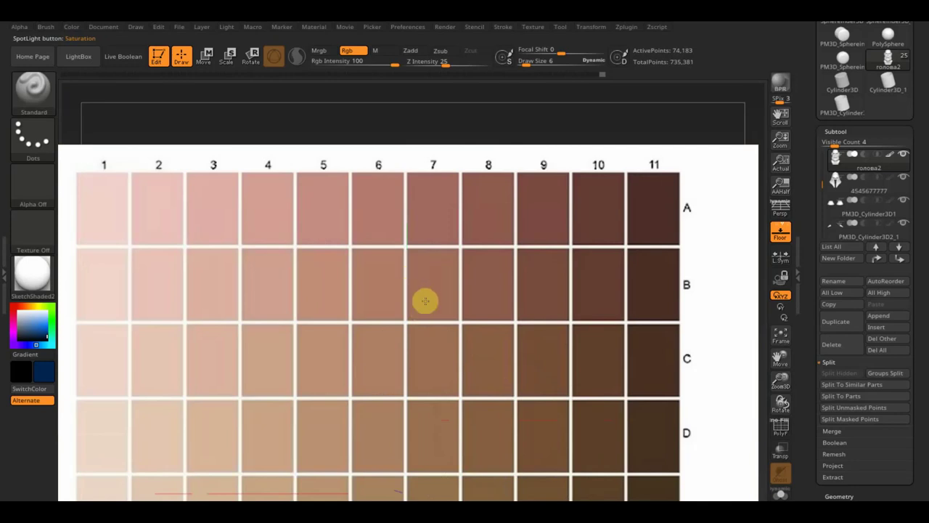
{"action": "key", "text": "shift+z"}
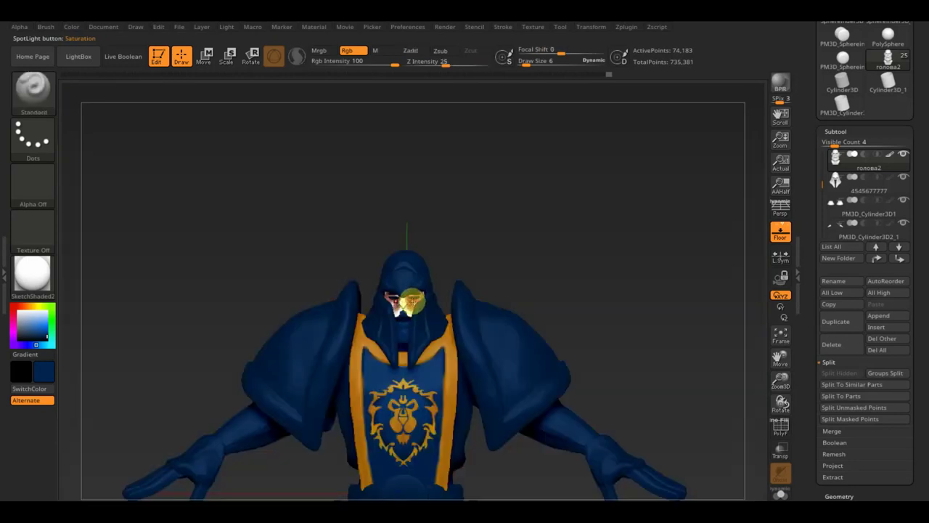
{"action": "key", "text": "c"}
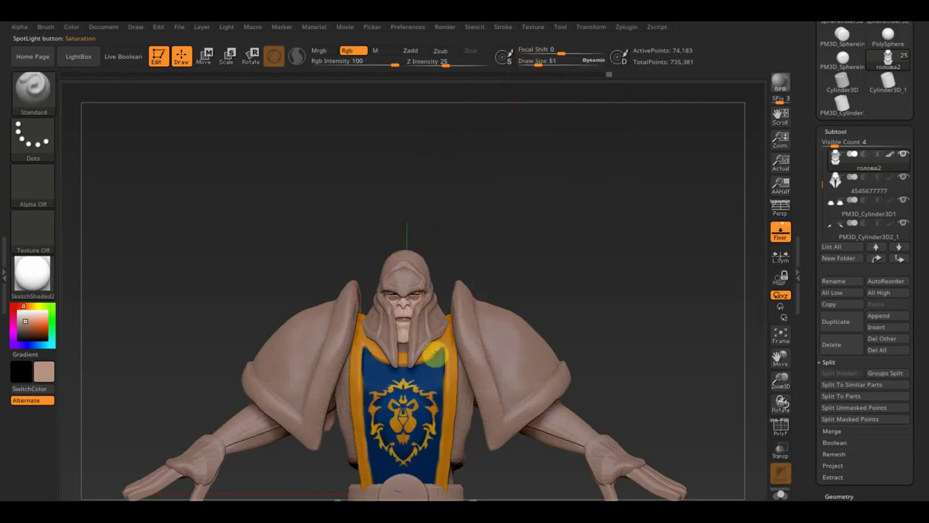
Step: Show the chart again, test its opacity, hide it, and make the dark reddish-brown the main colour
{"action": "key", "text": "shift+z"}
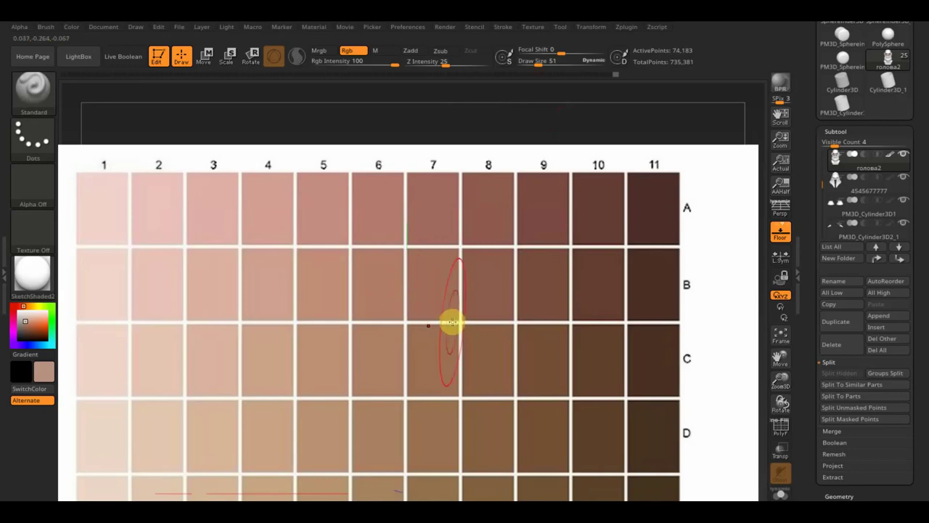
{"action": "key", "text": "z"}
{"action": "mouse_move", "coordinate": [566, 357]}
{"action": "left_mouse_down"}
{"action": "mouse_move", "coordinate": [528, 341]}
{"action": "mouse_move", "coordinate": [436, 367]}
{"action": "mouse_move", "coordinate": [421, 411]}
{"action": "left_mouse_up"}
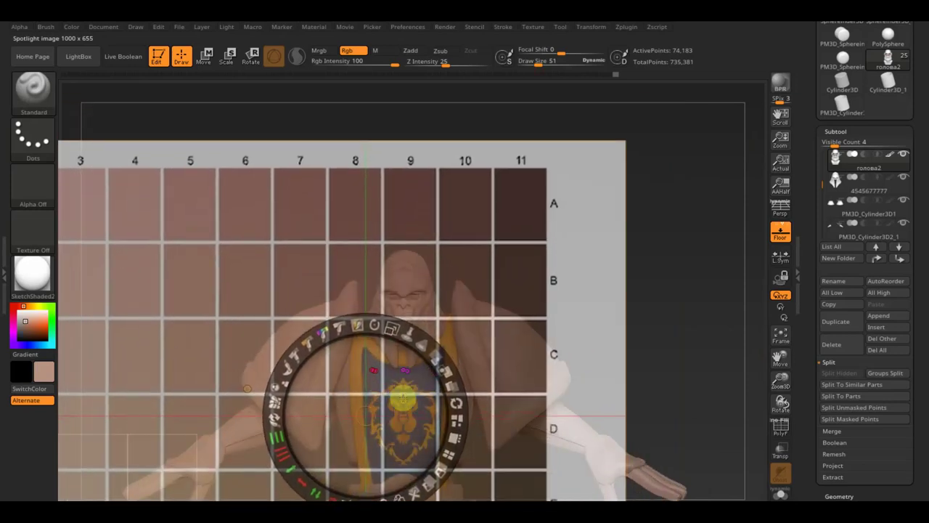
{"action": "mouse_move", "coordinate": [440, 342]}
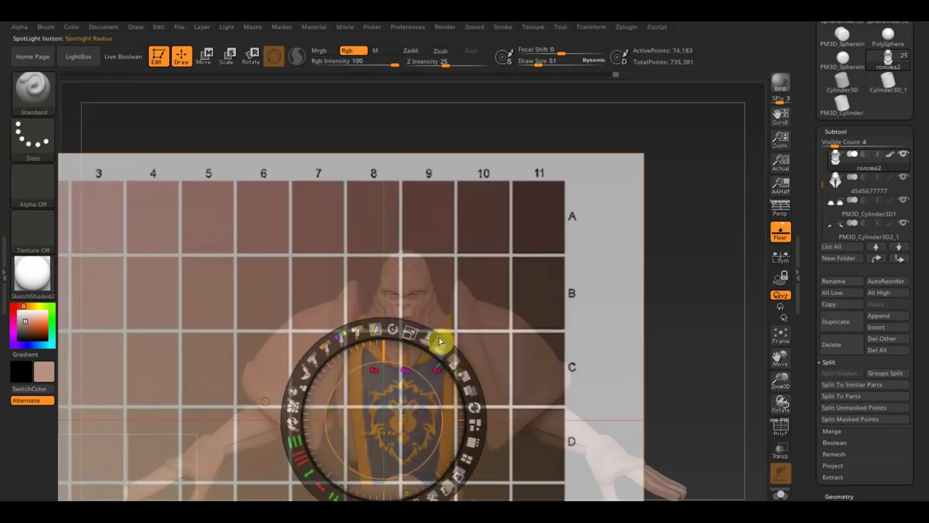
{"action": "left_click_drag", "start_coordinate": [439, 358], "coordinate": [464, 409]}
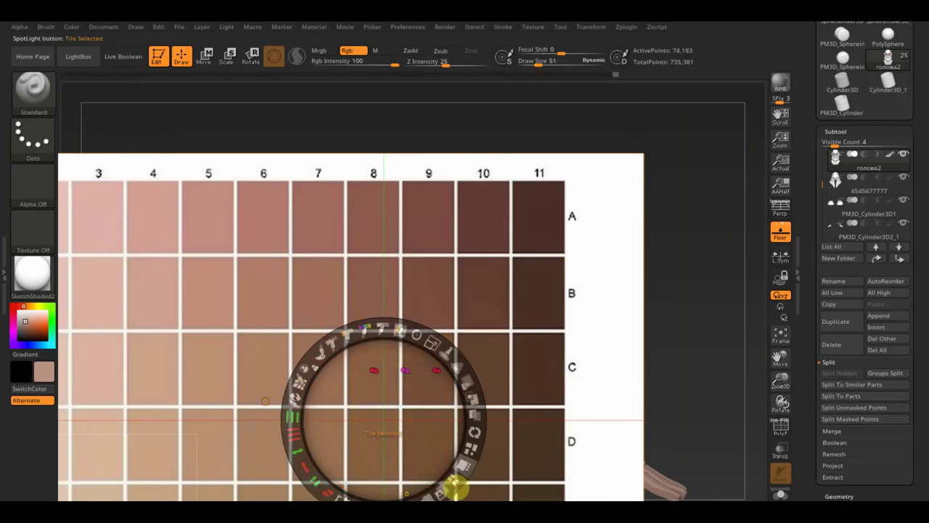
{"action": "key", "text": "shift+z"}
{"action": "key", "text": "shift+z"}
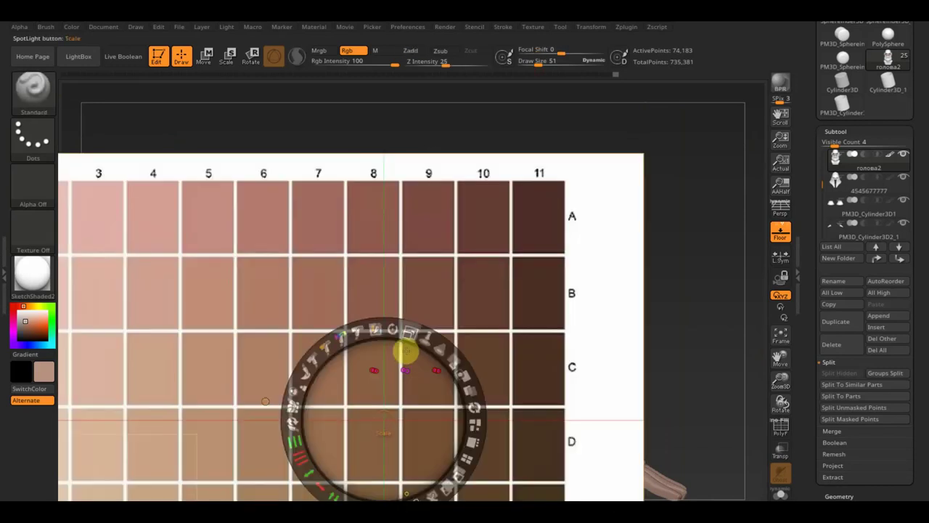
{"action": "key", "text": "z"}
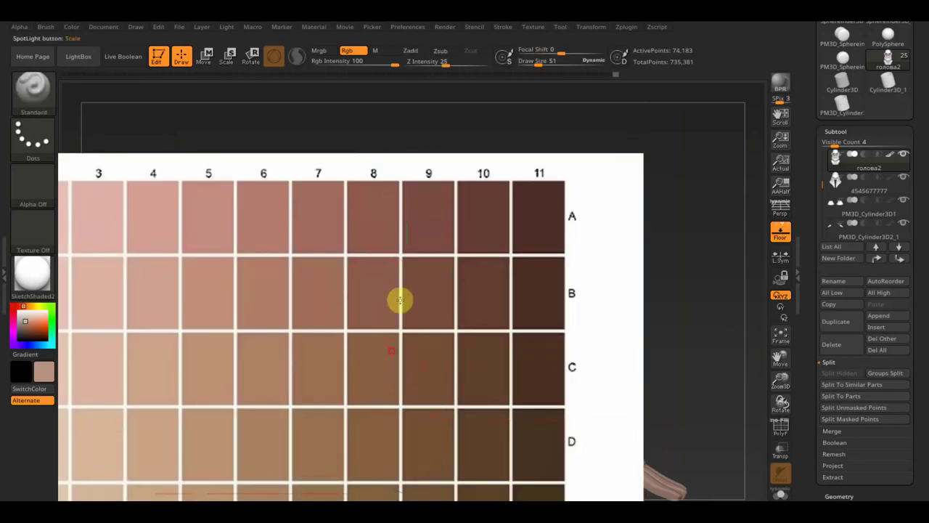
{"action": "key", "text": "shift+z"}
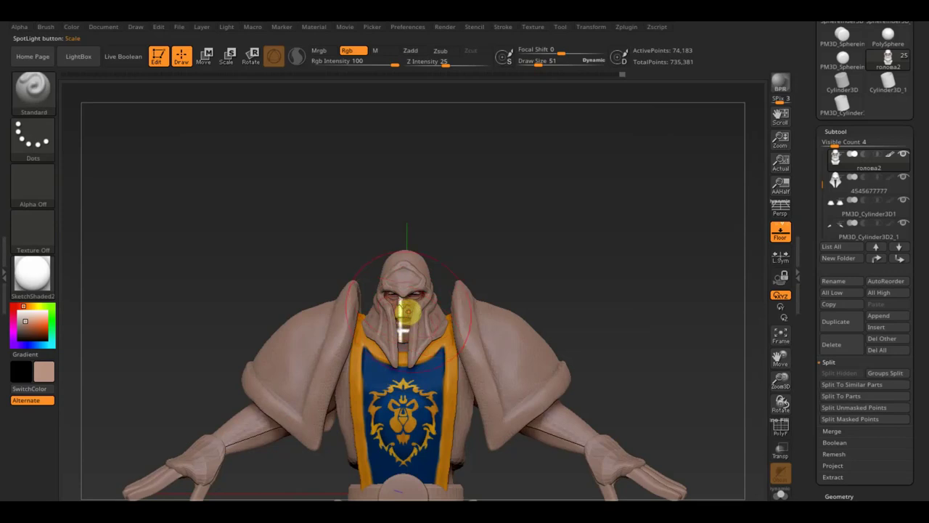
{"action": "key", "text": "c"}
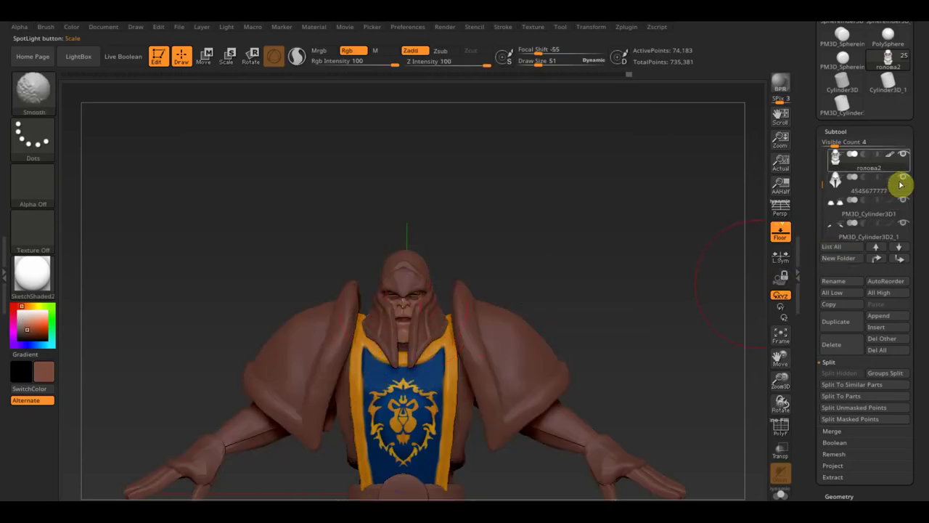
{"action": "left_click", "coordinate": [903, 154], "text": "shift"}
Step: DynaMesh the isolated head at resolution 2720 and check it from front and profile
{"action": "left_click_drag", "start_coordinate": [501, 276], "coordinate": [517, 311]}
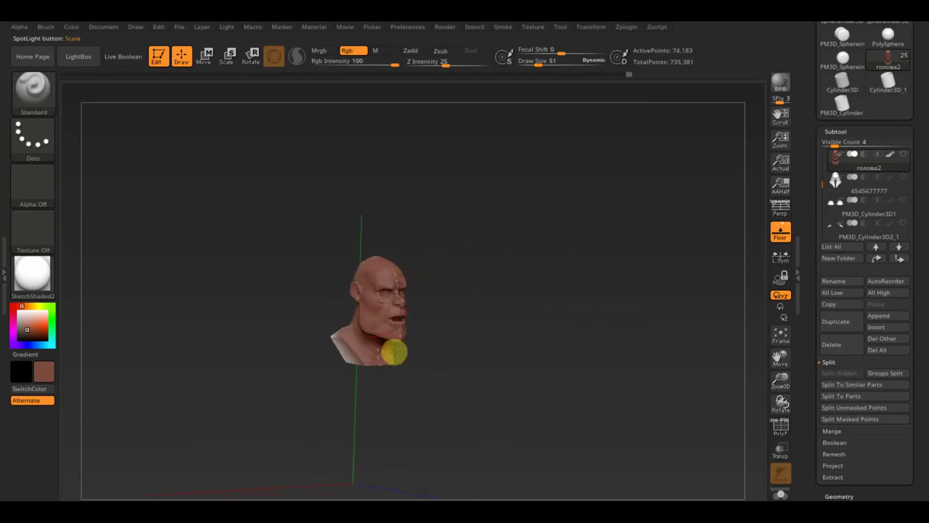
{"action": "left_click_drag", "start_coordinate": [454, 330], "coordinate": [450, 364]}
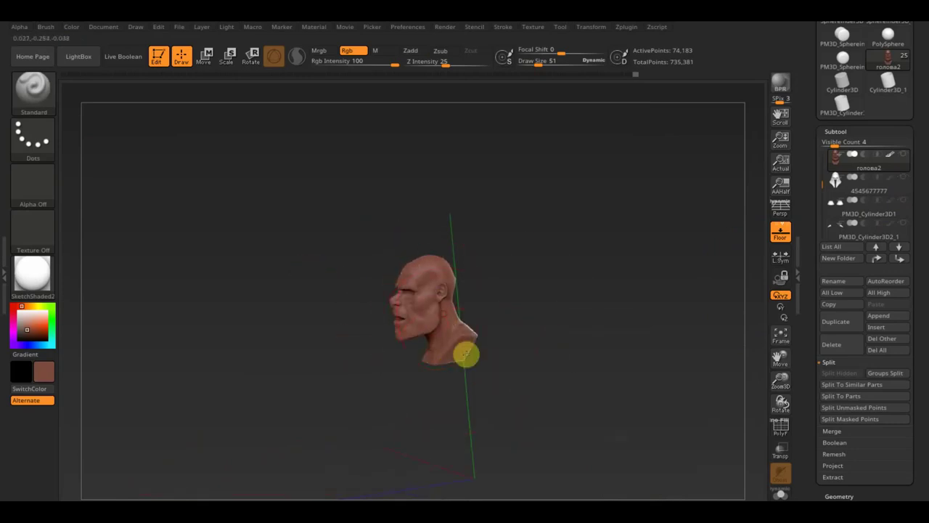
{"action": "left_click_drag", "start_coordinate": [515, 372], "coordinate": [592, 370]}
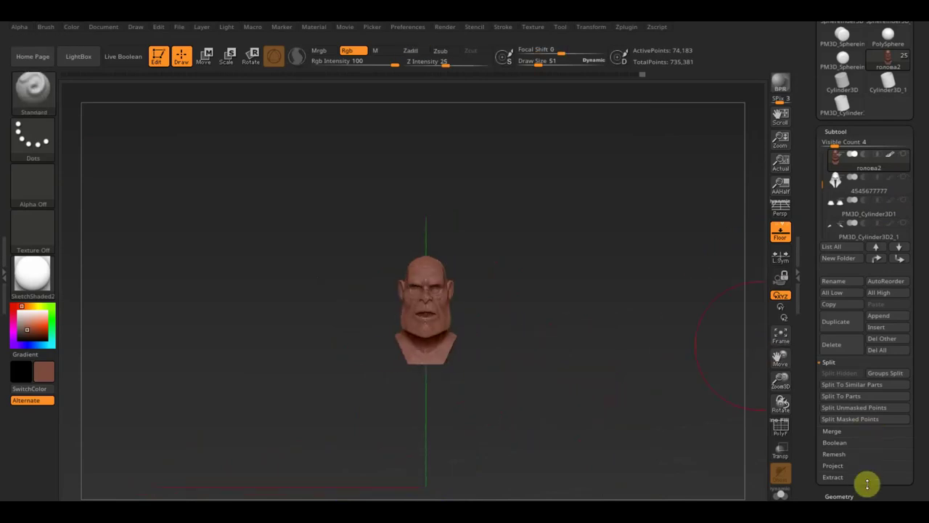
{"action": "left_click", "coordinate": [842, 496]}
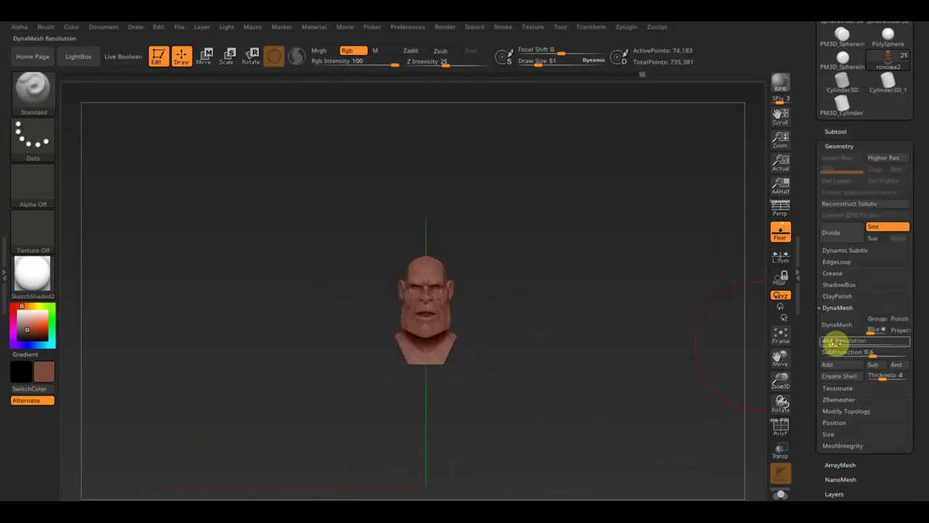
{"action": "left_click_drag", "start_coordinate": [876, 352], "coordinate": [879, 347]}
{"action": "left_click", "coordinate": [840, 325]}
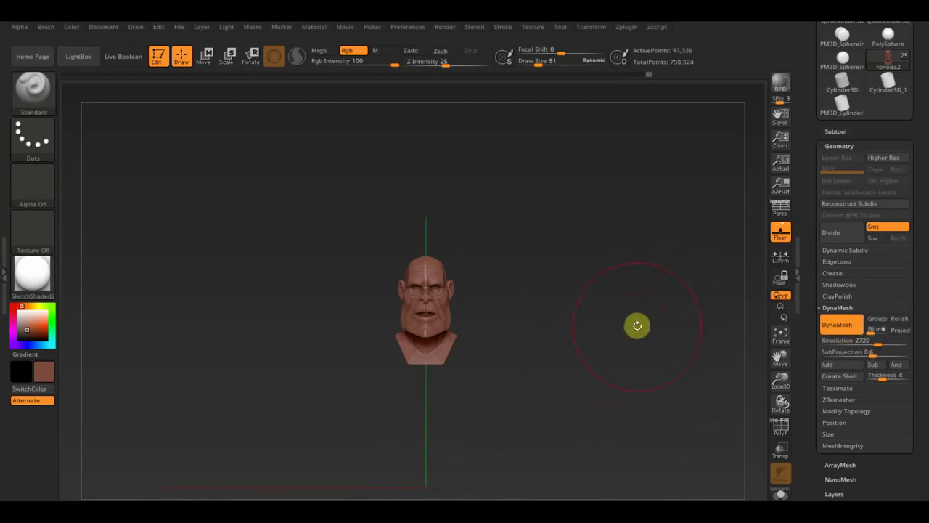
{"action": "key", "text": "f"}
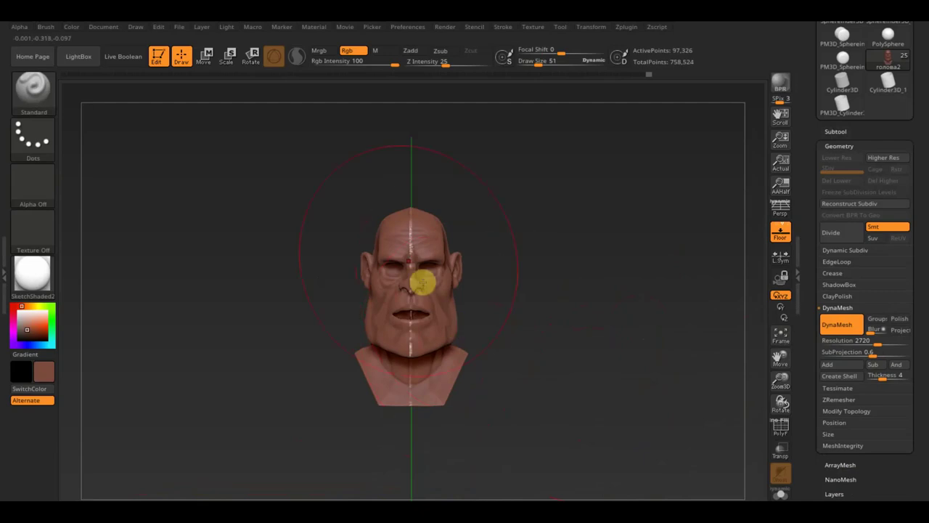
{"action": "mouse_move", "coordinate": [528, 334]}
{"action": "left_mouse_down"}
{"action": "mouse_move", "coordinate": [553, 332]}
{"action": "mouse_move", "coordinate": [321, 386]}
{"action": "left_mouse_up"}
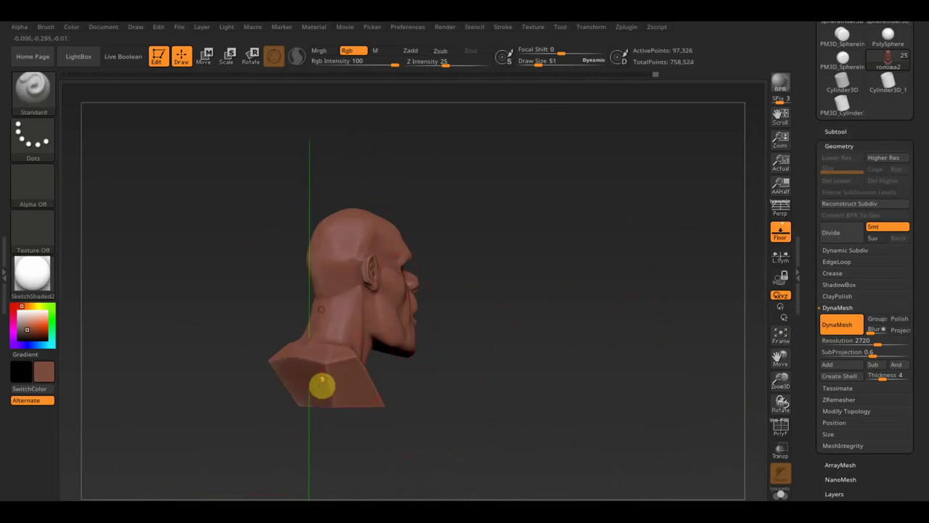
{"action": "mouse_move", "coordinate": [392, 395]}
{"action": "left_mouse_down"}
{"action": "mouse_move", "coordinate": [481, 429]}
{"action": "mouse_move", "coordinate": [527, 401]}
{"action": "left_mouse_up"}
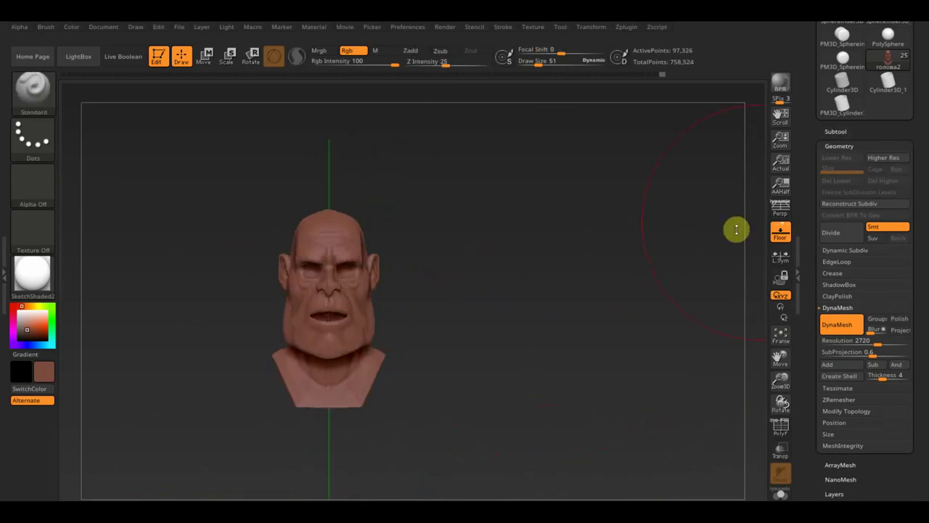
{"action": "left_click", "coordinate": [835, 131]}
{"action": "mouse_move", "coordinate": [886, 157]}
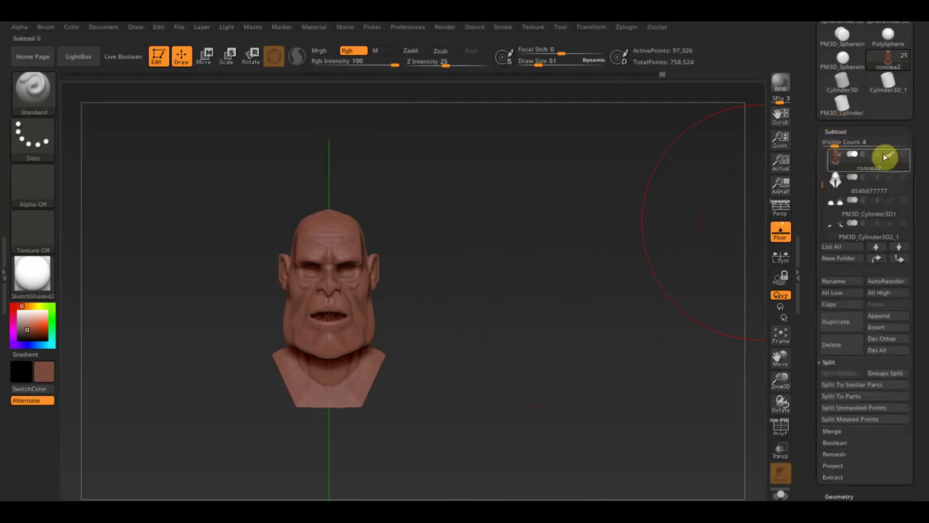
{"action": "left_click", "coordinate": [902, 157], "text": "shift"}
{"action": "mouse_move", "coordinate": [693, 281]}
{"action": "left_mouse_down", "text": "alt"}
{"action": "mouse_move", "coordinate": [639, 303]}
{"action": "mouse_move", "coordinate": [642, 290]}
{"action": "left_mouse_up", "text": "alt"}
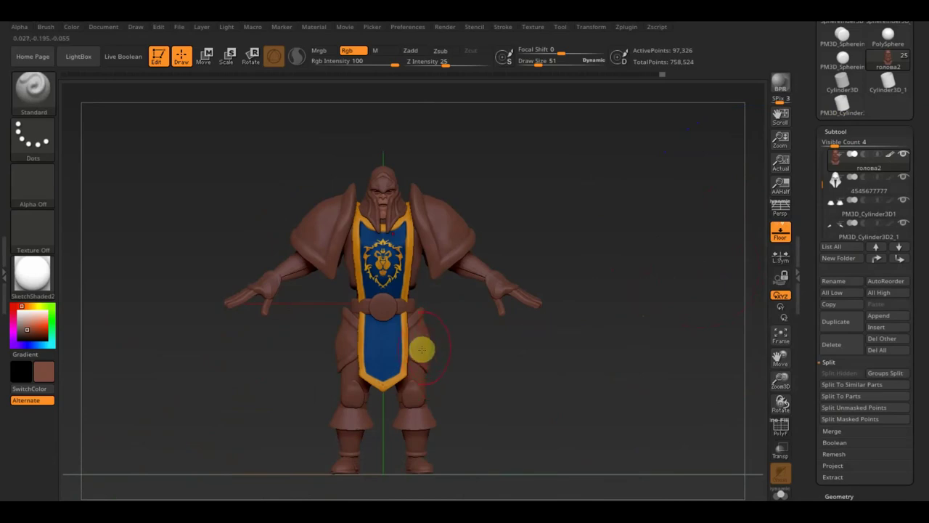
{"action": "left_click", "coordinate": [537, 28]}
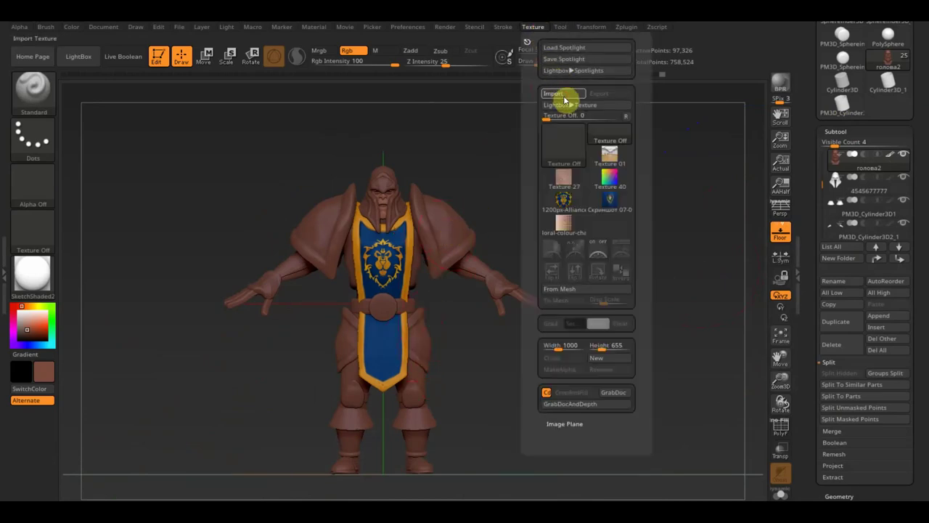
{"action": "left_click", "coordinate": [564, 95]}
{"action": "left_click", "coordinate": [167, 240]}
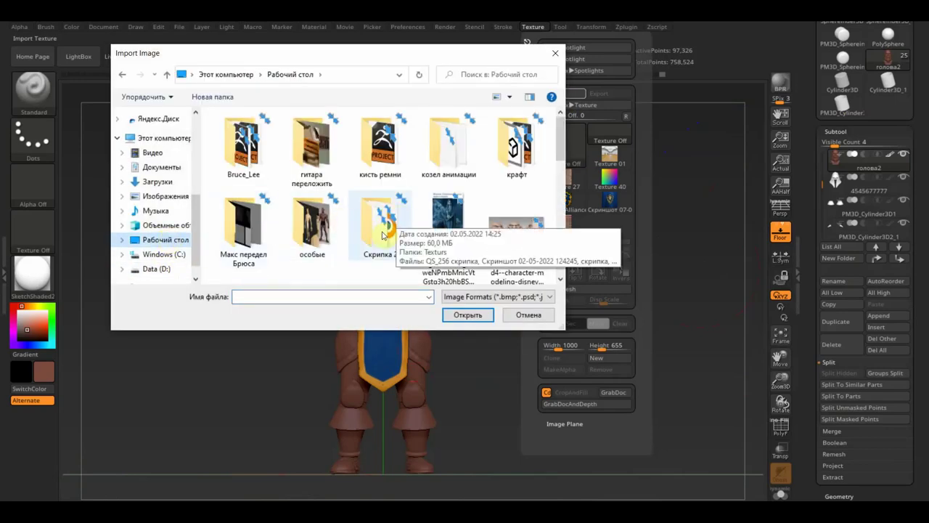
{"action": "double_click", "coordinate": [517, 145]}
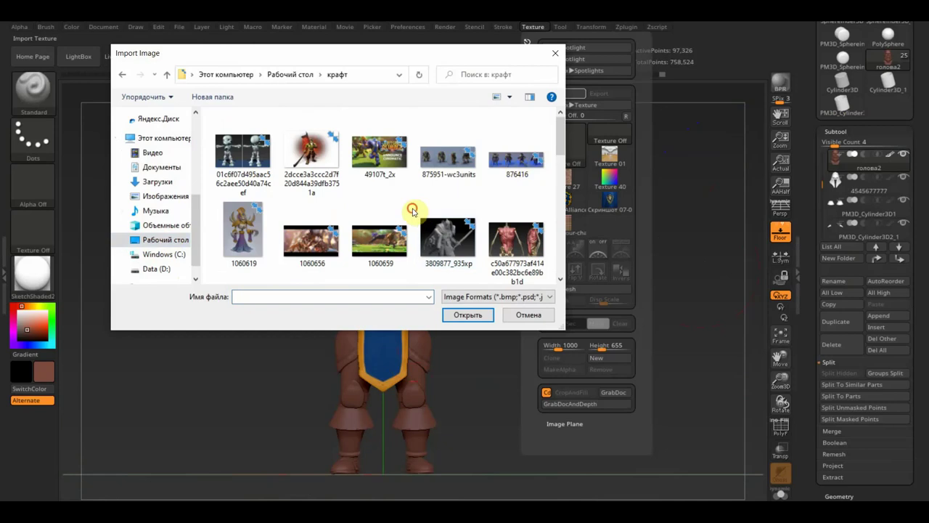
{"action": "scroll", "coordinate": [480, 196], "scroll_direction": "down", "scroll_amount": 3}
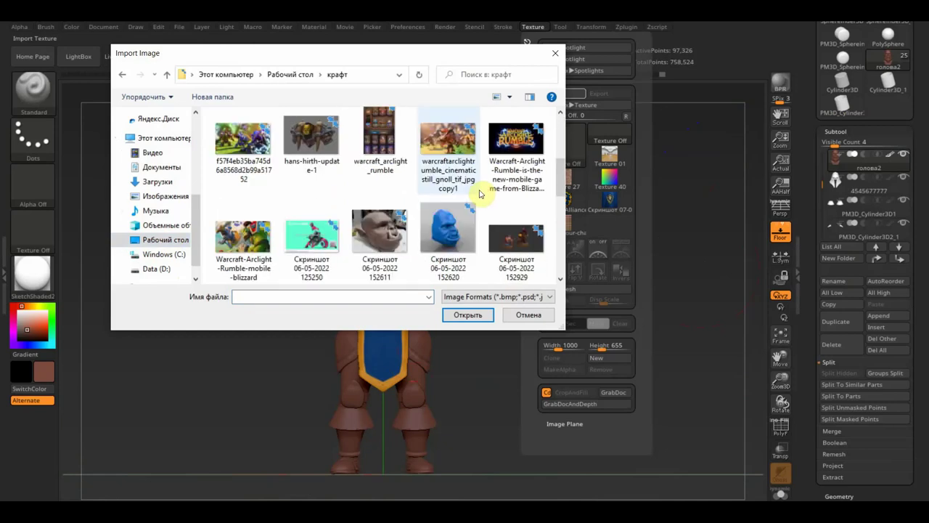
{"action": "scroll", "coordinate": [475, 208], "scroll_direction": "down", "scroll_amount": 3}
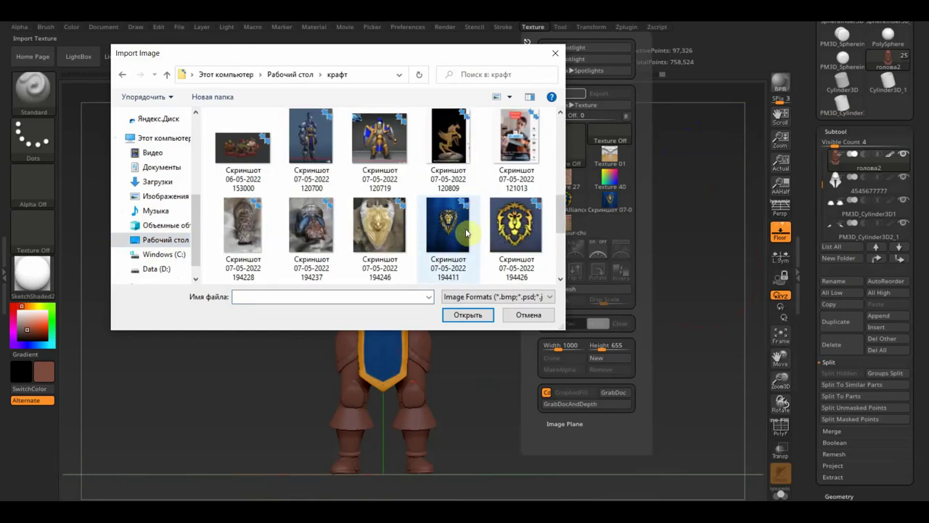
{"action": "left_click", "coordinate": [385, 152]}
{"action": "left_click", "coordinate": [471, 315]}
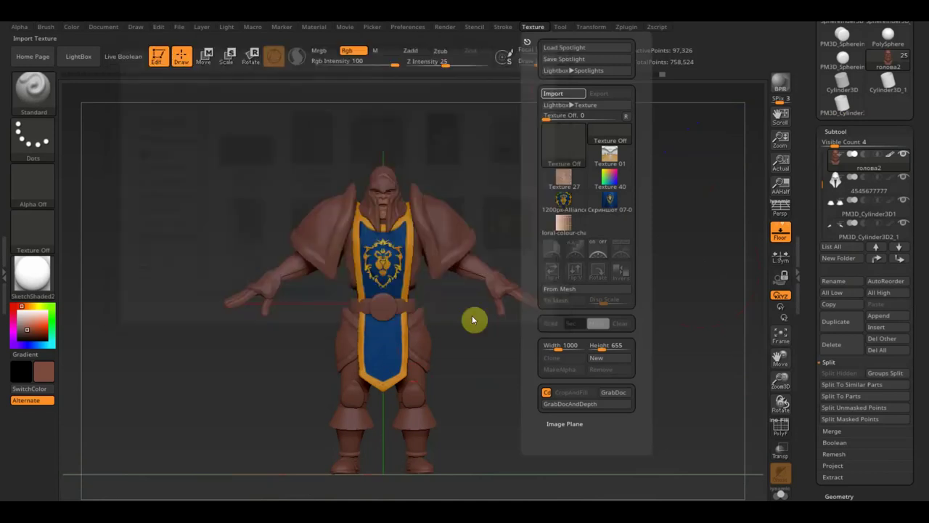
{"action": "left_click", "coordinate": [539, 33]}
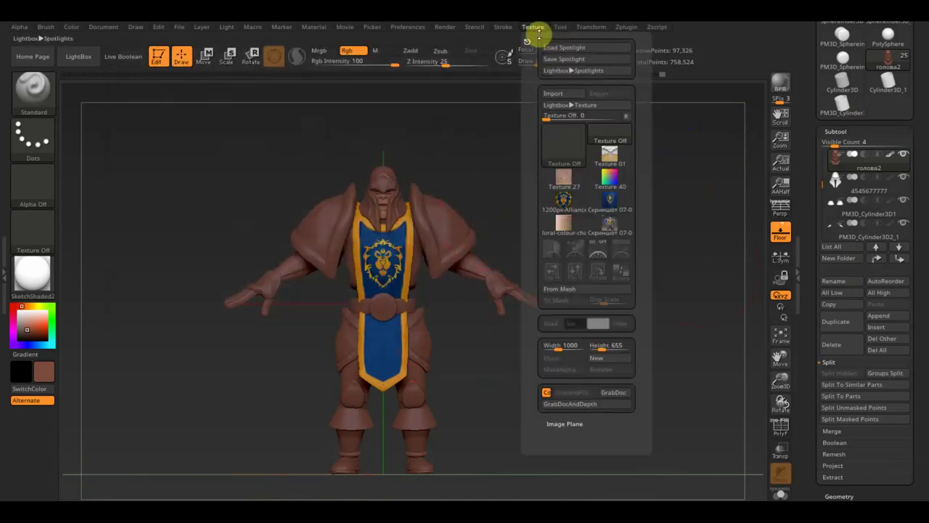
Step: Load the knight screenshot into Spotlight and enlarge and reposition it as a reference
{"action": "left_click", "coordinate": [608, 226]}
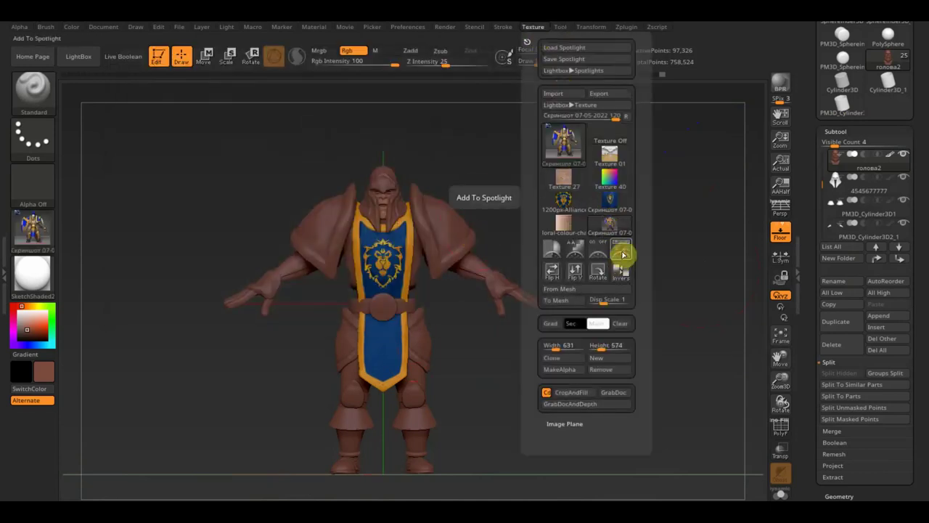
{"action": "left_click", "coordinate": [623, 254]}
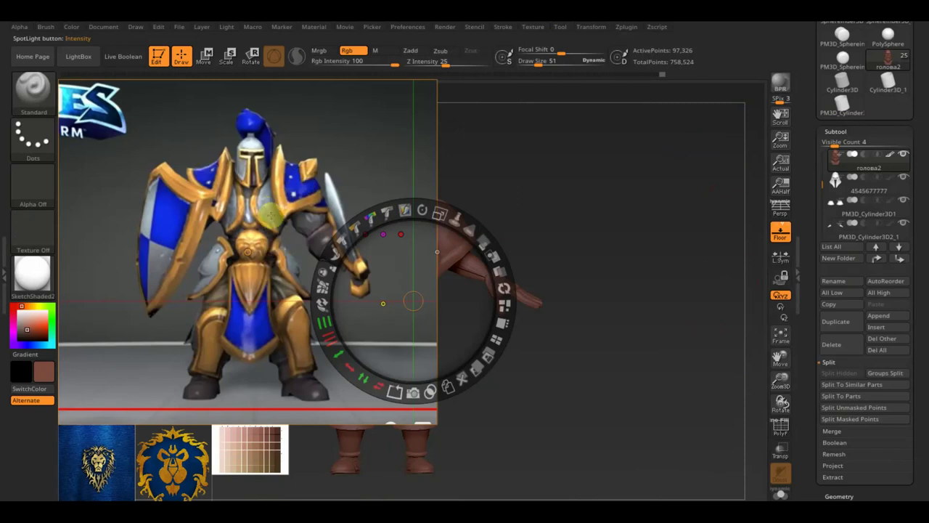
{"action": "mouse_move", "coordinate": [439, 212]}
{"action": "left_mouse_down"}
{"action": "mouse_move", "coordinate": [477, 307]}
{"action": "mouse_move", "coordinate": [399, 259]}
{"action": "left_mouse_up"}
{"action": "left_click_drag", "start_coordinate": [425, 311], "coordinate": [625, 417]}
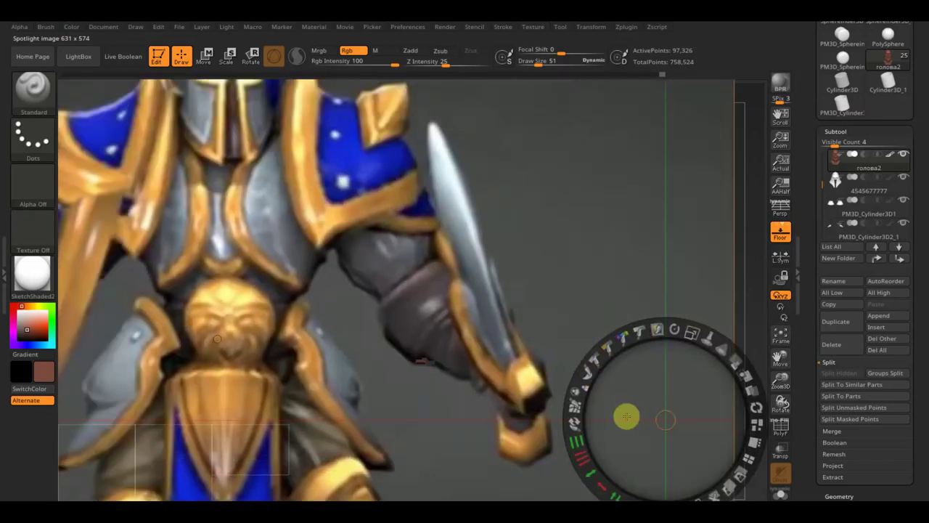
Step: Shrink the knight reference slightly and shift it left, then hide Spotlight and show the desktop
{"action": "left_click_drag", "start_coordinate": [695, 338], "coordinate": [643, 326]}
{"action": "left_click_drag", "start_coordinate": [664, 371], "coordinate": [641, 394]}
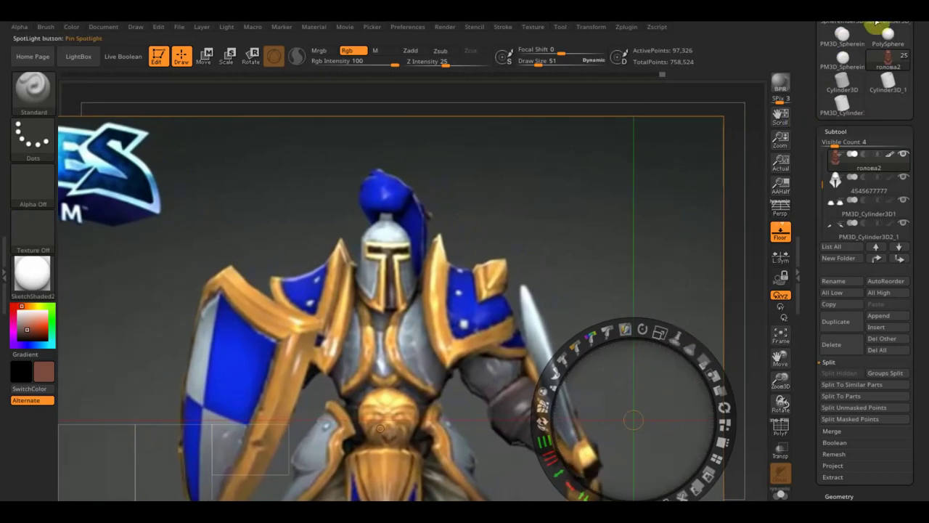
{"action": "mouse_move", "coordinate": [887, 34]}
{"action": "key", "text": "shift+z"}
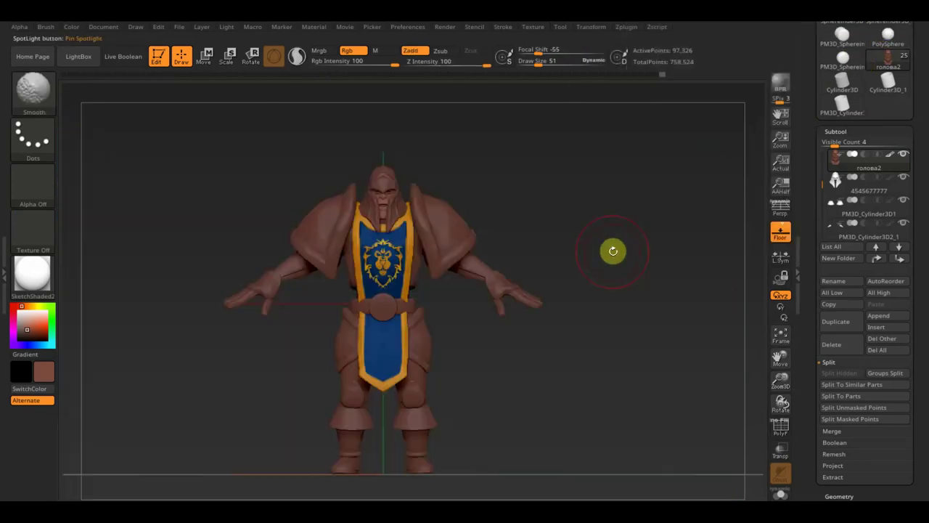
{"action": "key", "text": "super+d"}
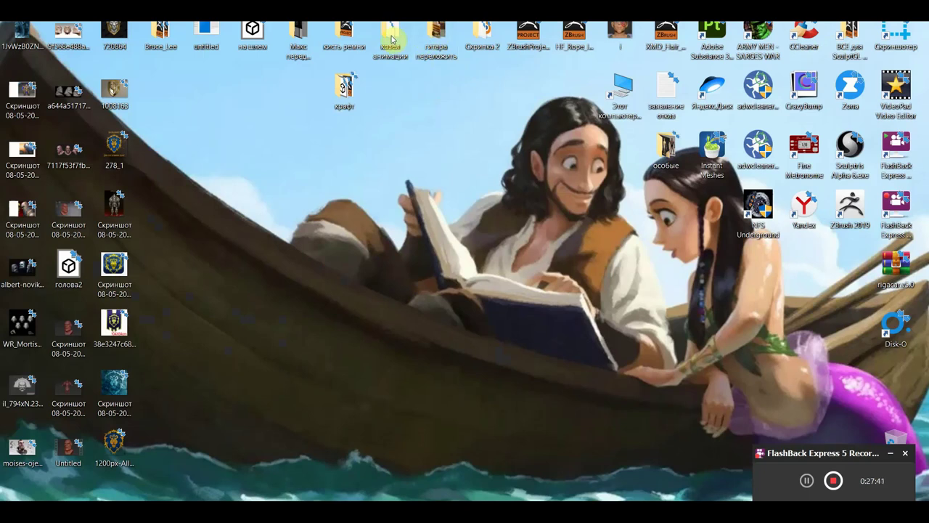
Step: Open the крафт folder and view the 49107t_2x image in Photos
{"action": "double_click", "coordinate": [341, 91]}
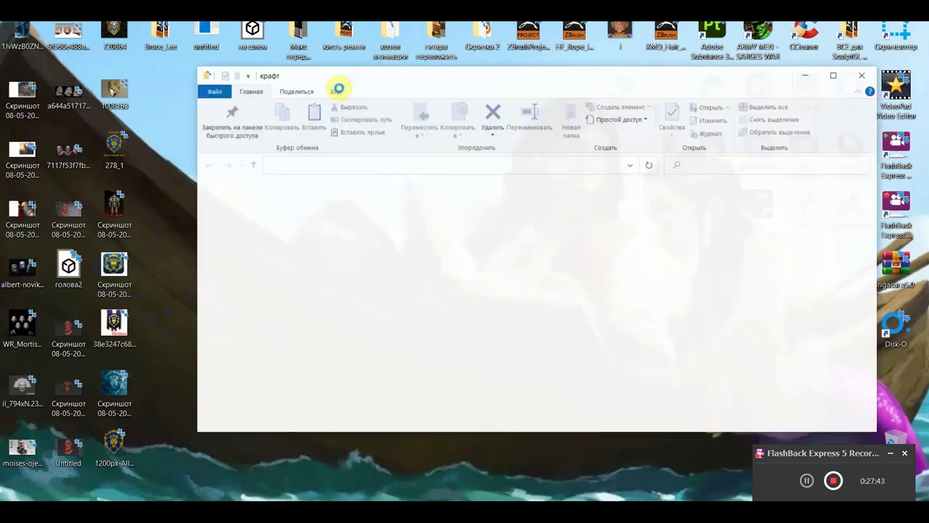
{"action": "double_click", "coordinate": [572, 247]}
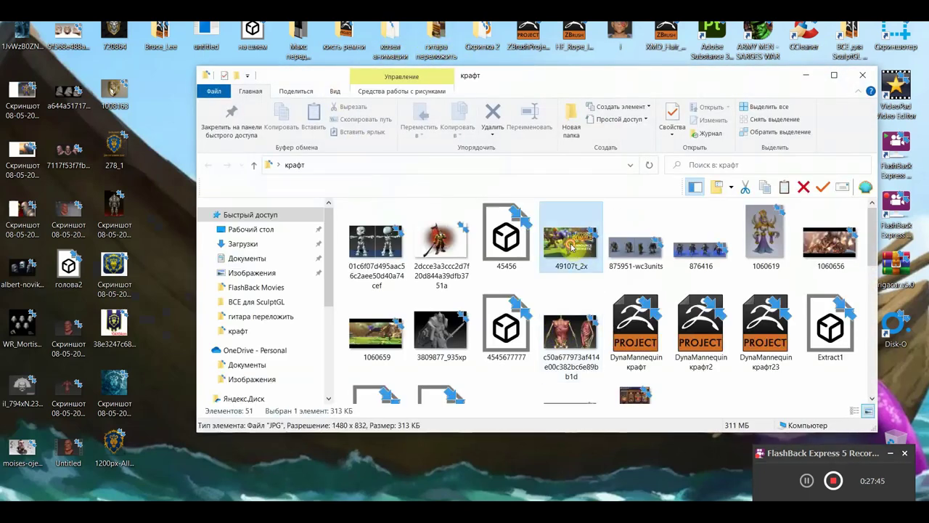
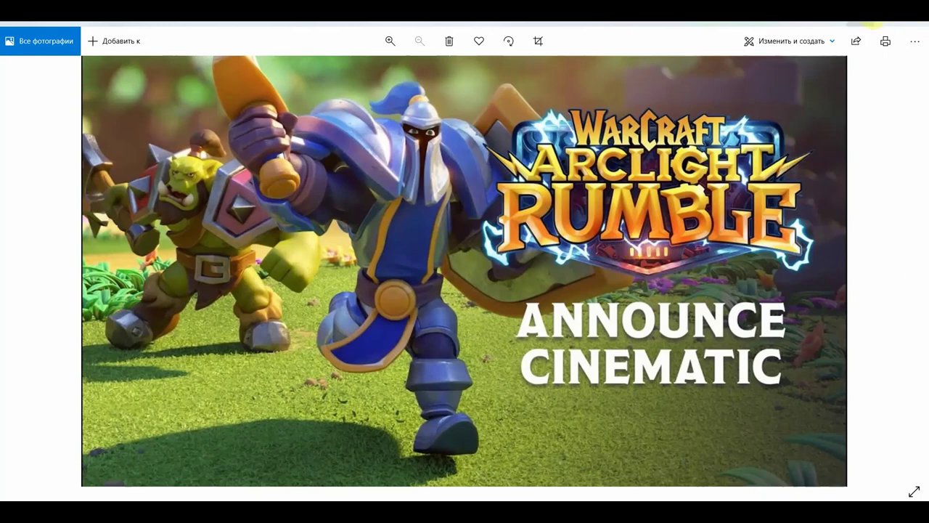
Step: Close the Warcraft Arclight Rumble image in the Windows Photos viewer
{"action": "left_click", "coordinate": [912, 25]}
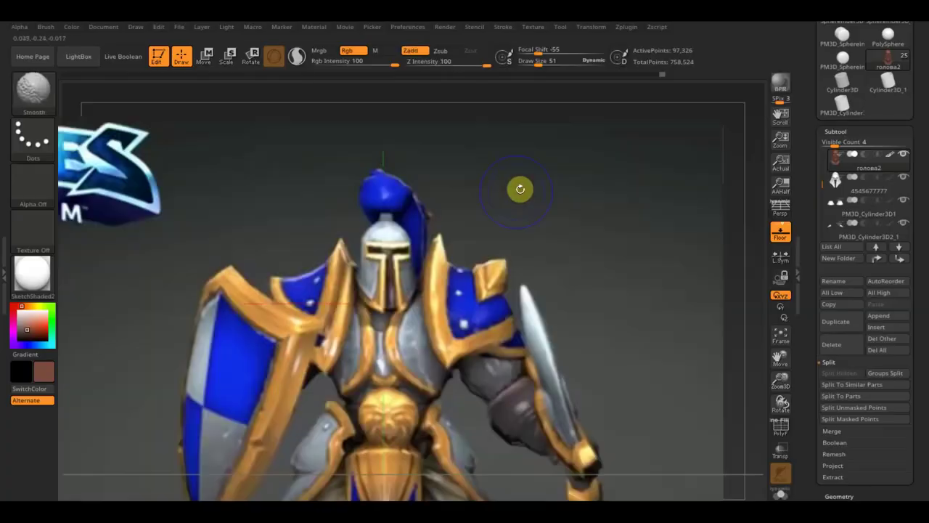
{"action": "key", "text": "shift+z"}
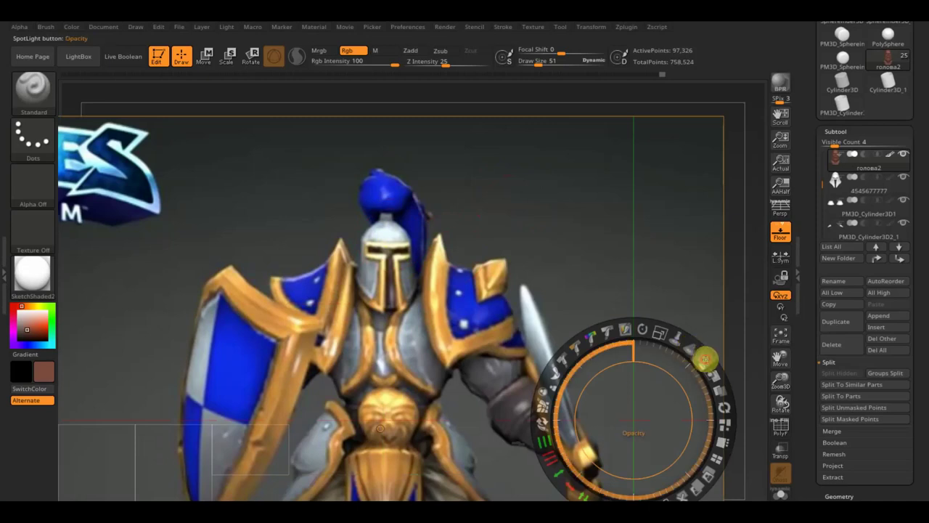
{"action": "left_click_drag", "start_coordinate": [704, 359], "coordinate": [622, 305]}
{"action": "left_click_drag", "start_coordinate": [646, 365], "coordinate": [634, 333]}
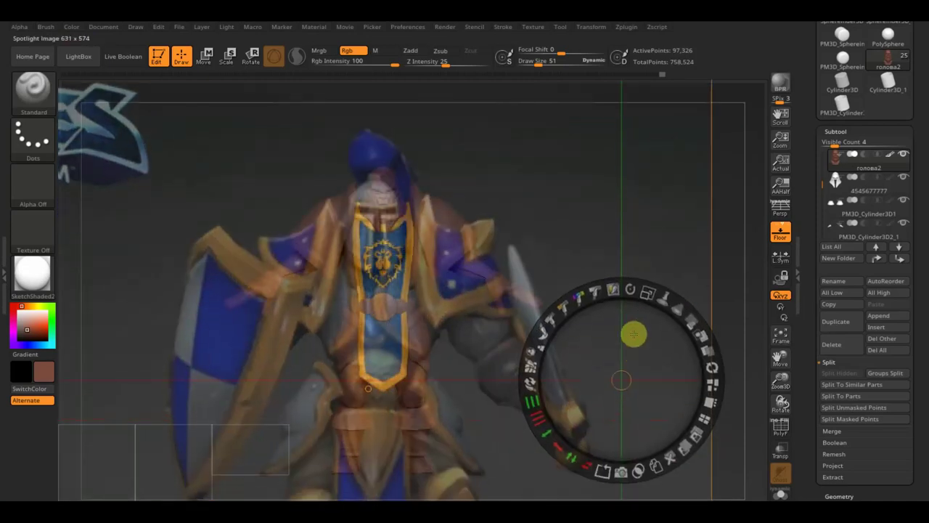
{"action": "key", "text": "z"}
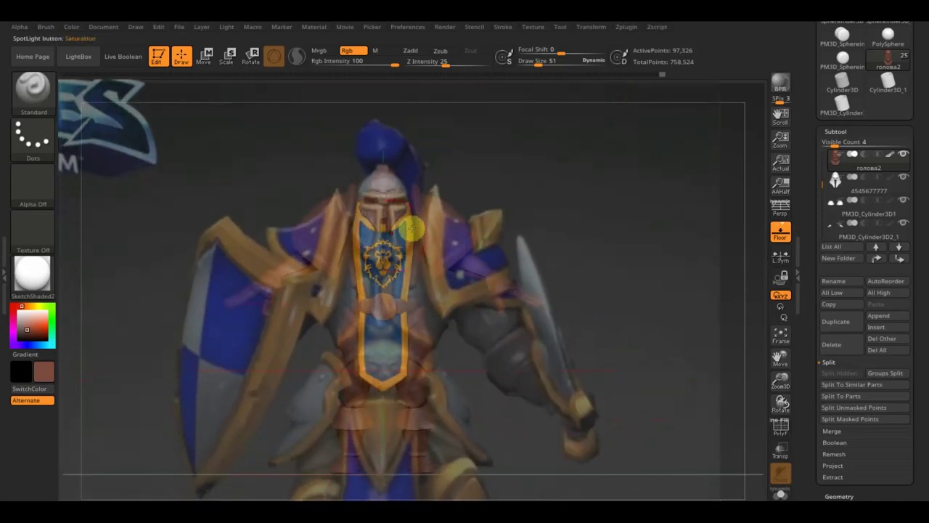
{"action": "left_click", "coordinate": [381, 183], "text": "alt"}
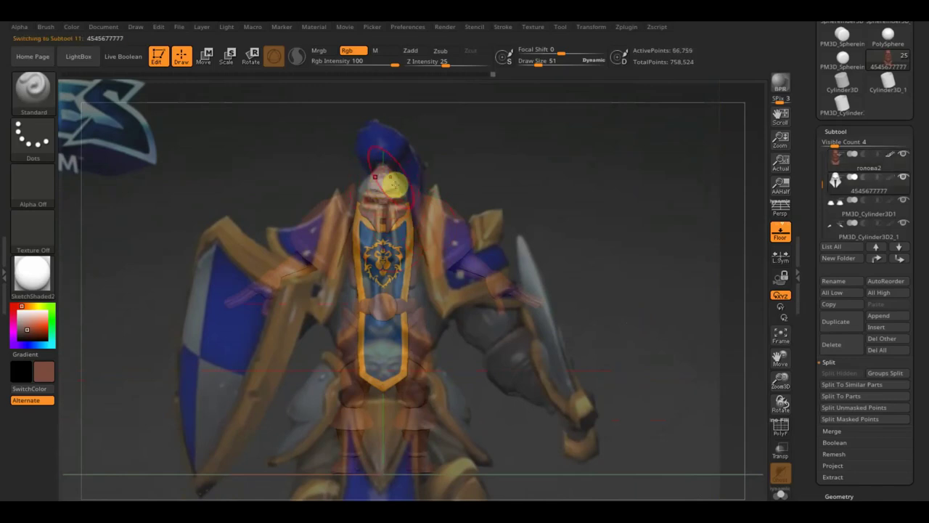
Step: Raise the knight reference image to full opacity with the SpotLight dial
{"action": "key", "text": "shift+z"}
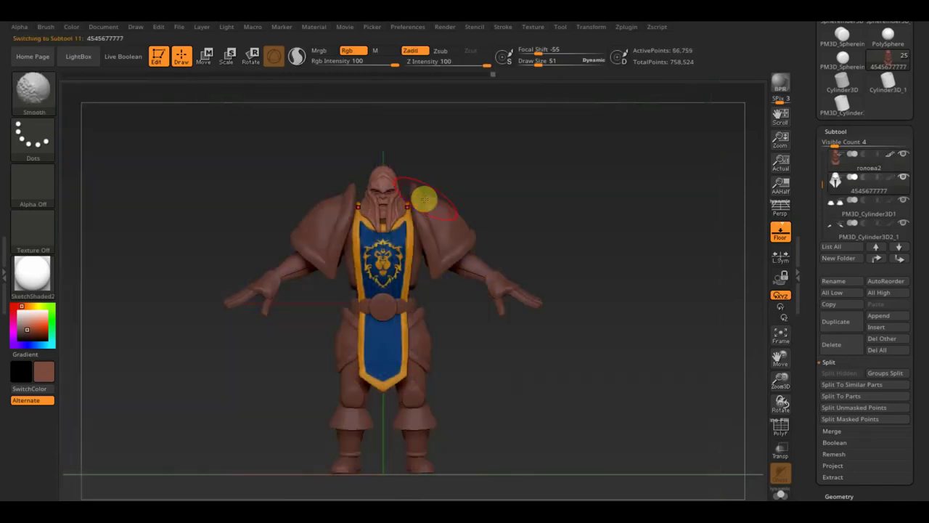
{"action": "key", "text": "shift+z"}
{"action": "left_click", "coordinate": [651, 297]}
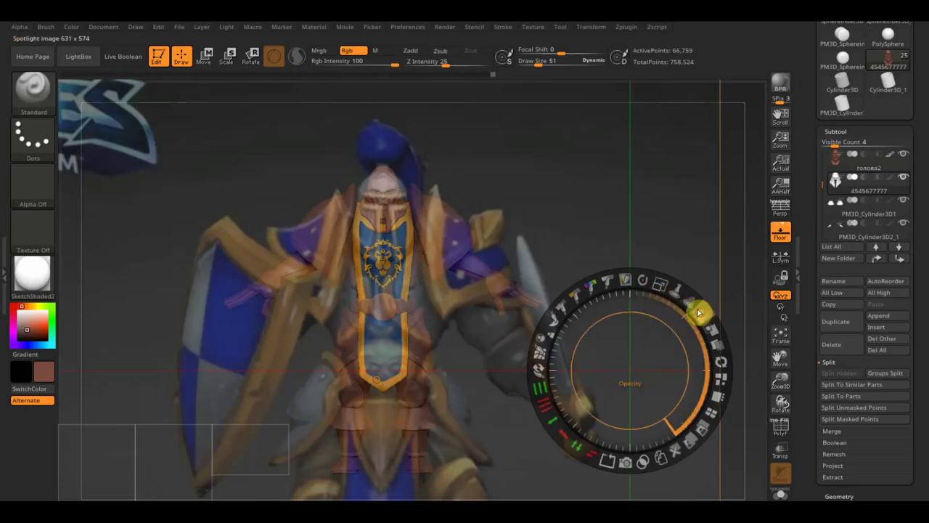
{"action": "left_click_drag", "start_coordinate": [701, 311], "coordinate": [694, 451]}
{"action": "key", "text": "z"}
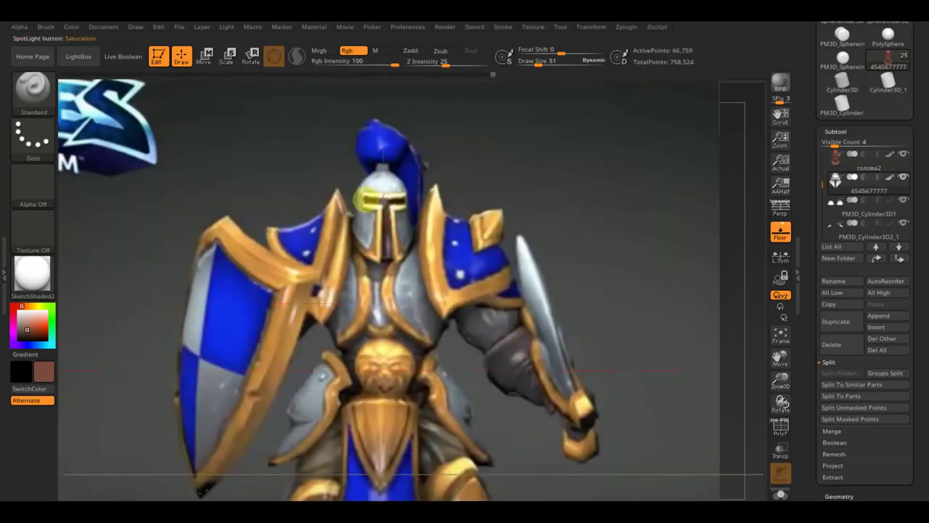
Step: Zoom in on the head and shoulders, toggling the knight overlay to compare
{"action": "key", "text": "shift+z"}
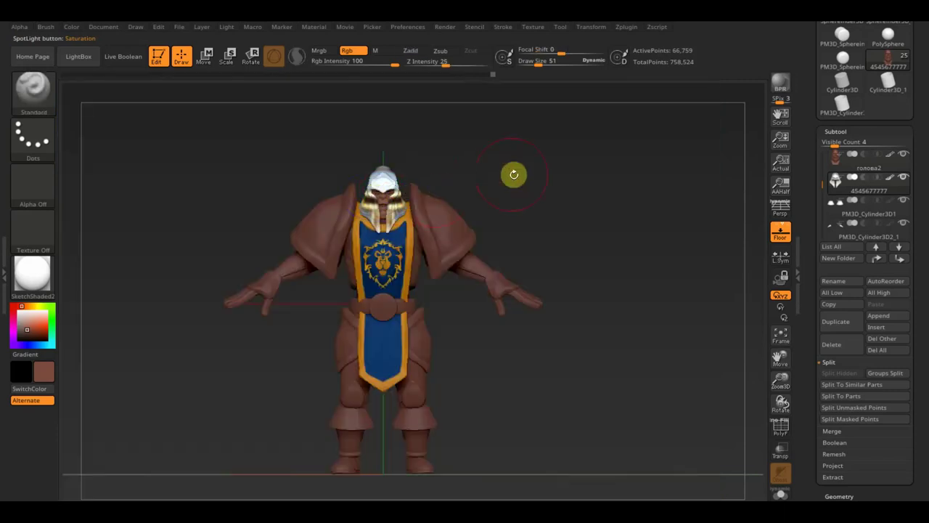
{"action": "left_click_drag", "start_coordinate": [517, 177], "coordinate": [589, 361], "text": "alt"}
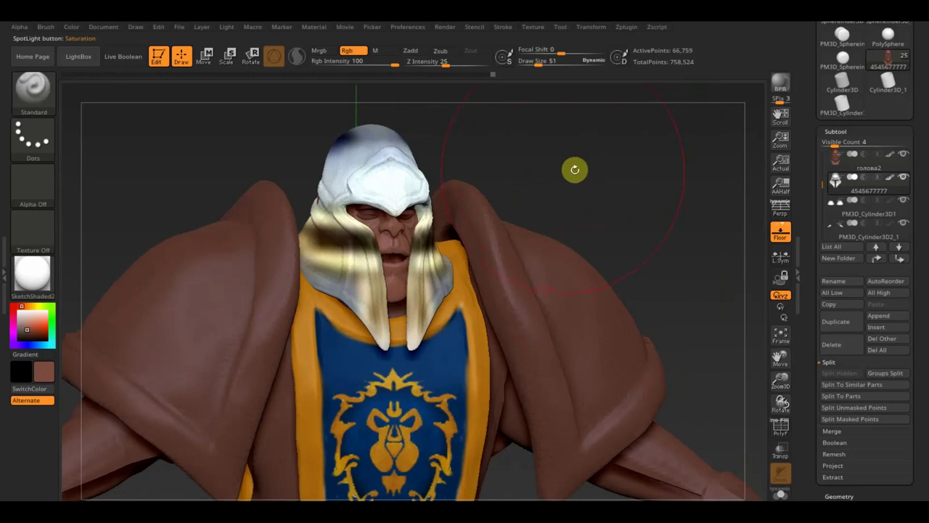
{"action": "key", "text": "shift+z"}
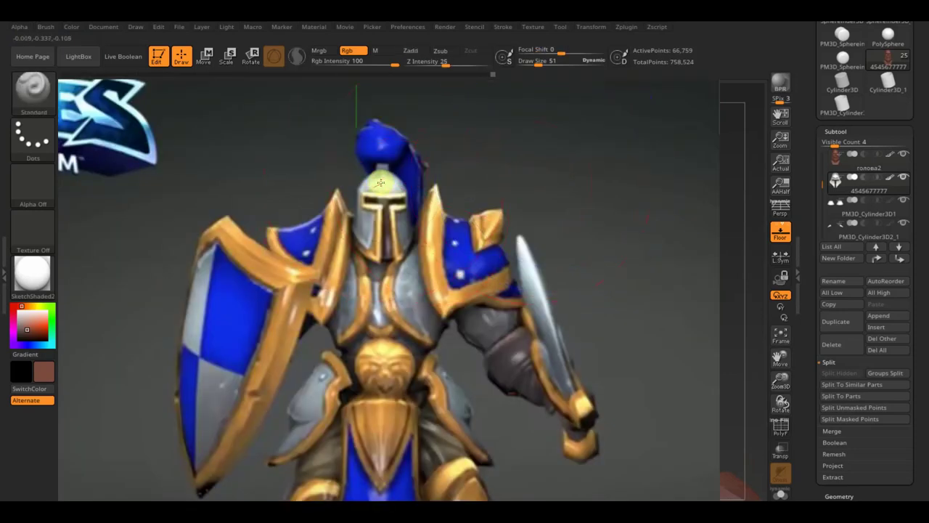
{"action": "key", "text": "shift+z"}
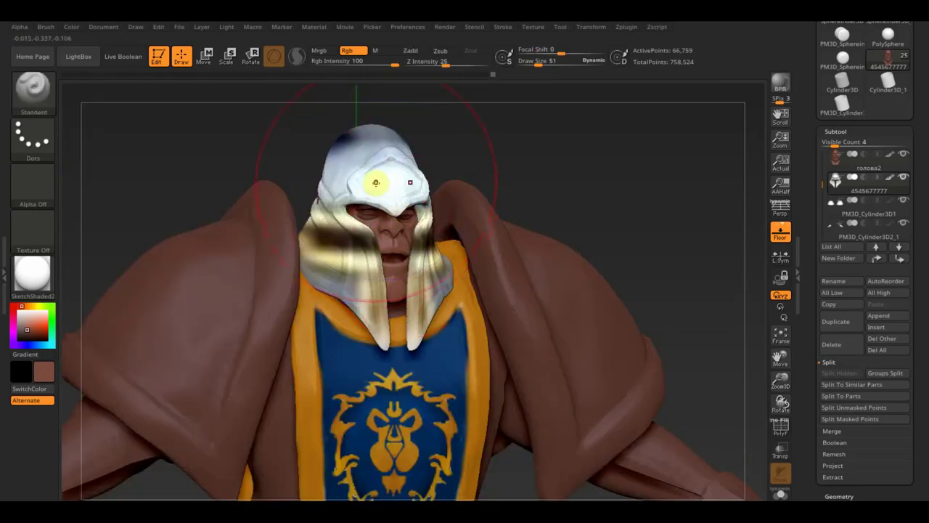
{"action": "key", "text": "shift+z"}
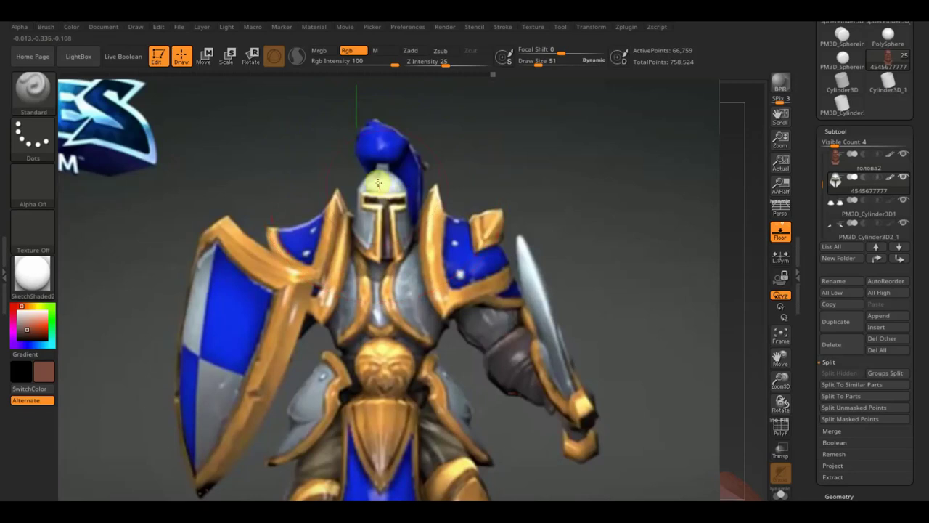
{"action": "key", "text": "shift+z"}
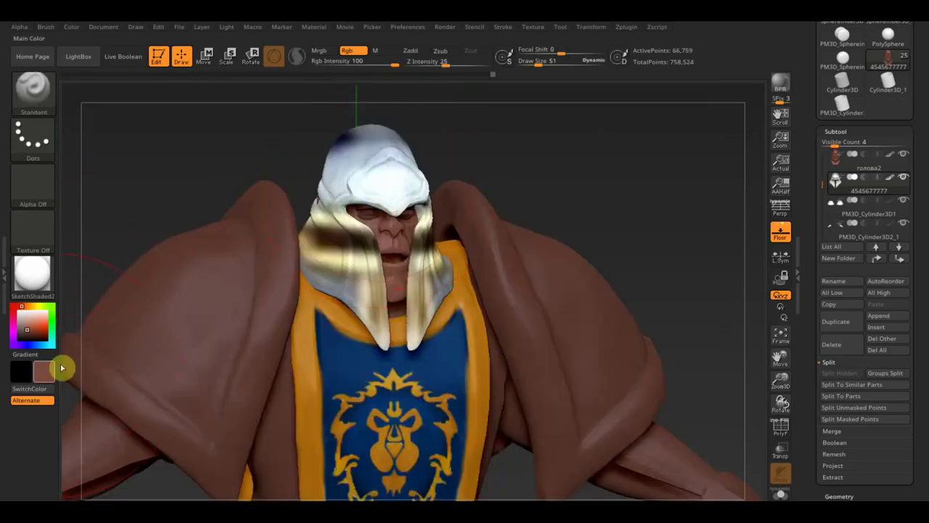
Step: Pick a new Main Color and paint the helmet to match the reference
{"action": "left_click", "coordinate": [44, 378]}
{"action": "left_click_drag", "start_coordinate": [44, 378], "coordinate": [232, 264]}
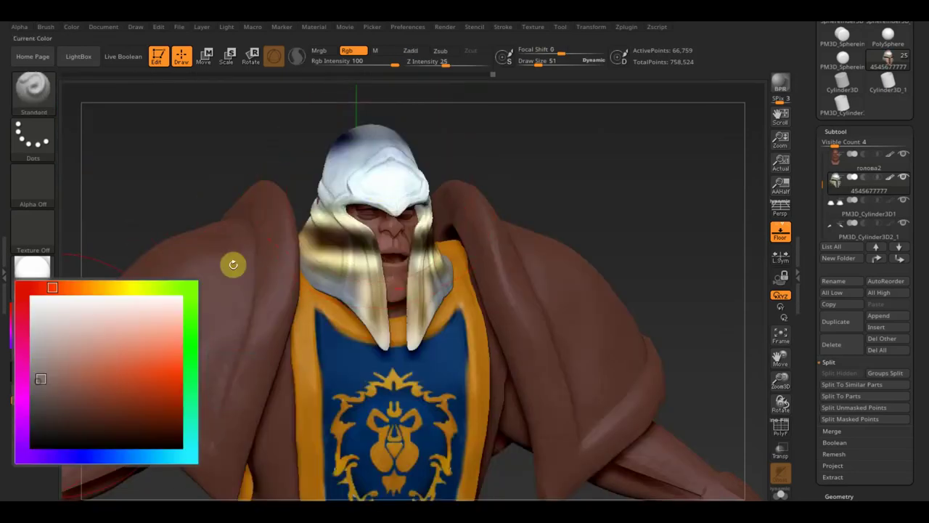
{"action": "mouse_move", "coordinate": [344, 151]}
{"action": "left_mouse_down"}
{"action": "mouse_move", "coordinate": [336, 183]}
{"action": "mouse_move", "coordinate": [357, 129]}
{"action": "mouse_move", "coordinate": [332, 182]}
{"action": "mouse_move", "coordinate": [343, 185]}
{"action": "left_mouse_up"}
Step: Paint the helmet's front guards grey, then zoom out to the whole character
{"action": "left_click", "coordinate": [44, 371]}
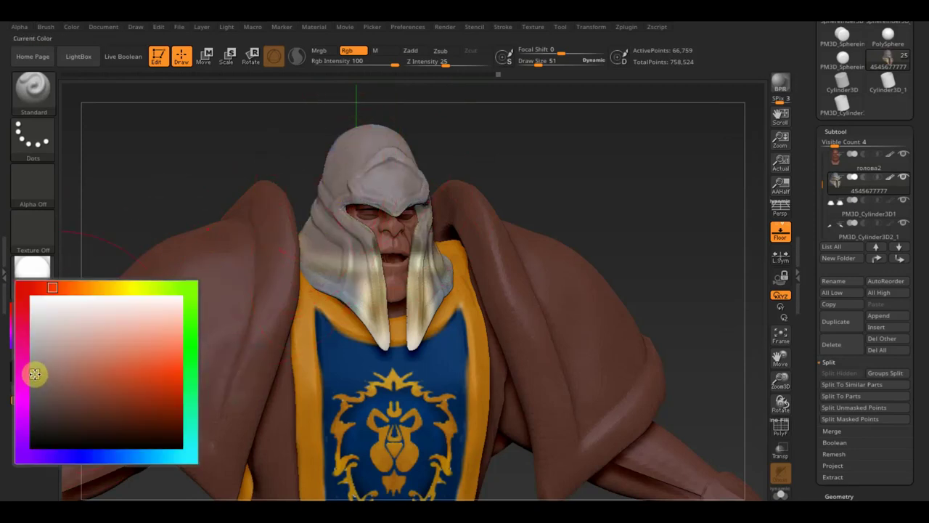
{"action": "left_click", "coordinate": [35, 374]}
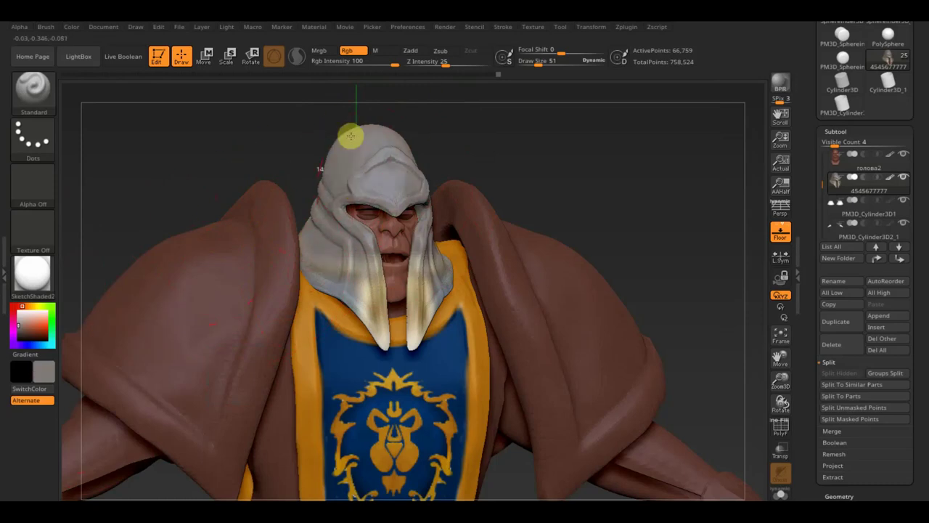
{"action": "left_click_drag", "start_coordinate": [351, 136], "coordinate": [421, 242]}
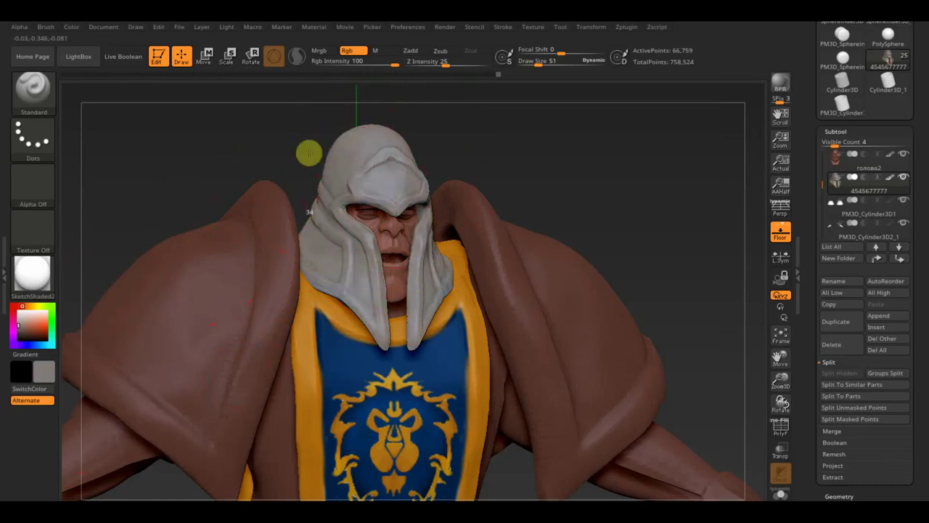
{"action": "left_click_drag", "start_coordinate": [471, 172], "coordinate": [559, 189]}
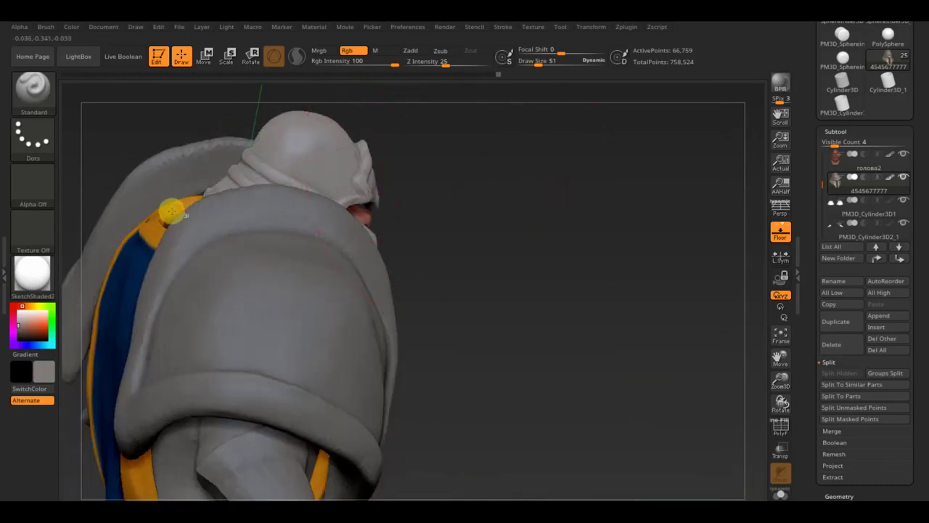
{"action": "mouse_move", "coordinate": [480, 304]}
{"action": "left_mouse_down"}
{"action": "mouse_move", "coordinate": [452, 292]}
{"action": "mouse_move", "coordinate": [624, 243]}
{"action": "mouse_move", "coordinate": [614, 243]}
{"action": "left_mouse_up"}
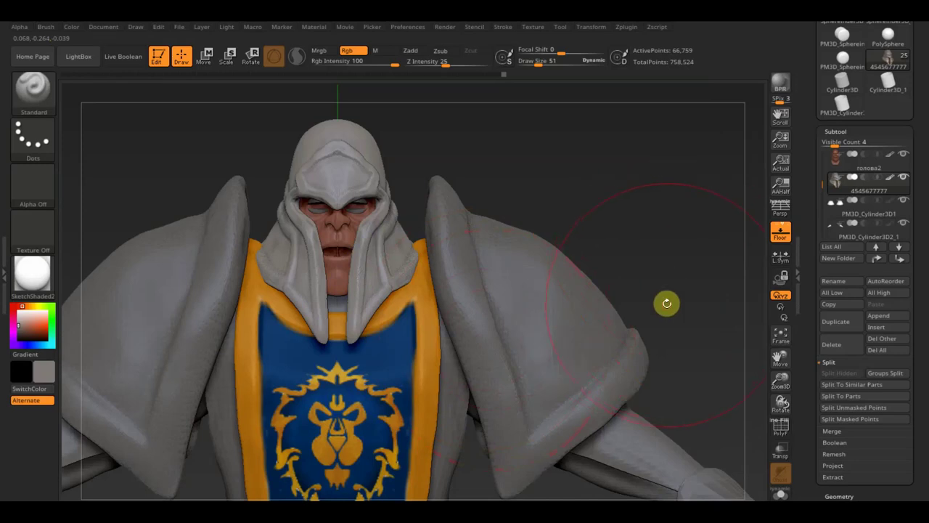
{"action": "right_click_drag", "start_coordinate": [666, 303], "coordinate": [620, 169], "text": "alt"}
{"action": "left_click", "coordinate": [544, 232]}
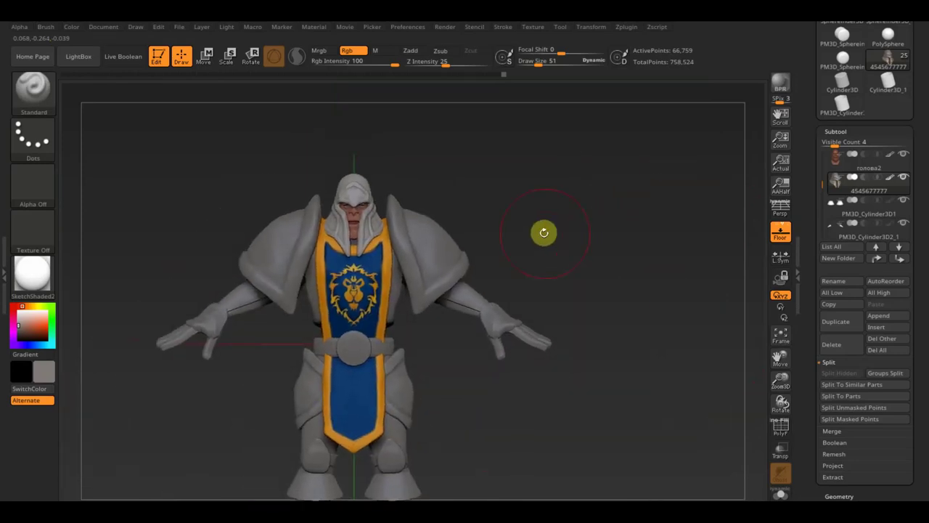
Step: Select the шитки shoulder-pad subtool and fill it with dark blue
{"action": "left_click", "coordinate": [436, 241], "text": "alt"}
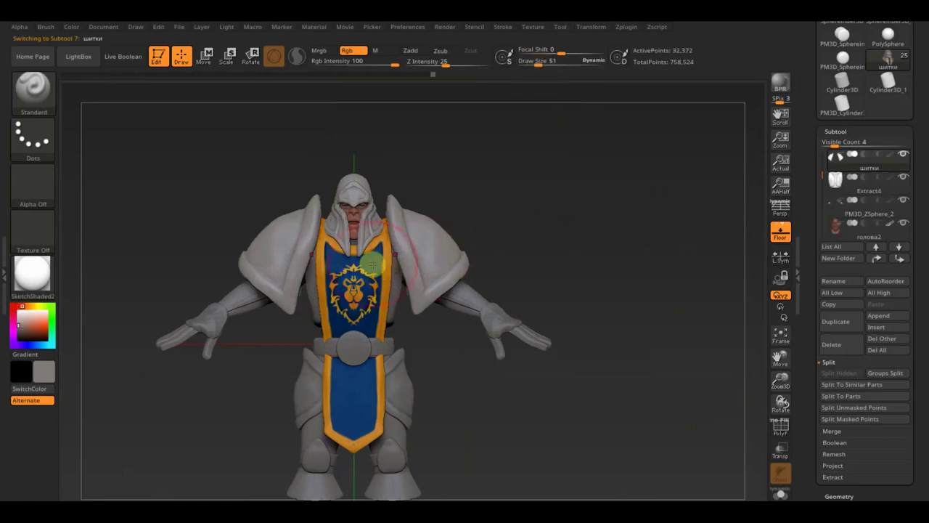
{"action": "left_click", "coordinate": [407, 249], "text": "alt"}
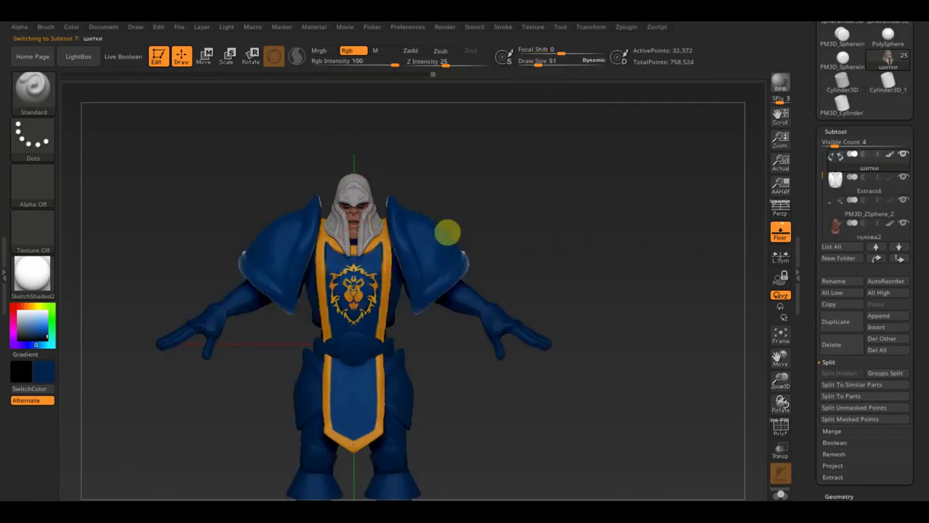
{"action": "mouse_move", "coordinate": [486, 241]}
{"action": "left_mouse_down"}
{"action": "mouse_move", "coordinate": [531, 218]}
{"action": "mouse_move", "coordinate": [587, 245]}
{"action": "left_mouse_up"}
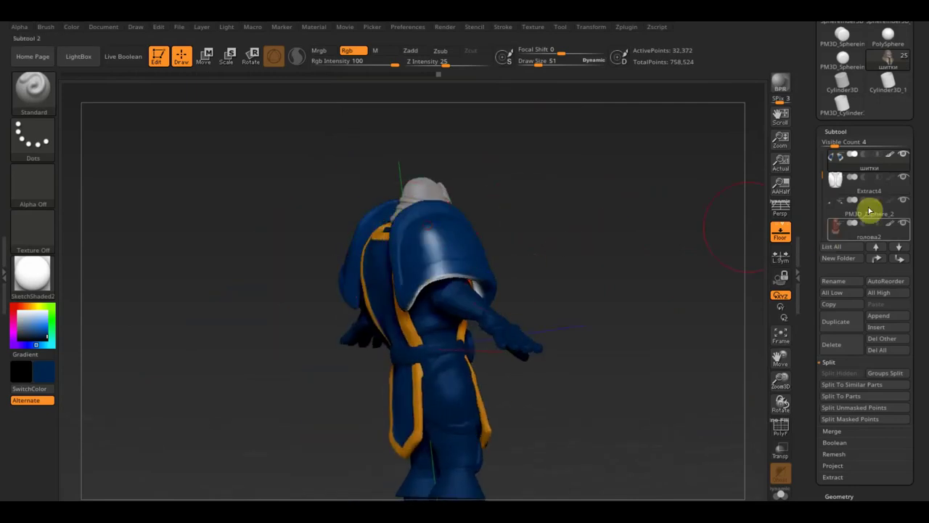
Step: Solo the shoulder pads to inspect the blue fill front and back, then show all subtools
{"action": "key", "text": "shift"}
{"action": "left_click", "coordinate": [903, 154], "text": "shift"}
{"action": "mouse_move", "coordinate": [697, 262]}
{"action": "left_mouse_down"}
{"action": "mouse_move", "coordinate": [643, 286]}
{"action": "mouse_move", "coordinate": [537, 247]}
{"action": "mouse_move", "coordinate": [445, 257]}
{"action": "left_mouse_up"}
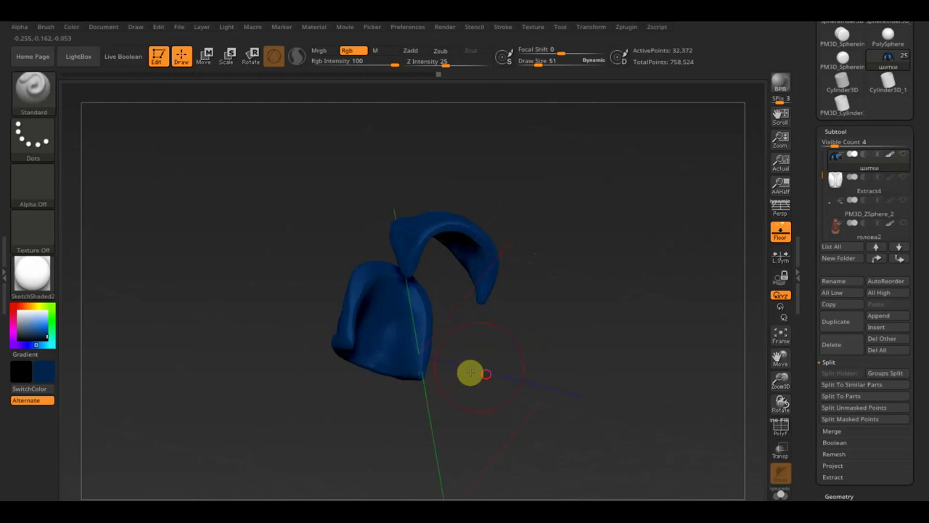
{"action": "mouse_move", "coordinate": [469, 373]}
{"action": "left_mouse_down"}
{"action": "mouse_move", "coordinate": [589, 399]}
{"action": "mouse_move", "coordinate": [507, 294]}
{"action": "left_mouse_up"}
{"action": "left_click", "coordinate": [472, 228]}
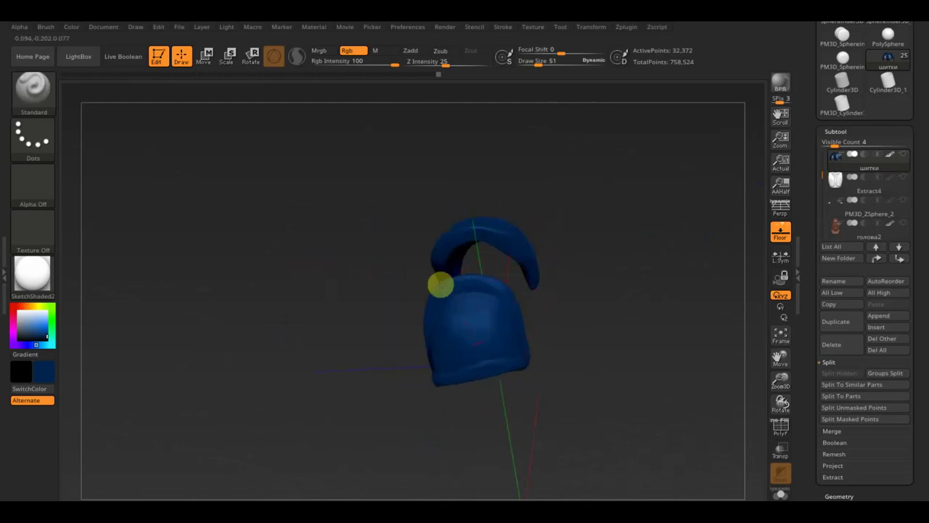
{"action": "mouse_move", "coordinate": [550, 355]}
{"action": "left_mouse_down", "text": "shift"}
{"action": "mouse_move", "coordinate": [629, 365]}
{"action": "mouse_move", "coordinate": [606, 422]}
{"action": "left_mouse_up", "text": "shift"}
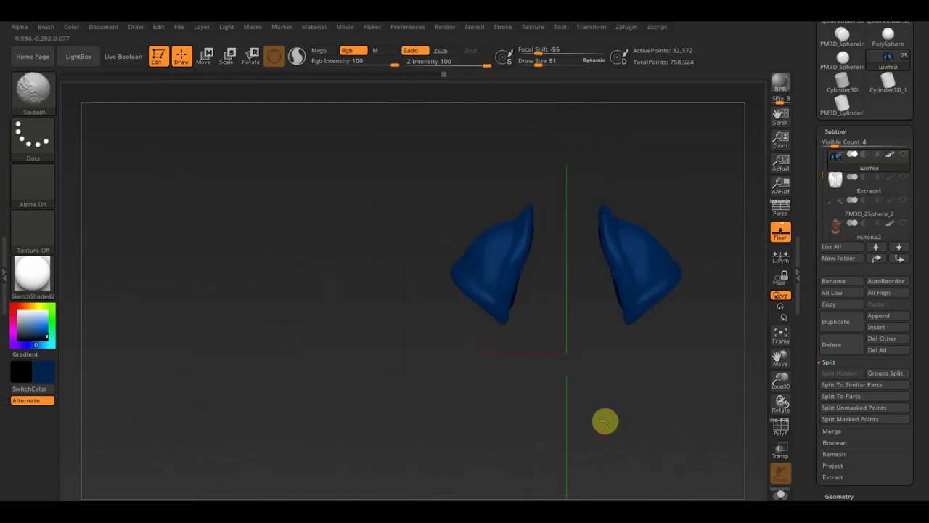
{"action": "mouse_move", "coordinate": [618, 371]}
{"action": "left_mouse_down", "text": "alt"}
{"action": "mouse_move", "coordinate": [469, 404]}
{"action": "mouse_move", "coordinate": [548, 395]}
{"action": "left_mouse_up", "text": "alt"}
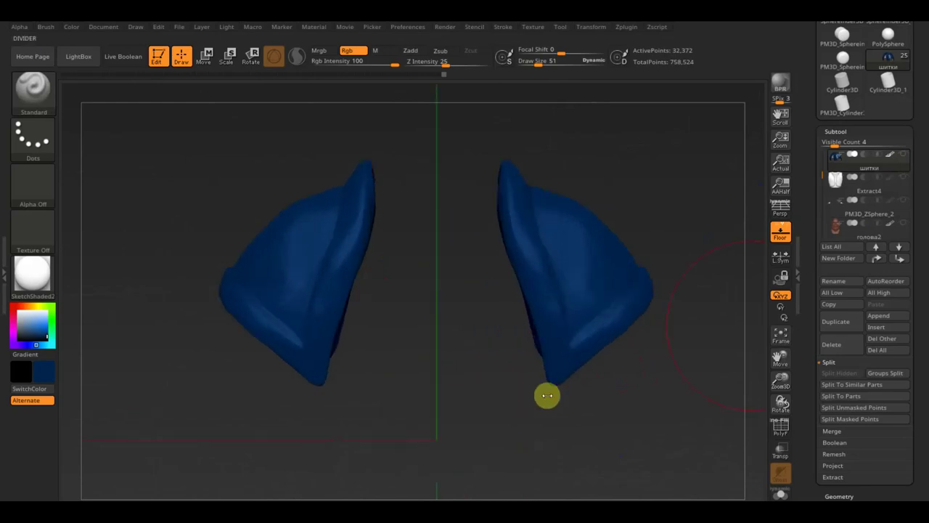
{"action": "left_click", "coordinate": [904, 153], "text": "shift"}
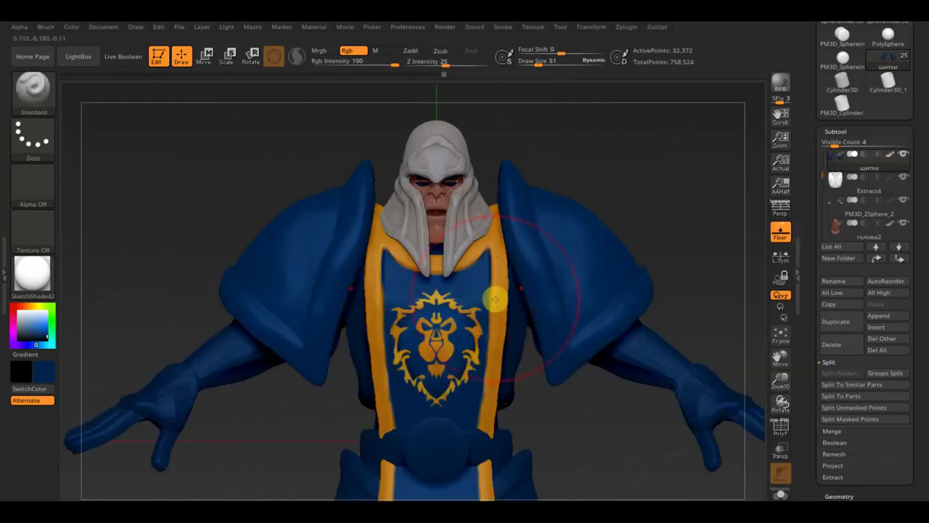
Step: Solo the shoulder pads, set Draw Size to 10, and paint orange along a pad's rim
{"action": "key", "text": "c"}
{"action": "left_click_drag", "start_coordinate": [854, 175], "coordinate": [928, 172]}
{"action": "left_click", "coordinate": [908, 157]}
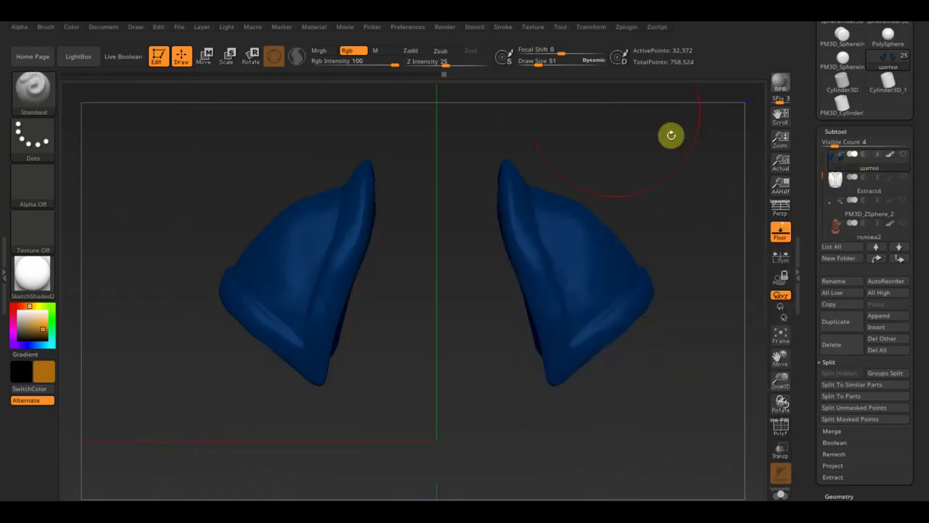
{"action": "mouse_move", "coordinate": [529, 63]}
{"action": "left_mouse_down"}
{"action": "mouse_move", "coordinate": [513, 151]}
{"action": "mouse_move", "coordinate": [521, 234]}
{"action": "mouse_move", "coordinate": [506, 211]}
{"action": "mouse_move", "coordinate": [505, 170]}
{"action": "mouse_move", "coordinate": [560, 361]}
{"action": "mouse_move", "coordinate": [504, 222]}
{"action": "mouse_move", "coordinate": [502, 168]}
{"action": "mouse_move", "coordinate": [557, 330]}
{"action": "mouse_move", "coordinate": [554, 378]}
{"action": "mouse_move", "coordinate": [604, 348]}
{"action": "mouse_move", "coordinate": [646, 291]}
{"action": "mouse_move", "coordinate": [562, 363]}
{"action": "mouse_move", "coordinate": [618, 318]}
{"action": "mouse_move", "coordinate": [620, 303]}
{"action": "mouse_move", "coordinate": [575, 368]}
{"action": "mouse_move", "coordinate": [622, 376]}
{"action": "mouse_move", "coordinate": [637, 357]}
{"action": "mouse_move", "coordinate": [566, 382]}
{"action": "mouse_move", "coordinate": [485, 331]}
{"action": "mouse_move", "coordinate": [587, 303]}
{"action": "mouse_move", "coordinate": [574, 297]}
{"action": "mouse_move", "coordinate": [490, 323]}
{"action": "mouse_move", "coordinate": [544, 297]}
{"action": "mouse_move", "coordinate": [594, 292]}
{"action": "left_mouse_up"}
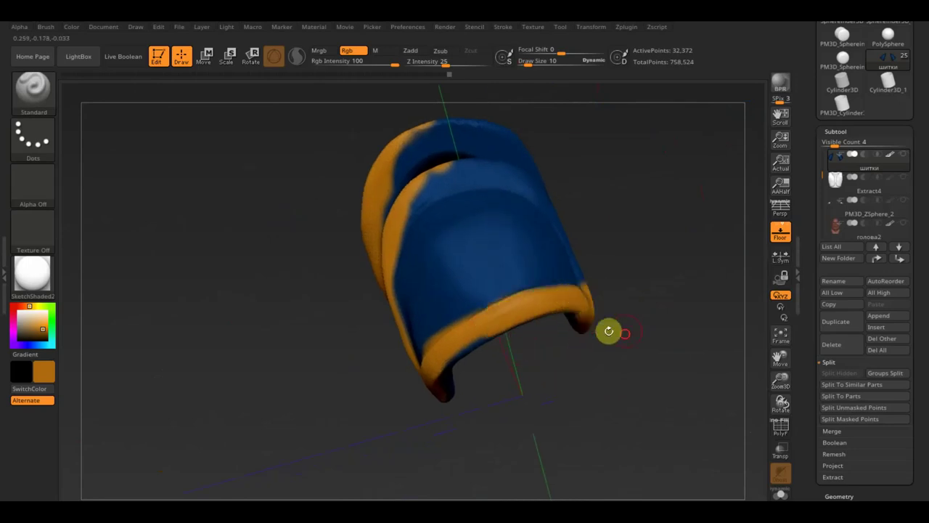
{"action": "right_click_drag", "start_coordinate": [607, 329], "coordinate": [577, 363]}
{"action": "mouse_move", "coordinate": [569, 308]}
{"action": "left_mouse_down"}
{"action": "mouse_move", "coordinate": [598, 297]}
{"action": "mouse_move", "coordinate": [612, 260]}
{"action": "mouse_move", "coordinate": [589, 191]}
{"action": "mouse_move", "coordinate": [613, 275]}
{"action": "mouse_move", "coordinate": [574, 189]}
{"action": "mouse_move", "coordinate": [540, 149]}
{"action": "mouse_move", "coordinate": [599, 196]}
{"action": "mouse_move", "coordinate": [588, 182]}
{"action": "left_mouse_up"}
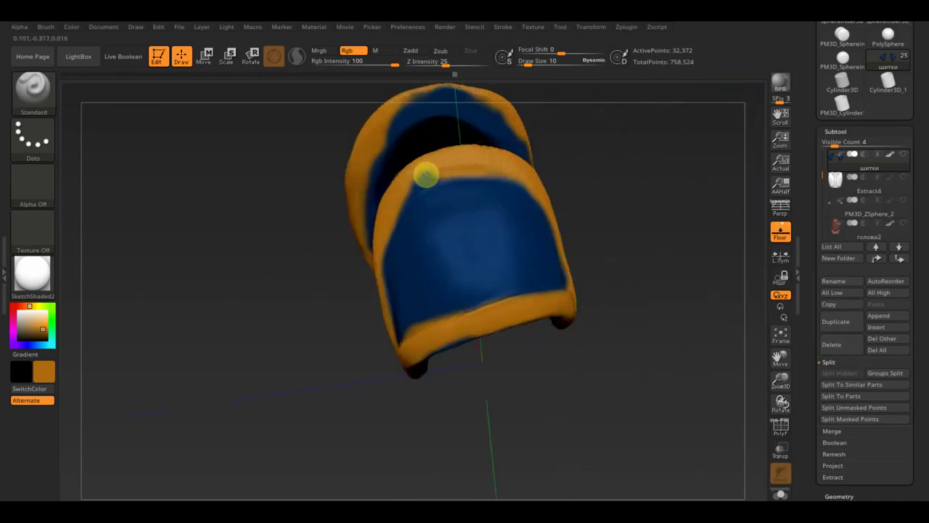
Step: Paint orange across the back pad's inner top edge and down its left and right rims
{"action": "mouse_move", "coordinate": [530, 235]}
{"action": "right_mouse_down"}
{"action": "mouse_move", "coordinate": [587, 228]}
{"action": "mouse_move", "coordinate": [537, 249]}
{"action": "right_mouse_up"}
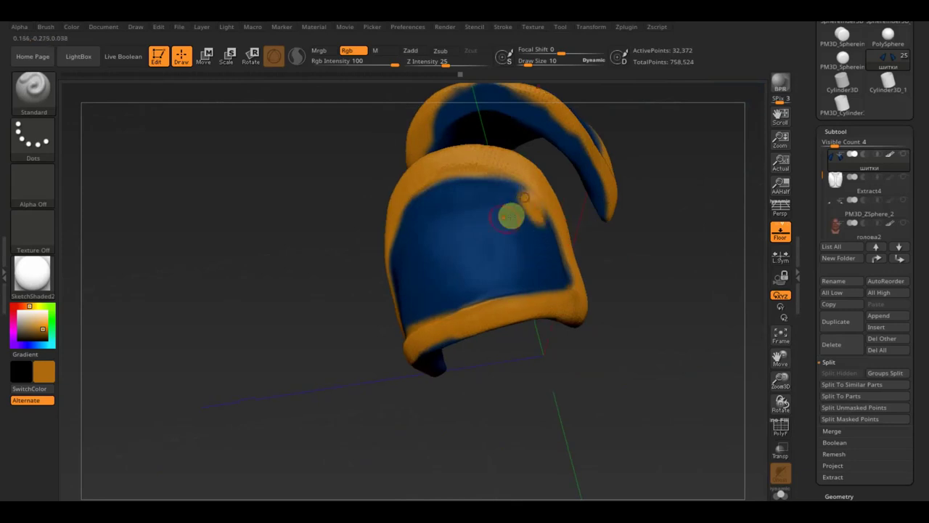
{"action": "key", "text": "c"}
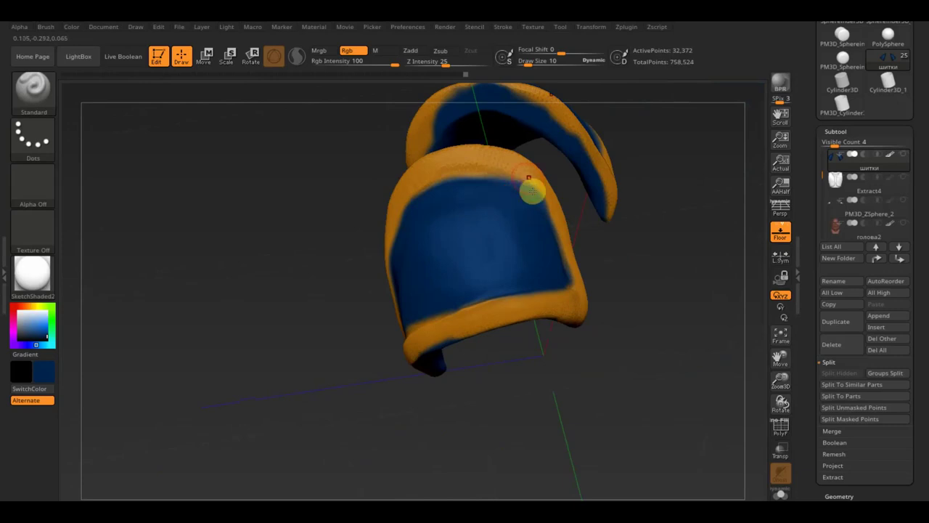
{"action": "key", "text": "c"}
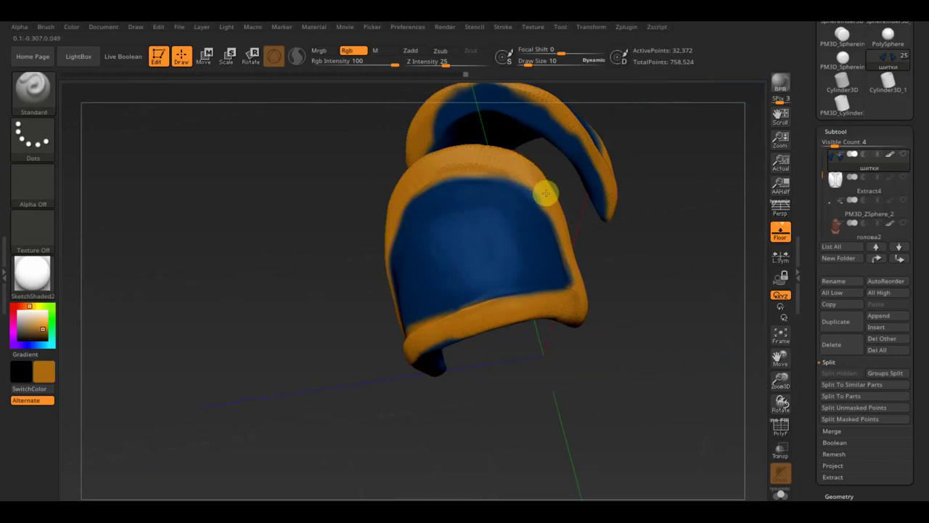
{"action": "left_click_drag", "start_coordinate": [584, 230], "coordinate": [627, 301]}
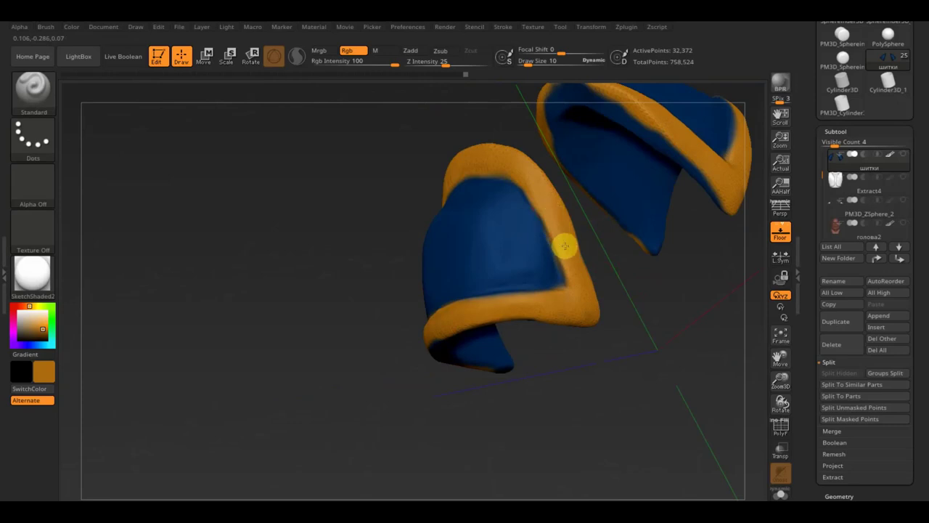
{"action": "left_click_drag", "start_coordinate": [611, 339], "coordinate": [531, 353]}
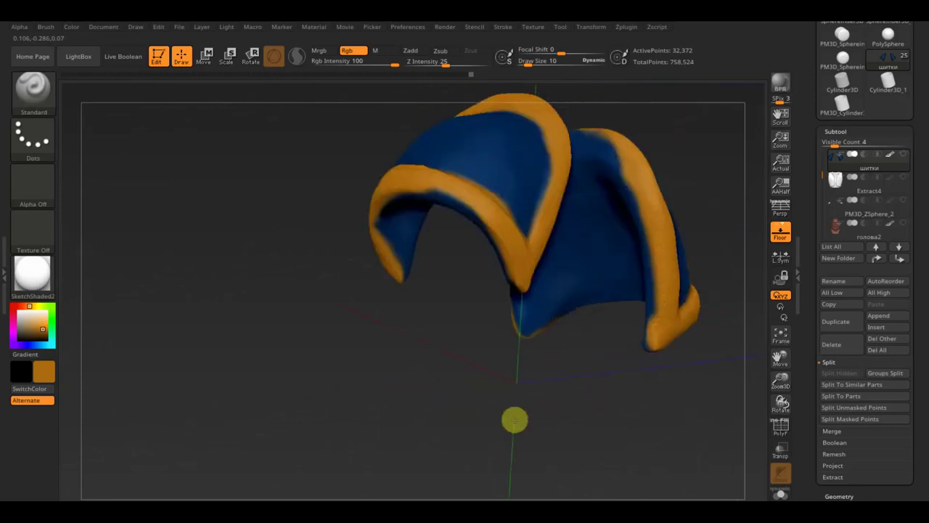
{"action": "mouse_move", "coordinate": [620, 192]}
{"action": "left_mouse_down"}
{"action": "mouse_move", "coordinate": [621, 167]}
{"action": "mouse_move", "coordinate": [562, 158]}
{"action": "mouse_move", "coordinate": [585, 164]}
{"action": "mouse_move", "coordinate": [525, 201]}
{"action": "mouse_move", "coordinate": [537, 209]}
{"action": "mouse_move", "coordinate": [524, 218]}
{"action": "mouse_move", "coordinate": [498, 303]}
{"action": "mouse_move", "coordinate": [504, 283]}
{"action": "left_mouse_up"}
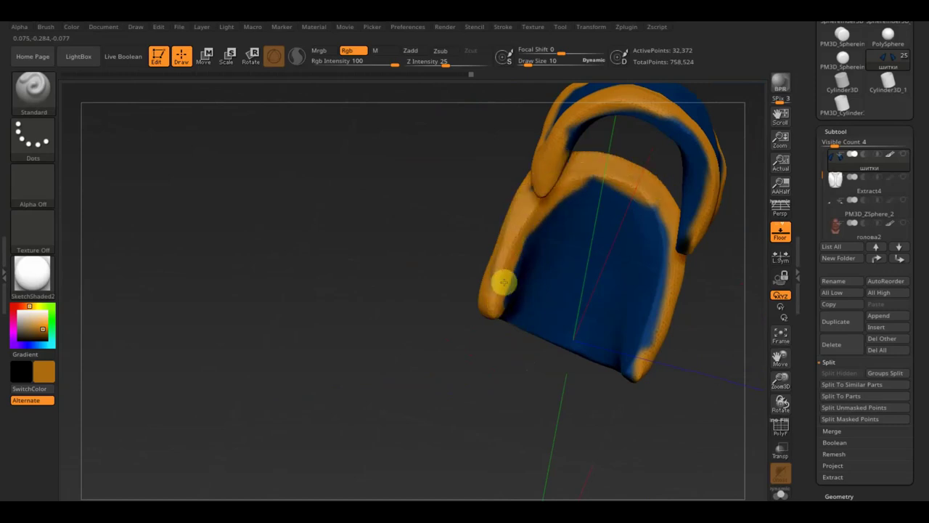
{"action": "left_click_drag", "start_coordinate": [518, 243], "coordinate": [503, 321]}
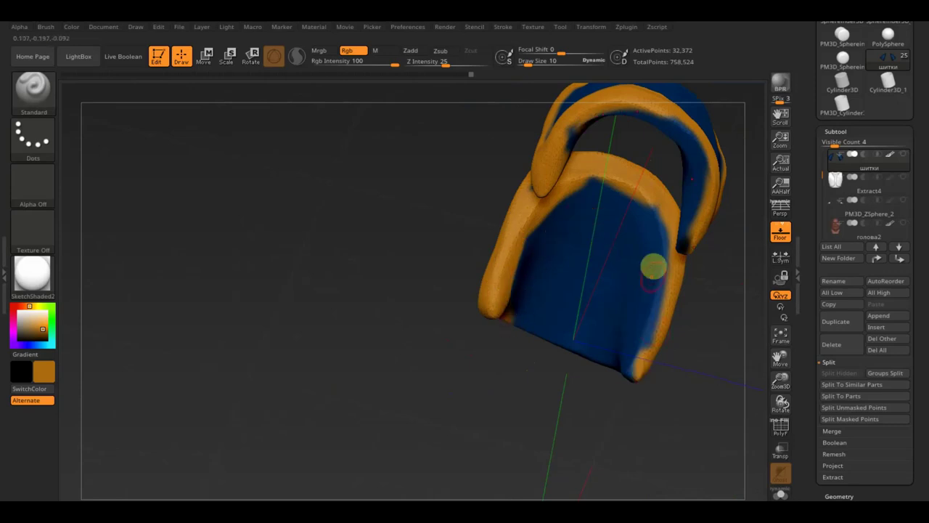
{"action": "mouse_move", "coordinate": [664, 229]}
{"action": "left_mouse_down"}
{"action": "mouse_move", "coordinate": [670, 266]}
{"action": "mouse_move", "coordinate": [660, 325]}
{"action": "left_mouse_up"}
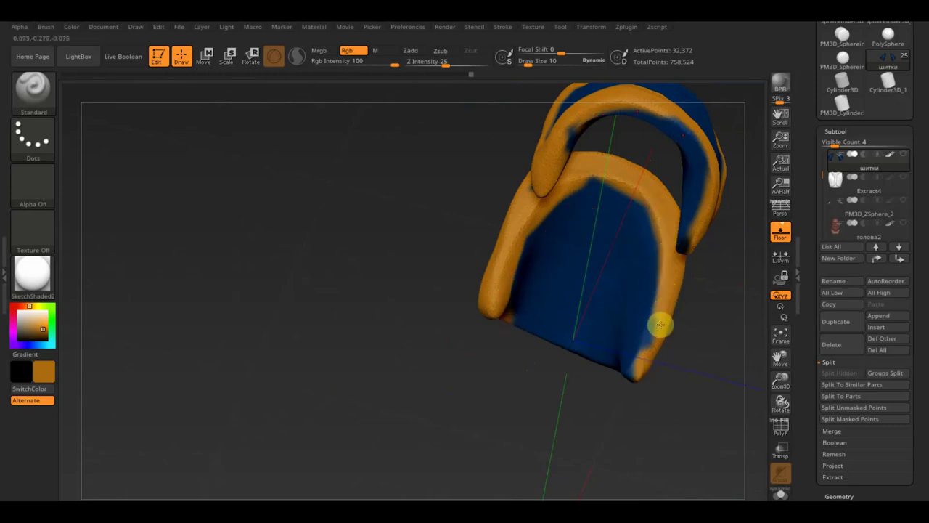
Step: Paint the pad's lower rim orange and extend the band up the right rim
{"action": "mouse_move", "coordinate": [699, 272]}
{"action": "left_mouse_down"}
{"action": "mouse_move", "coordinate": [731, 276]}
{"action": "mouse_move", "coordinate": [536, 193]}
{"action": "left_mouse_up"}
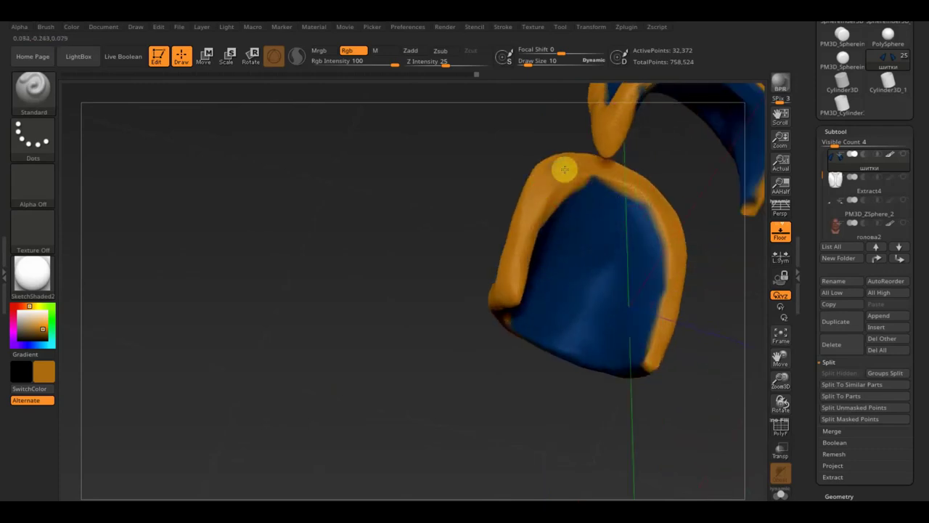
{"action": "left_click_drag", "start_coordinate": [463, 264], "coordinate": [433, 245]}
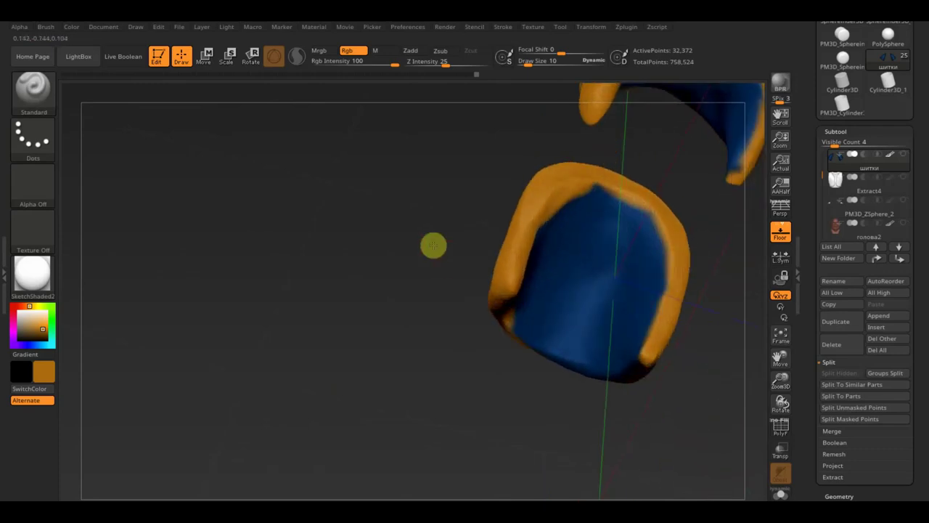
{"action": "mouse_move", "coordinate": [514, 319]}
{"action": "left_mouse_down"}
{"action": "mouse_move", "coordinate": [606, 367]}
{"action": "mouse_move", "coordinate": [633, 371]}
{"action": "mouse_move", "coordinate": [605, 371]}
{"action": "mouse_move", "coordinate": [637, 440]}
{"action": "left_mouse_up"}
{"action": "mouse_move", "coordinate": [640, 351]}
{"action": "left_mouse_down"}
{"action": "mouse_move", "coordinate": [594, 356]}
{"action": "mouse_move", "coordinate": [619, 221]}
{"action": "left_mouse_up"}
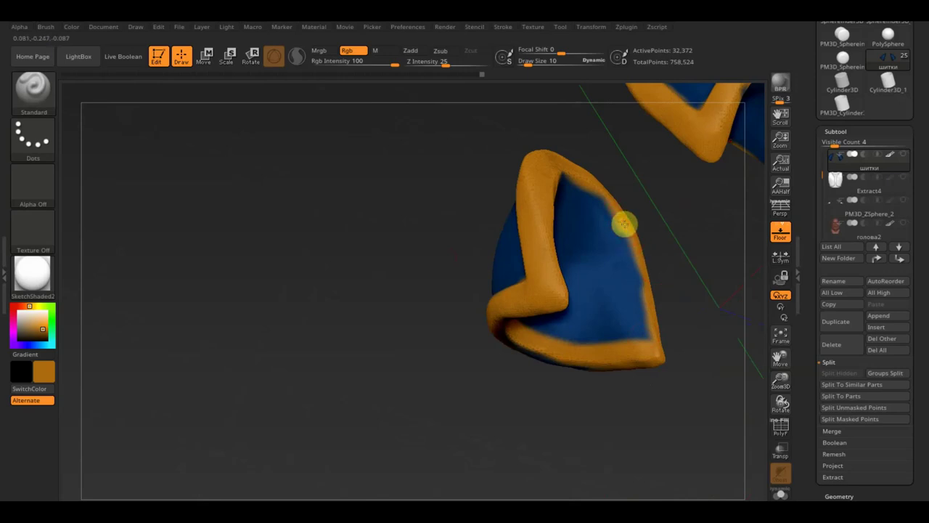
{"action": "left_click_drag", "start_coordinate": [650, 295], "coordinate": [631, 230]}
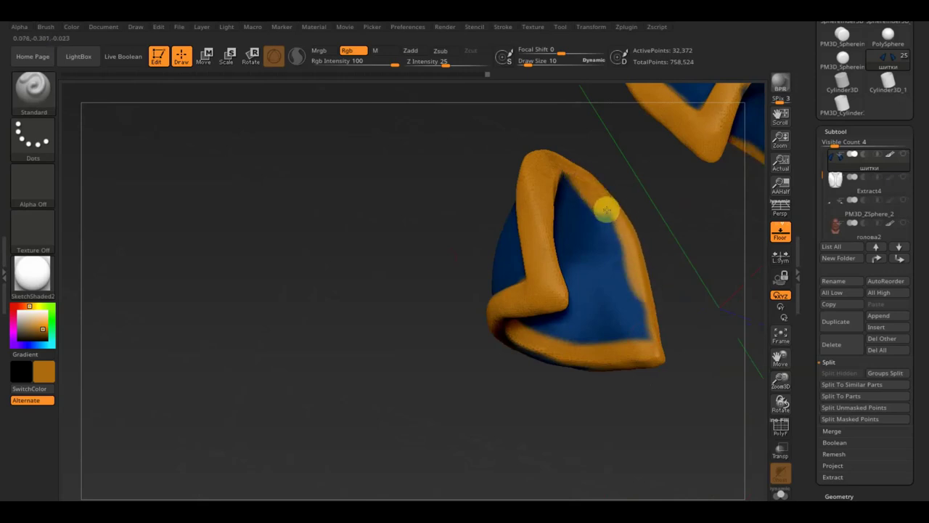
{"action": "left_click_drag", "start_coordinate": [633, 274], "coordinate": [657, 365]}
Step: Widen and repaint the orange band along the pad's lower rim edge
{"action": "key", "text": "c"}
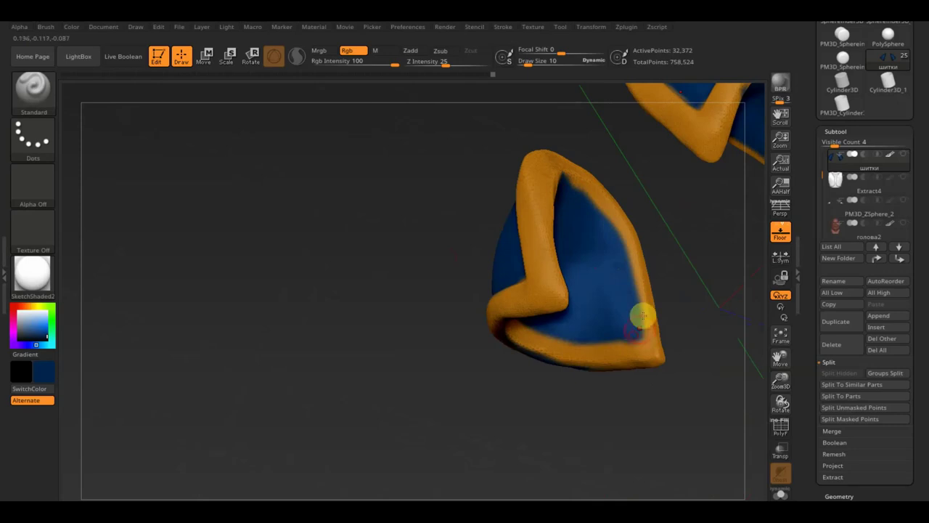
{"action": "mouse_move", "coordinate": [643, 254]}
{"action": "left_mouse_down"}
{"action": "mouse_move", "coordinate": [674, 353]}
{"action": "mouse_move", "coordinate": [670, 345]}
{"action": "left_mouse_up"}
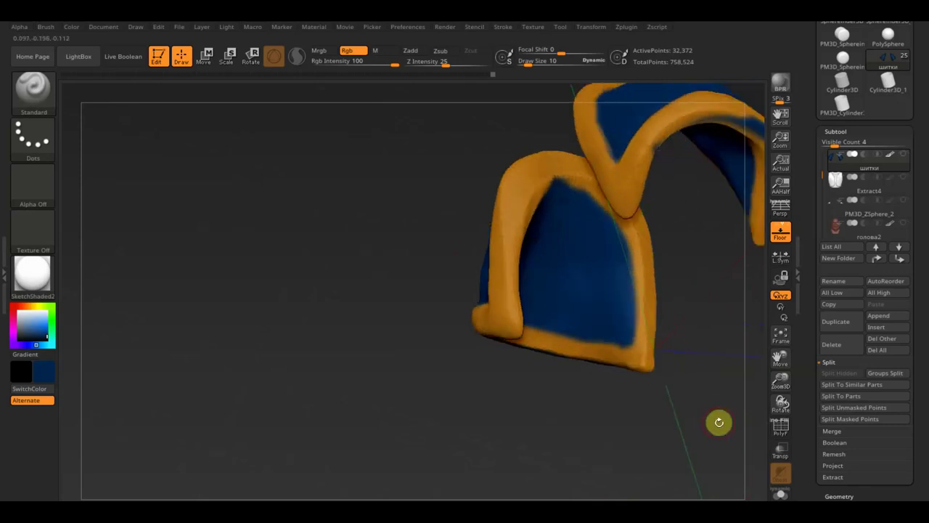
{"action": "left_click_drag", "start_coordinate": [654, 389], "coordinate": [613, 371]}
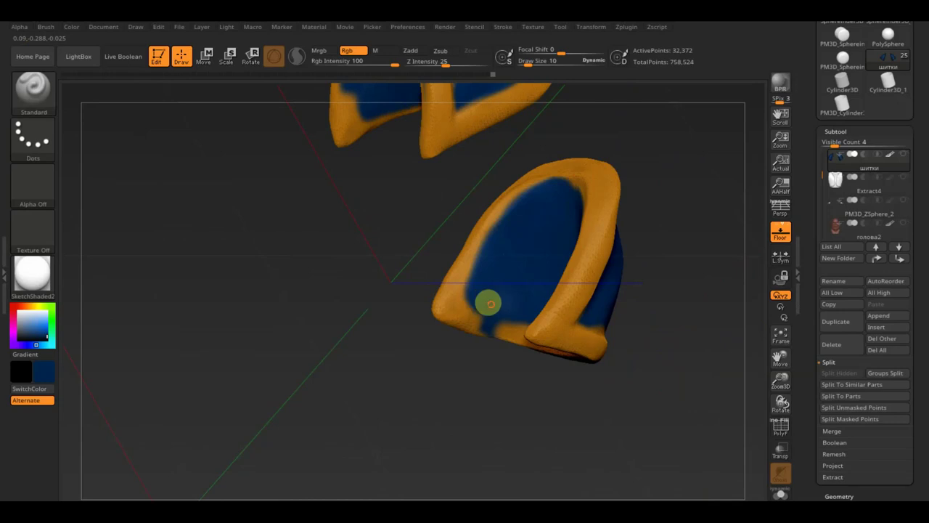
{"action": "key", "text": "c"}
{"action": "mouse_move", "coordinate": [471, 324]}
{"action": "left_mouse_down"}
{"action": "mouse_move", "coordinate": [495, 332]}
{"action": "mouse_move", "coordinate": [440, 390]}
{"action": "mouse_move", "coordinate": [413, 369]}
{"action": "mouse_move", "coordinate": [363, 361]}
{"action": "mouse_move", "coordinate": [369, 344]}
{"action": "left_mouse_up"}
{"action": "mouse_move", "coordinate": [571, 297]}
{"action": "left_mouse_down"}
{"action": "mouse_move", "coordinate": [554, 276]}
{"action": "mouse_move", "coordinate": [525, 286]}
{"action": "left_mouse_up"}
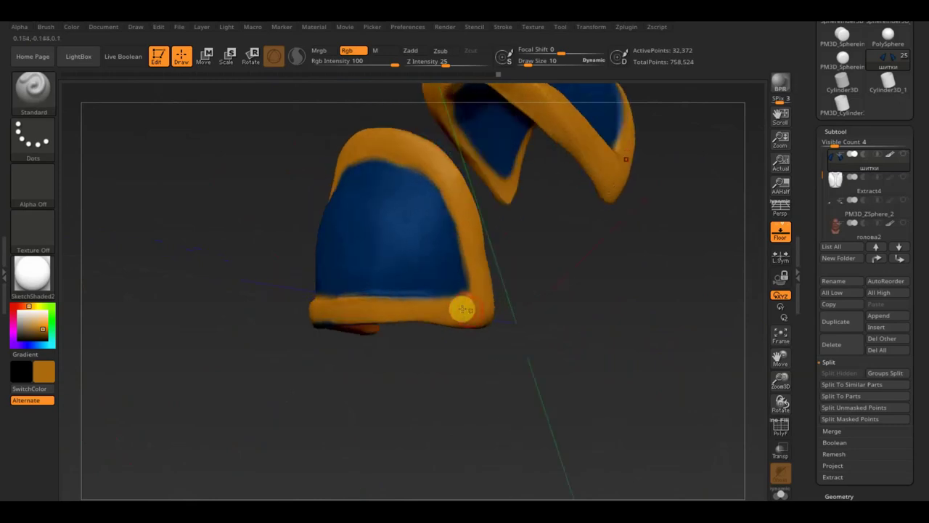
{"action": "left_click_drag", "start_coordinate": [475, 309], "coordinate": [443, 307]}
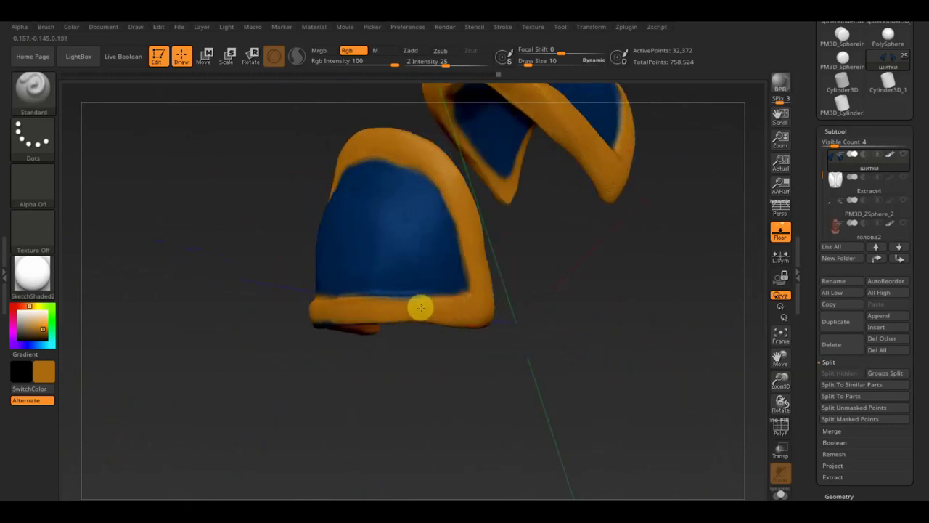
{"action": "mouse_move", "coordinate": [303, 315]}
{"action": "left_mouse_down"}
{"action": "mouse_move", "coordinate": [243, 326]}
{"action": "mouse_move", "coordinate": [443, 286]}
{"action": "left_mouse_up"}
Step: Check both pads' blue insides from below, then show the full character again
{"action": "key", "text": "c"}
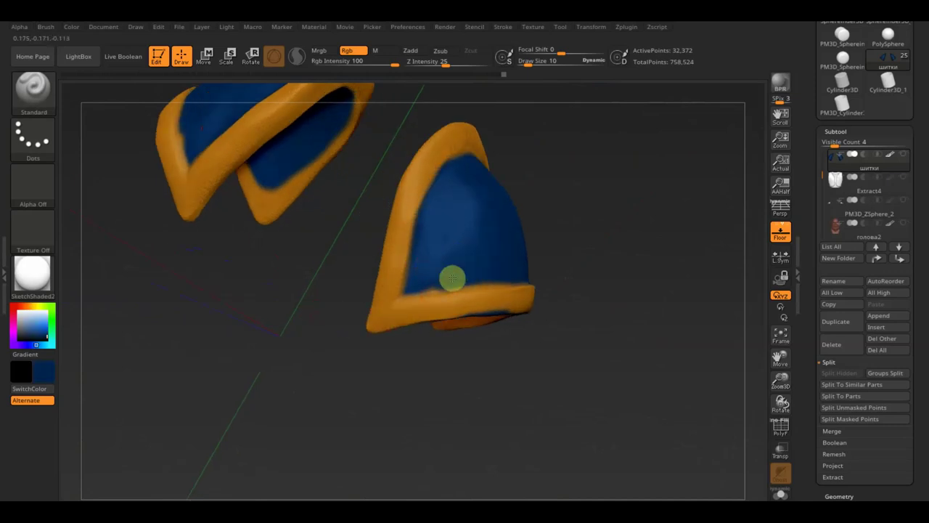
{"action": "left_click_drag", "start_coordinate": [614, 293], "coordinate": [608, 311]}
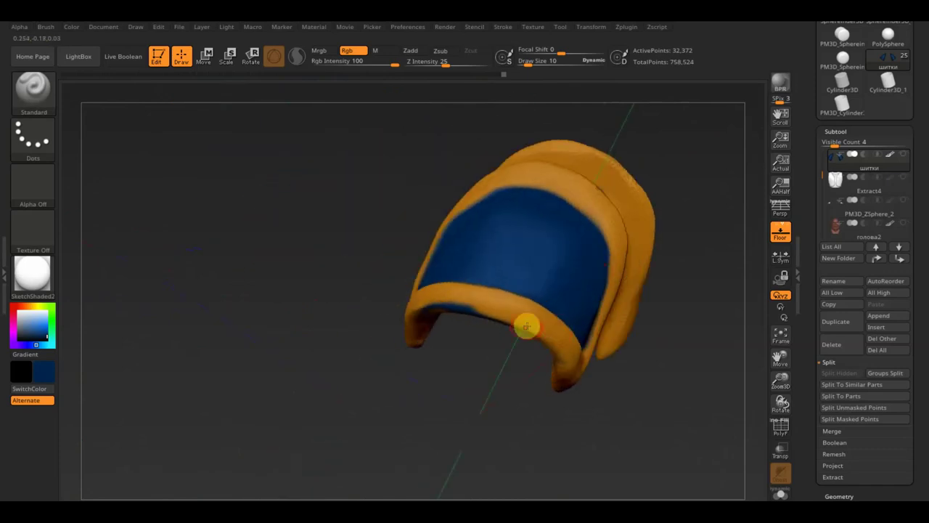
{"action": "key", "text": "c"}
{"action": "mouse_move", "coordinate": [404, 332]}
{"action": "left_mouse_down"}
{"action": "mouse_move", "coordinate": [394, 348]}
{"action": "mouse_move", "coordinate": [446, 270]}
{"action": "mouse_move", "coordinate": [463, 285]}
{"action": "mouse_move", "coordinate": [432, 293]}
{"action": "left_mouse_up"}
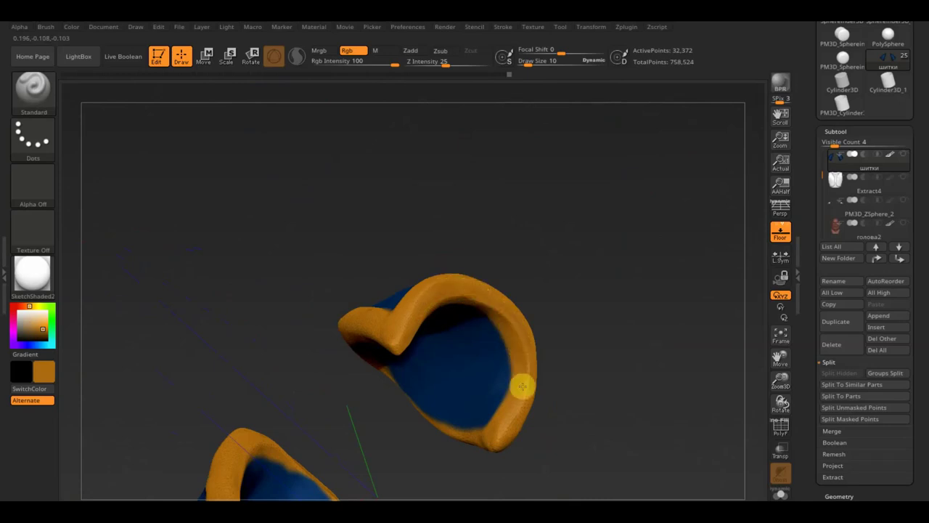
{"action": "mouse_move", "coordinate": [555, 337]}
{"action": "left_mouse_down"}
{"action": "mouse_move", "coordinate": [593, 384]}
{"action": "mouse_move", "coordinate": [569, 465]}
{"action": "mouse_move", "coordinate": [604, 483]}
{"action": "mouse_move", "coordinate": [593, 393]}
{"action": "mouse_move", "coordinate": [574, 403]}
{"action": "left_mouse_up"}
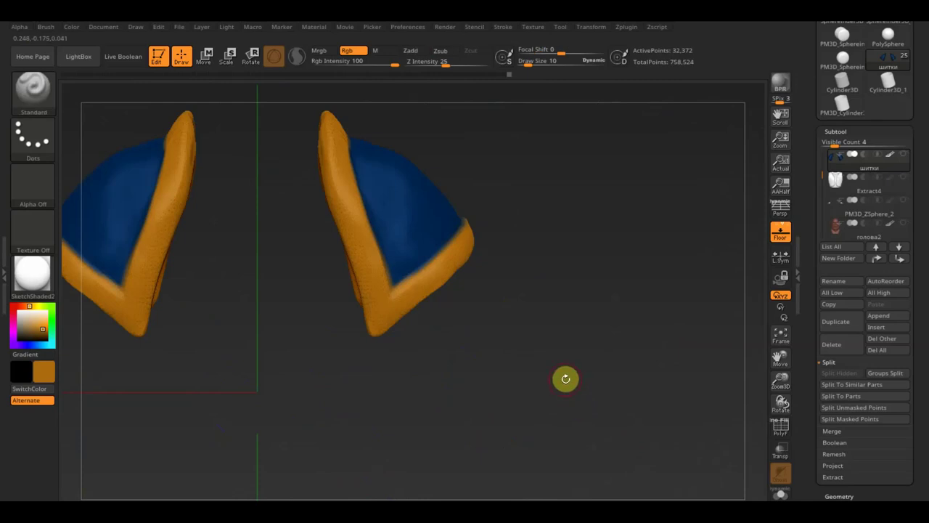
{"action": "left_click_drag", "start_coordinate": [573, 334], "coordinate": [558, 305]}
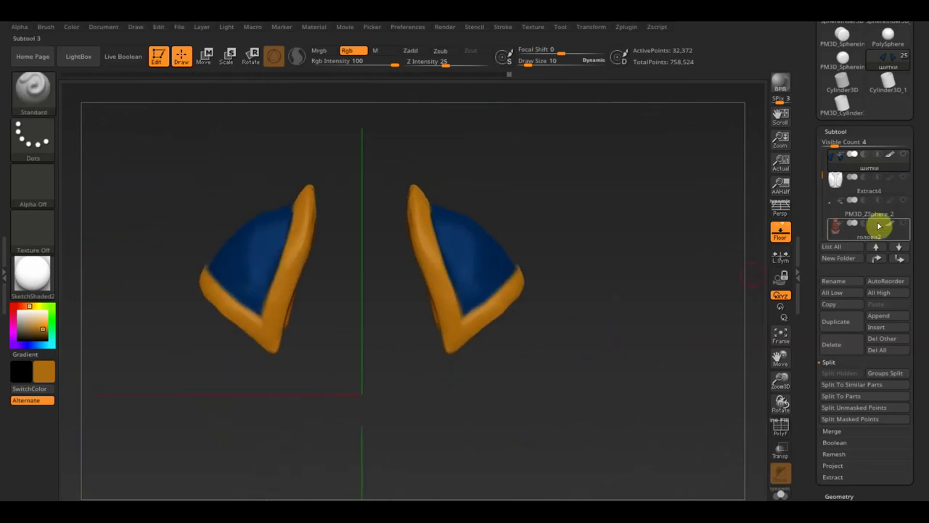
{"action": "left_click", "coordinate": [904, 155]}
{"action": "left_click", "coordinate": [905, 157]}
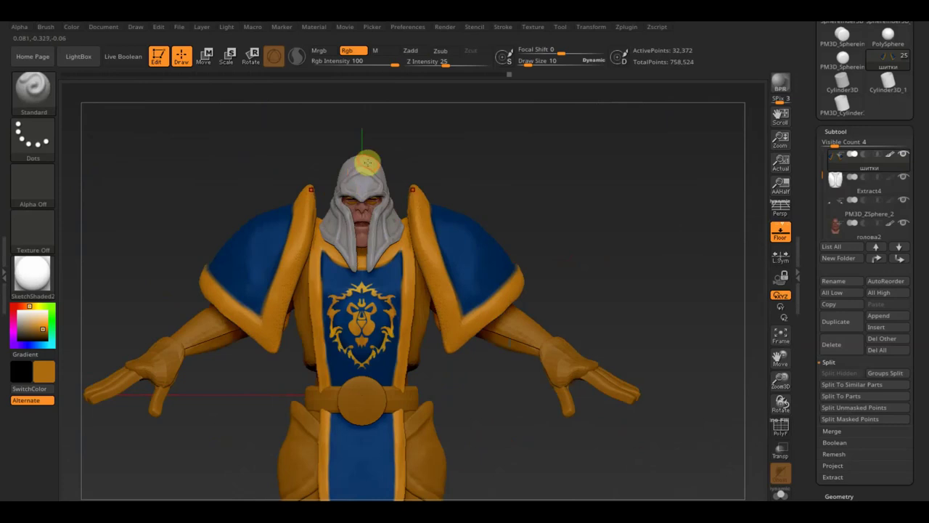
{"action": "left_click", "coordinate": [364, 172], "text": "alt"}
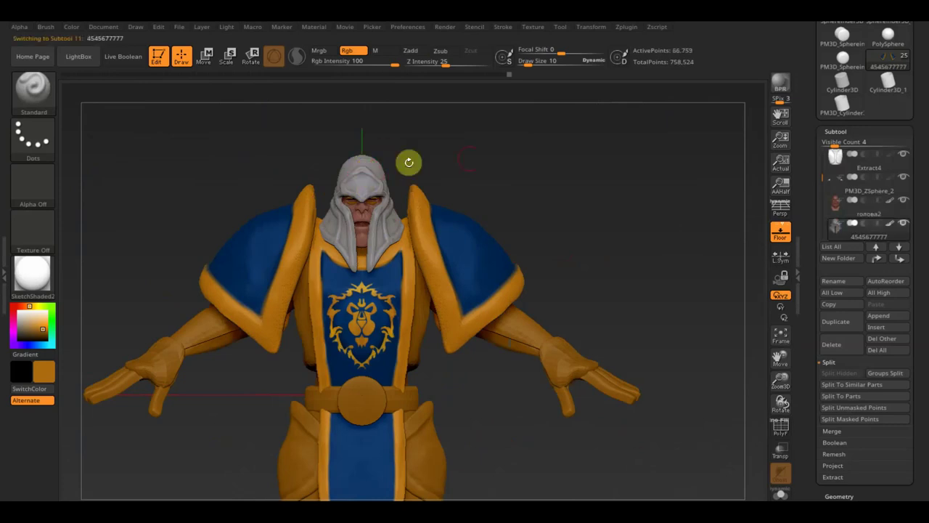
{"action": "key", "text": "f"}
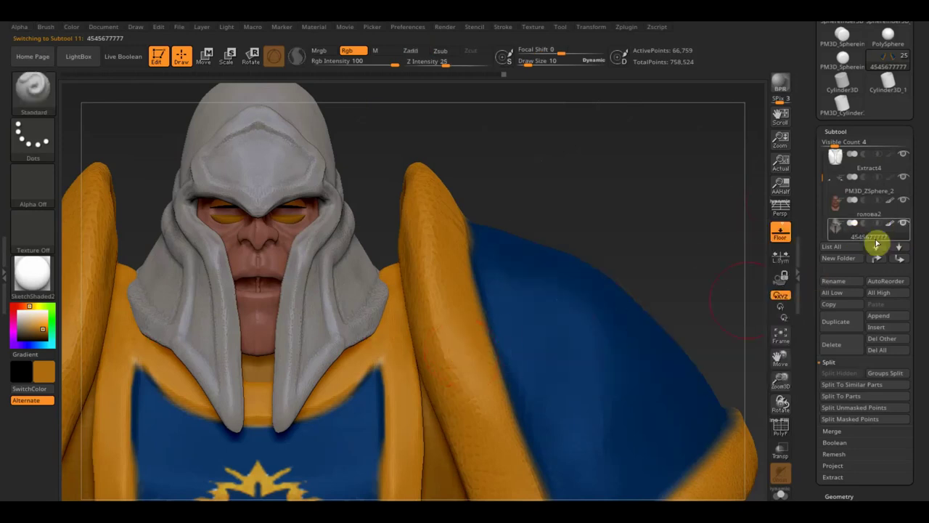
{"action": "left_click", "coordinate": [904, 223], "text": "shift"}
{"action": "mouse_move", "coordinate": [792, 231]}
{"action": "left_mouse_down"}
{"action": "mouse_move", "coordinate": [675, 244]}
{"action": "mouse_move", "coordinate": [660, 208]}
{"action": "left_mouse_up"}
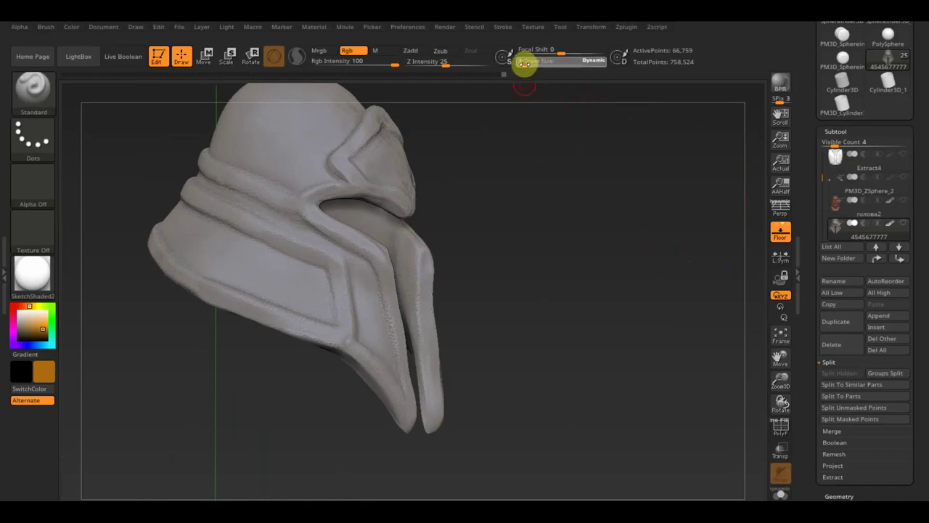
{"action": "left_click", "coordinate": [525, 64]}
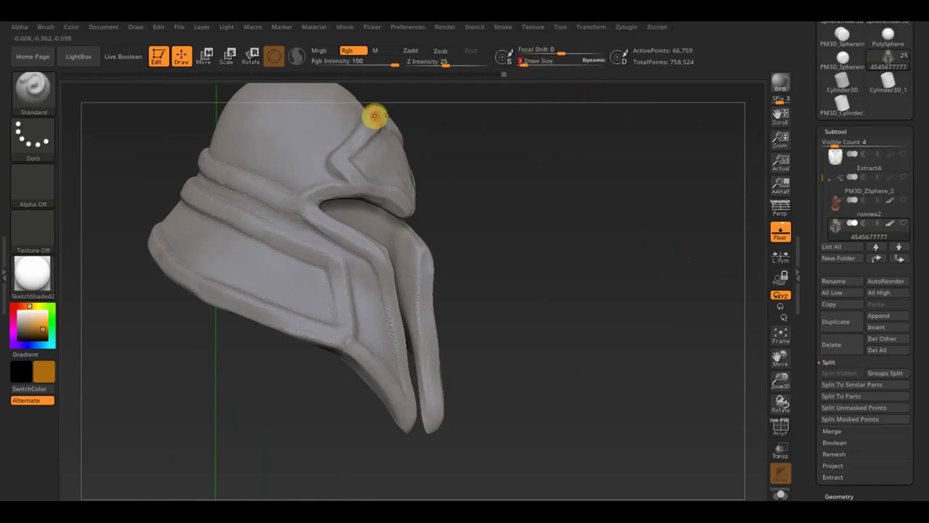
Step: Paint the helmet's inner ridge and band orange
{"action": "right_click_drag", "start_coordinate": [349, 168], "coordinate": [472, 191]}
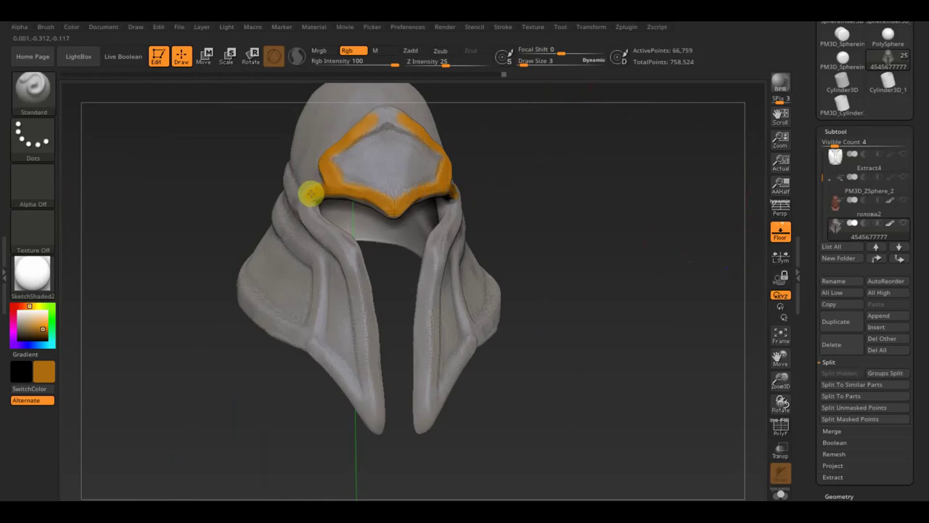
{"action": "mouse_move", "coordinate": [332, 137]}
{"action": "right_mouse_down"}
{"action": "mouse_move", "coordinate": [394, 159]}
{"action": "mouse_move", "coordinate": [421, 213]}
{"action": "right_mouse_up"}
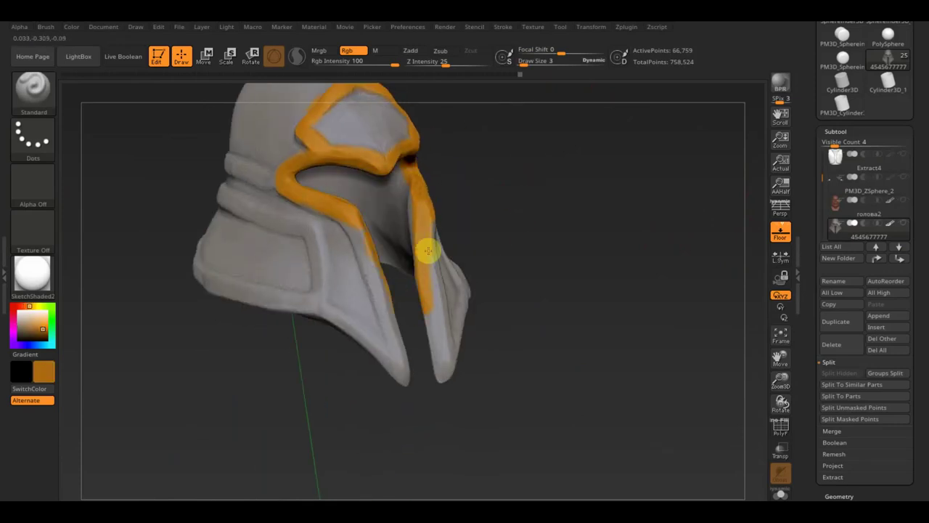
{"action": "right_click_drag", "start_coordinate": [390, 363], "coordinate": [315, 305]}
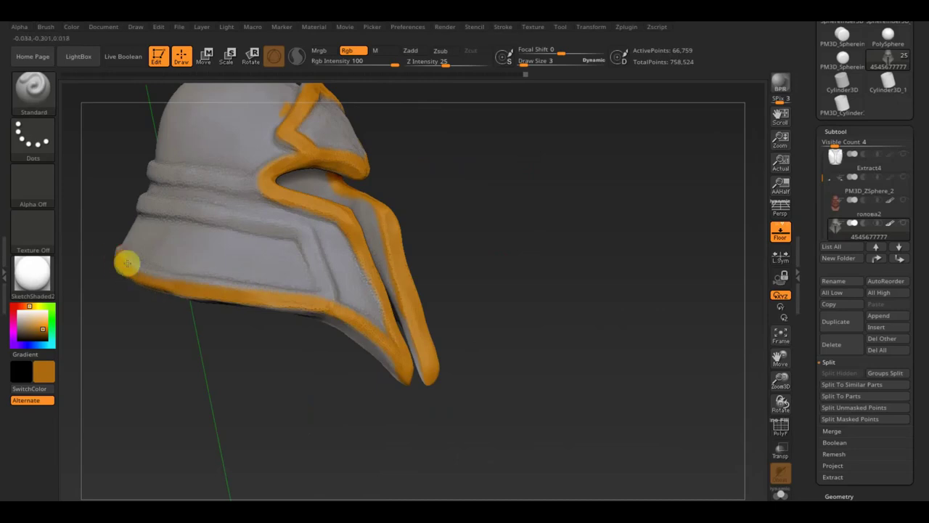
{"action": "mouse_move", "coordinate": [339, 331]}
{"action": "left_mouse_down"}
{"action": "mouse_move", "coordinate": [305, 239]}
{"action": "mouse_move", "coordinate": [283, 260]}
{"action": "mouse_move", "coordinate": [263, 225]}
{"action": "mouse_move", "coordinate": [202, 221]}
{"action": "left_mouse_up"}
Step: Inspect the painted helmet and both pointed tips, then show the whole armoured character
{"action": "right_click_drag", "start_coordinate": [170, 225], "coordinate": [440, 269]}
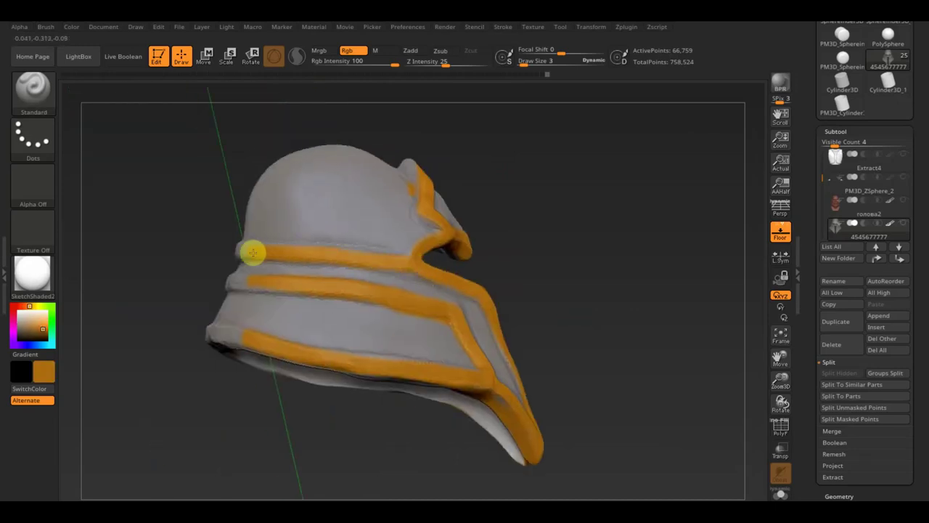
{"action": "right_click_drag", "start_coordinate": [299, 252], "coordinate": [366, 287]}
{"action": "right_click_drag", "start_coordinate": [232, 336], "coordinate": [523, 455]}
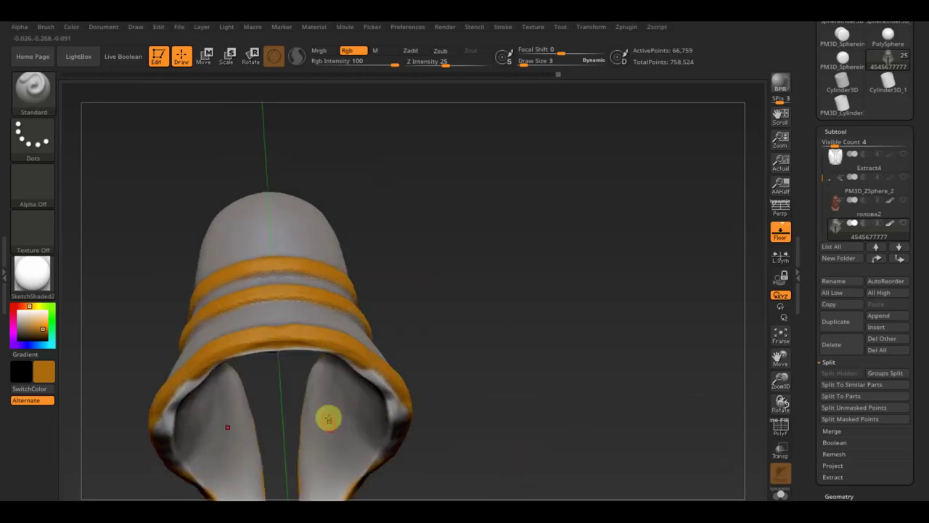
{"action": "mouse_move", "coordinate": [327, 344]}
{"action": "right_mouse_down"}
{"action": "mouse_move", "coordinate": [536, 312]}
{"action": "mouse_move", "coordinate": [424, 201]}
{"action": "right_mouse_up"}
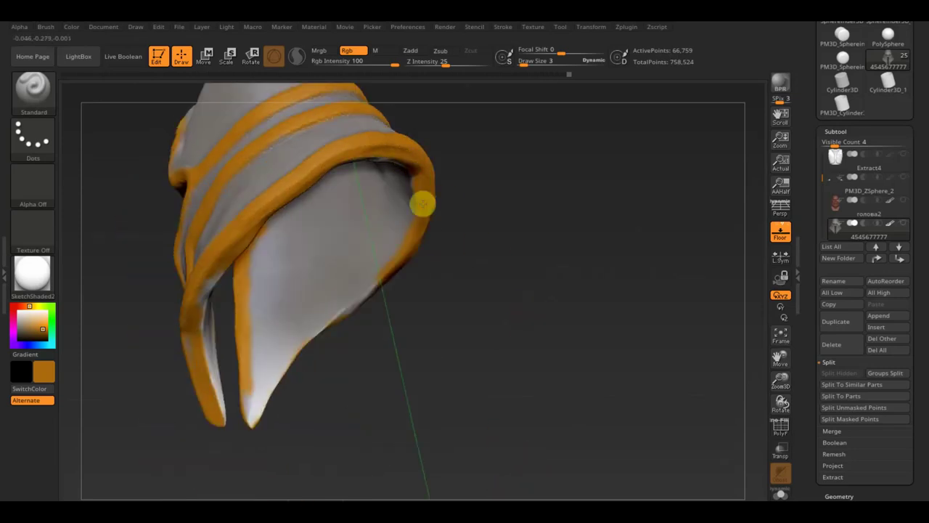
{"action": "mouse_move", "coordinate": [225, 260]}
{"action": "right_mouse_down"}
{"action": "mouse_move", "coordinate": [251, 357]}
{"action": "mouse_move", "coordinate": [408, 303]}
{"action": "right_mouse_up"}
{"action": "mouse_move", "coordinate": [263, 295]}
{"action": "left_mouse_down"}
{"action": "mouse_move", "coordinate": [382, 195]}
{"action": "mouse_move", "coordinate": [467, 282]}
{"action": "mouse_move", "coordinate": [457, 356]}
{"action": "mouse_move", "coordinate": [283, 388]}
{"action": "mouse_move", "coordinate": [560, 164]}
{"action": "mouse_move", "coordinate": [396, 271]}
{"action": "mouse_move", "coordinate": [618, 272]}
{"action": "mouse_move", "coordinate": [184, 316]}
{"action": "left_mouse_up"}
{"action": "mouse_move", "coordinate": [390, 396]}
{"action": "left_mouse_down"}
{"action": "mouse_move", "coordinate": [556, 249]}
{"action": "mouse_move", "coordinate": [230, 269]}
{"action": "mouse_move", "coordinate": [755, 231]}
{"action": "left_mouse_up"}
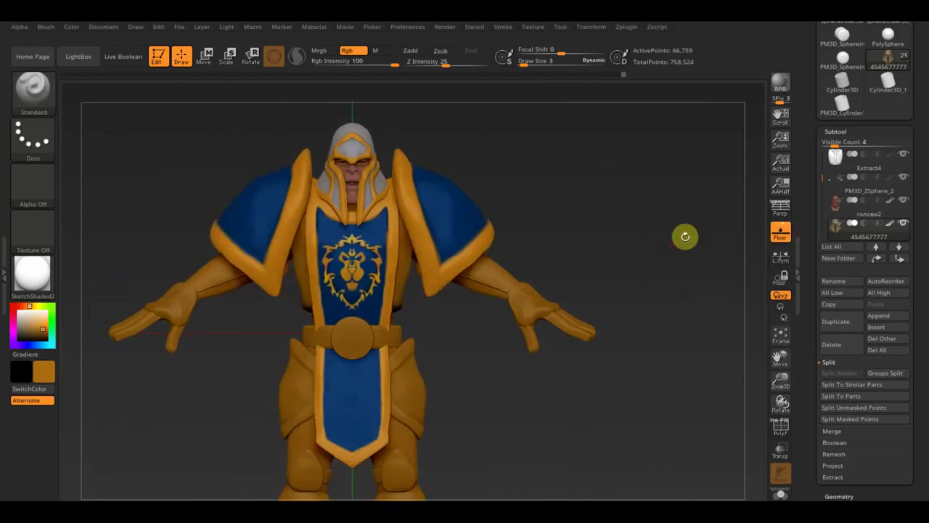
{"action": "left_click_drag", "start_coordinate": [660, 220], "coordinate": [529, 358]}
{"action": "left_click", "coordinate": [327, 336], "text": "alt"}
{"action": "mouse_move", "coordinate": [416, 354]}
{"action": "left_mouse_down"}
{"action": "mouse_move", "coordinate": [312, 379]}
{"action": "mouse_move", "coordinate": [281, 257]}
{"action": "mouse_move", "coordinate": [193, 316]}
{"action": "left_mouse_up"}
Step: Isolate the two ear meshes, swapping between grey and orange, and save the project with Ctrl+S
{"action": "left_click", "coordinate": [421, 217], "text": "alt"}
{"action": "key", "text": "c"}
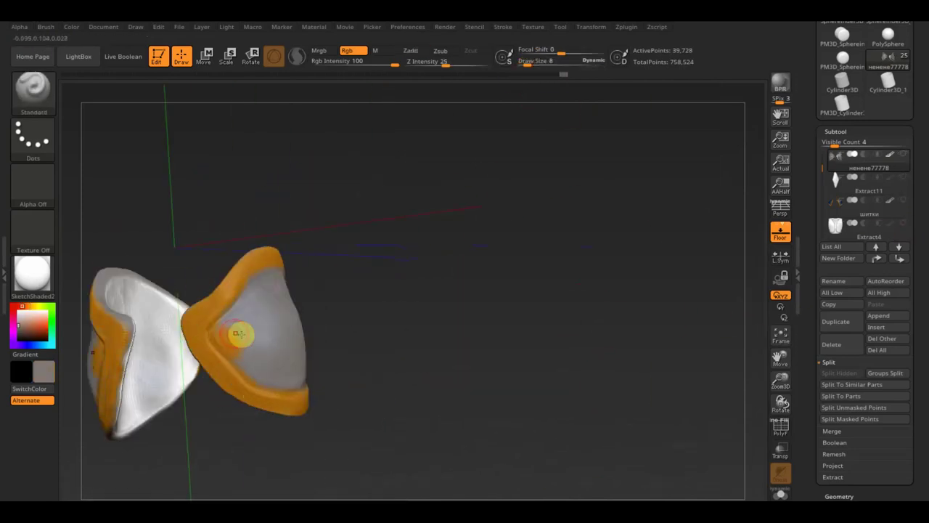
{"action": "key", "text": "c"}
{"action": "mouse_move", "coordinate": [293, 383]}
{"action": "right_mouse_down"}
{"action": "mouse_move", "coordinate": [290, 394]}
{"action": "mouse_move", "coordinate": [366, 353]}
{"action": "right_mouse_up"}
{"action": "mouse_move", "coordinate": [400, 440]}
{"action": "right_mouse_down"}
{"action": "mouse_move", "coordinate": [334, 453]}
{"action": "mouse_move", "coordinate": [415, 380]}
{"action": "right_mouse_up"}
{"action": "mouse_move", "coordinate": [338, 370]}
{"action": "right_mouse_down"}
{"action": "mouse_move", "coordinate": [315, 390]}
{"action": "mouse_move", "coordinate": [644, 405]}
{"action": "mouse_move", "coordinate": [496, 247]}
{"action": "right_mouse_up"}
{"action": "key", "text": "c"}
{"action": "right_click_drag", "start_coordinate": [639, 411], "coordinate": [395, 297]}
{"action": "mouse_move", "coordinate": [311, 342]}
{"action": "right_mouse_down"}
{"action": "mouse_move", "coordinate": [411, 305]}
{"action": "mouse_move", "coordinate": [411, 326]}
{"action": "right_mouse_up"}
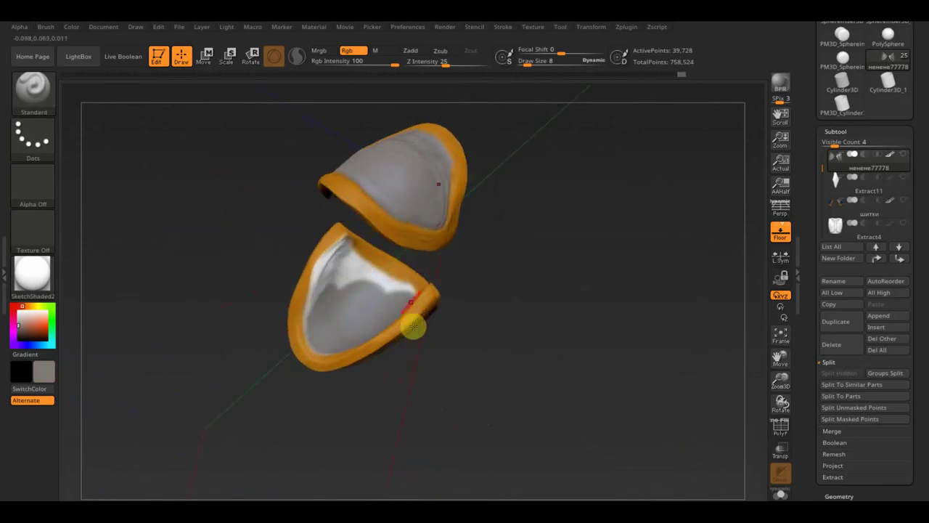
{"action": "key", "text": "c"}
{"action": "mouse_move", "coordinate": [340, 280]}
{"action": "right_mouse_down"}
{"action": "mouse_move", "coordinate": [342, 253]}
{"action": "mouse_move", "coordinate": [379, 249]}
{"action": "mouse_move", "coordinate": [297, 356]}
{"action": "right_mouse_up"}
{"action": "key", "text": "ctrl+s"}
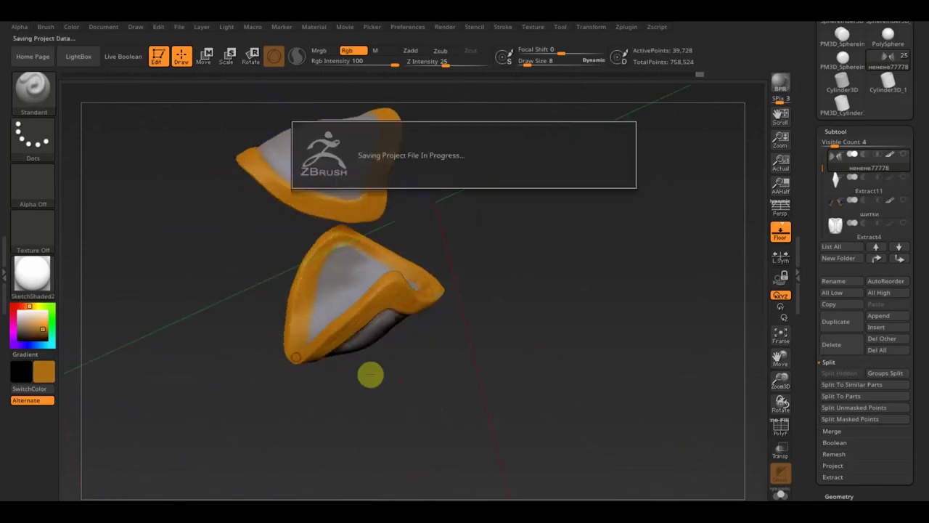
{"action": "mouse_move", "coordinate": [422, 401]}
{"action": "right_mouse_down"}
{"action": "mouse_move", "coordinate": [409, 328]}
{"action": "mouse_move", "coordinate": [440, 324]}
{"action": "right_mouse_up"}
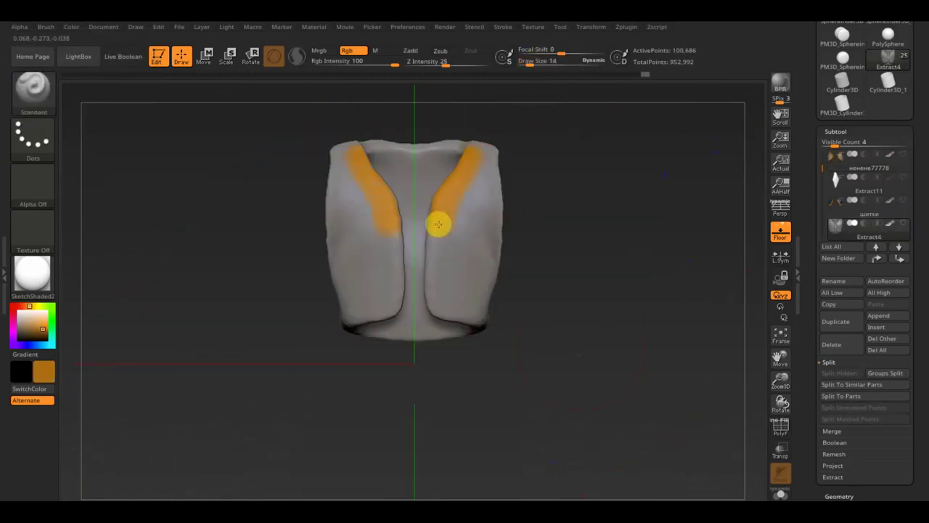
Step: Examine the Extract4 vest's neck opening and edges with the floor grid hidden
{"action": "right_click_drag", "start_coordinate": [438, 222], "coordinate": [455, 319]}
{"action": "right_click_drag", "start_coordinate": [519, 199], "coordinate": [529, 79]}
{"action": "mouse_move", "coordinate": [504, 175]}
{"action": "right_mouse_down"}
{"action": "mouse_move", "coordinate": [491, 212]}
{"action": "mouse_move", "coordinate": [527, 259]}
{"action": "mouse_move", "coordinate": [531, 210]}
{"action": "right_mouse_up"}
{"action": "mouse_move", "coordinate": [481, 307]}
{"action": "right_mouse_down"}
{"action": "mouse_move", "coordinate": [614, 276]}
{"action": "mouse_move", "coordinate": [535, 288]}
{"action": "mouse_move", "coordinate": [512, 201]}
{"action": "mouse_move", "coordinate": [704, 181]}
{"action": "mouse_move", "coordinate": [629, 206]}
{"action": "mouse_move", "coordinate": [494, 214]}
{"action": "mouse_move", "coordinate": [659, 346]}
{"action": "mouse_move", "coordinate": [479, 312]}
{"action": "mouse_move", "coordinate": [575, 339]}
{"action": "mouse_move", "coordinate": [386, 396]}
{"action": "mouse_move", "coordinate": [519, 352]}
{"action": "right_mouse_up"}
{"action": "key", "text": "shift+p"}
{"action": "mouse_move", "coordinate": [741, 305]}
{"action": "right_mouse_down"}
{"action": "mouse_move", "coordinate": [647, 315]}
{"action": "mouse_move", "coordinate": [724, 368]}
{"action": "mouse_move", "coordinate": [678, 348]}
{"action": "mouse_move", "coordinate": [586, 392]}
{"action": "mouse_move", "coordinate": [629, 336]}
{"action": "mouse_move", "coordinate": [608, 358]}
{"action": "right_mouse_up"}
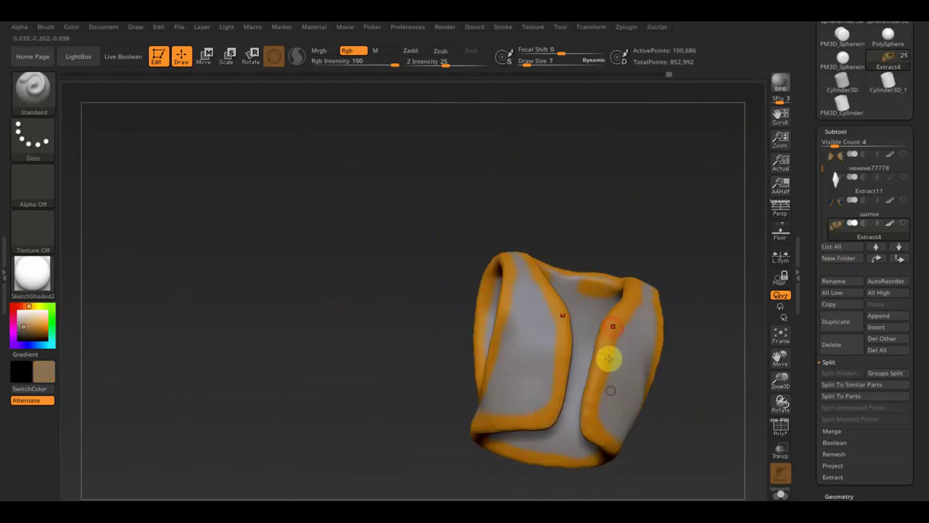
{"action": "mouse_move", "coordinate": [549, 276]}
{"action": "right_mouse_down"}
{"action": "mouse_move", "coordinate": [509, 289]}
{"action": "mouse_move", "coordinate": [691, 295]}
{"action": "mouse_move", "coordinate": [550, 326]}
{"action": "mouse_move", "coordinate": [707, 332]}
{"action": "mouse_move", "coordinate": [566, 335]}
{"action": "mouse_move", "coordinate": [632, 336]}
{"action": "mouse_move", "coordinate": [552, 296]}
{"action": "mouse_move", "coordinate": [551, 359]}
{"action": "mouse_move", "coordinate": [684, 204]}
{"action": "mouse_move", "coordinate": [677, 208]}
{"action": "mouse_move", "coordinate": [689, 179]}
{"action": "mouse_move", "coordinate": [685, 120]}
{"action": "mouse_move", "coordinate": [675, 208]}
{"action": "mouse_move", "coordinate": [552, 264]}
{"action": "mouse_move", "coordinate": [585, 293]}
{"action": "right_mouse_up"}
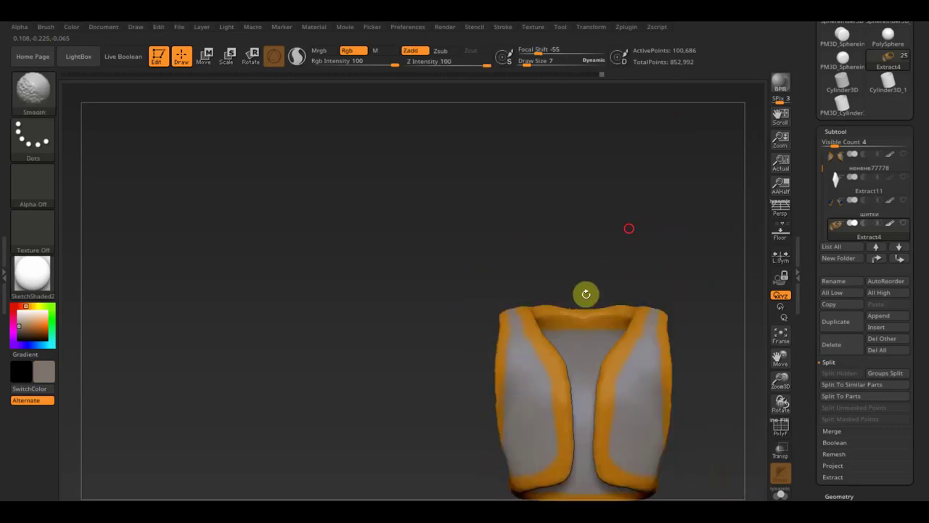
{"action": "right_click_drag", "start_coordinate": [709, 371], "coordinate": [613, 263], "text": "alt"}
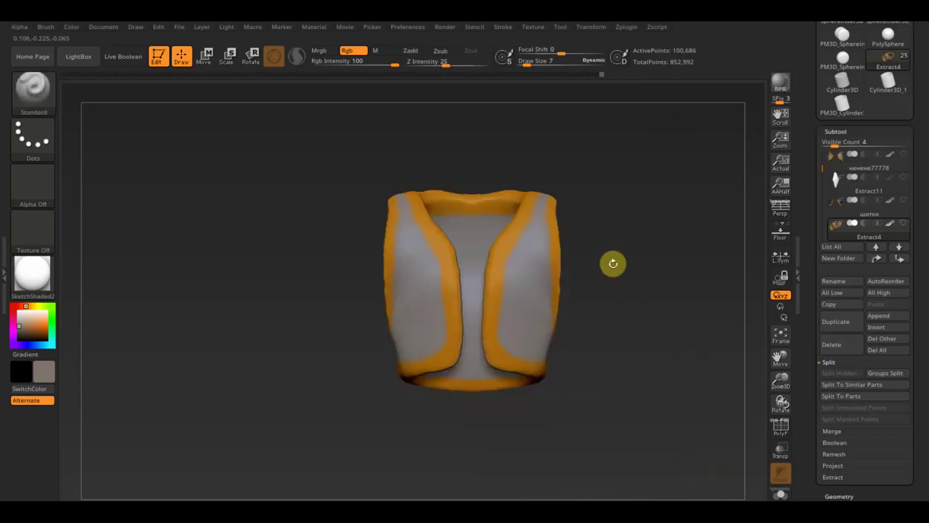
Step: Delete the vest's lower subdivision levels in the Geometry panel
{"action": "left_click", "coordinate": [849, 496]}
{"action": "left_click", "coordinate": [850, 182]}
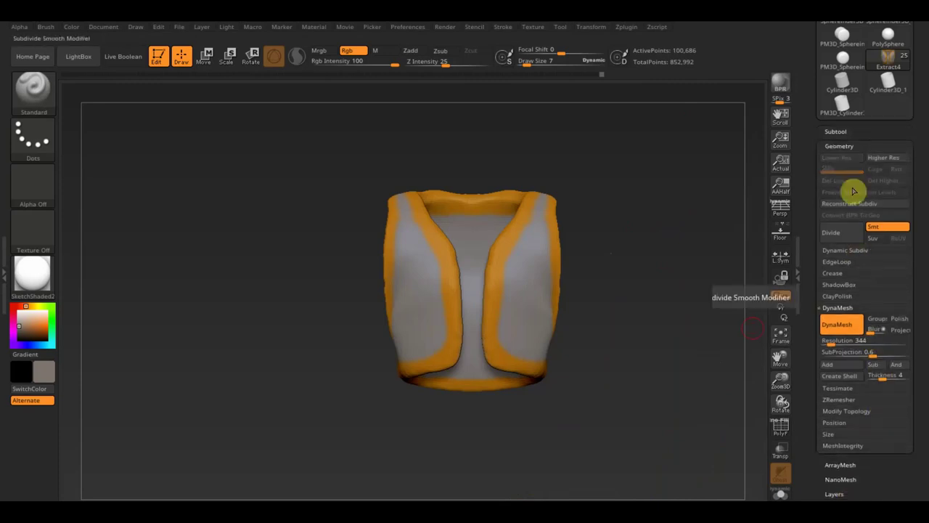
{"action": "scroll", "coordinate": [858, 489], "scroll_direction": "down", "scroll_amount": 3}
{"action": "mouse_move", "coordinate": [866, 445]}
{"action": "left_mouse_down"}
{"action": "mouse_move", "coordinate": [886, 438]}
{"action": "mouse_move", "coordinate": [889, 401]}
{"action": "left_mouse_up"}
Step: Mask the vest by its painted colour and invert the mask to free the orange border
{"action": "left_click", "coordinate": [839, 412]}
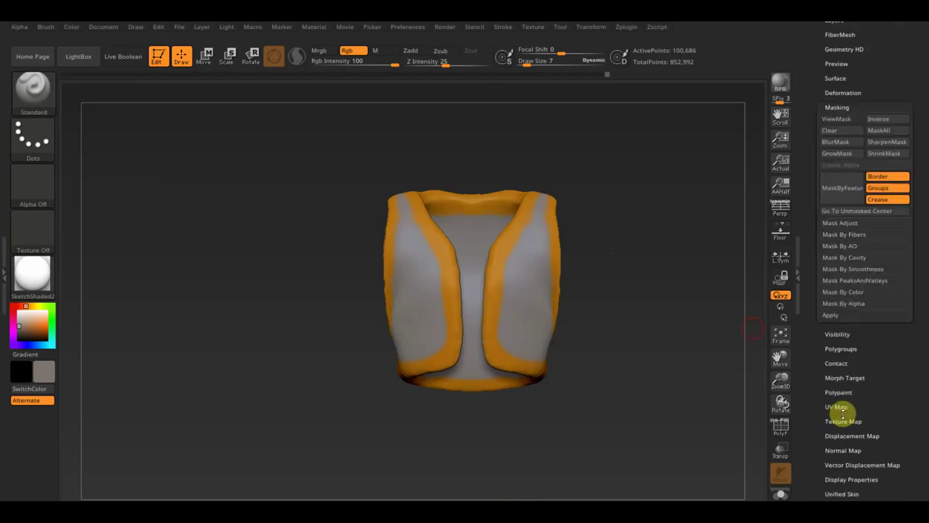
{"action": "left_click", "coordinate": [860, 293]}
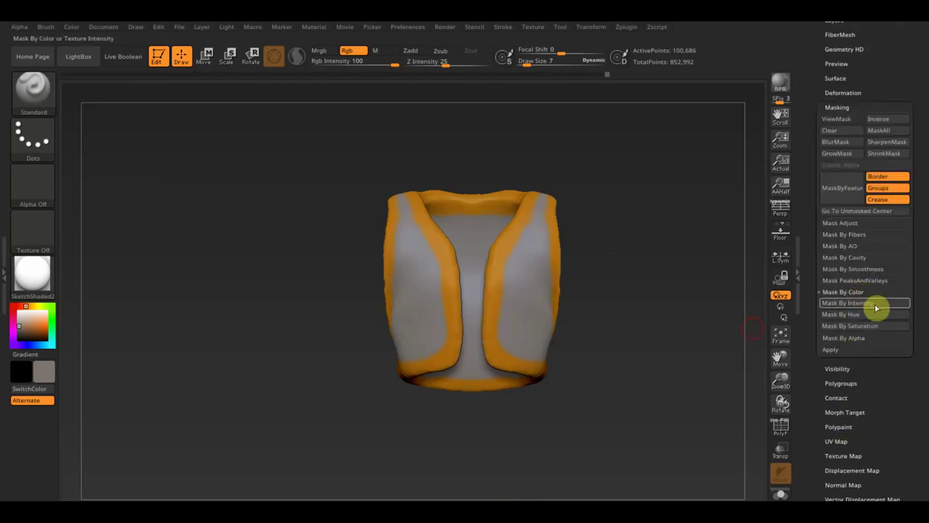
{"action": "left_click", "coordinate": [871, 303]}
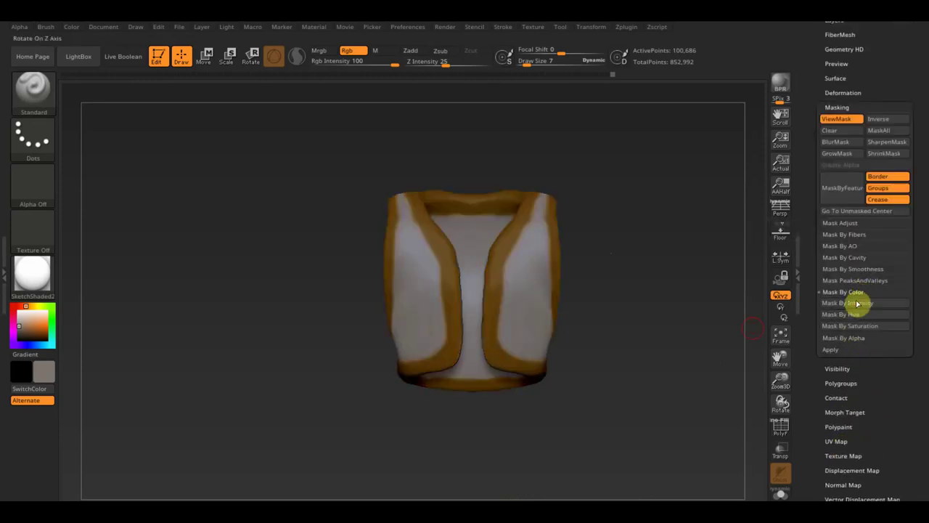
{"action": "left_click", "coordinate": [673, 305], "text": "ctrl"}
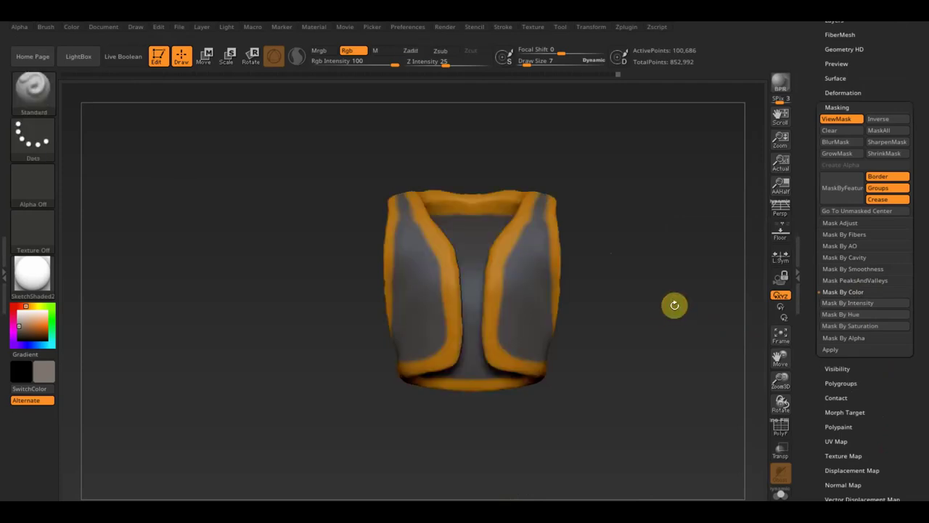
{"action": "left_click_drag", "start_coordinate": [886, 436], "coordinate": [885, 408]}
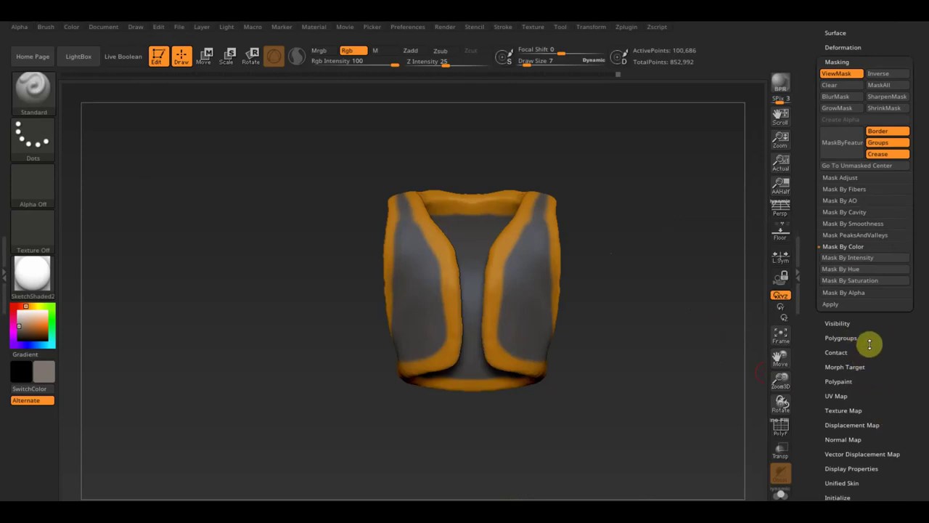
{"action": "left_click_drag", "start_coordinate": [887, 361], "coordinate": [888, 388]}
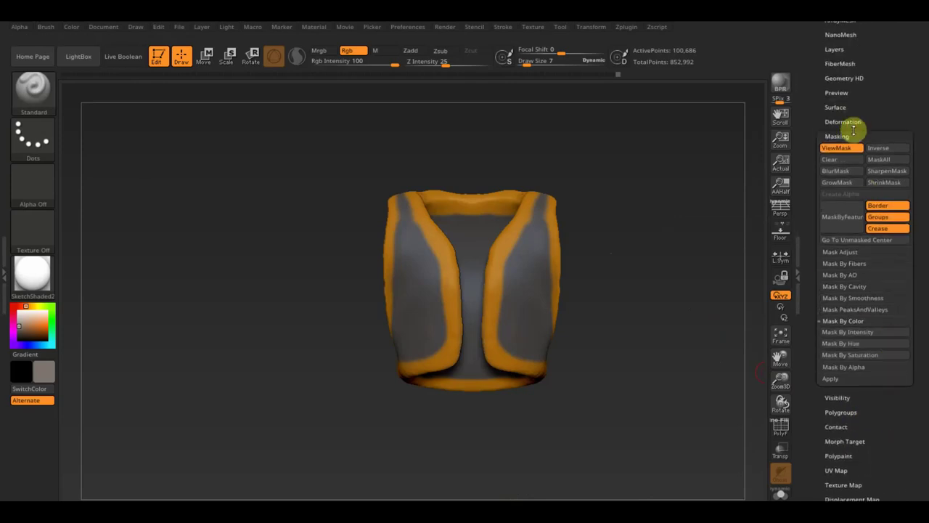
Step: Inflate the unmasked orange border slightly using the Deformation sliders
{"action": "left_click", "coordinate": [850, 124]}
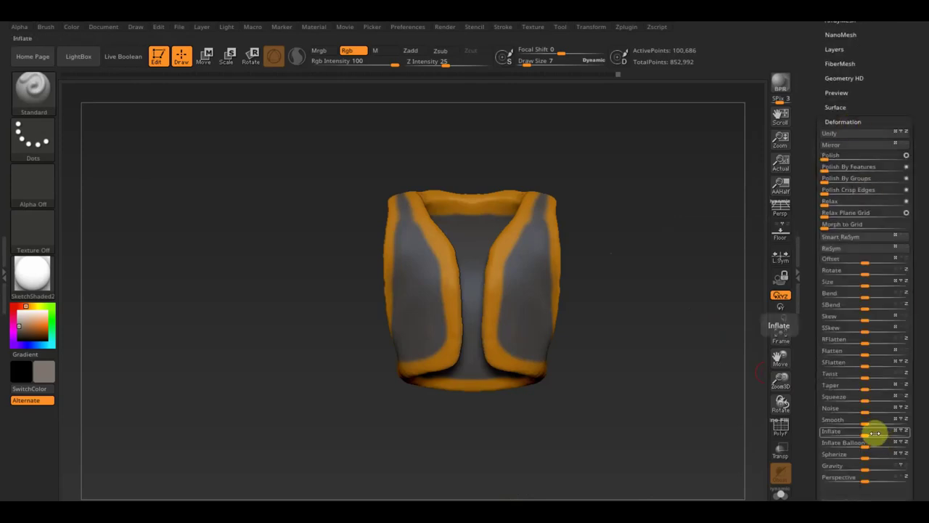
{"action": "left_click_drag", "start_coordinate": [865, 432], "coordinate": [868, 432]}
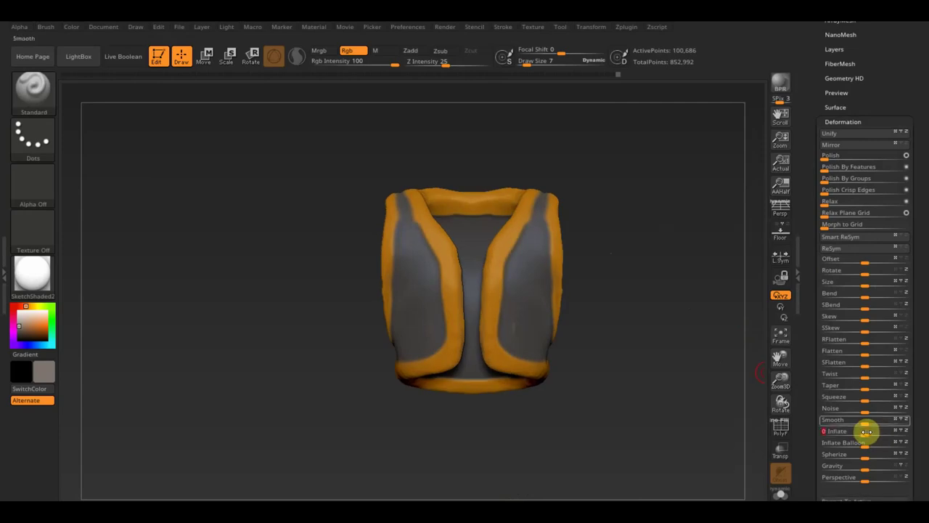
{"action": "mouse_move", "coordinate": [687, 338]}
{"action": "left_mouse_down"}
{"action": "mouse_move", "coordinate": [646, 370]}
{"action": "mouse_move", "coordinate": [604, 243]}
{"action": "left_mouse_up"}
{"action": "mouse_move", "coordinate": [545, 334]}
{"action": "left_mouse_down"}
{"action": "mouse_move", "coordinate": [617, 322]}
{"action": "mouse_move", "coordinate": [606, 361]}
{"action": "mouse_move", "coordinate": [663, 327]}
{"action": "mouse_move", "coordinate": [635, 361]}
{"action": "mouse_move", "coordinate": [651, 365]}
{"action": "left_mouse_up"}
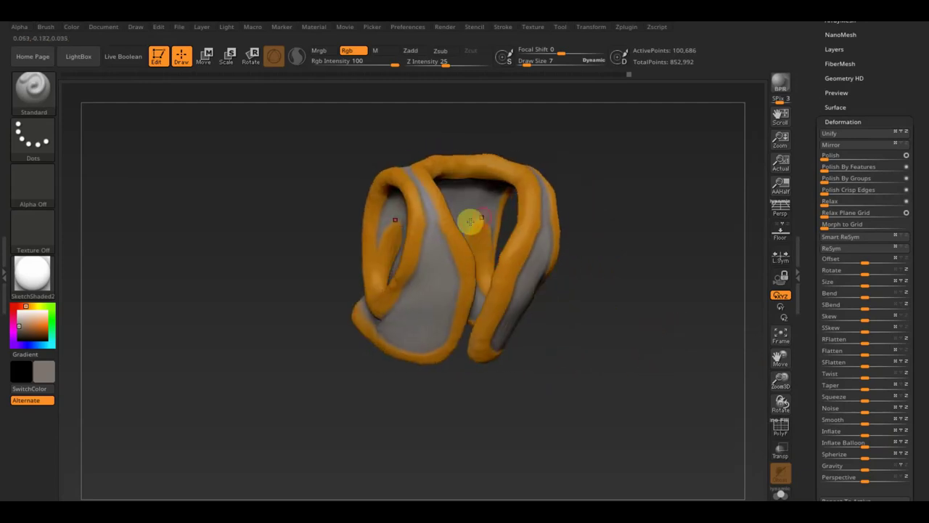
Step: Smooth part of the vest surface and check its left front
{"action": "mouse_move", "coordinate": [471, 209]}
{"action": "left_mouse_down"}
{"action": "mouse_move", "coordinate": [595, 211]}
{"action": "mouse_move", "coordinate": [594, 219]}
{"action": "left_mouse_up"}
{"action": "key", "text": "shift"}
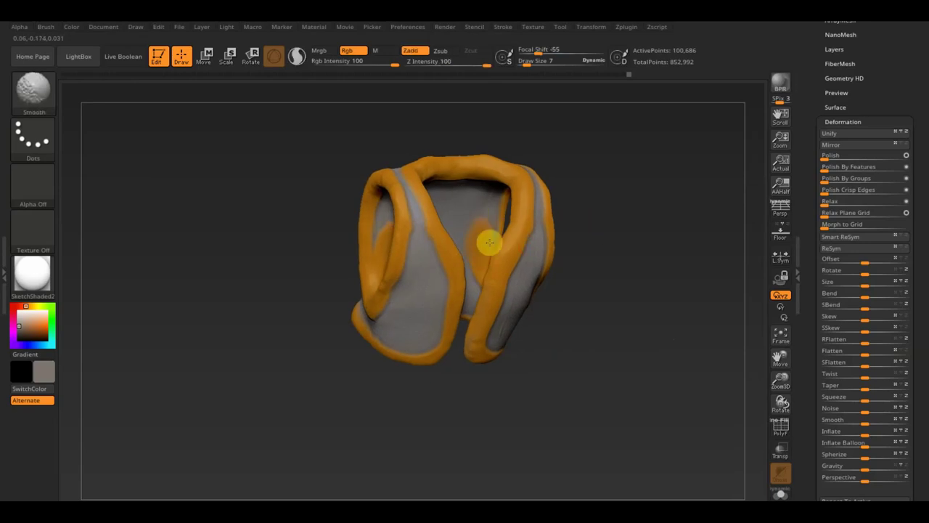
{"action": "left_click_drag", "start_coordinate": [490, 242], "coordinate": [481, 231], "text": "shift"}
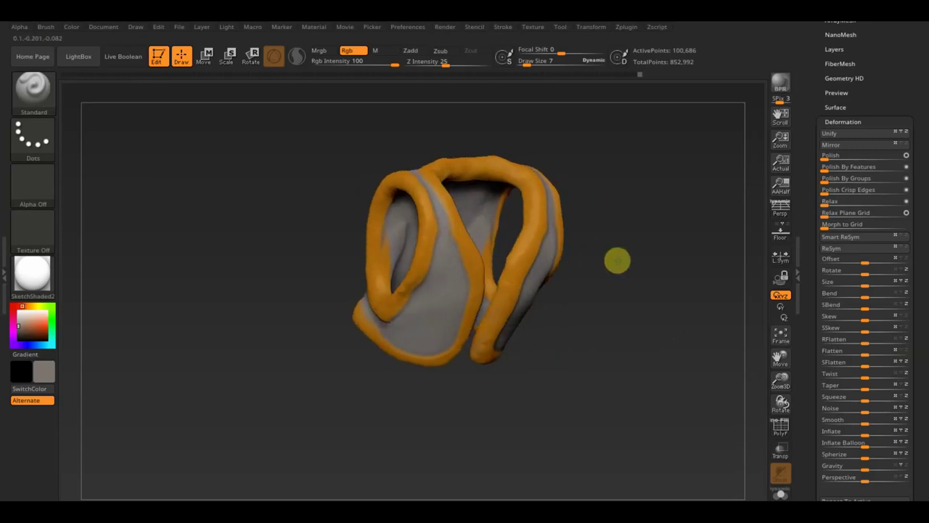
{"action": "left_click_drag", "start_coordinate": [494, 276], "coordinate": [552, 260]}
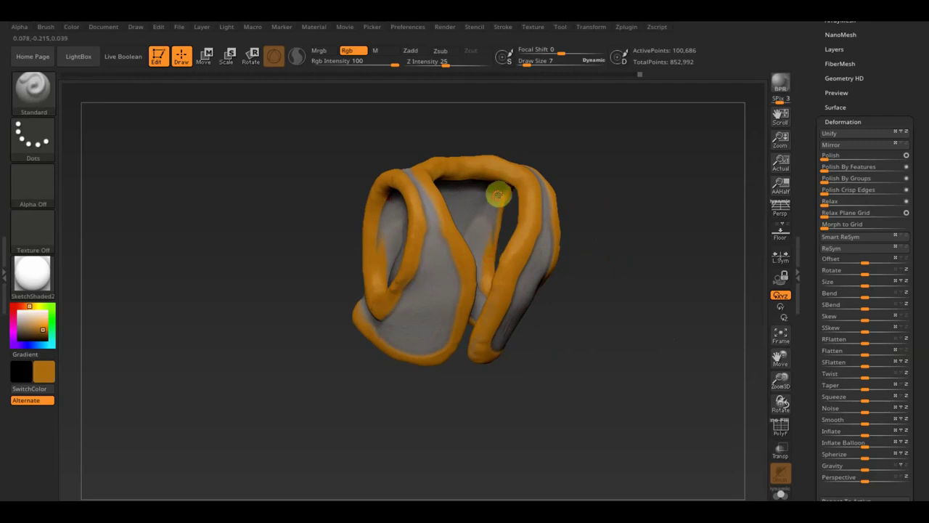
{"action": "mouse_move", "coordinate": [639, 225]}
{"action": "left_mouse_down"}
{"action": "mouse_move", "coordinate": [664, 157]}
{"action": "mouse_move", "coordinate": [653, 140]}
{"action": "left_mouse_up"}
{"action": "left_click_drag", "start_coordinate": [575, 194], "coordinate": [647, 237]}
Step: Show all character parts around the vest and make the body mesh active
{"action": "left_click_drag", "start_coordinate": [900, 80], "coordinate": [900, 129]}
{"action": "left_click", "coordinate": [840, 129]}
{"action": "left_click", "coordinate": [905, 222], "text": "shift"}
{"action": "mouse_move", "coordinate": [667, 390]}
{"action": "left_mouse_down"}
{"action": "mouse_move", "coordinate": [620, 394]}
{"action": "mouse_move", "coordinate": [604, 346]}
{"action": "mouse_move", "coordinate": [622, 415]}
{"action": "mouse_move", "coordinate": [610, 336]}
{"action": "left_mouse_up"}
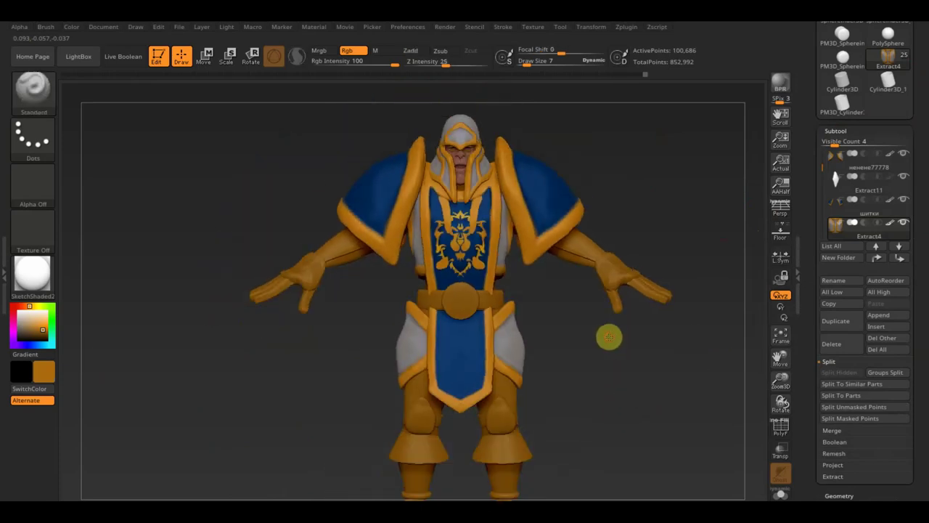
{"action": "left_click", "coordinate": [578, 262], "text": "alt"}
Step: Solo the PM3D_ZSphere_1 body mesh and pick a dark grey paint colour
{"action": "left_click", "coordinate": [637, 259], "text": "alt"}
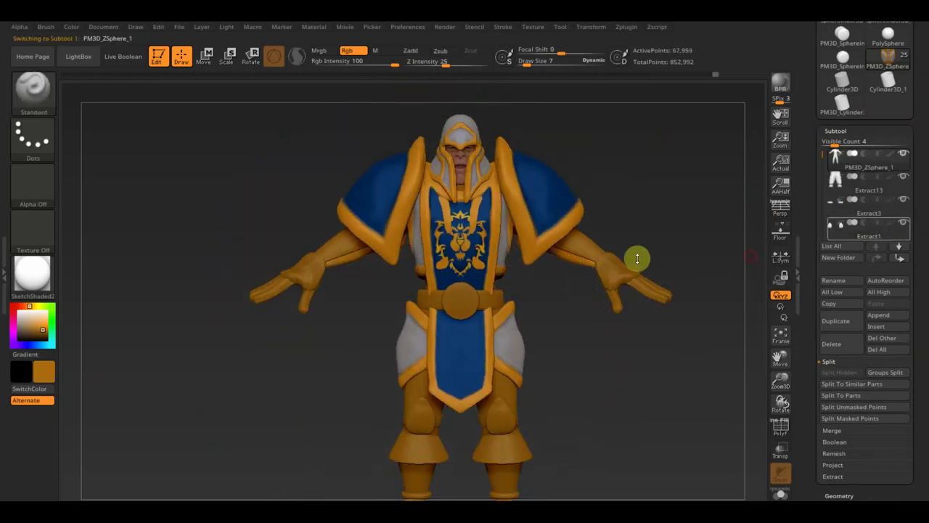
{"action": "left_click", "coordinate": [901, 226], "text": "shift"}
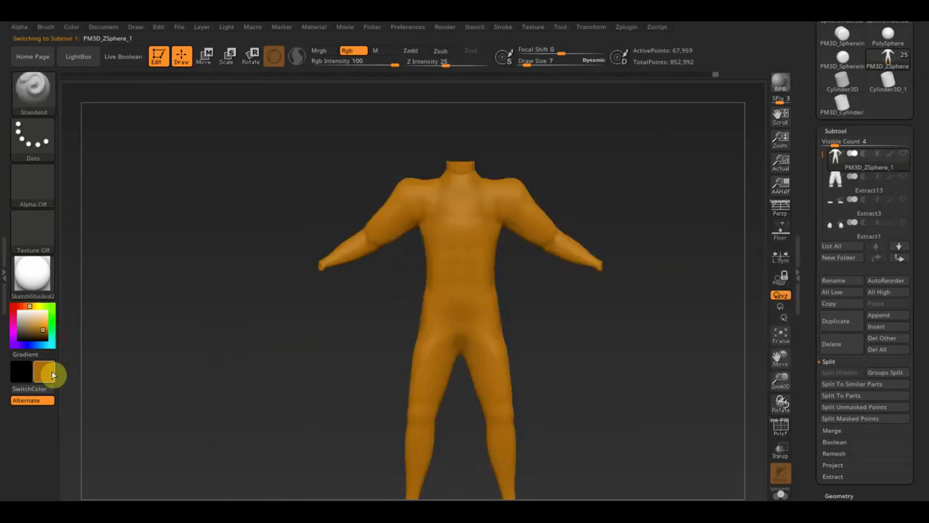
{"action": "left_click", "coordinate": [45, 373]}
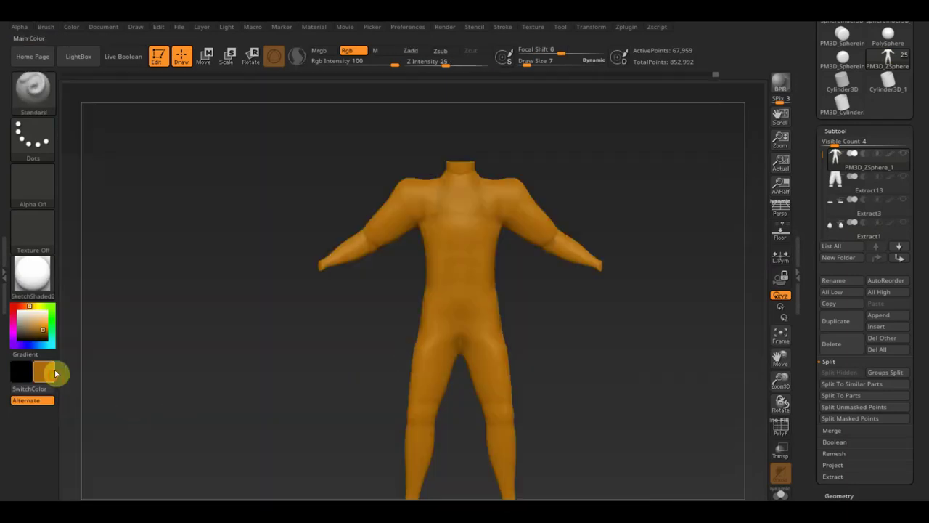
{"action": "left_click", "coordinate": [55, 373]}
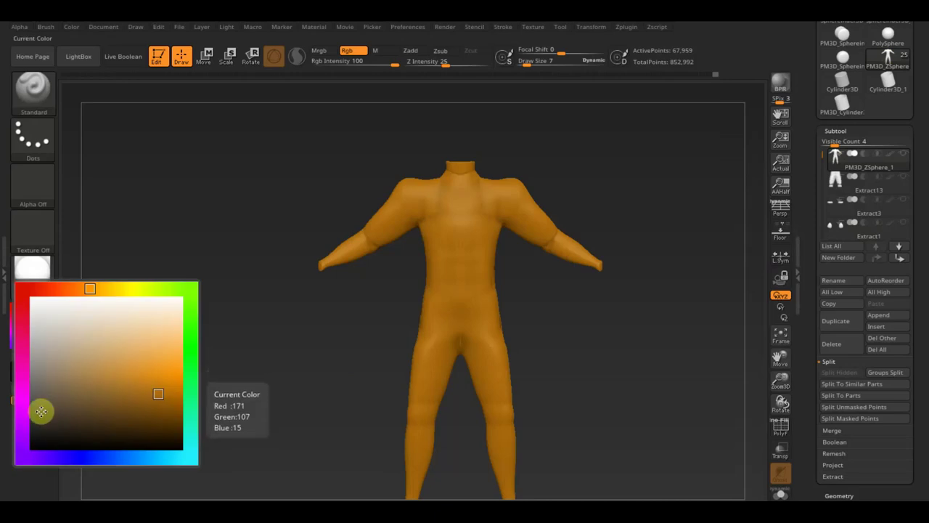
{"action": "left_click", "coordinate": [35, 412]}
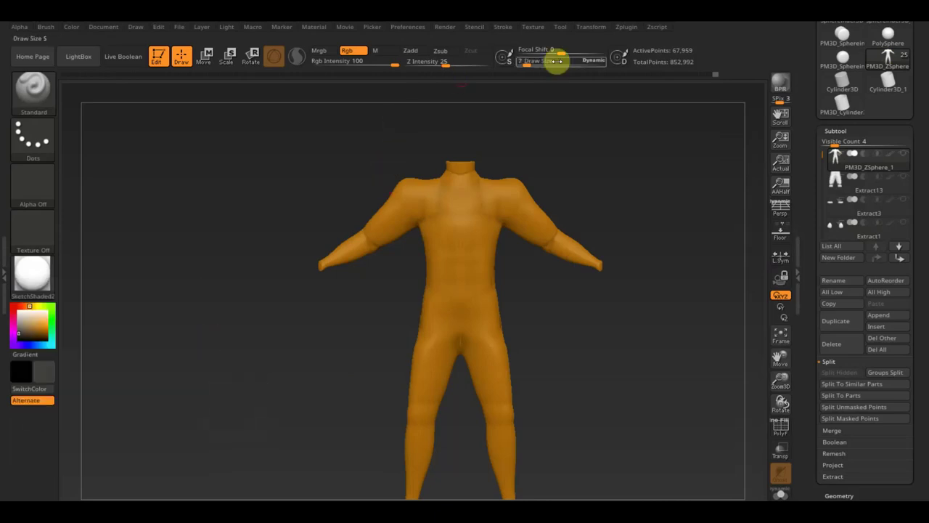
{"action": "left_click", "coordinate": [562, 61]}
{"action": "type", "text": "54"}
Step: Paint the body dark grey at Draw Size 54, check the back, then show all subtools again
{"action": "left_click", "coordinate": [467, 223]}
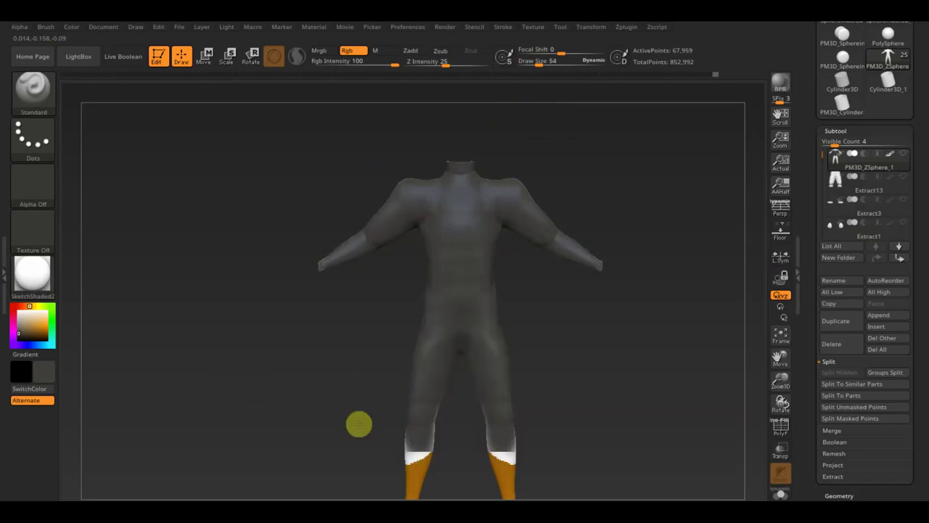
{"action": "mouse_move", "coordinate": [581, 364]}
{"action": "left_mouse_down"}
{"action": "mouse_move", "coordinate": [502, 141]}
{"action": "mouse_move", "coordinate": [426, 363]}
{"action": "mouse_move", "coordinate": [435, 496]}
{"action": "left_mouse_up"}
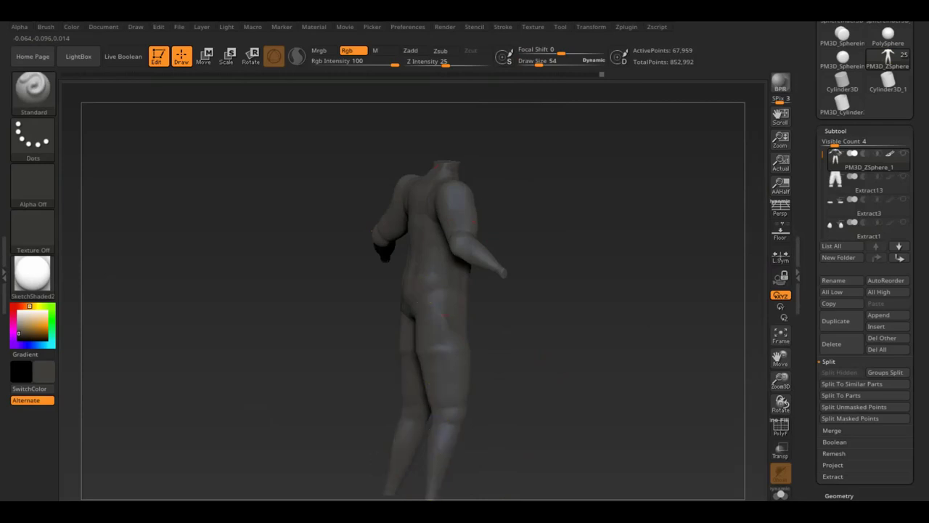
{"action": "mouse_move", "coordinate": [402, 252]}
{"action": "left_mouse_down"}
{"action": "mouse_move", "coordinate": [527, 266]}
{"action": "mouse_move", "coordinate": [647, 228]}
{"action": "left_mouse_up"}
{"action": "key", "text": "shift"}
{"action": "left_click", "coordinate": [903, 154], "text": "shift"}
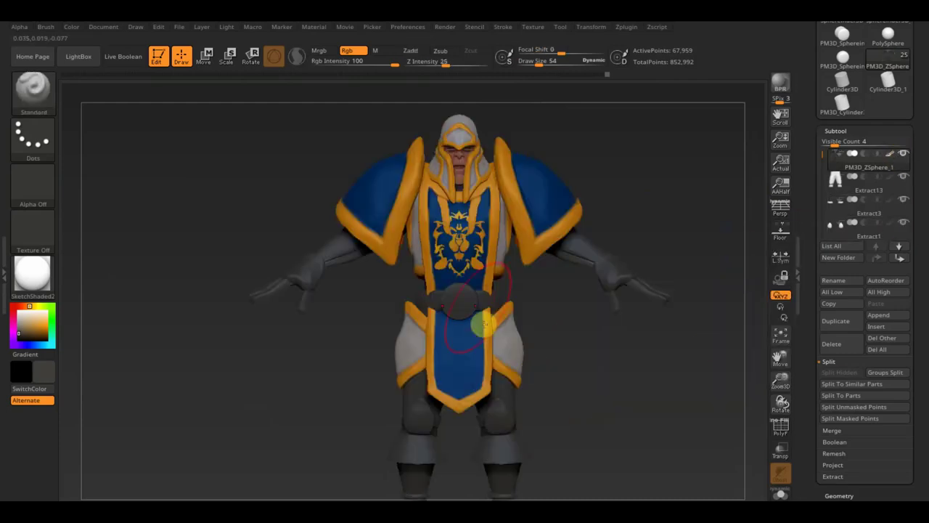
Step: Frame the lower body, swap the paint colours and select the knee guard subtool
{"action": "left_click_drag", "start_coordinate": [611, 427], "coordinate": [578, 363], "text": "alt"}
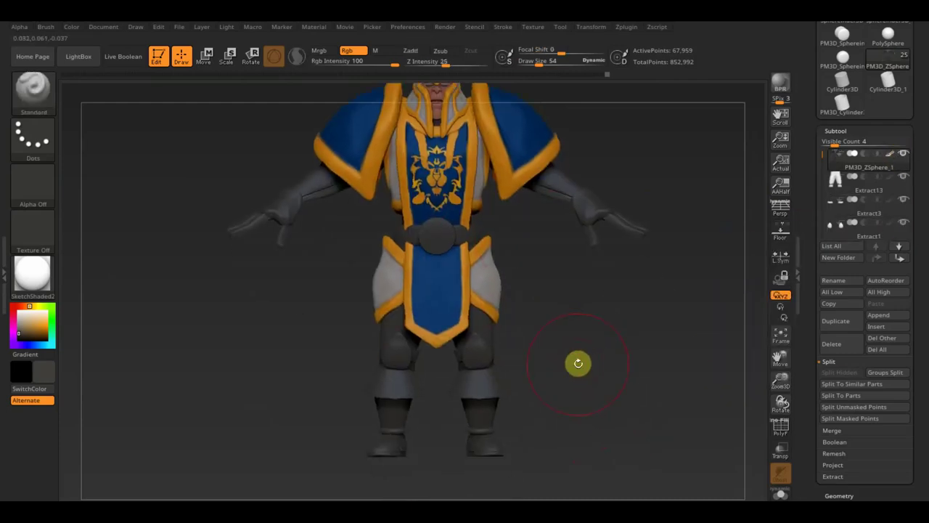
{"action": "key", "text": "c"}
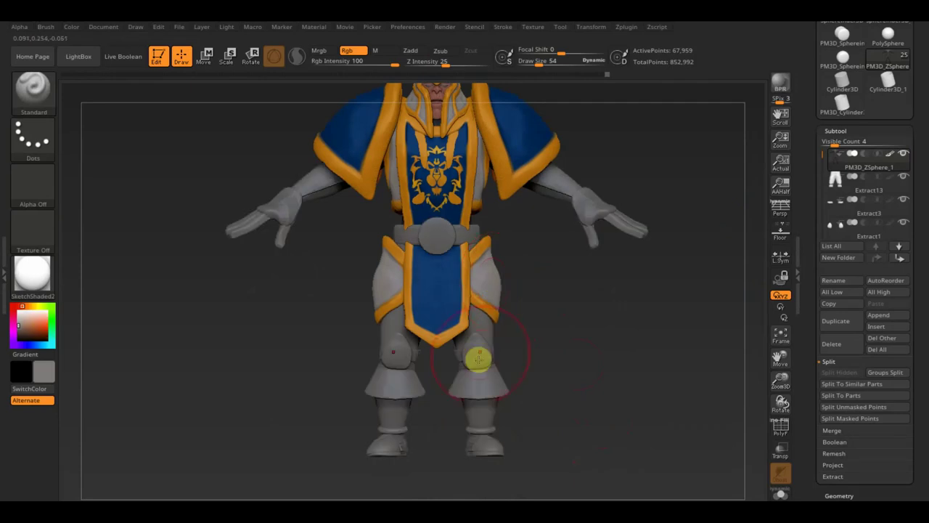
{"action": "key", "text": "super"}
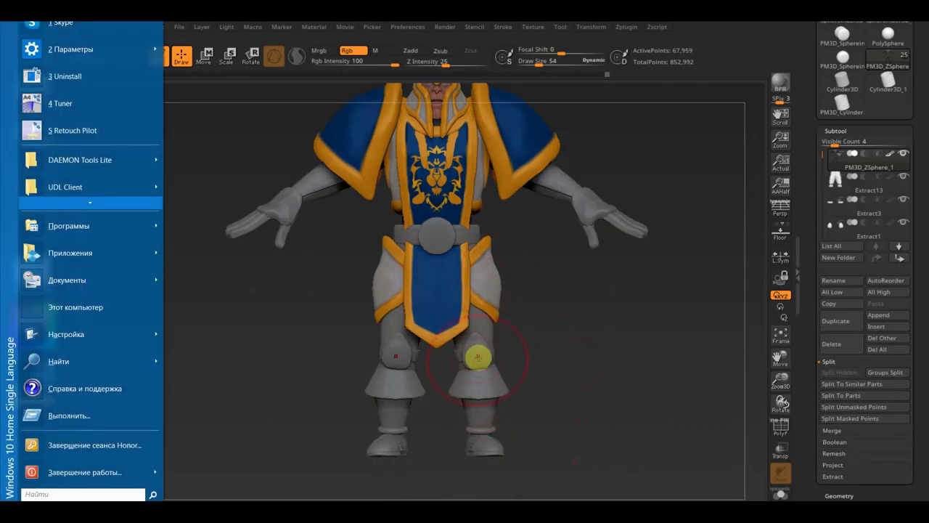
{"action": "key", "text": "super"}
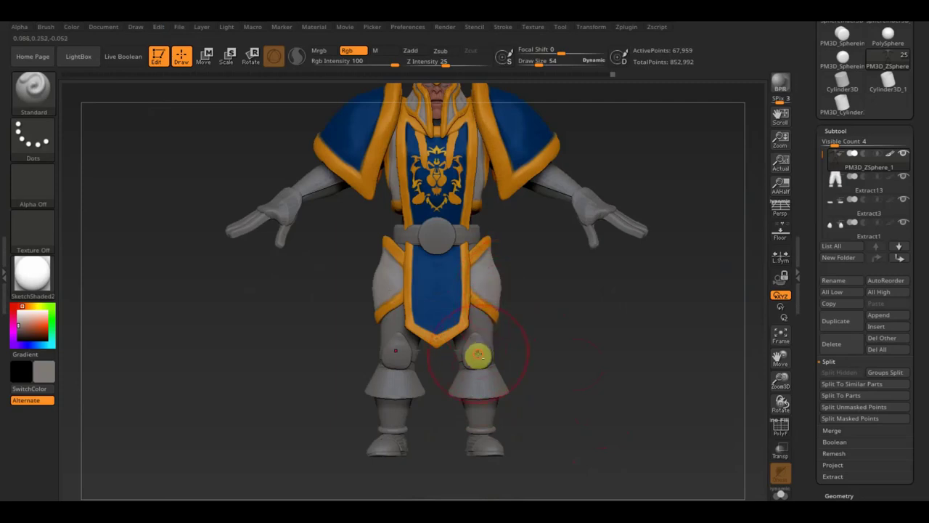
{"action": "left_click", "coordinate": [478, 354], "text": "alt"}
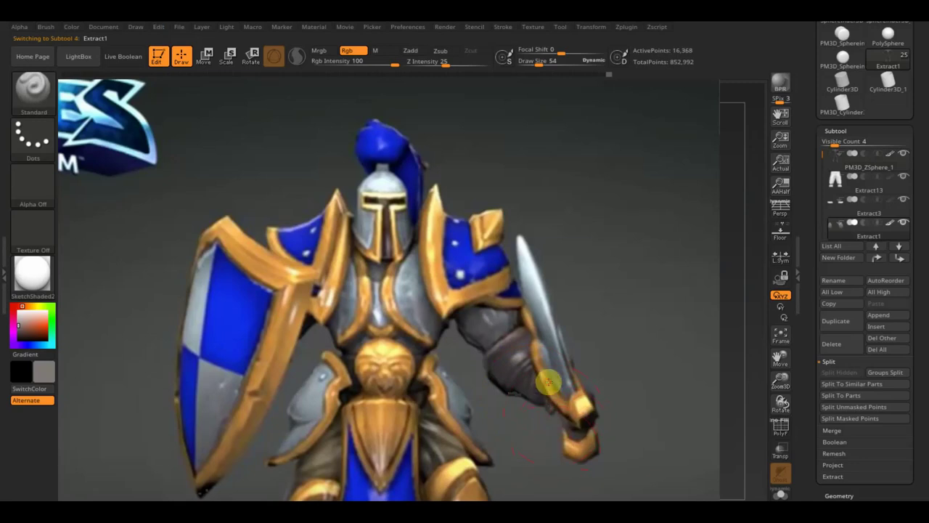
Step: Check the footman reference image in Spotlight, then hide it and zoom to the lower body
{"action": "key", "text": "shift+z"}
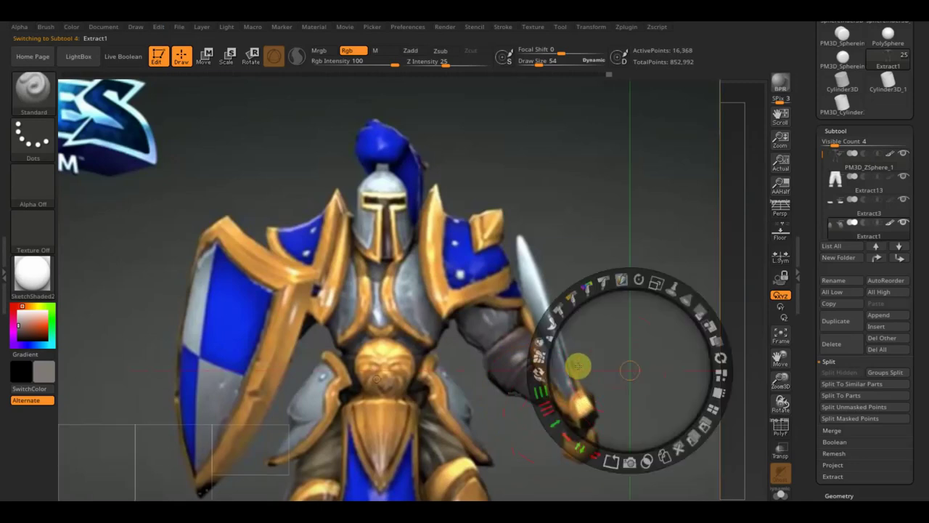
{"action": "left_click_drag", "start_coordinate": [658, 285], "coordinate": [652, 285]}
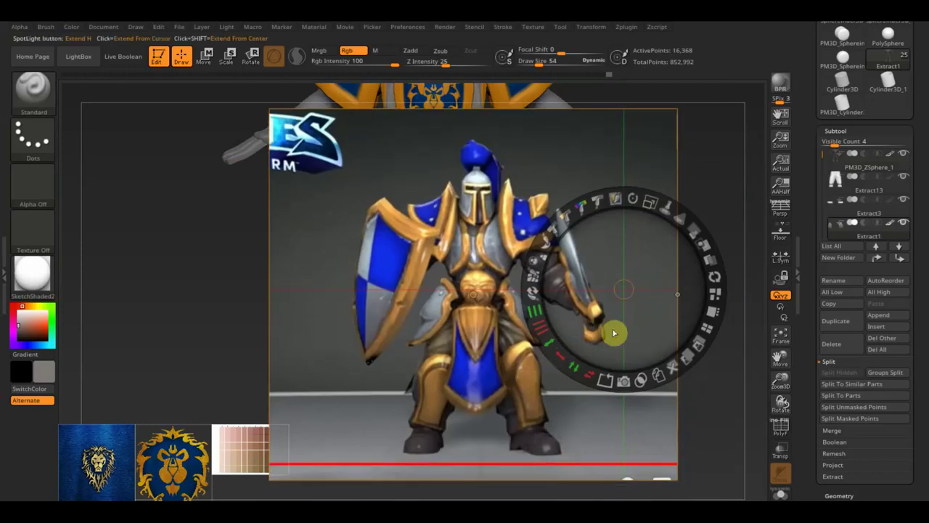
{"action": "key", "text": "shift"}
{"action": "key", "text": "shift+z"}
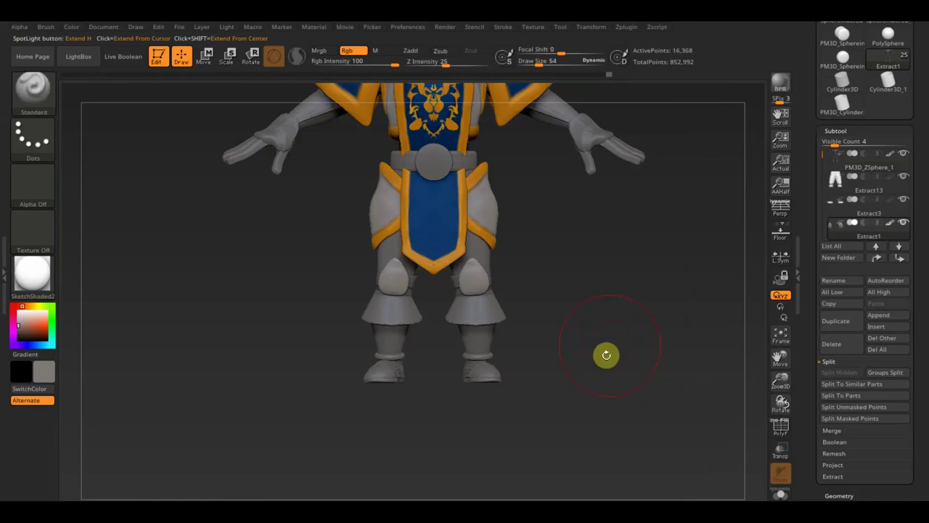
{"action": "left_click_drag", "start_coordinate": [586, 323], "coordinate": [581, 396], "text": "alt"}
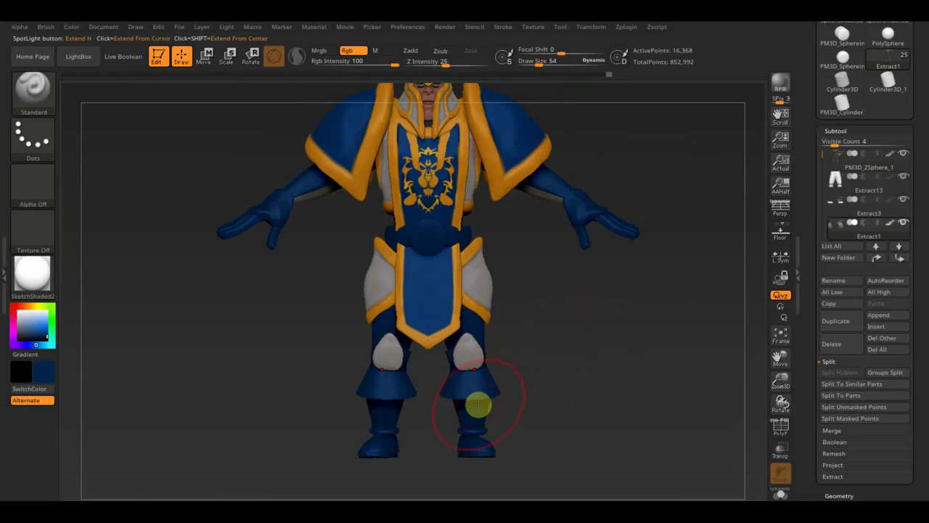
{"action": "key", "text": "super"}
{"action": "key", "text": "Escape"}
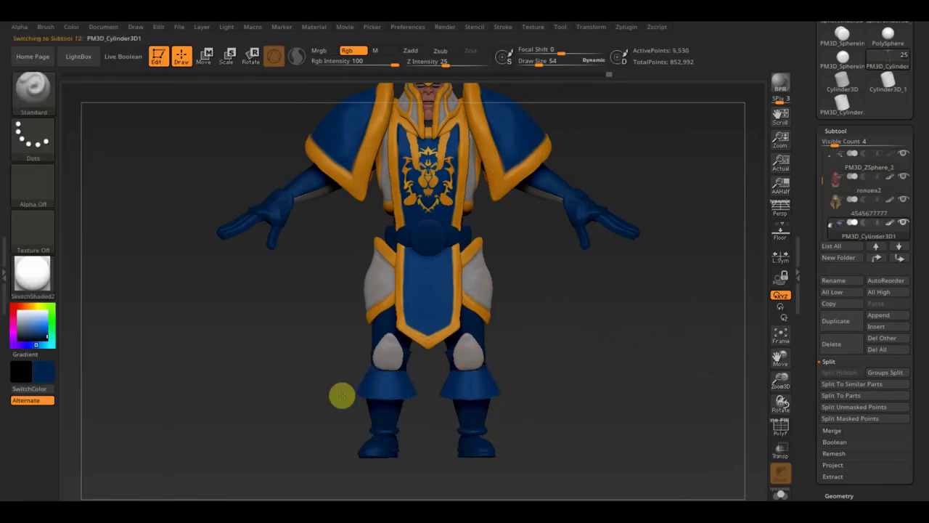
Step: Paint both shins dark while orbiting around the legs
{"action": "left_click_drag", "start_coordinate": [492, 371], "coordinate": [518, 411]}
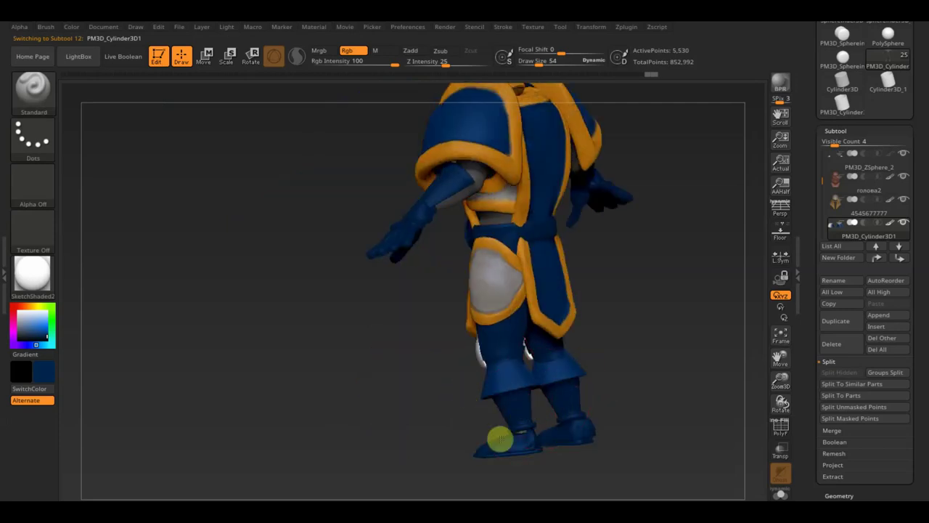
{"action": "mouse_move", "coordinate": [478, 437]}
{"action": "left_mouse_down", "text": "ctrl+alt+shift"}
{"action": "mouse_move", "coordinate": [486, 400]}
{"action": "mouse_move", "coordinate": [496, 423]}
{"action": "left_mouse_up", "text": "ctrl+alt+shift"}
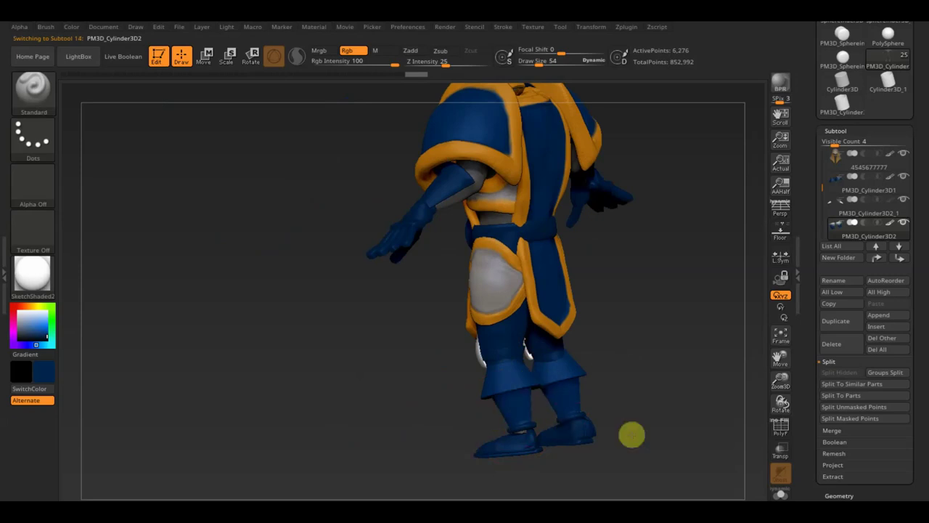
{"action": "left_click_drag", "start_coordinate": [378, 428], "coordinate": [451, 451]}
{"action": "left_click_drag", "start_coordinate": [452, 452], "coordinate": [481, 420], "text": "ctrl+alt+shift"}
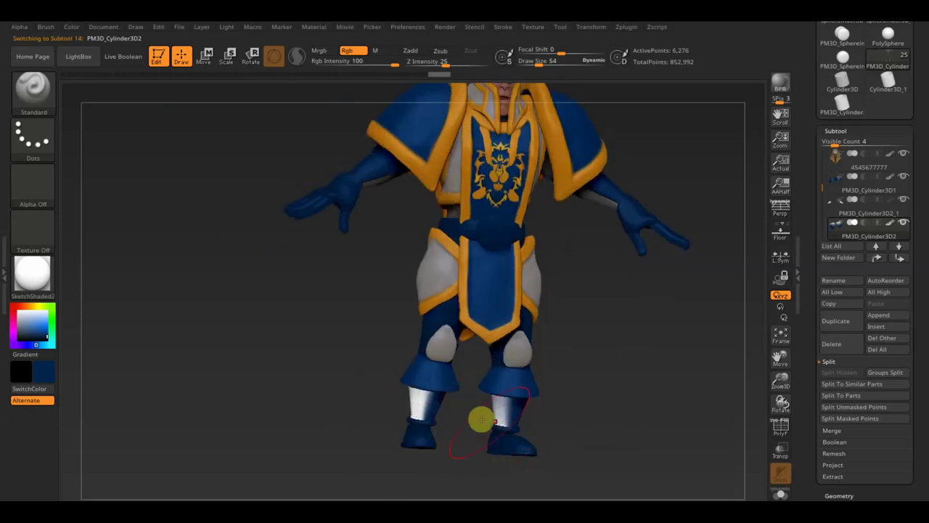
{"action": "left_click_drag", "start_coordinate": [386, 409], "coordinate": [414, 421]}
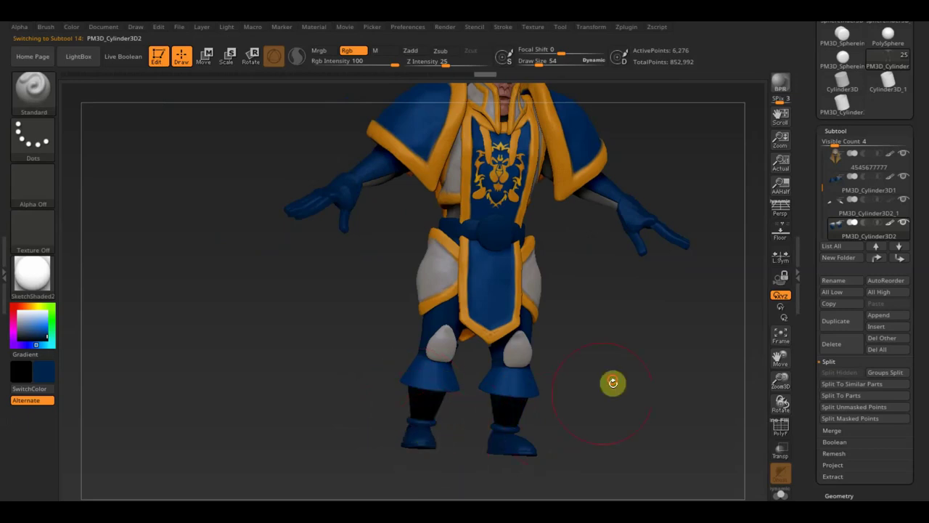
{"action": "left_click_drag", "start_coordinate": [614, 382], "coordinate": [606, 418]}
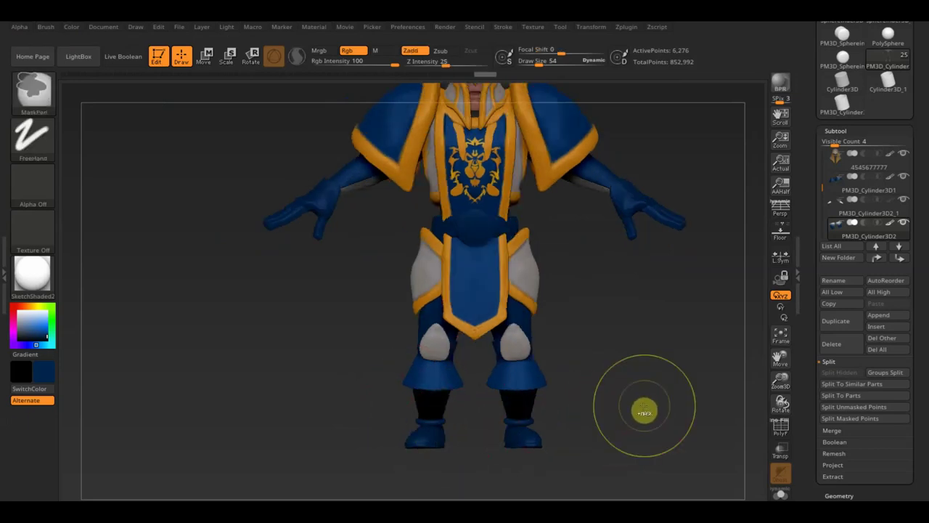
{"action": "left_click", "coordinate": [503, 408]}
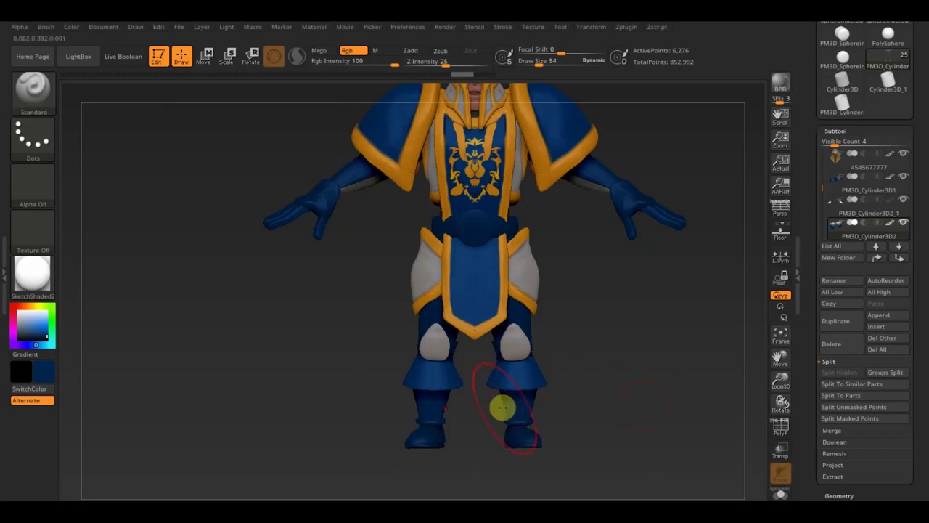
Step: Select the PM3D_Sphere3D1 and PM3D_Cylinder3D_2 leg pieces, checking them from the side
{"action": "left_click", "coordinate": [522, 441], "text": "alt"}
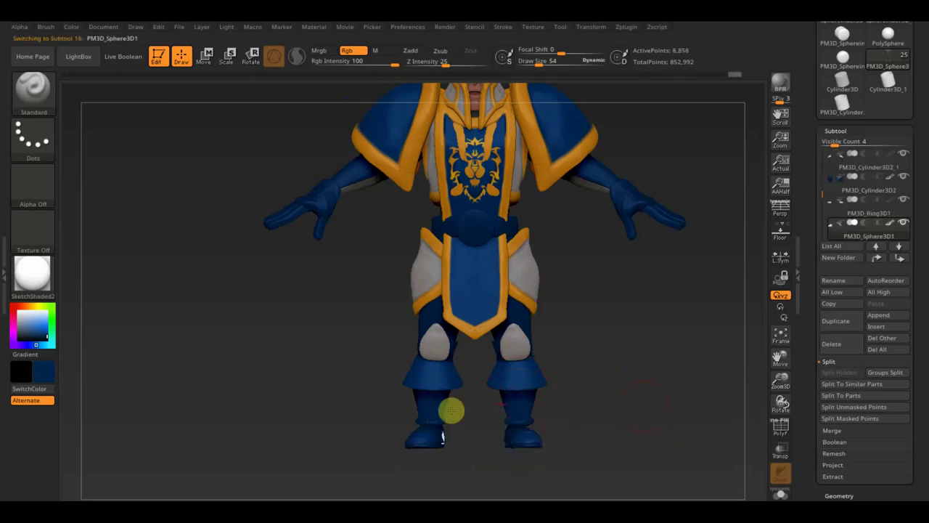
{"action": "left_click", "coordinate": [328, 439]}
{"action": "left_click_drag", "start_coordinate": [328, 438], "coordinate": [505, 456]}
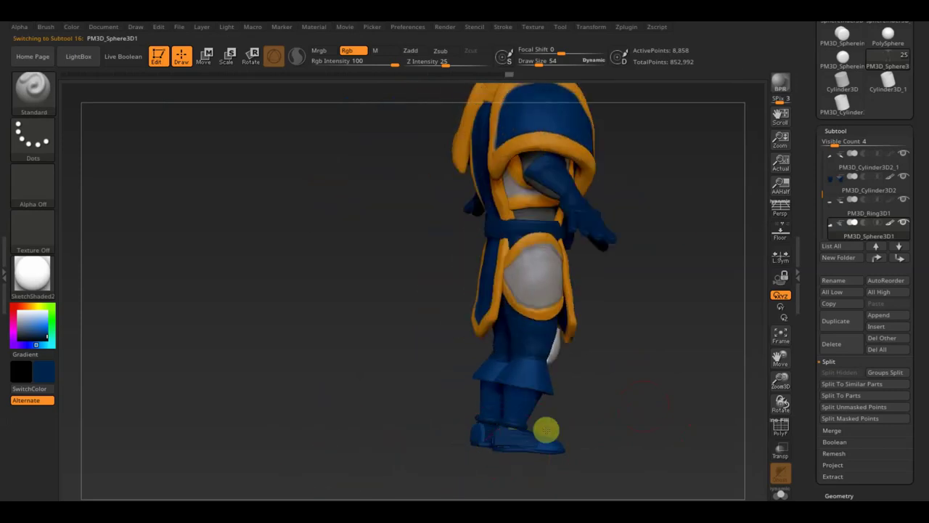
{"action": "left_click", "coordinate": [520, 439], "text": "alt"}
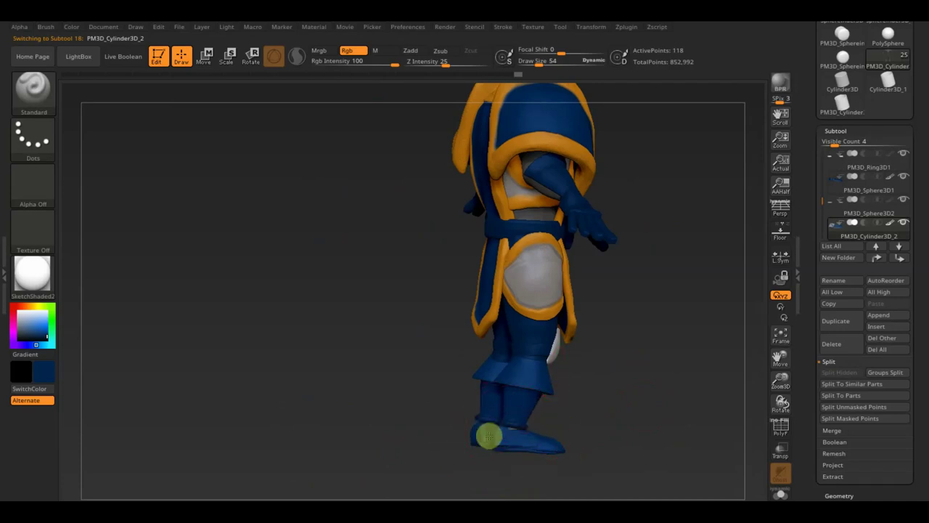
{"action": "mouse_move", "coordinate": [509, 466]}
{"action": "left_mouse_down"}
{"action": "mouse_move", "coordinate": [558, 484]}
{"action": "mouse_move", "coordinate": [528, 436]}
{"action": "mouse_move", "coordinate": [550, 460]}
{"action": "mouse_move", "coordinate": [534, 451]}
{"action": "left_mouse_up"}
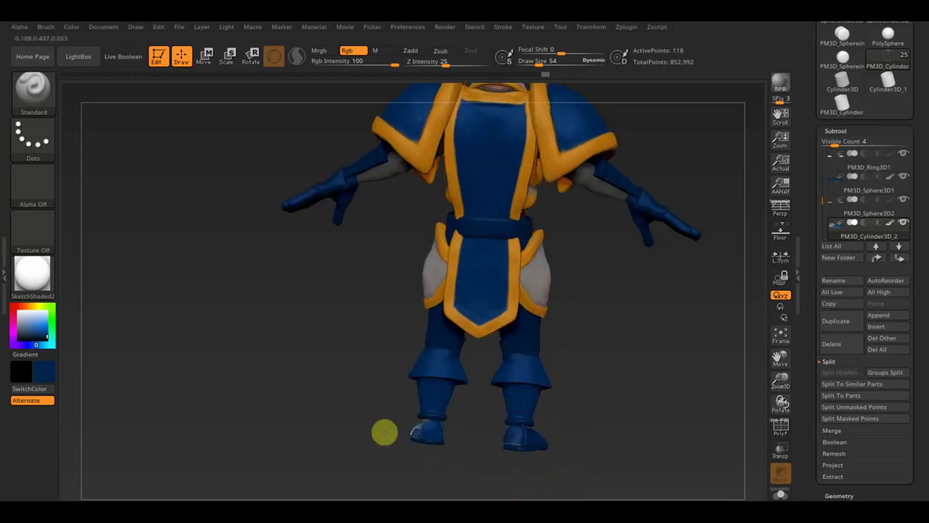
Step: Snap to a front view, zoom out on the whole footman, and select the PM3D_Cylinder3D2_1 arm
{"action": "mouse_move", "coordinate": [355, 451]}
{"action": "left_mouse_down"}
{"action": "mouse_move", "coordinate": [408, 453]}
{"action": "mouse_move", "coordinate": [475, 436]}
{"action": "left_mouse_up"}
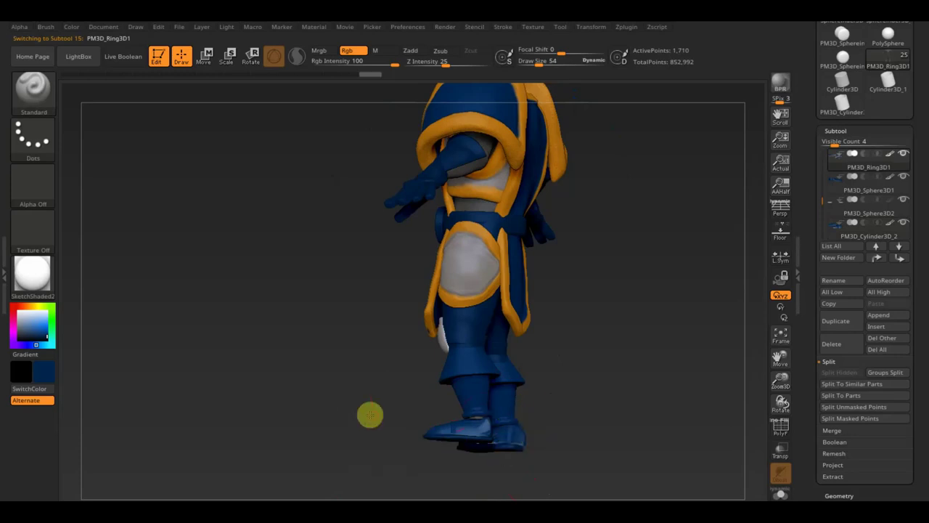
{"action": "left_click_drag", "start_coordinate": [369, 413], "coordinate": [446, 433]}
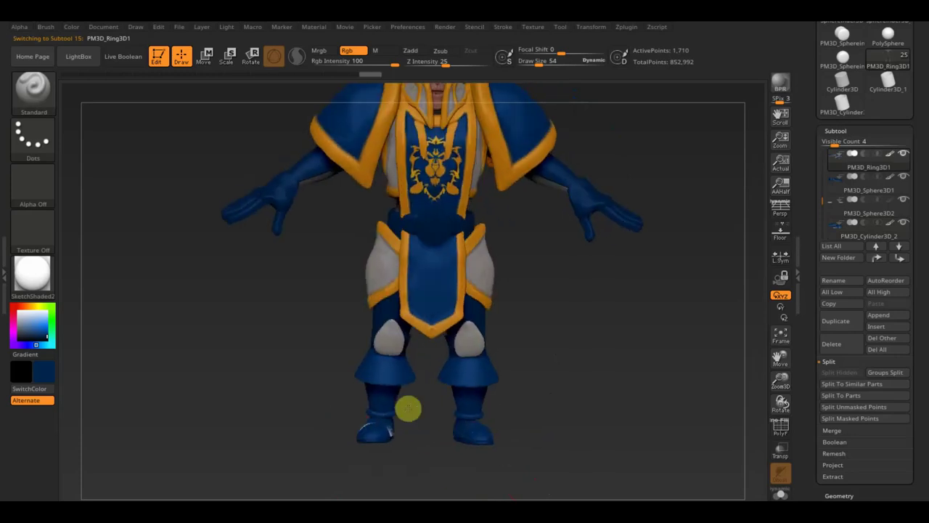
{"action": "mouse_move", "coordinate": [391, 443]}
{"action": "left_mouse_down"}
{"action": "mouse_move", "coordinate": [384, 467]}
{"action": "mouse_move", "coordinate": [403, 432]}
{"action": "left_mouse_up"}
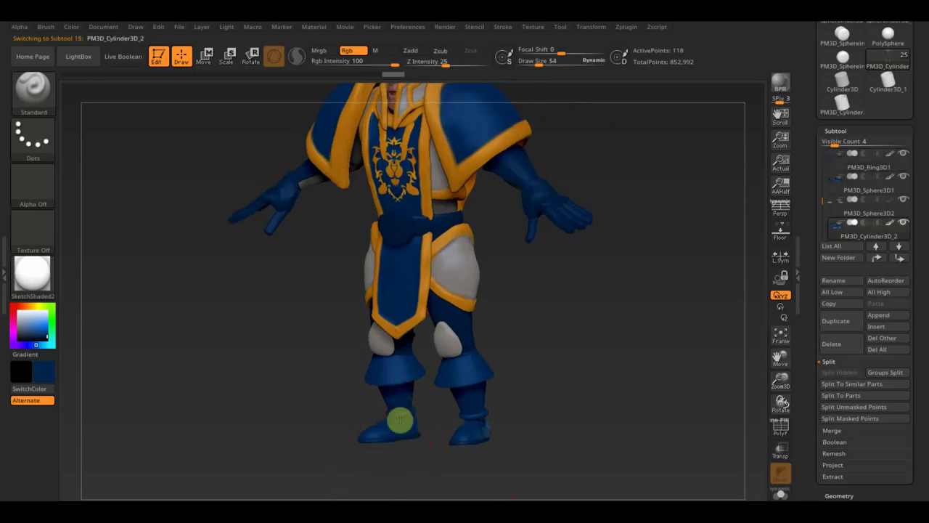
{"action": "mouse_move", "coordinate": [525, 390]}
{"action": "left_mouse_down", "text": "shift"}
{"action": "mouse_move", "coordinate": [563, 408]}
{"action": "mouse_move", "coordinate": [539, 314]}
{"action": "left_mouse_up", "text": "shift"}
{"action": "mouse_move", "coordinate": [541, 369]}
{"action": "left_mouse_down", "text": "alt"}
{"action": "mouse_move", "coordinate": [554, 417]}
{"action": "mouse_move", "coordinate": [558, 371]}
{"action": "mouse_move", "coordinate": [552, 391]}
{"action": "left_mouse_up", "text": "alt"}
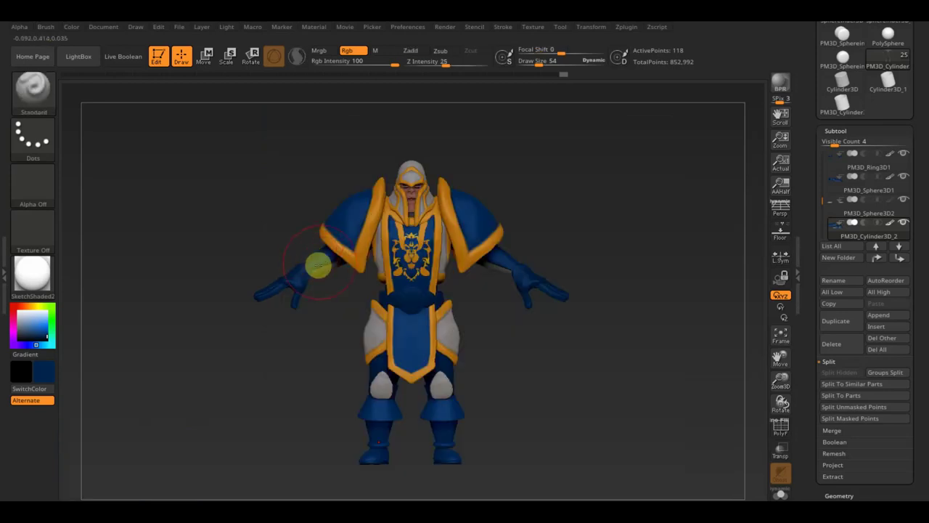
{"action": "left_click", "coordinate": [321, 259], "text": "alt"}
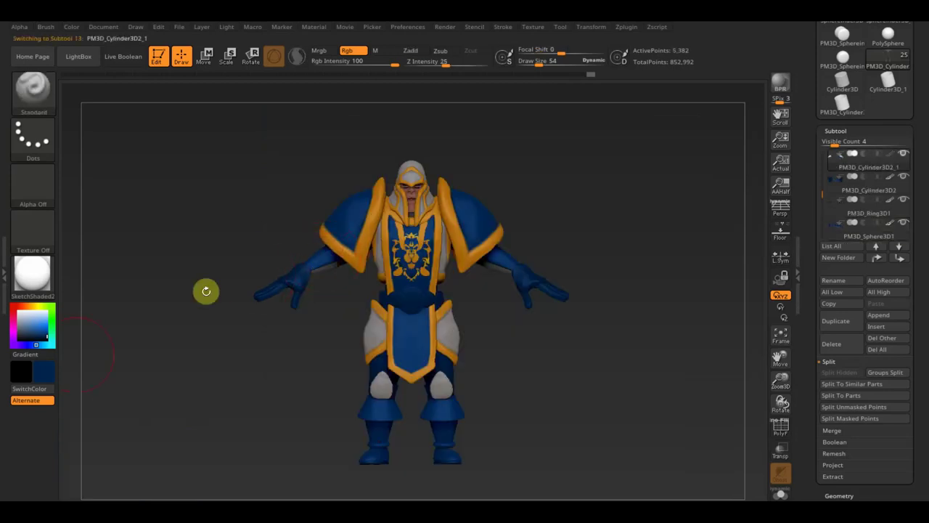
Step: Paint the upper arm orange, then settle on a dark brown paint colour
{"action": "left_click", "coordinate": [46, 373]}
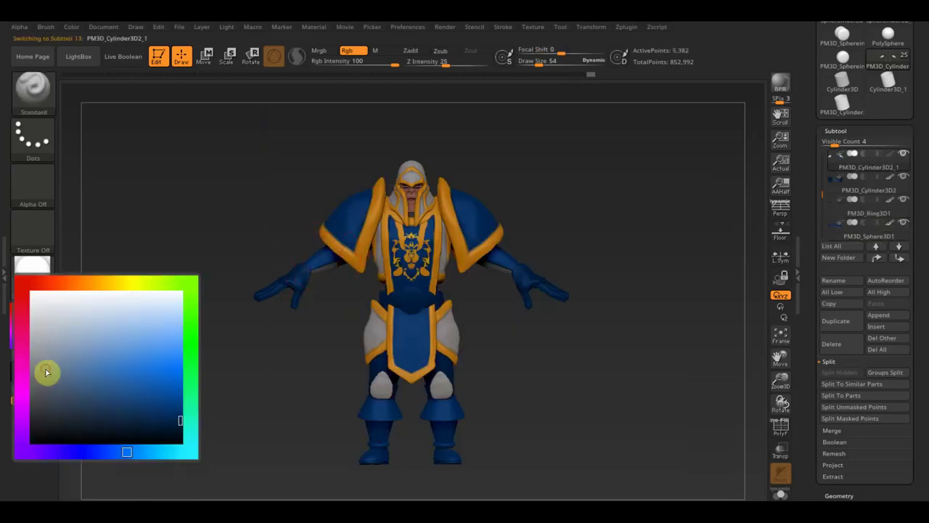
{"action": "left_click", "coordinate": [85, 282]}
{"action": "left_click", "coordinate": [162, 402]}
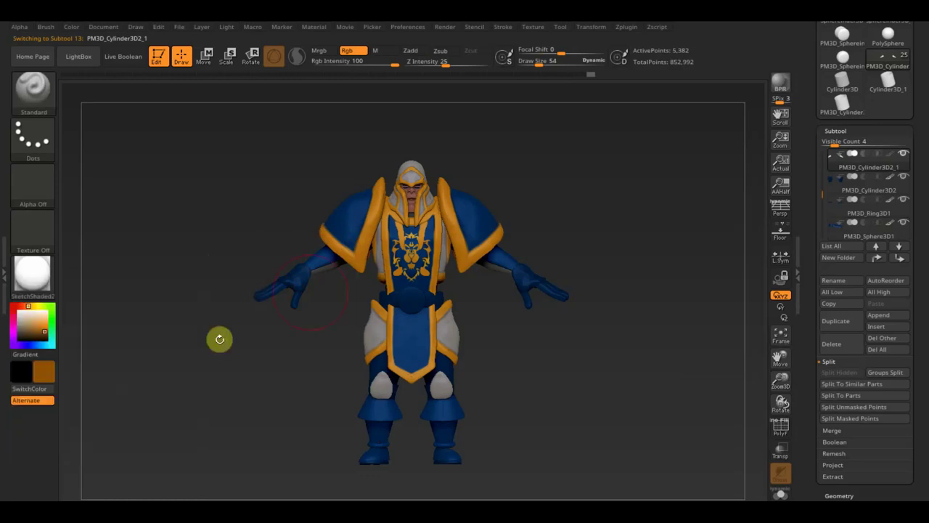
{"action": "left_click_drag", "start_coordinate": [308, 279], "coordinate": [330, 254]}
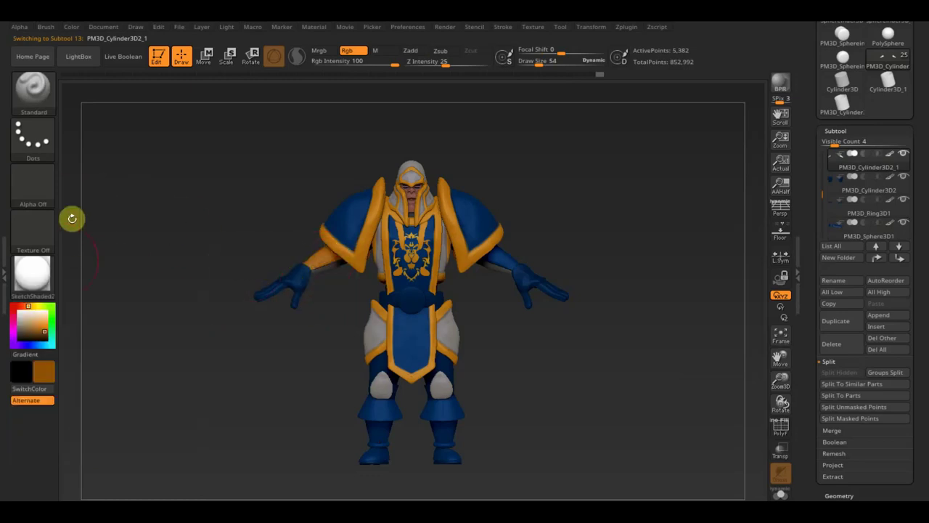
{"action": "left_click", "coordinate": [48, 372]}
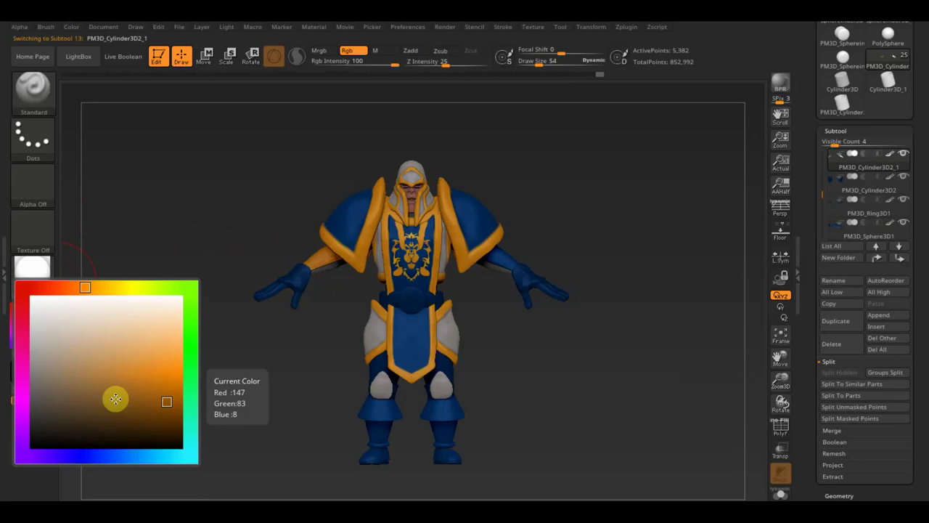
{"action": "left_click", "coordinate": [151, 403]}
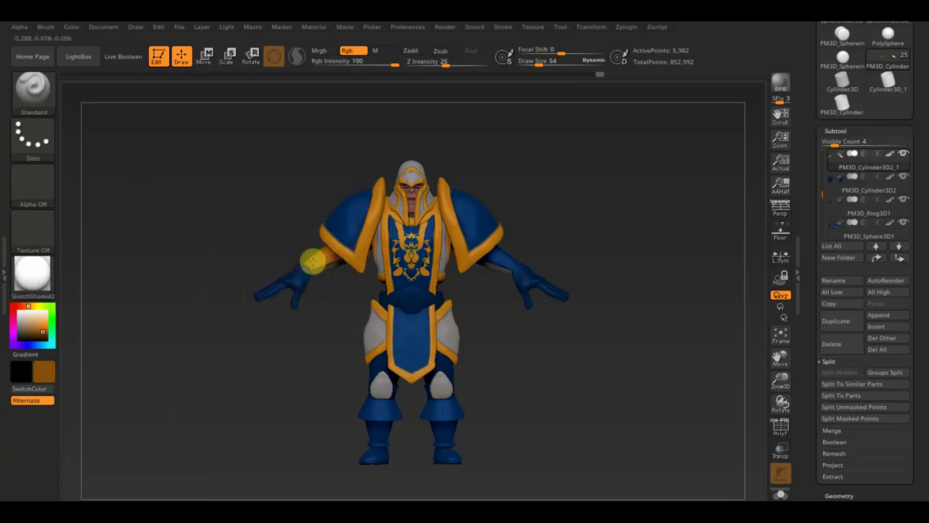
{"action": "left_click", "coordinate": [48, 374]}
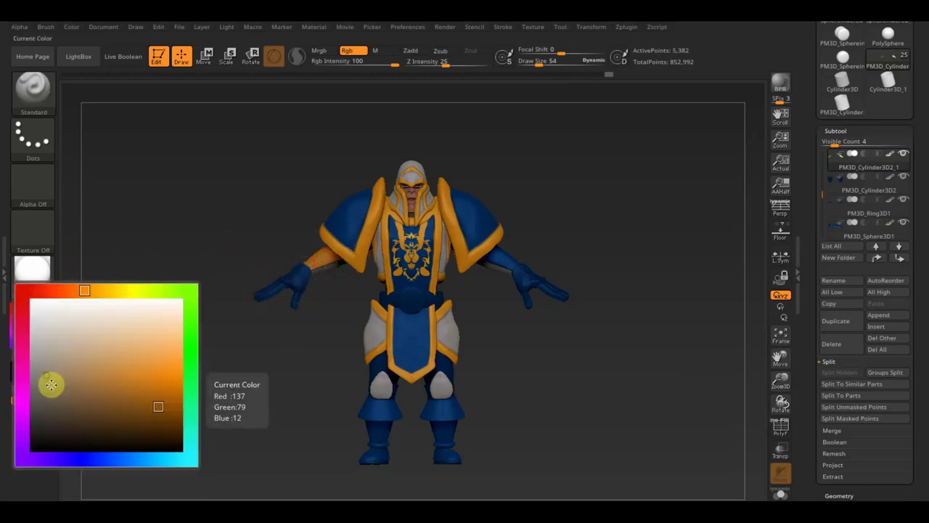
{"action": "left_click", "coordinate": [141, 414]}
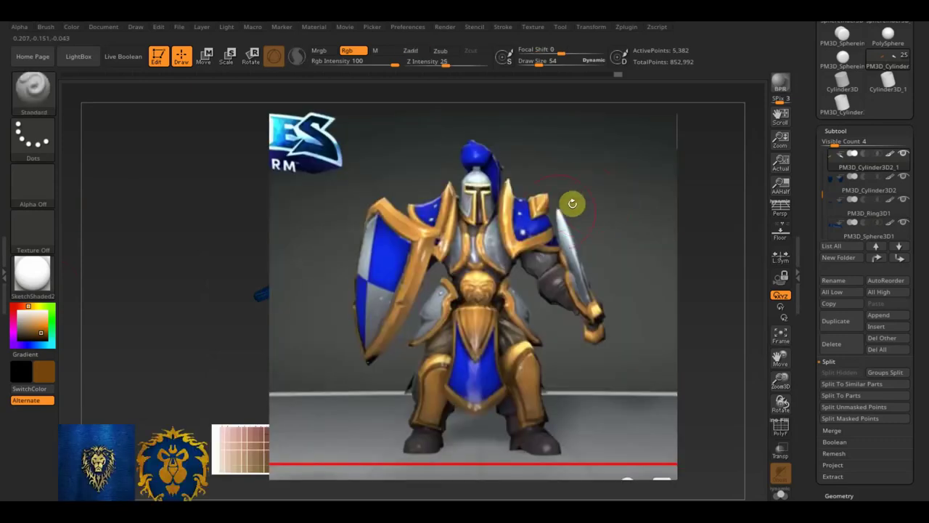
Step: Park the footman reference top-right, enlarge the skin-tone colour chart, then hide it
{"action": "key", "text": "z"}
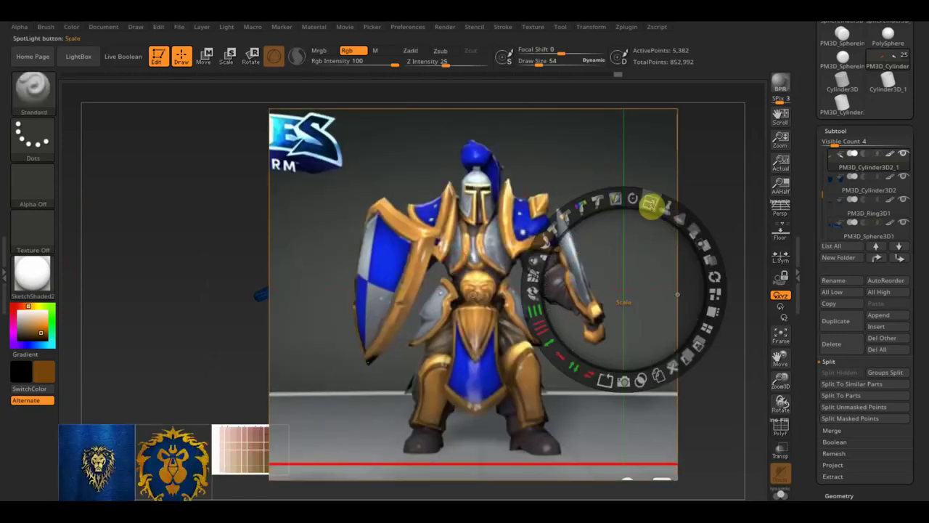
{"action": "left_click_drag", "start_coordinate": [653, 208], "coordinate": [546, 205]}
{"action": "left_click_drag", "start_coordinate": [625, 291], "coordinate": [665, 182]}
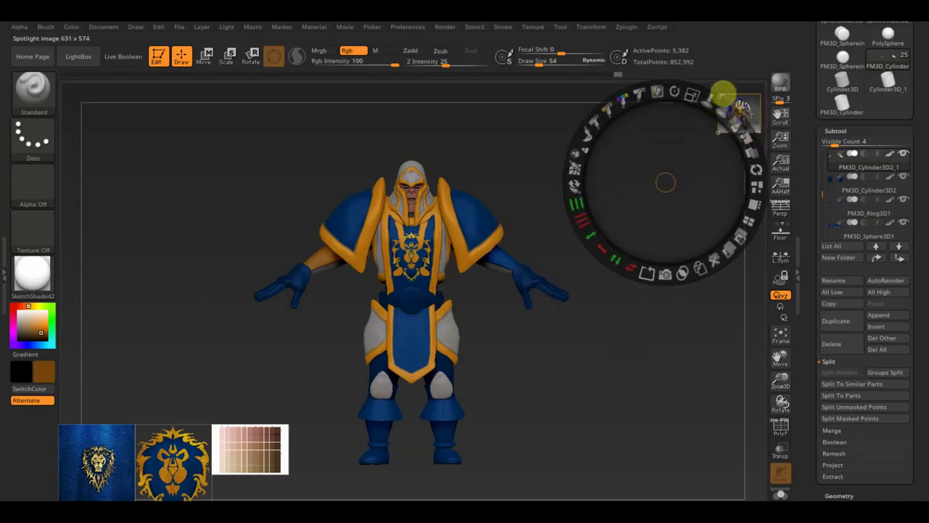
{"action": "left_click", "coordinate": [261, 434]}
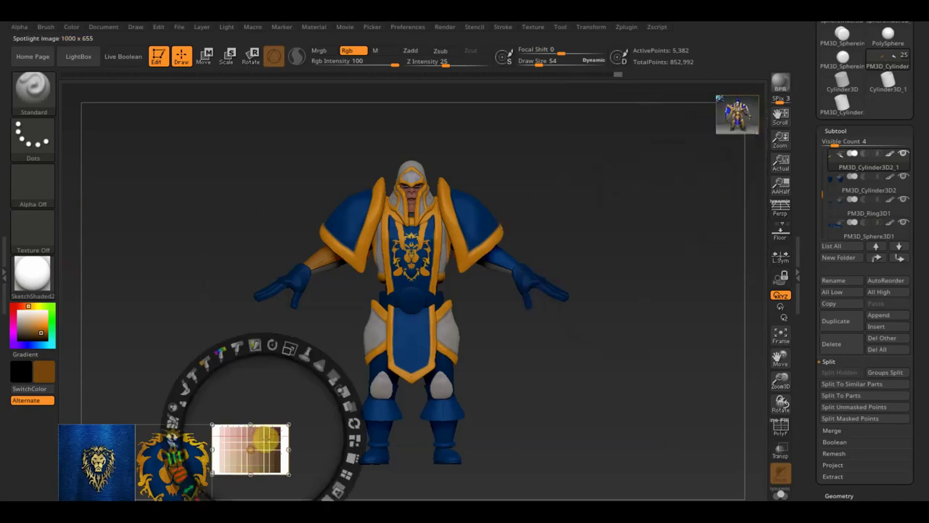
{"action": "left_click_drag", "start_coordinate": [290, 349], "coordinate": [383, 489]}
{"action": "mouse_move", "coordinate": [299, 348]}
{"action": "left_mouse_down"}
{"action": "mouse_move", "coordinate": [308, 434]}
{"action": "mouse_move", "coordinate": [305, 245]}
{"action": "mouse_move", "coordinate": [283, 211]}
{"action": "mouse_move", "coordinate": [149, 189]}
{"action": "mouse_move", "coordinate": [208, 143]}
{"action": "mouse_move", "coordinate": [272, 124]}
{"action": "mouse_move", "coordinate": [284, 131]}
{"action": "left_mouse_up"}
{"action": "key", "text": "z"}
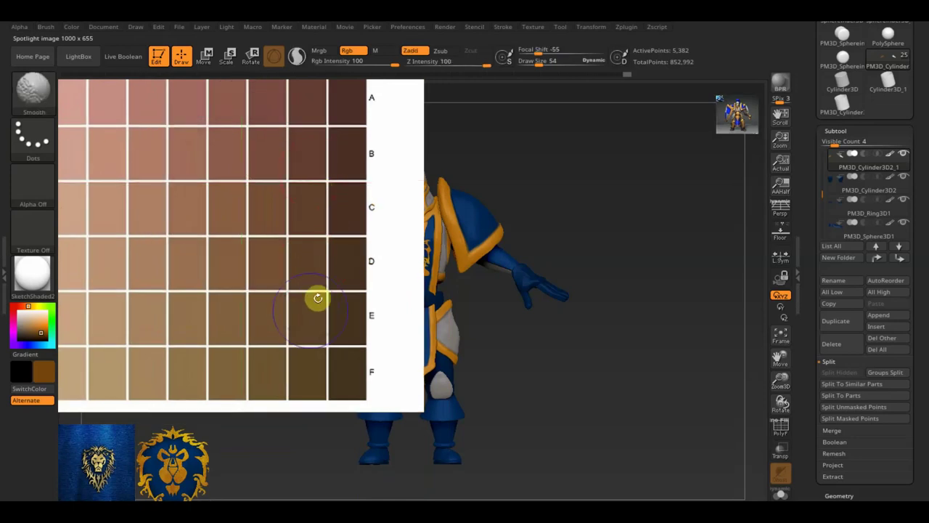
{"action": "key", "text": "shift+z"}
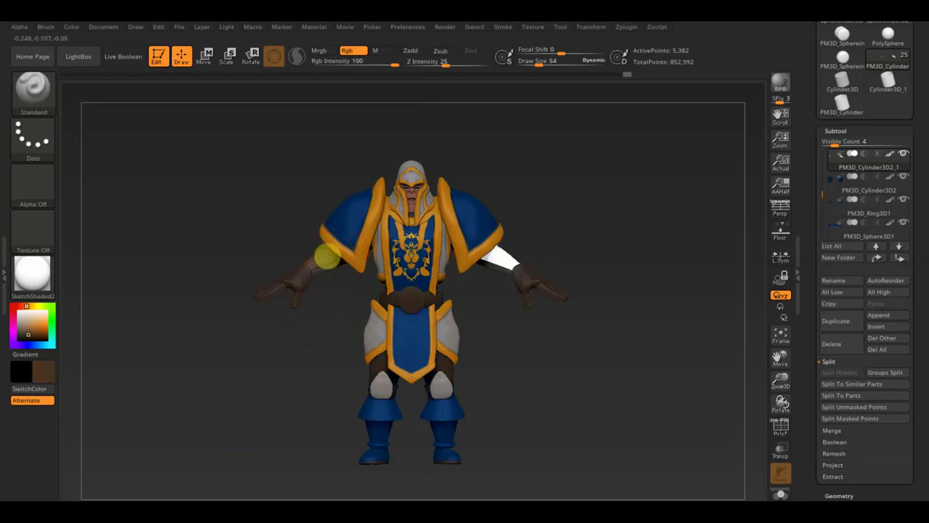
Step: Paint the white upper-arm patch brown, toggling between the arm and PM3D_Cube3D1 glove subtools
{"action": "left_click_drag", "start_coordinate": [557, 230], "coordinate": [499, 283]}
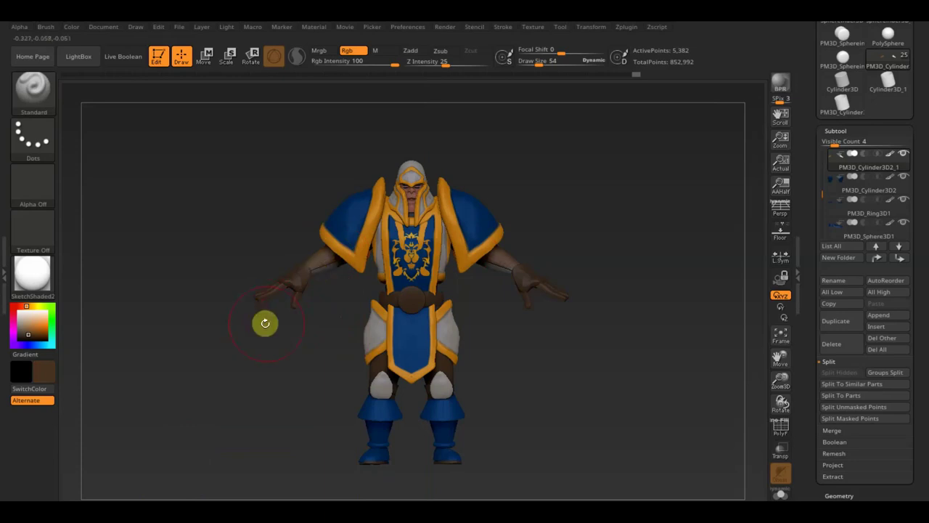
{"action": "left_click", "coordinate": [280, 279], "text": "alt"}
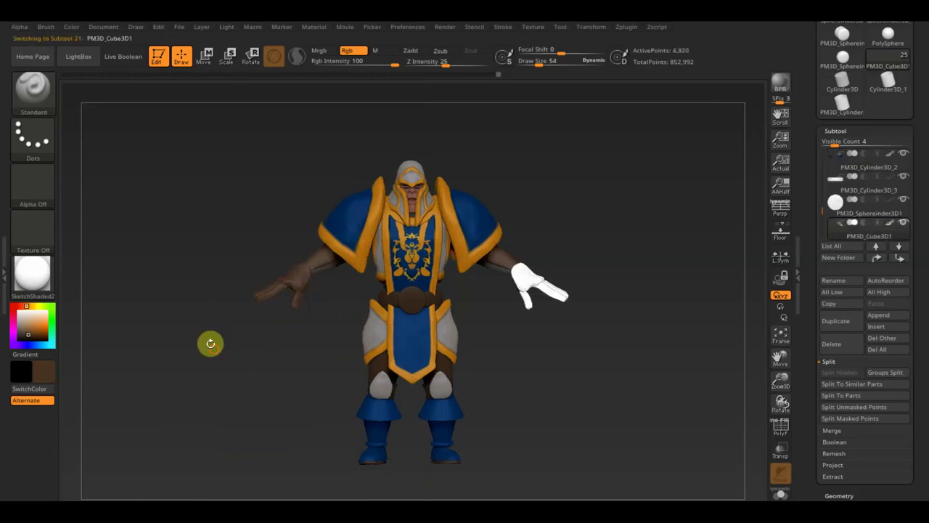
{"action": "left_click_drag", "start_coordinate": [209, 342], "coordinate": [290, 394]}
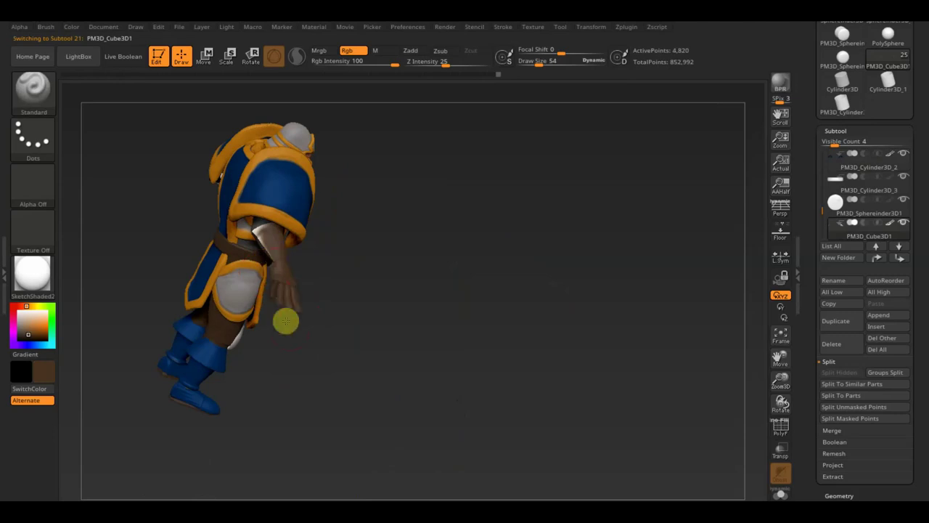
{"action": "left_click", "coordinate": [266, 249], "text": "alt"}
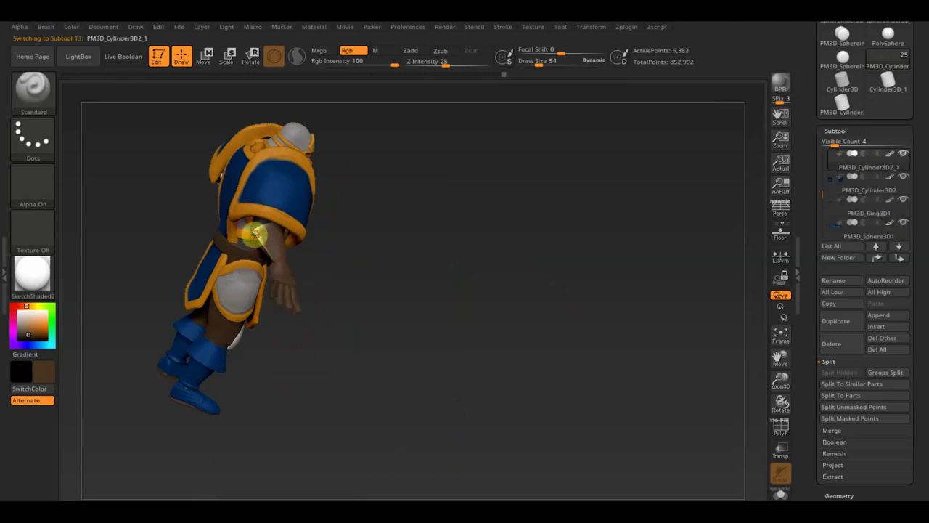
{"action": "left_click_drag", "start_coordinate": [370, 330], "coordinate": [440, 315]}
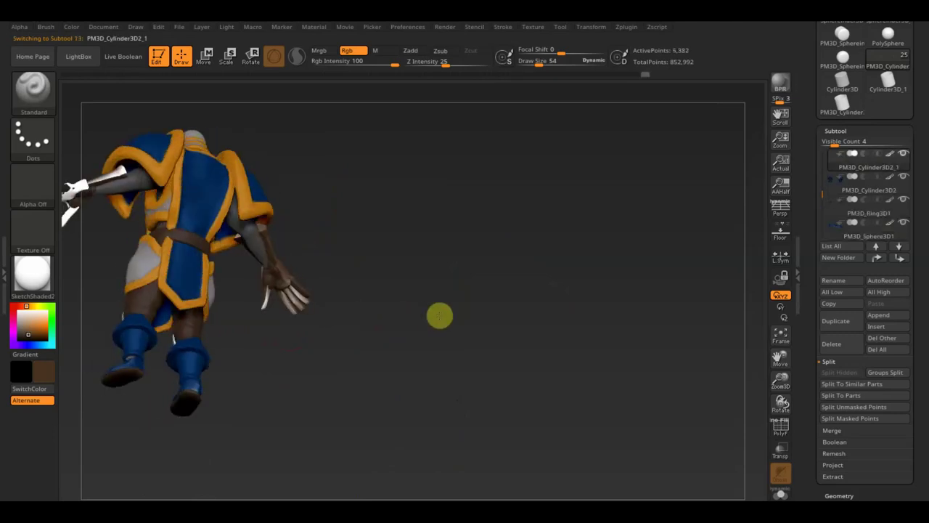
{"action": "left_click", "coordinate": [294, 304], "text": "alt"}
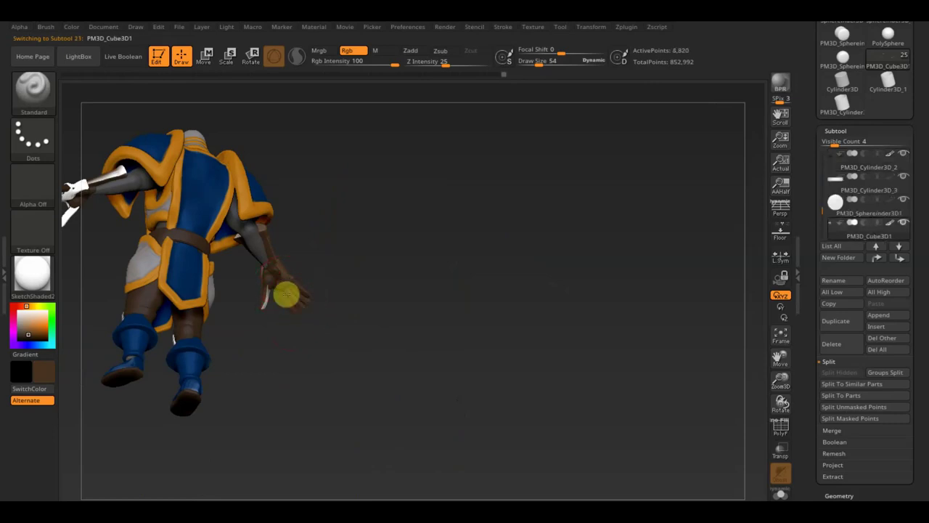
{"action": "left_click", "coordinate": [233, 236], "text": "alt"}
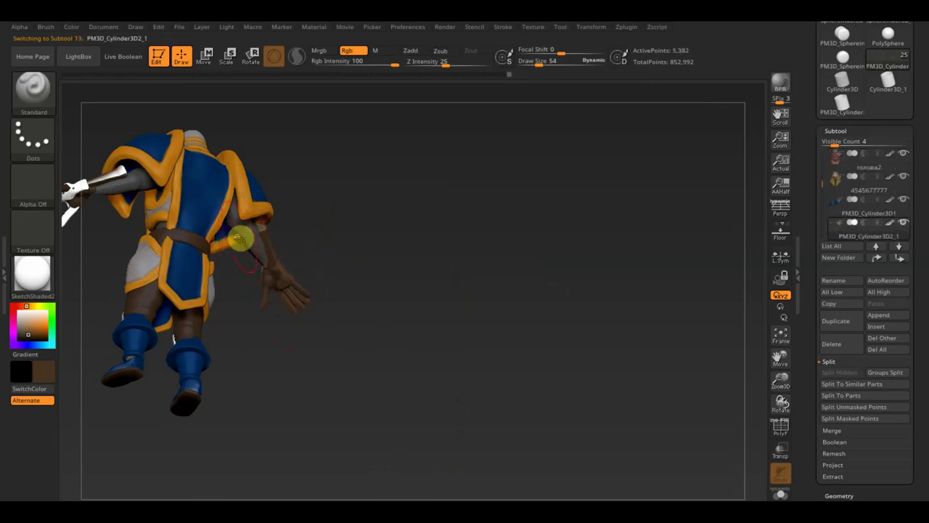
Step: Inspect the forearm and hand up close, then reframe the character and select the glove
{"action": "left_click_drag", "start_coordinate": [332, 228], "coordinate": [325, 334], "text": "alt"}
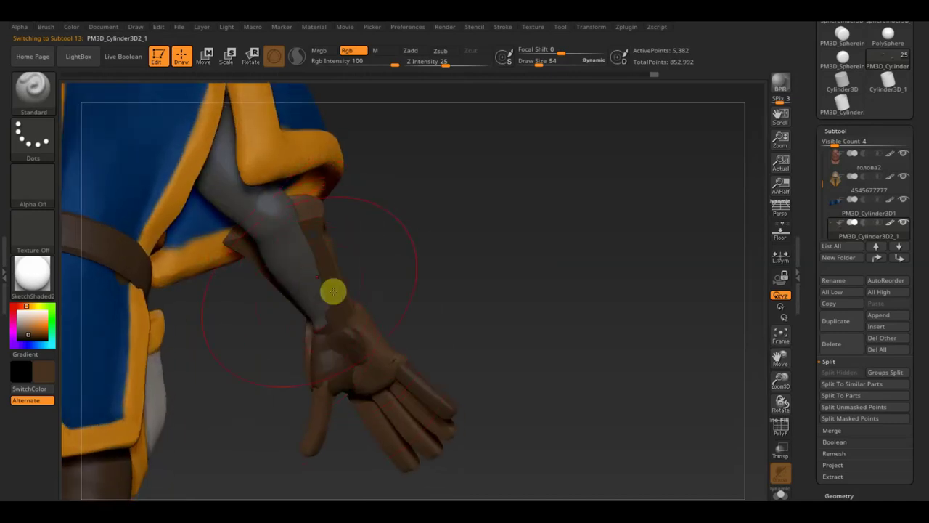
{"action": "left_click_drag", "start_coordinate": [390, 257], "coordinate": [441, 259]}
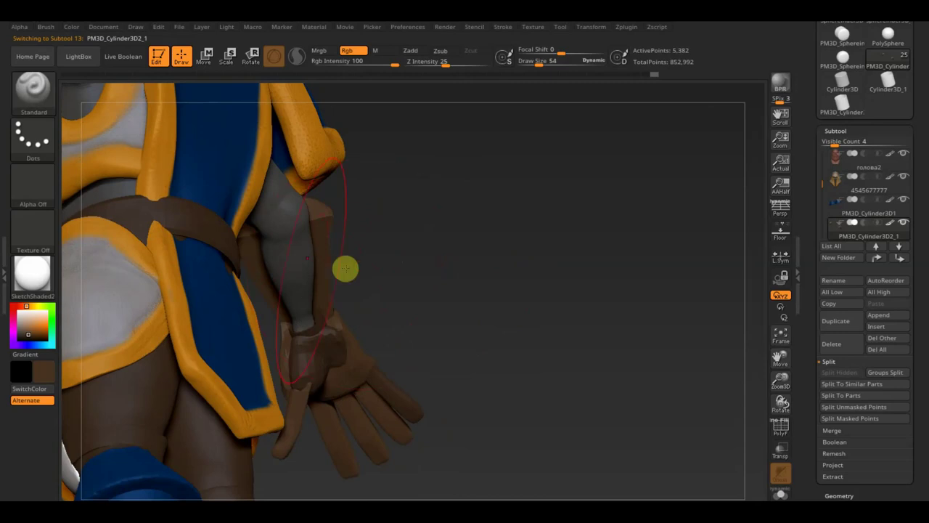
{"action": "left_click_drag", "start_coordinate": [422, 284], "coordinate": [374, 367]}
{"action": "mouse_move", "coordinate": [492, 189]}
{"action": "left_mouse_down"}
{"action": "mouse_move", "coordinate": [480, 218]}
{"action": "mouse_move", "coordinate": [513, 215]}
{"action": "mouse_move", "coordinate": [446, 208]}
{"action": "mouse_move", "coordinate": [529, 259]}
{"action": "mouse_move", "coordinate": [422, 275]}
{"action": "mouse_move", "coordinate": [525, 209]}
{"action": "mouse_move", "coordinate": [539, 223]}
{"action": "left_mouse_up"}
{"action": "mouse_move", "coordinate": [511, 393]}
{"action": "left_mouse_down", "text": "alt"}
{"action": "mouse_move", "coordinate": [470, 320]}
{"action": "mouse_move", "coordinate": [466, 331]}
{"action": "left_mouse_up", "text": "alt"}
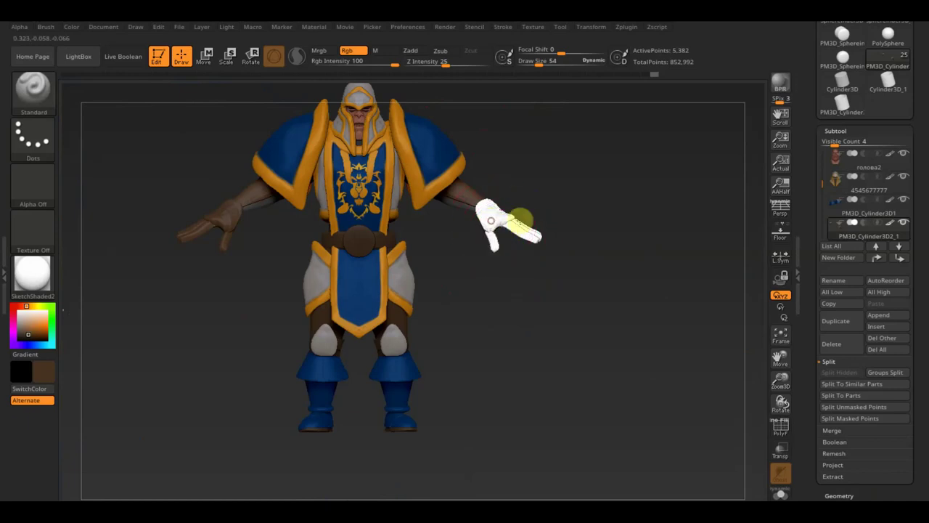
{"action": "left_click", "coordinate": [493, 221], "text": "alt"}
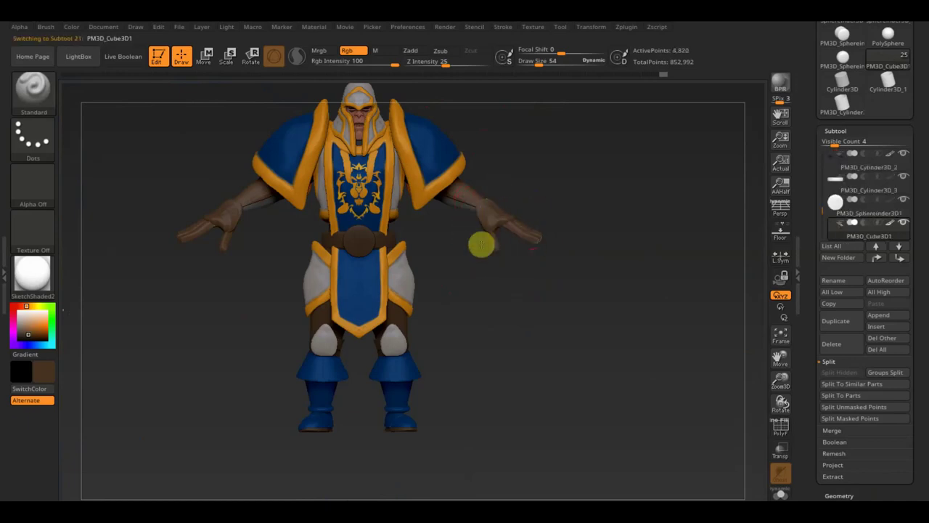
Step: Expand Geometry > Modify Topology, lower the model in view, and show the chart and emblem references
{"action": "left_click", "coordinate": [748, 420]}
{"action": "left_click", "coordinate": [840, 493]}
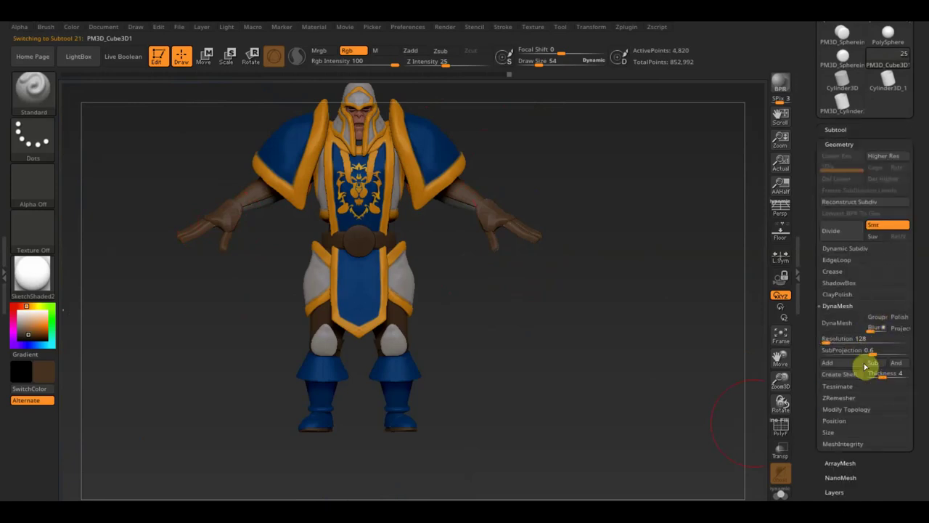
{"action": "left_click", "coordinate": [846, 410]}
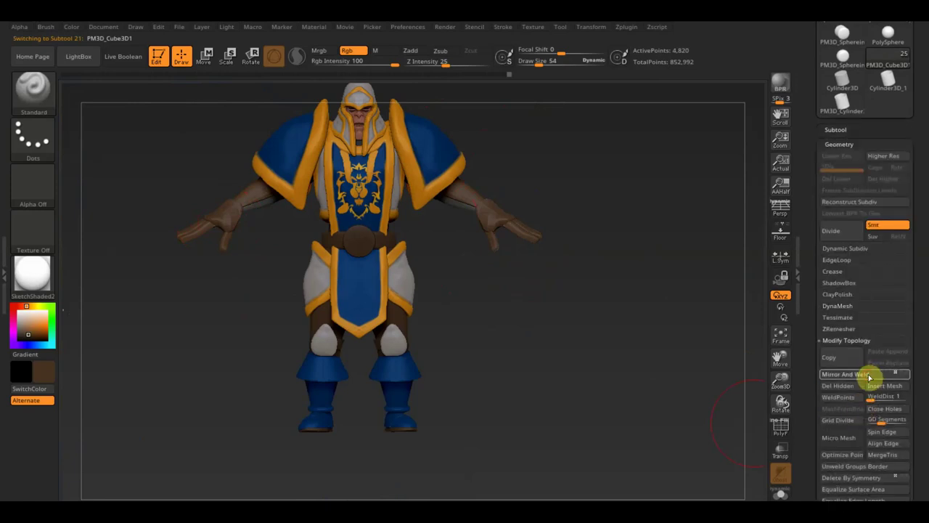
{"action": "left_click_drag", "start_coordinate": [554, 325], "coordinate": [543, 378], "text": "alt"}
{"action": "key", "text": "shift+z"}
Step: Shrink the skin-tone colour chart and move it to the canvas top-left
{"action": "key", "text": "z"}
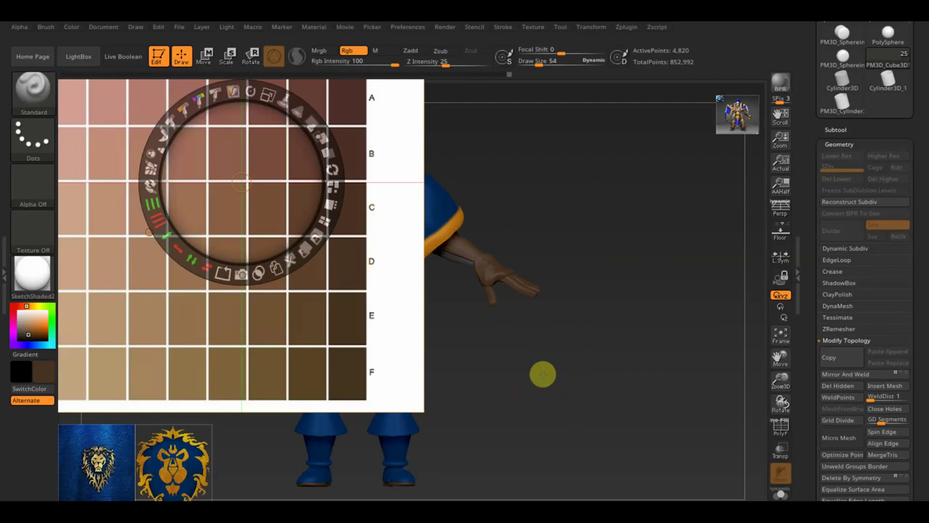
{"action": "left_click_drag", "start_coordinate": [266, 94], "coordinate": [166, 86]}
{"action": "mouse_move", "coordinate": [199, 131]}
{"action": "left_mouse_down"}
{"action": "mouse_move", "coordinate": [129, 97]}
{"action": "mouse_move", "coordinate": [91, 51]}
{"action": "left_mouse_up"}
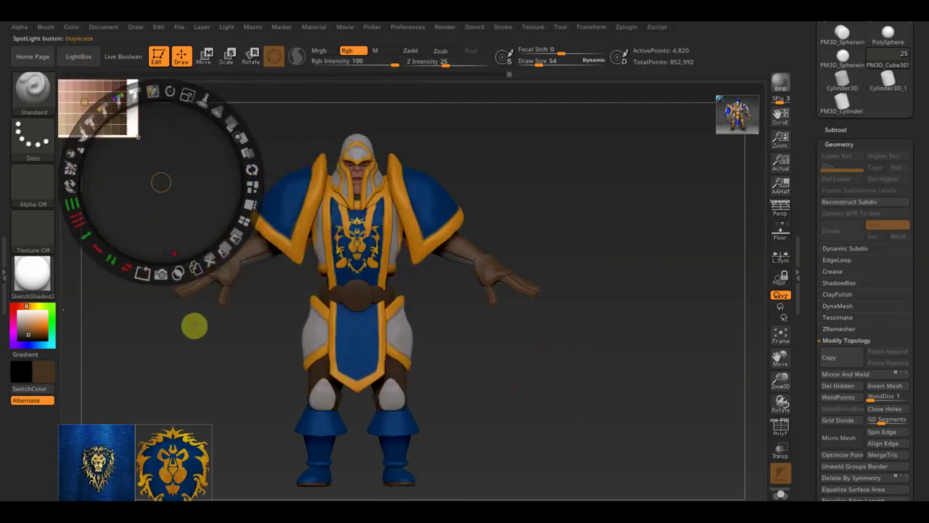
Step: Adjust and enlarge the footman reference image, then hide the reference overlay
{"action": "left_click", "coordinate": [747, 117]}
{"action": "mouse_move", "coordinate": [713, 118]}
{"action": "left_mouse_down"}
{"action": "mouse_move", "coordinate": [751, 187]}
{"action": "mouse_move", "coordinate": [726, 175]}
{"action": "mouse_move", "coordinate": [369, 235]}
{"action": "mouse_move", "coordinate": [390, 298]}
{"action": "left_mouse_up"}
{"action": "left_click", "coordinate": [471, 189]}
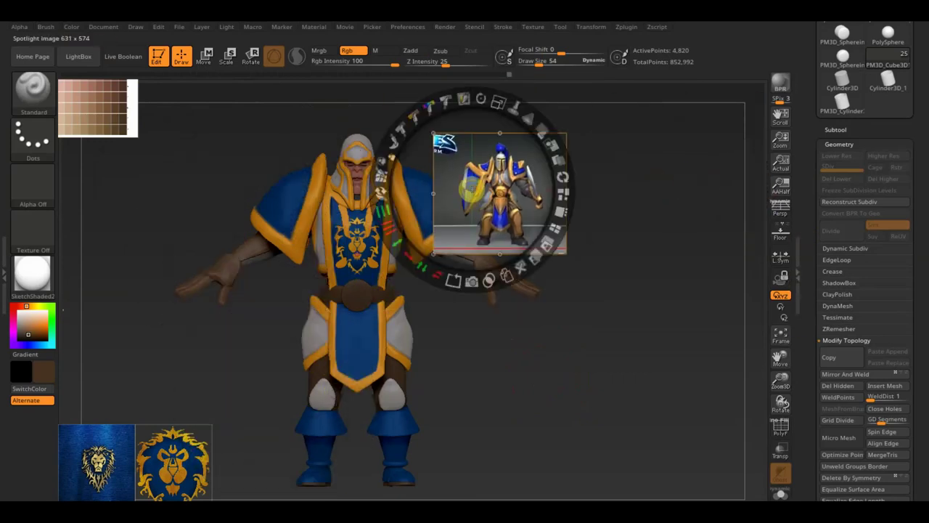
{"action": "left_click_drag", "start_coordinate": [488, 121], "coordinate": [632, 315]}
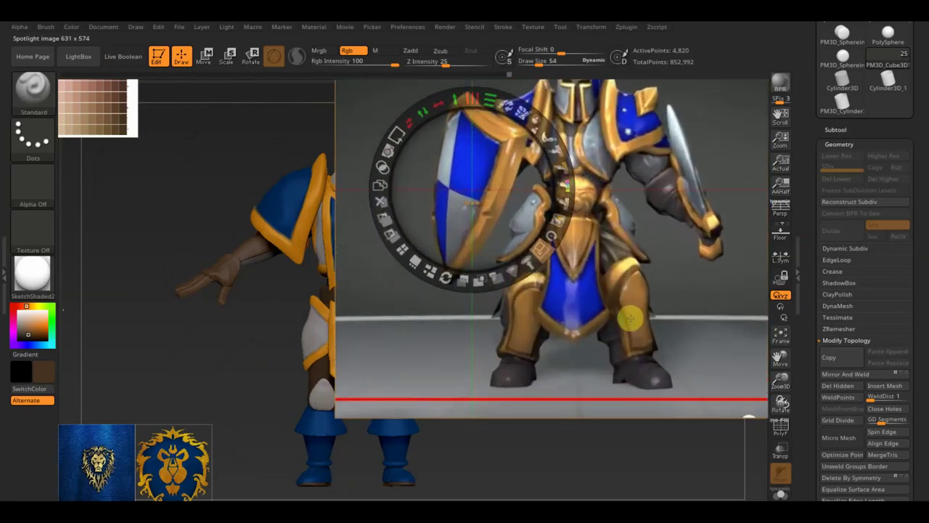
{"action": "key", "text": "shift+z"}
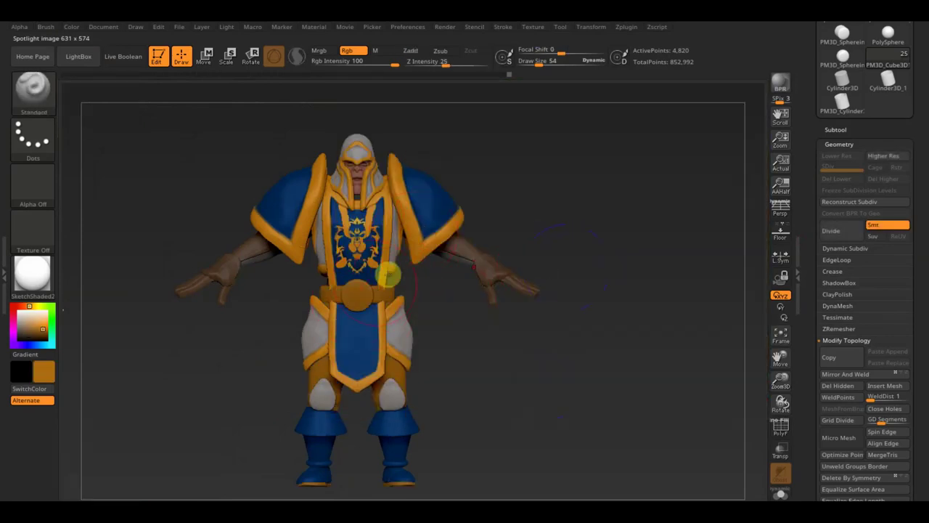
Step: Select the belt buckle and belt cylinder pieces, swapping to the secondary colour
{"action": "left_click", "coordinate": [357, 298], "text": "alt"}
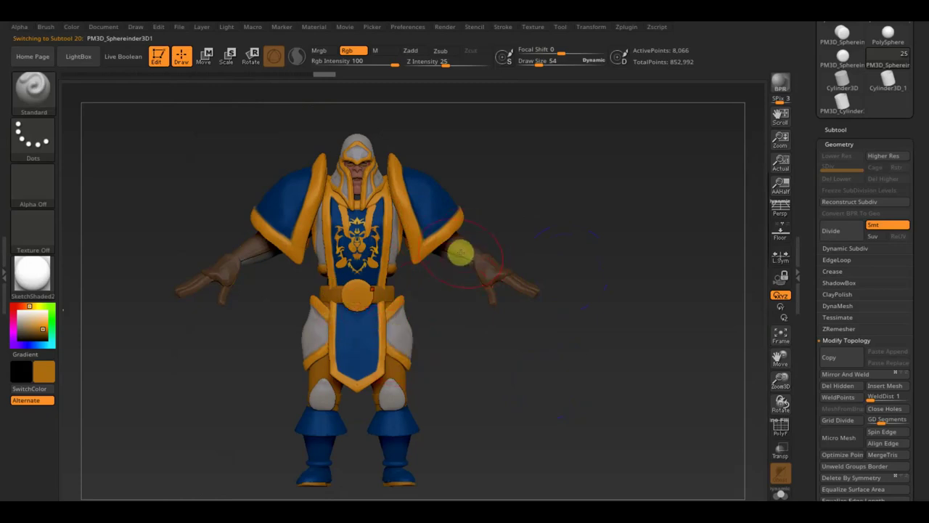
{"action": "key", "text": "c"}
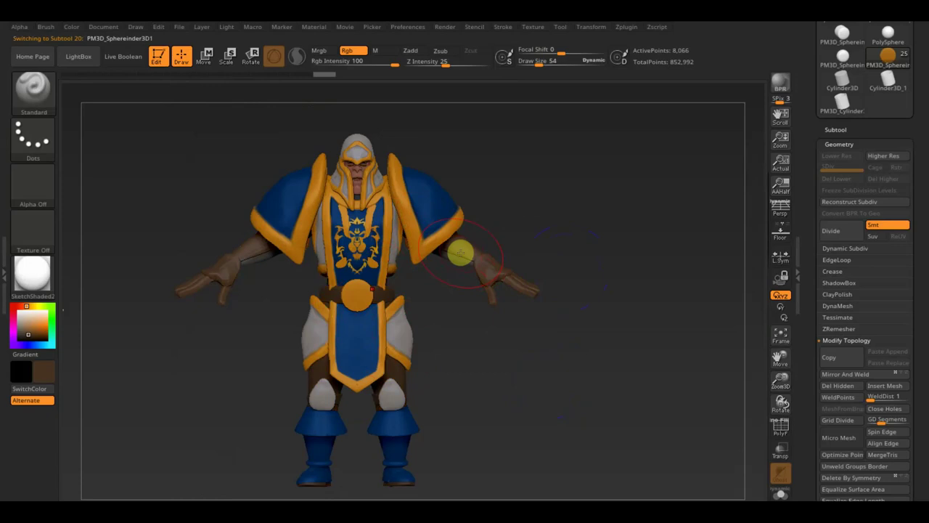
{"action": "left_click", "coordinate": [379, 292], "text": "alt"}
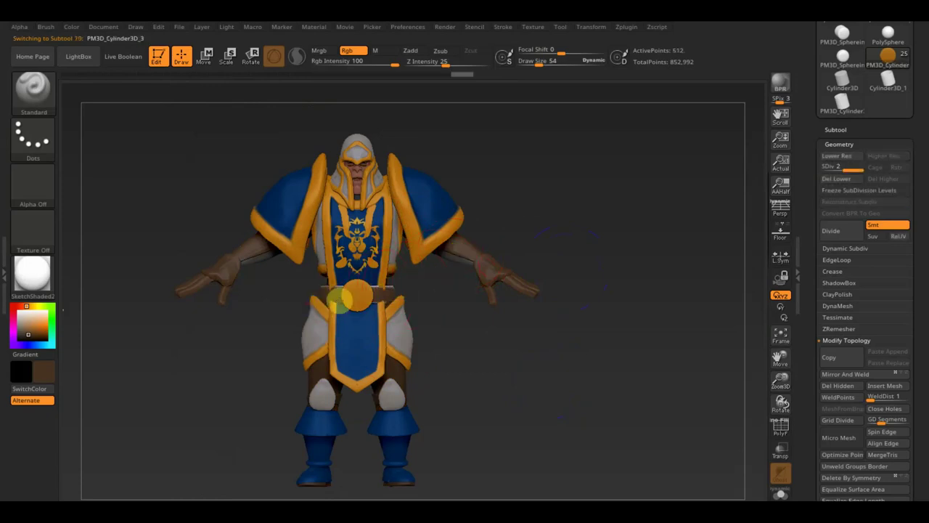
{"action": "mouse_move", "coordinate": [531, 290]}
{"action": "left_mouse_down"}
{"action": "mouse_move", "coordinate": [532, 364]}
{"action": "mouse_move", "coordinate": [380, 317]}
{"action": "left_mouse_up"}
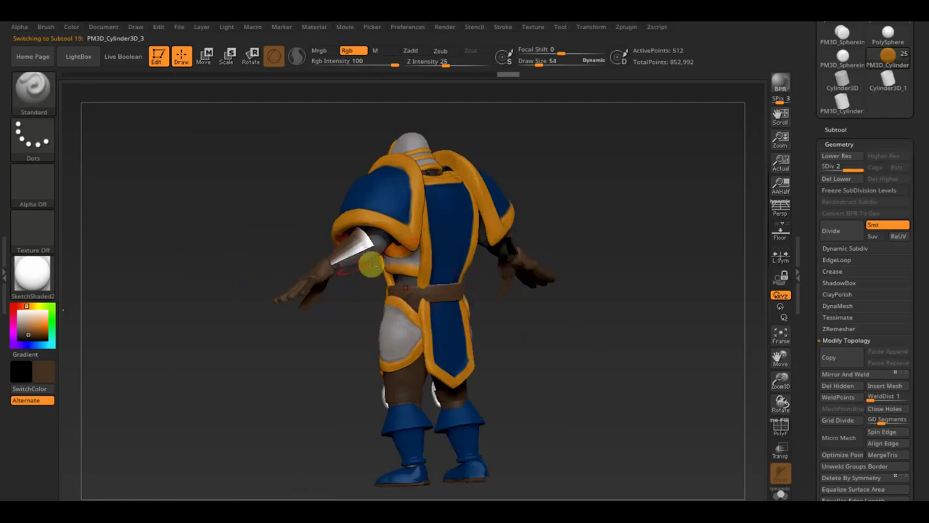
Step: Select the armour piece and fill the thigh and lower-torso piece orange
{"action": "left_click", "coordinate": [358, 243], "text": "alt"}
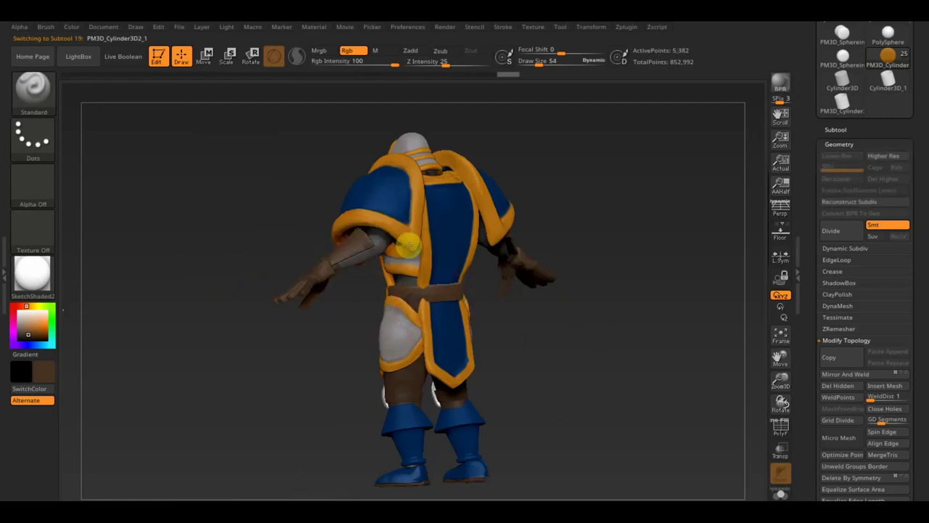
{"action": "mouse_move", "coordinate": [534, 342]}
{"action": "left_mouse_down"}
{"action": "mouse_move", "coordinate": [515, 356]}
{"action": "mouse_move", "coordinate": [563, 326]}
{"action": "left_mouse_up"}
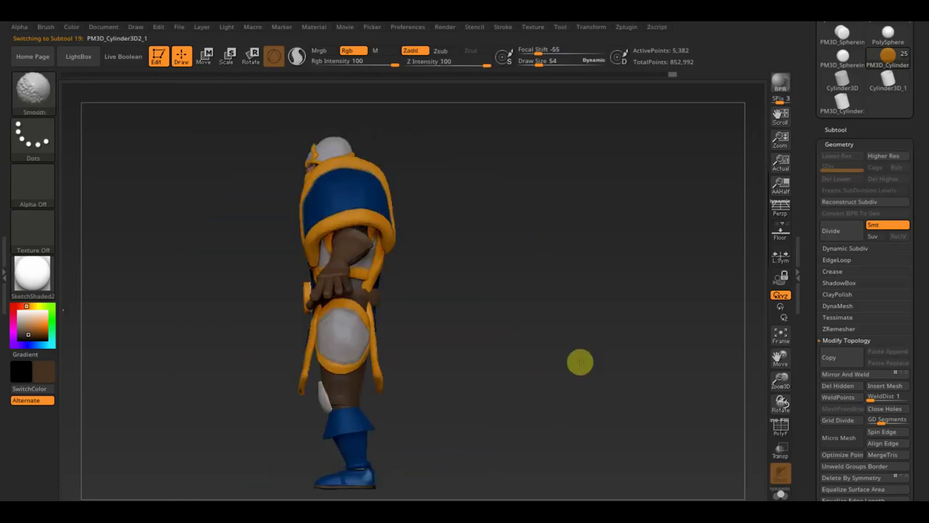
{"action": "mouse_move", "coordinate": [498, 366]}
{"action": "left_mouse_down"}
{"action": "mouse_move", "coordinate": [591, 313]}
{"action": "mouse_move", "coordinate": [530, 328]}
{"action": "mouse_move", "coordinate": [618, 315]}
{"action": "mouse_move", "coordinate": [535, 324]}
{"action": "mouse_move", "coordinate": [472, 297]}
{"action": "mouse_move", "coordinate": [440, 249]}
{"action": "left_mouse_up"}
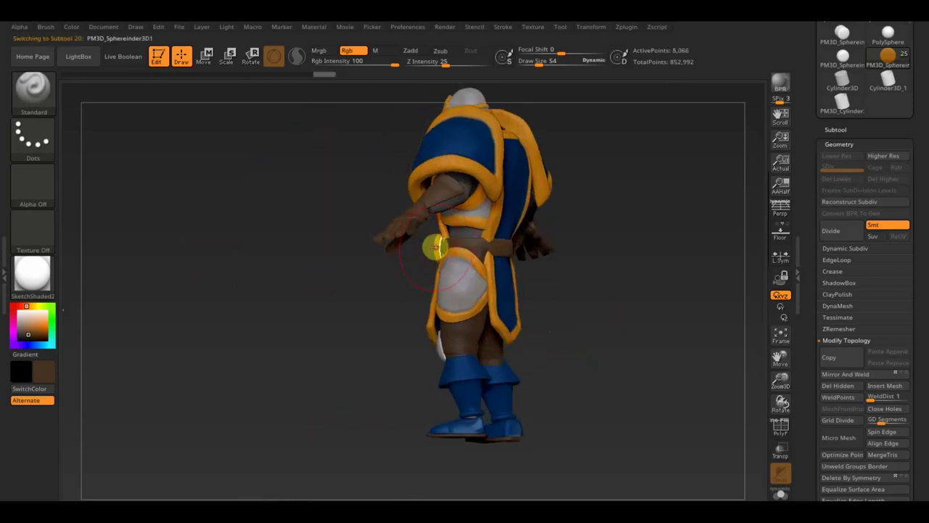
{"action": "key", "text": "c"}
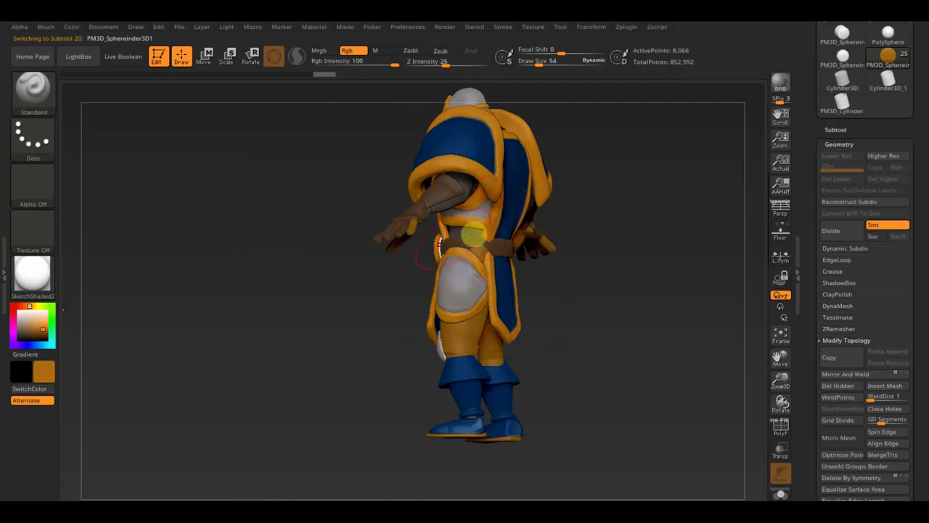
{"action": "mouse_move", "coordinate": [430, 258]}
{"action": "left_mouse_down"}
{"action": "mouse_move", "coordinate": [392, 374]}
{"action": "mouse_move", "coordinate": [397, 363]}
{"action": "mouse_move", "coordinate": [399, 385]}
{"action": "left_mouse_up"}
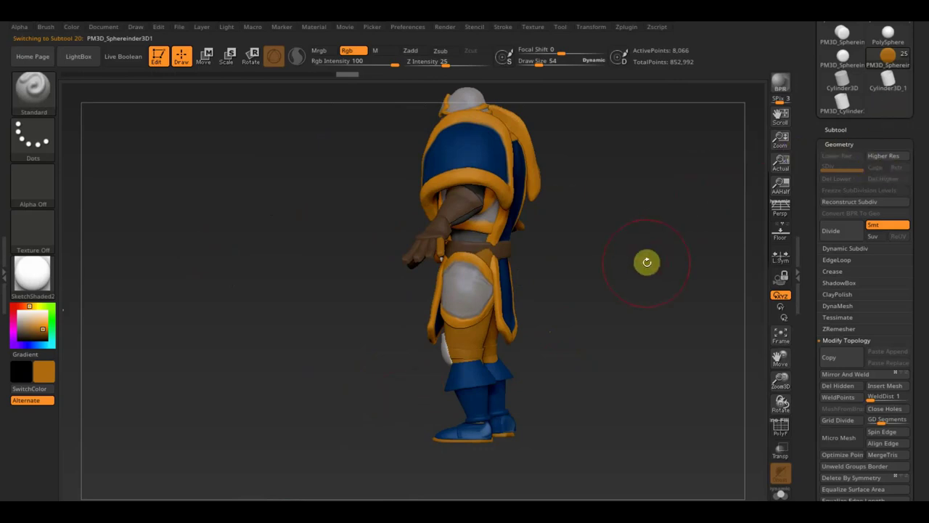
{"action": "key", "text": "n"}
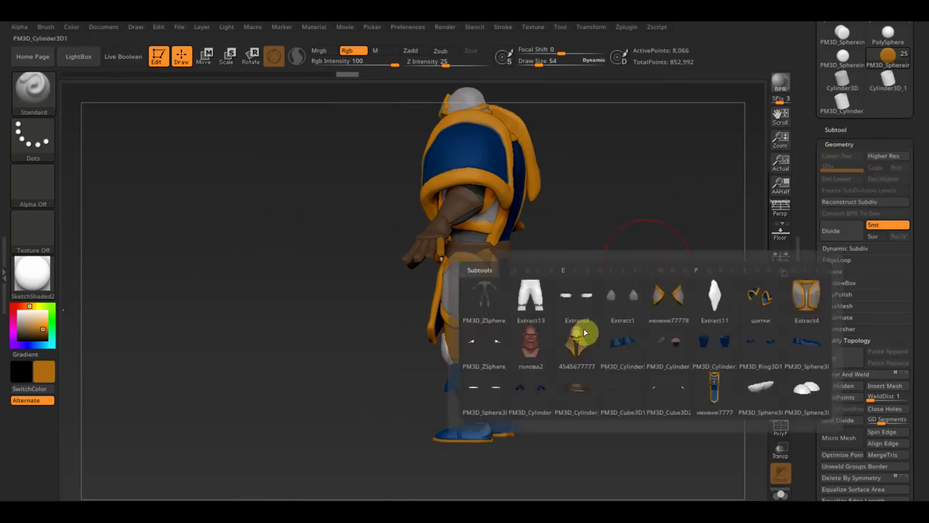
Step: Select and inspect the Extract13 and Extract3 leg pieces
{"action": "mouse_move", "coordinate": [531, 296]}
{"action": "left_click", "coordinate": [534, 306]}
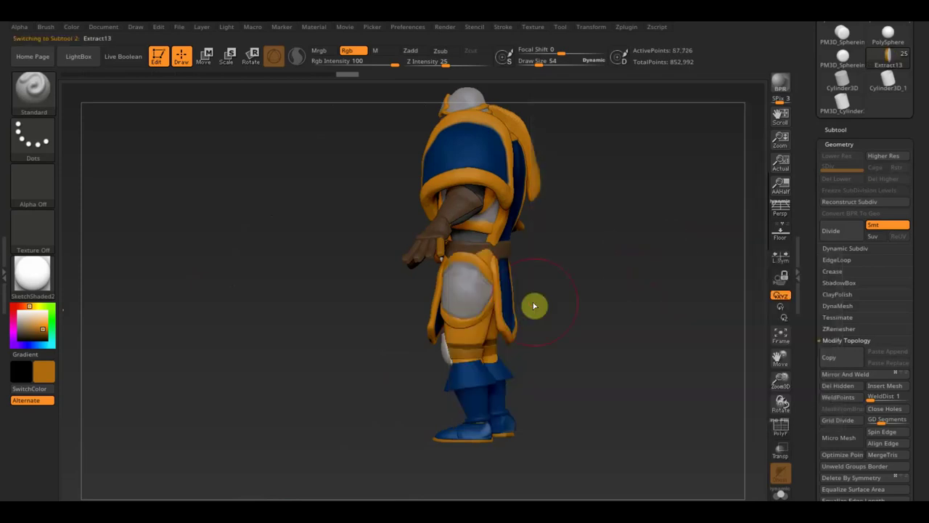
{"action": "mouse_move", "coordinate": [580, 308]}
{"action": "left_mouse_down"}
{"action": "mouse_move", "coordinate": [640, 402]}
{"action": "mouse_move", "coordinate": [628, 304]}
{"action": "left_mouse_up"}
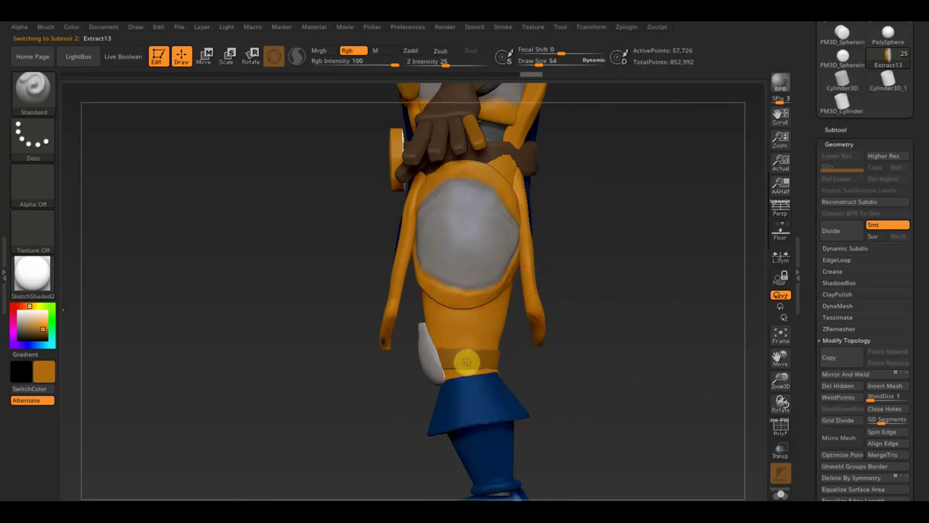
{"action": "left_click", "coordinate": [467, 353], "text": "alt"}
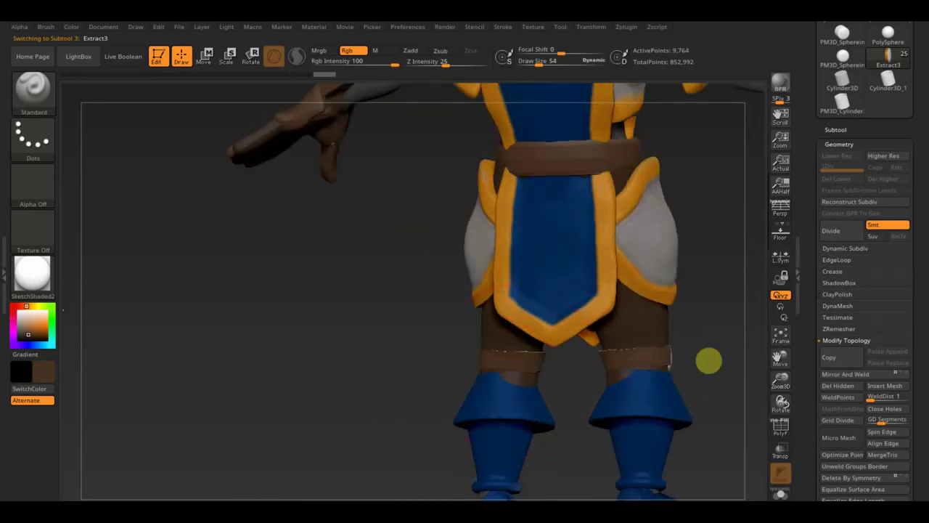
{"action": "mouse_move", "coordinate": [531, 395]}
{"action": "left_mouse_down"}
{"action": "mouse_move", "coordinate": [553, 358]}
{"action": "mouse_move", "coordinate": [571, 353]}
{"action": "left_mouse_up"}
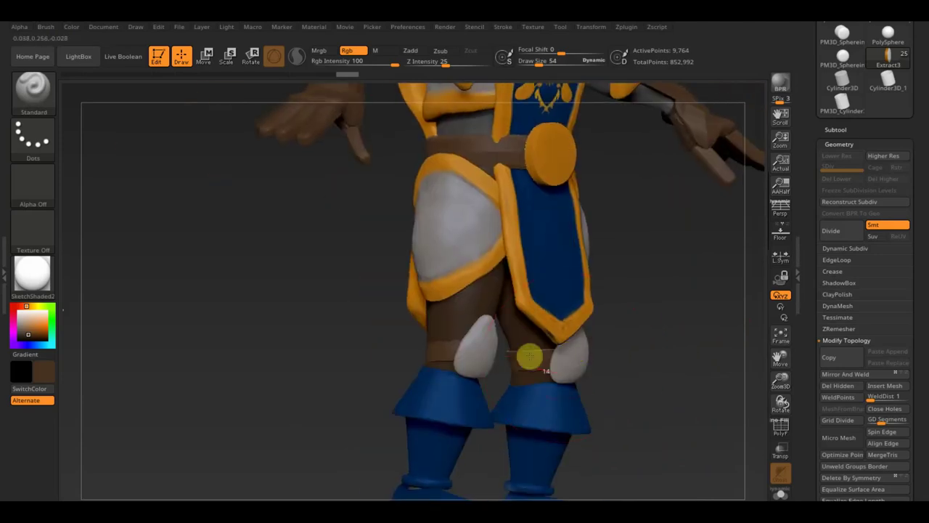
Step: Solo the orange thigh piece to inspect it, then show all pieces again
{"action": "mouse_move", "coordinate": [460, 356]}
{"action": "left_mouse_down"}
{"action": "mouse_move", "coordinate": [419, 359]}
{"action": "mouse_move", "coordinate": [560, 385]}
{"action": "left_mouse_up"}
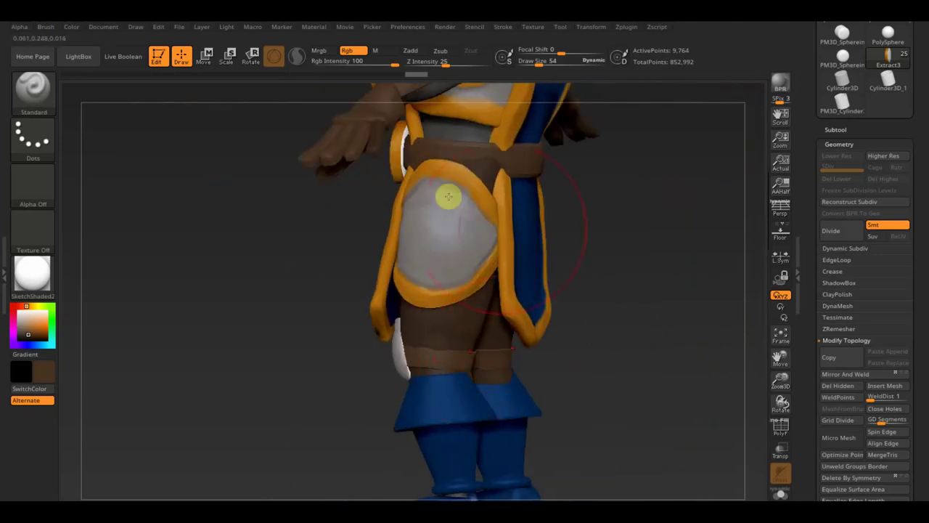
{"action": "left_click", "coordinate": [399, 150], "text": "alt"}
{"action": "left_click", "coordinate": [836, 129]}
{"action": "left_click", "coordinate": [903, 221], "text": "shift"}
{"action": "mouse_move", "coordinate": [508, 218]}
{"action": "left_mouse_down"}
{"action": "mouse_move", "coordinate": [604, 247]}
{"action": "mouse_move", "coordinate": [639, 243]}
{"action": "left_mouse_up"}
{"action": "left_click", "coordinate": [903, 221], "text": "shift"}
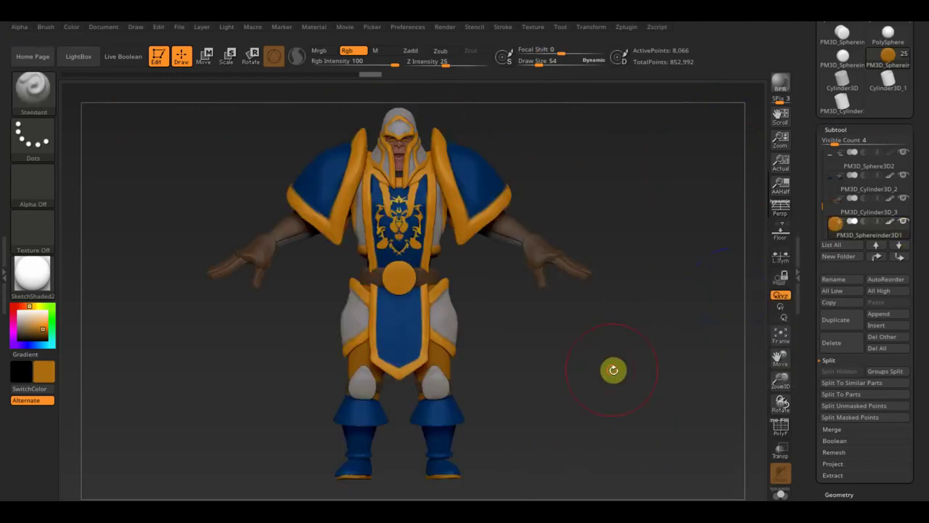
{"action": "mouse_move", "coordinate": [616, 363]}
{"action": "left_mouse_down"}
{"action": "mouse_move", "coordinate": [658, 378]}
{"action": "mouse_move", "coordinate": [612, 357]}
{"action": "mouse_move", "coordinate": [591, 368]}
{"action": "mouse_move", "coordinate": [490, 306]}
{"action": "mouse_move", "coordinate": [498, 342]}
{"action": "mouse_move", "coordinate": [451, 388]}
{"action": "left_mouse_up"}
{"action": "left_click", "coordinate": [437, 365], "text": "alt"}
{"action": "left_click_drag", "start_coordinate": [301, 369], "coordinate": [494, 294]}
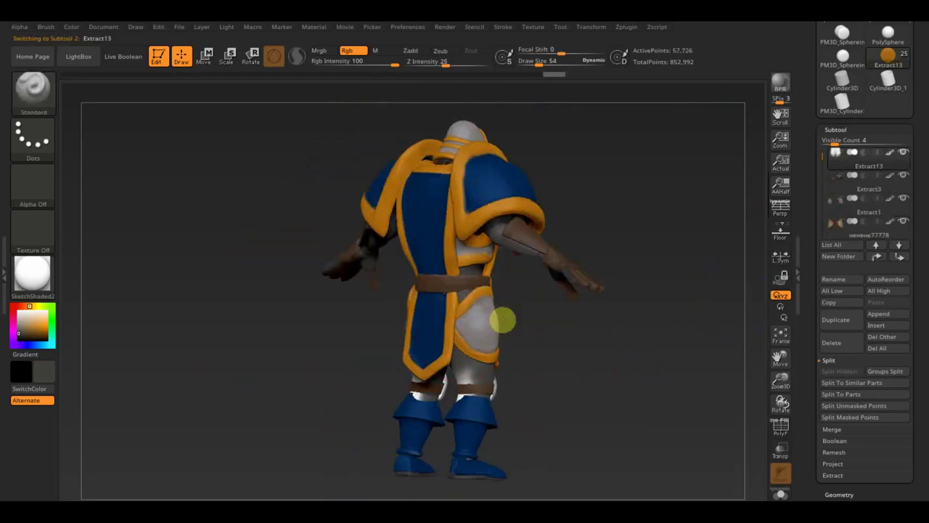
{"action": "left_click_drag", "start_coordinate": [625, 368], "coordinate": [608, 276]}
{"action": "left_click", "coordinate": [485, 371], "text": "alt"}
{"action": "mouse_move", "coordinate": [414, 438]}
{"action": "left_mouse_down"}
{"action": "mouse_move", "coordinate": [537, 375]}
{"action": "mouse_move", "coordinate": [644, 353]}
{"action": "mouse_move", "coordinate": [549, 390]}
{"action": "mouse_move", "coordinate": [656, 384]}
{"action": "mouse_move", "coordinate": [540, 297]}
{"action": "mouse_move", "coordinate": [380, 270]}
{"action": "mouse_move", "coordinate": [385, 280]}
{"action": "mouse_move", "coordinate": [565, 278]}
{"action": "left_mouse_up"}
{"action": "left_click", "coordinate": [540, 297], "text": "alt"}
{"action": "left_click", "coordinate": [565, 278], "text": "alt"}
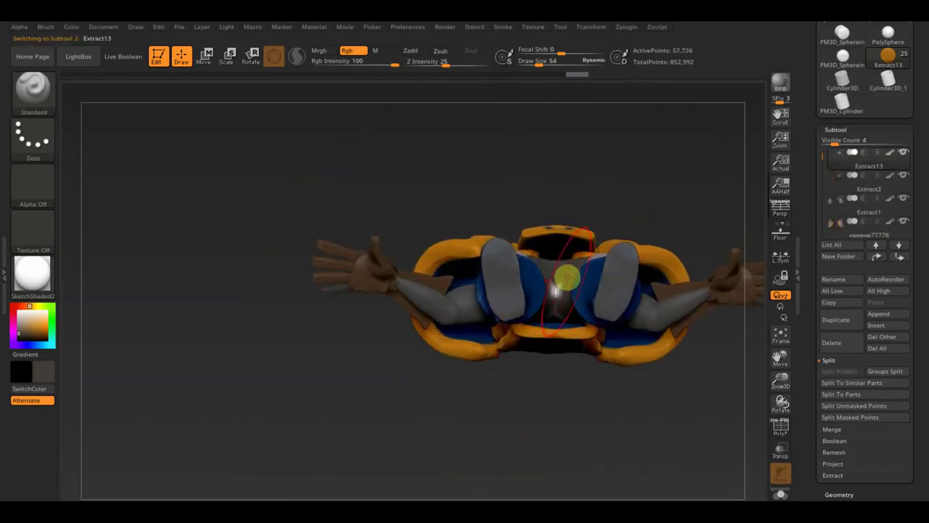
{"action": "mouse_move", "coordinate": [467, 402]}
{"action": "left_mouse_down"}
{"action": "mouse_move", "coordinate": [547, 406]}
{"action": "mouse_move", "coordinate": [676, 297]}
{"action": "mouse_move", "coordinate": [550, 266]}
{"action": "left_mouse_up"}
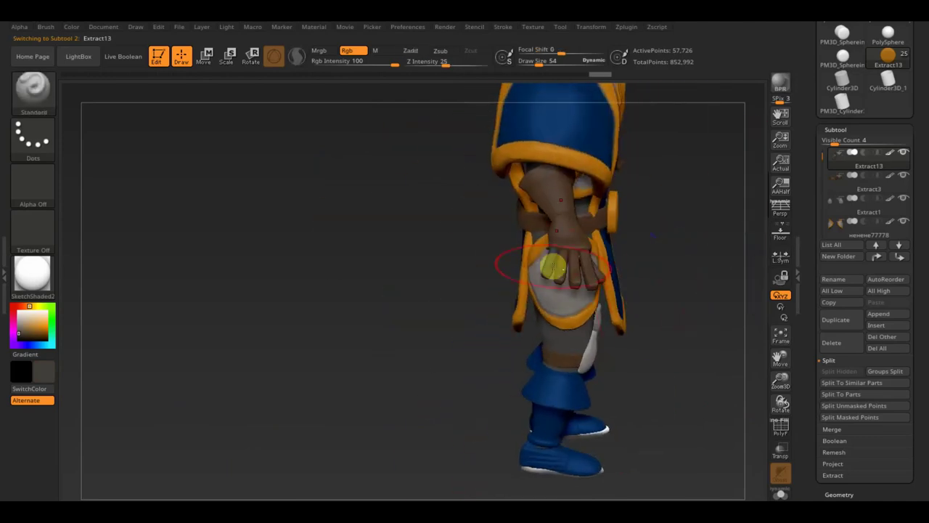
{"action": "left_click", "coordinate": [563, 255], "text": "alt"}
{"action": "mouse_move", "coordinate": [469, 280]}
{"action": "left_mouse_down"}
{"action": "mouse_move", "coordinate": [582, 270]}
{"action": "mouse_move", "coordinate": [283, 371]}
{"action": "mouse_move", "coordinate": [579, 276]}
{"action": "mouse_move", "coordinate": [372, 217]}
{"action": "left_mouse_up"}
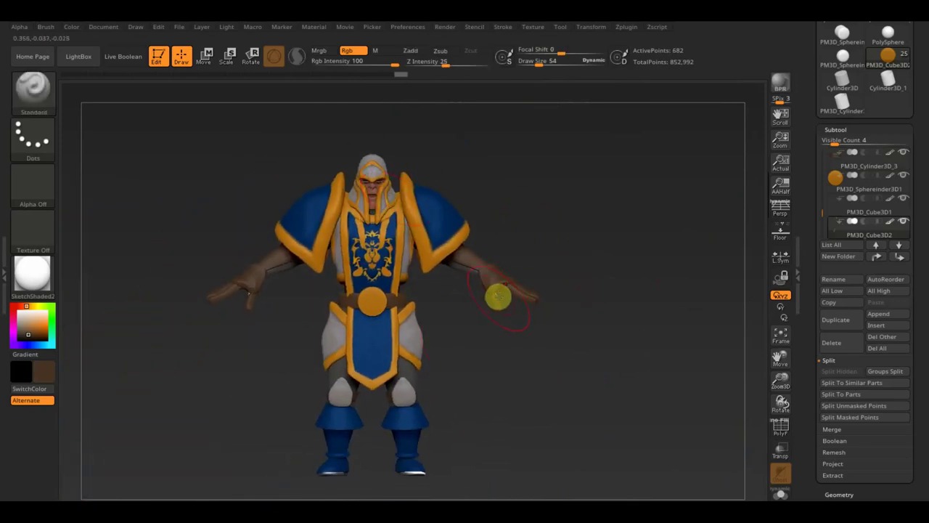
{"action": "left_click", "coordinate": [252, 310], "text": "alt"}
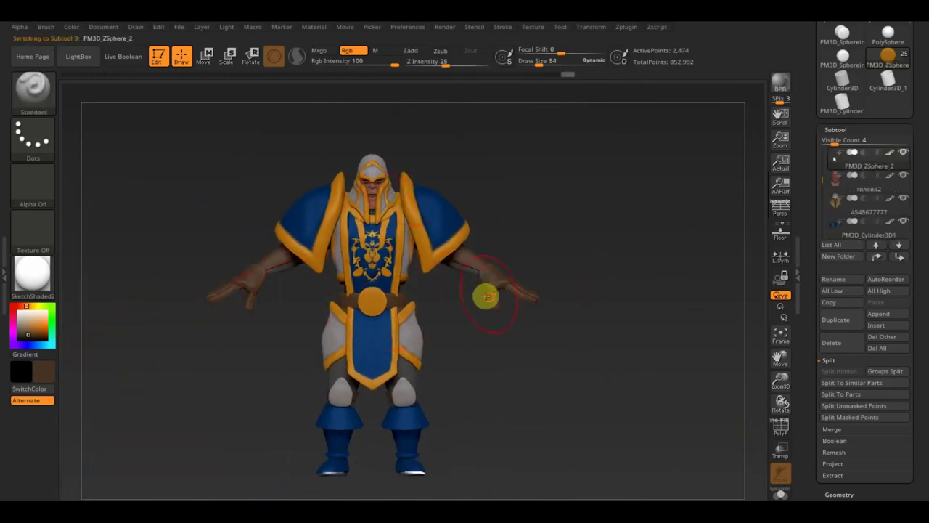
{"action": "left_click", "coordinate": [378, 463], "text": "alt"}
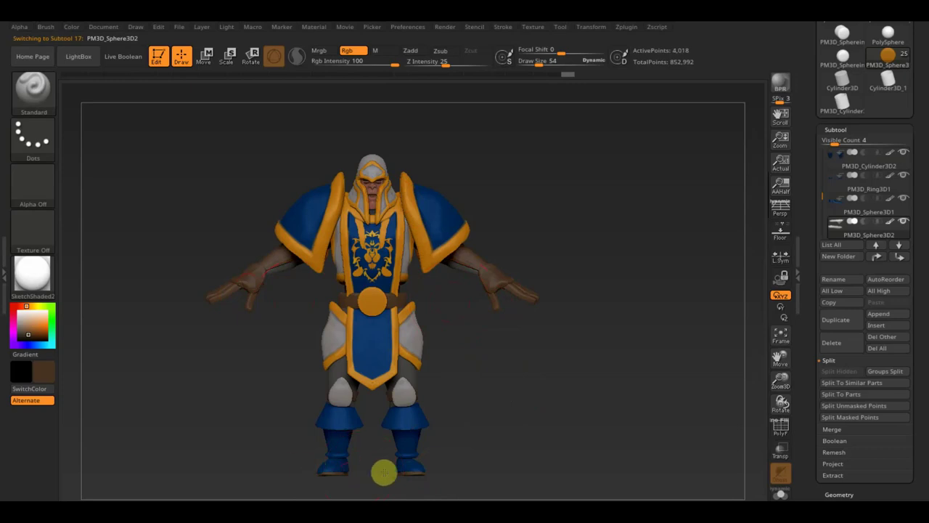
Step: Select the Cyrillic-named subtool and switch to the Move Topological brush
{"action": "left_click_drag", "start_coordinate": [384, 473], "coordinate": [400, 473]}
{"action": "mouse_move", "coordinate": [452, 414]}
{"action": "left_mouse_down"}
{"action": "mouse_move", "coordinate": [475, 438]}
{"action": "mouse_move", "coordinate": [538, 414]}
{"action": "mouse_move", "coordinate": [560, 452]}
{"action": "mouse_move", "coordinate": [473, 361]}
{"action": "mouse_move", "coordinate": [504, 388]}
{"action": "mouse_move", "coordinate": [525, 377]}
{"action": "mouse_move", "coordinate": [546, 383]}
{"action": "mouse_move", "coordinate": [551, 426]}
{"action": "mouse_move", "coordinate": [544, 400]}
{"action": "left_mouse_up"}
{"action": "left_click", "coordinate": [392, 177], "text": "alt"}
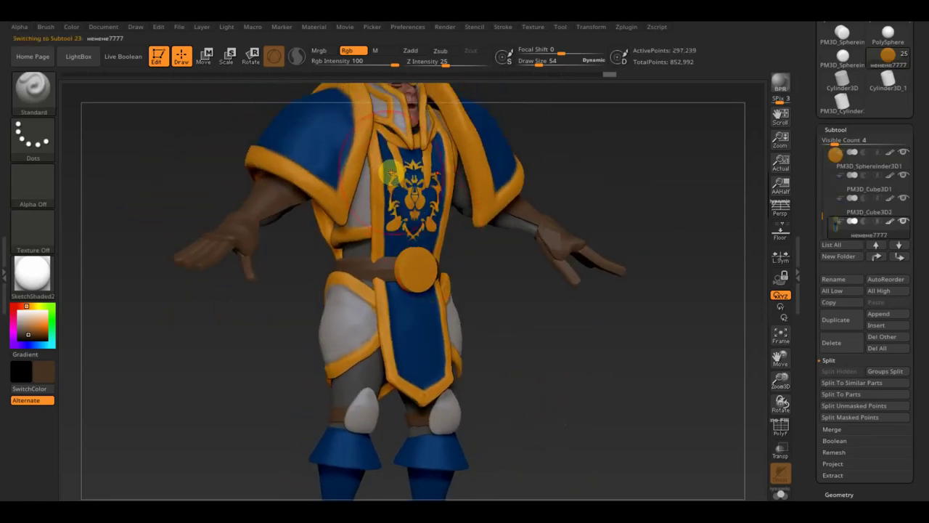
{"action": "left_click", "coordinate": [35, 91]}
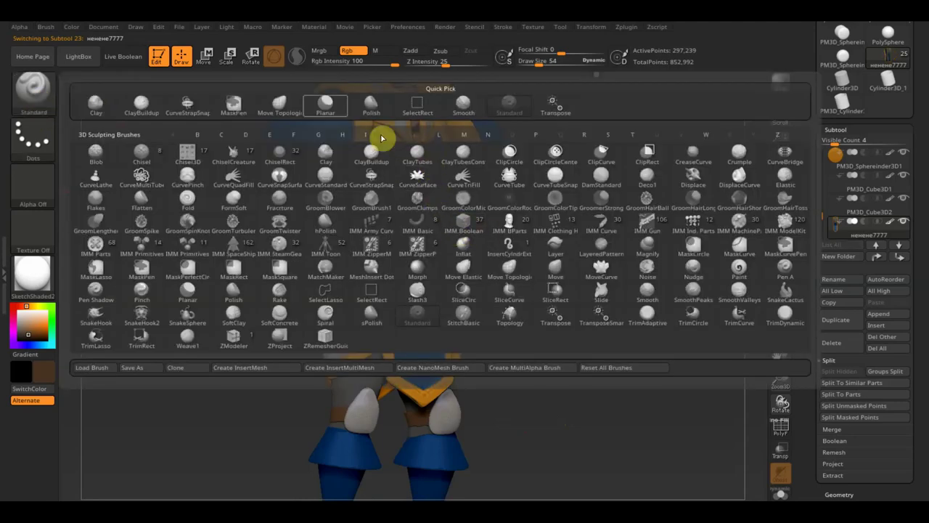
{"action": "left_click", "coordinate": [278, 107]}
Step: Orbit around the character and select a cylinder part on the leg
{"action": "mouse_move", "coordinate": [575, 269]}
{"action": "left_mouse_down"}
{"action": "mouse_move", "coordinate": [565, 345]}
{"action": "mouse_move", "coordinate": [421, 194]}
{"action": "left_mouse_up"}
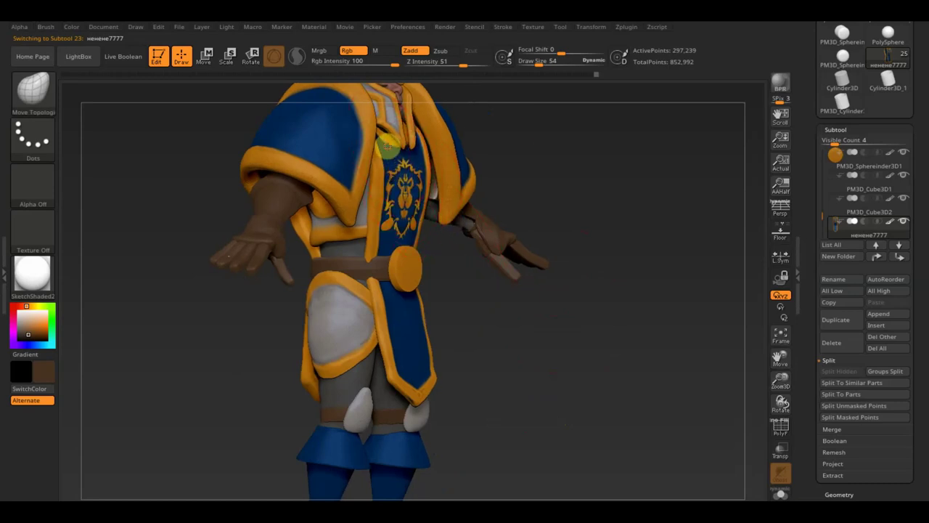
{"action": "mouse_move", "coordinate": [624, 143]}
{"action": "left_mouse_down"}
{"action": "mouse_move", "coordinate": [602, 141]}
{"action": "mouse_move", "coordinate": [670, 153]}
{"action": "left_mouse_up"}
{"action": "left_click_drag", "start_coordinate": [631, 240], "coordinate": [552, 349]}
{"action": "left_click_drag", "start_coordinate": [398, 197], "coordinate": [391, 195]}
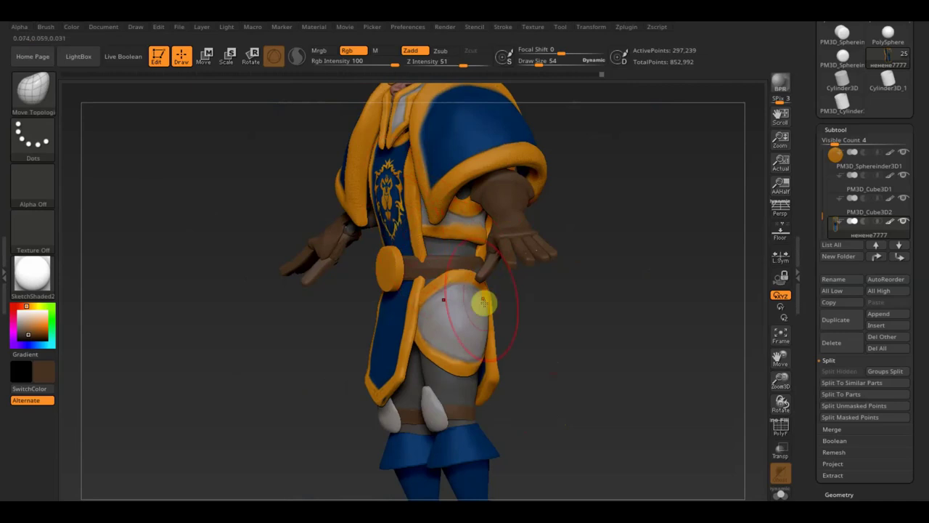
{"action": "left_click_drag", "start_coordinate": [523, 316], "coordinate": [587, 326]}
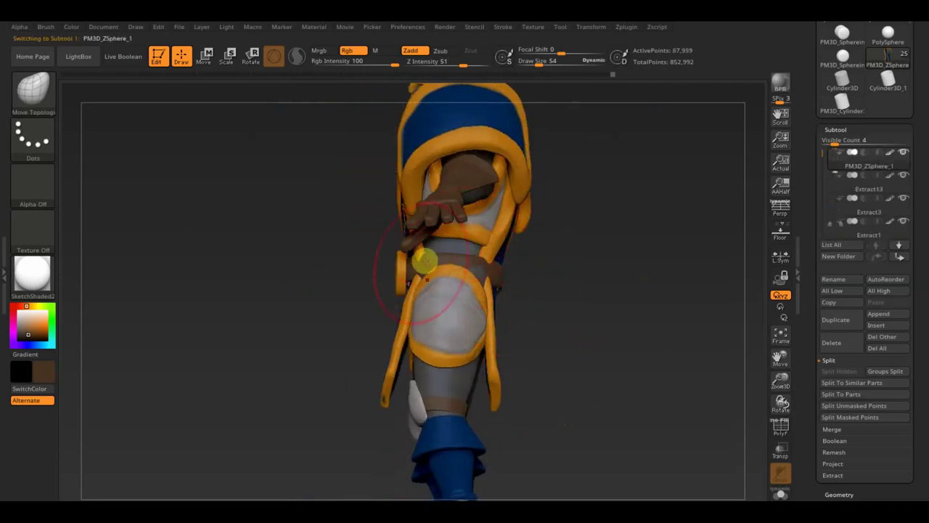
{"action": "left_click", "coordinate": [431, 262], "text": "alt"}
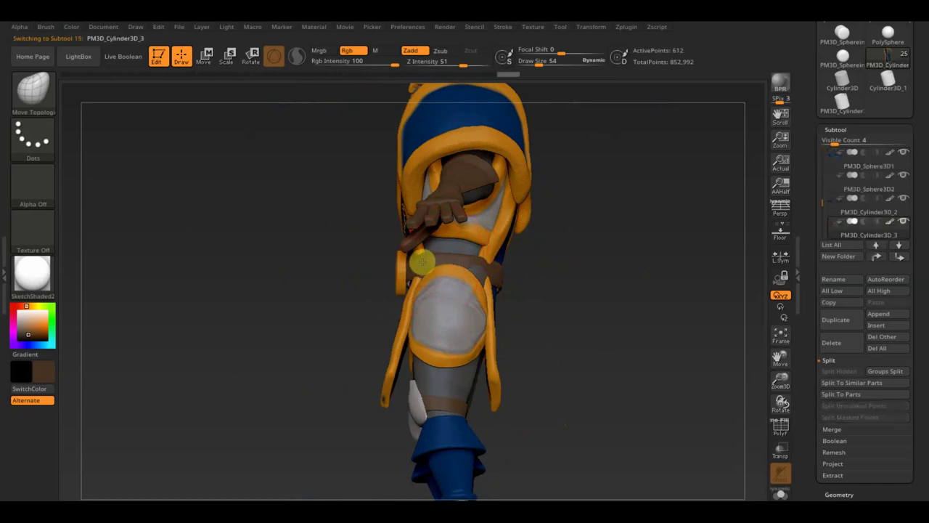
{"action": "mouse_move", "coordinate": [487, 274]}
{"action": "left_mouse_down"}
{"action": "mouse_move", "coordinate": [525, 298]}
{"action": "mouse_move", "coordinate": [527, 361]}
{"action": "mouse_move", "coordinate": [486, 276]}
{"action": "left_mouse_up"}
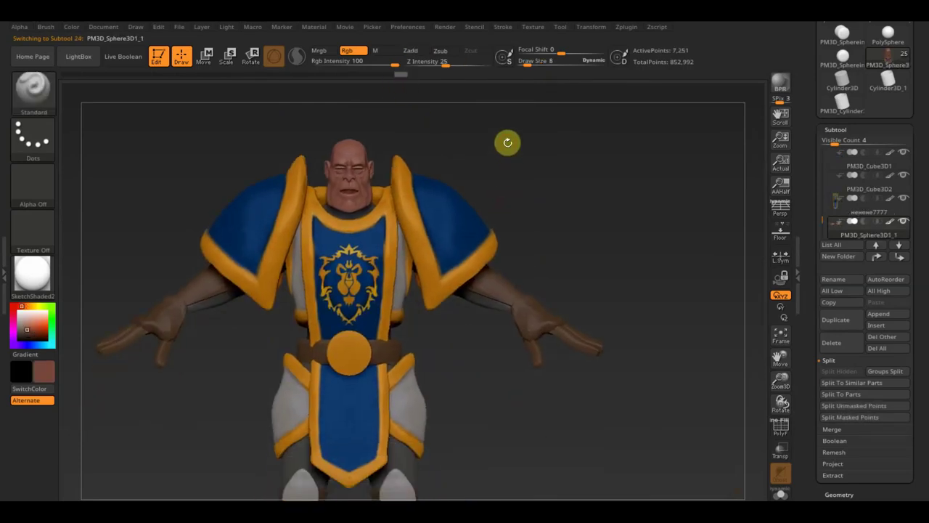
Step: Select PM3D_Cylinder3D_3, choose Move Topological and set Draw Size to 39
{"action": "left_click", "coordinate": [392, 349], "text": "alt"}
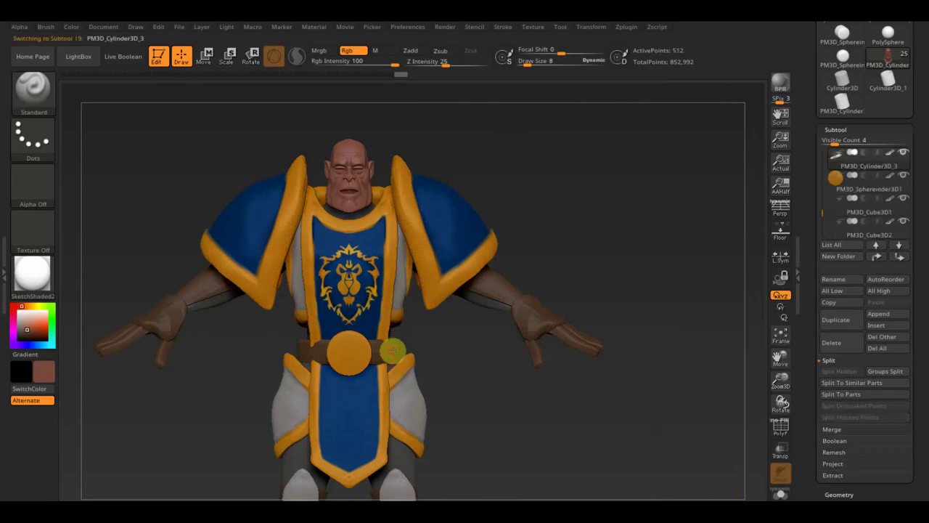
{"action": "left_click", "coordinate": [33, 89]}
{"action": "left_click", "coordinate": [279, 107]}
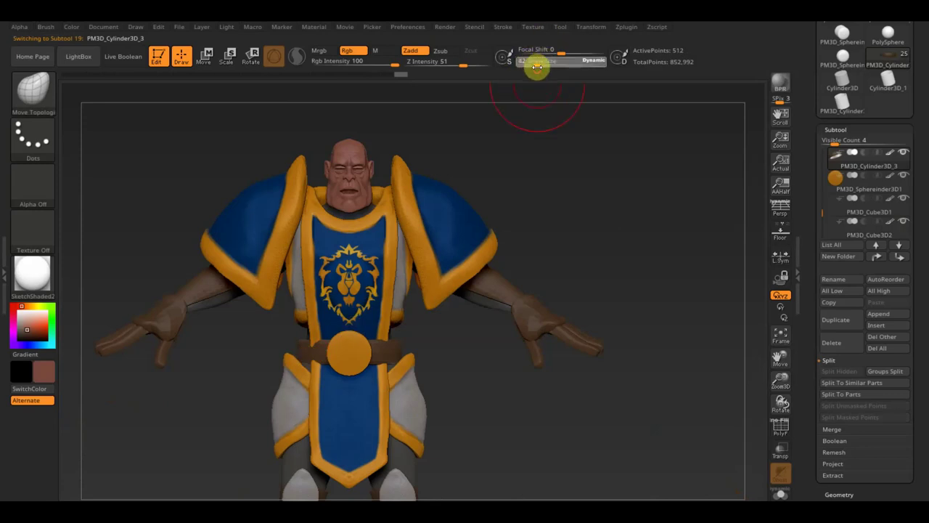
{"action": "left_click_drag", "start_coordinate": [536, 68], "coordinate": [525, 67]}
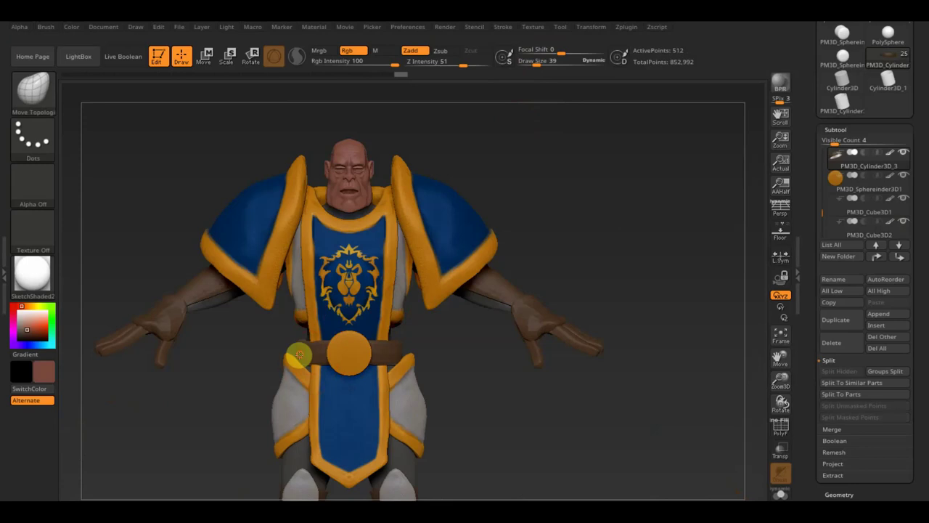
{"action": "left_click_drag", "start_coordinate": [479, 400], "coordinate": [476, 438]}
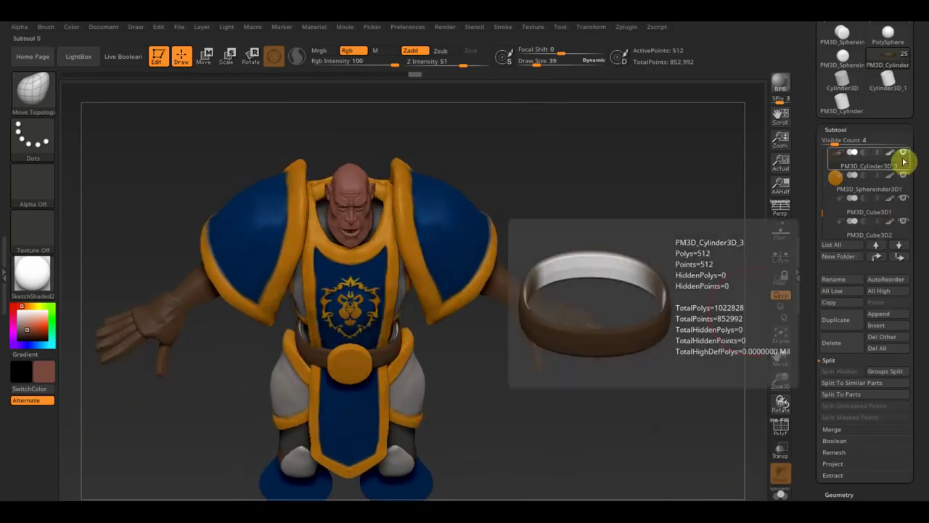
Step: Solo the belt ring and paint its white top brown with the Standard brush
{"action": "left_click", "coordinate": [904, 154]}
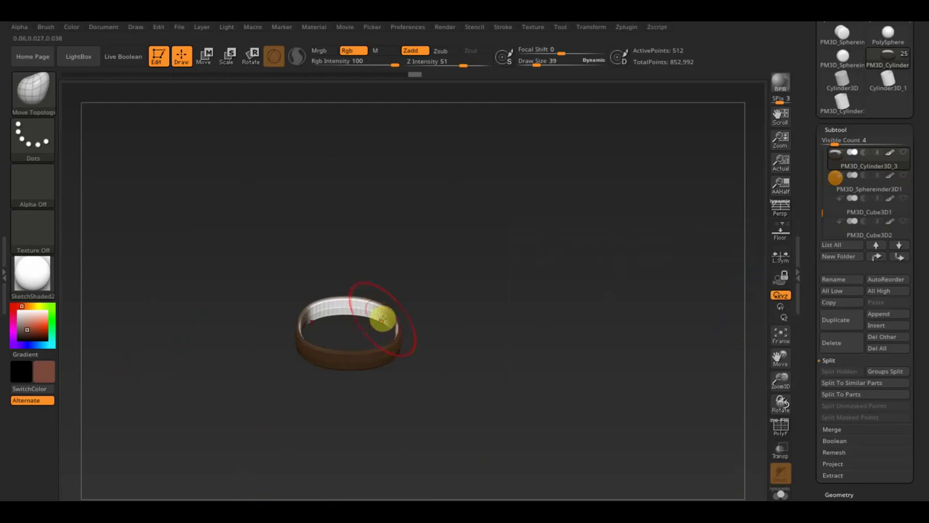
{"action": "key", "text": "c"}
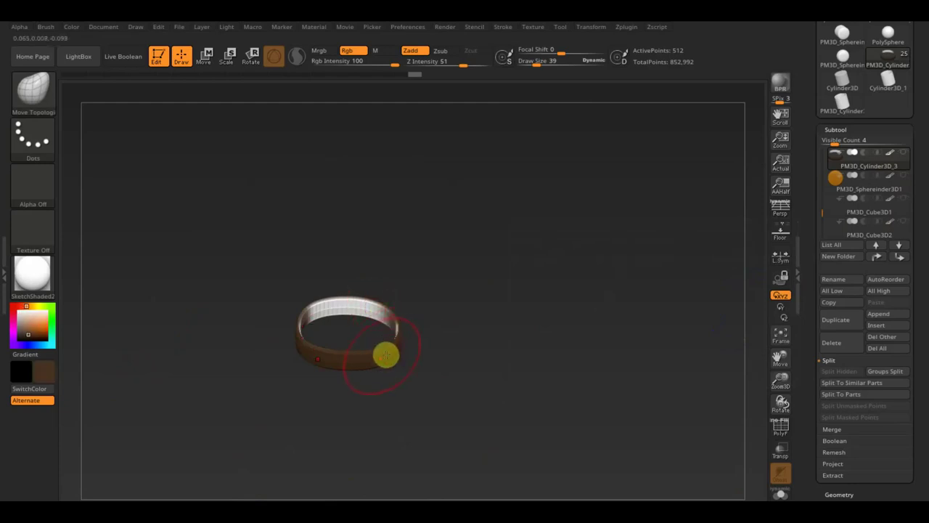
{"action": "left_click", "coordinate": [33, 88]}
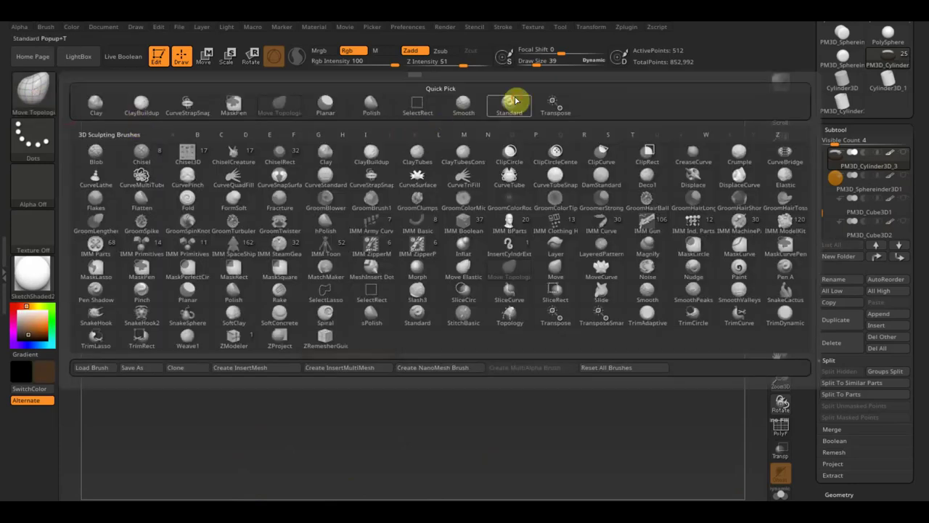
{"action": "left_click", "coordinate": [510, 103]}
{"action": "left_click_drag", "start_coordinate": [387, 311], "coordinate": [332, 316]}
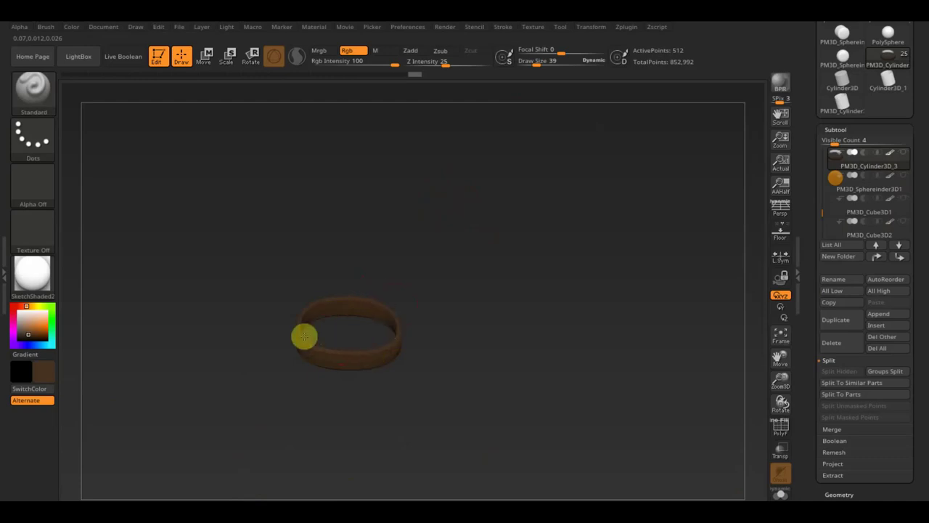
Step: Turn on BackfaceMask under Brush > Auto Masking
{"action": "left_click", "coordinate": [48, 28]}
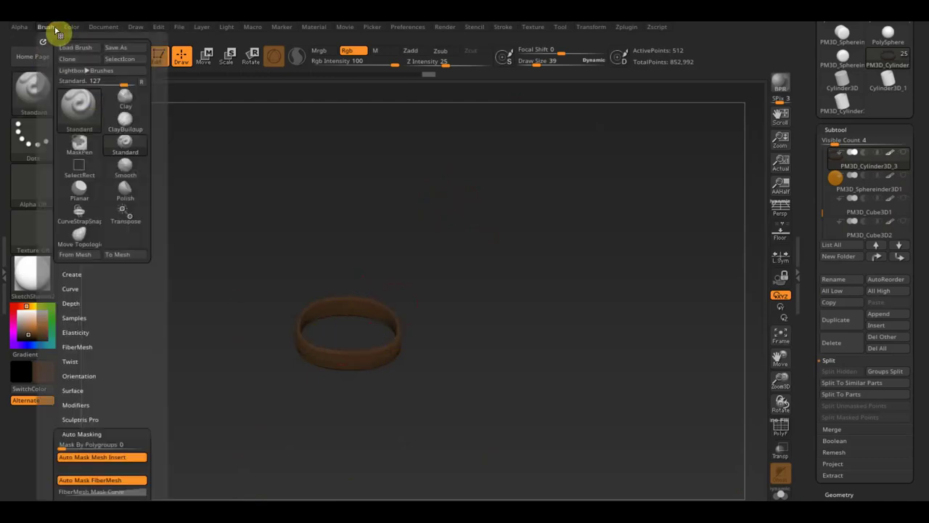
{"action": "scroll", "coordinate": [108, 357], "scroll_direction": "down", "scroll_amount": 5}
{"action": "left_click", "coordinate": [94, 357]}
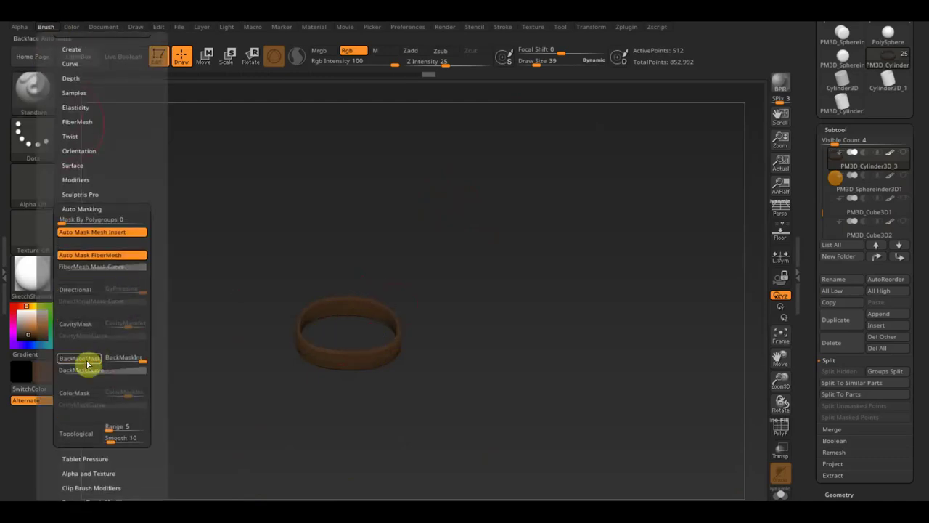
Step: Inspect the painted ring from all sides, then show the full character with the ring hidden
{"action": "mouse_move", "coordinate": [465, 322]}
{"action": "left_mouse_down"}
{"action": "mouse_move", "coordinate": [390, 356]}
{"action": "mouse_move", "coordinate": [313, 352]}
{"action": "left_mouse_up"}
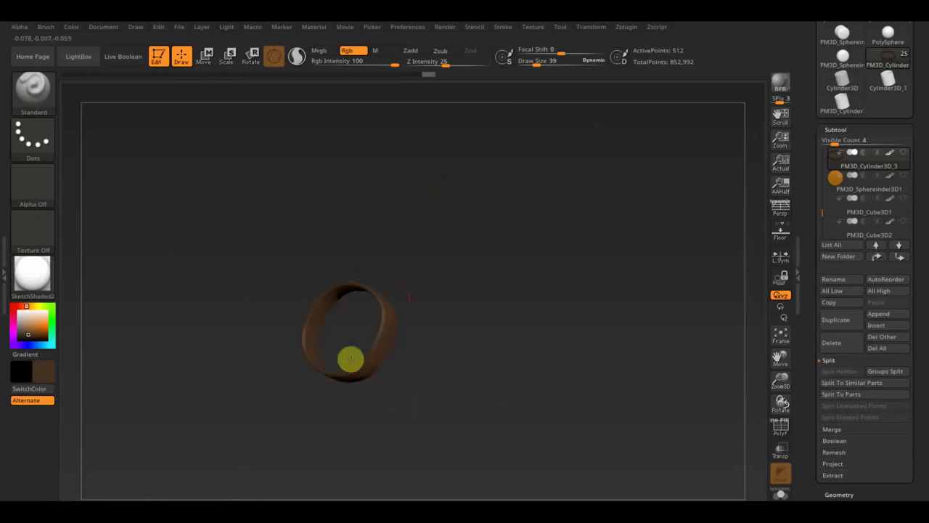
{"action": "mouse_move", "coordinate": [402, 396]}
{"action": "left_mouse_down"}
{"action": "mouse_move", "coordinate": [390, 224]}
{"action": "mouse_move", "coordinate": [378, 358]}
{"action": "mouse_move", "coordinate": [325, 287]}
{"action": "mouse_move", "coordinate": [375, 338]}
{"action": "mouse_move", "coordinate": [440, 272]}
{"action": "mouse_move", "coordinate": [481, 307]}
{"action": "mouse_move", "coordinate": [494, 294]}
{"action": "left_mouse_up"}
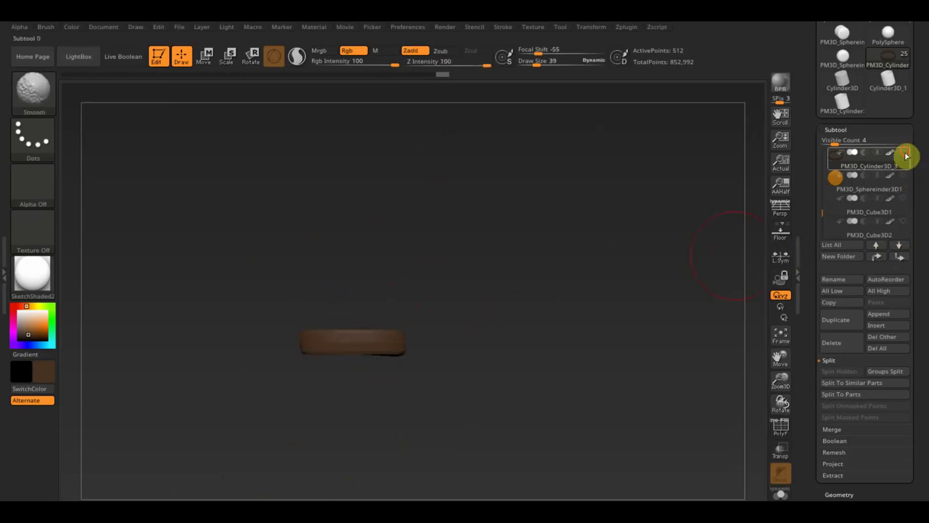
{"action": "left_click", "coordinate": [904, 153]}
{"action": "left_click", "coordinate": [904, 153]}
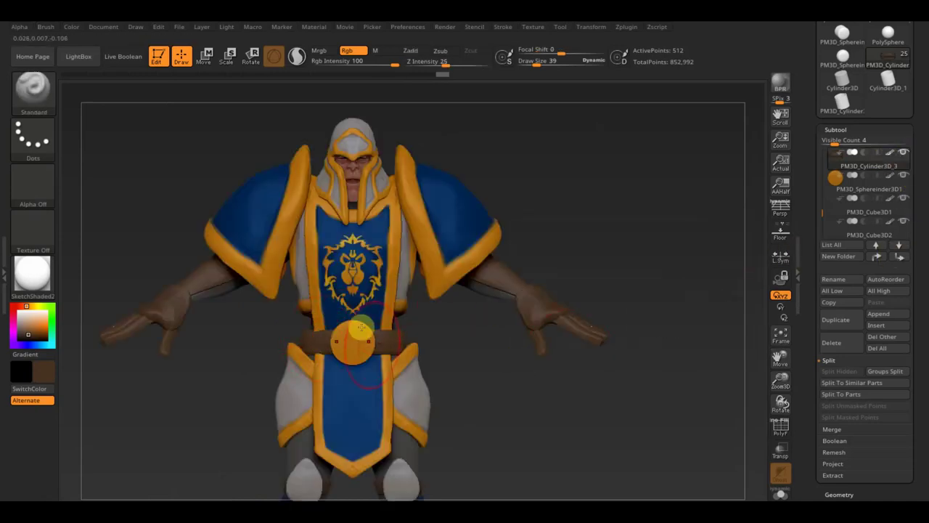
Step: Select the head part голова2 from the subtool thumbnails
{"action": "mouse_move", "coordinate": [504, 405]}
{"action": "left_mouse_down"}
{"action": "mouse_move", "coordinate": [498, 390]}
{"action": "mouse_move", "coordinate": [500, 402]}
{"action": "mouse_move", "coordinate": [525, 354]}
{"action": "left_mouse_up"}
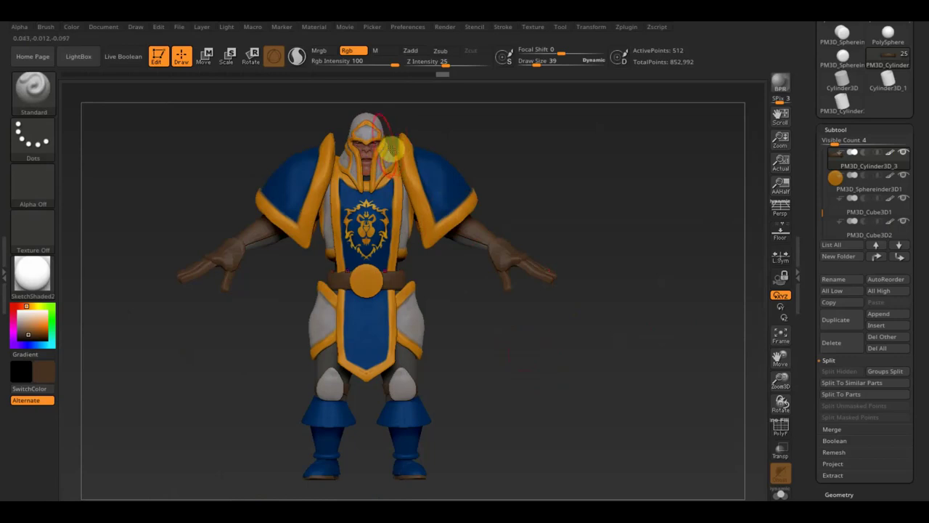
{"action": "left_click", "coordinate": [366, 133], "text": "alt"}
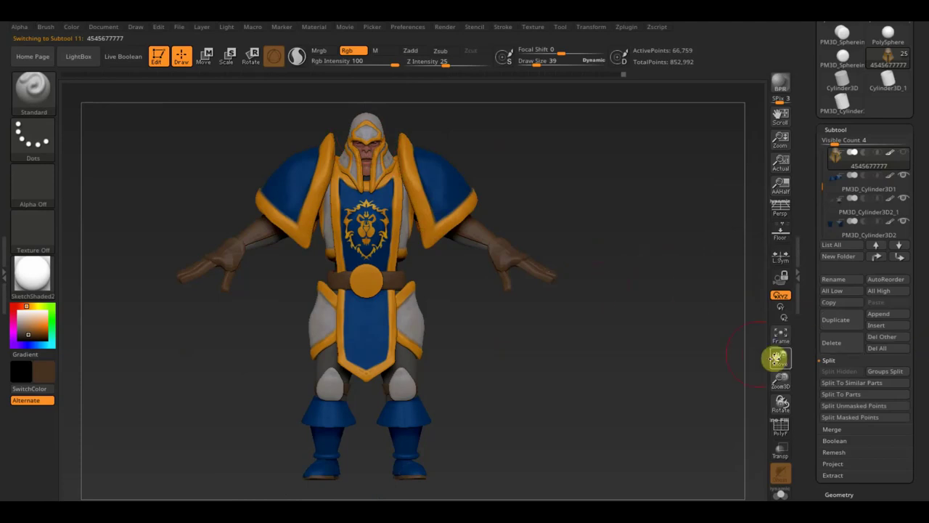
{"action": "key", "text": "n"}
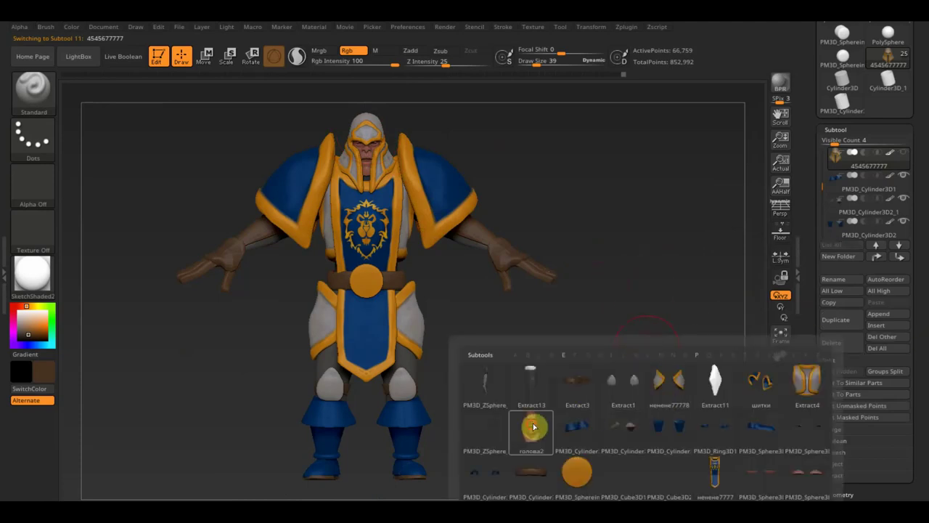
{"action": "left_click", "coordinate": [533, 427]}
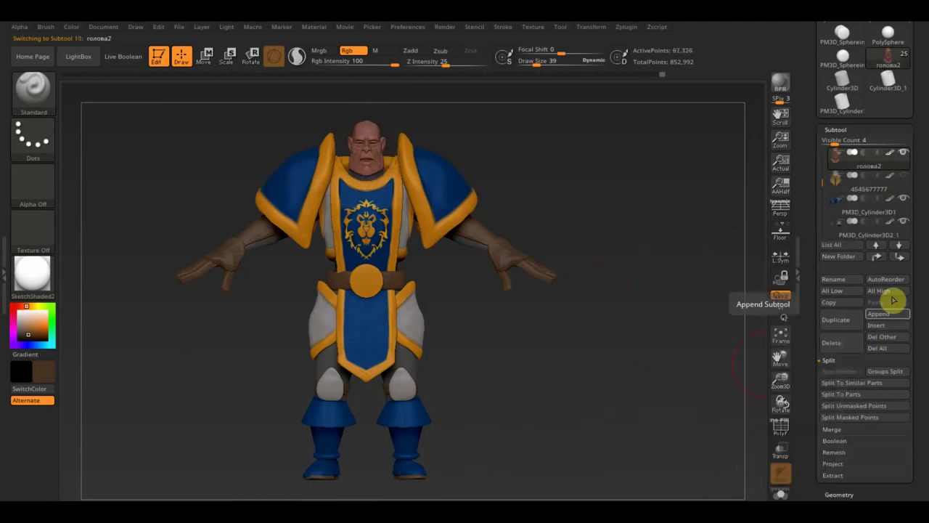
Step: Append a new sphere subtool, frame it, and shrink it up toward the head
{"action": "left_click", "coordinate": [882, 314]}
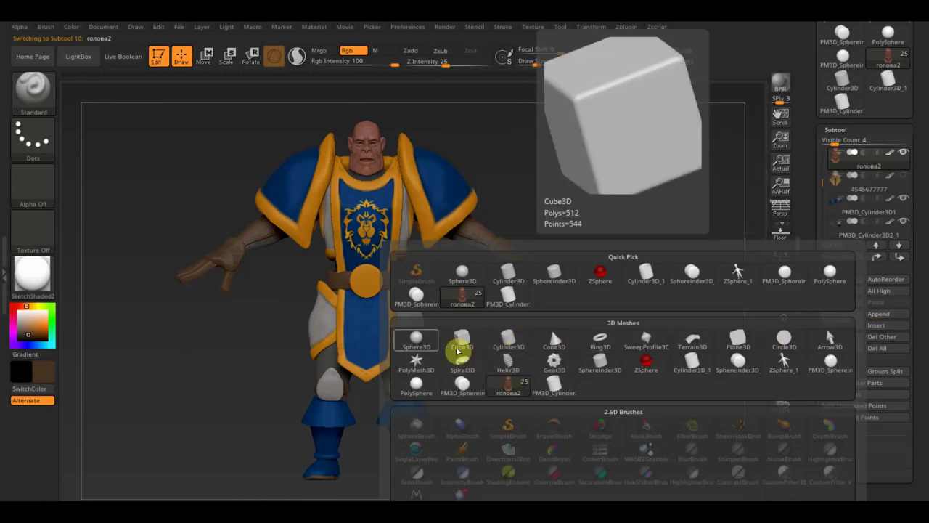
{"action": "left_click", "coordinate": [416, 339]}
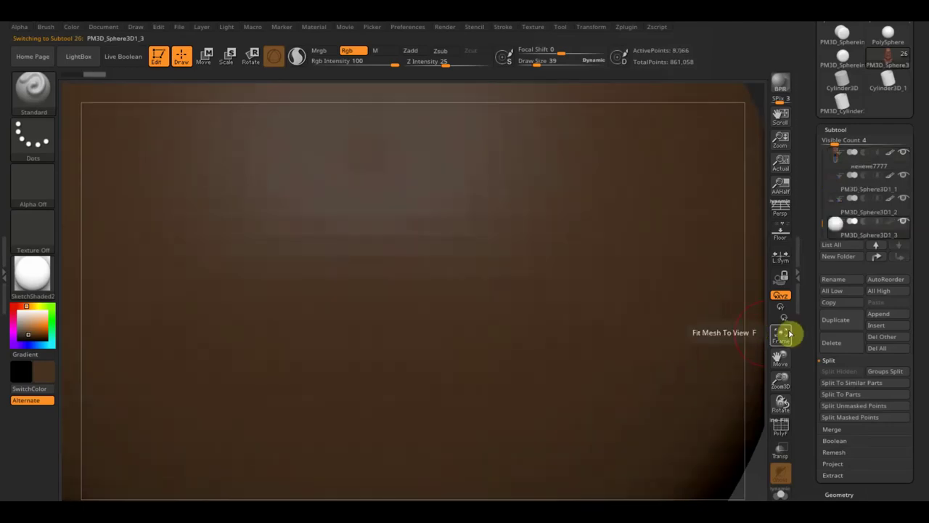
{"action": "left_click", "coordinate": [781, 335]}
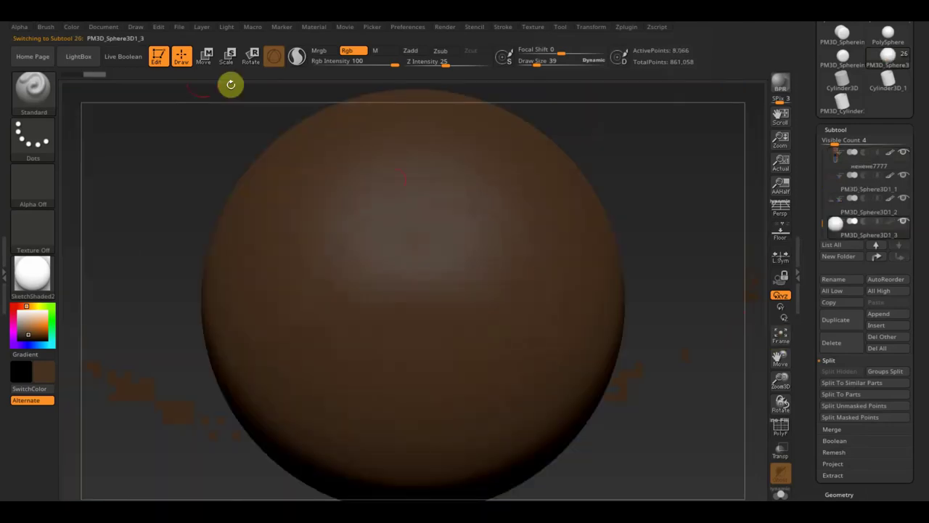
{"action": "left_click", "coordinate": [204, 57]}
{"action": "left_click_drag", "start_coordinate": [425, 307], "coordinate": [254, 206]}
{"action": "left_click_drag", "start_coordinate": [416, 231], "coordinate": [421, 199]}
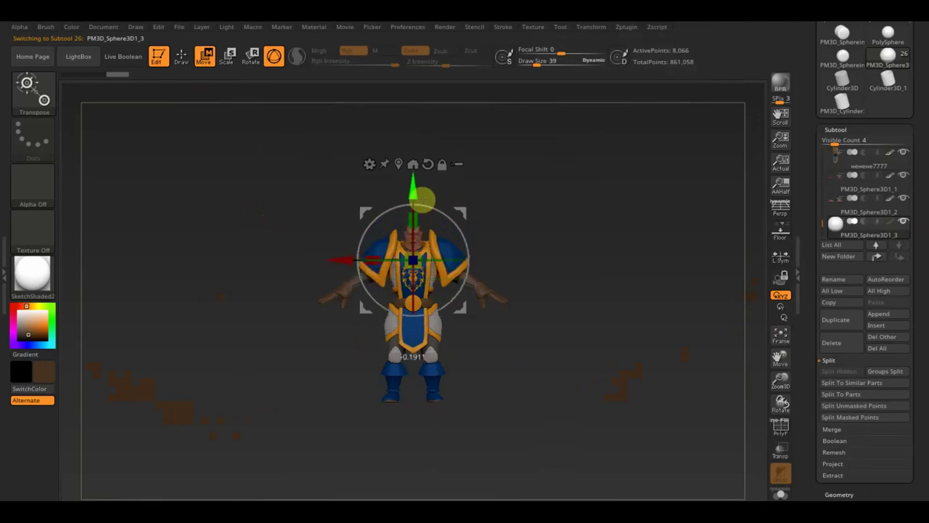
Step: In side profile, shrink the sphere and move it forward over the head, then return to Draw mode
{"action": "left_click_drag", "start_coordinate": [549, 222], "coordinate": [649, 456], "text": "alt"}
{"action": "left_click_drag", "start_coordinate": [690, 319], "coordinate": [638, 315]}
{"action": "left_click_drag", "start_coordinate": [429, 246], "coordinate": [402, 241]}
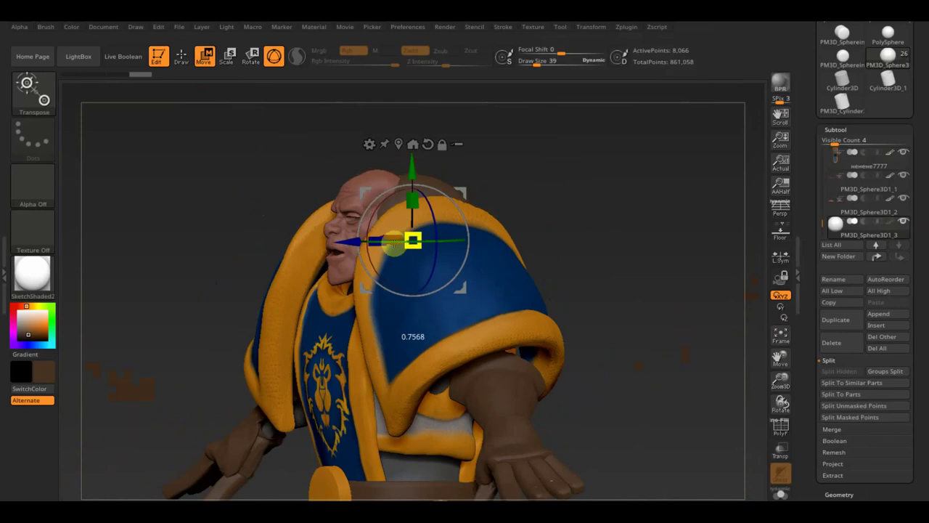
{"action": "left_click_drag", "start_coordinate": [353, 240], "coordinate": [327, 245]}
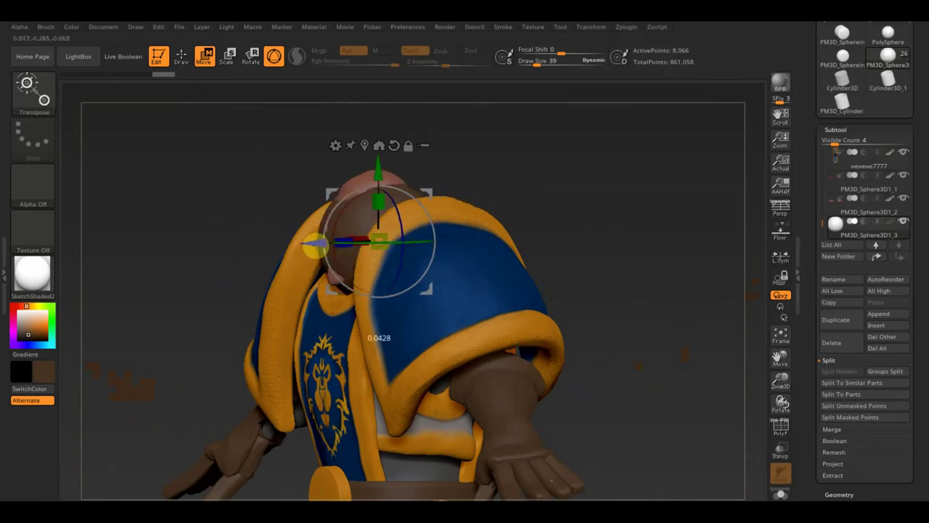
{"action": "left_click_drag", "start_coordinate": [554, 213], "coordinate": [610, 199]}
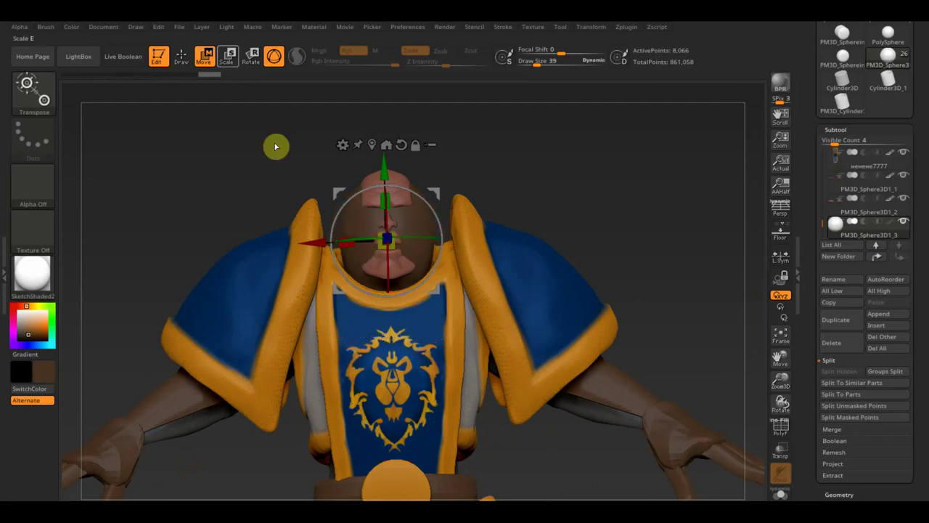
{"action": "left_click", "coordinate": [181, 56]}
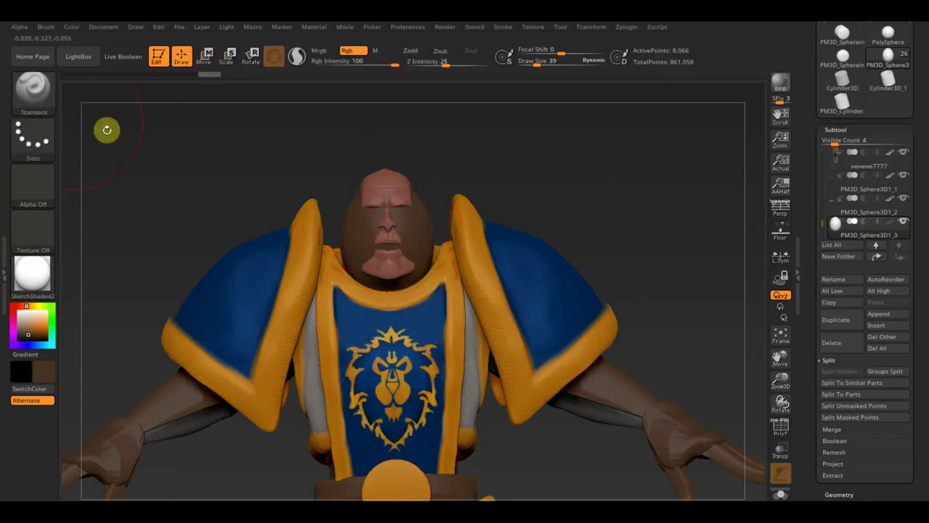
{"action": "left_click", "coordinate": [33, 93]}
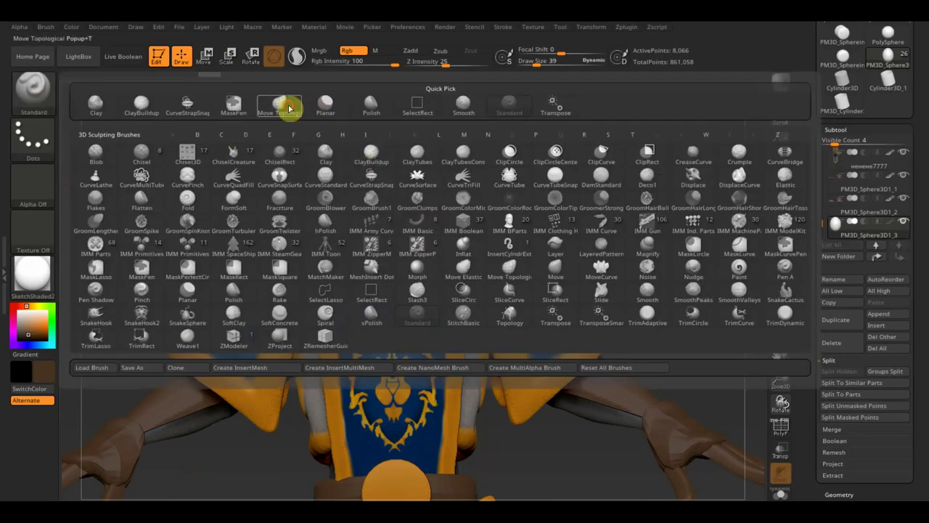
Step: With Move Topological, pull the sphere into a taller dome and shape its side around the head
{"action": "left_click", "coordinate": [289, 109]}
{"action": "left_click_drag", "start_coordinate": [473, 182], "coordinate": [523, 187]}
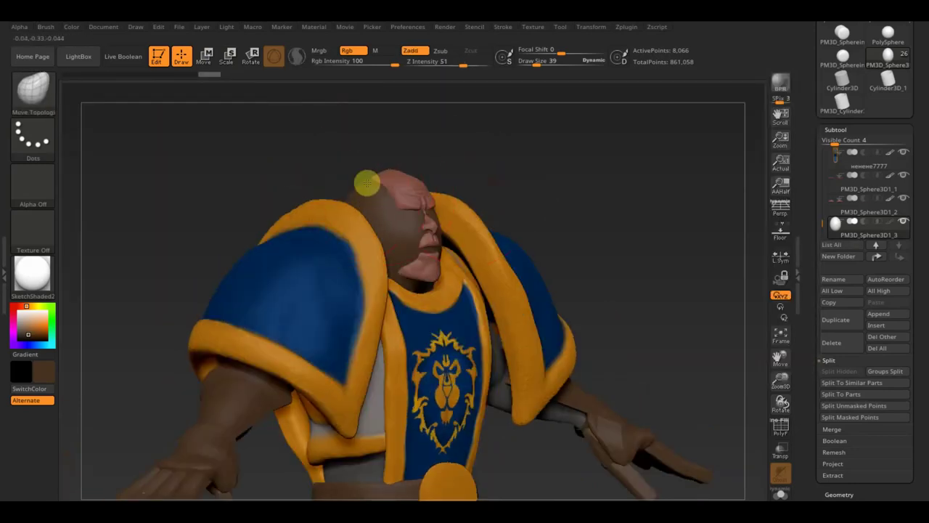
{"action": "key", "text": "ctrl"}
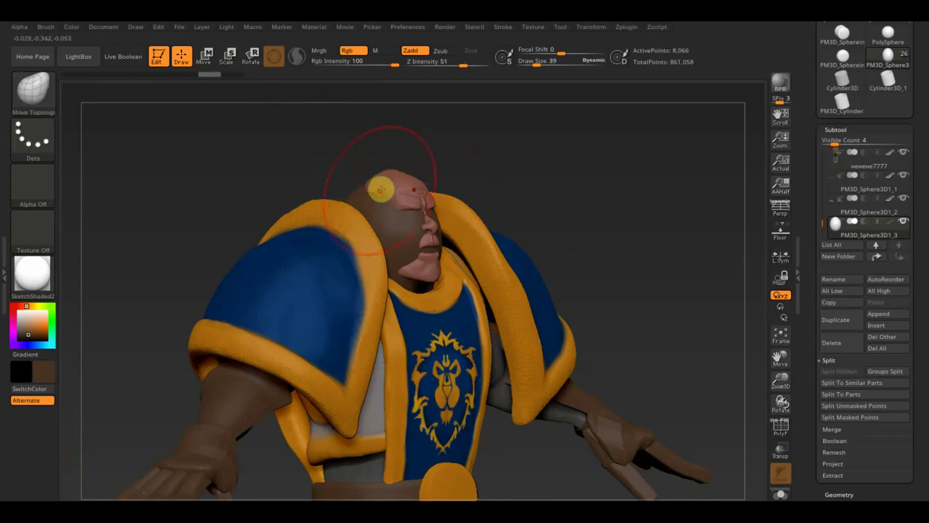
{"action": "left_click_drag", "start_coordinate": [381, 190], "coordinate": [380, 162]}
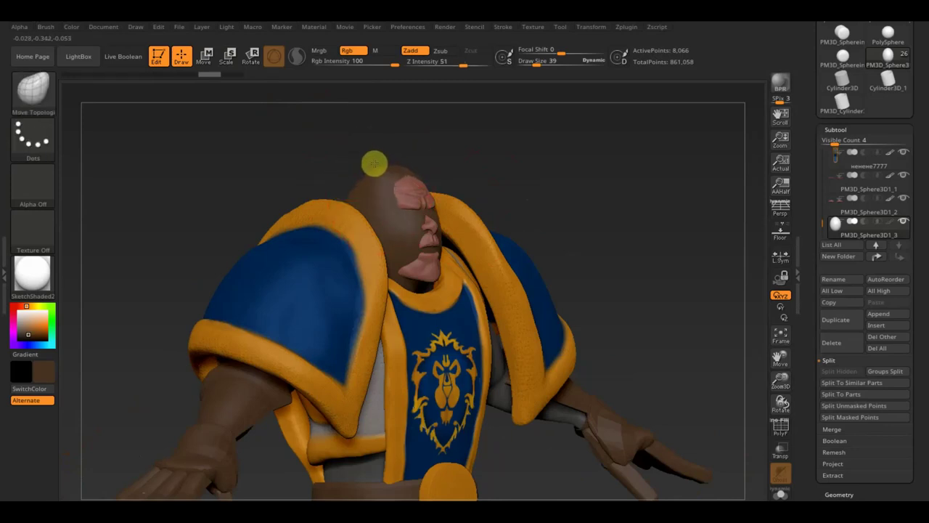
{"action": "mouse_move", "coordinate": [425, 155]}
{"action": "left_mouse_down"}
{"action": "mouse_move", "coordinate": [512, 152]}
{"action": "mouse_move", "coordinate": [554, 176]}
{"action": "mouse_move", "coordinate": [506, 239]}
{"action": "mouse_move", "coordinate": [502, 266]}
{"action": "left_mouse_up"}
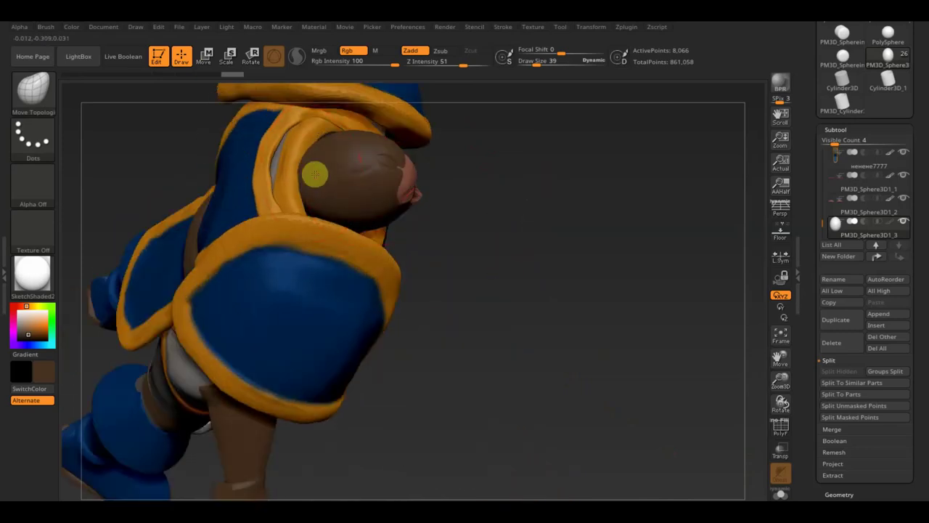
{"action": "mouse_move", "coordinate": [321, 176]}
{"action": "left_mouse_down"}
{"action": "mouse_move", "coordinate": [333, 143]}
{"action": "mouse_move", "coordinate": [309, 168]}
{"action": "mouse_move", "coordinate": [520, 266]}
{"action": "mouse_move", "coordinate": [473, 172]}
{"action": "mouse_move", "coordinate": [426, 162]}
{"action": "left_mouse_up"}
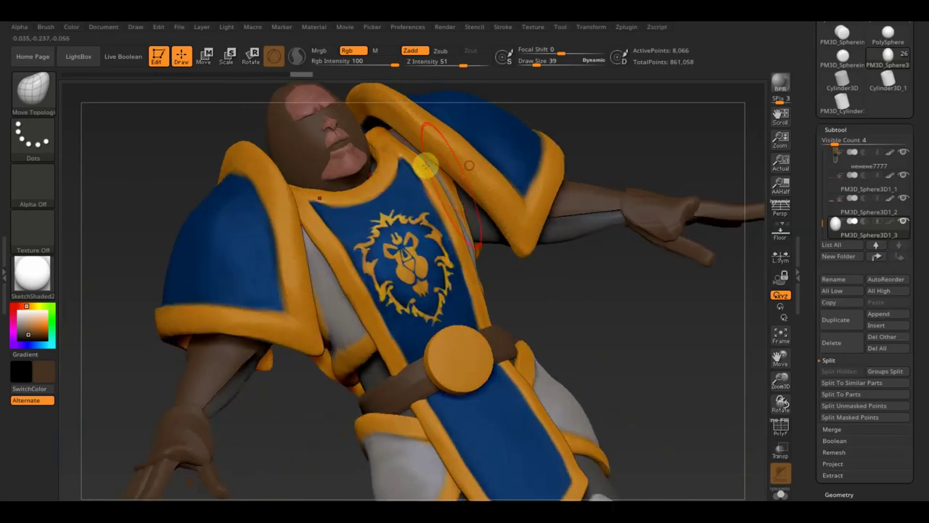
Step: Set Draw Size to 12 and shape the hood's edge along the face
{"action": "left_click", "coordinate": [535, 63]}
{"action": "left_click_drag", "start_coordinate": [528, 65], "coordinate": [541, 80]}
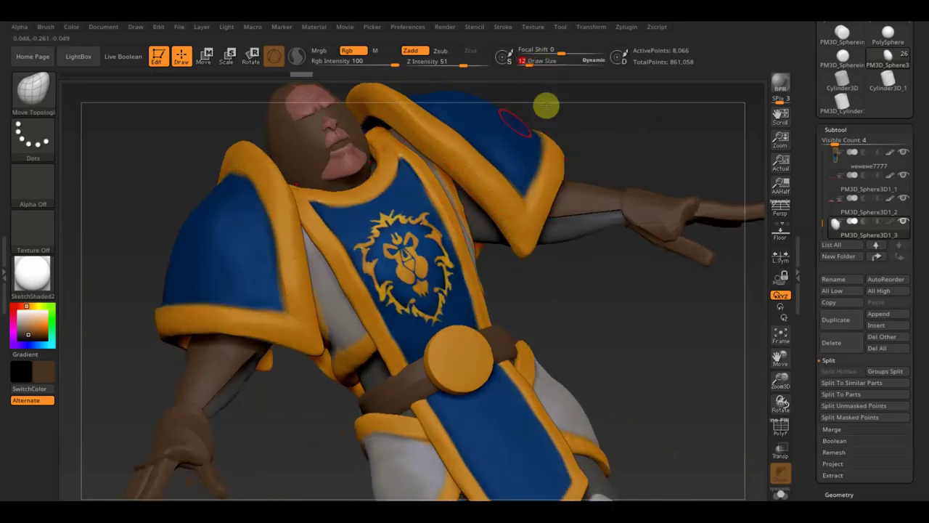
{"action": "mouse_move", "coordinate": [567, 144]}
{"action": "left_mouse_down"}
{"action": "mouse_move", "coordinate": [588, 156]}
{"action": "mouse_move", "coordinate": [592, 181]}
{"action": "left_mouse_up"}
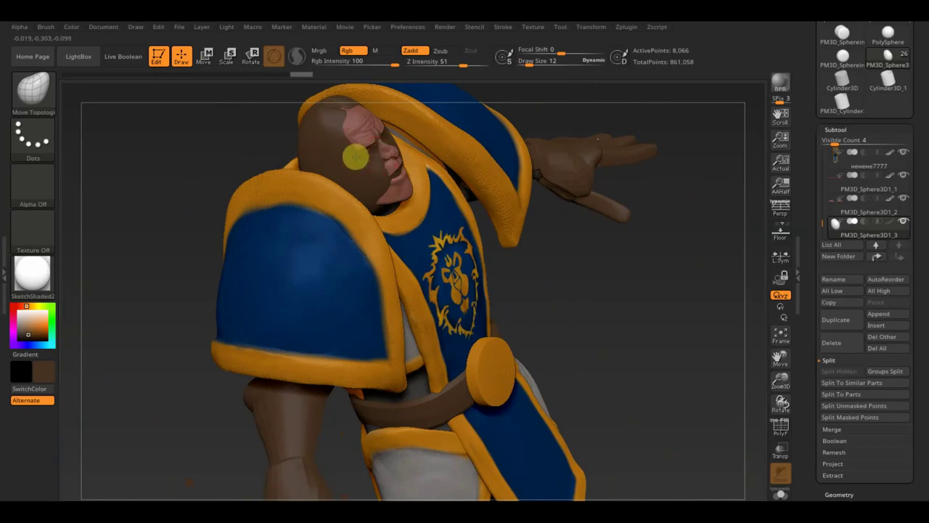
{"action": "left_click_drag", "start_coordinate": [355, 156], "coordinate": [369, 163]}
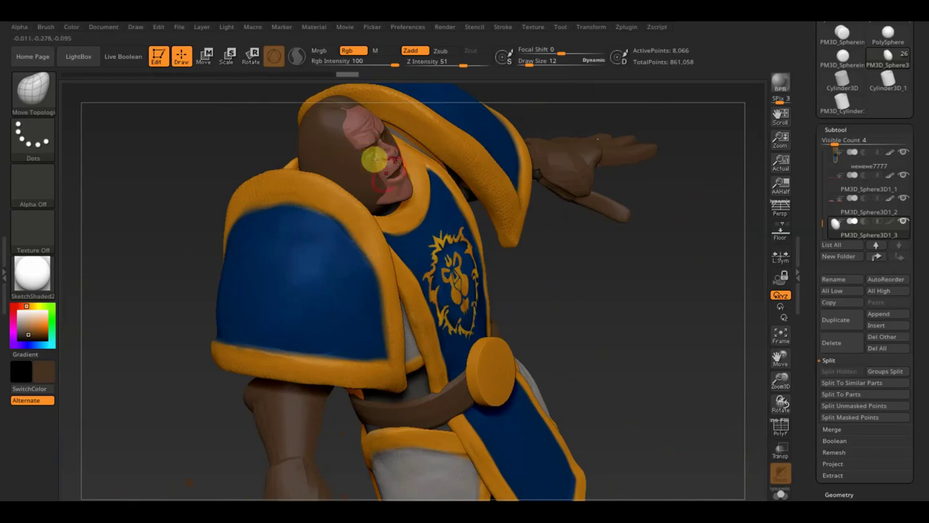
{"action": "mouse_move", "coordinate": [605, 248]}
{"action": "left_mouse_down"}
{"action": "mouse_move", "coordinate": [588, 269]}
{"action": "mouse_move", "coordinate": [560, 265]}
{"action": "mouse_move", "coordinate": [401, 212]}
{"action": "left_mouse_up"}
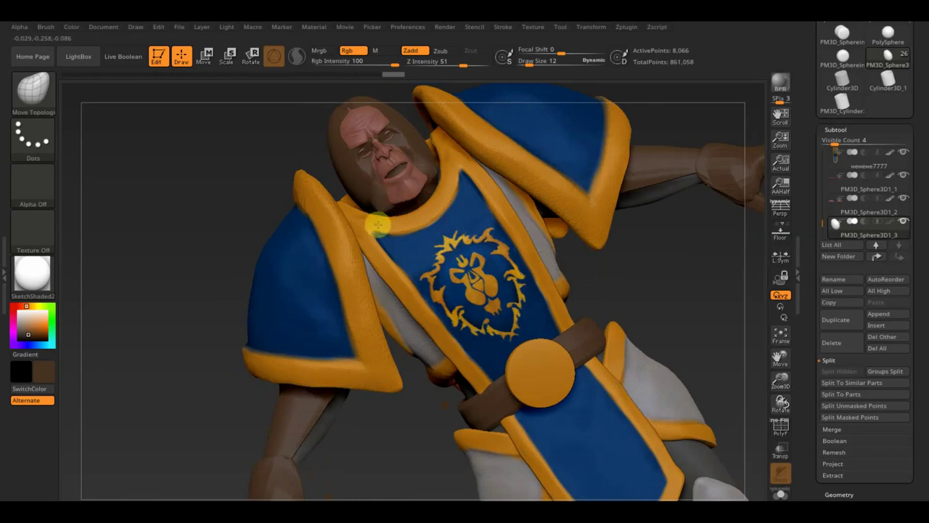
Step: Raise Draw Size to 33, smooth the hood, and solo it
{"action": "left_click_drag", "start_coordinate": [515, 67], "coordinate": [531, 63]}
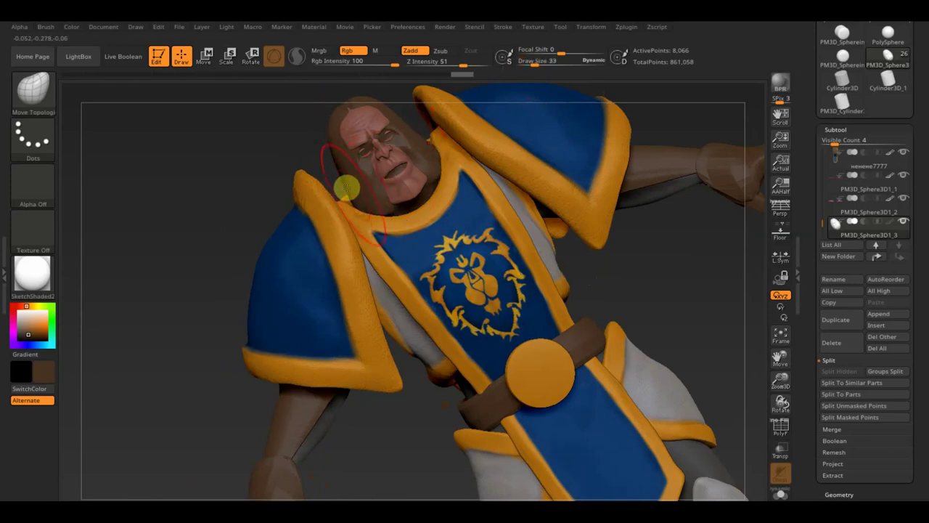
{"action": "key", "text": "shift"}
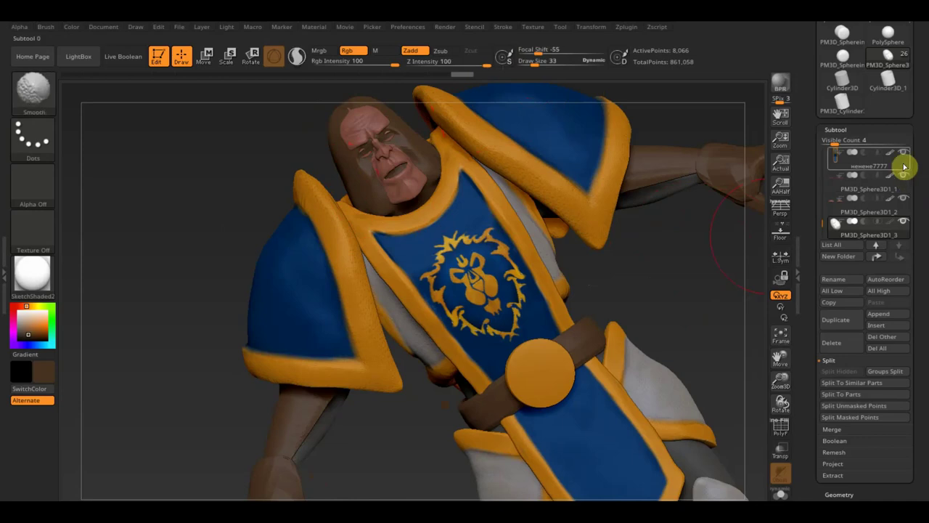
{"action": "left_click", "coordinate": [904, 221], "text": "shift"}
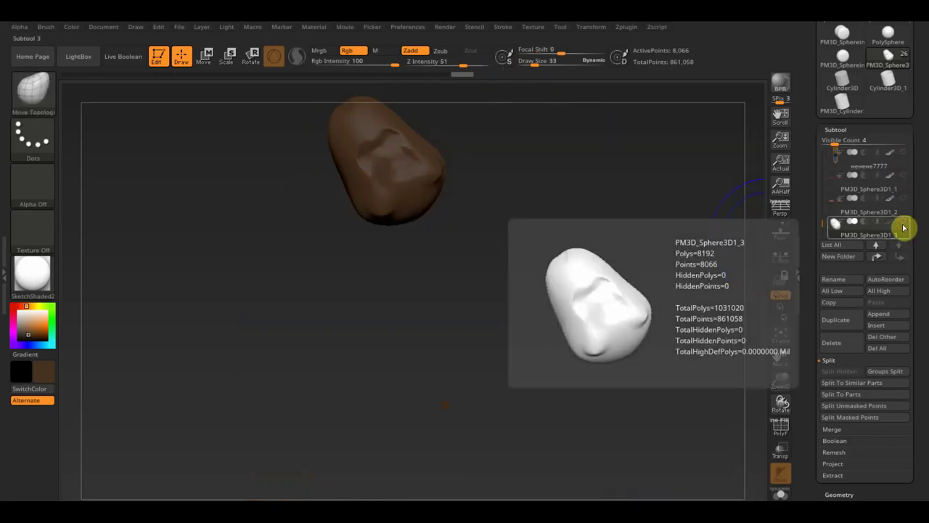
Step: DynaMesh the isolated hood at resolution 1536
{"action": "left_click_drag", "start_coordinate": [573, 256], "coordinate": [618, 222]}
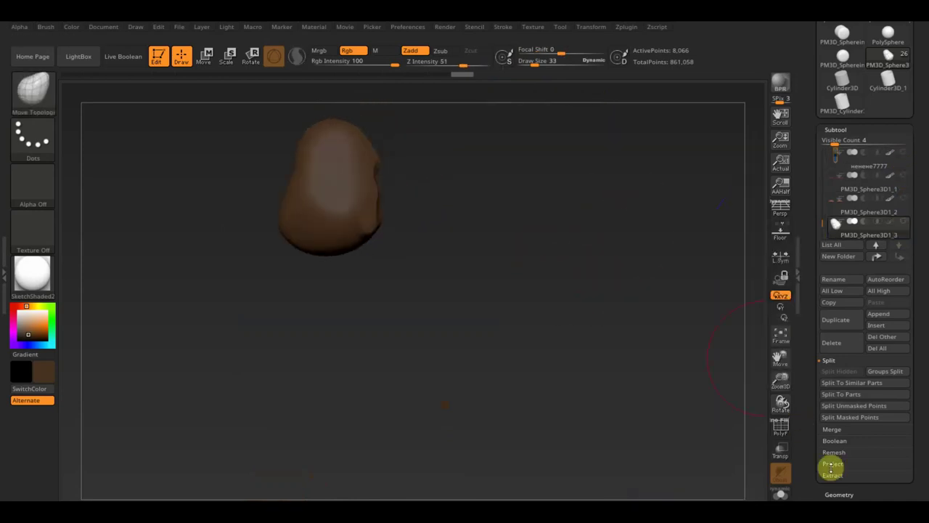
{"action": "left_click", "coordinate": [841, 494]}
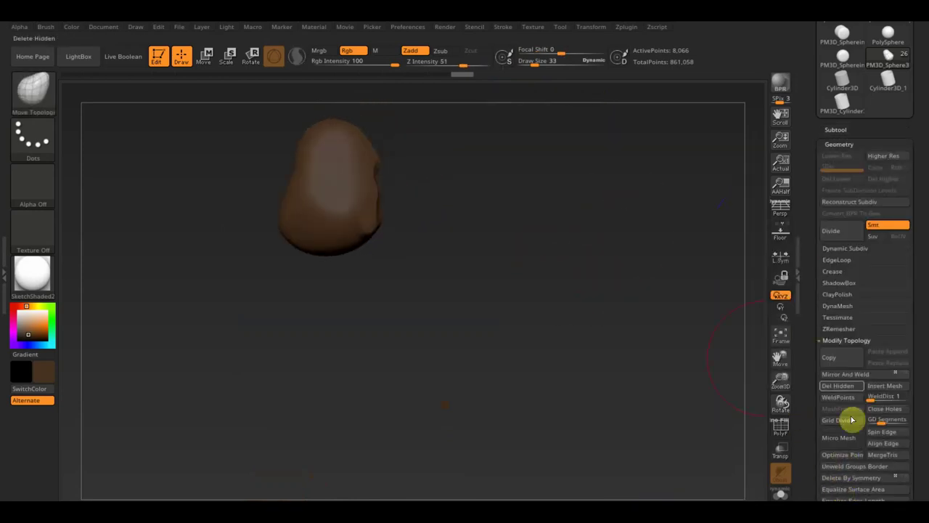
{"action": "left_click", "coordinate": [841, 306]}
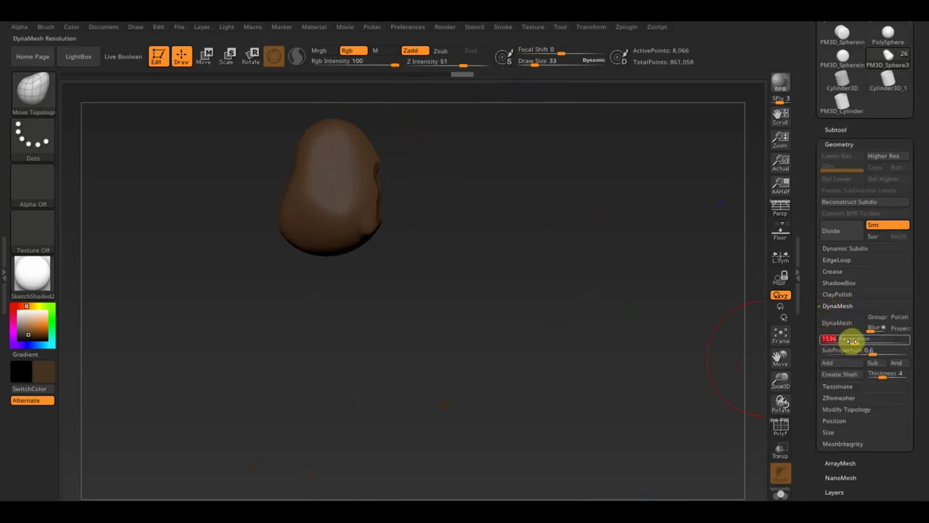
{"action": "left_click", "coordinate": [835, 324]}
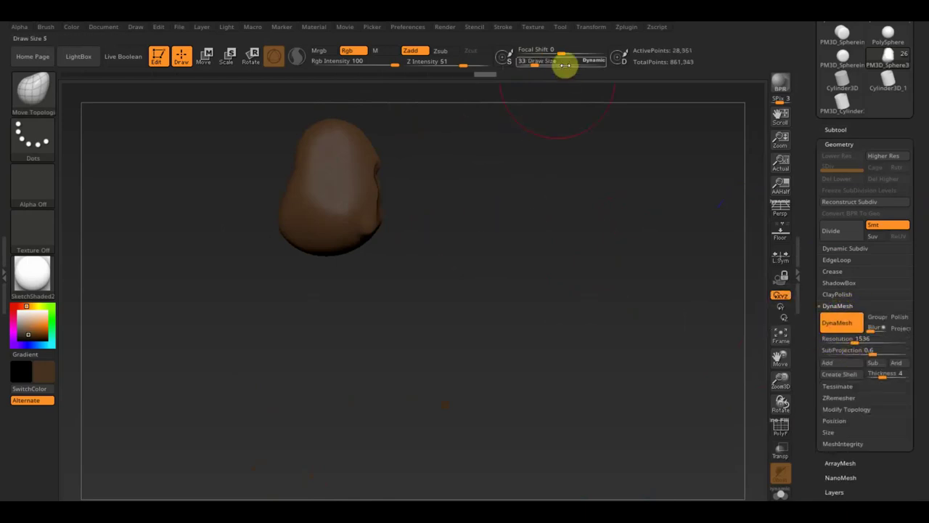
Step: Set brush size to 7 and mask strips down the top and left side of the hood
{"action": "left_click_drag", "start_coordinate": [556, 62], "coordinate": [526, 63]}
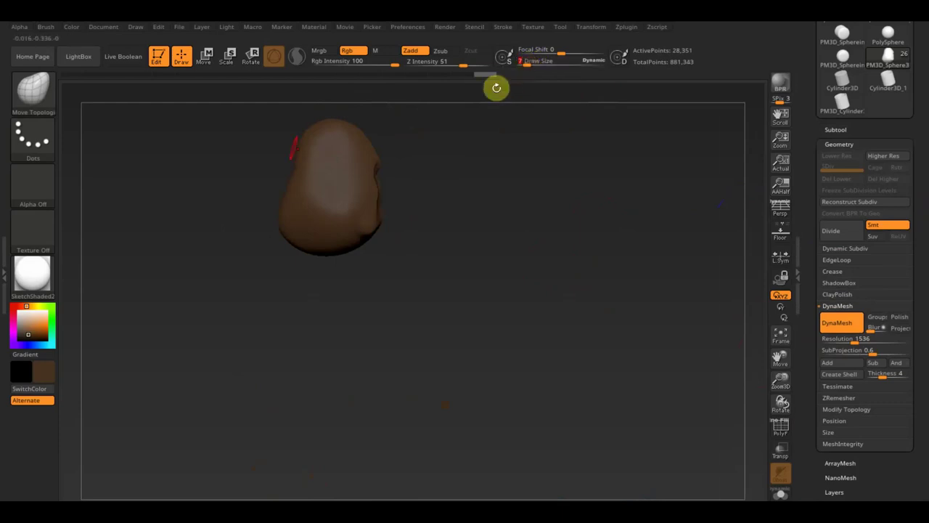
{"action": "key", "text": "ctrl"}
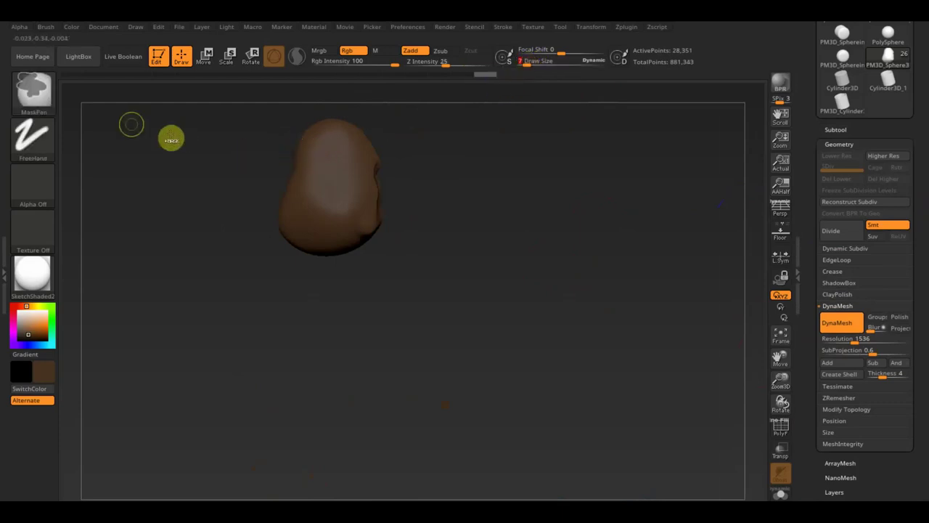
{"action": "left_click", "coordinate": [45, 28]}
{"action": "scroll", "coordinate": [120, 349], "scroll_direction": "down", "scroll_amount": 3}
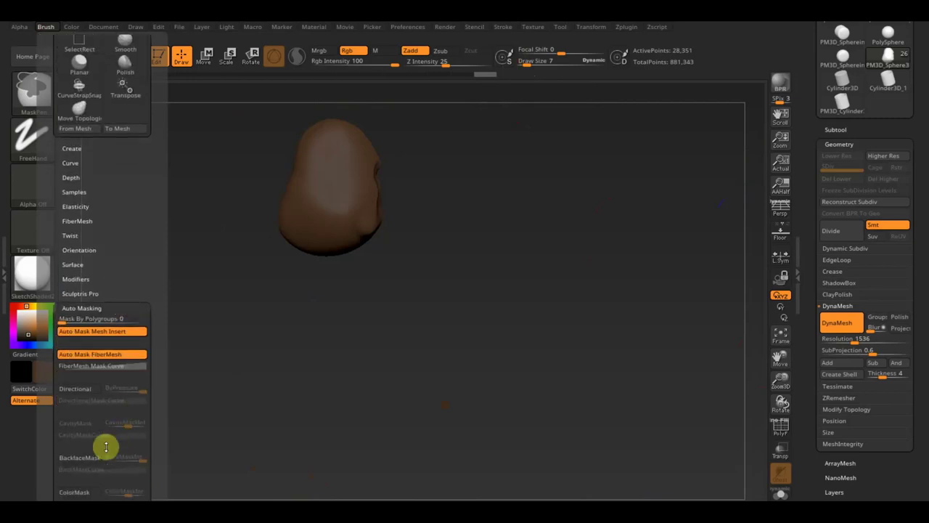
{"action": "mouse_move", "coordinate": [327, 135]}
{"action": "left_mouse_down", "text": "ctrl"}
{"action": "mouse_move", "coordinate": [355, 131]}
{"action": "mouse_move", "coordinate": [351, 225]}
{"action": "mouse_move", "coordinate": [294, 225]}
{"action": "left_mouse_up", "text": "ctrl"}
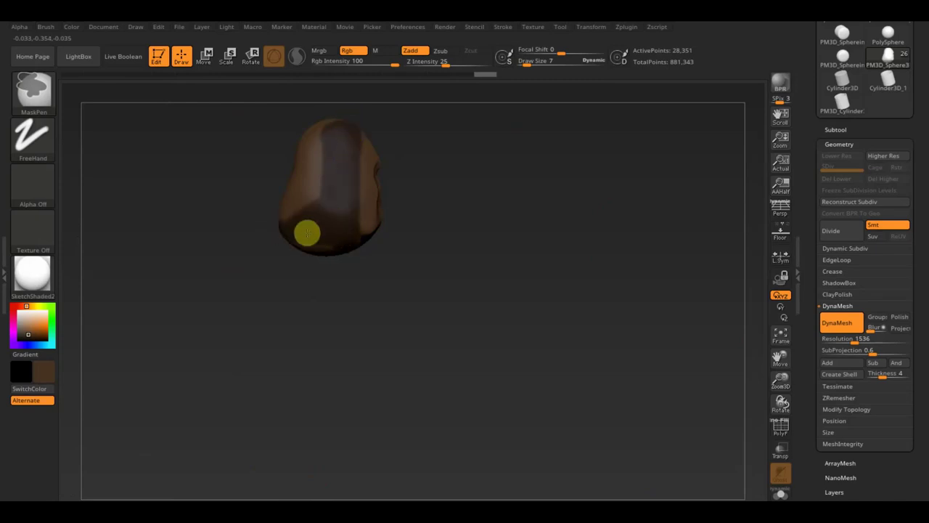
{"action": "mouse_move", "coordinate": [292, 226]}
{"action": "left_mouse_down", "text": "ctrl"}
{"action": "mouse_move", "coordinate": [325, 120]}
{"action": "mouse_move", "coordinate": [301, 149]}
{"action": "mouse_move", "coordinate": [294, 210]}
{"action": "mouse_move", "coordinate": [279, 230]}
{"action": "mouse_move", "coordinate": [328, 310]}
{"action": "mouse_move", "coordinate": [312, 249]}
{"action": "left_mouse_up", "text": "ctrl"}
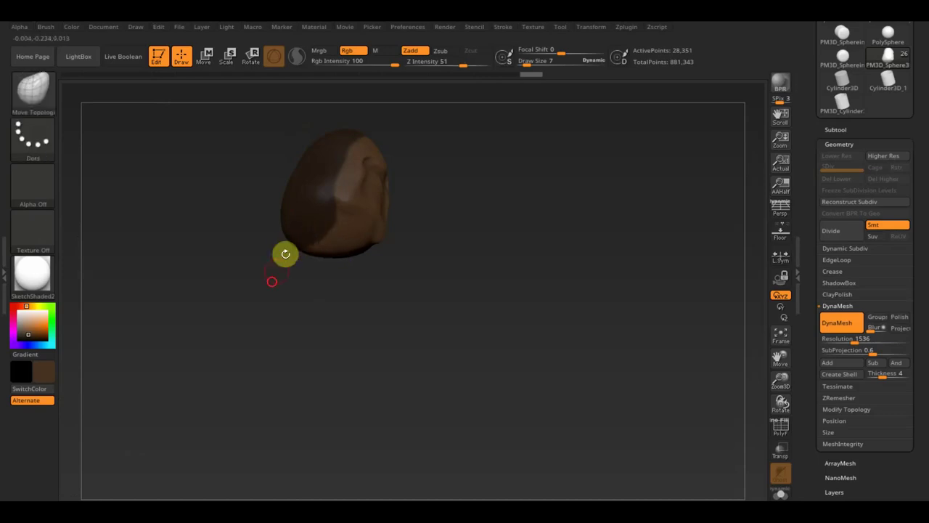
Step: Continue masking the hood while turning it through frontal and three-quarter views
{"action": "mouse_move", "coordinate": [284, 252]}
{"action": "left_mouse_down"}
{"action": "mouse_move", "coordinate": [213, 320]}
{"action": "mouse_move", "coordinate": [466, 211]}
{"action": "mouse_move", "coordinate": [432, 276]}
{"action": "left_mouse_up"}
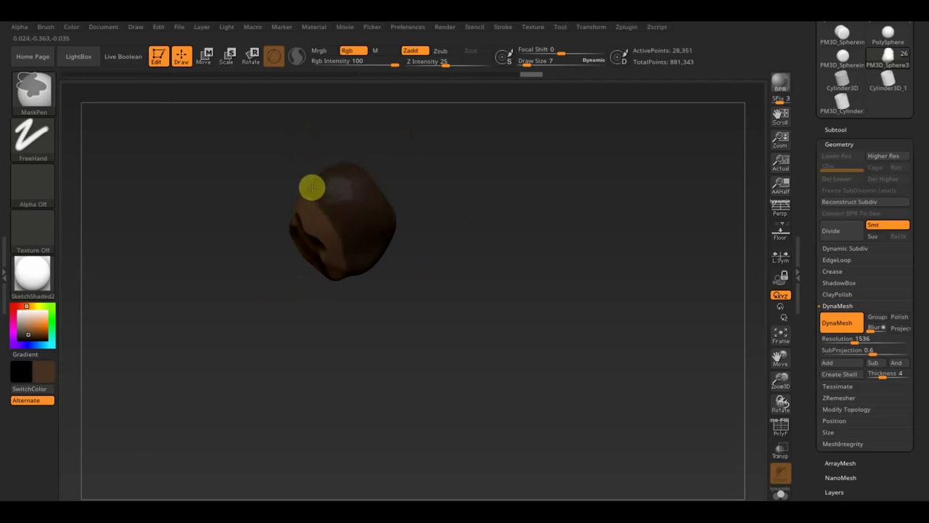
{"action": "left_click_drag", "start_coordinate": [392, 290], "coordinate": [404, 244]}
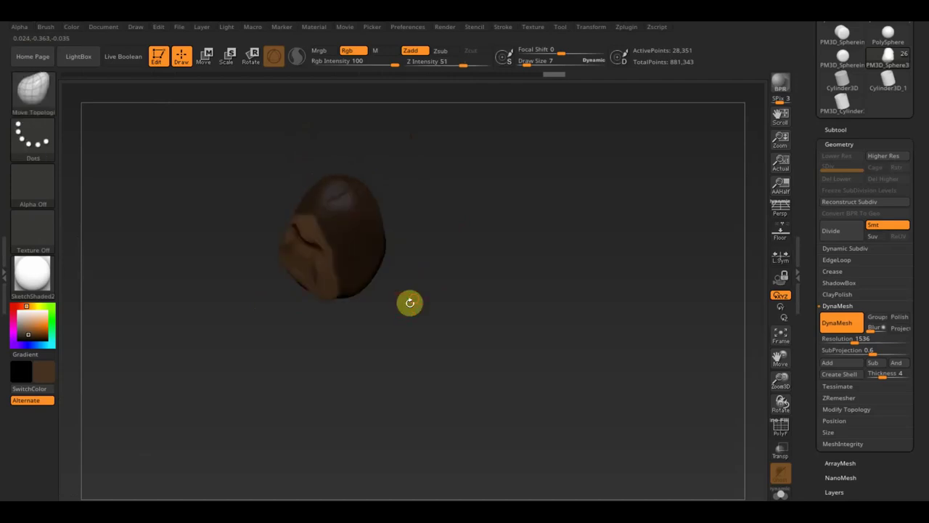
{"action": "key", "text": "ctrl"}
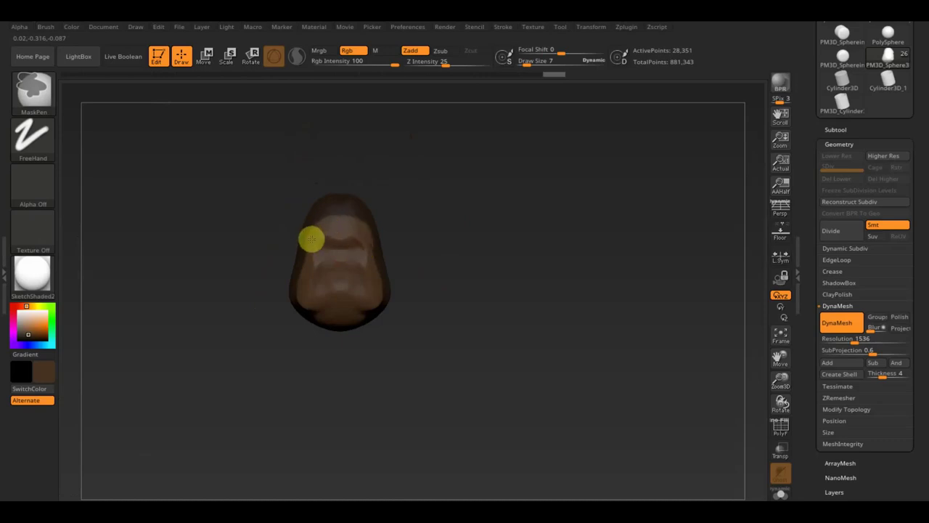
{"action": "left_click_drag", "start_coordinate": [421, 253], "coordinate": [469, 251]}
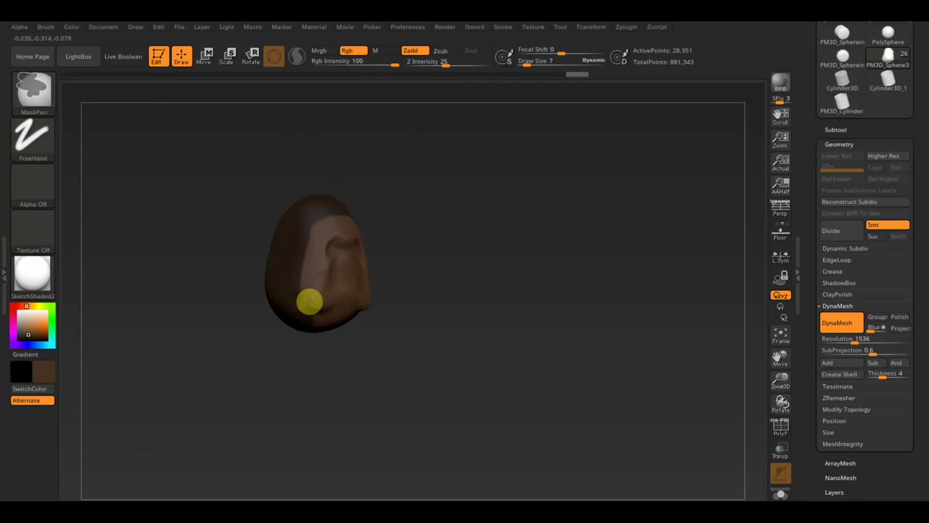
{"action": "left_click_drag", "start_coordinate": [359, 353], "coordinate": [348, 297]}
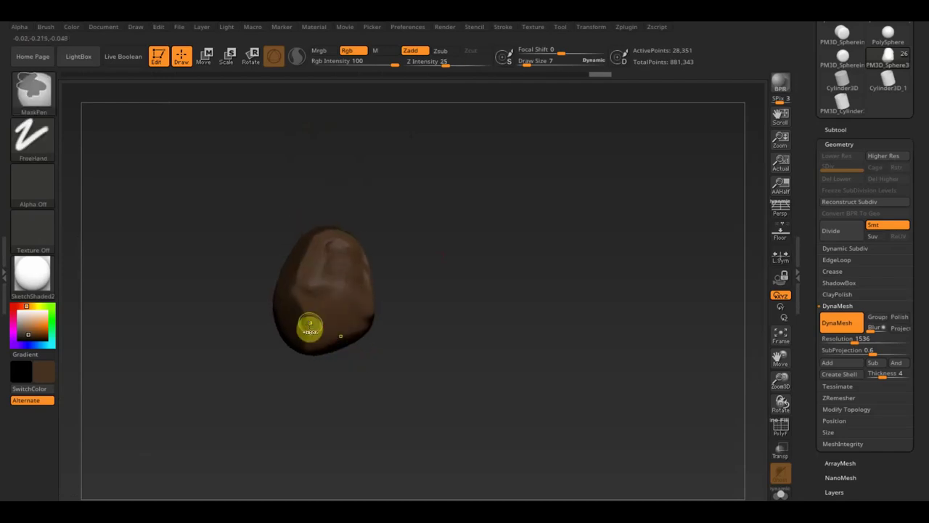
{"action": "mouse_move", "coordinate": [426, 302]}
{"action": "left_mouse_down"}
{"action": "mouse_move", "coordinate": [421, 388]}
{"action": "mouse_move", "coordinate": [432, 334]}
{"action": "left_mouse_up"}
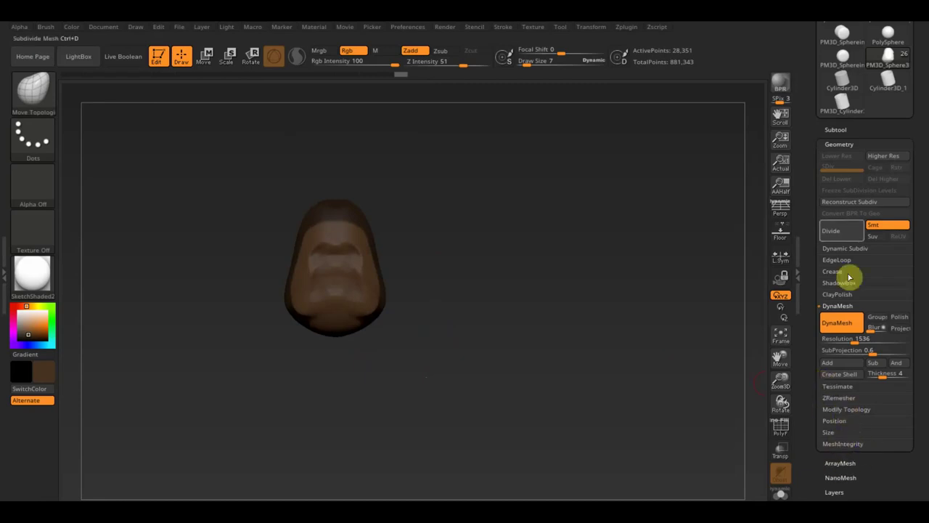
{"action": "left_click", "coordinate": [835, 130]}
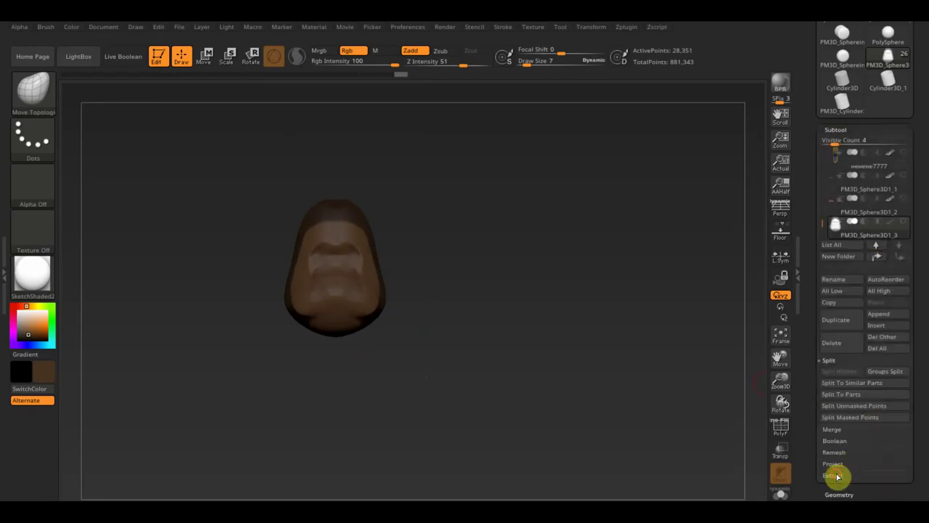
Step: Extract the masked area as a thin shell at about 0.01 thickness and accept it as Extract2
{"action": "left_click", "coordinate": [837, 476]}
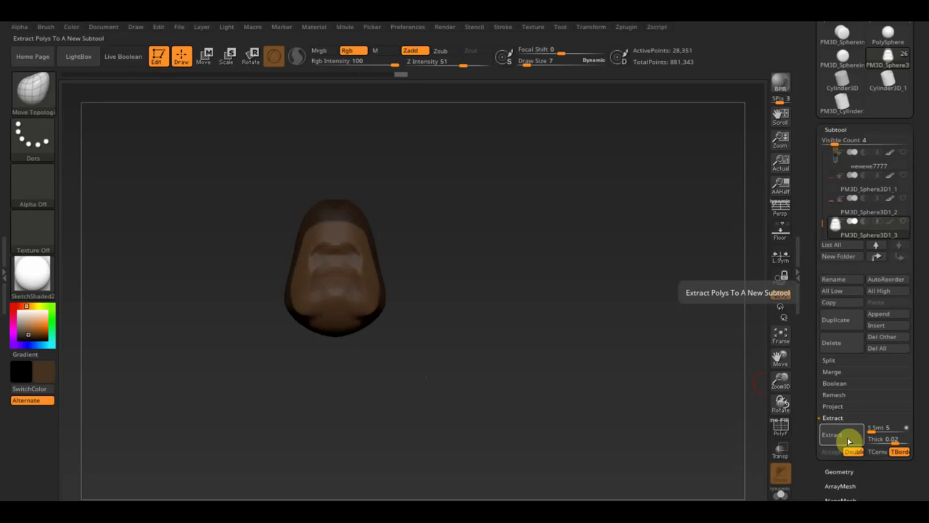
{"action": "left_click", "coordinate": [848, 441]}
{"action": "left_click_drag", "start_coordinate": [897, 440], "coordinate": [896, 440]}
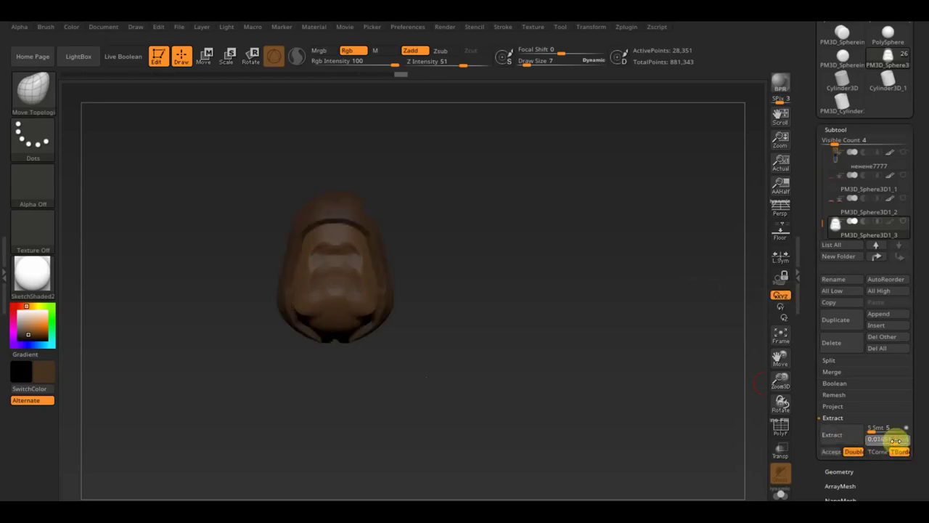
{"action": "left_click", "coordinate": [843, 436]}
{"action": "left_click", "coordinate": [840, 456]}
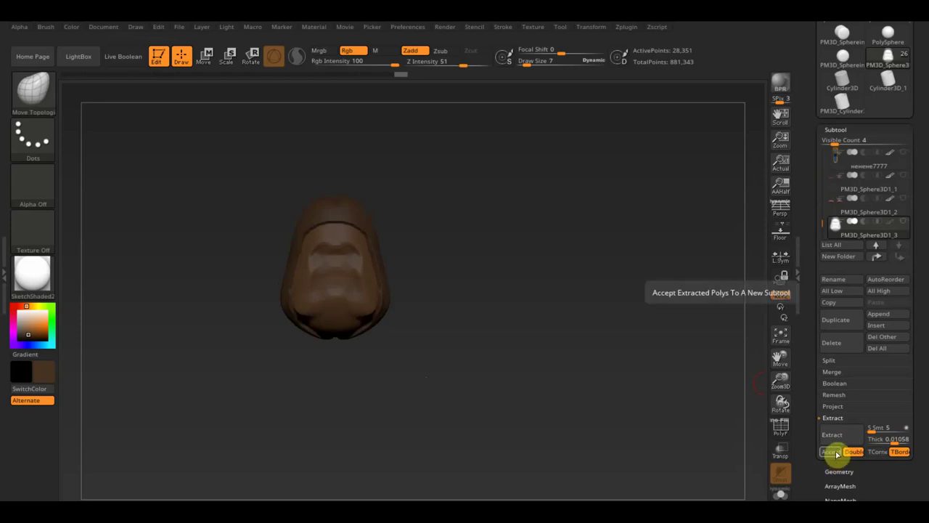
{"action": "left_click", "coordinate": [837, 455]}
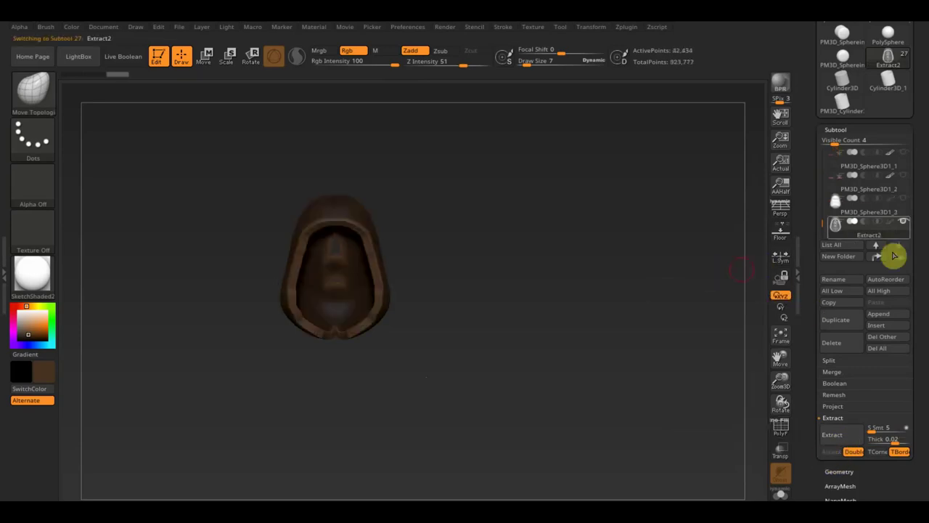
Step: Delete the PM3D_Sphere3D1_3 subtool and confirm
{"action": "left_click", "coordinate": [837, 203]}
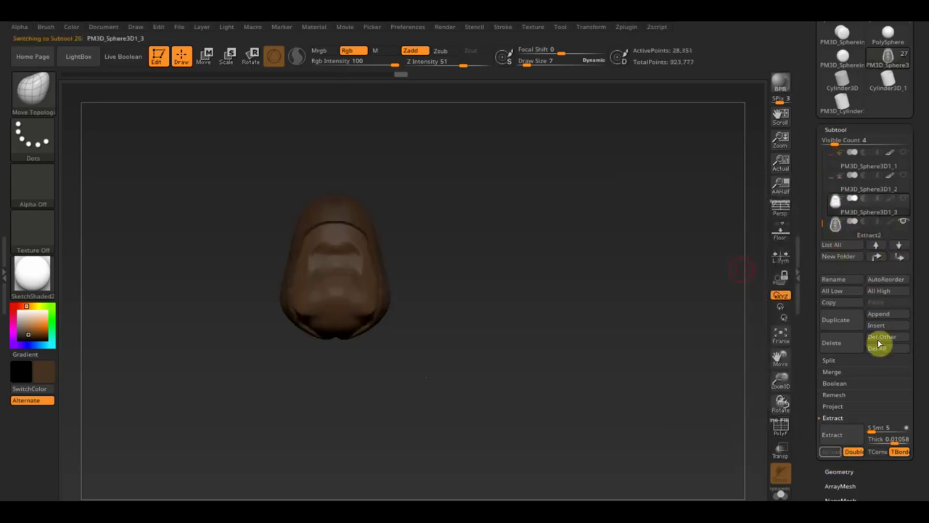
{"action": "left_click", "coordinate": [833, 345]}
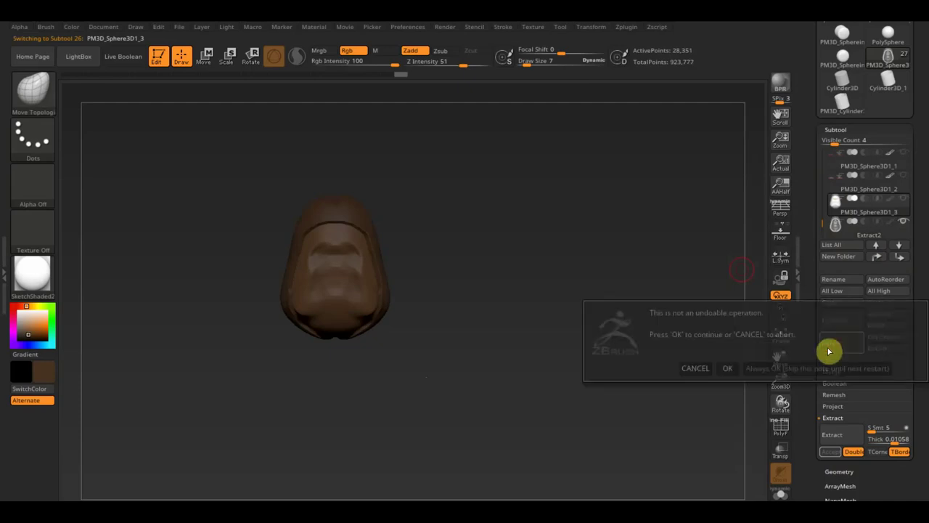
{"action": "left_click", "coordinate": [735, 369]}
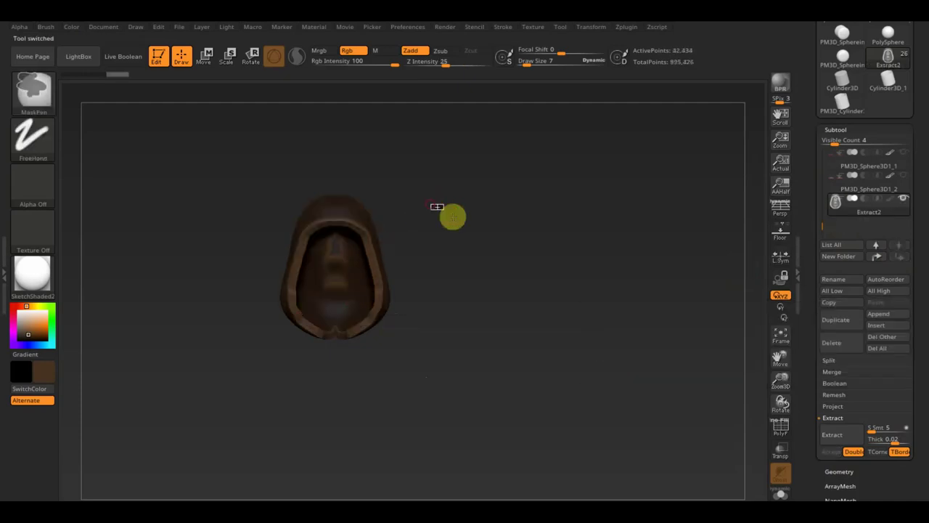
Step: Enlarge the brush and smooth the hood's lower-left rim
{"action": "left_click_drag", "start_coordinate": [518, 61], "coordinate": [536, 66]}
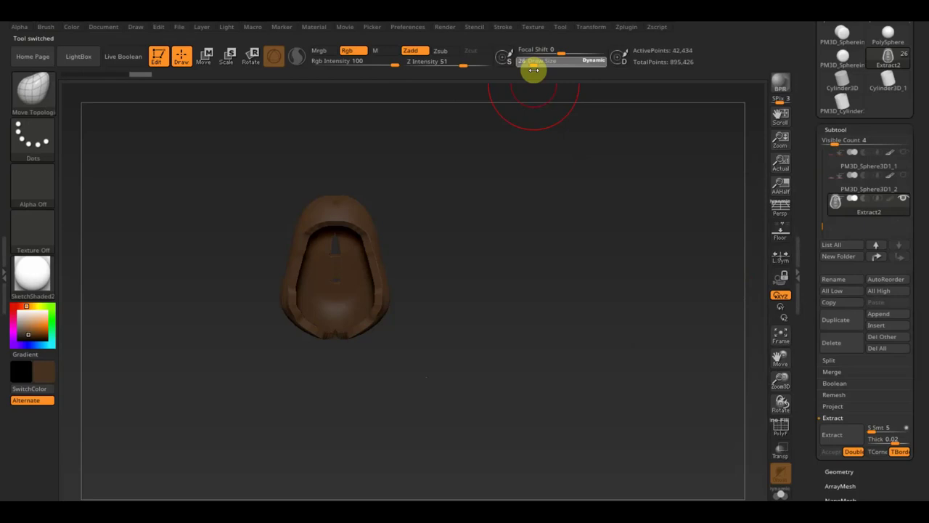
{"action": "mouse_move", "coordinate": [428, 208]}
{"action": "left_mouse_down"}
{"action": "mouse_move", "coordinate": [524, 312]}
{"action": "mouse_move", "coordinate": [318, 228]}
{"action": "mouse_move", "coordinate": [308, 272]}
{"action": "left_mouse_up"}
{"action": "mouse_move", "coordinate": [295, 305]}
{"action": "left_mouse_down", "text": "shift"}
{"action": "mouse_move", "coordinate": [309, 325]}
{"action": "mouse_move", "coordinate": [305, 234]}
{"action": "mouse_move", "coordinate": [298, 263]}
{"action": "left_mouse_up", "text": "shift"}
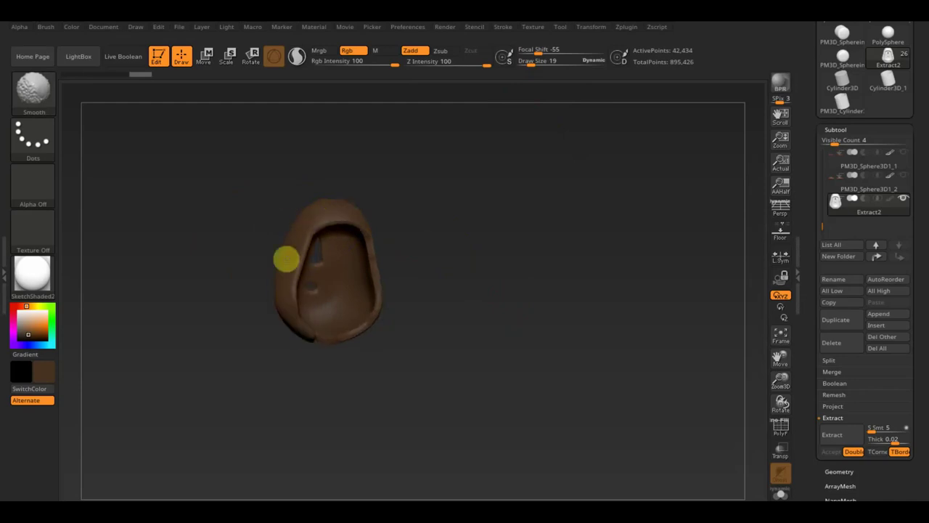
Step: Pull the triangular upper hole and the lower hole in the hood's back closed
{"action": "mouse_move", "coordinate": [336, 332]}
{"action": "left_mouse_down"}
{"action": "mouse_move", "coordinate": [555, 311]}
{"action": "mouse_move", "coordinate": [606, 197]}
{"action": "left_mouse_up"}
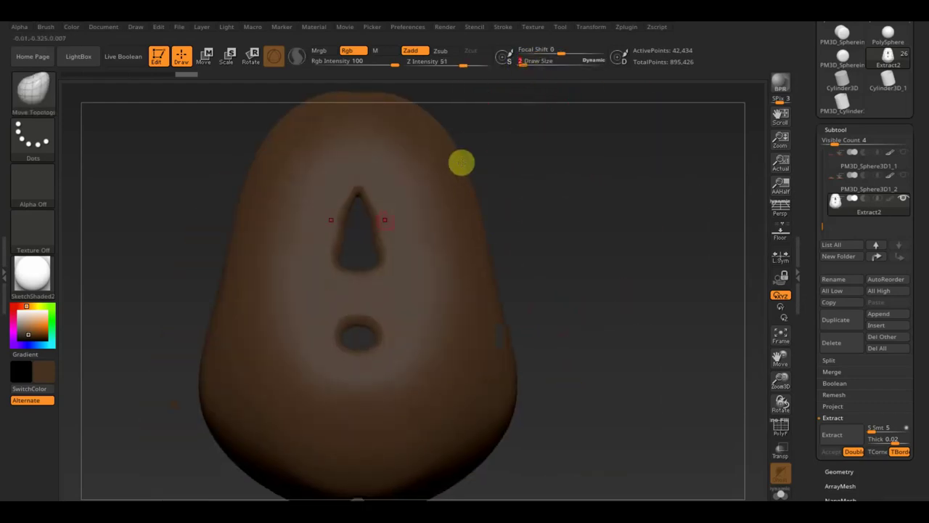
{"action": "left_click_drag", "start_coordinate": [527, 64], "coordinate": [531, 64]}
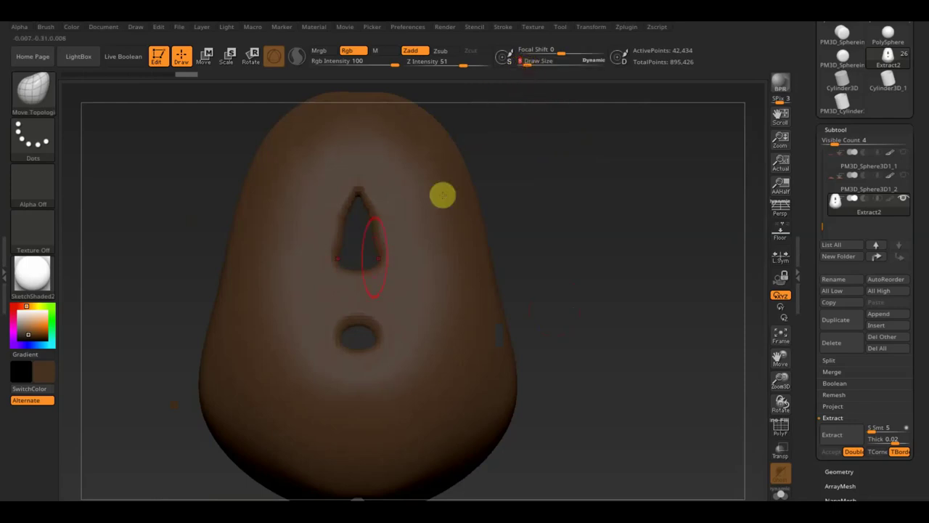
{"action": "mouse_move", "coordinate": [371, 213]}
{"action": "left_mouse_down"}
{"action": "mouse_move", "coordinate": [359, 215]}
{"action": "mouse_move", "coordinate": [377, 254]}
{"action": "mouse_move", "coordinate": [359, 254]}
{"action": "mouse_move", "coordinate": [371, 220]}
{"action": "left_mouse_up"}
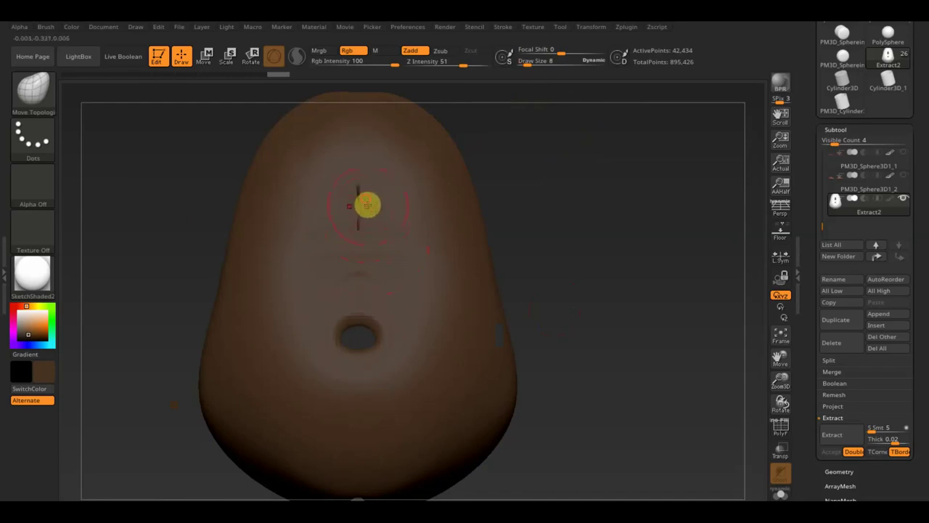
{"action": "mouse_move", "coordinate": [364, 336]}
{"action": "left_mouse_down"}
{"action": "mouse_move", "coordinate": [344, 332]}
{"action": "mouse_move", "coordinate": [361, 317]}
{"action": "left_mouse_up"}
{"action": "key", "text": "ctrl"}
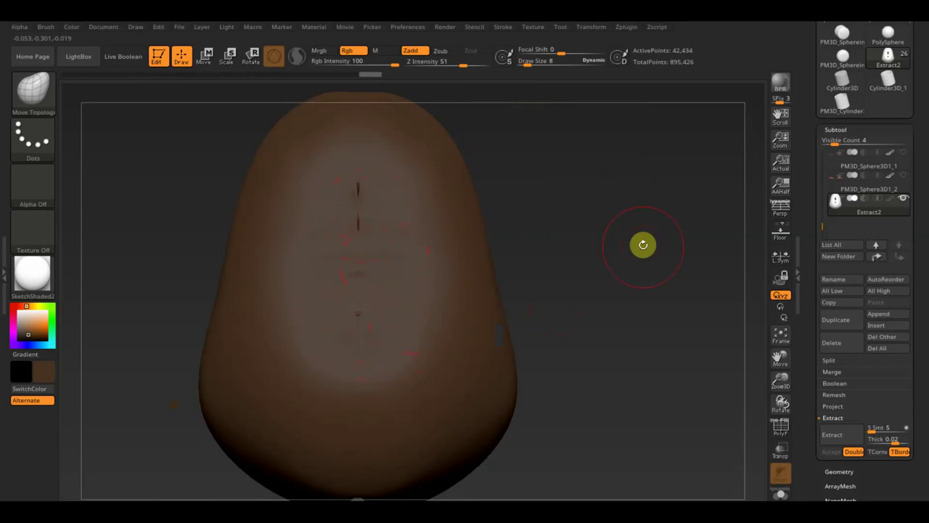
{"action": "left_click", "coordinate": [840, 471]}
{"action": "left_click", "coordinate": [838, 305]}
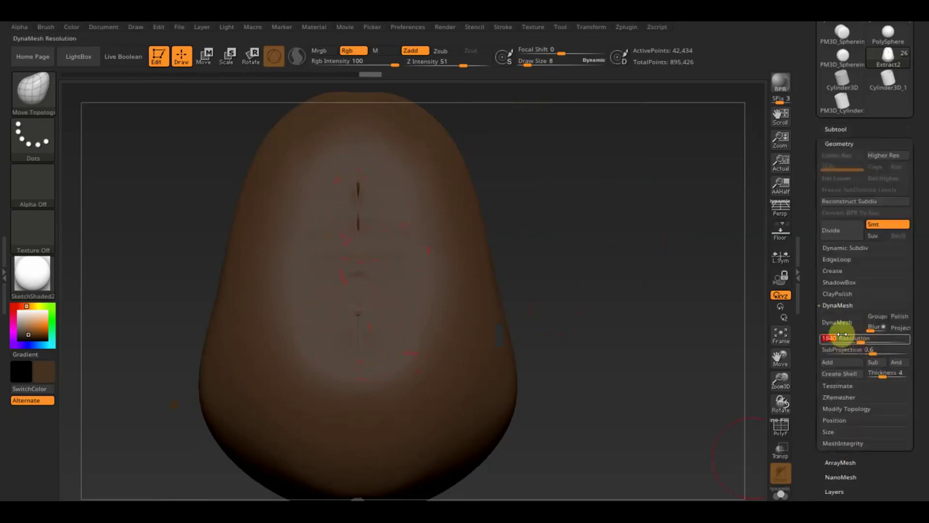
Step: DynaMesh the hood into one continuous surface and smooth it from several angles
{"action": "left_click", "coordinate": [840, 324]}
{"action": "key", "text": "shift"}
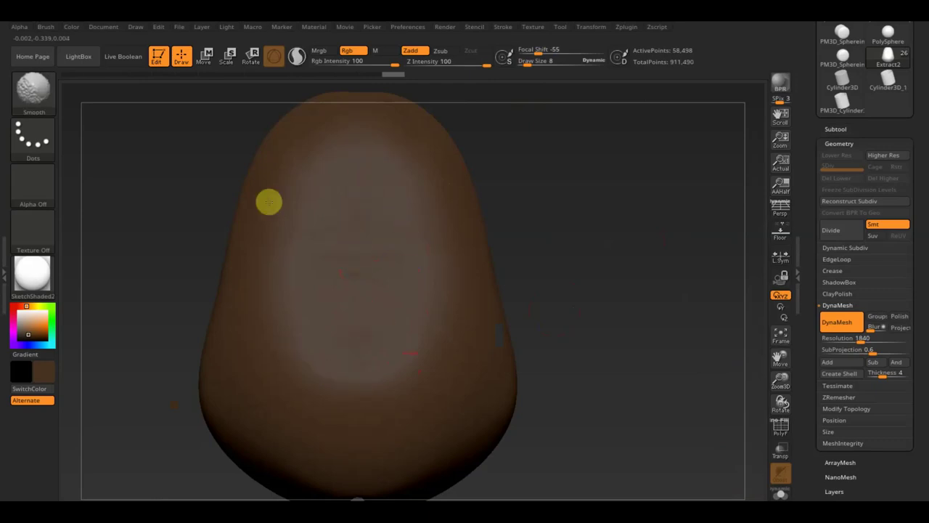
{"action": "left_click_drag", "start_coordinate": [643, 220], "coordinate": [615, 254]}
{"action": "mouse_move", "coordinate": [666, 230]}
{"action": "left_mouse_down"}
{"action": "mouse_move", "coordinate": [516, 362]}
{"action": "mouse_move", "coordinate": [487, 292]}
{"action": "left_mouse_up"}
{"action": "left_click", "coordinate": [781, 336]}
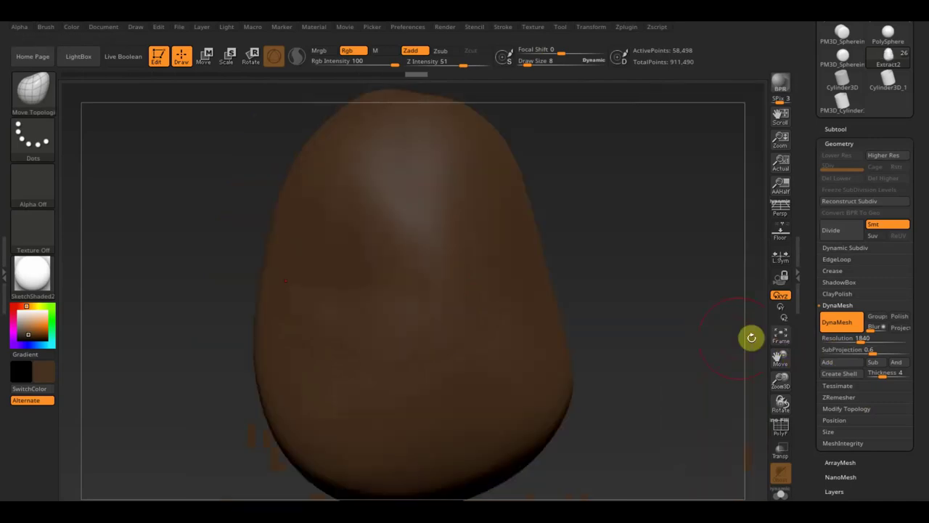
{"action": "left_click_drag", "start_coordinate": [743, 283], "coordinate": [624, 332]}
{"action": "key", "text": "shift"}
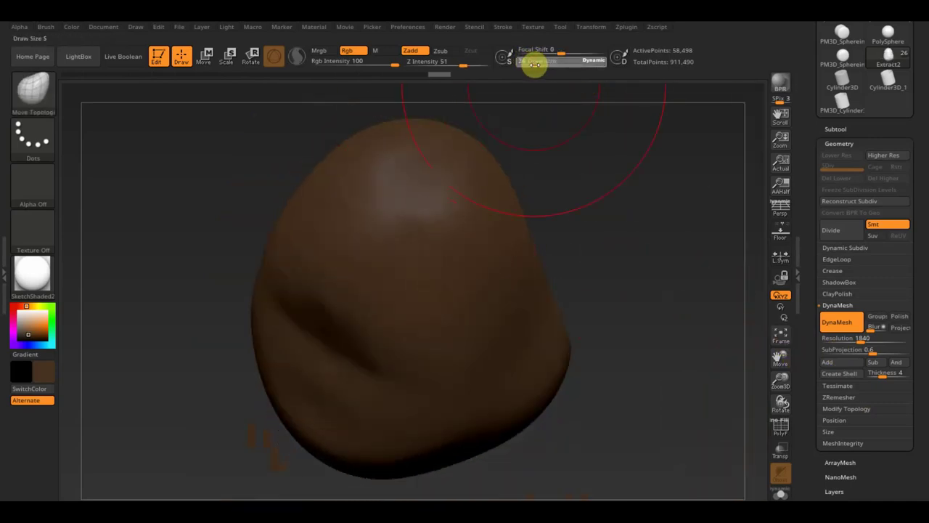
{"action": "key", "text": "shift"}
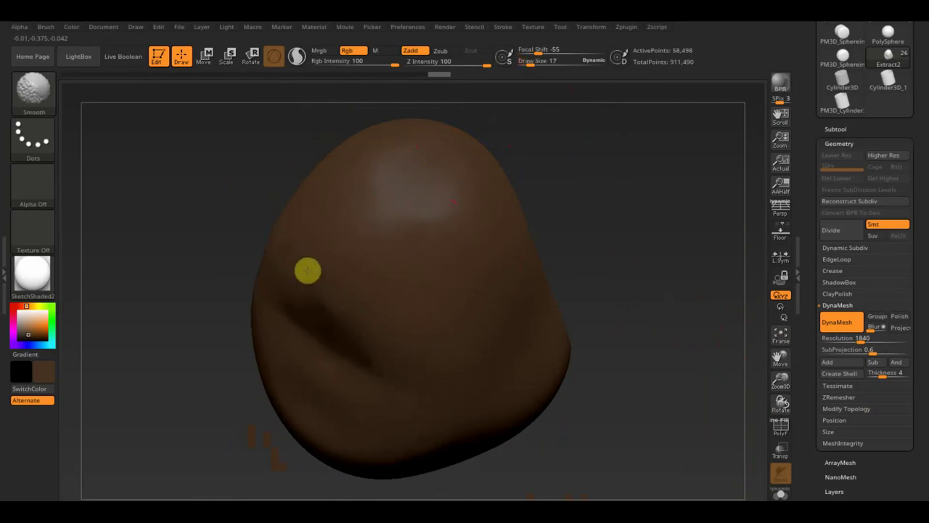
{"action": "left_click_drag", "start_coordinate": [253, 326], "coordinate": [209, 205]}
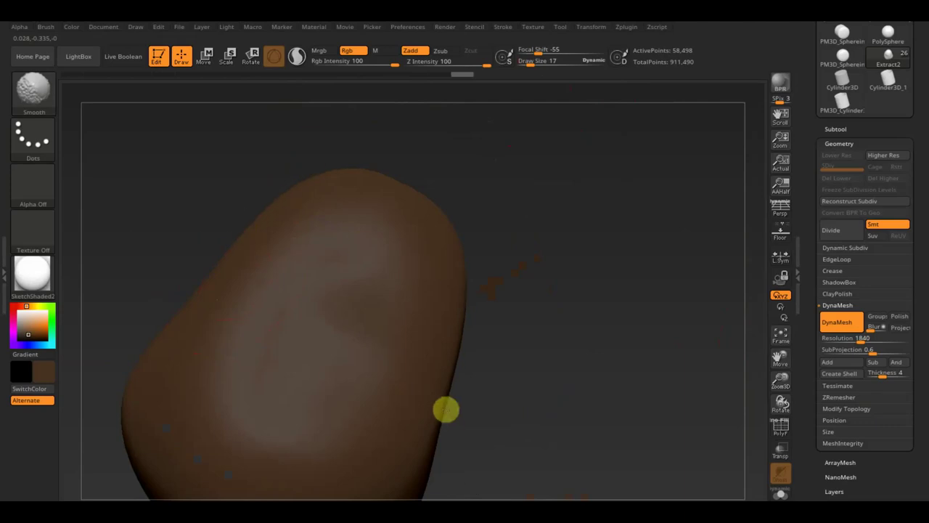
{"action": "left_click_drag", "start_coordinate": [390, 482], "coordinate": [544, 342]}
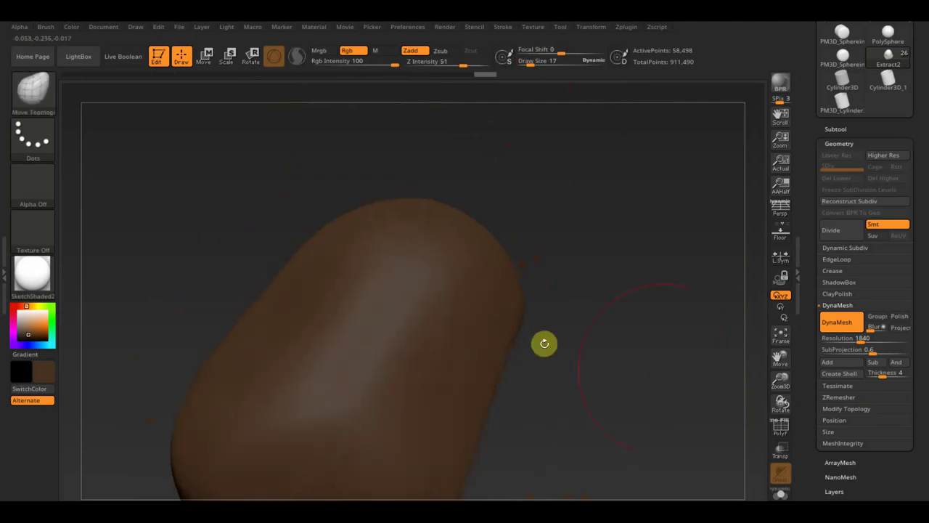
Step: Expand the MeshIntegrity and Modify Topology options and turn the hood to the front
{"action": "left_click", "coordinate": [851, 444]}
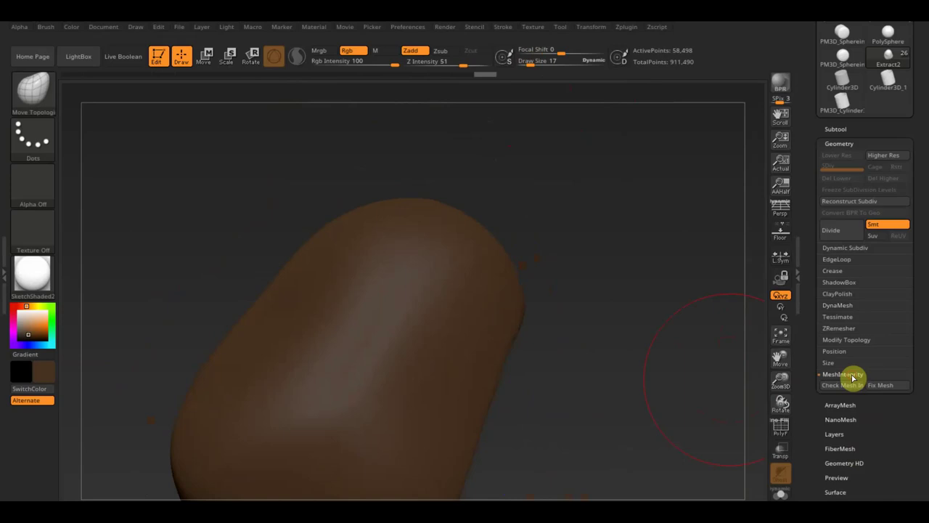
{"action": "left_click", "coordinate": [860, 341]}
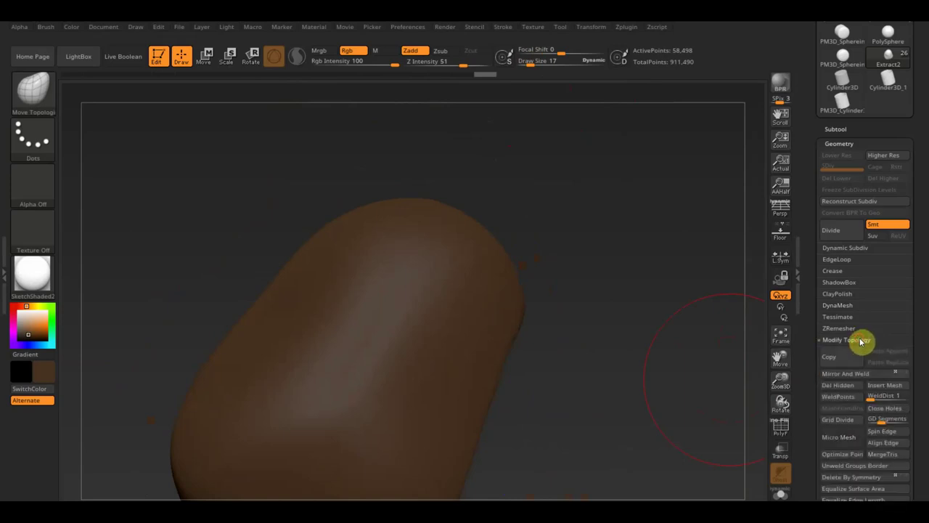
{"action": "mouse_move", "coordinate": [663, 385]}
{"action": "left_mouse_down"}
{"action": "mouse_move", "coordinate": [552, 353]}
{"action": "mouse_move", "coordinate": [559, 364]}
{"action": "mouse_move", "coordinate": [523, 341]}
{"action": "mouse_move", "coordinate": [521, 372]}
{"action": "left_mouse_up"}
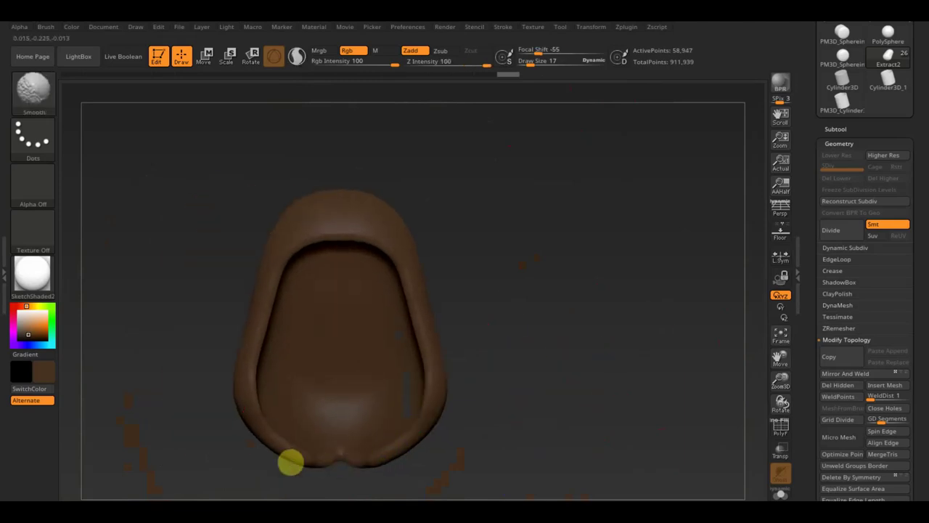
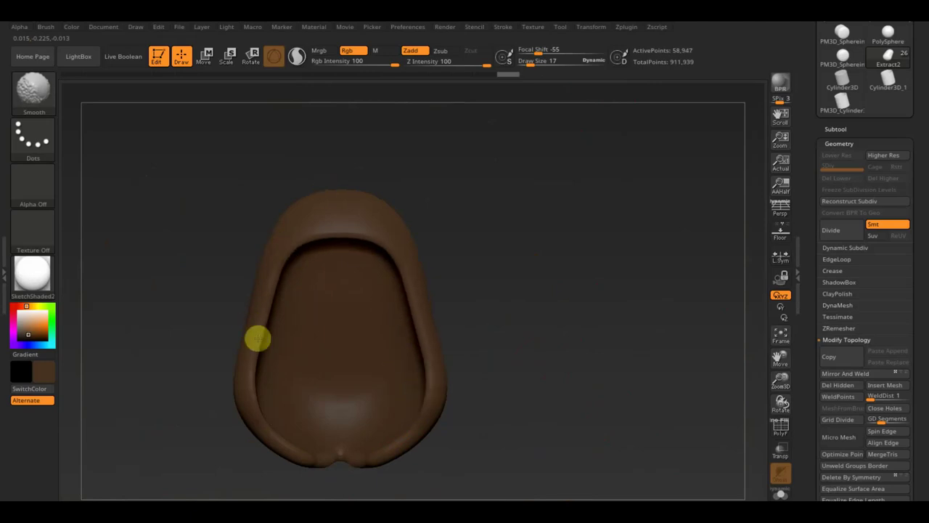
Step: Switch to the Move Topological brush and select the Extract2 hood subtool with a much larger brush
{"action": "key", "text": "shift"}
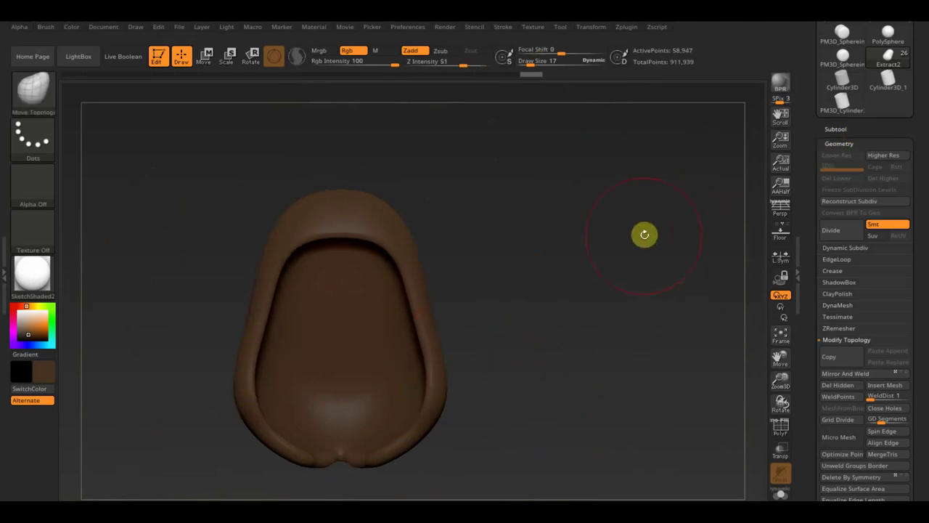
{"action": "left_click", "coordinate": [616, 311]}
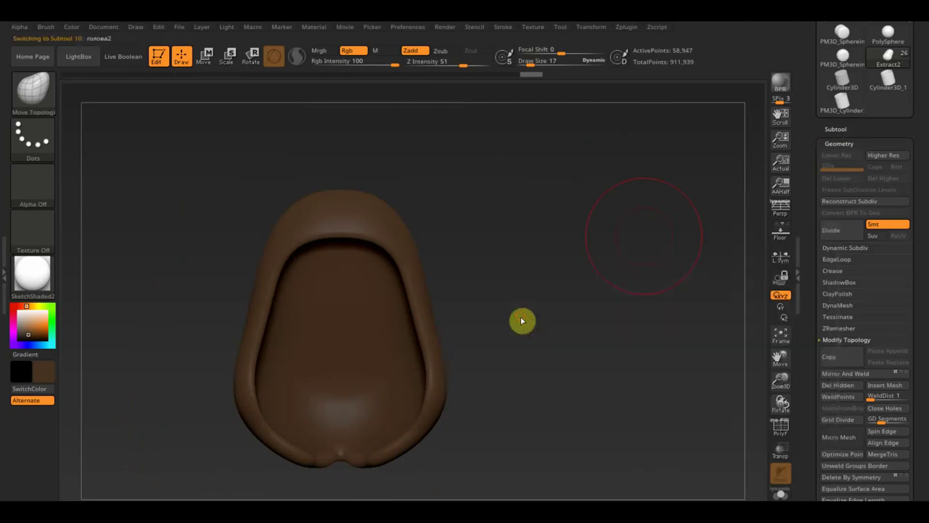
{"action": "left_click", "coordinate": [850, 133]}
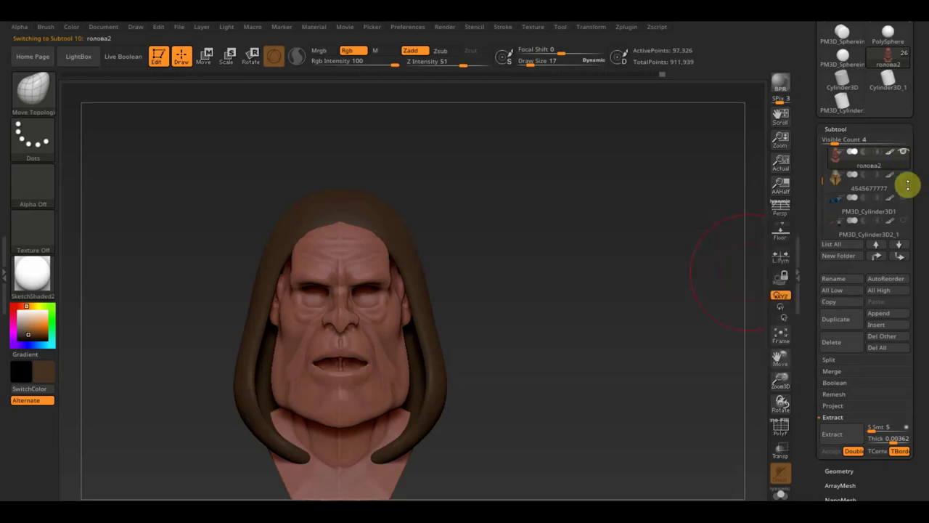
{"action": "left_click", "coordinate": [429, 358], "text": "alt"}
{"action": "left_click_drag", "start_coordinate": [531, 62], "coordinate": [534, 67]}
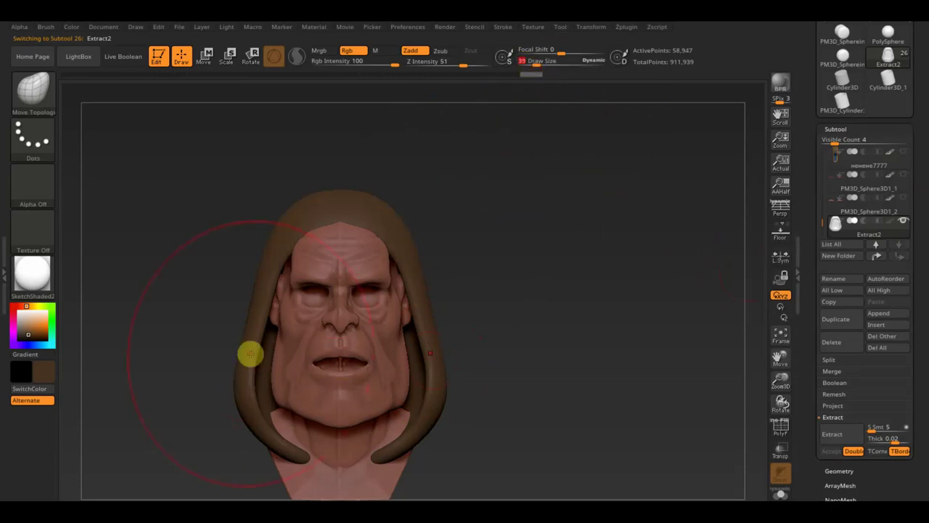
Step: Pull the hood sides inward and flare the strands outward at brush size 19, checking profile views
{"action": "left_click_drag", "start_coordinate": [246, 352], "coordinate": [255, 336]}
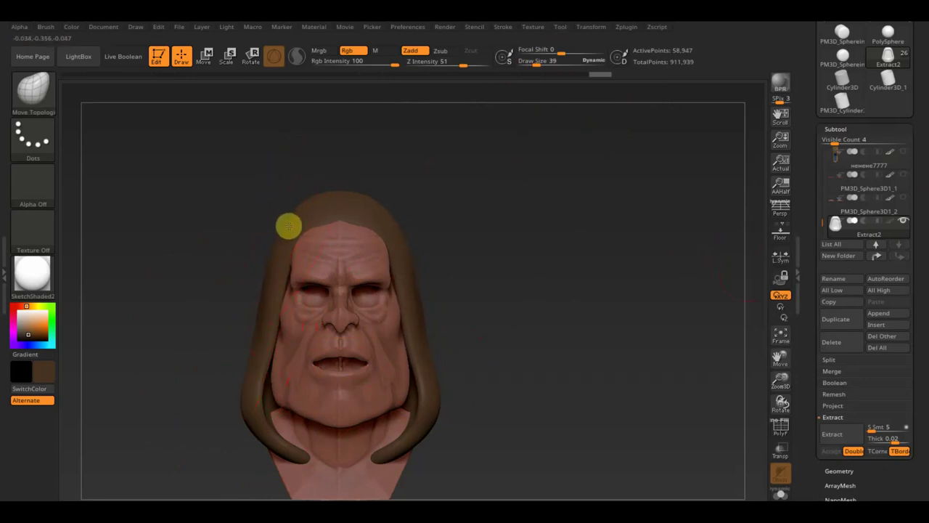
{"action": "left_click_drag", "start_coordinate": [245, 419], "coordinate": [268, 304]}
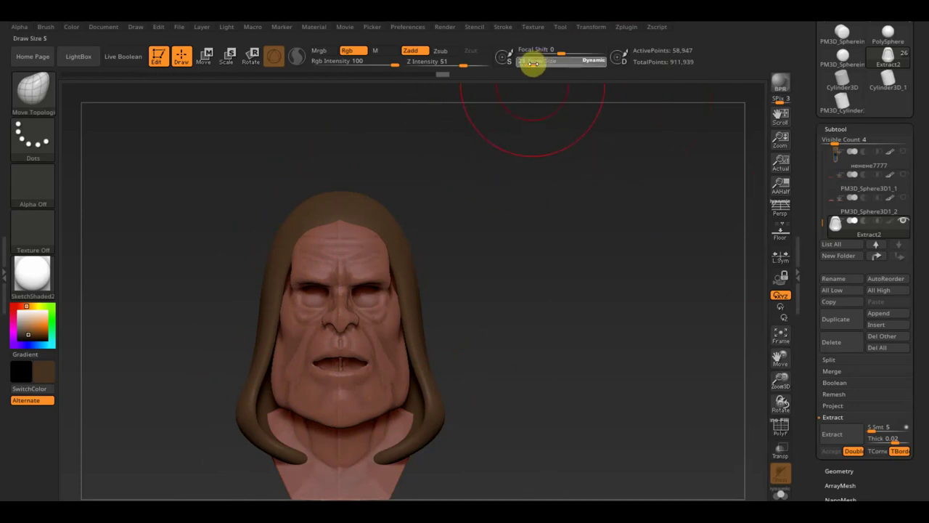
{"action": "left_click_drag", "start_coordinate": [532, 66], "coordinate": [533, 65]}
{"action": "left_click_drag", "start_coordinate": [438, 415], "coordinate": [452, 409]}
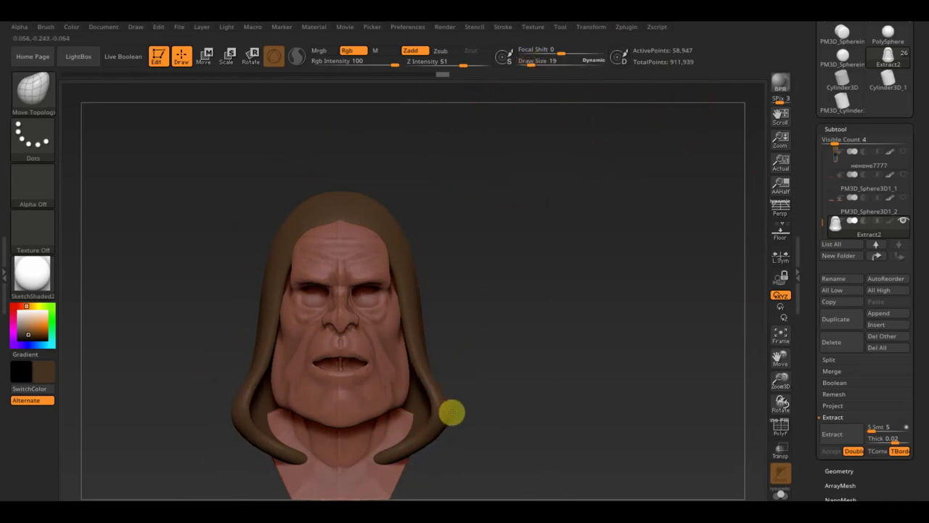
{"action": "left_click_drag", "start_coordinate": [519, 385], "coordinate": [497, 390]}
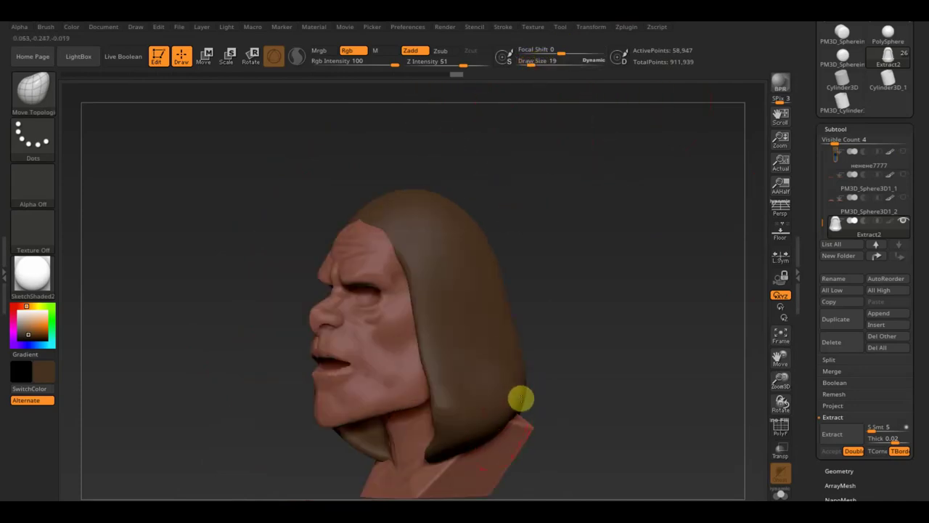
{"action": "left_click_drag", "start_coordinate": [647, 222], "coordinate": [633, 222]}
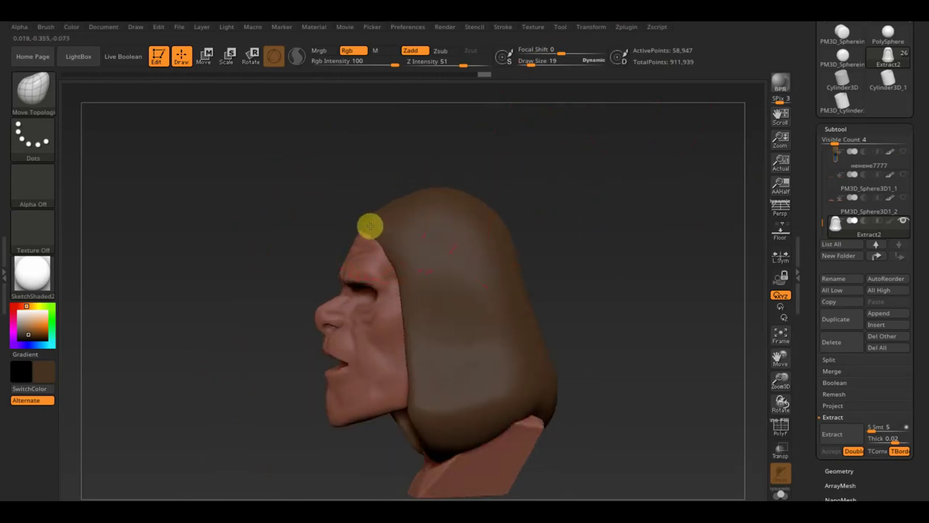
{"action": "mouse_move", "coordinate": [576, 201]}
{"action": "left_mouse_down"}
{"action": "mouse_move", "coordinate": [613, 193]}
{"action": "mouse_move", "coordinate": [594, 231]}
{"action": "mouse_move", "coordinate": [605, 228]}
{"action": "left_mouse_up"}
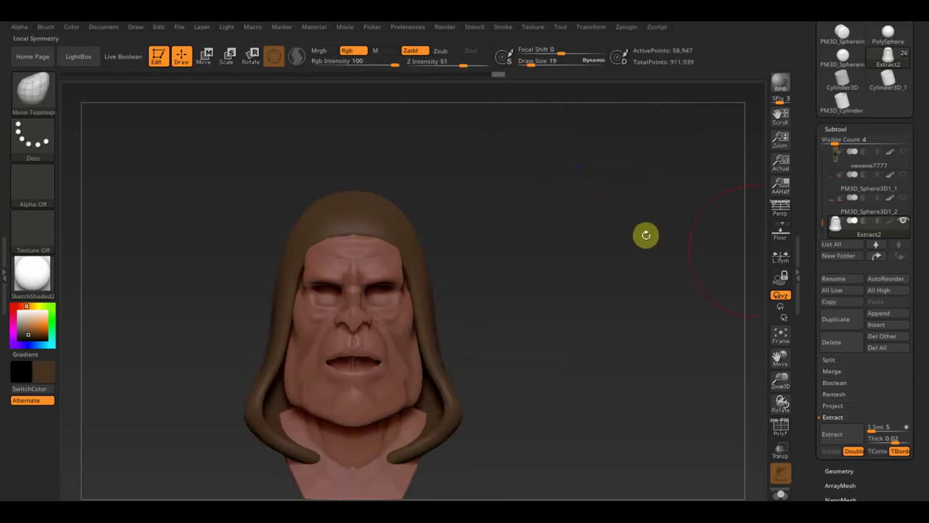
{"action": "left_click", "coordinate": [903, 223]}
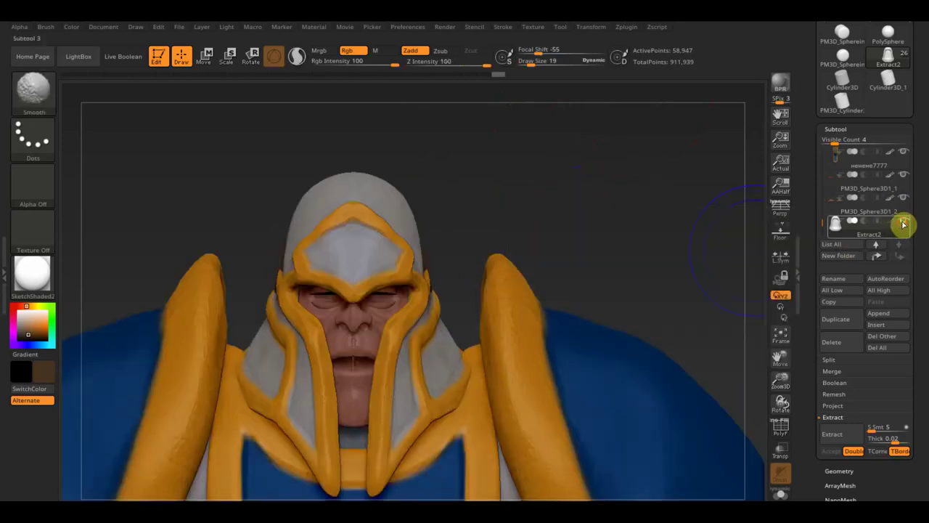
{"action": "left_click", "coordinate": [851, 178]}
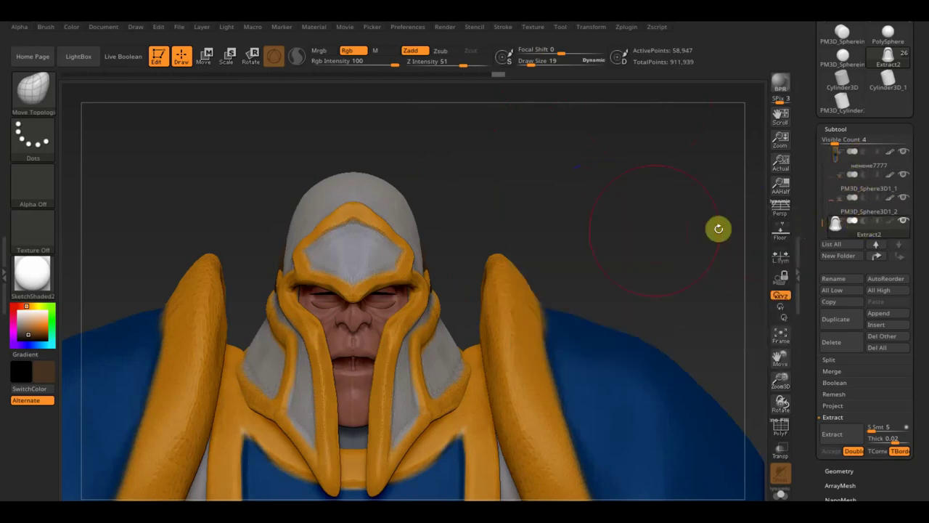
{"action": "key", "text": "n"}
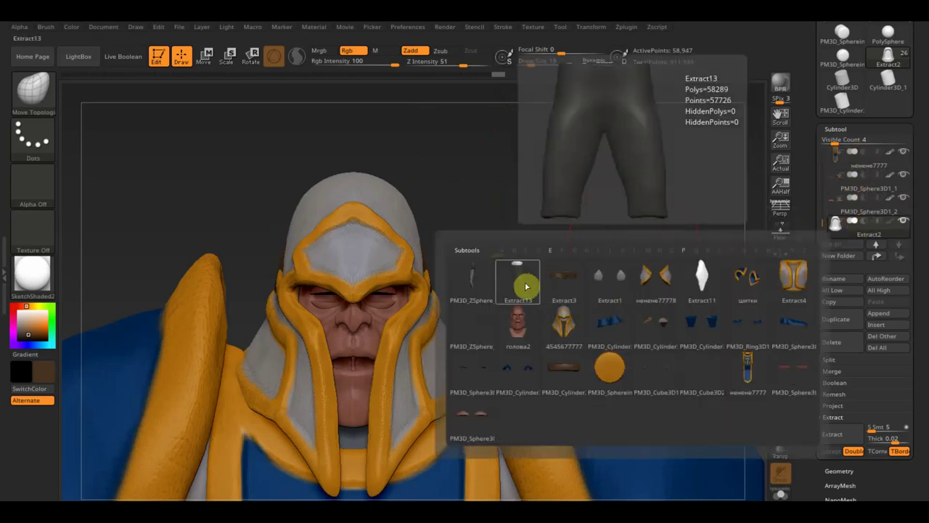
{"action": "left_click", "coordinate": [564, 324]}
{"action": "left_click", "coordinate": [904, 152]}
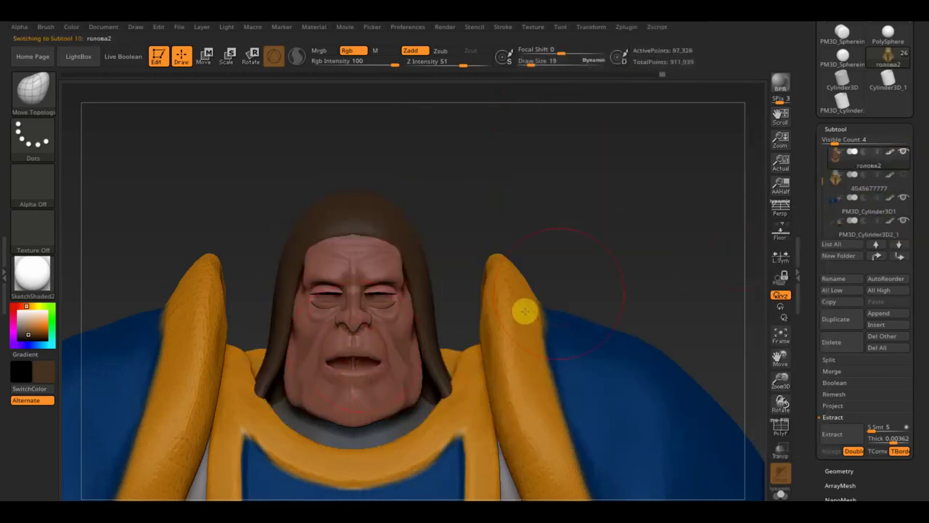
{"action": "key", "text": "ctrl+s"}
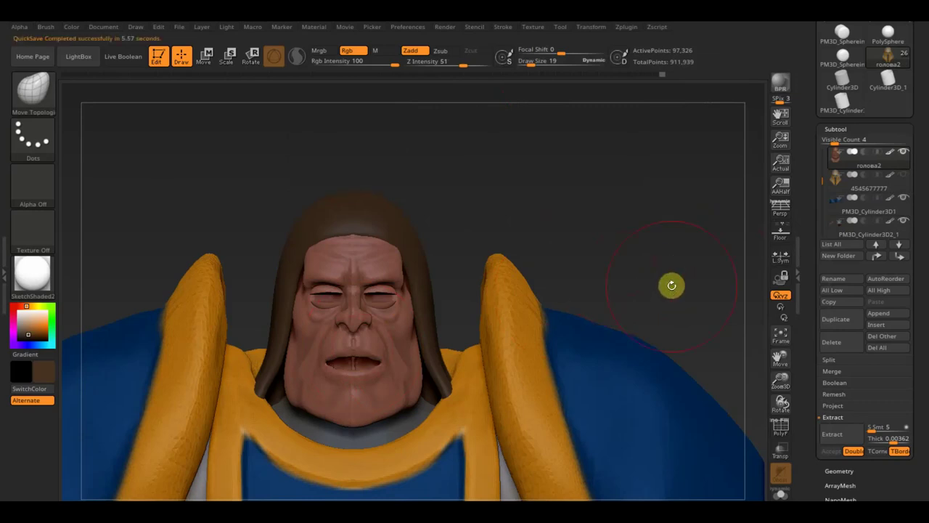
Step: Frame the full armoured paladin, raise the brush size to 28, and bring up the sculpting brush library
{"action": "mouse_move", "coordinate": [669, 288]}
{"action": "right_mouse_down", "text": "alt"}
{"action": "mouse_move", "coordinate": [619, 150]}
{"action": "mouse_move", "coordinate": [621, 218]}
{"action": "right_mouse_up", "text": "alt"}
{"action": "mouse_move", "coordinate": [621, 218]}
{"action": "left_mouse_down"}
{"action": "mouse_move", "coordinate": [587, 330]}
{"action": "mouse_move", "coordinate": [600, 384]}
{"action": "mouse_move", "coordinate": [650, 380]}
{"action": "mouse_move", "coordinate": [612, 284]}
{"action": "mouse_move", "coordinate": [637, 257]}
{"action": "left_mouse_up"}
{"action": "mouse_move", "coordinate": [601, 272]}
{"action": "right_mouse_down", "text": "alt"}
{"action": "mouse_move", "coordinate": [614, 272]}
{"action": "mouse_move", "coordinate": [647, 342]}
{"action": "right_mouse_up", "text": "alt"}
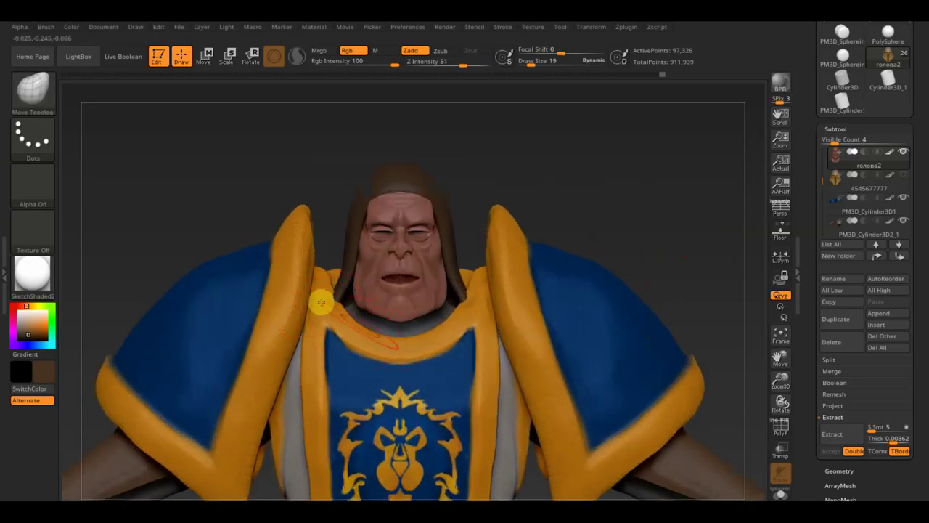
{"action": "mouse_move", "coordinate": [565, 195]}
{"action": "right_mouse_down", "text": "alt"}
{"action": "mouse_move", "coordinate": [591, 180]}
{"action": "mouse_move", "coordinate": [600, 199]}
{"action": "mouse_move", "coordinate": [587, 189]}
{"action": "right_mouse_up", "text": "alt"}
{"action": "left_click_drag", "start_coordinate": [530, 63], "coordinate": [533, 63]}
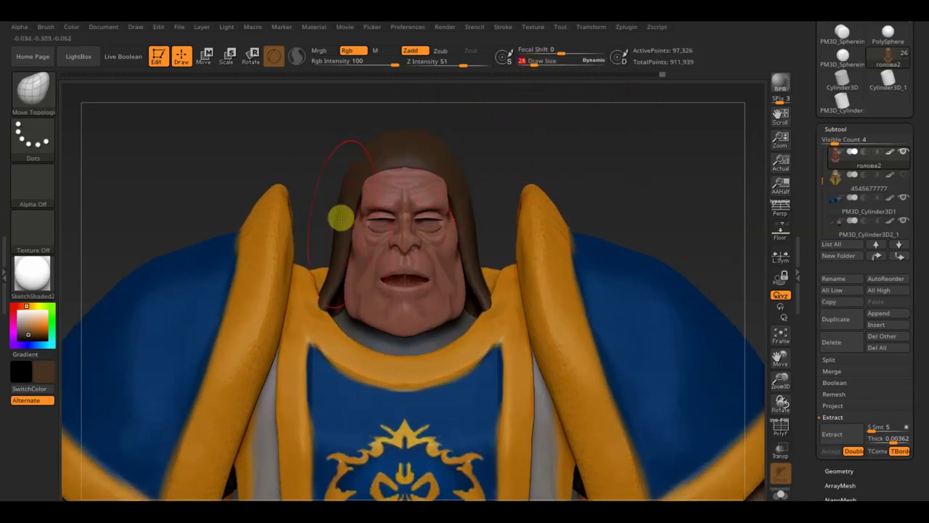
{"action": "left_click", "coordinate": [40, 93]}
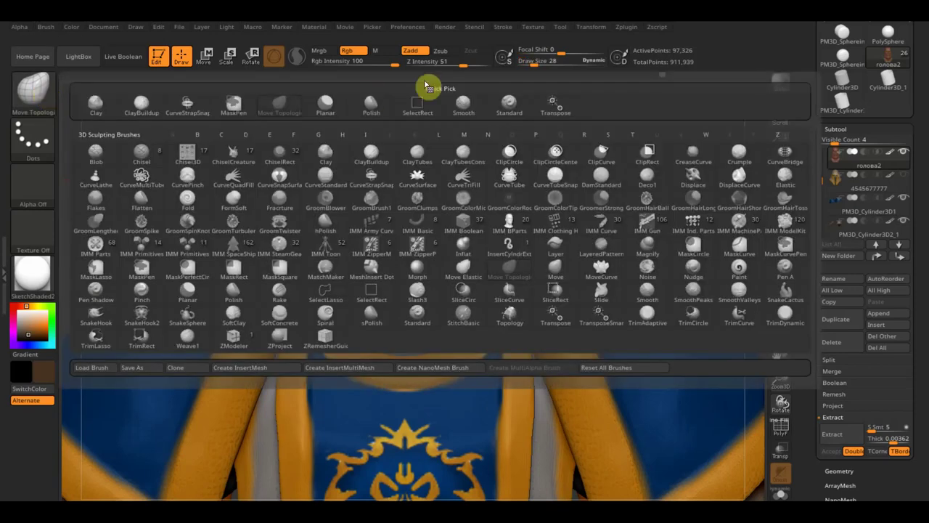
Step: Choose the Standard brush, select the hood, and inspect it from high side and front views
{"action": "left_click", "coordinate": [513, 104]}
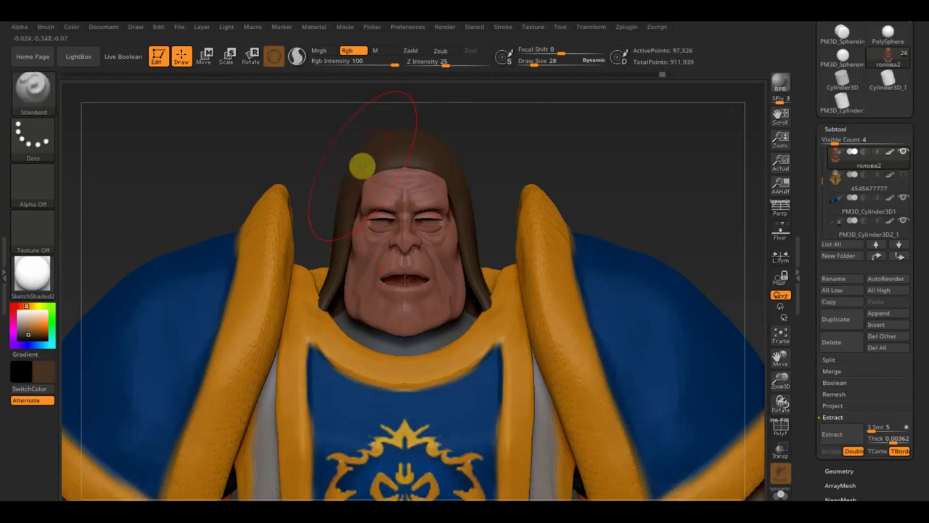
{"action": "left_click", "coordinate": [375, 159], "text": "alt"}
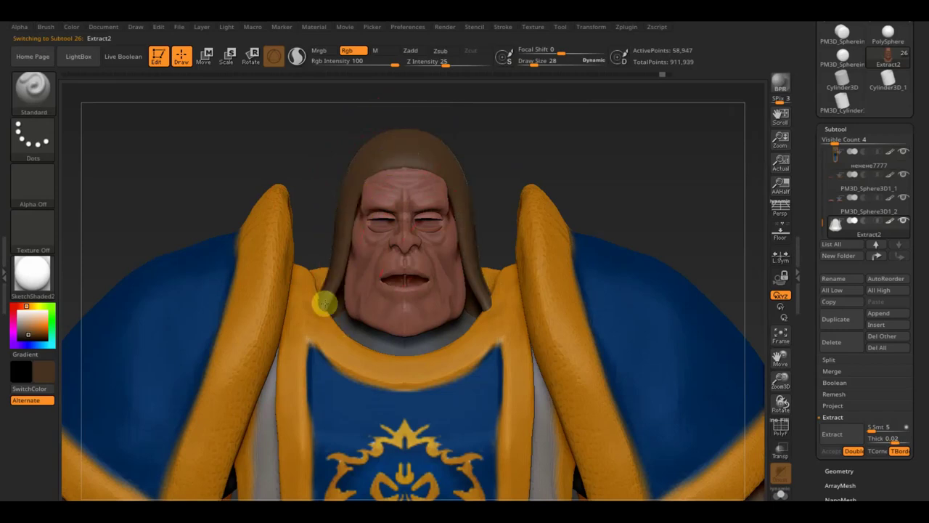
{"action": "mouse_move", "coordinate": [270, 160]}
{"action": "left_mouse_down"}
{"action": "mouse_move", "coordinate": [332, 210]}
{"action": "mouse_move", "coordinate": [339, 188]}
{"action": "left_mouse_up"}
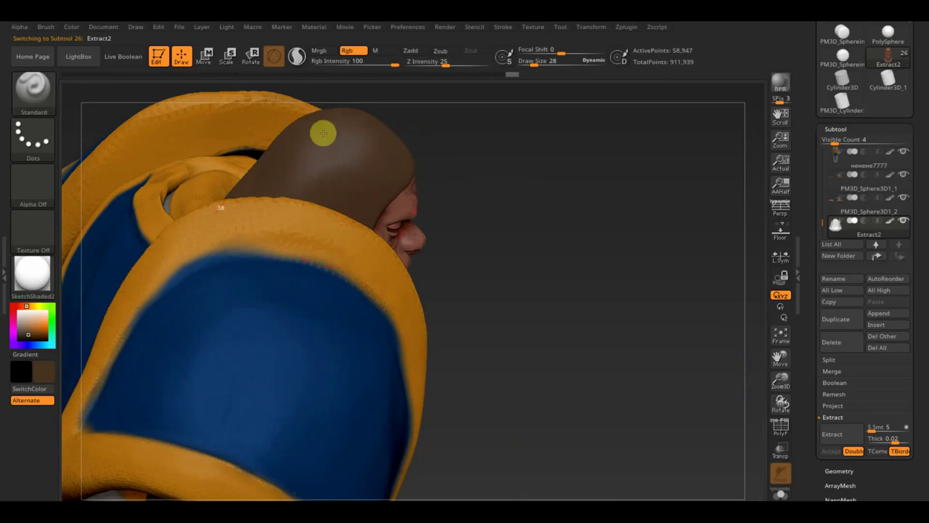
{"action": "mouse_move", "coordinate": [554, 363]}
{"action": "left_mouse_down"}
{"action": "mouse_move", "coordinate": [467, 244]}
{"action": "mouse_move", "coordinate": [489, 268]}
{"action": "mouse_move", "coordinate": [327, 291]}
{"action": "left_mouse_up"}
{"action": "mouse_move", "coordinate": [560, 202]}
{"action": "left_mouse_down"}
{"action": "mouse_move", "coordinate": [572, 218]}
{"action": "mouse_move", "coordinate": [568, 236]}
{"action": "mouse_move", "coordinate": [550, 245]}
{"action": "mouse_move", "coordinate": [564, 237]}
{"action": "left_mouse_up"}
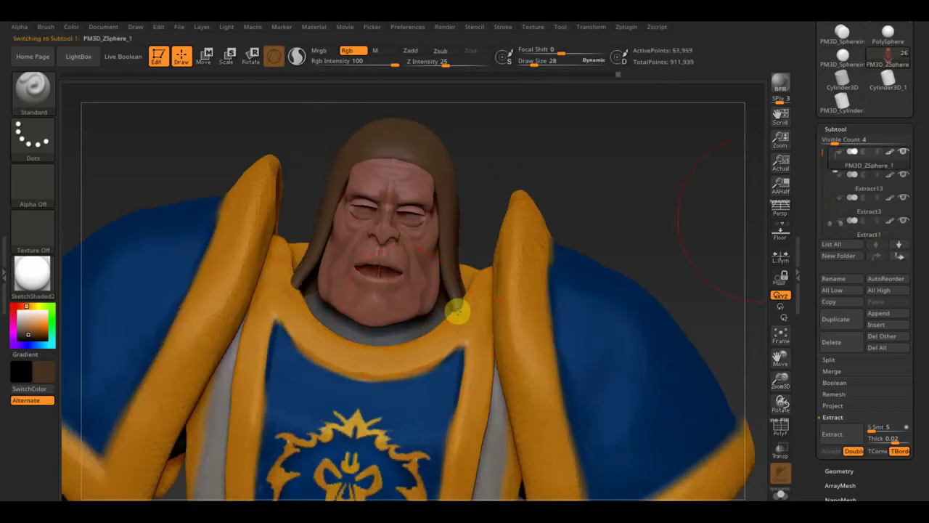
Step: Set the brush size to 10 and pick Extract13 from the subtool thumbnail grid
{"action": "left_click", "coordinate": [907, 152], "text": "shift"}
{"action": "mouse_move", "coordinate": [577, 247]}
{"action": "left_mouse_down"}
{"action": "mouse_move", "coordinate": [577, 255]}
{"action": "mouse_move", "coordinate": [593, 215]}
{"action": "left_mouse_up"}
{"action": "left_click_drag", "start_coordinate": [546, 61], "coordinate": [535, 61]}
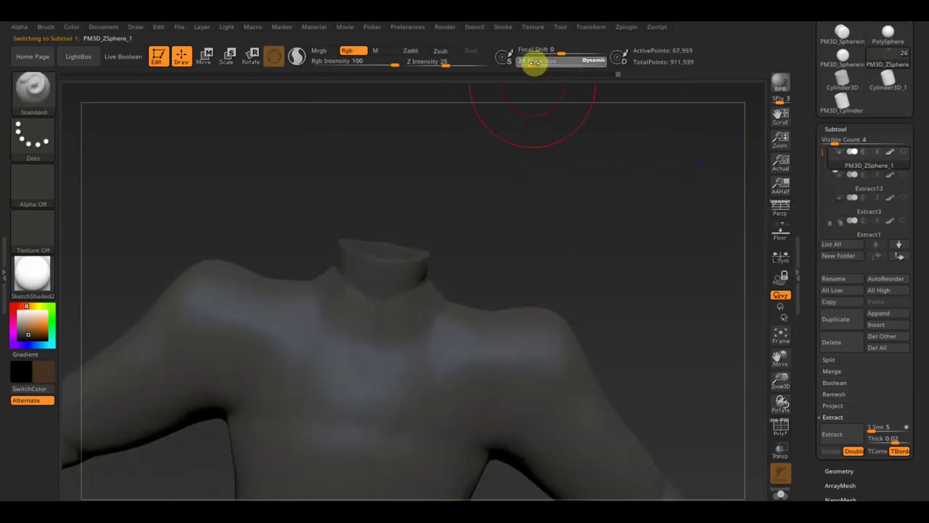
{"action": "left_click", "coordinate": [904, 151], "text": "shift"}
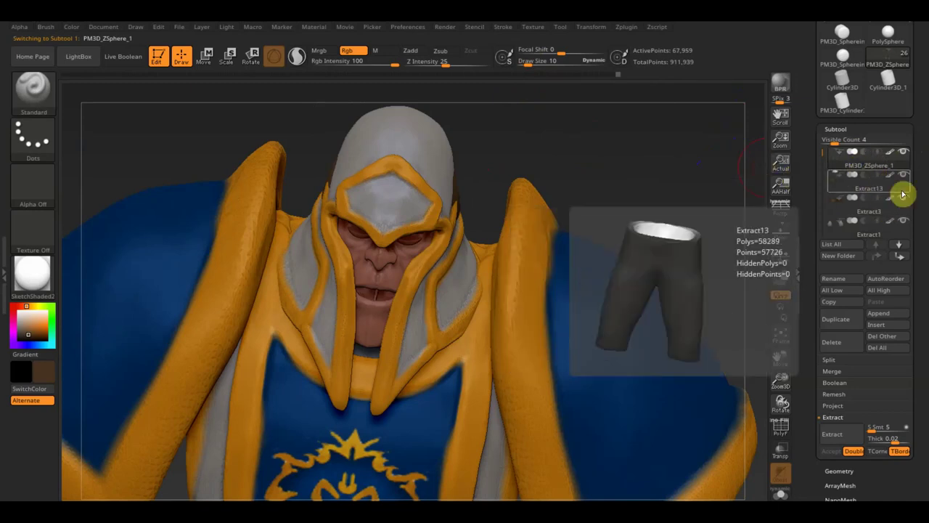
{"action": "left_click", "coordinate": [430, 150], "text": "alt"}
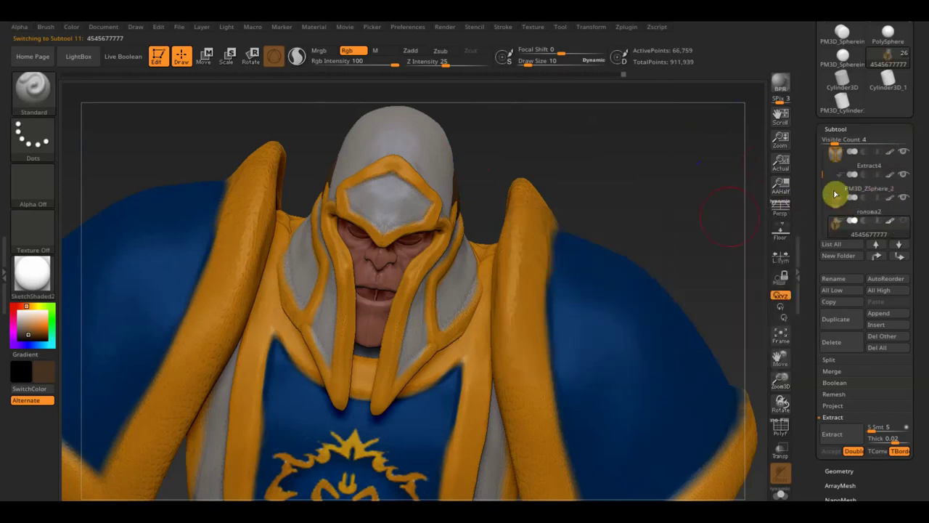
{"action": "key", "text": "n"}
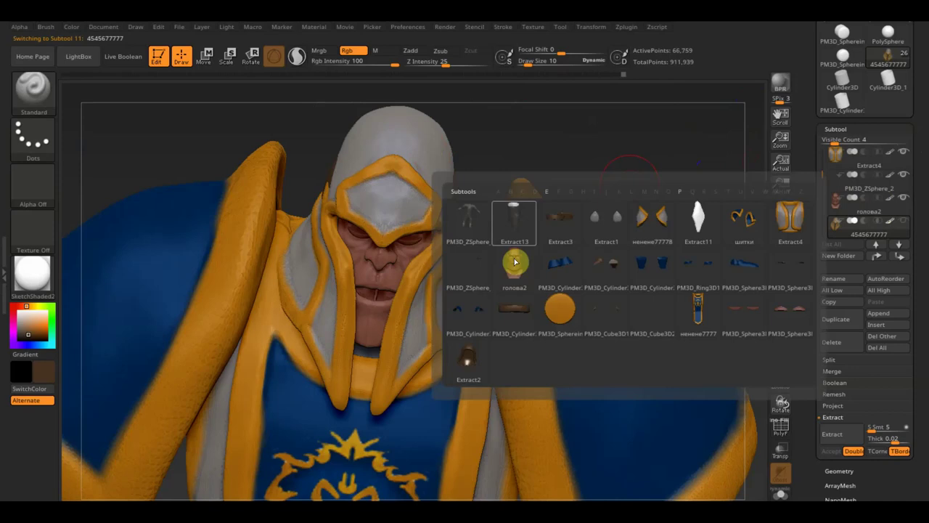
{"action": "left_click", "coordinate": [516, 231]}
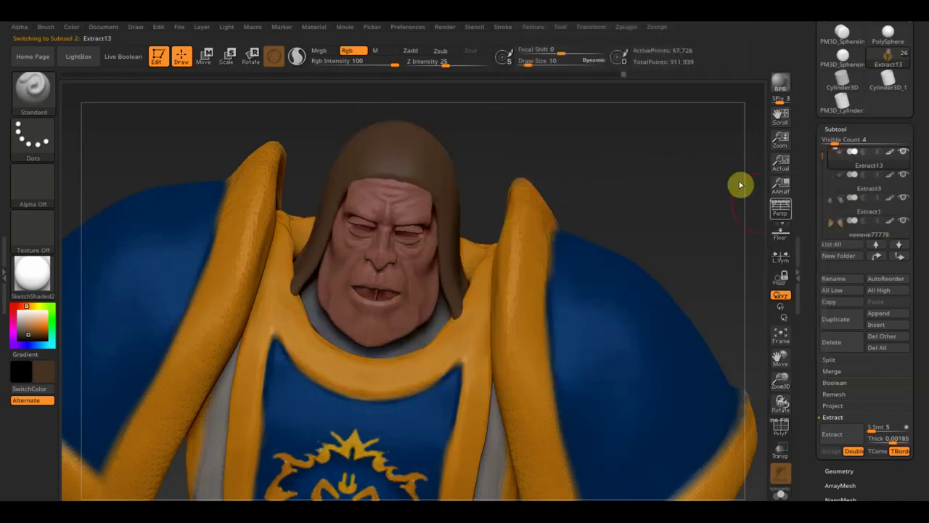
{"action": "mouse_move", "coordinate": [682, 220]}
{"action": "left_mouse_down"}
{"action": "mouse_move", "coordinate": [660, 150]}
{"action": "mouse_move", "coordinate": [612, 75]}
{"action": "mouse_move", "coordinate": [652, 180]}
{"action": "mouse_move", "coordinate": [652, 171]}
{"action": "left_mouse_up"}
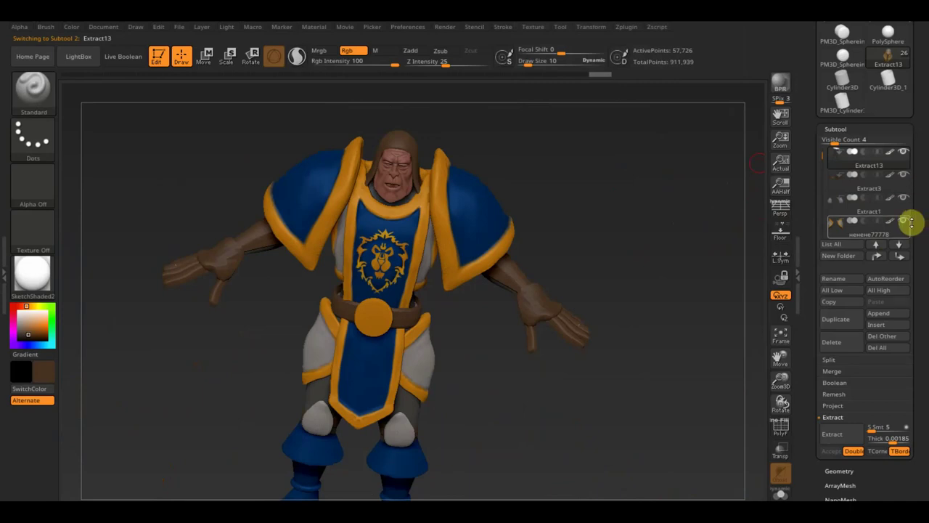
Step: Solo Extract13 and smooth the inner waist rim at brush size 42
{"action": "left_click", "coordinate": [904, 153]}
{"action": "mouse_move", "coordinate": [669, 249]}
{"action": "left_mouse_down"}
{"action": "mouse_move", "coordinate": [616, 344]}
{"action": "mouse_move", "coordinate": [498, 284]}
{"action": "left_mouse_up"}
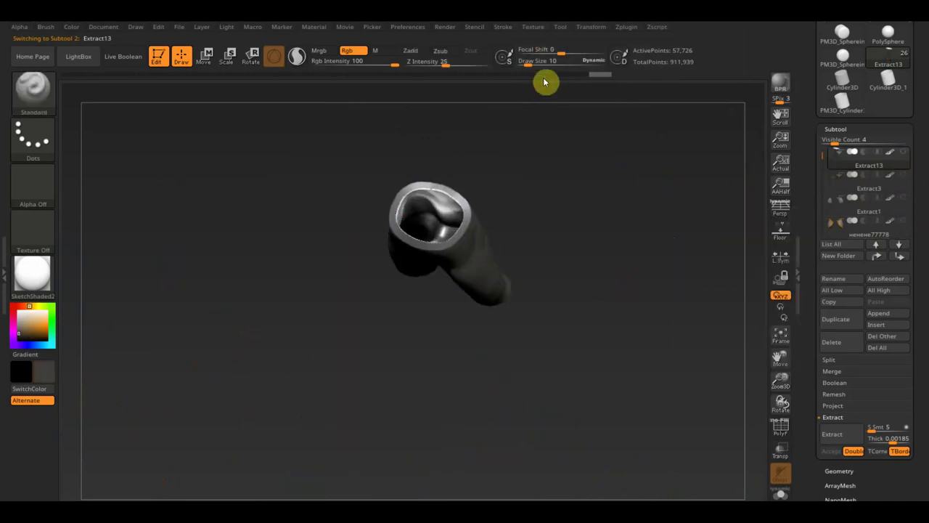
{"action": "left_click_drag", "start_coordinate": [528, 62], "coordinate": [543, 70]}
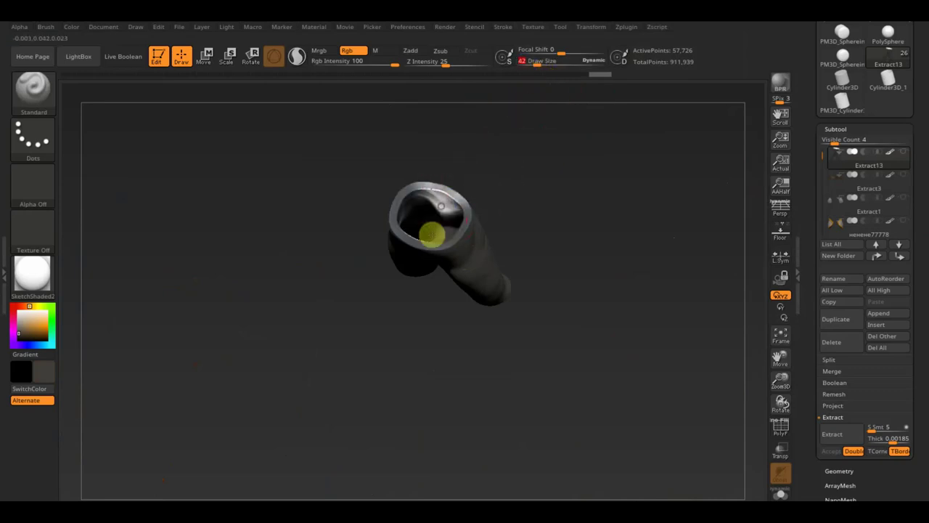
{"action": "left_click_drag", "start_coordinate": [431, 233], "coordinate": [443, 243]}
{"action": "mouse_move", "coordinate": [431, 207]}
{"action": "left_mouse_down", "text": "shift"}
{"action": "mouse_move", "coordinate": [466, 222]}
{"action": "mouse_move", "coordinate": [431, 245]}
{"action": "mouse_move", "coordinate": [455, 189]}
{"action": "mouse_move", "coordinate": [461, 231]}
{"action": "left_mouse_up", "text": "shift"}
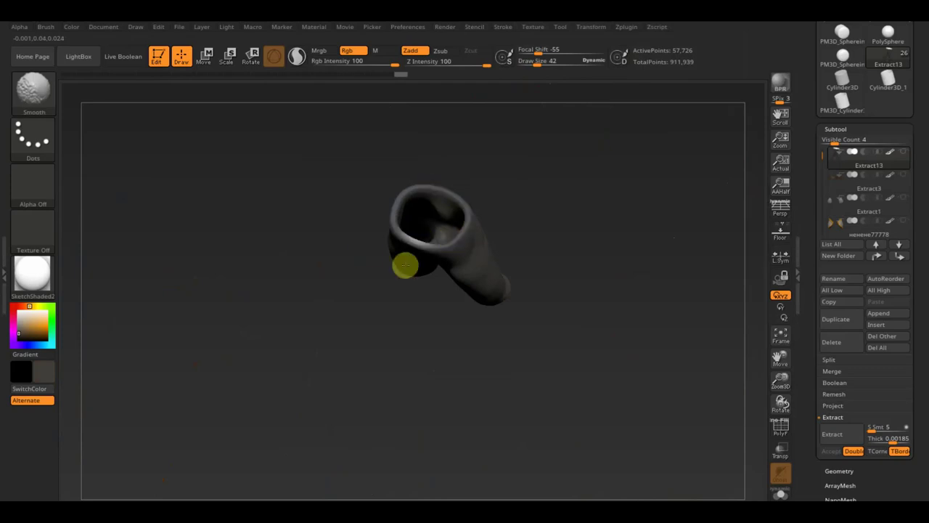
{"action": "mouse_move", "coordinate": [391, 210]}
{"action": "left_mouse_down"}
{"action": "mouse_move", "coordinate": [558, 145]}
{"action": "mouse_move", "coordinate": [574, 166]}
{"action": "left_mouse_up"}
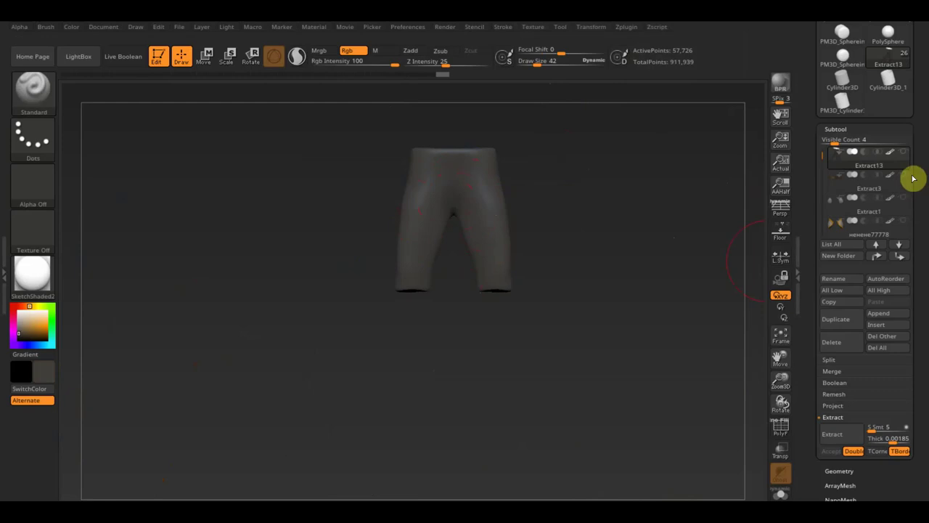
Step: Check the thin Extract11 piece, then select Extract3 and turn its rings toward the viewer
{"action": "key", "text": "n"}
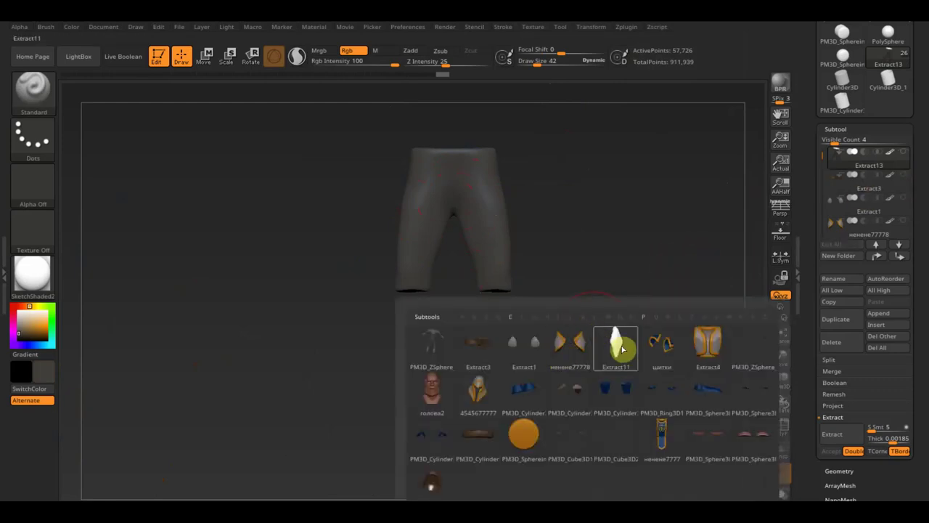
{"action": "left_click", "coordinate": [622, 349]}
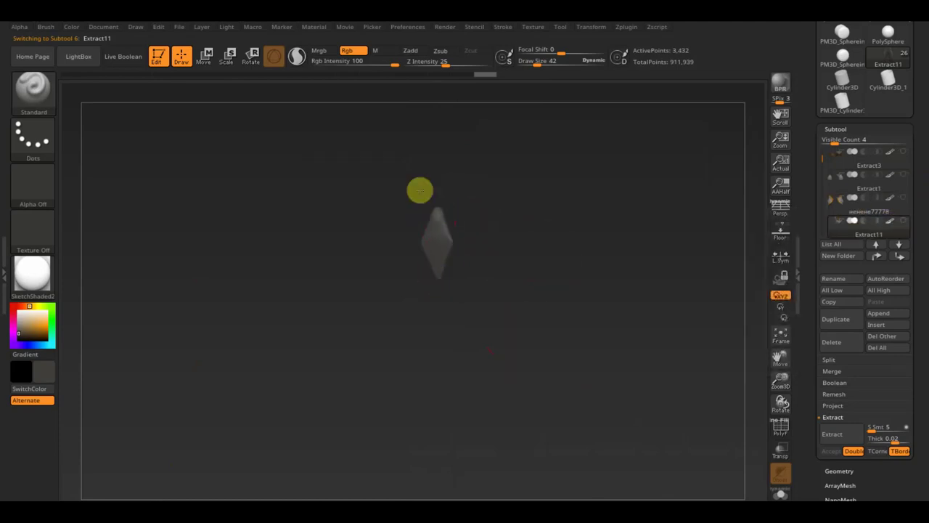
{"action": "mouse_move", "coordinate": [452, 245]}
{"action": "left_mouse_down"}
{"action": "mouse_move", "coordinate": [492, 274]}
{"action": "mouse_move", "coordinate": [467, 226]}
{"action": "mouse_move", "coordinate": [455, 255]}
{"action": "mouse_move", "coordinate": [708, 258]}
{"action": "left_mouse_up"}
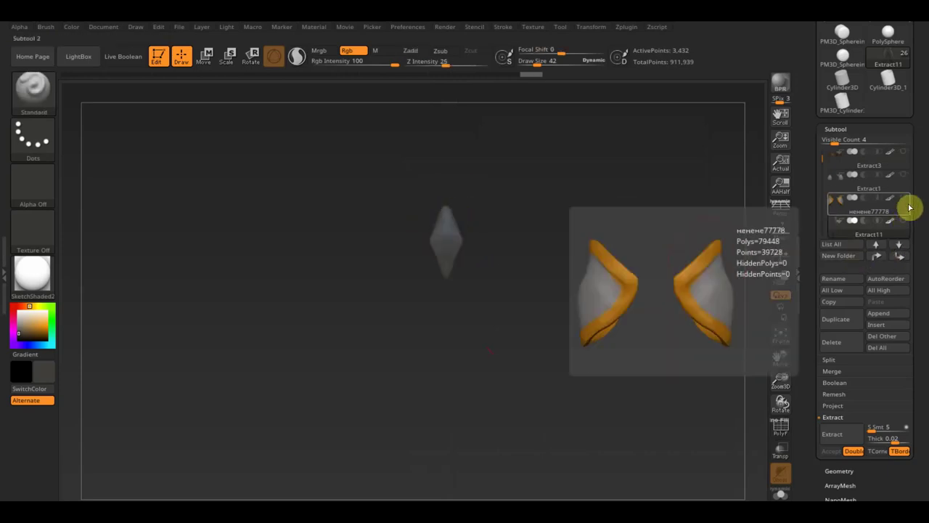
{"action": "left_click", "coordinate": [907, 159]}
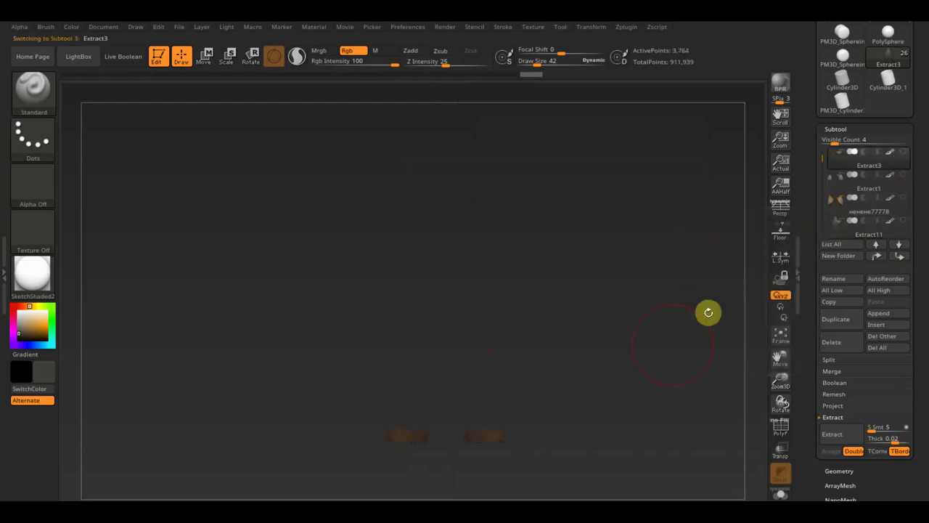
{"action": "left_click_drag", "start_coordinate": [526, 424], "coordinate": [563, 475]}
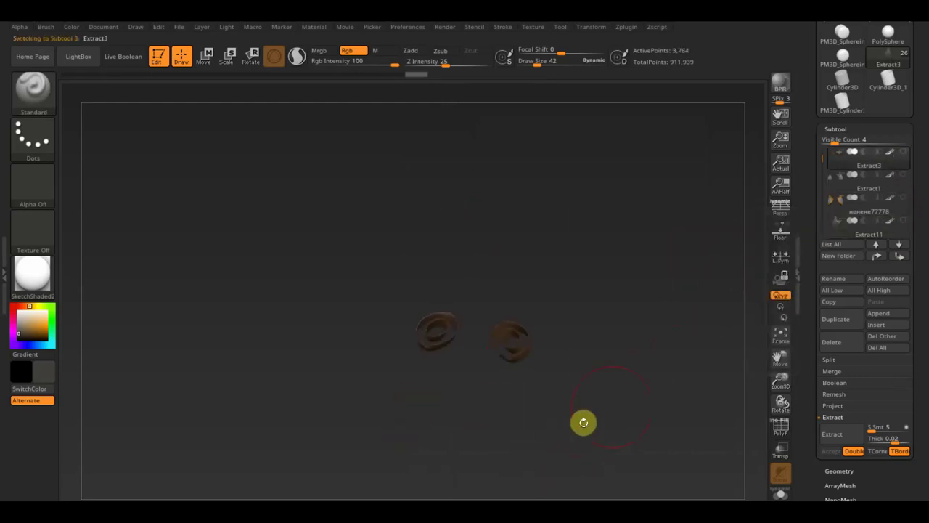
{"action": "mouse_move", "coordinate": [623, 389]}
{"action": "left_mouse_down"}
{"action": "mouse_move", "coordinate": [641, 438]}
{"action": "mouse_move", "coordinate": [647, 406]}
{"action": "mouse_move", "coordinate": [631, 305]}
{"action": "mouse_move", "coordinate": [639, 278]}
{"action": "mouse_move", "coordinate": [614, 456]}
{"action": "left_mouse_up"}
Step: Set the brush size to 12 and hide the rings except their crescent portions
{"action": "left_click", "coordinate": [535, 62]}
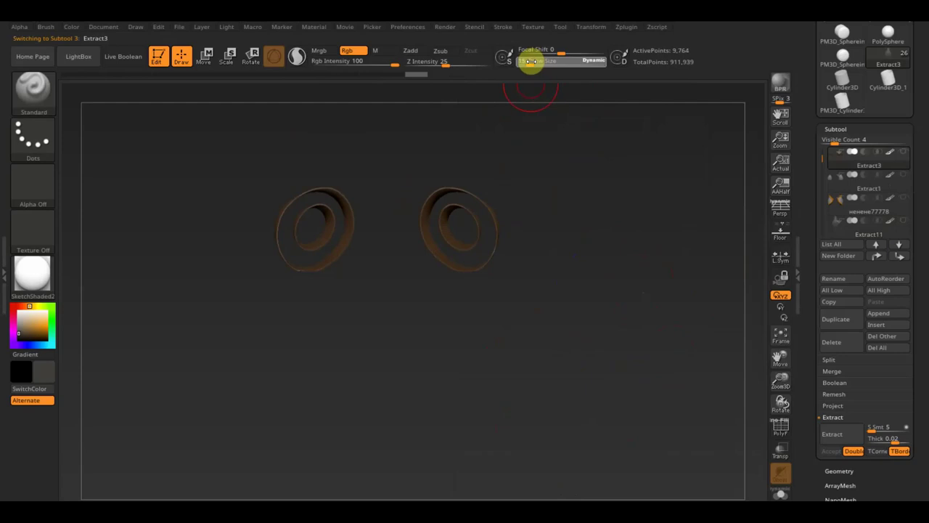
{"action": "type", "text": "12"}
{"action": "key", "text": "Return"}
{"action": "left_click", "coordinate": [477, 228], "text": "ctrl+shift"}
{"action": "left_click", "coordinate": [477, 228], "text": "ctrl+shift"}
{"action": "left_click", "coordinate": [480, 232], "text": "ctrl+shift"}
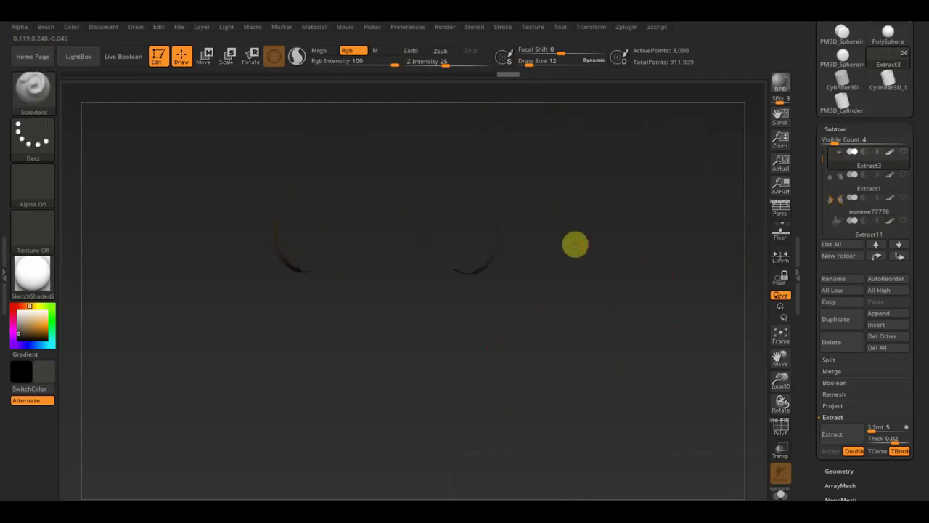
{"action": "left_click_drag", "start_coordinate": [565, 153], "coordinate": [598, 233]}
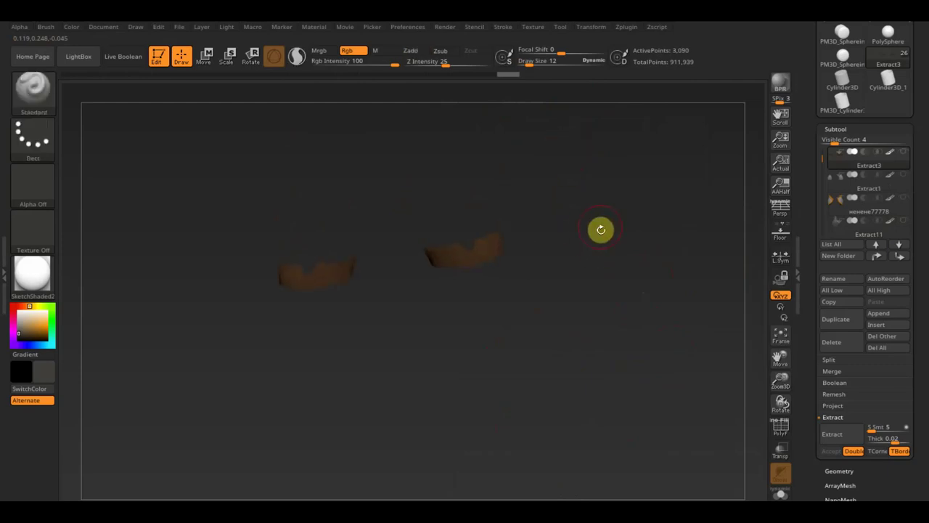
Step: Delete the hidden ring areas with Geometry's Del Hidden
{"action": "left_click", "coordinate": [839, 471]}
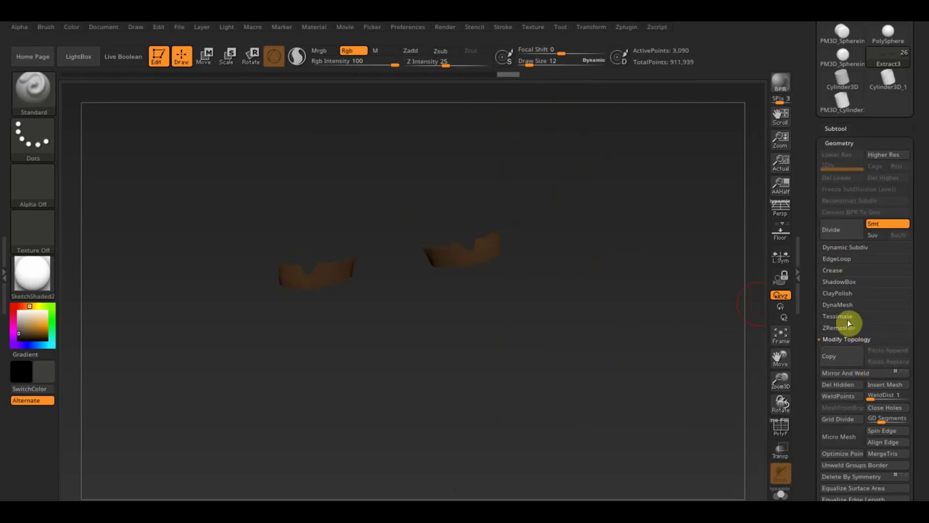
{"action": "left_click", "coordinate": [850, 389]}
{"action": "scroll", "coordinate": [919, 436], "scroll_direction": "down", "scroll_amount": 3}
{"action": "scroll", "coordinate": [921, 356], "scroll_direction": "down", "scroll_amount": 3}
{"action": "scroll", "coordinate": [895, 415], "scroll_direction": "down", "scroll_amount": 3}
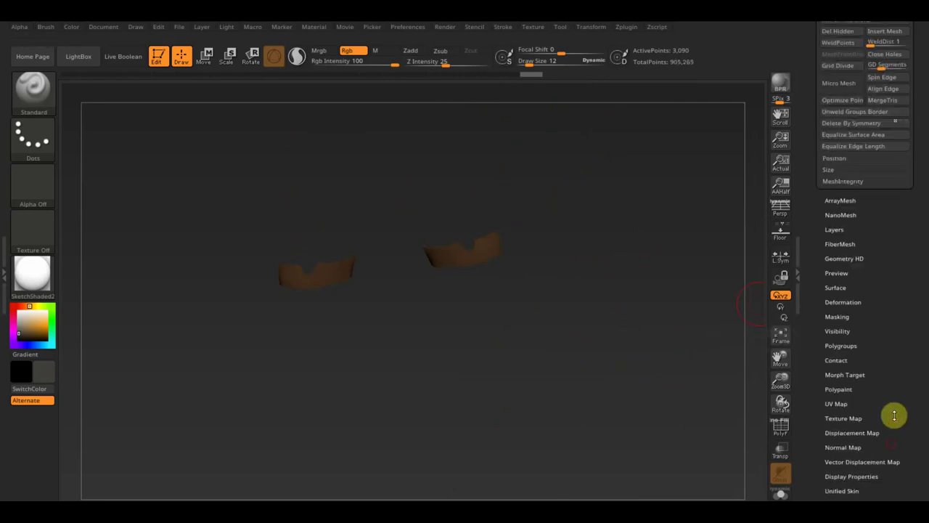
{"action": "scroll", "coordinate": [894, 407], "scroll_direction": "down", "scroll_amount": 3}
Step: Turn on Double in Display Properties so the strips render both sides
{"action": "left_click", "coordinate": [851, 400]}
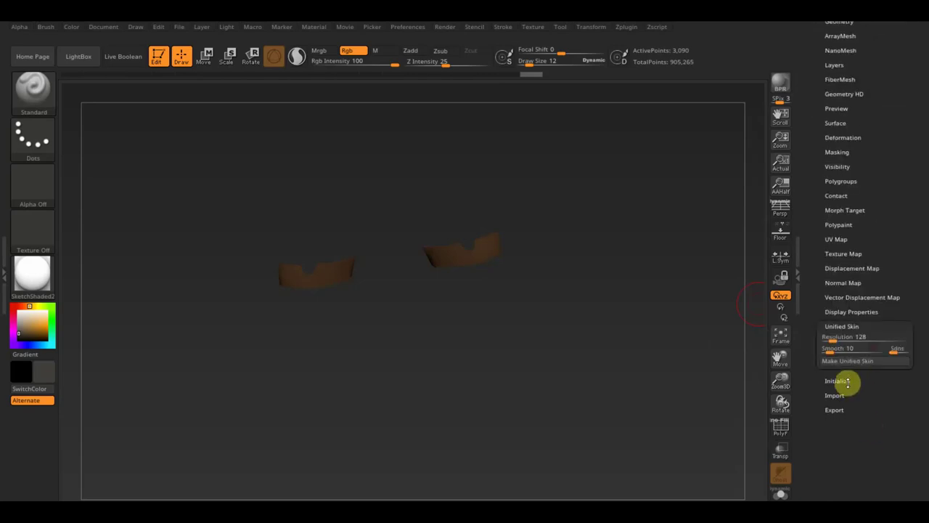
{"action": "left_click", "coordinate": [852, 312]}
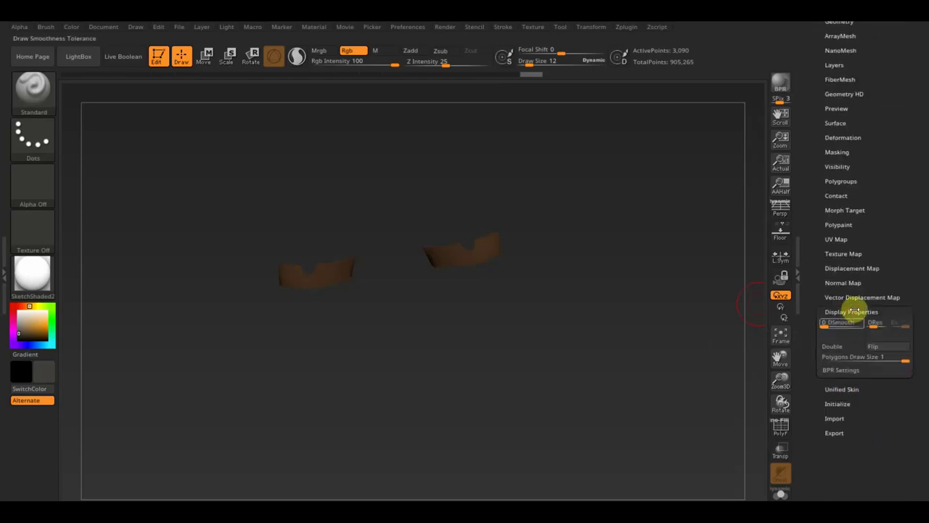
{"action": "left_click", "coordinate": [842, 347]}
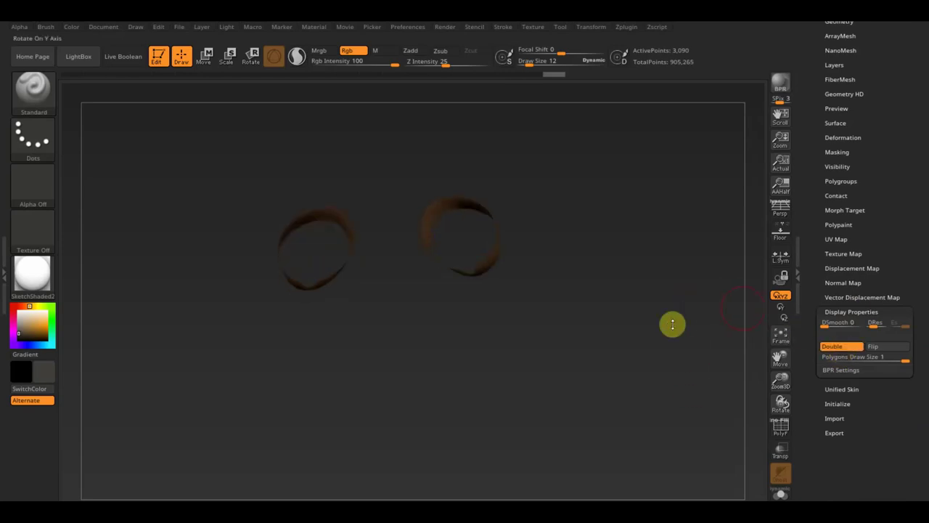
{"action": "scroll", "coordinate": [892, 238], "scroll_direction": "up", "scroll_amount": 5}
{"action": "left_click", "coordinate": [840, 193]}
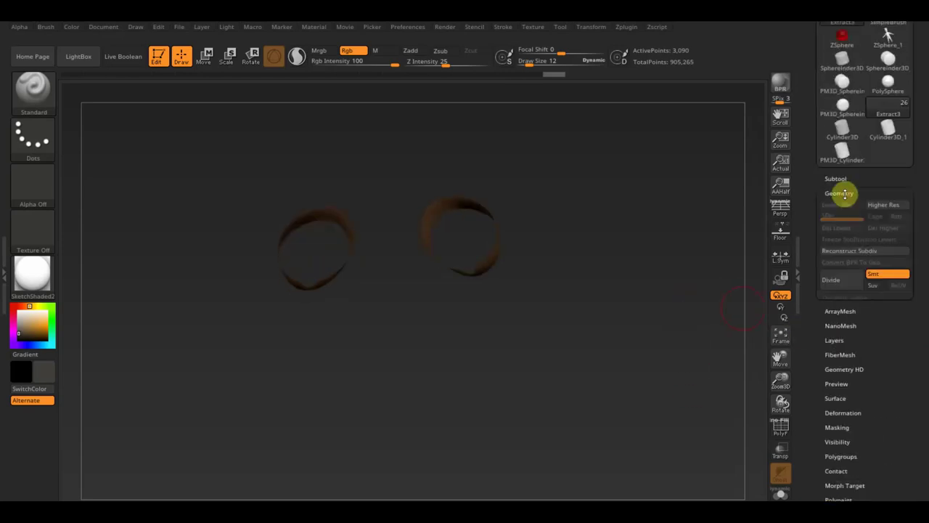
{"action": "left_click_drag", "start_coordinate": [907, 413], "coordinate": [922, 302]}
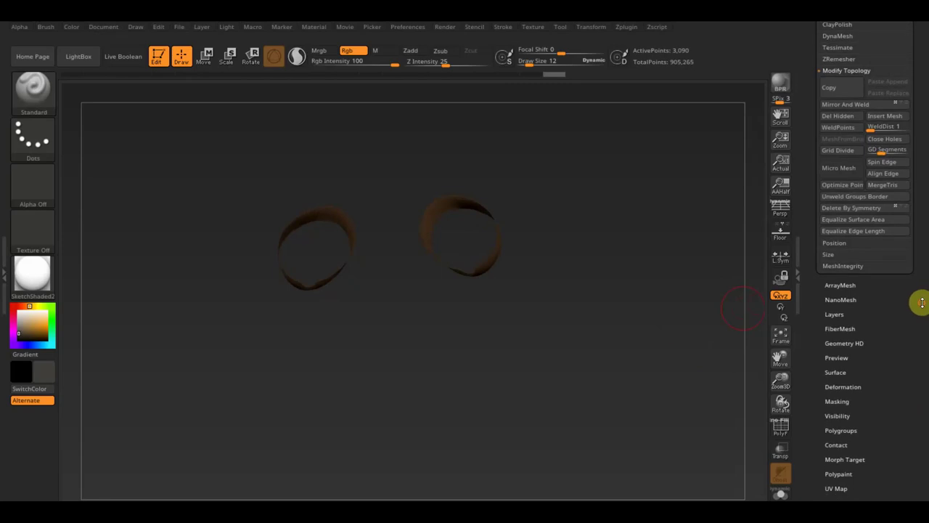
{"action": "left_click", "coordinate": [848, 386]}
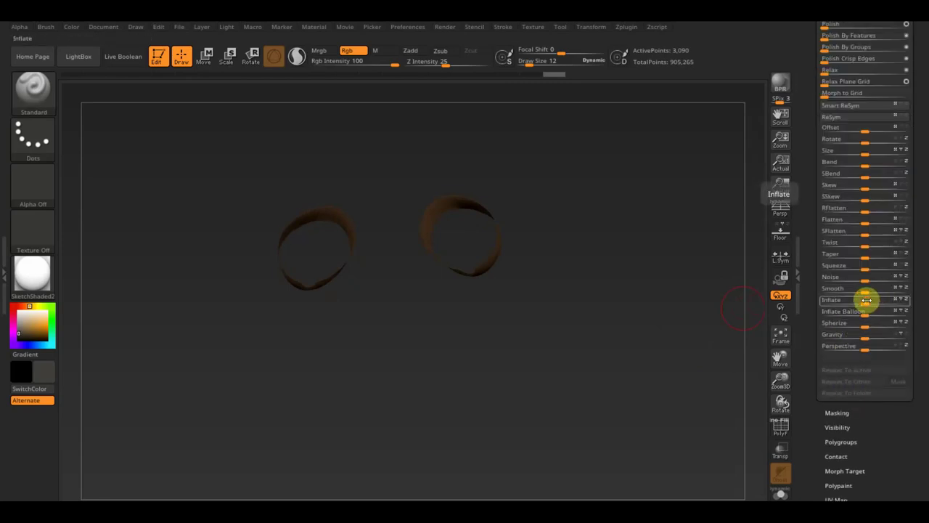
{"action": "left_click_drag", "start_coordinate": [866, 300], "coordinate": [869, 301]}
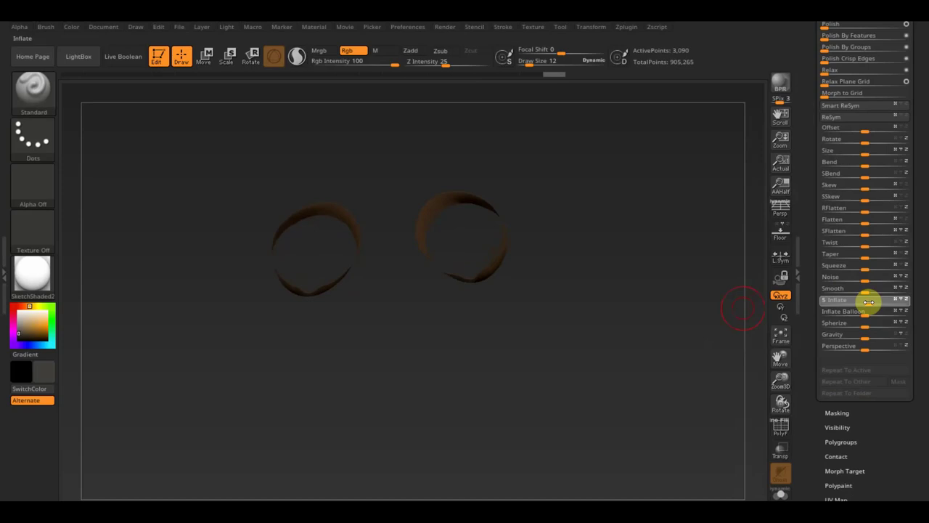
{"action": "key", "text": "ctrl"}
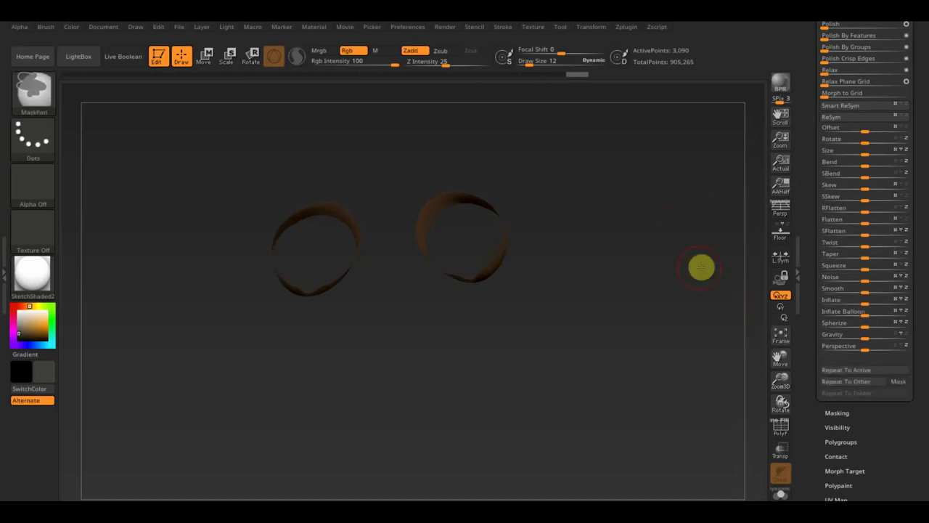
{"action": "left_click_drag", "start_coordinate": [919, 135], "coordinate": [914, 200]}
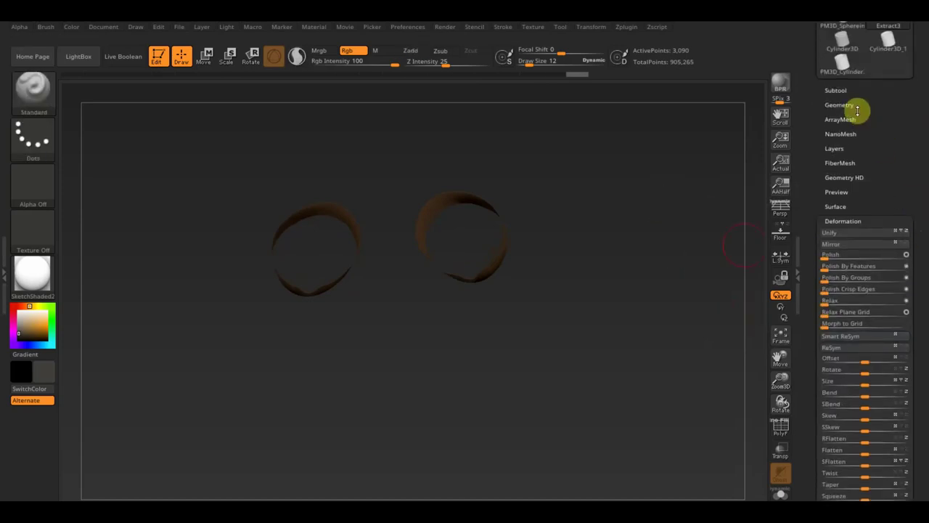
{"action": "left_click", "coordinate": [855, 106]}
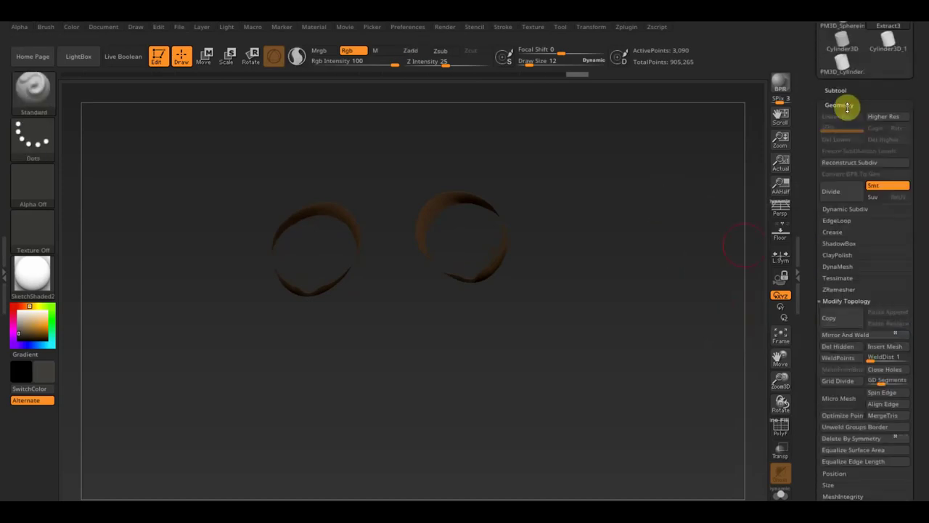
{"action": "left_click", "coordinate": [842, 267]}
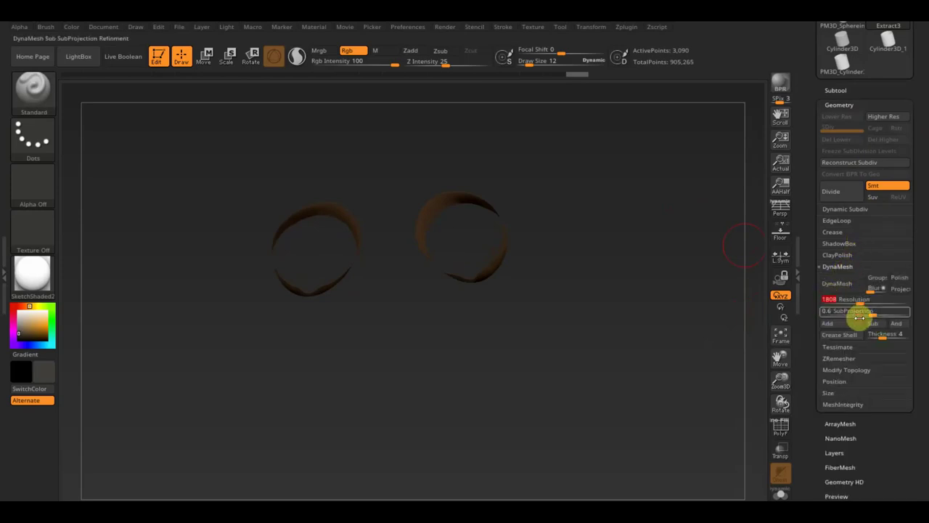
{"action": "left_click", "coordinate": [839, 285]}
{"action": "mouse_move", "coordinate": [681, 296]}
{"action": "left_mouse_down"}
{"action": "mouse_move", "coordinate": [680, 228]}
{"action": "mouse_move", "coordinate": [670, 337]}
{"action": "mouse_move", "coordinate": [668, 287]}
{"action": "mouse_move", "coordinate": [666, 304]}
{"action": "left_mouse_up"}
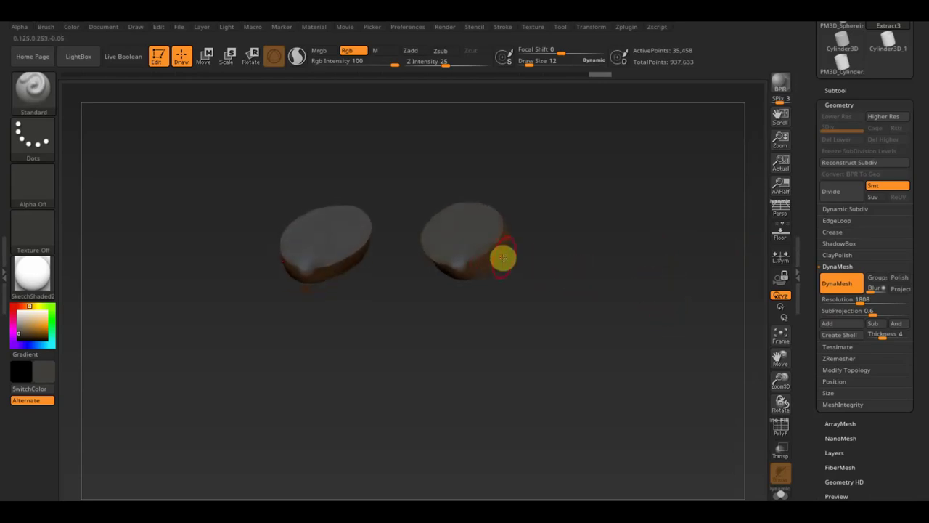
{"action": "key", "text": "c"}
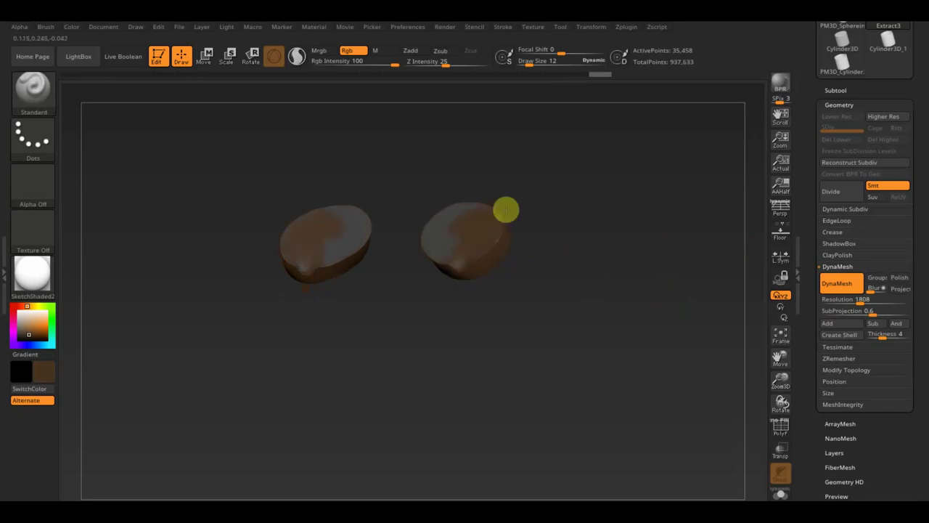
{"action": "left_click_drag", "start_coordinate": [485, 226], "coordinate": [521, 255]}
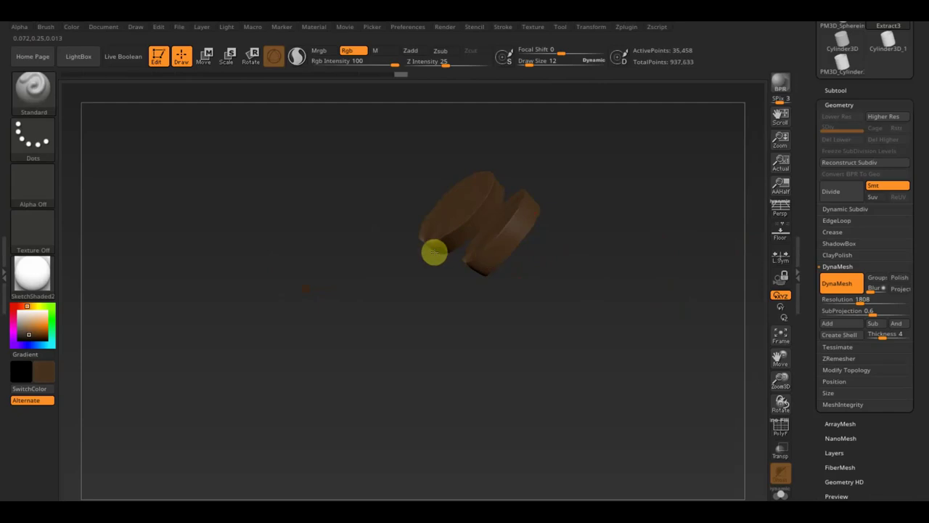
{"action": "left_click_drag", "start_coordinate": [599, 271], "coordinate": [551, 228]}
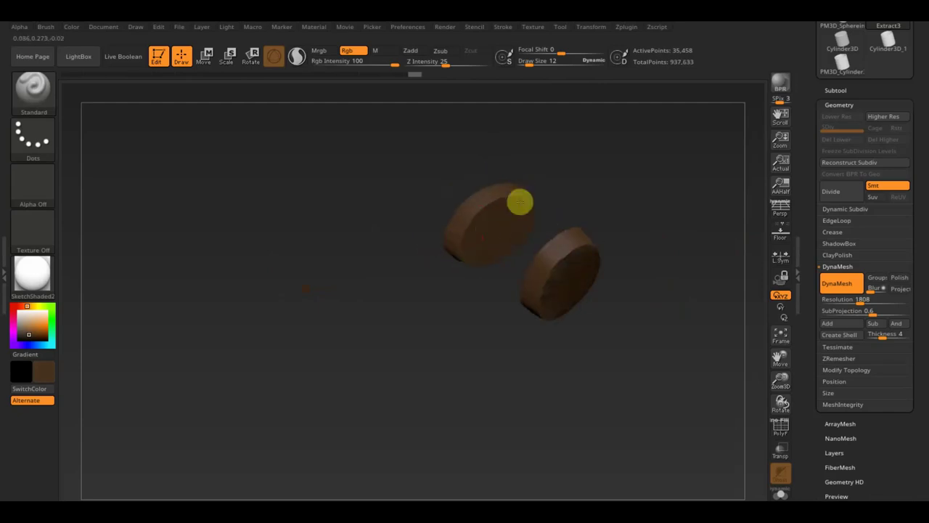
{"action": "mouse_move", "coordinate": [489, 261]}
{"action": "left_mouse_down"}
{"action": "mouse_move", "coordinate": [453, 240]}
{"action": "mouse_move", "coordinate": [616, 203]}
{"action": "mouse_move", "coordinate": [662, 285]}
{"action": "left_mouse_up"}
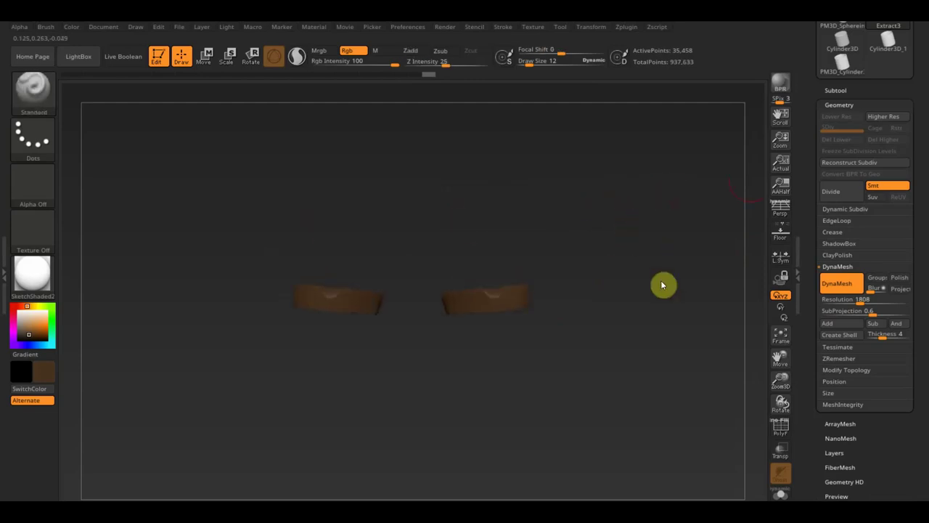
Step: Turn off Solo, expand the subtool list, set brush size 45, and frame the paladin front-on
{"action": "left_click", "coordinate": [835, 90]}
{"action": "left_click", "coordinate": [903, 113], "text": "shift"}
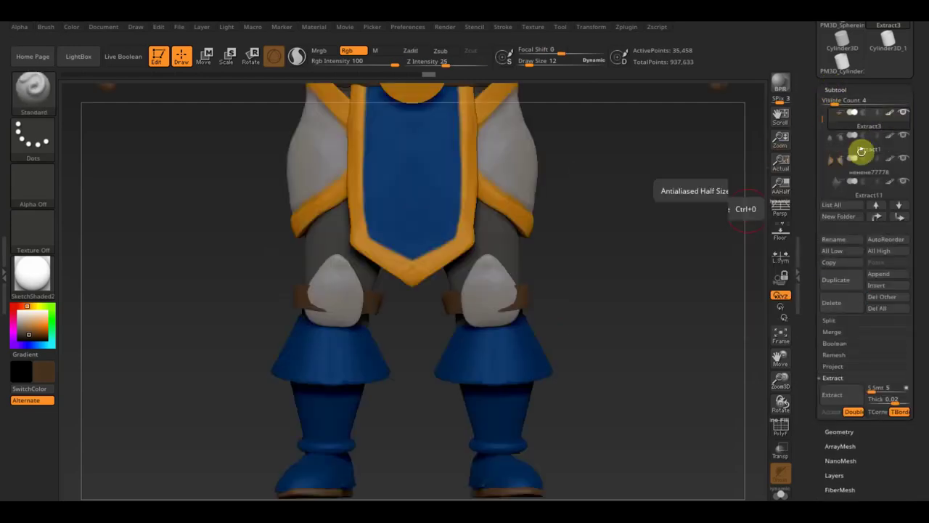
{"action": "mouse_move", "coordinate": [602, 297]}
{"action": "left_mouse_down"}
{"action": "mouse_move", "coordinate": [573, 302]}
{"action": "mouse_move", "coordinate": [569, 365]}
{"action": "mouse_move", "coordinate": [579, 365]}
{"action": "left_mouse_up"}
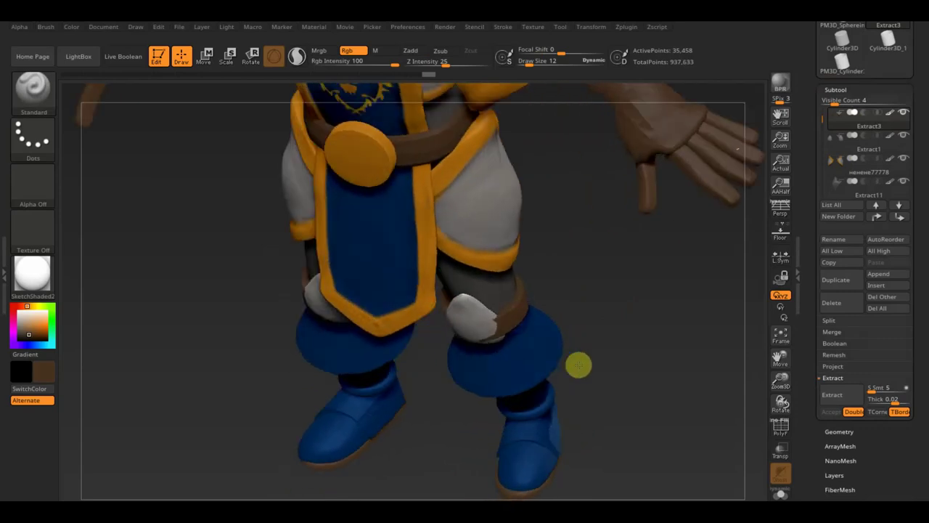
{"action": "left_click", "coordinate": [534, 62]}
{"action": "key", "text": "shift"}
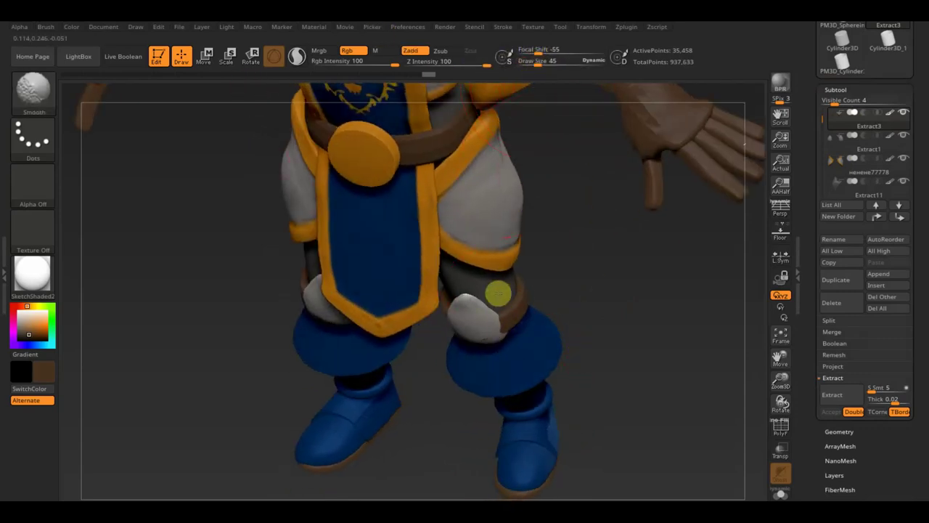
{"action": "left_click_drag", "start_coordinate": [502, 301], "coordinate": [569, 271]}
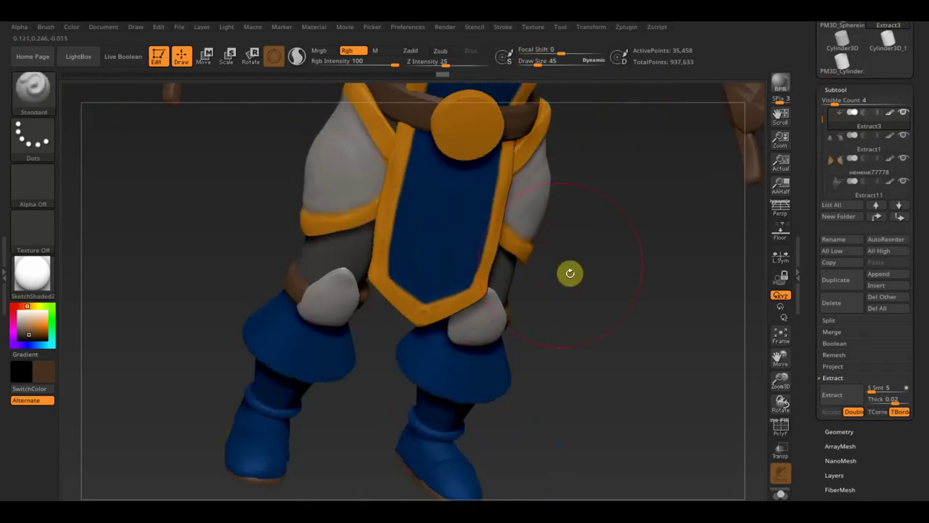
{"action": "mouse_move", "coordinate": [595, 276]}
{"action": "left_mouse_down", "text": "shift"}
{"action": "mouse_move", "coordinate": [591, 300]}
{"action": "mouse_move", "coordinate": [624, 377]}
{"action": "left_mouse_up", "text": "shift"}
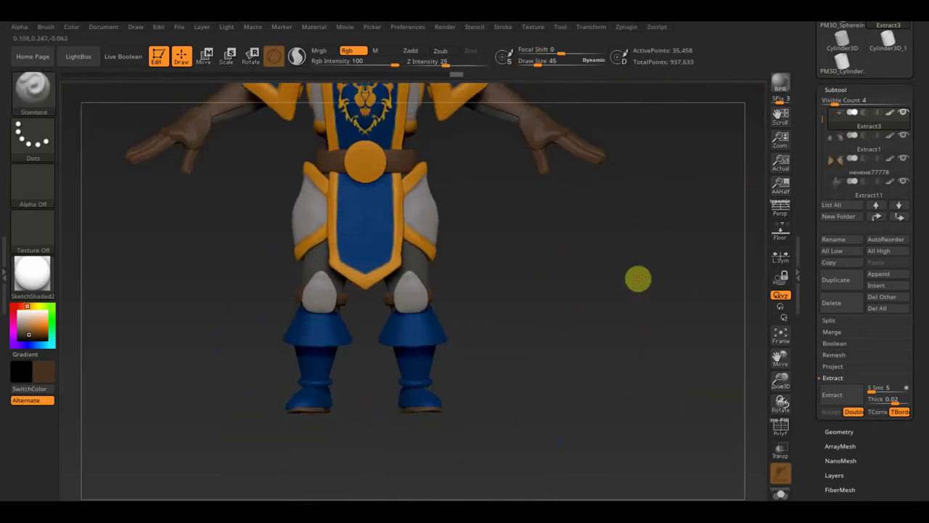
{"action": "left_click_drag", "start_coordinate": [613, 363], "coordinate": [644, 355], "text": "alt"}
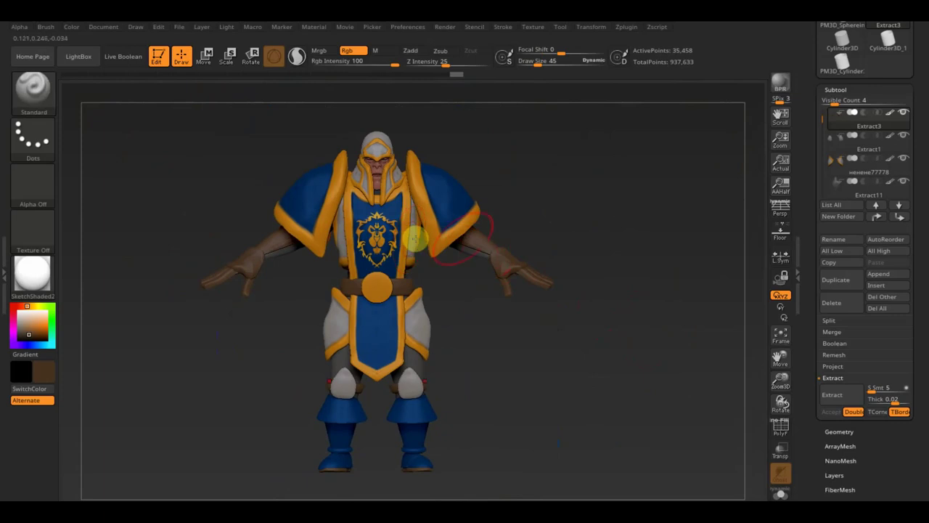
{"action": "left_click", "coordinate": [392, 238], "text": "alt"}
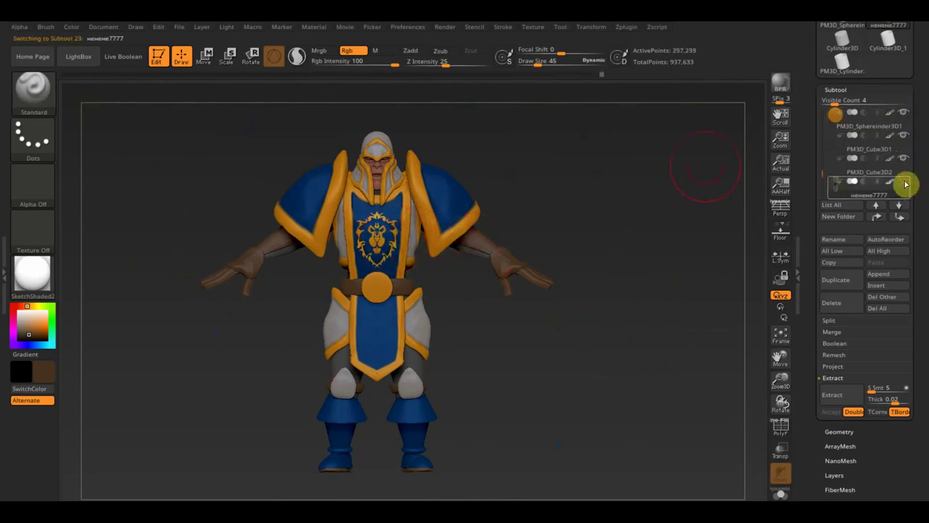
Step: Hide the belt buckle sphere, lion tabard, shoulder pads, vest and gold helmet
{"action": "left_click", "coordinate": [903, 112]}
{"action": "mouse_move", "coordinate": [869, 149]}
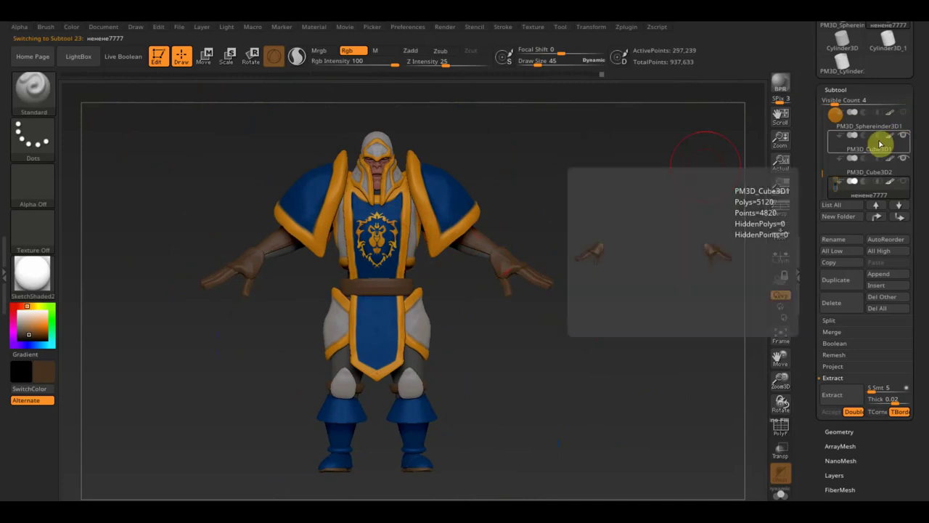
{"action": "left_click", "coordinate": [448, 209], "text": "alt"}
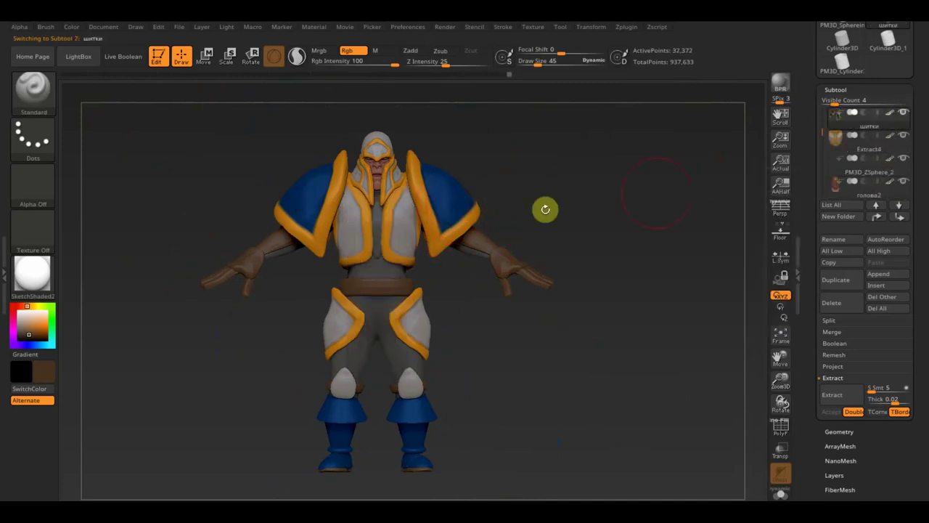
{"action": "left_click", "coordinate": [904, 112]}
{"action": "left_click", "coordinate": [396, 236], "text": "alt"}
{"action": "mouse_move", "coordinate": [869, 116]}
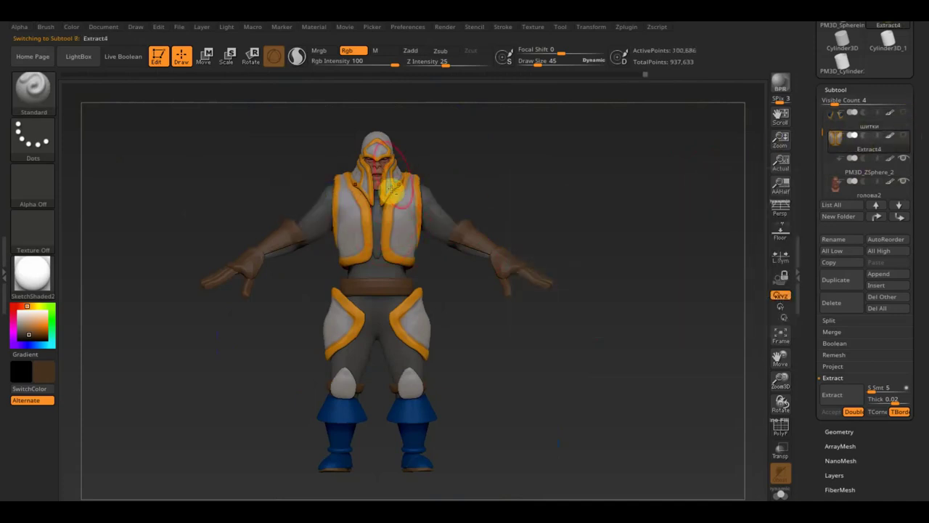
{"action": "left_click", "coordinate": [392, 176], "text": "alt"}
{"action": "left_click", "coordinate": [904, 183]}
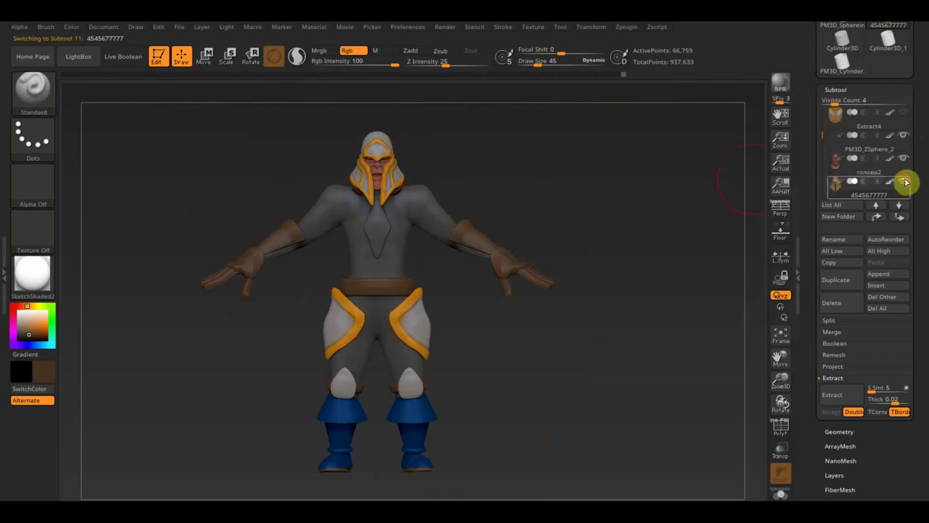
Step: Hide the thigh pads, PM3D_Cylinder3D2_1, forearm cuffs and glove subtools
{"action": "left_click", "coordinate": [375, 236], "text": "alt"}
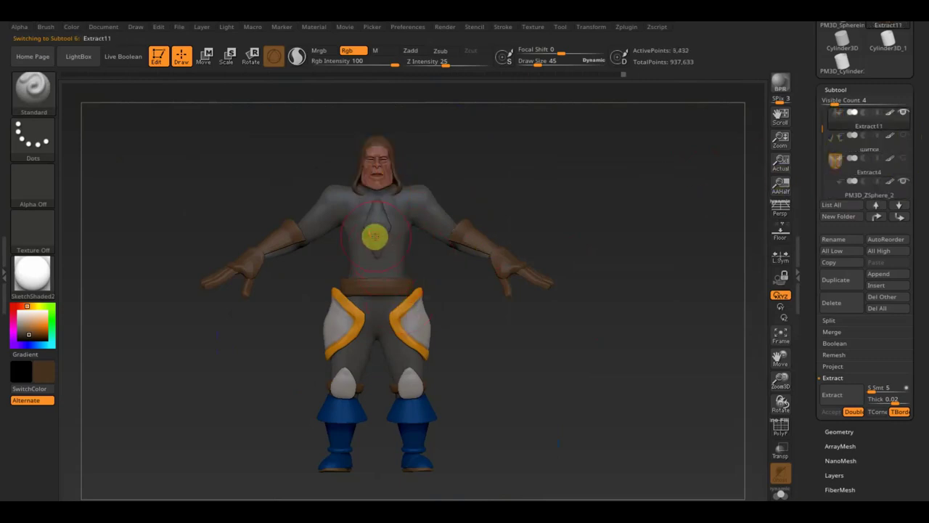
{"action": "mouse_move", "coordinate": [904, 113]}
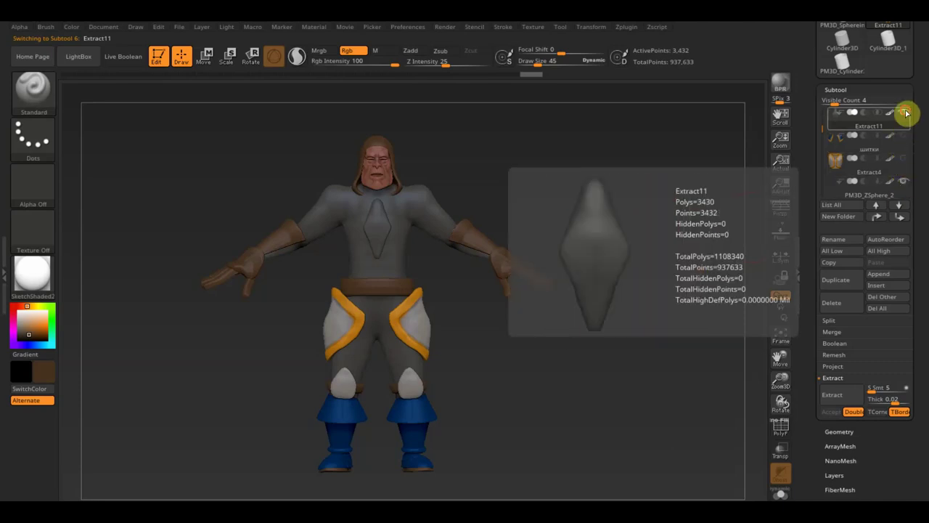
{"action": "left_click", "coordinate": [423, 328], "text": "alt"}
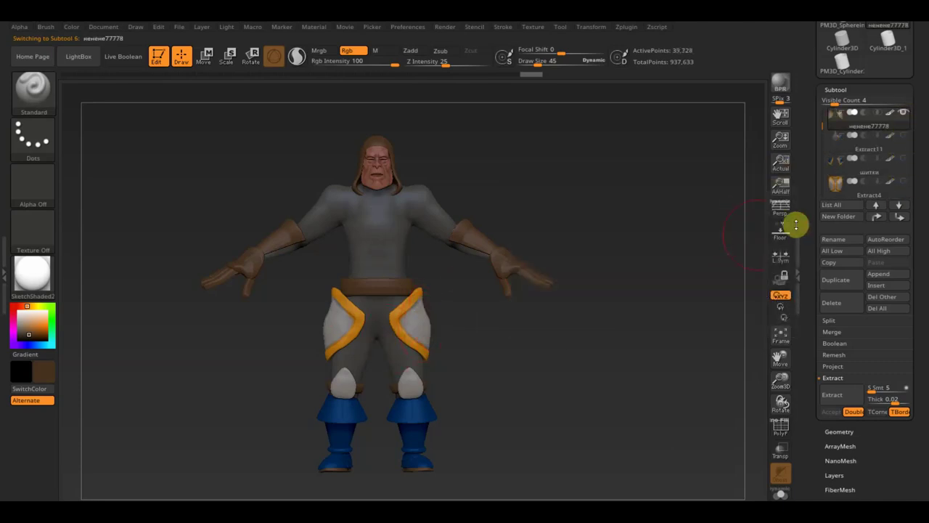
{"action": "left_click", "coordinate": [399, 370], "text": "alt"}
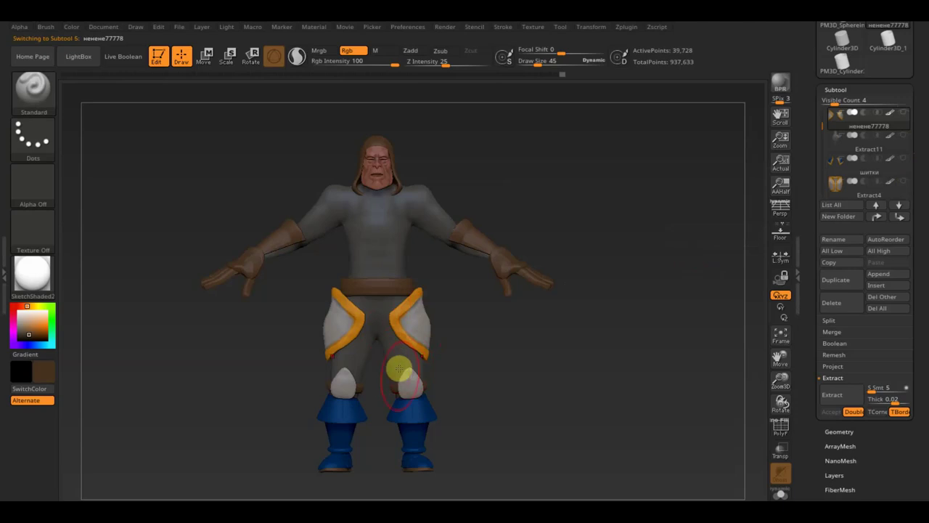
{"action": "scroll", "coordinate": [867, 172], "scroll_direction": "up", "scroll_amount": 1}
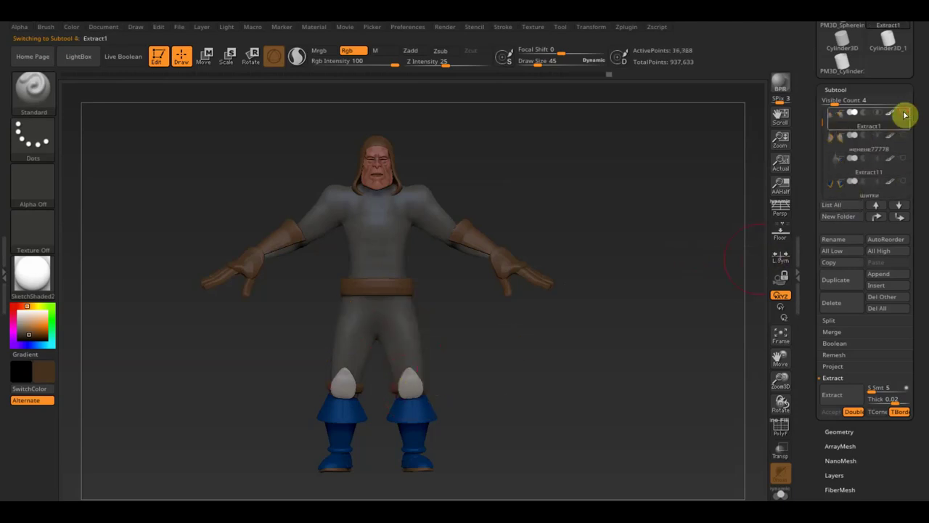
{"action": "left_click", "coordinate": [905, 114]}
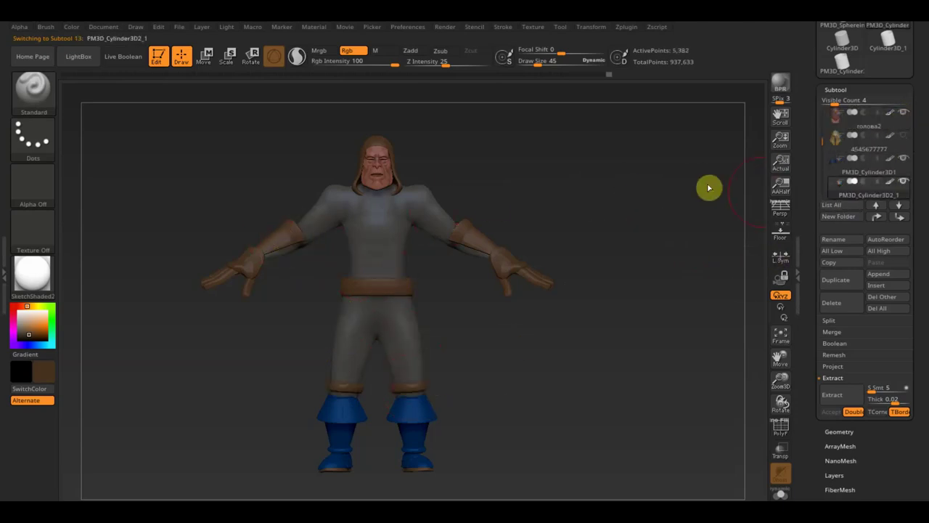
{"action": "left_click", "coordinate": [405, 289], "text": "alt"}
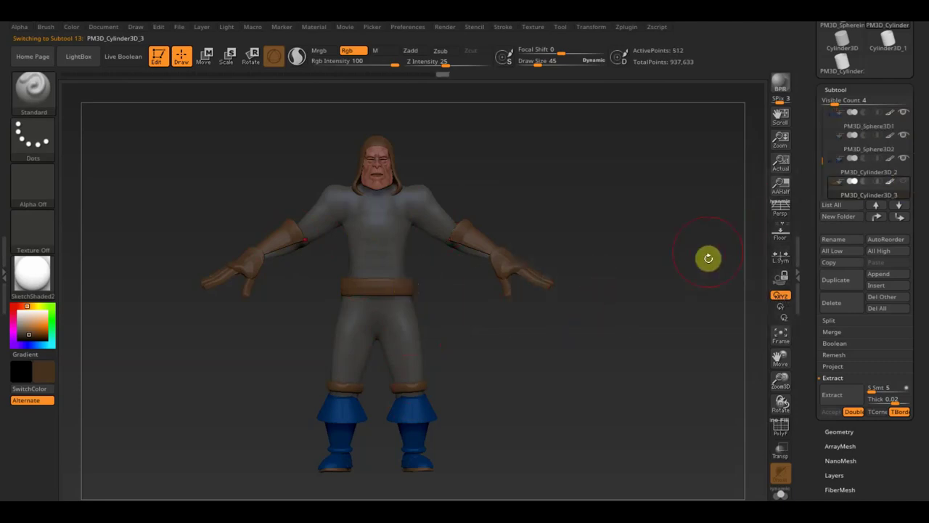
{"action": "left_click", "coordinate": [269, 246], "text": "alt"}
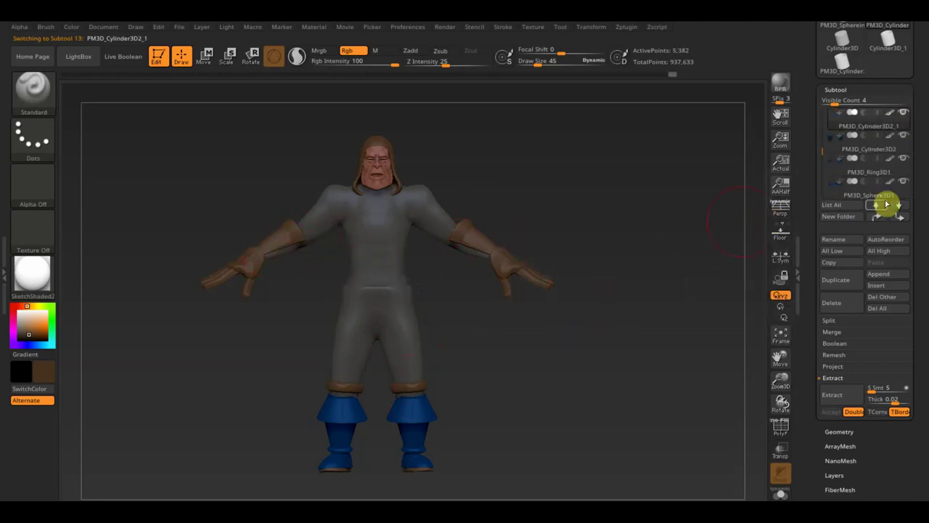
{"action": "left_click", "coordinate": [905, 114]}
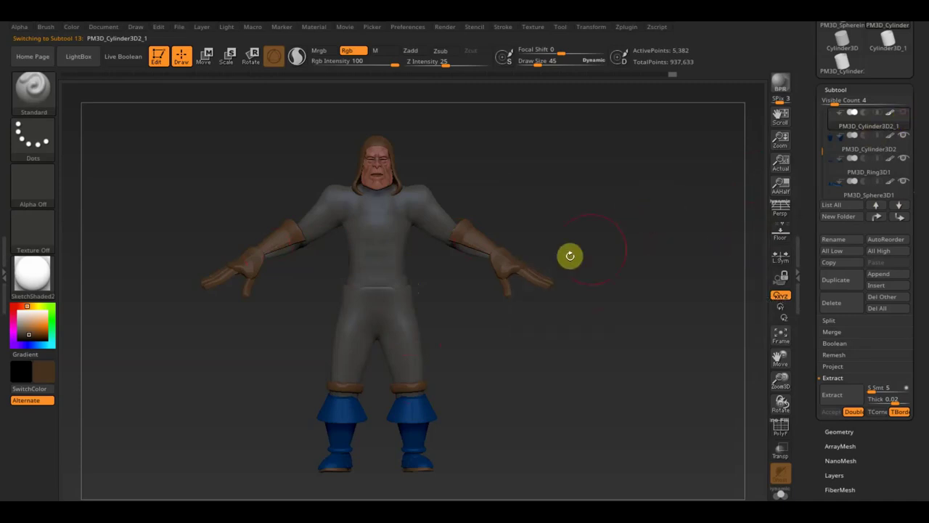
{"action": "left_click", "coordinate": [404, 390], "text": "alt"}
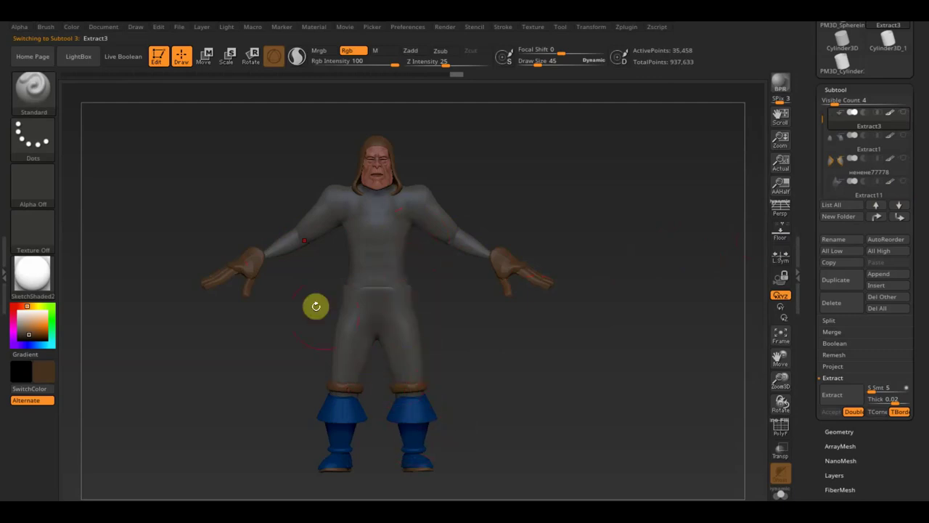
{"action": "left_click", "coordinate": [247, 262], "text": "alt"}
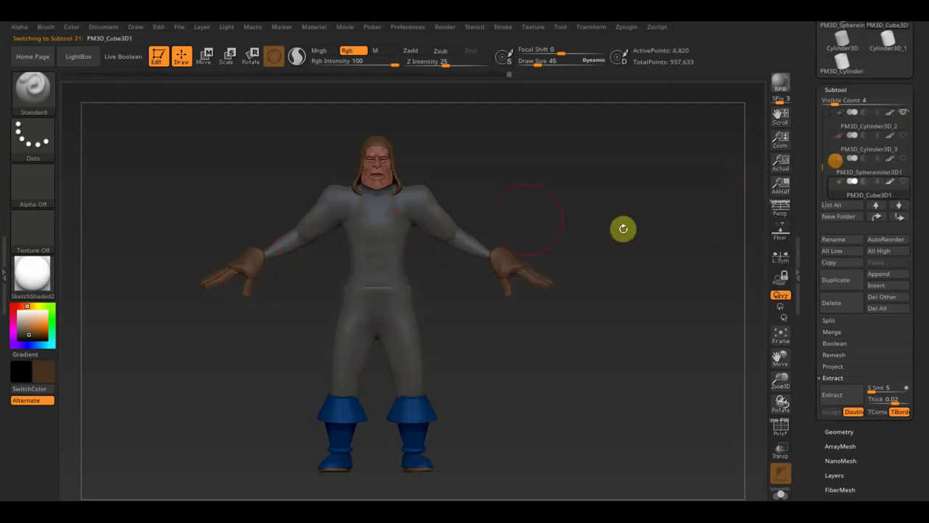
Step: Select the PM3D_ZSphere_1 body and orbit to inspect it from oblique and side angles
{"action": "left_click", "coordinate": [445, 225], "text": "alt"}
{"action": "mouse_move", "coordinate": [581, 218]}
{"action": "left_mouse_down"}
{"action": "mouse_move", "coordinate": [600, 329]}
{"action": "mouse_move", "coordinate": [623, 234]}
{"action": "left_mouse_up"}
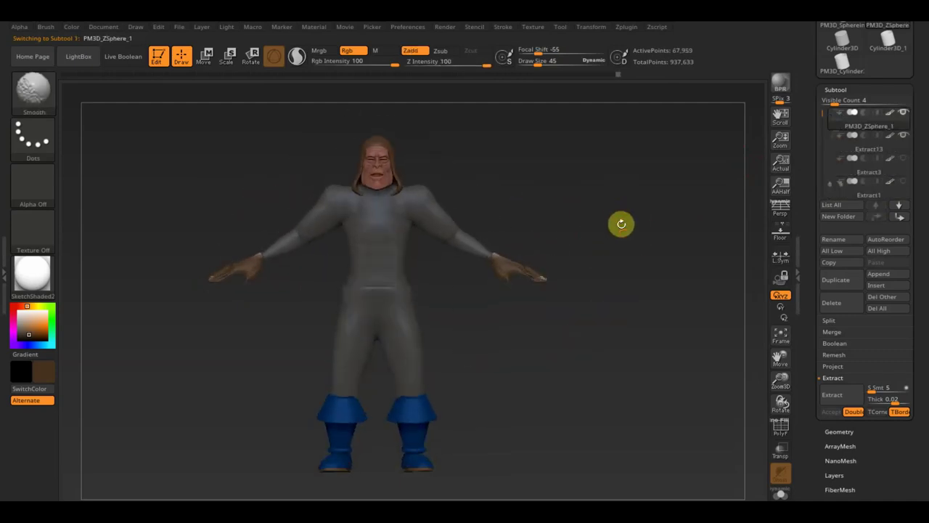
{"action": "mouse_move", "coordinate": [645, 286]}
{"action": "left_mouse_down"}
{"action": "mouse_move", "coordinate": [598, 376]}
{"action": "mouse_move", "coordinate": [637, 353]}
{"action": "left_mouse_up"}
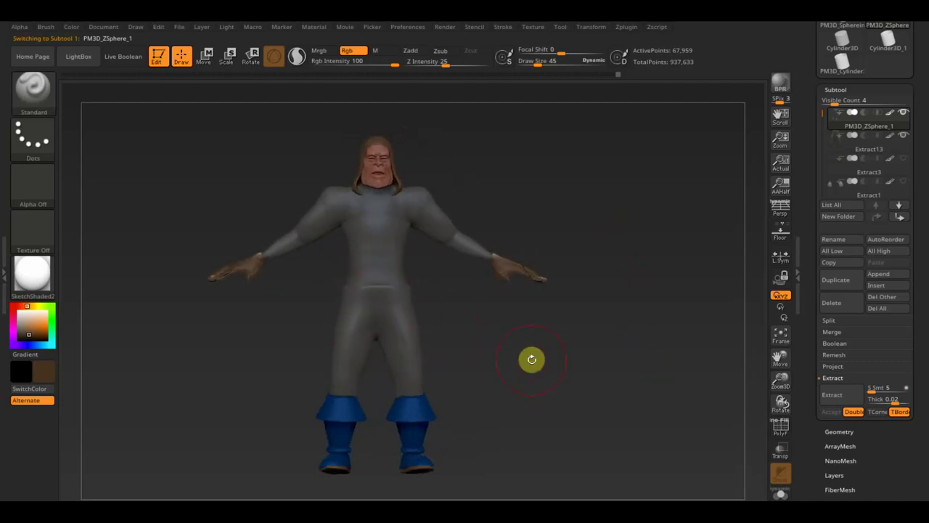
{"action": "left_click_drag", "start_coordinate": [600, 347], "coordinate": [587, 364], "text": "shift"}
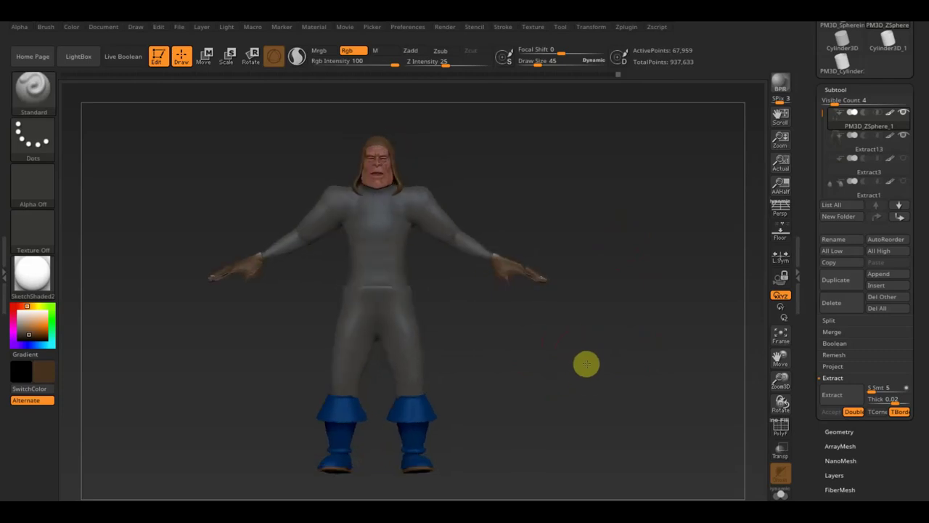
{"action": "mouse_move", "coordinate": [608, 363]}
{"action": "left_mouse_down", "text": "shift"}
{"action": "mouse_move", "coordinate": [694, 356]}
{"action": "mouse_move", "coordinate": [730, 371]}
{"action": "left_mouse_up", "text": "shift"}
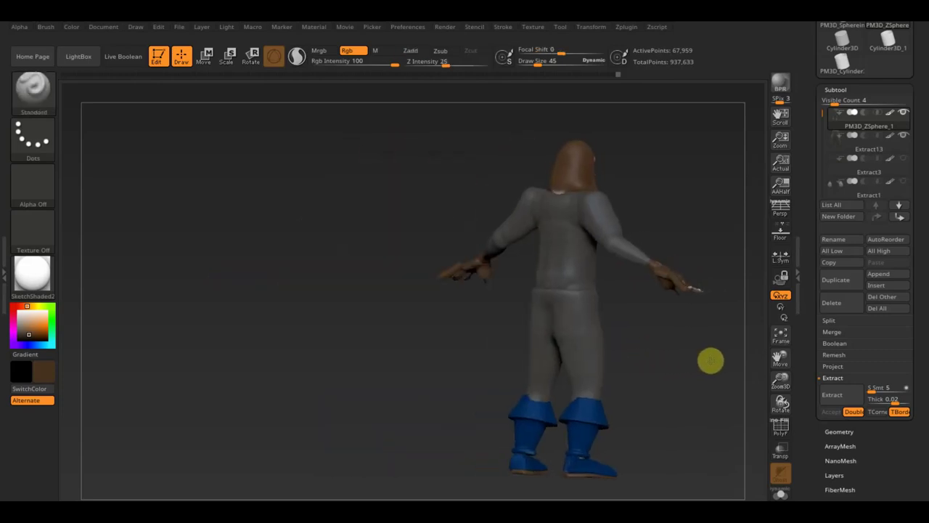
{"action": "mouse_move", "coordinate": [664, 368]}
{"action": "left_mouse_down", "text": "alt"}
{"action": "mouse_move", "coordinate": [448, 327]}
{"action": "mouse_move", "coordinate": [273, 378]}
{"action": "mouse_move", "coordinate": [617, 435]}
{"action": "left_mouse_up", "text": "alt"}
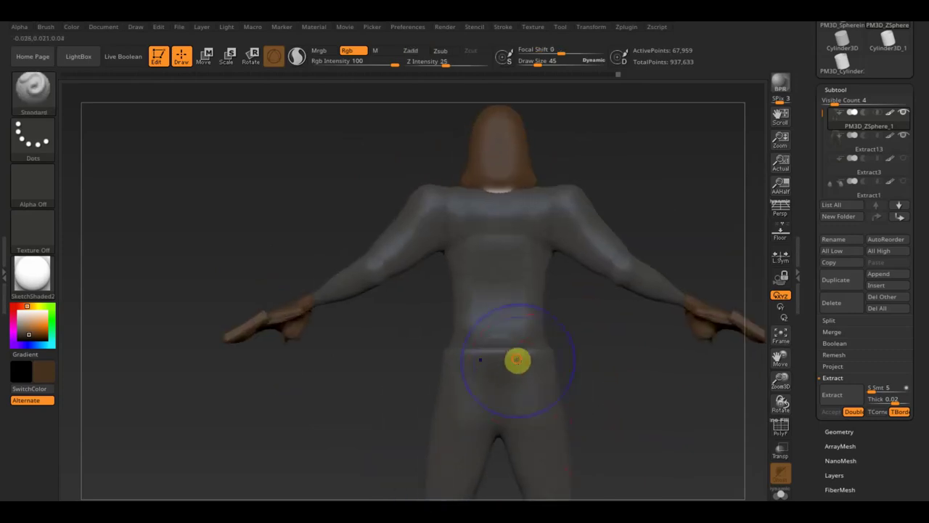
Step: Activate the PM3D_ZSphere_1 body with the Standard brush, orbit to front, and open the brush library
{"action": "left_click", "coordinate": [523, 375], "text": "alt"}
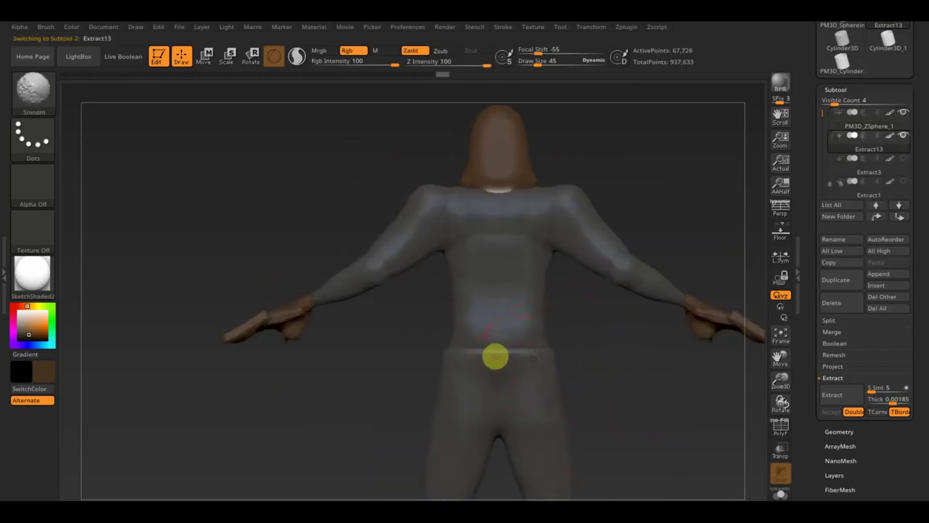
{"action": "left_click", "coordinate": [485, 284], "text": "alt"}
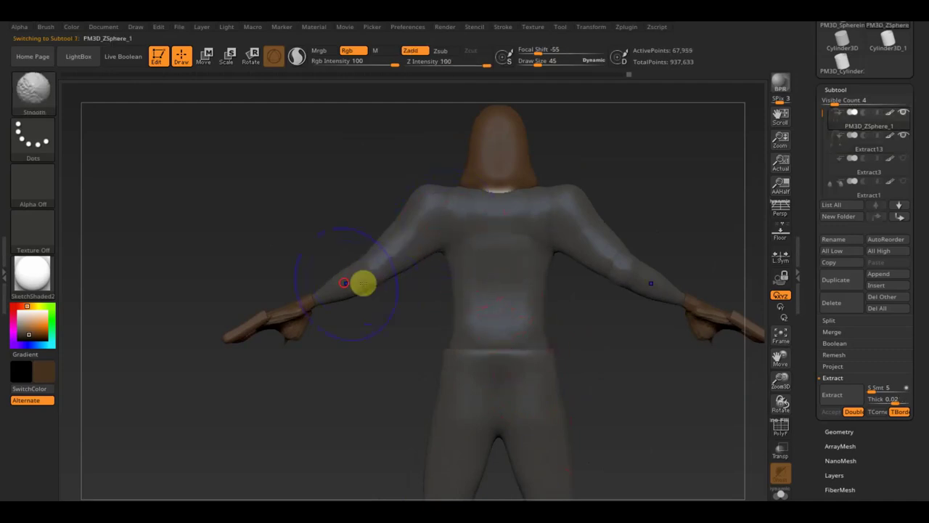
{"action": "key", "text": "shift"}
{"action": "mouse_move", "coordinate": [322, 259]}
{"action": "left_mouse_down"}
{"action": "mouse_move", "coordinate": [324, 230]}
{"action": "mouse_move", "coordinate": [340, 299]}
{"action": "mouse_move", "coordinate": [448, 251]}
{"action": "mouse_move", "coordinate": [466, 256]}
{"action": "left_mouse_up"}
{"action": "mouse_move", "coordinate": [550, 234]}
{"action": "left_mouse_down"}
{"action": "mouse_move", "coordinate": [740, 242]}
{"action": "mouse_move", "coordinate": [607, 272]}
{"action": "mouse_move", "coordinate": [639, 272]}
{"action": "left_mouse_up"}
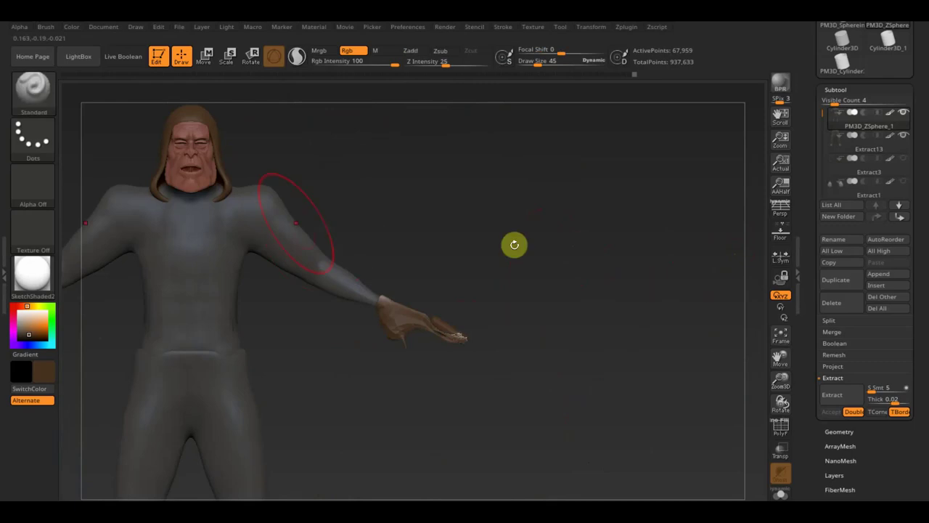
{"action": "mouse_move", "coordinate": [421, 219]}
{"action": "left_mouse_down"}
{"action": "mouse_move", "coordinate": [562, 218]}
{"action": "mouse_move", "coordinate": [525, 210]}
{"action": "left_mouse_up"}
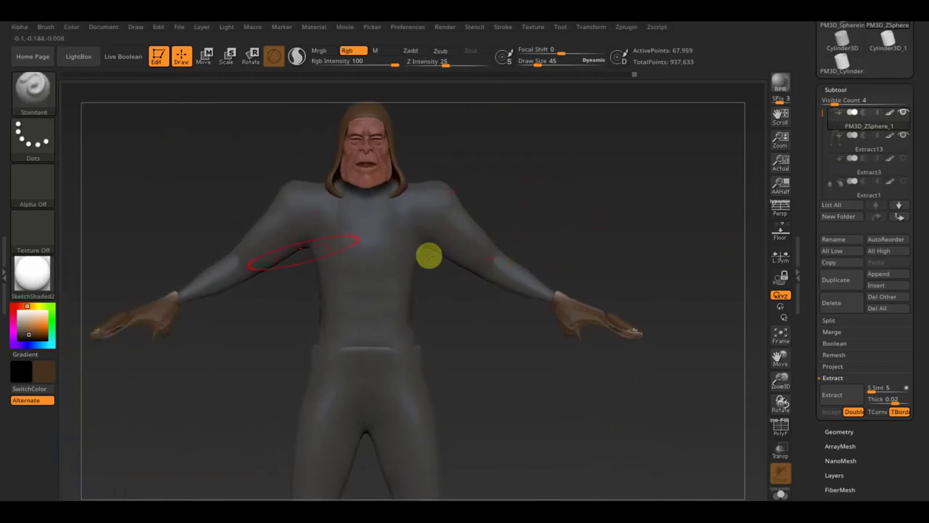
{"action": "left_click", "coordinate": [40, 92]}
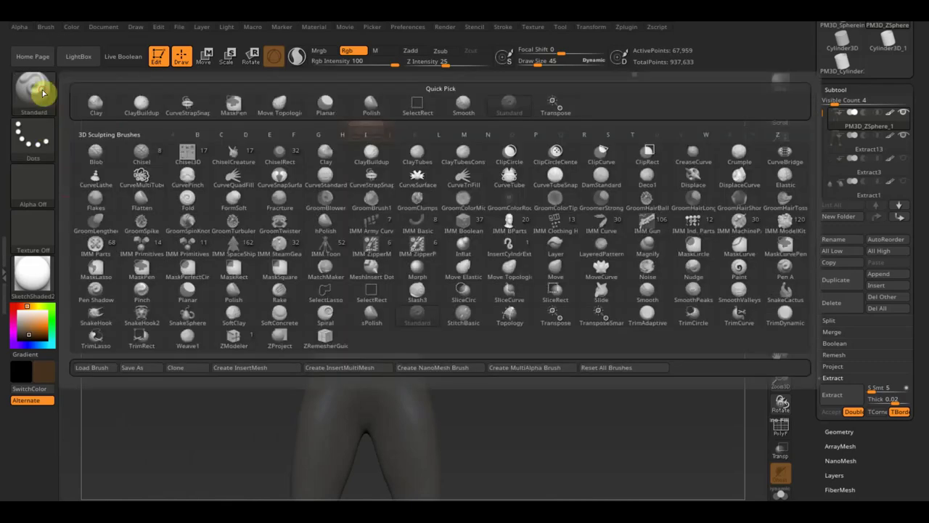
Step: Pick Move Topologic, select Extract13, sample the hand's brown colour, and reopen the brush library
{"action": "left_click", "coordinate": [505, 272]}
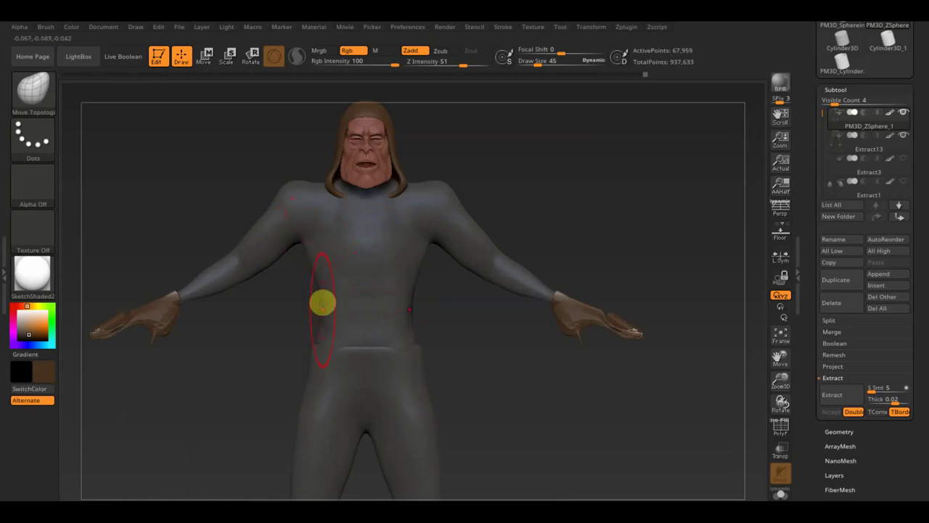
{"action": "left_click", "coordinate": [317, 353], "text": "alt"}
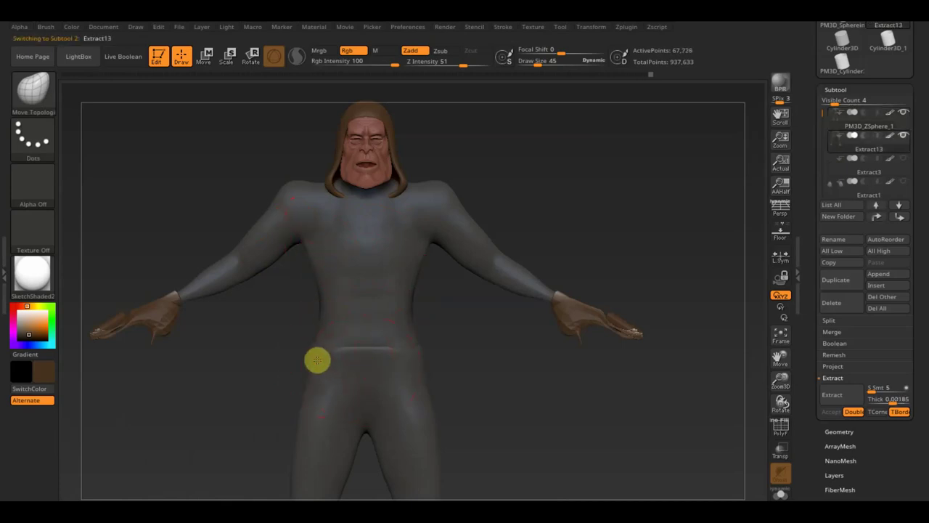
{"action": "right_click_drag", "start_coordinate": [453, 381], "coordinate": [450, 344], "text": "ctrl"}
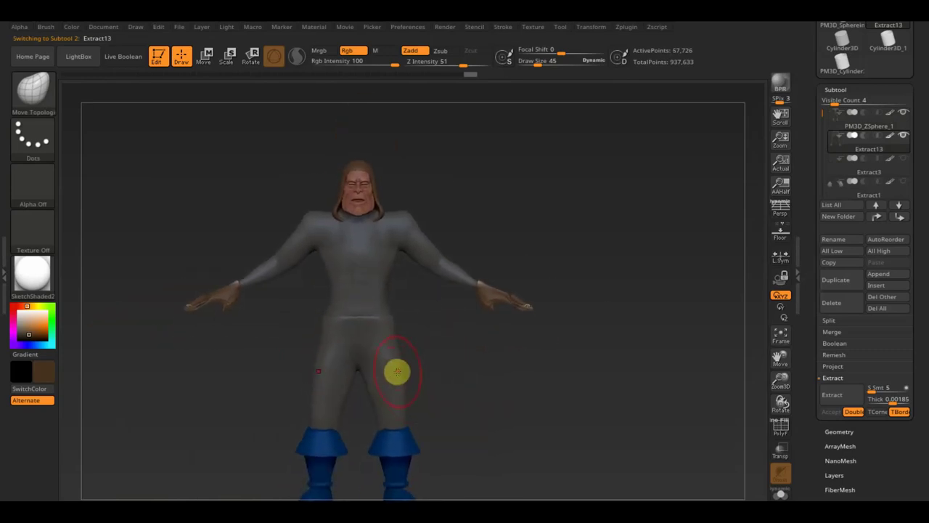
{"action": "left_click_drag", "start_coordinate": [53, 374], "coordinate": [209, 313]}
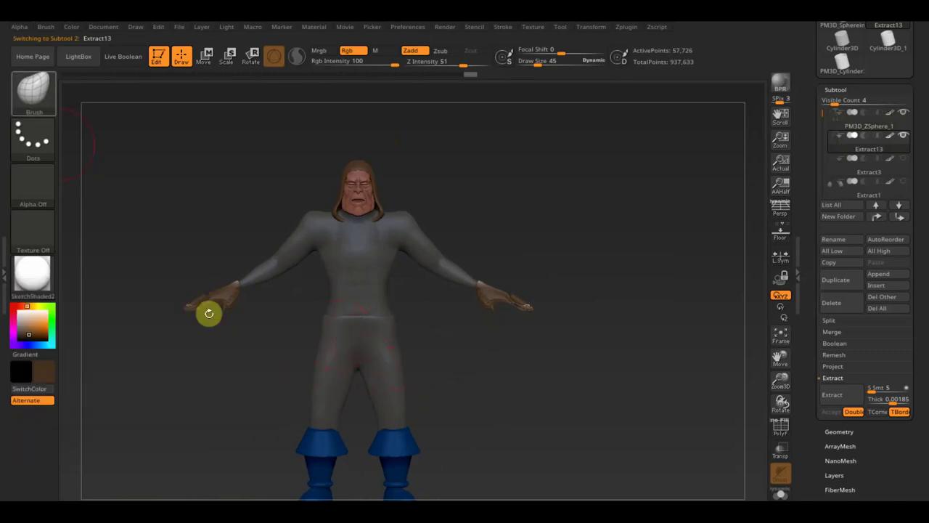
{"action": "left_click", "coordinate": [33, 93]}
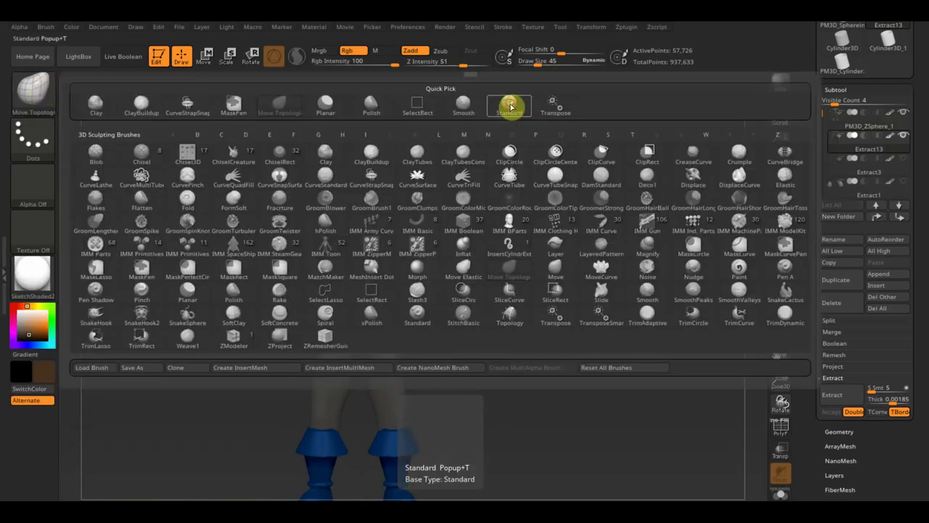
Step: Polypaint the grey pants dark charcoal with the Standard brush, then show the armoured outfit again
{"action": "left_click", "coordinate": [510, 106]}
{"action": "left_click_drag", "start_coordinate": [51, 380], "coordinate": [37, 409]}
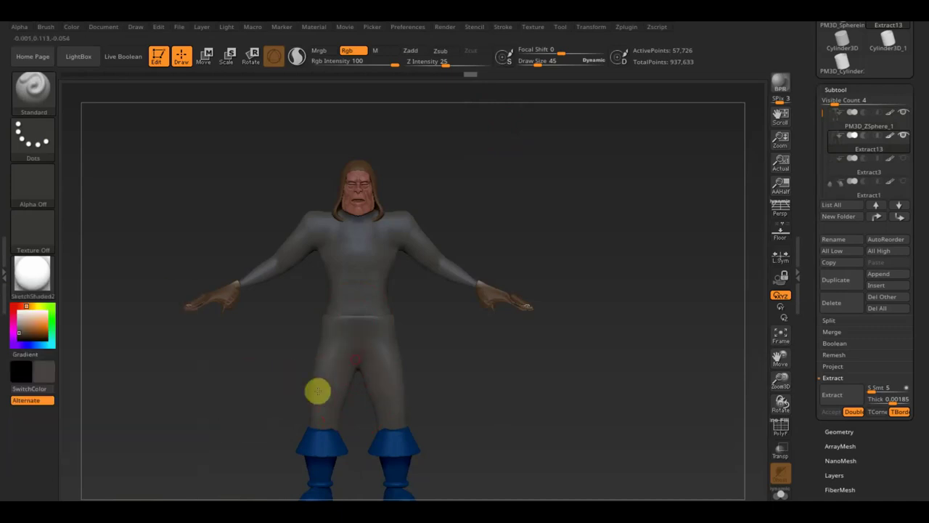
{"action": "mouse_move", "coordinate": [46, 377]}
{"action": "left_mouse_down"}
{"action": "mouse_move", "coordinate": [52, 404]}
{"action": "mouse_move", "coordinate": [215, 395]}
{"action": "left_mouse_up"}
{"action": "mouse_move", "coordinate": [371, 358]}
{"action": "left_mouse_down"}
{"action": "mouse_move", "coordinate": [357, 334]}
{"action": "mouse_move", "coordinate": [400, 341]}
{"action": "left_mouse_up"}
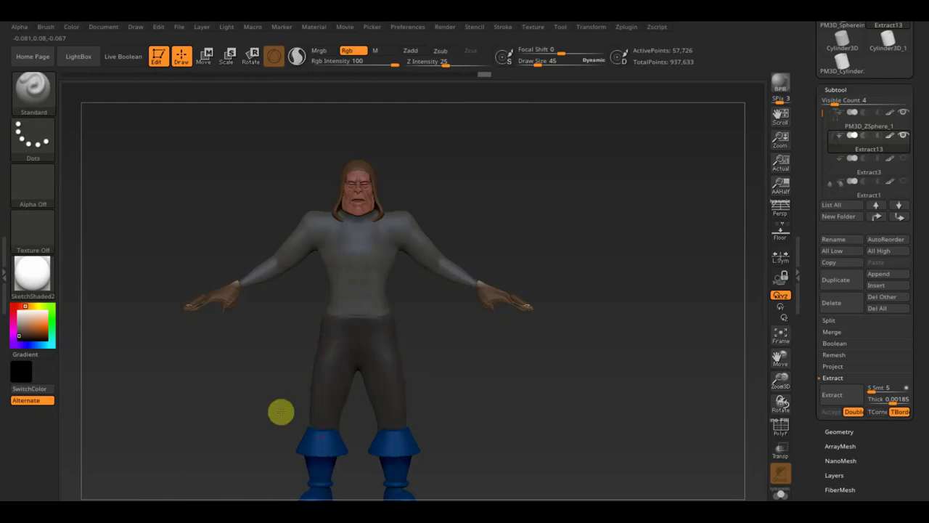
{"action": "mouse_move", "coordinate": [421, 388]}
{"action": "left_mouse_down"}
{"action": "mouse_move", "coordinate": [530, 400]}
{"action": "mouse_move", "coordinate": [338, 356]}
{"action": "left_mouse_up"}
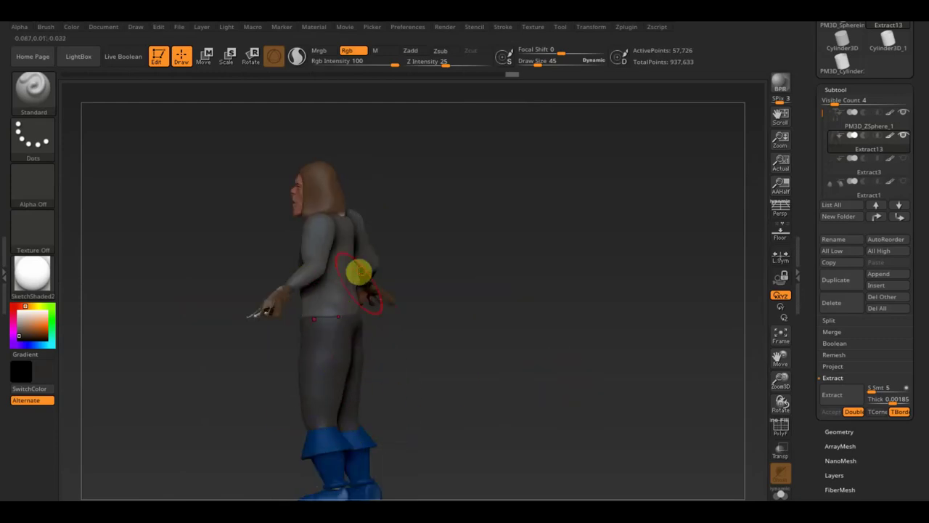
{"action": "mouse_move", "coordinate": [356, 269]}
{"action": "left_mouse_down"}
{"action": "mouse_move", "coordinate": [489, 300]}
{"action": "mouse_move", "coordinate": [466, 315]}
{"action": "left_mouse_up"}
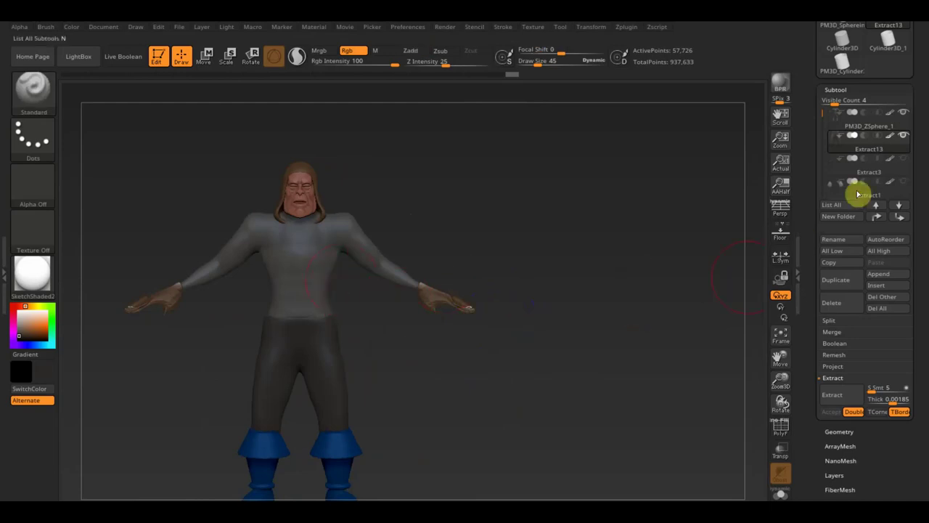
{"action": "left_click", "coordinate": [901, 206]}
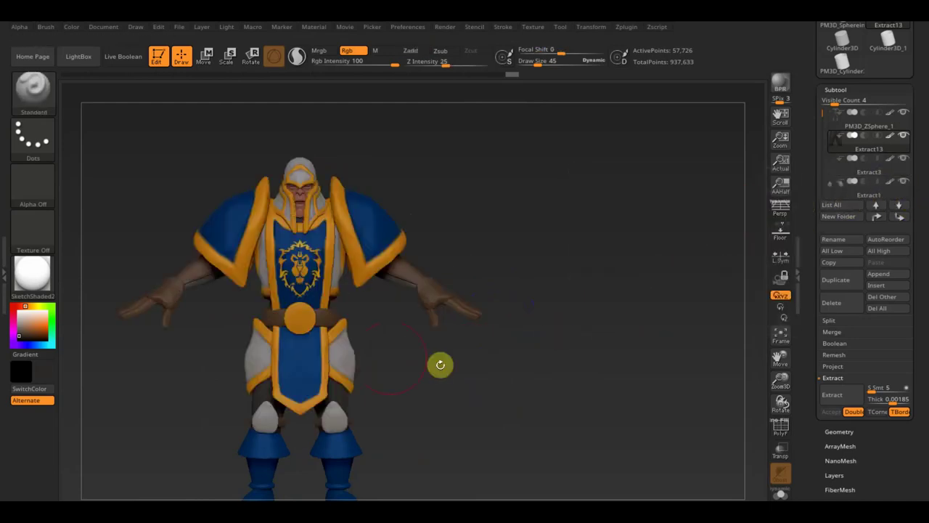
Step: Solo the PM3D_ZSphere_1 body, inspect it from several angles, then show all armor subtools again
{"action": "mouse_move", "coordinate": [470, 331]}
{"action": "left_mouse_down"}
{"action": "mouse_move", "coordinate": [510, 336]}
{"action": "mouse_move", "coordinate": [424, 324]}
{"action": "left_mouse_up"}
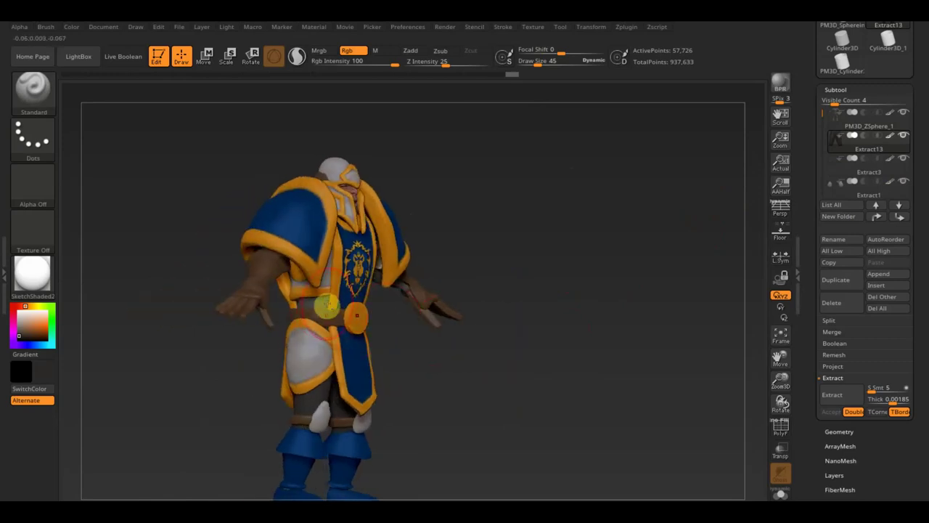
{"action": "left_click", "coordinate": [322, 302], "text": "alt"}
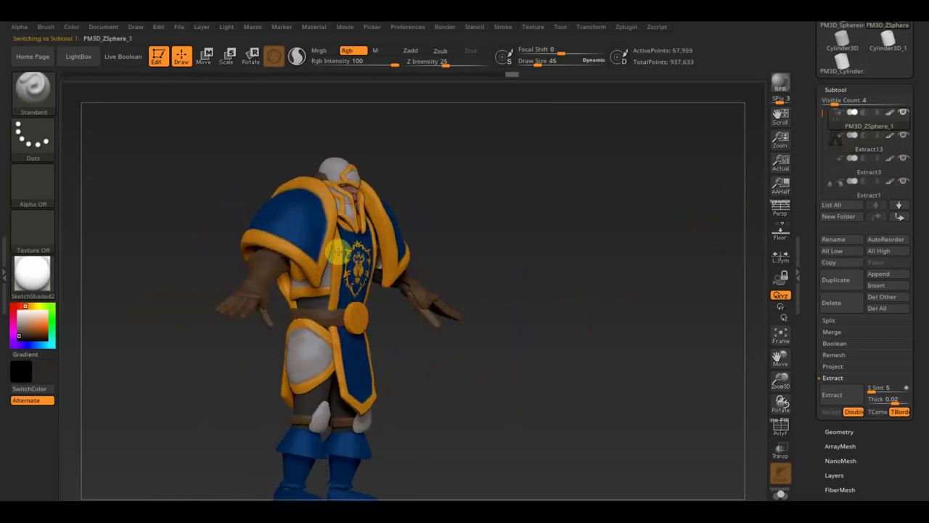
{"action": "key", "text": "shift"}
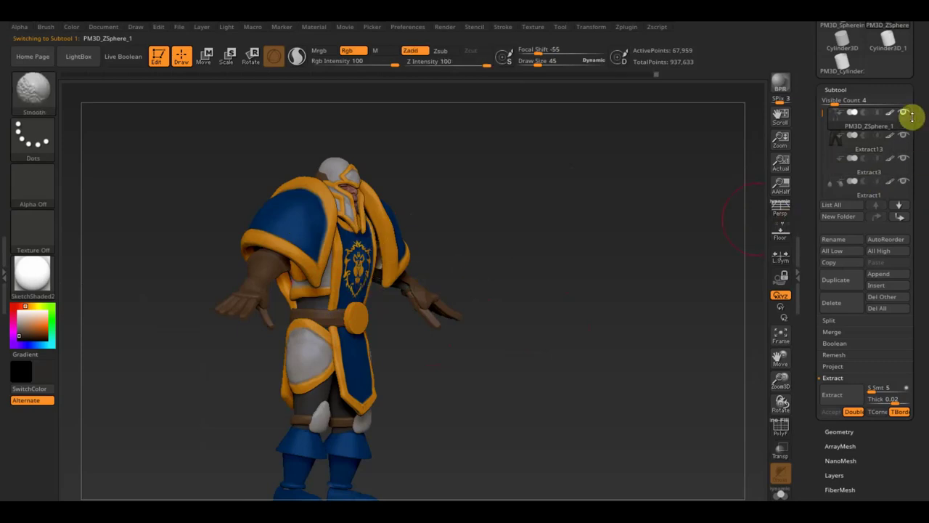
{"action": "left_click", "coordinate": [907, 118], "text": "shift"}
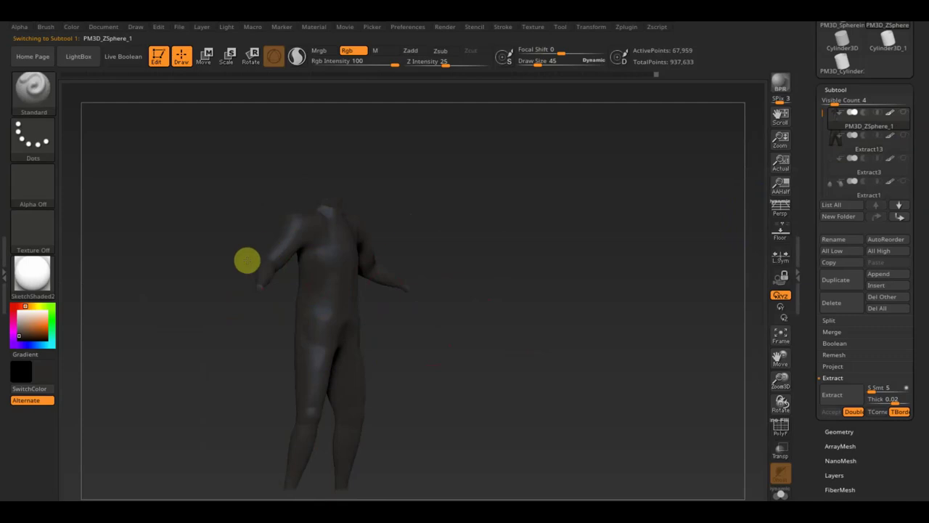
{"action": "mouse_move", "coordinate": [362, 191]}
{"action": "left_mouse_down"}
{"action": "mouse_move", "coordinate": [396, 273]}
{"action": "mouse_move", "coordinate": [429, 266]}
{"action": "left_mouse_up"}
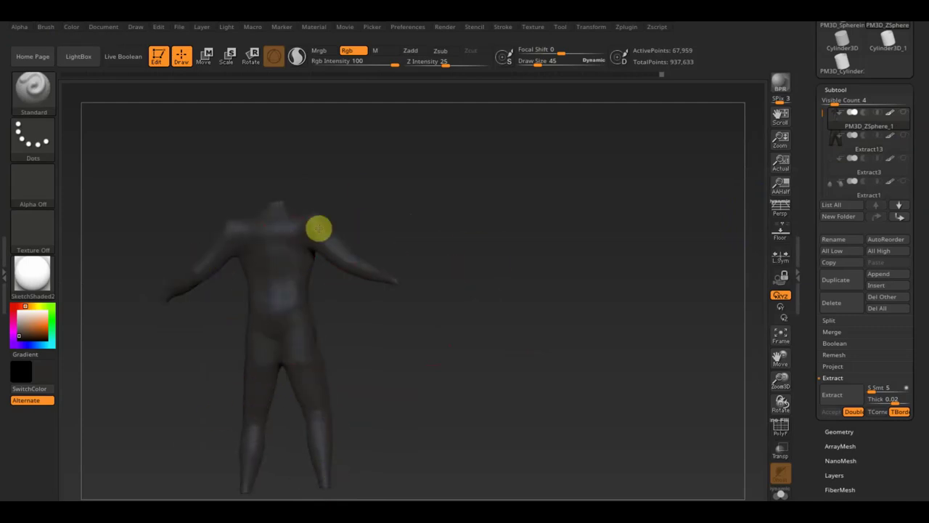
{"action": "mouse_move", "coordinate": [319, 229]}
{"action": "left_mouse_down"}
{"action": "mouse_move", "coordinate": [483, 259]}
{"action": "mouse_move", "coordinate": [366, 276]}
{"action": "left_mouse_up"}
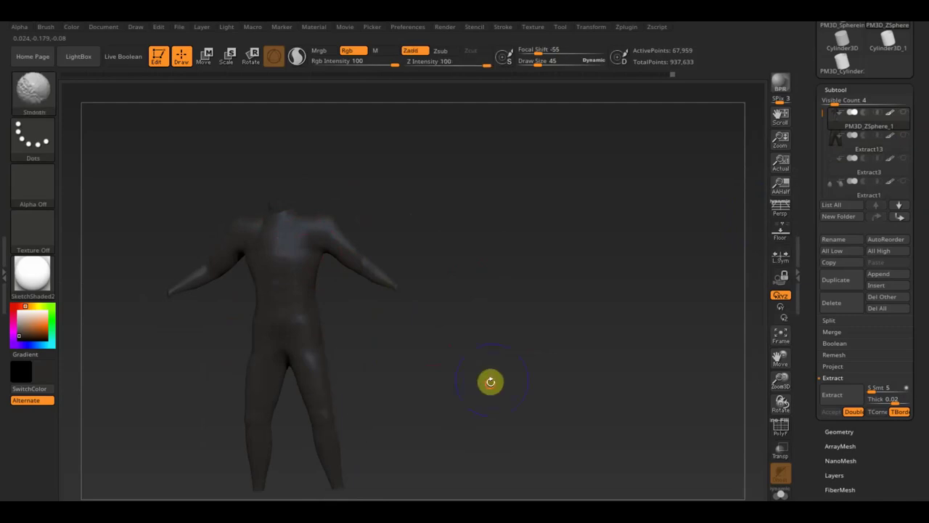
{"action": "left_click", "coordinate": [903, 112], "text": "shift"}
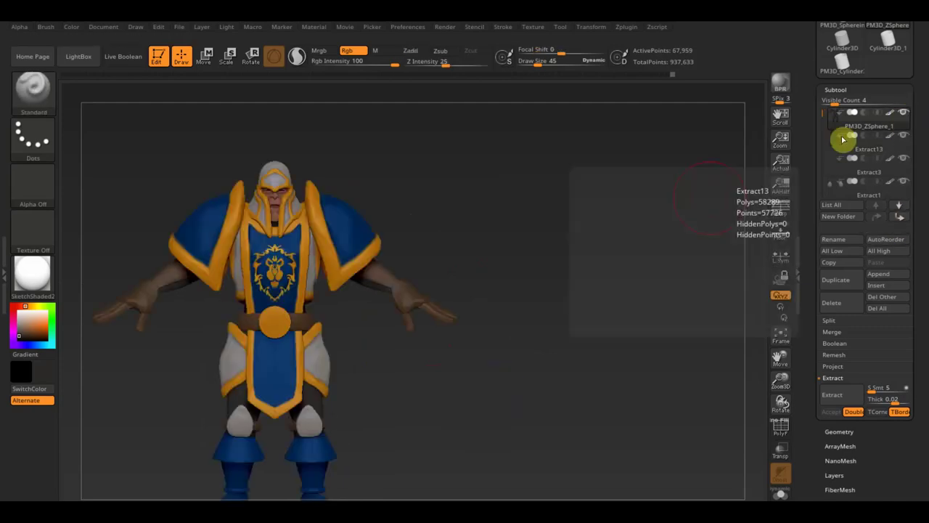
Step: Orbit around the armored paladin from front and side, then select the Extract2 hood subtool
{"action": "mouse_move", "coordinate": [584, 270]}
{"action": "left_mouse_down"}
{"action": "mouse_move", "coordinate": [687, 247]}
{"action": "mouse_move", "coordinate": [662, 240]}
{"action": "mouse_move", "coordinate": [646, 257]}
{"action": "left_mouse_up"}
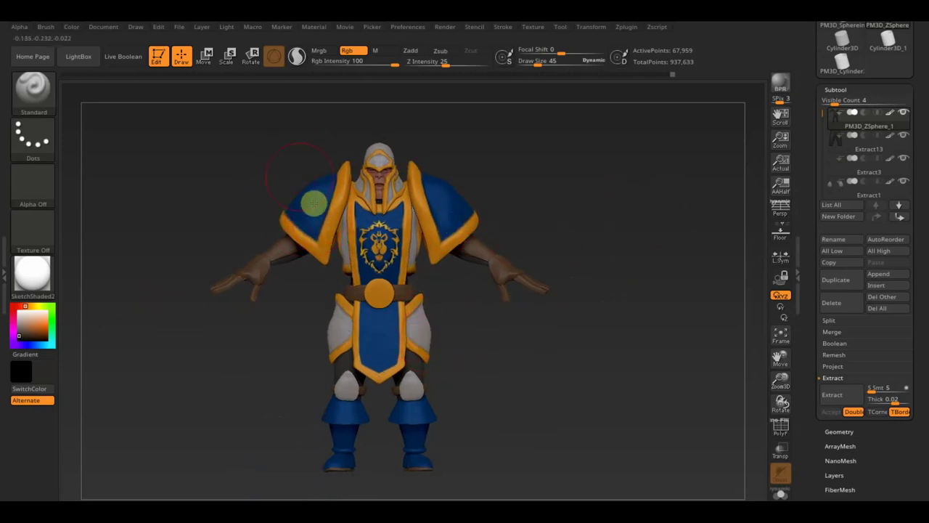
{"action": "mouse_move", "coordinate": [580, 182]}
{"action": "left_mouse_down"}
{"action": "mouse_move", "coordinate": [612, 189]}
{"action": "mouse_move", "coordinate": [620, 181]}
{"action": "mouse_move", "coordinate": [623, 247]}
{"action": "left_mouse_up"}
{"action": "mouse_move", "coordinate": [612, 269]}
{"action": "left_mouse_down"}
{"action": "mouse_move", "coordinate": [574, 253]}
{"action": "mouse_move", "coordinate": [558, 218]}
{"action": "mouse_move", "coordinate": [597, 213]}
{"action": "left_mouse_up"}
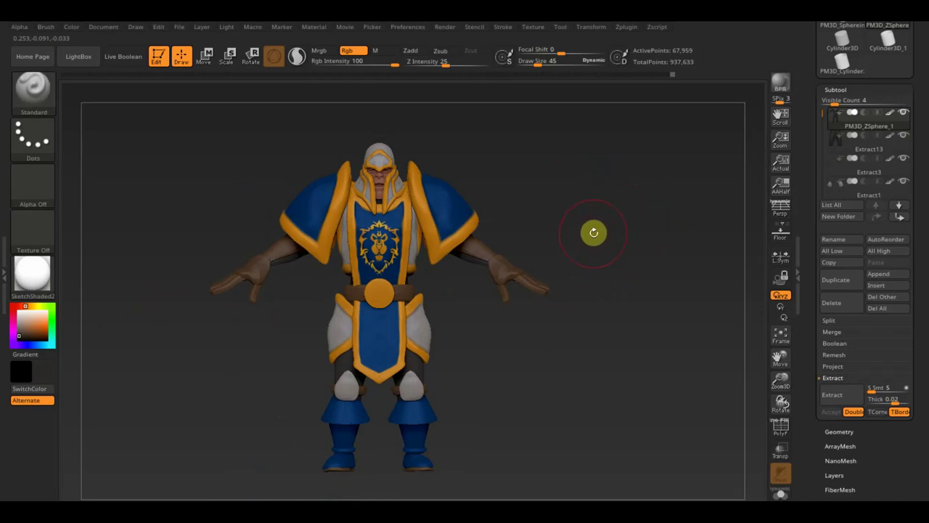
{"action": "mouse_move", "coordinate": [590, 242]}
{"action": "left_mouse_down"}
{"action": "mouse_move", "coordinate": [603, 257]}
{"action": "mouse_move", "coordinate": [641, 201]}
{"action": "mouse_move", "coordinate": [668, 193]}
{"action": "mouse_move", "coordinate": [668, 255]}
{"action": "mouse_move", "coordinate": [617, 270]}
{"action": "mouse_move", "coordinate": [623, 326]}
{"action": "left_mouse_up"}
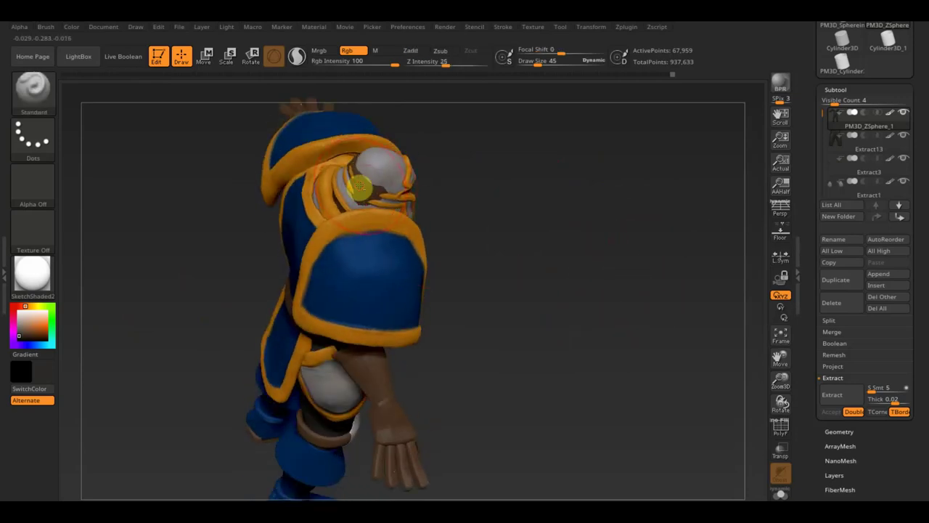
{"action": "left_click_drag", "start_coordinate": [451, 218], "coordinate": [512, 245]}
{"action": "left_click", "coordinate": [370, 190], "text": "alt"}
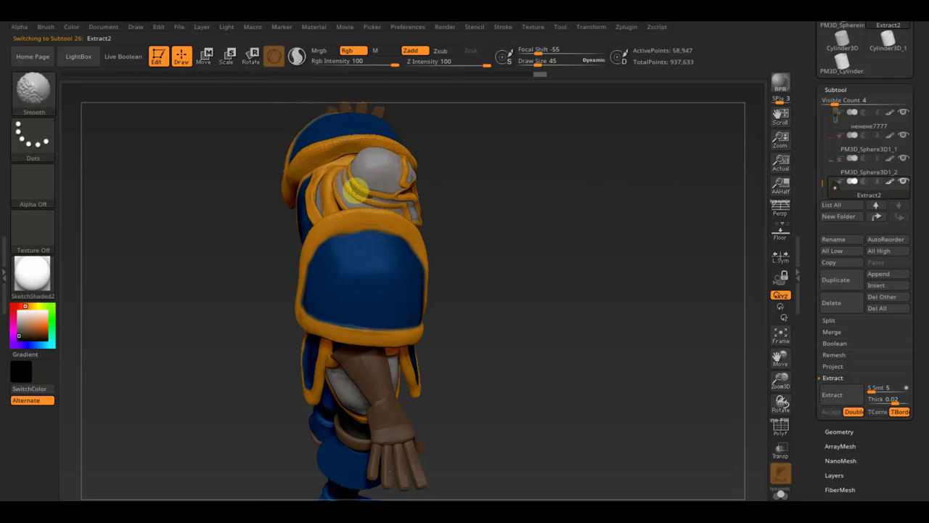
Step: Solo the Extract2 hood subtool and reduce Draw Size to 9
{"action": "mouse_move", "coordinate": [491, 197]}
{"action": "left_mouse_down"}
{"action": "mouse_move", "coordinate": [443, 149]}
{"action": "mouse_move", "coordinate": [600, 141]}
{"action": "left_mouse_up"}
{"action": "left_click", "coordinate": [904, 183]}
{"action": "mouse_move", "coordinate": [868, 190]}
{"action": "left_click", "coordinate": [902, 183], "text": "alt"}
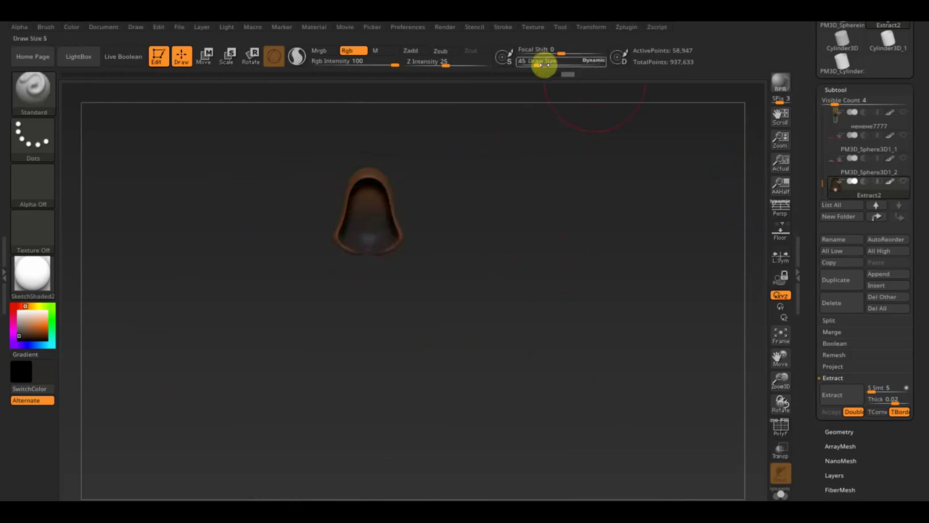
{"action": "left_click_drag", "start_coordinate": [532, 64], "coordinate": [527, 64]}
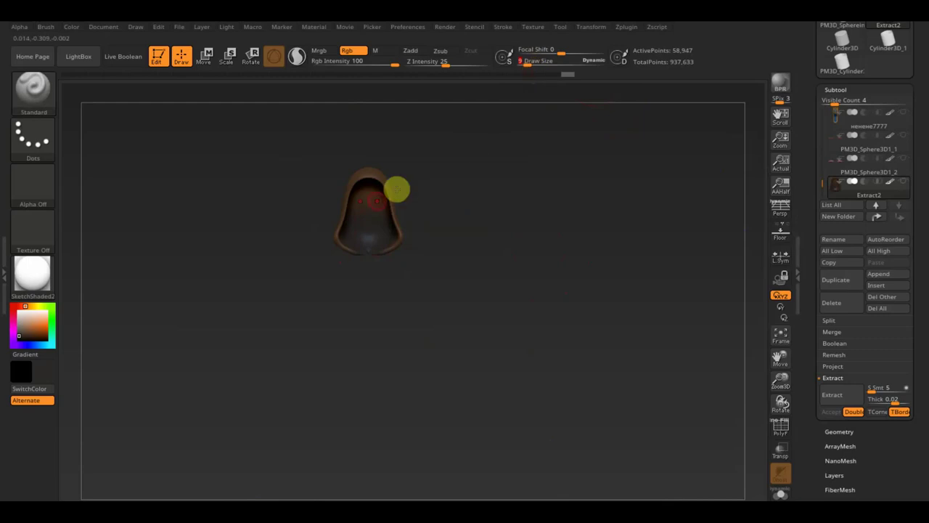
Step: Inspect the hood's hollow inside from several angles, then turn off Solo to show all subtools
{"action": "mouse_move", "coordinate": [382, 247]}
{"action": "left_mouse_down"}
{"action": "mouse_move", "coordinate": [533, 255]}
{"action": "mouse_move", "coordinate": [460, 234]}
{"action": "mouse_move", "coordinate": [481, 235]}
{"action": "mouse_move", "coordinate": [399, 181]}
{"action": "mouse_move", "coordinate": [146, 171]}
{"action": "left_mouse_up"}
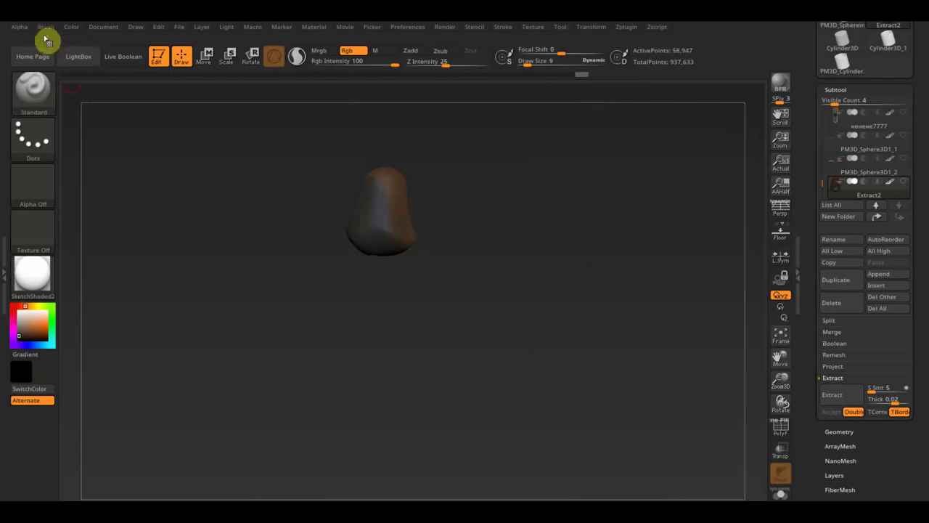
{"action": "left_click", "coordinate": [43, 28]}
{"action": "scroll", "coordinate": [138, 363], "scroll_direction": "down", "scroll_amount": 3}
{"action": "scroll", "coordinate": [139, 330], "scroll_direction": "down", "scroll_amount": 1}
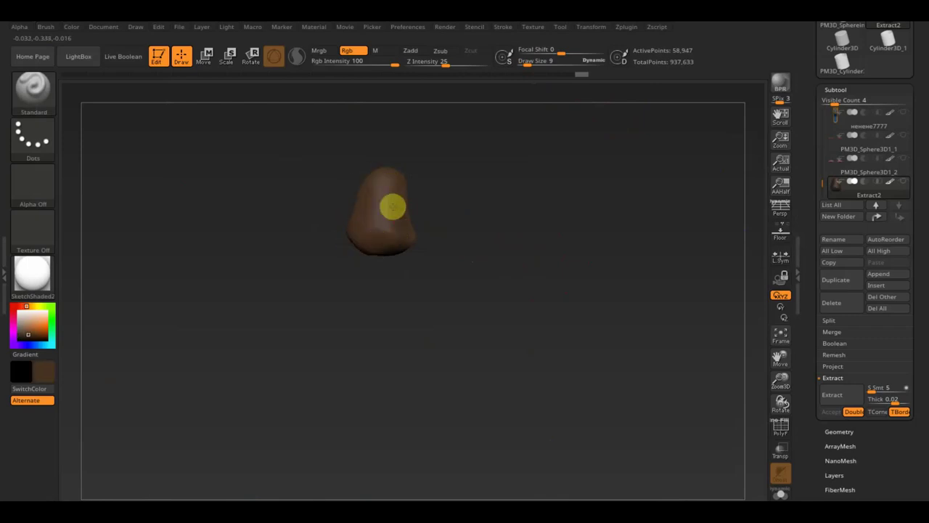
{"action": "mouse_move", "coordinate": [512, 211]}
{"action": "left_mouse_down"}
{"action": "mouse_move", "coordinate": [466, 211]}
{"action": "mouse_move", "coordinate": [467, 193]}
{"action": "left_mouse_up"}
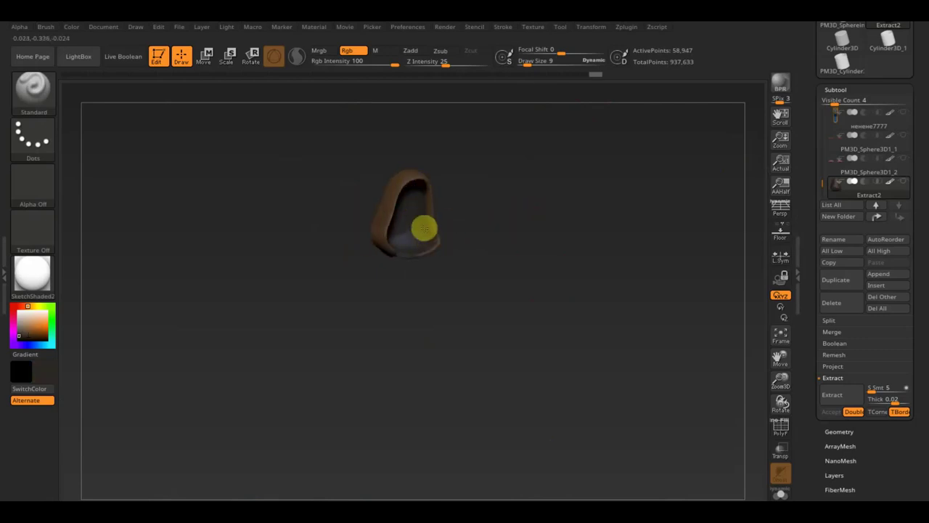
{"action": "mouse_move", "coordinate": [494, 227]}
{"action": "left_mouse_down"}
{"action": "mouse_move", "coordinate": [481, 180]}
{"action": "mouse_move", "coordinate": [367, 204]}
{"action": "mouse_move", "coordinate": [456, 221]}
{"action": "mouse_move", "coordinate": [469, 245]}
{"action": "mouse_move", "coordinate": [456, 220]}
{"action": "mouse_move", "coordinate": [383, 189]}
{"action": "mouse_move", "coordinate": [365, 232]}
{"action": "mouse_move", "coordinate": [475, 237]}
{"action": "mouse_move", "coordinate": [513, 251]}
{"action": "mouse_move", "coordinate": [488, 228]}
{"action": "left_mouse_up"}
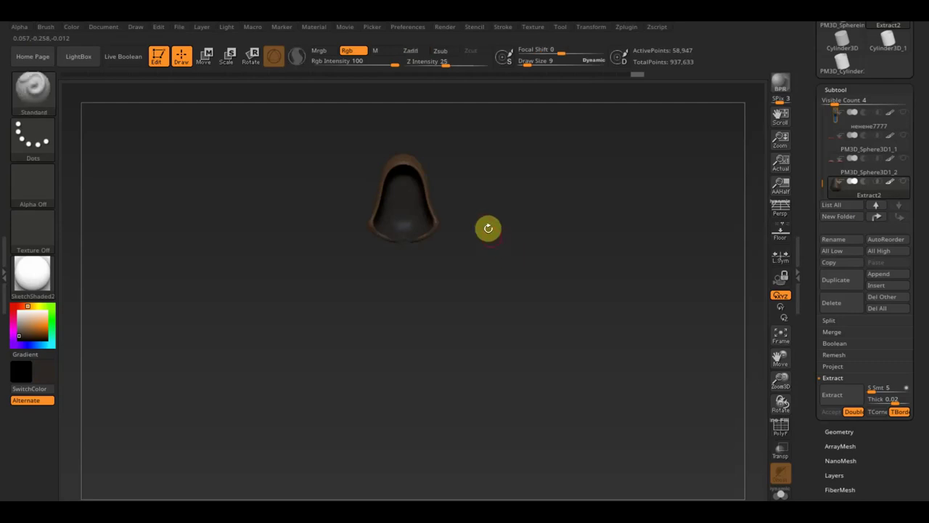
{"action": "left_click", "coordinate": [904, 182]}
{"action": "mouse_move", "coordinate": [869, 191]}
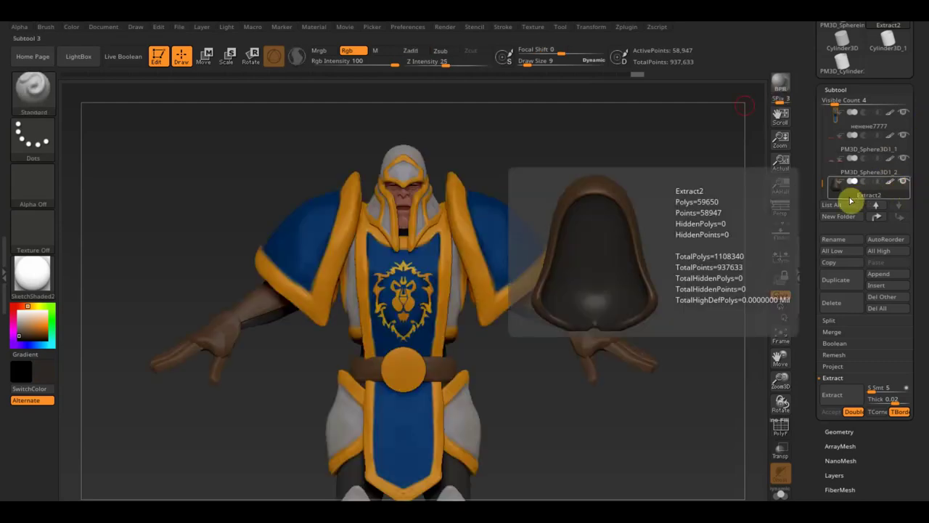
Step: Select the голова2 head subtool, hide the helmet, and set Rgb Intensity to 3
{"action": "left_click", "coordinate": [416, 154], "text": "alt"}
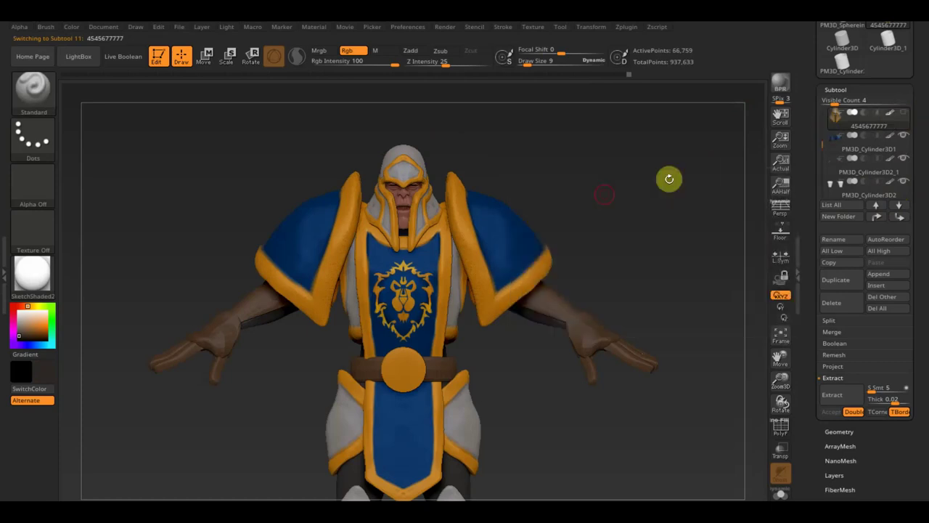
{"action": "left_click", "coordinate": [405, 208], "text": "alt"}
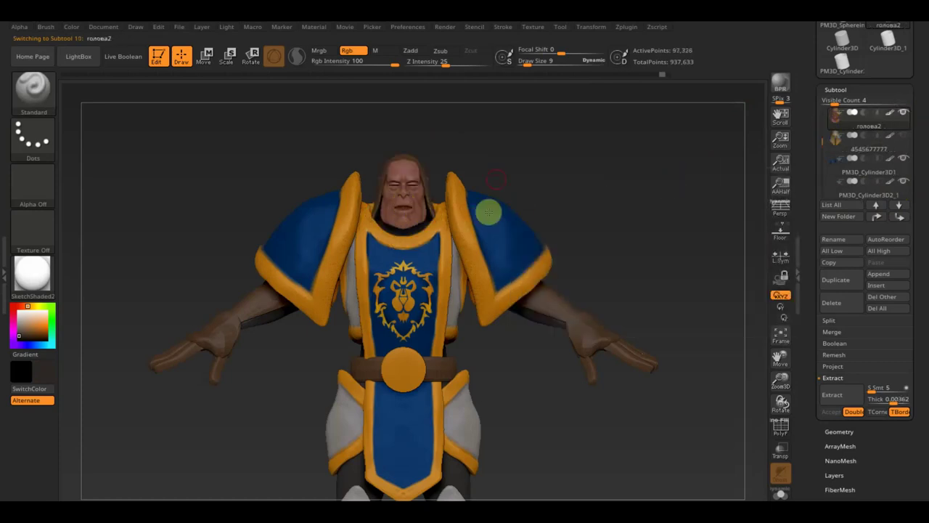
{"action": "mouse_move", "coordinate": [489, 162]}
{"action": "left_mouse_down", "text": "alt"}
{"action": "mouse_move", "coordinate": [514, 241]}
{"action": "mouse_move", "coordinate": [502, 201]}
{"action": "mouse_move", "coordinate": [511, 126]}
{"action": "mouse_move", "coordinate": [492, 124]}
{"action": "left_mouse_up", "text": "alt"}
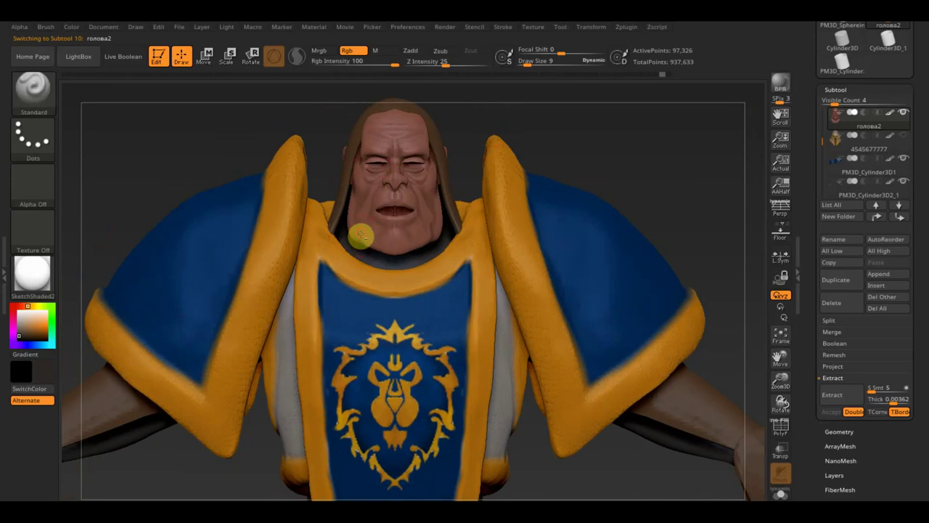
{"action": "left_click_drag", "start_coordinate": [388, 62], "coordinate": [328, 69]}
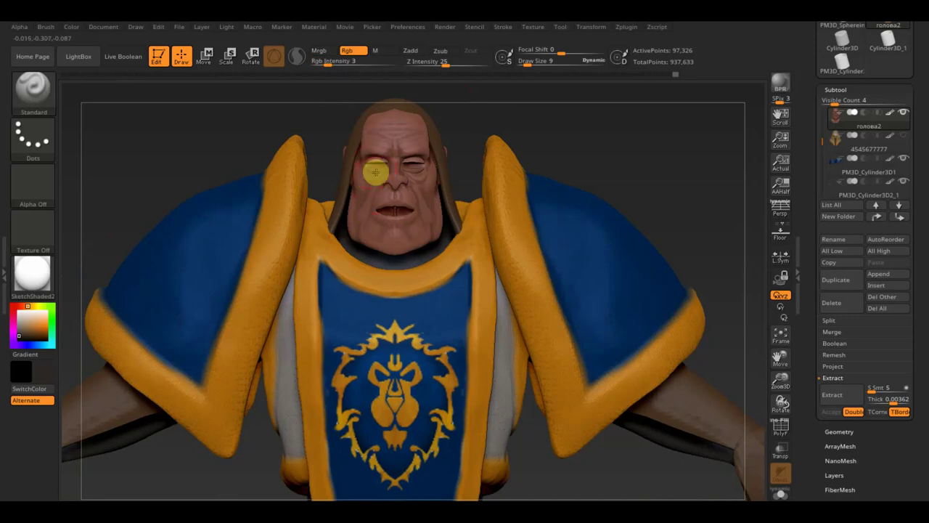
Step: Polypaint faint pink and red strokes over the forehead, neck and left cheek
{"action": "left_click_drag", "start_coordinate": [372, 161], "coordinate": [413, 133]}
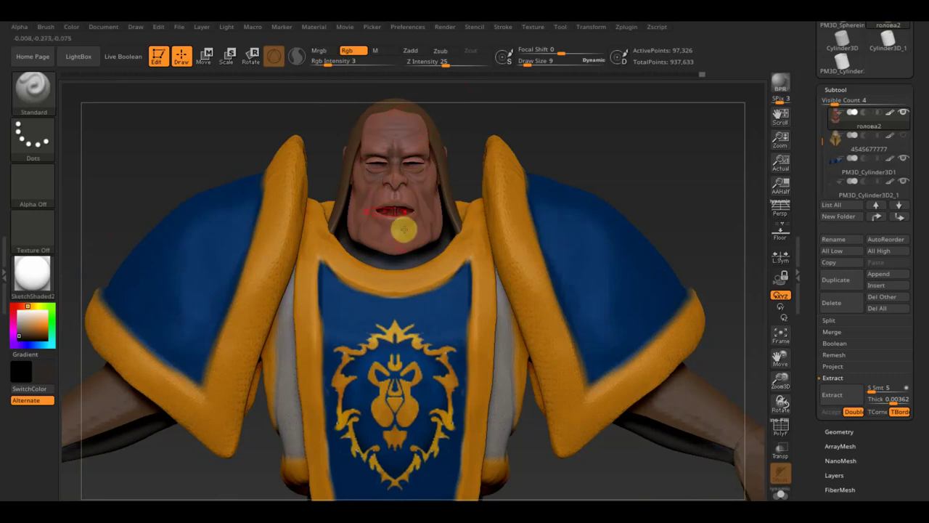
{"action": "mouse_move", "coordinate": [357, 210]}
{"action": "left_mouse_down"}
{"action": "mouse_move", "coordinate": [347, 243]}
{"action": "mouse_move", "coordinate": [357, 229]}
{"action": "left_mouse_up"}
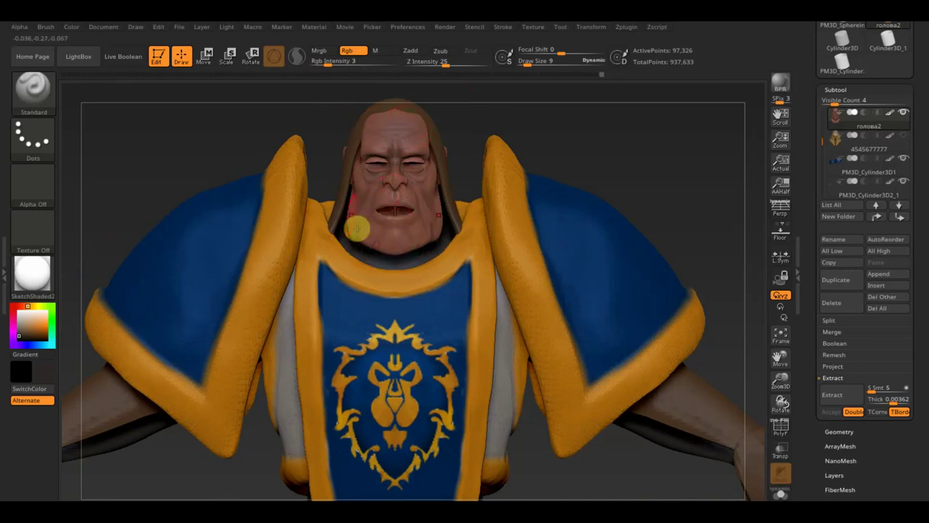
{"action": "left_click_drag", "start_coordinate": [369, 190], "coordinate": [358, 206]}
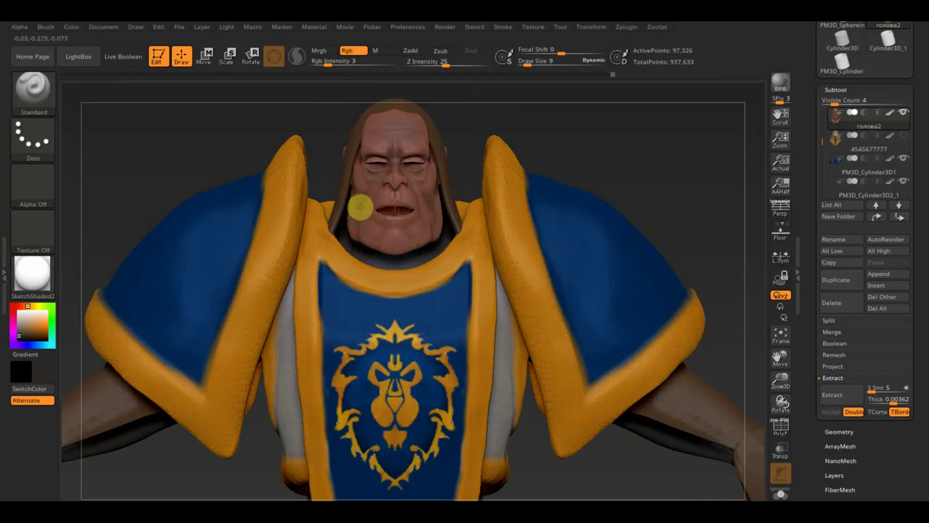
{"action": "left_click_drag", "start_coordinate": [545, 160], "coordinate": [450, 179]}
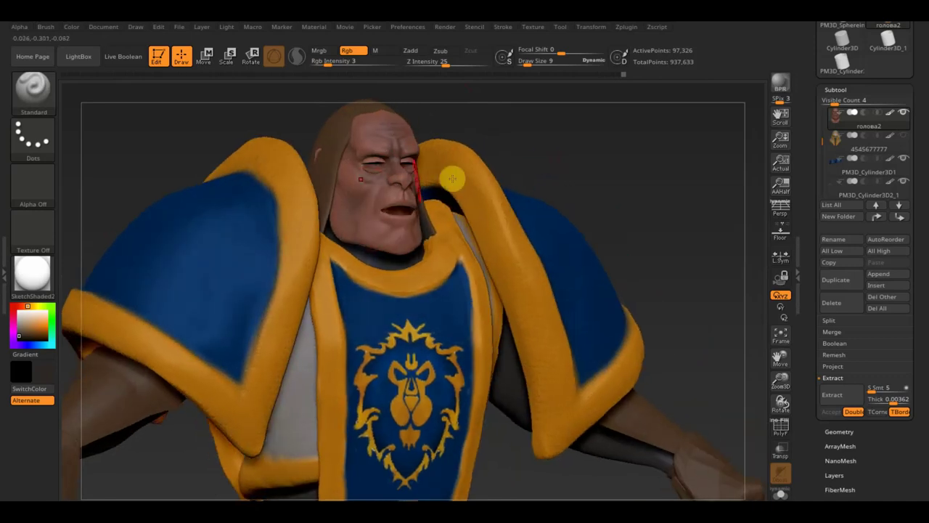
{"action": "mouse_move", "coordinate": [361, 190]}
{"action": "left_mouse_down"}
{"action": "mouse_move", "coordinate": [328, 185]}
{"action": "mouse_move", "coordinate": [354, 203]}
{"action": "mouse_move", "coordinate": [385, 162]}
{"action": "mouse_move", "coordinate": [357, 150]}
{"action": "mouse_move", "coordinate": [331, 154]}
{"action": "mouse_move", "coordinate": [354, 130]}
{"action": "left_mouse_up"}
{"action": "mouse_move", "coordinate": [490, 149]}
{"action": "right_mouse_down"}
{"action": "mouse_move", "coordinate": [510, 137]}
{"action": "mouse_move", "coordinate": [496, 147]}
{"action": "right_mouse_up"}
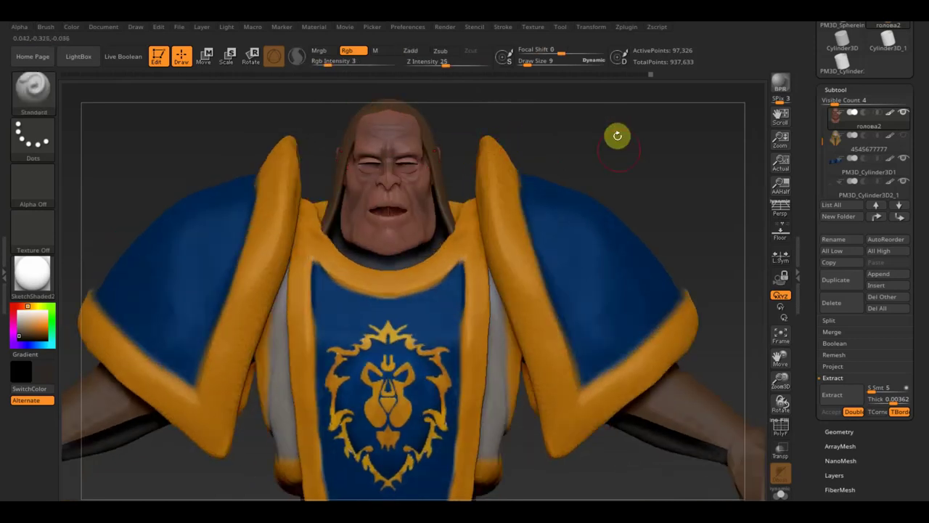
Step: Reduce Draw Size to 4, roll the paint strokes back to undo step 86, and select PM3D_Cube3D1
{"action": "mouse_move", "coordinate": [620, 148]}
{"action": "right_mouse_down", "text": "ctrl"}
{"action": "mouse_move", "coordinate": [643, 212]}
{"action": "mouse_move", "coordinate": [596, 95]}
{"action": "right_mouse_up", "text": "ctrl"}
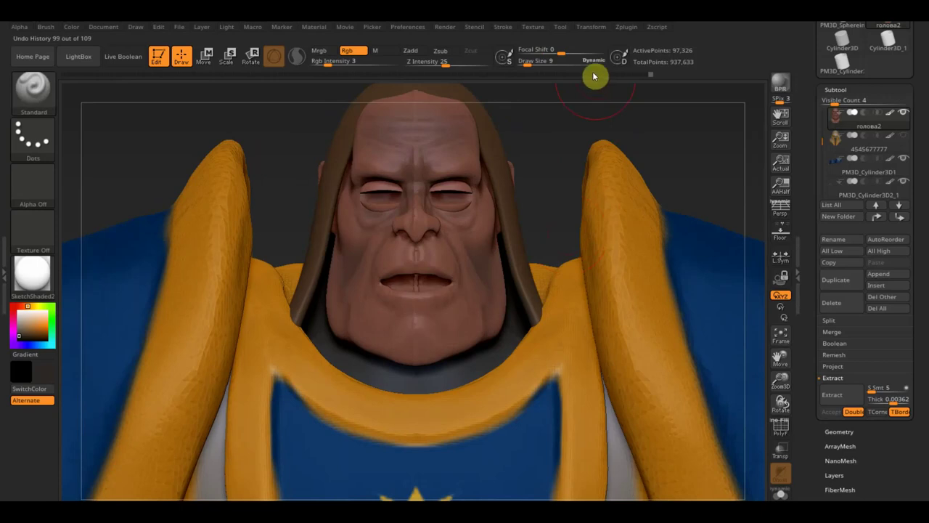
{"action": "left_click_drag", "start_coordinate": [552, 61], "coordinate": [520, 66]}
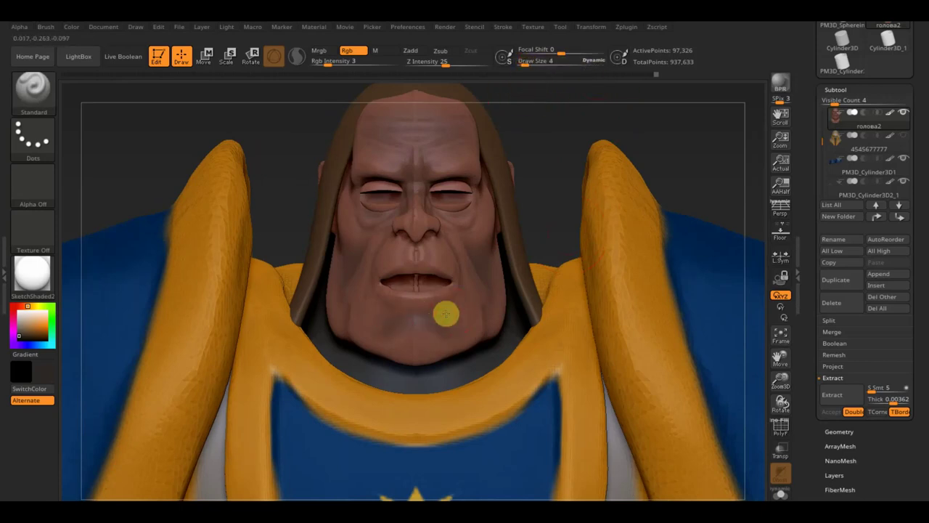
{"action": "scroll", "coordinate": [555, 175], "scroll_direction": "down", "scroll_amount": 5}
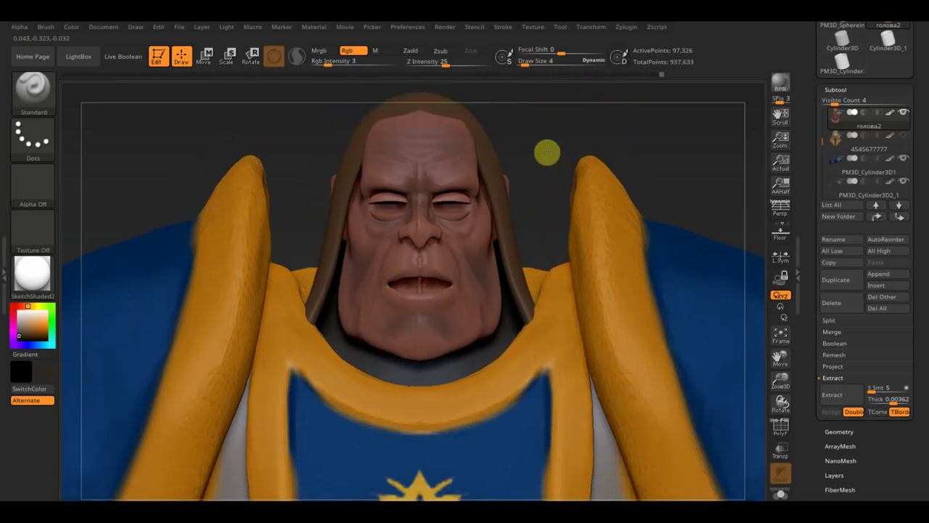
{"action": "scroll", "coordinate": [546, 188], "scroll_direction": "down", "scroll_amount": 3}
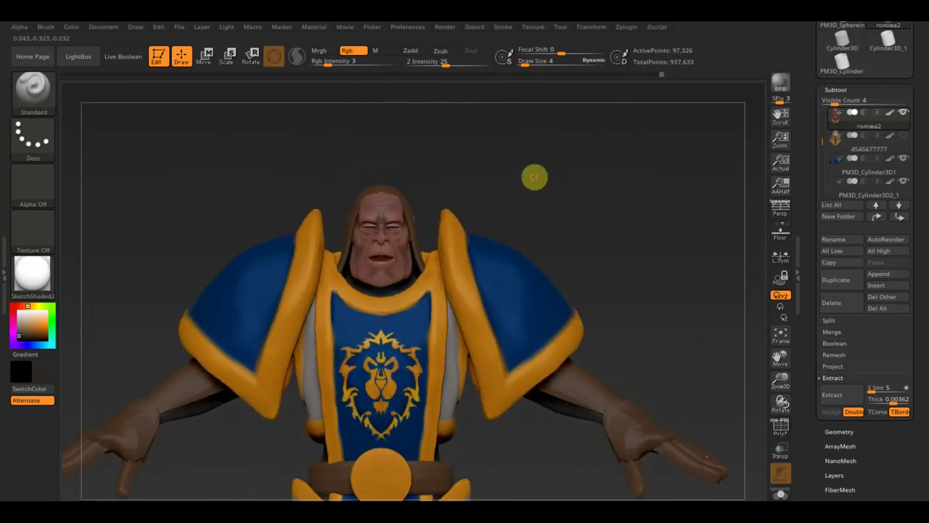
{"action": "scroll", "coordinate": [570, 218], "scroll_direction": "down", "scroll_amount": 2}
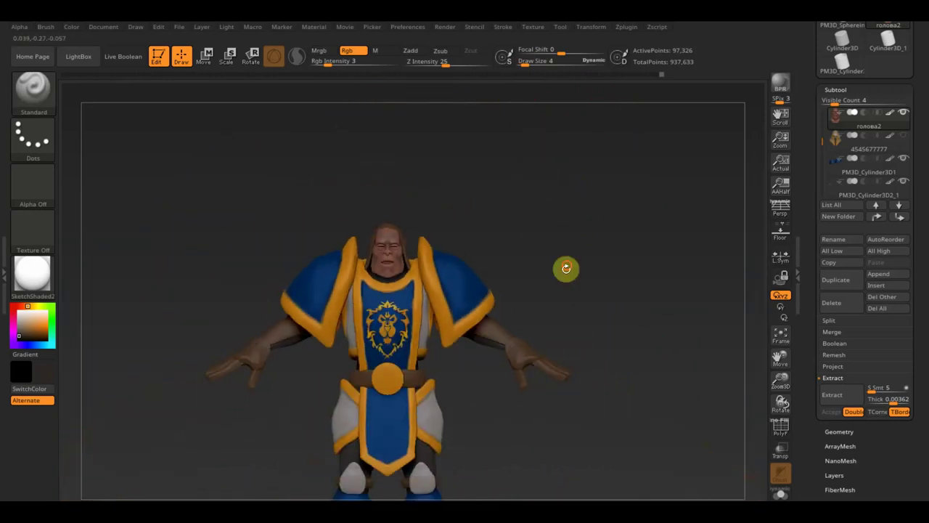
{"action": "scroll", "coordinate": [566, 268], "scroll_direction": "down", "scroll_amount": 2}
{"action": "left_click", "coordinate": [550, 295], "text": "alt"}
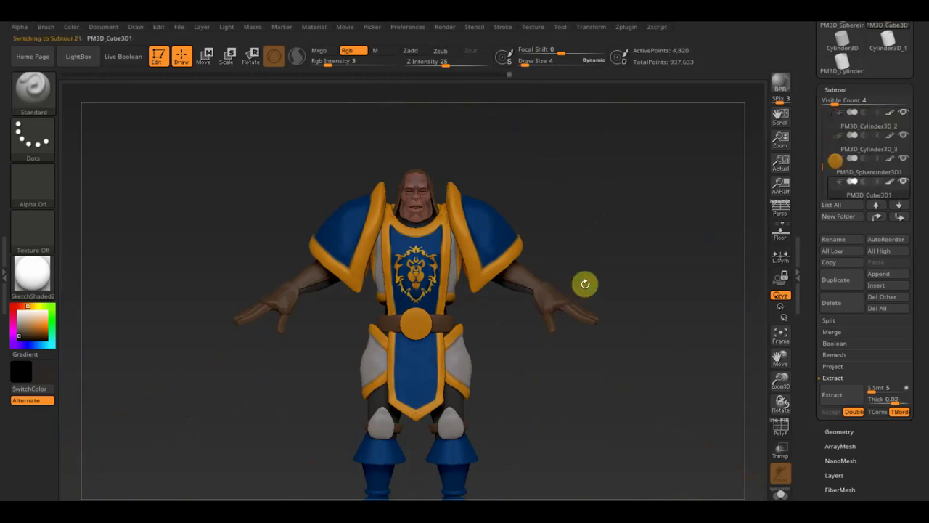
Step: Divide PM3D_Cube3D1 with Ctrl+D to about 79,380 points and delete its lower subdivision levels
{"action": "key", "text": "ctrl"}
{"action": "key", "text": "ctrl+d"}
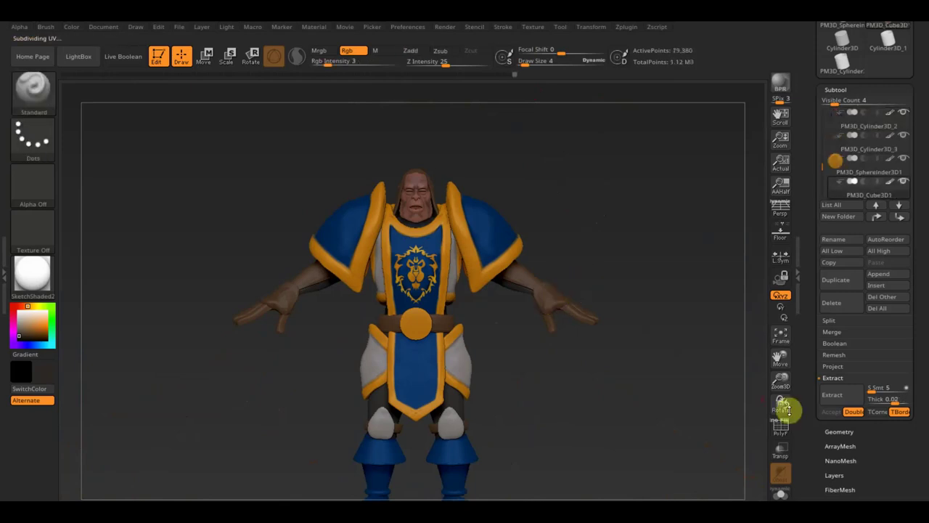
{"action": "left_click", "coordinate": [842, 431]}
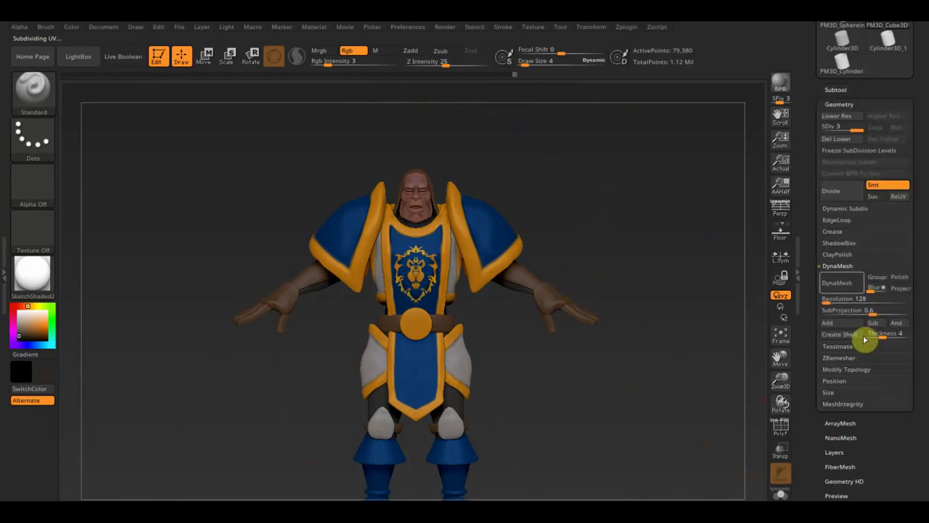
{"action": "left_click", "coordinate": [842, 139]}
{"action": "mouse_move", "coordinate": [616, 264]}
{"action": "left_mouse_down"}
{"action": "mouse_move", "coordinate": [612, 310]}
{"action": "mouse_move", "coordinate": [610, 295]}
{"action": "mouse_move", "coordinate": [617, 305]}
{"action": "mouse_move", "coordinate": [639, 263]}
{"action": "left_mouse_up"}
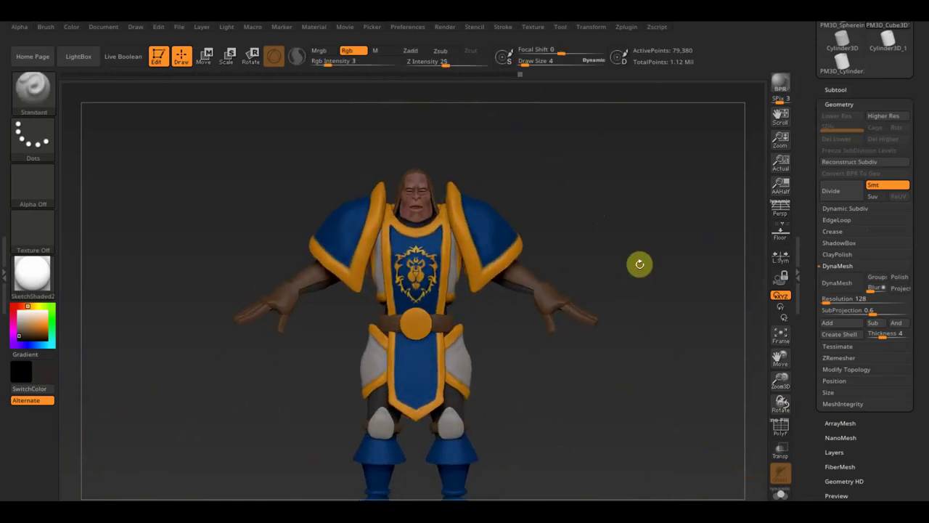
{"action": "left_click_drag", "start_coordinate": [658, 344], "coordinate": [643, 336], "text": "alt"}
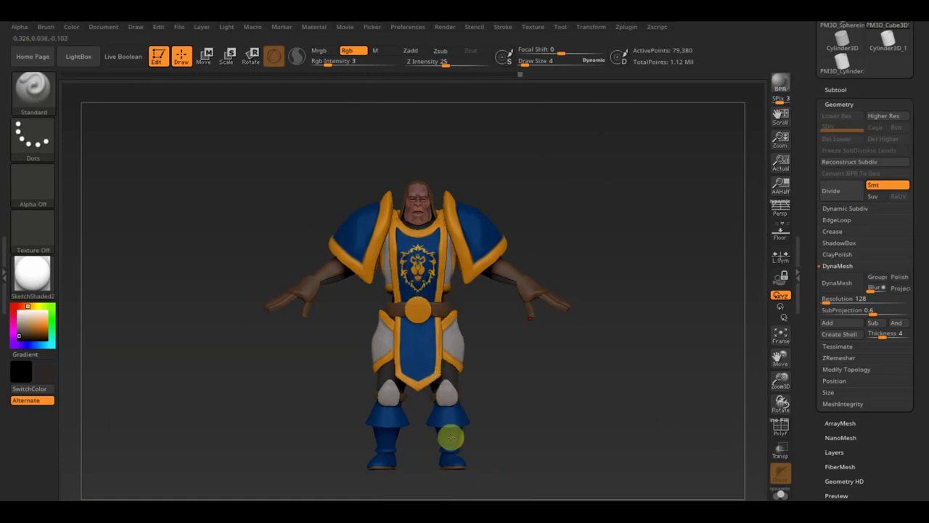
{"action": "left_click_drag", "start_coordinate": [515, 438], "coordinate": [545, 438]}
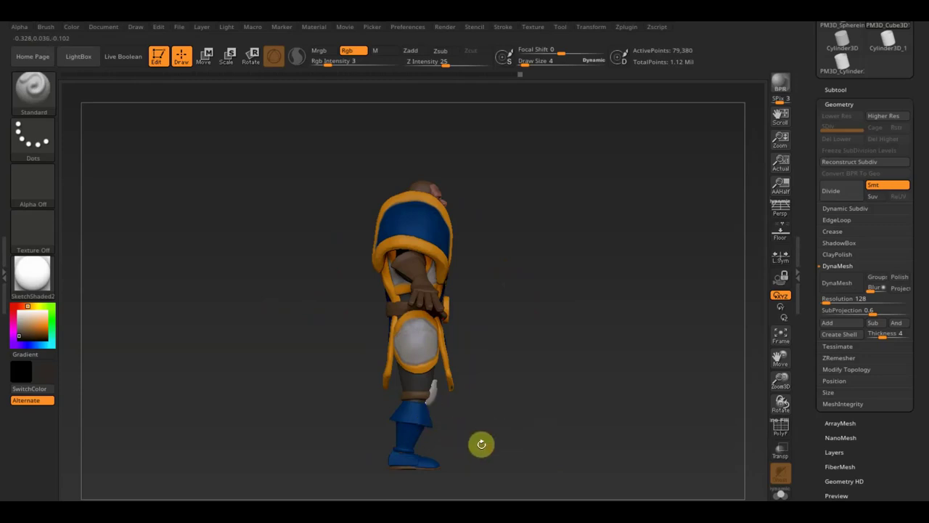
Step: Zoom and orbit around the paladin from front and three-quarter views, then expand the Subtool list
{"action": "mouse_move", "coordinate": [489, 434]}
{"action": "left_mouse_down", "text": "alt"}
{"action": "mouse_move", "coordinate": [531, 353]}
{"action": "mouse_move", "coordinate": [427, 400]}
{"action": "left_mouse_up", "text": "alt"}
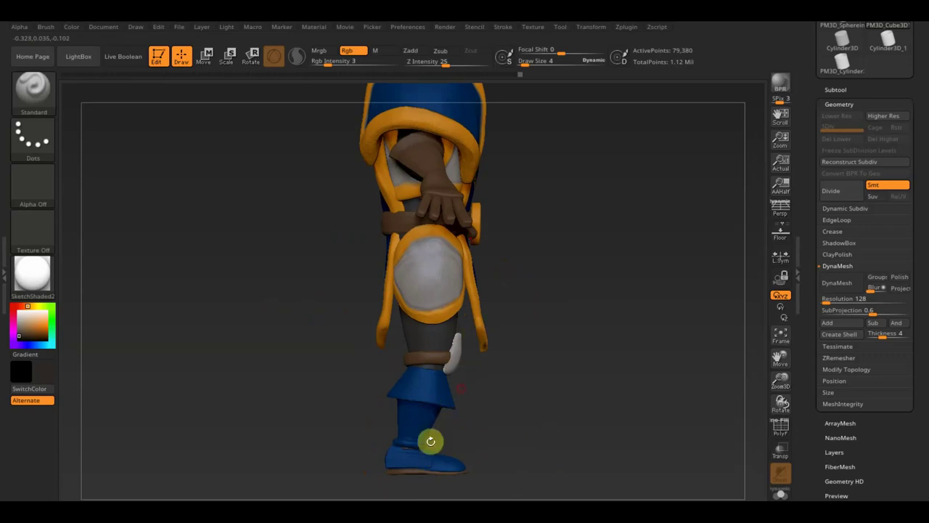
{"action": "left_click_drag", "start_coordinate": [499, 415], "coordinate": [428, 415]}
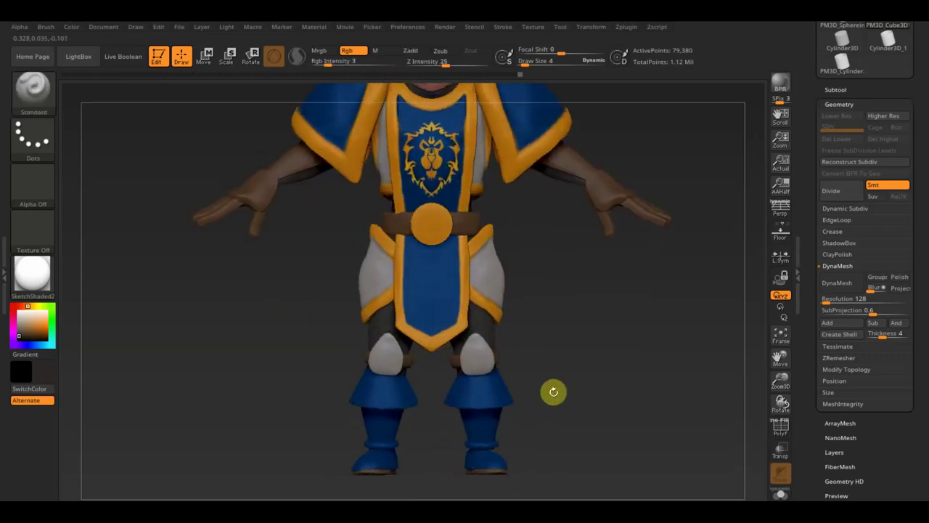
{"action": "mouse_move", "coordinate": [569, 399]}
{"action": "left_mouse_down", "text": "alt"}
{"action": "mouse_move", "coordinate": [561, 388]}
{"action": "mouse_move", "coordinate": [525, 450]}
{"action": "left_mouse_up", "text": "alt"}
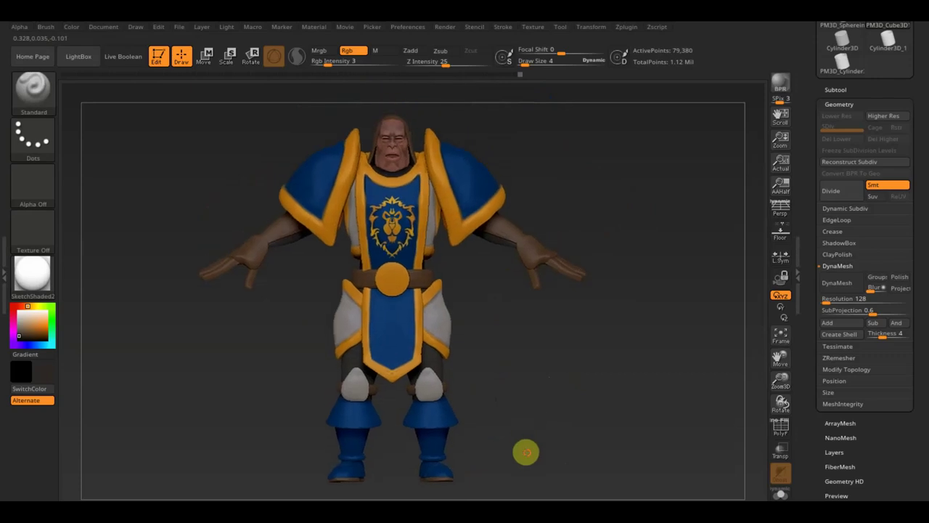
{"action": "mouse_move", "coordinate": [519, 334]}
{"action": "left_mouse_down", "text": "alt"}
{"action": "mouse_move", "coordinate": [528, 347]}
{"action": "mouse_move", "coordinate": [519, 354]}
{"action": "left_mouse_up", "text": "alt"}
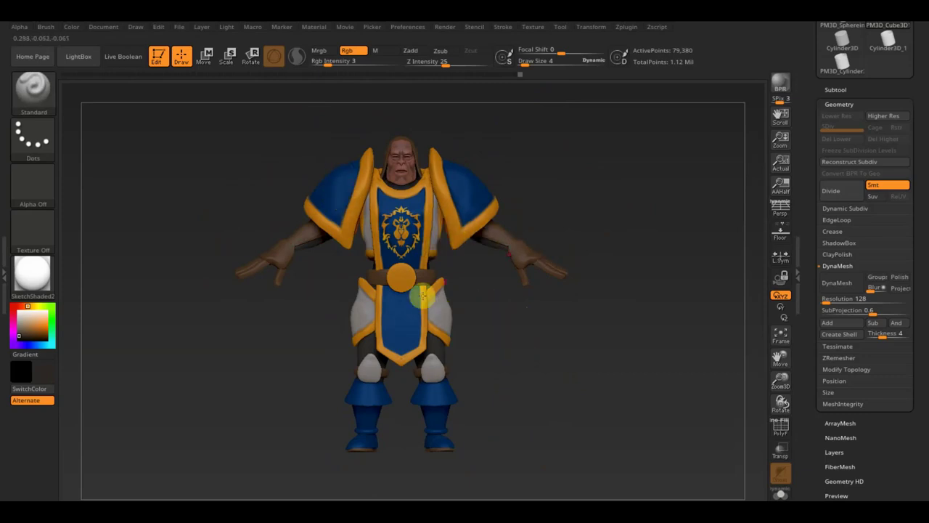
{"action": "mouse_move", "coordinate": [533, 336]}
{"action": "left_mouse_down"}
{"action": "mouse_move", "coordinate": [472, 350]}
{"action": "mouse_move", "coordinate": [491, 342]}
{"action": "left_mouse_up"}
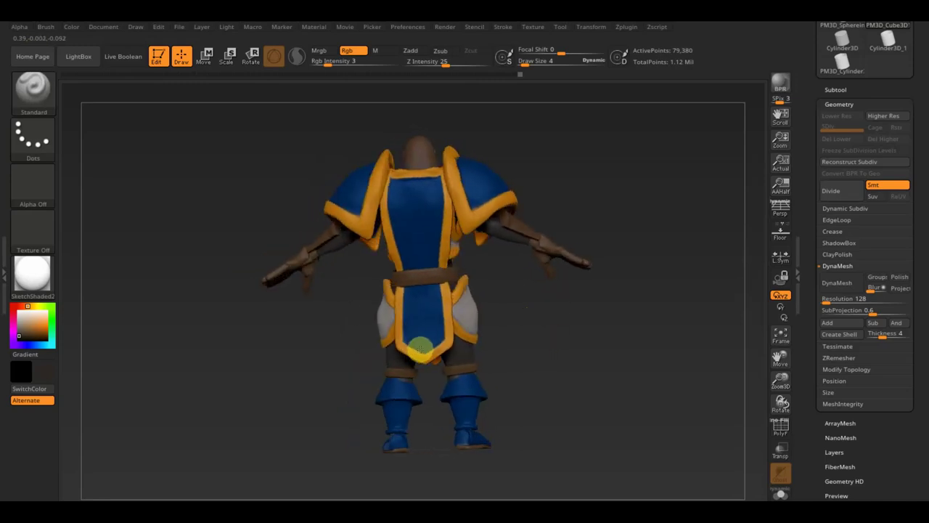
{"action": "left_click_drag", "start_coordinate": [492, 342], "coordinate": [539, 356]}
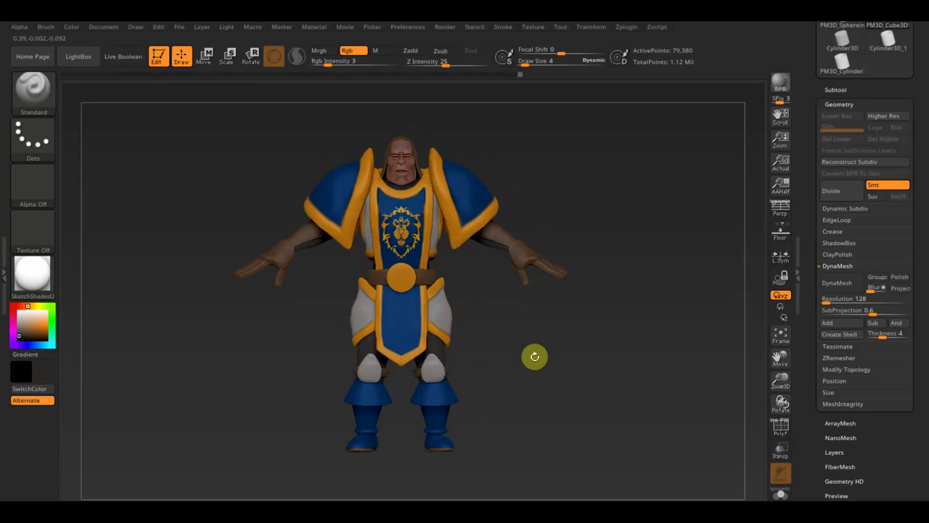
{"action": "left_click", "coordinate": [841, 89]}
{"action": "mouse_move", "coordinate": [869, 166]}
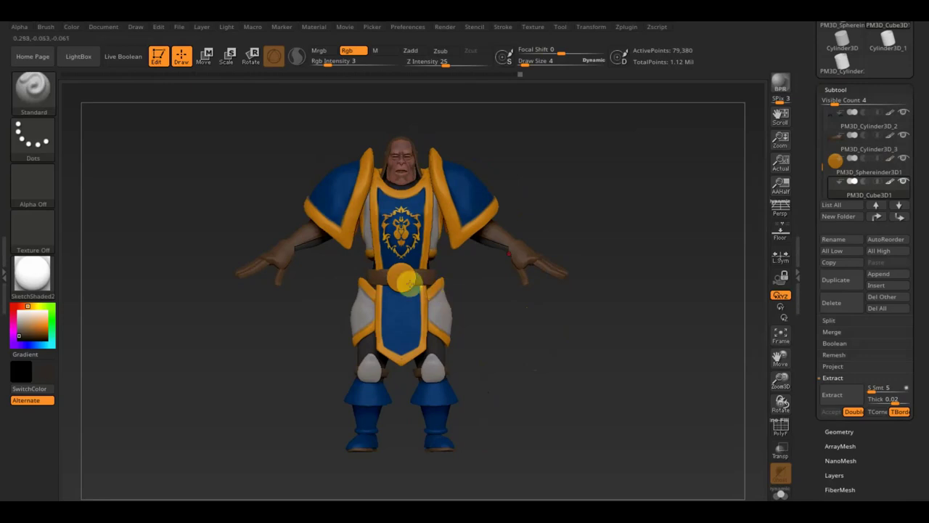
Step: Solo the PM3D_Sphereinder3D1 sphere and divide it twice to about 520,000 points
{"action": "left_click", "coordinate": [401, 278], "text": "alt"}
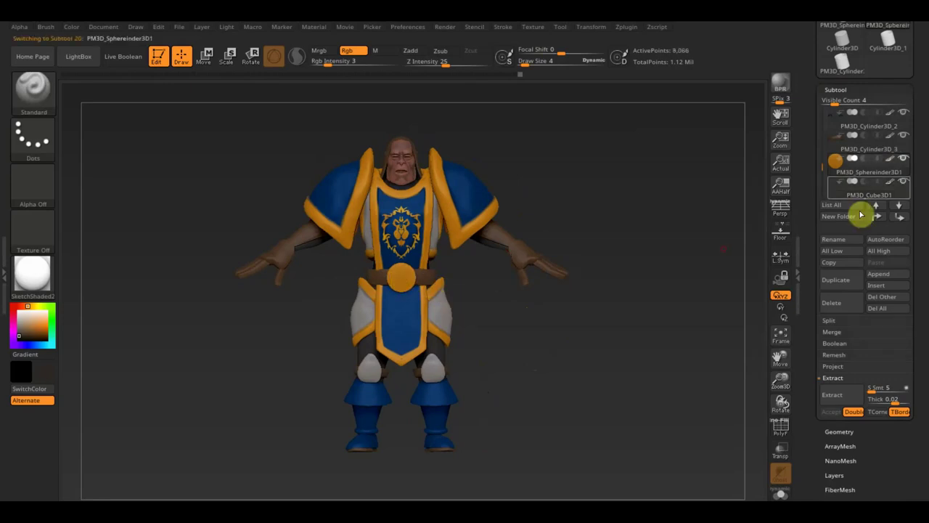
{"action": "left_click", "coordinate": [904, 161]}
{"action": "mouse_move", "coordinate": [618, 313]}
{"action": "left_mouse_down"}
{"action": "mouse_move", "coordinate": [598, 288]}
{"action": "mouse_move", "coordinate": [671, 466]}
{"action": "mouse_move", "coordinate": [753, 346]}
{"action": "mouse_move", "coordinate": [639, 309]}
{"action": "mouse_move", "coordinate": [664, 365]}
{"action": "mouse_move", "coordinate": [600, 324]}
{"action": "mouse_move", "coordinate": [658, 264]}
{"action": "left_mouse_up"}
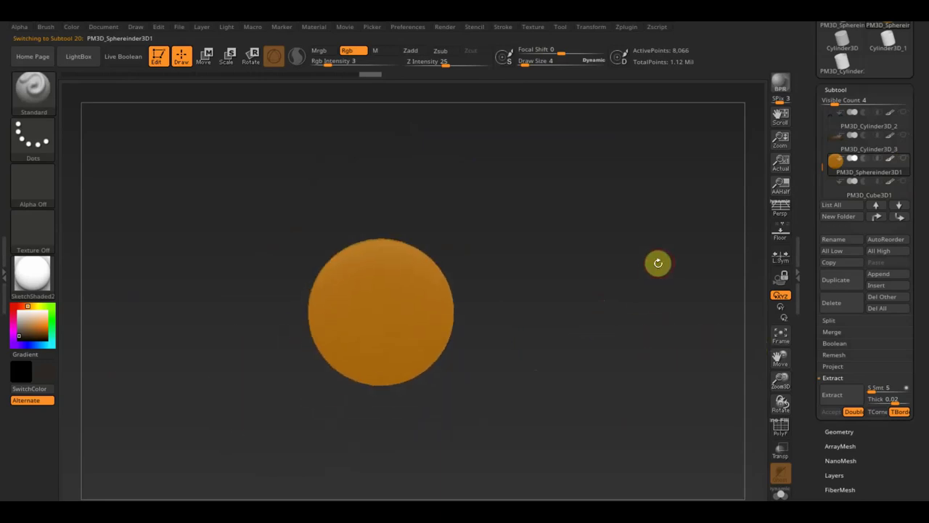
{"action": "key", "text": "b"}
{"action": "key", "text": "s"}
{"action": "key", "text": "t"}
{"action": "key", "text": "ctrl+d"}
{"action": "key", "text": "ctrl+d"}
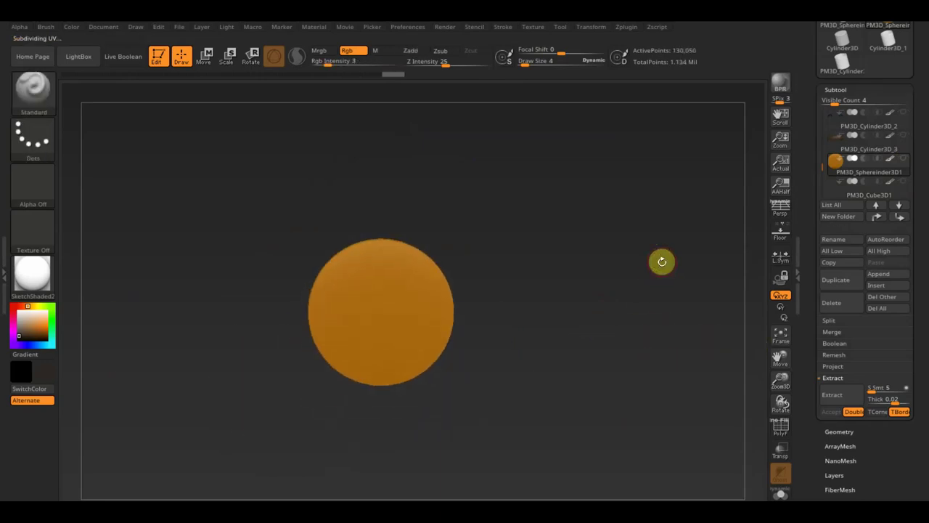
{"action": "key", "text": "ctrl+d"}
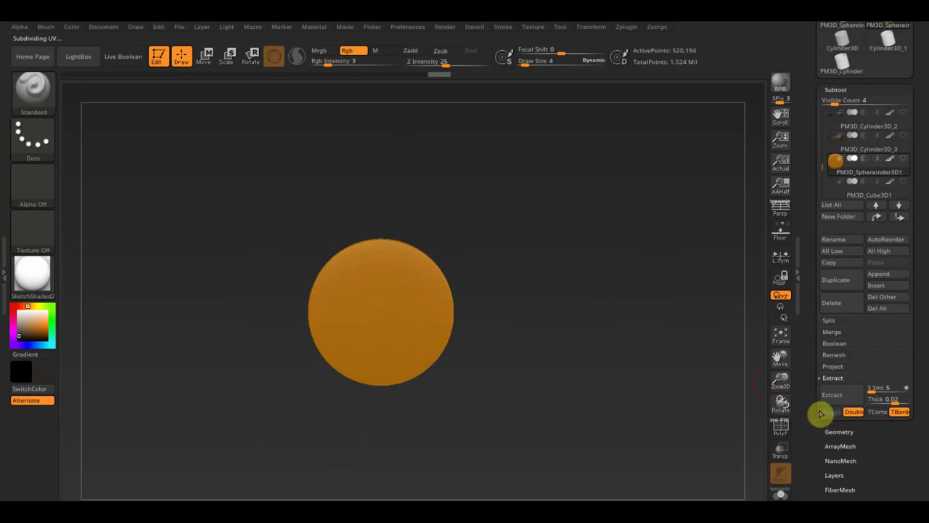
Step: Delete the sphere's lower subdivision levels and bring up the texture library
{"action": "left_click", "coordinate": [839, 432]}
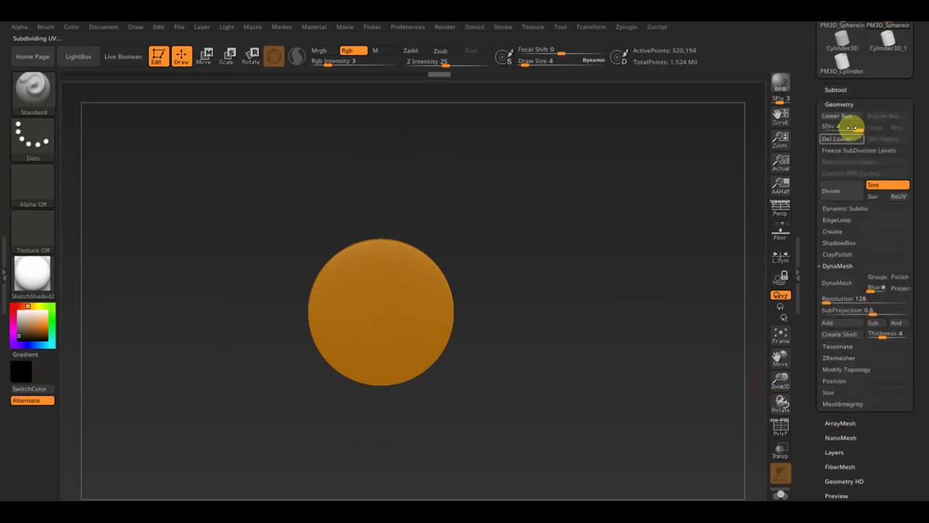
{"action": "left_click", "coordinate": [850, 139]}
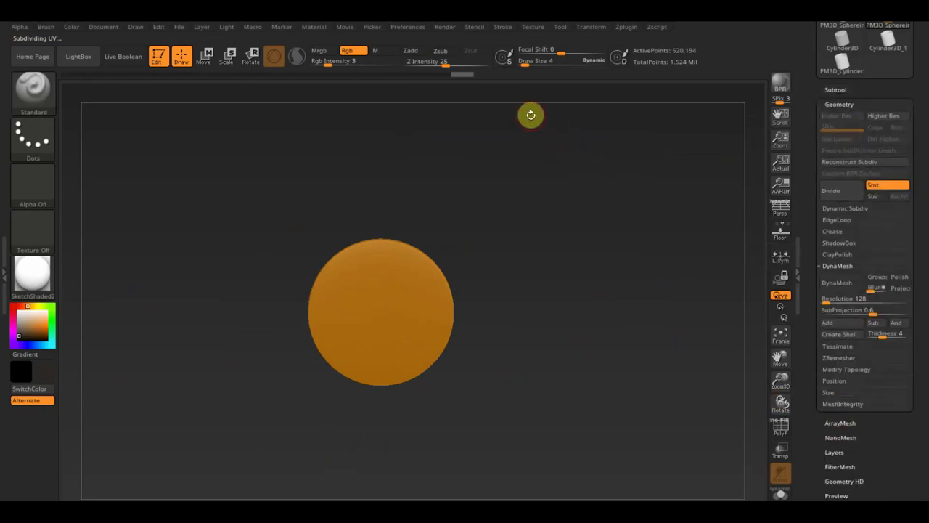
{"action": "left_click", "coordinate": [534, 27]}
{"action": "left_click", "coordinate": [564, 144]}
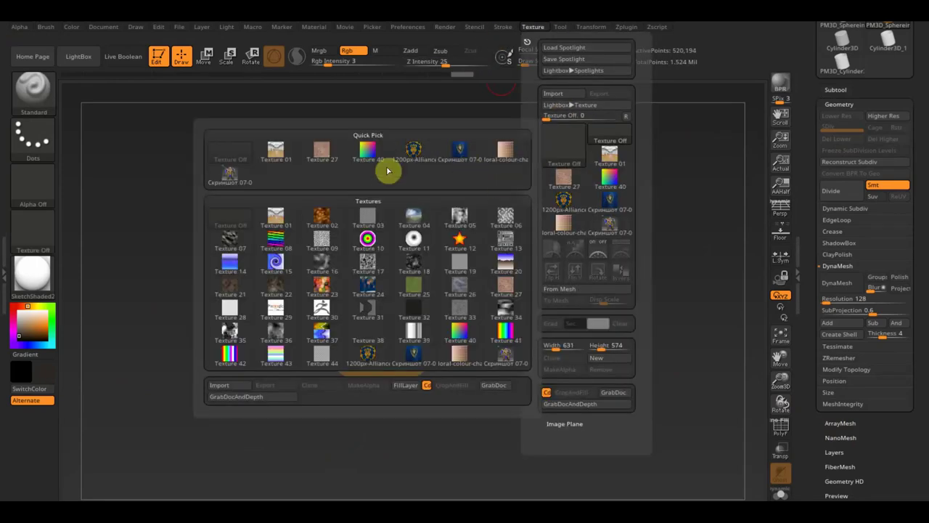
Step: Import the lion-shield image 720864 from the desktop as a texture
{"action": "left_click", "coordinate": [388, 171]}
{"action": "left_click", "coordinate": [541, 30]}
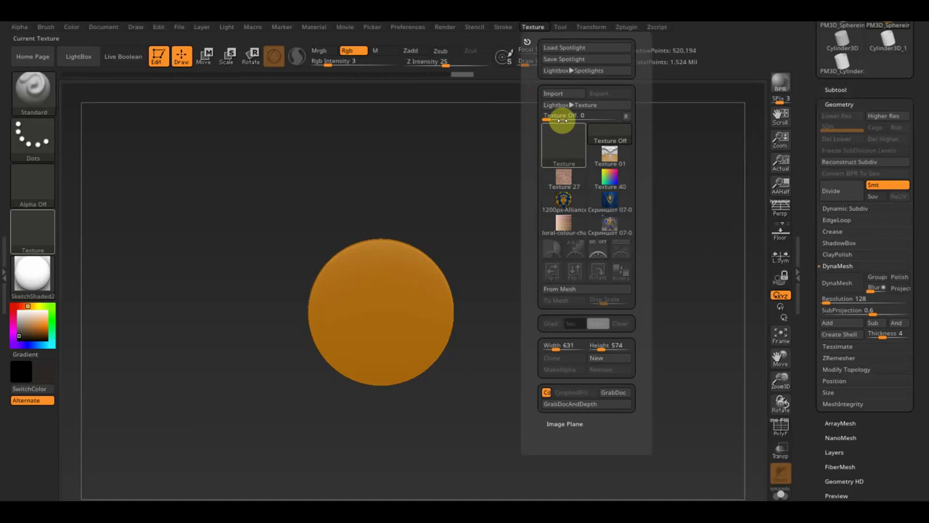
{"action": "left_click", "coordinate": [554, 93]}
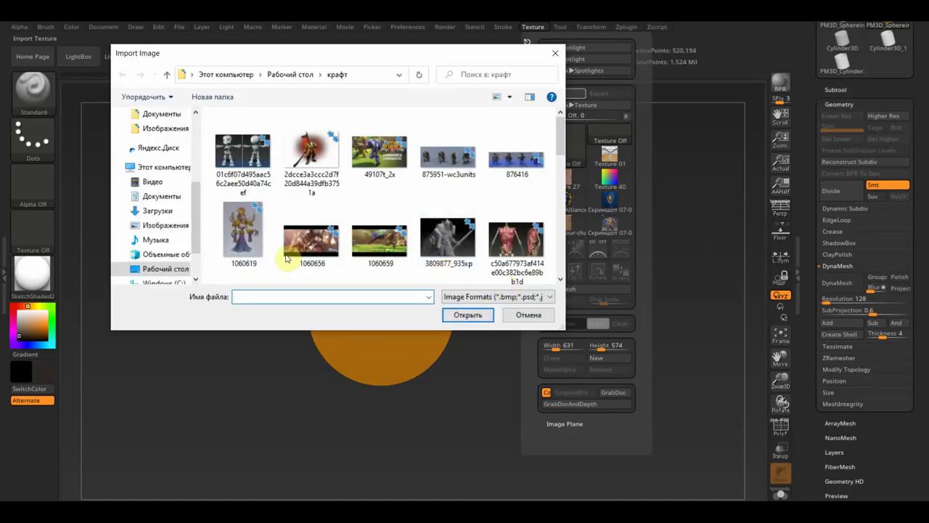
{"action": "left_click", "coordinate": [163, 267]}
{"action": "scroll", "coordinate": [392, 232], "scroll_direction": "down", "scroll_amount": 1}
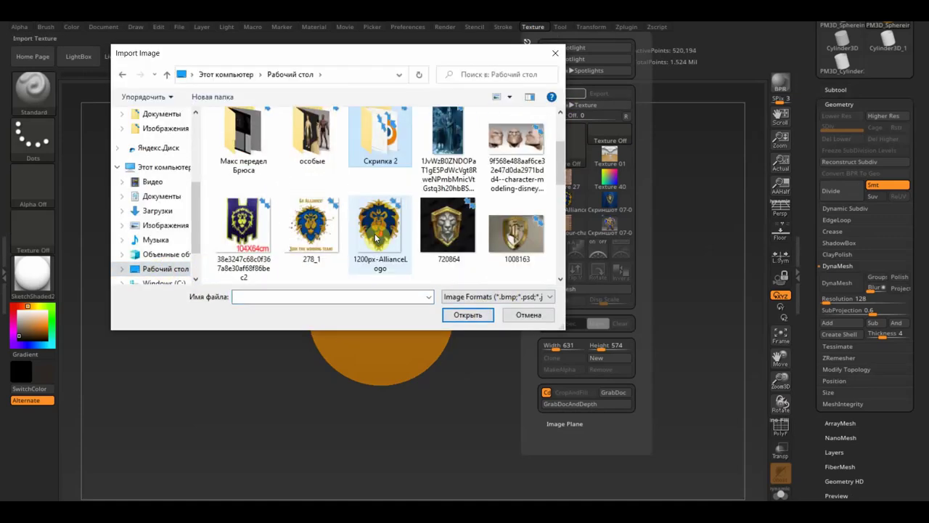
{"action": "scroll", "coordinate": [403, 240], "scroll_direction": "down", "scroll_amount": 1}
{"action": "left_click", "coordinate": [448, 149]}
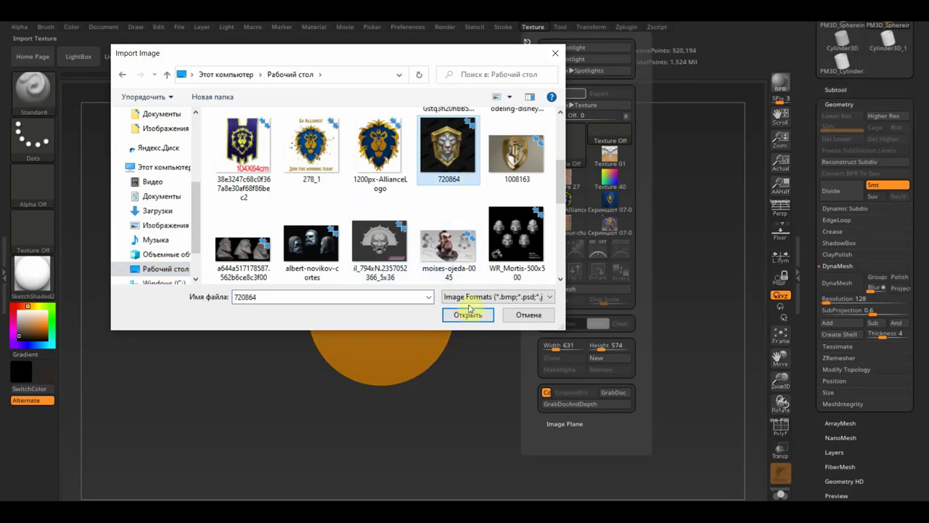
{"action": "left_click", "coordinate": [466, 315]}
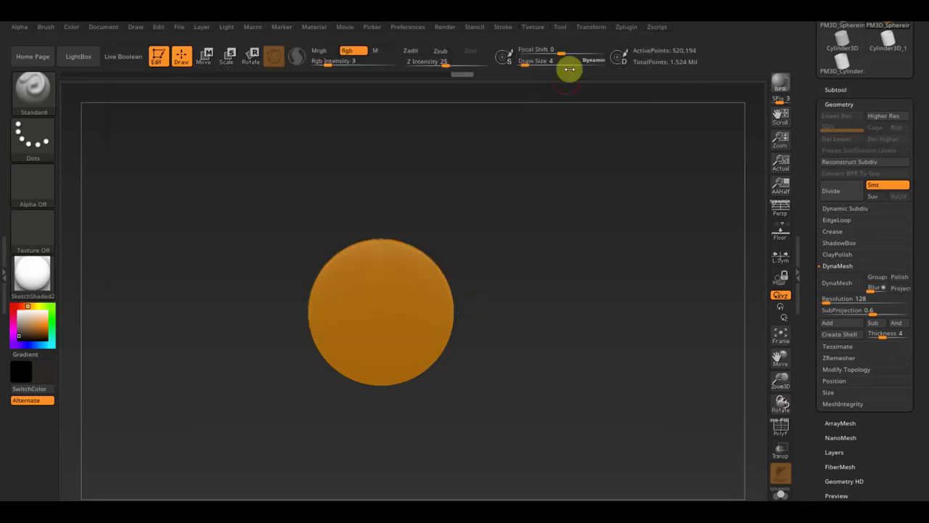
Step: Make image 720864 the current texture and turn it on as a Spotlight
{"action": "left_click", "coordinate": [538, 30]}
{"action": "left_click", "coordinate": [609, 225]}
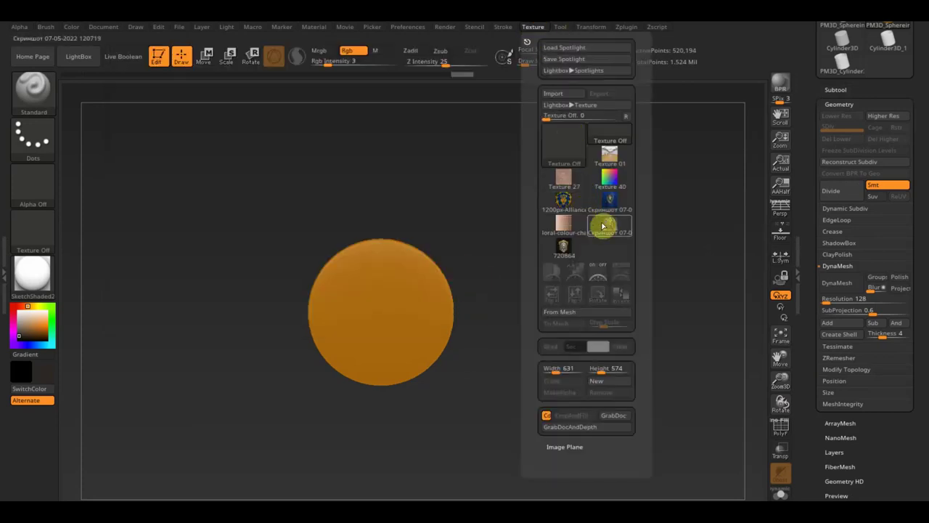
{"action": "left_click", "coordinate": [565, 246]}
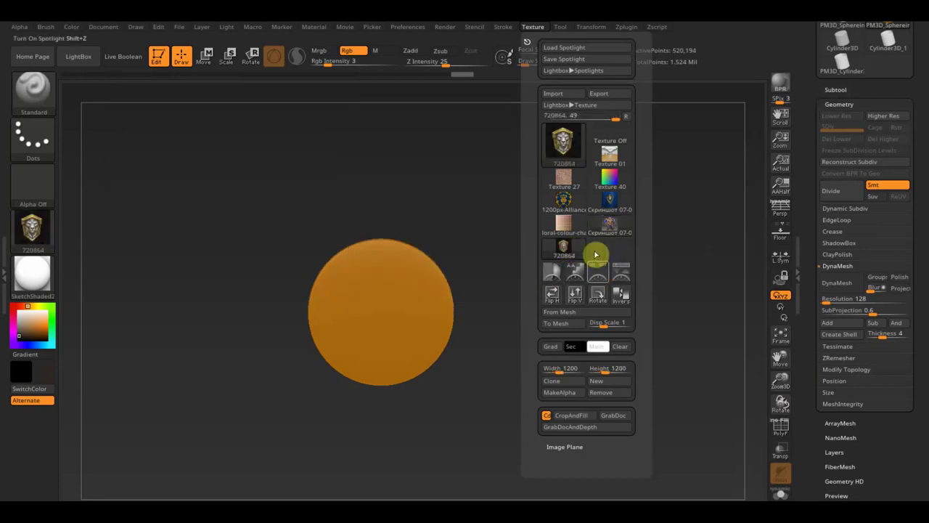
{"action": "left_click", "coordinate": [622, 273]}
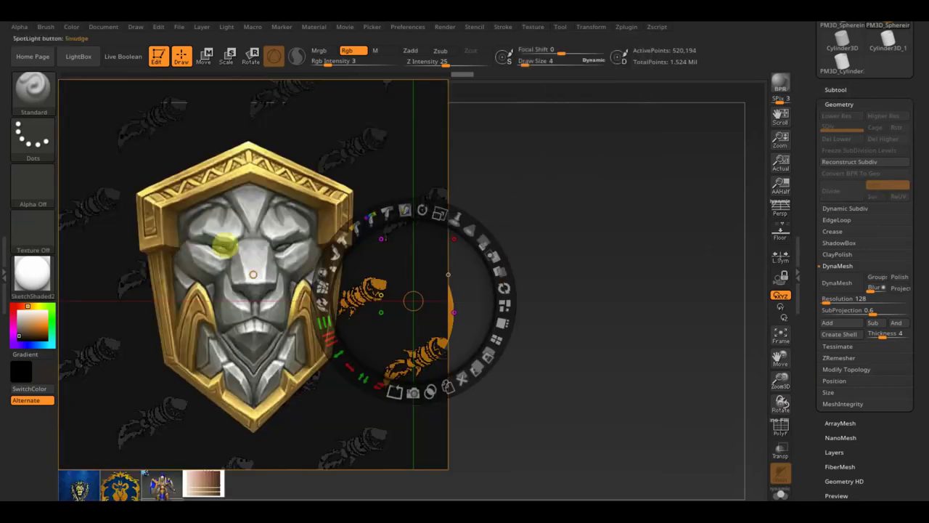
Step: Pin the lion-shield Spotlight, scale it down to a small tile, and move it to the upper right
{"action": "left_click", "coordinate": [448, 217]}
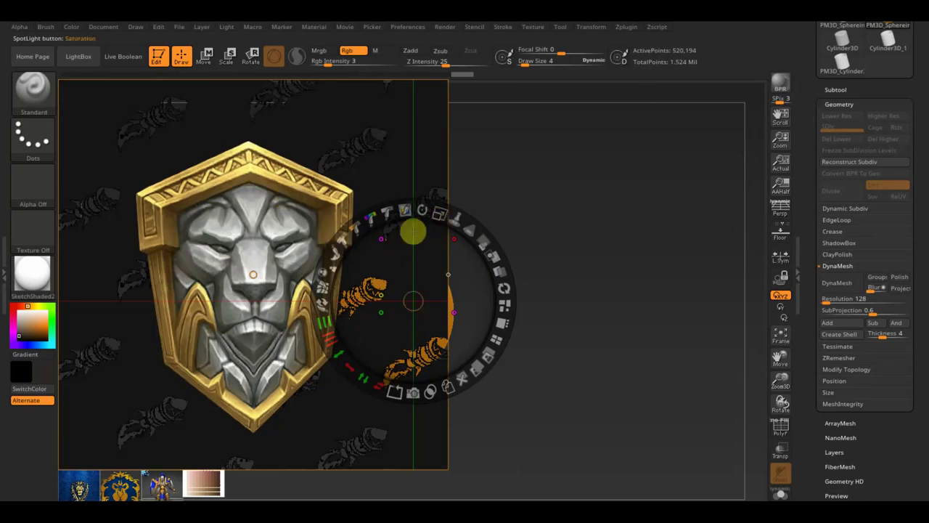
{"action": "mouse_move", "coordinate": [442, 208]}
{"action": "left_mouse_down"}
{"action": "mouse_move", "coordinate": [428, 259]}
{"action": "mouse_move", "coordinate": [588, 263]}
{"action": "left_mouse_up"}
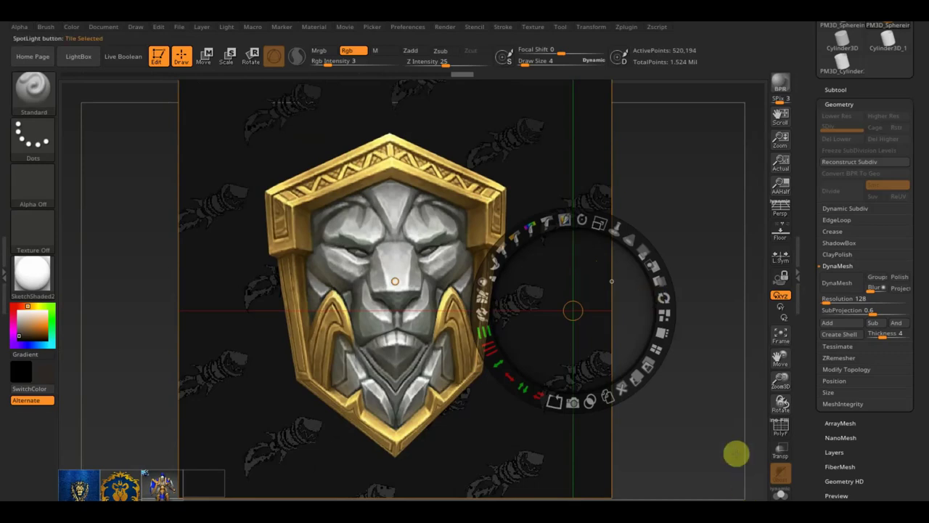
{"action": "left_click_drag", "start_coordinate": [600, 217], "coordinate": [532, 219]}
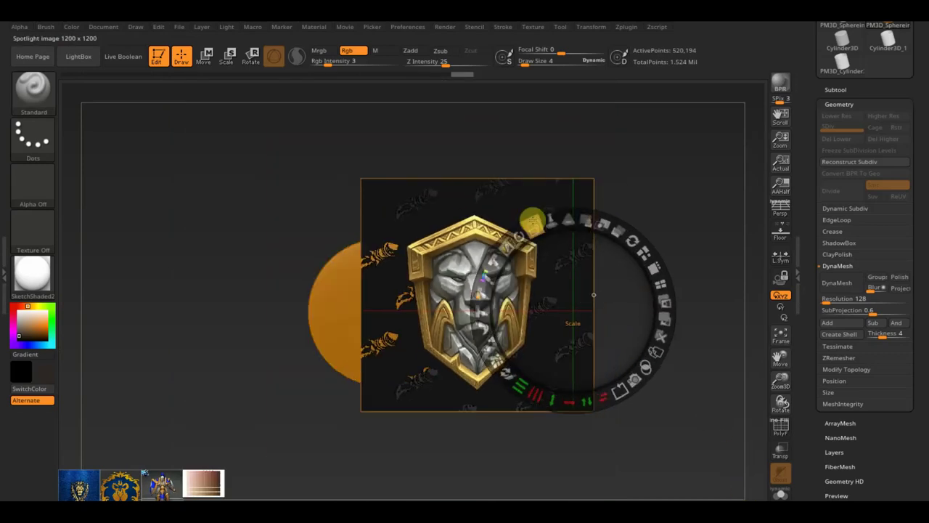
{"action": "mouse_move", "coordinate": [622, 251]}
{"action": "left_mouse_down"}
{"action": "mouse_move", "coordinate": [696, 226]}
{"action": "mouse_move", "coordinate": [770, 169]}
{"action": "left_mouse_up"}
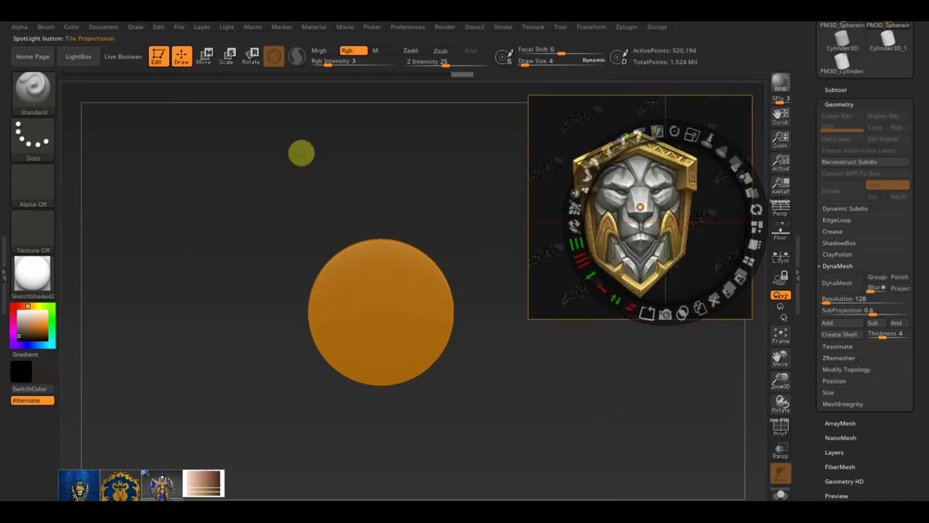